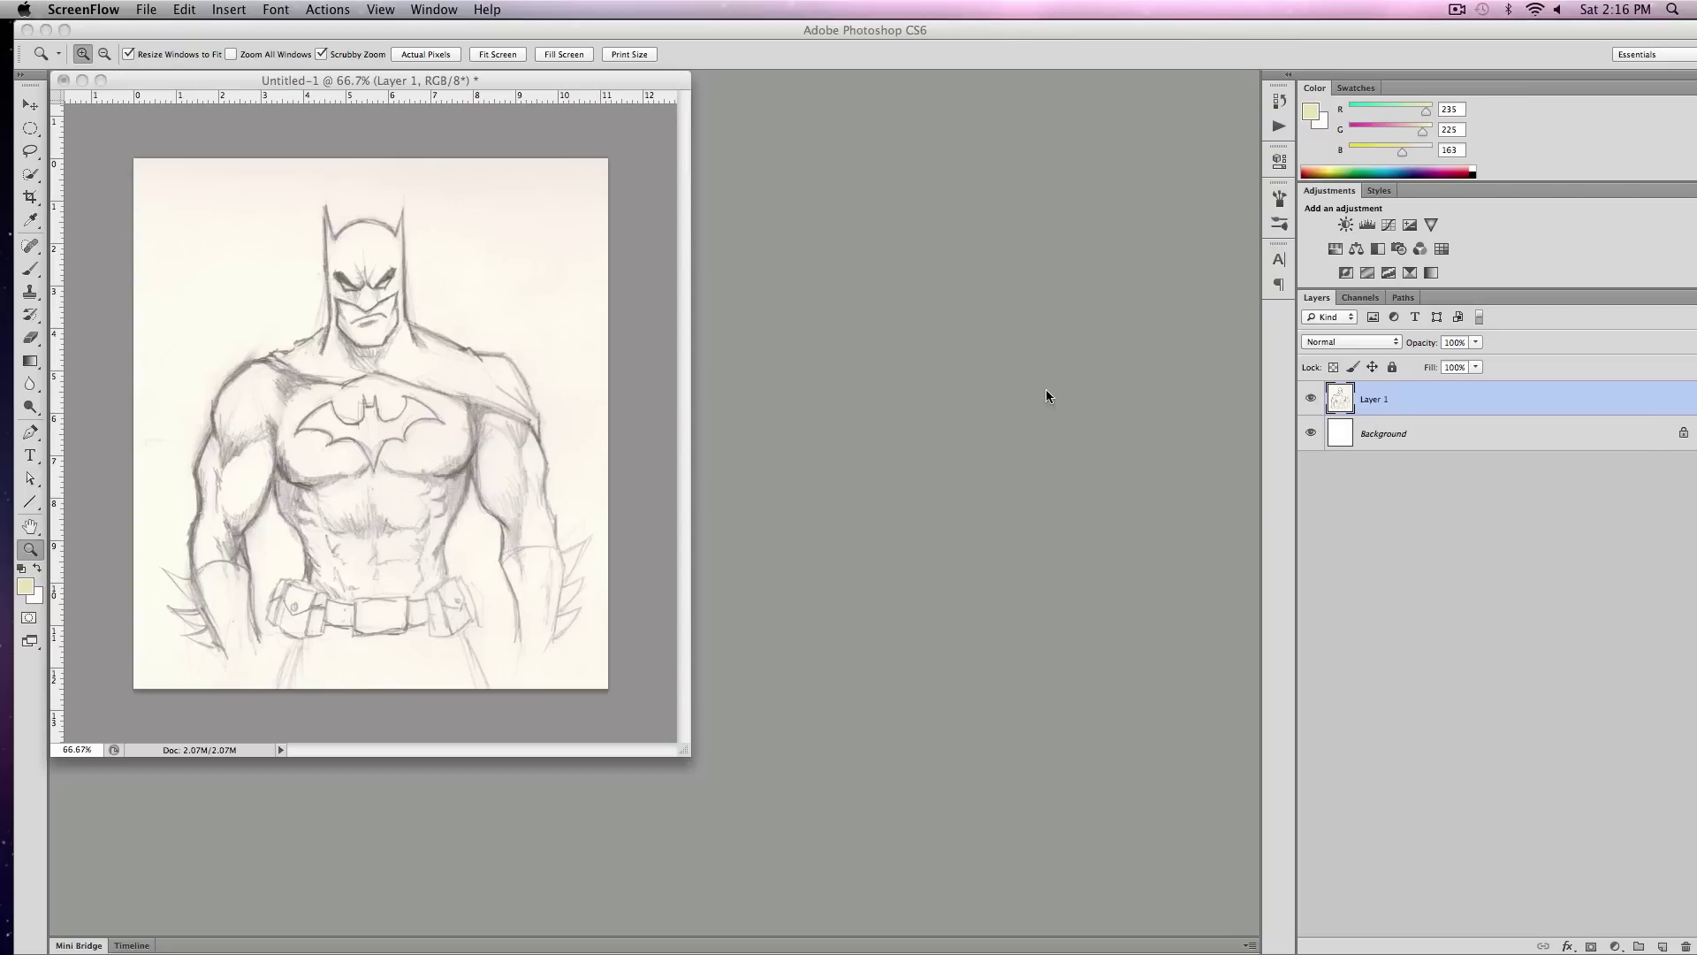
- Delete the Background layer and keep Layer 1
click(1540, 568)
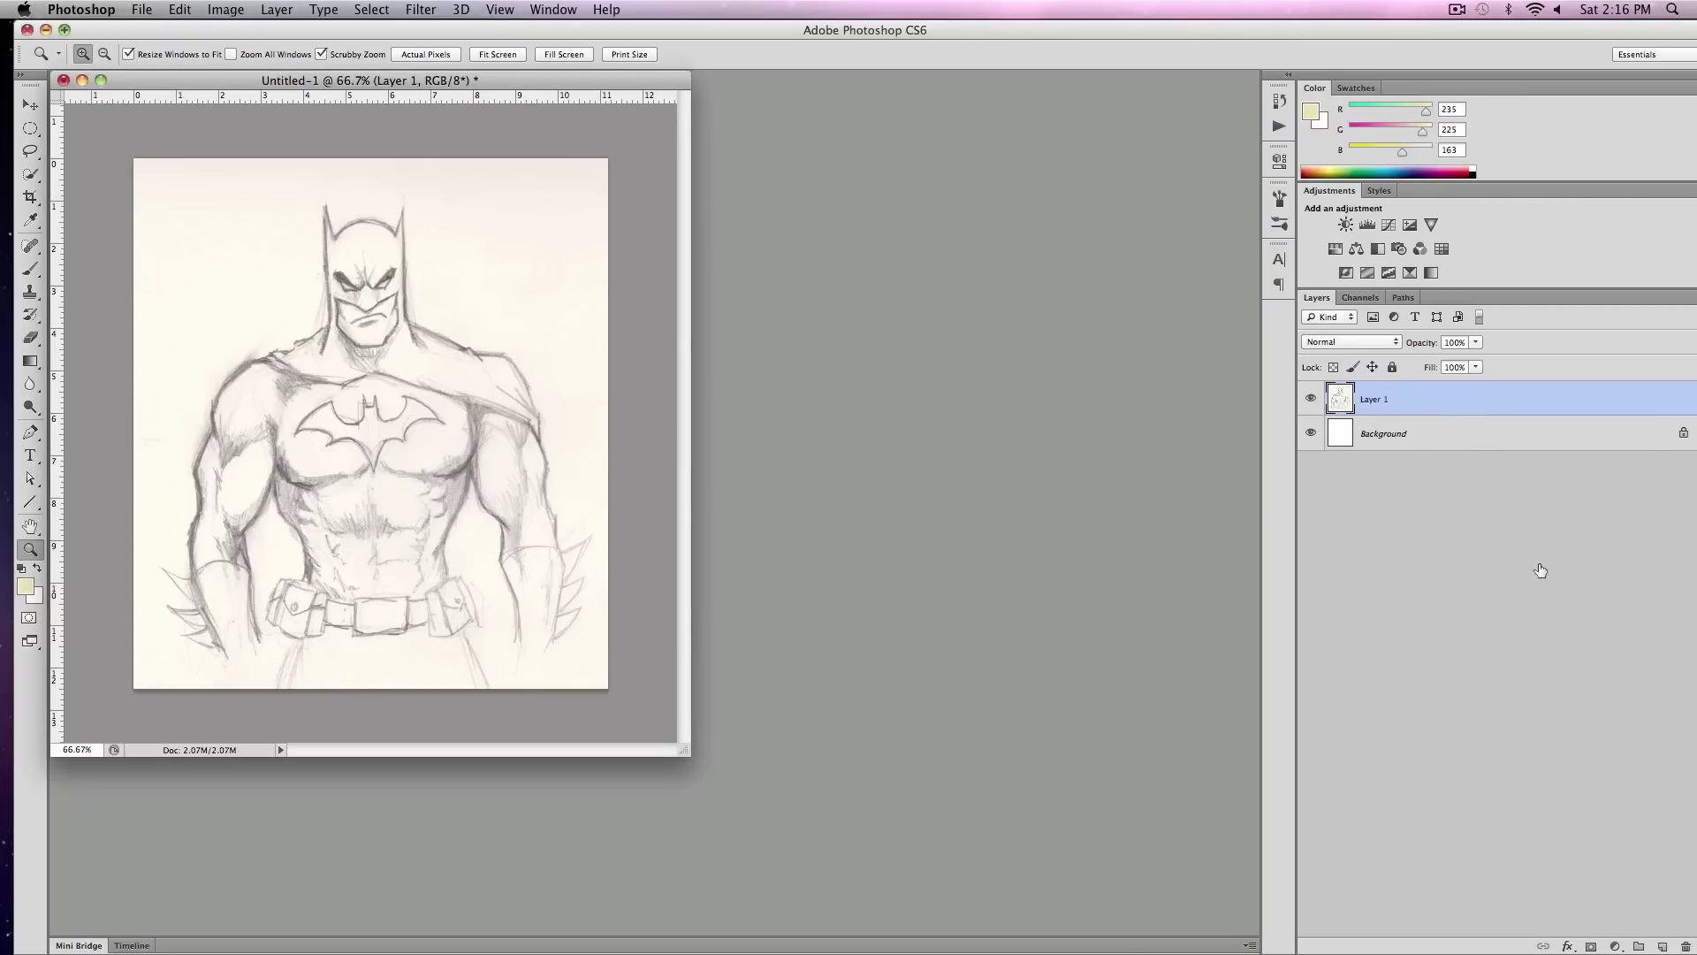
click(1686, 944)
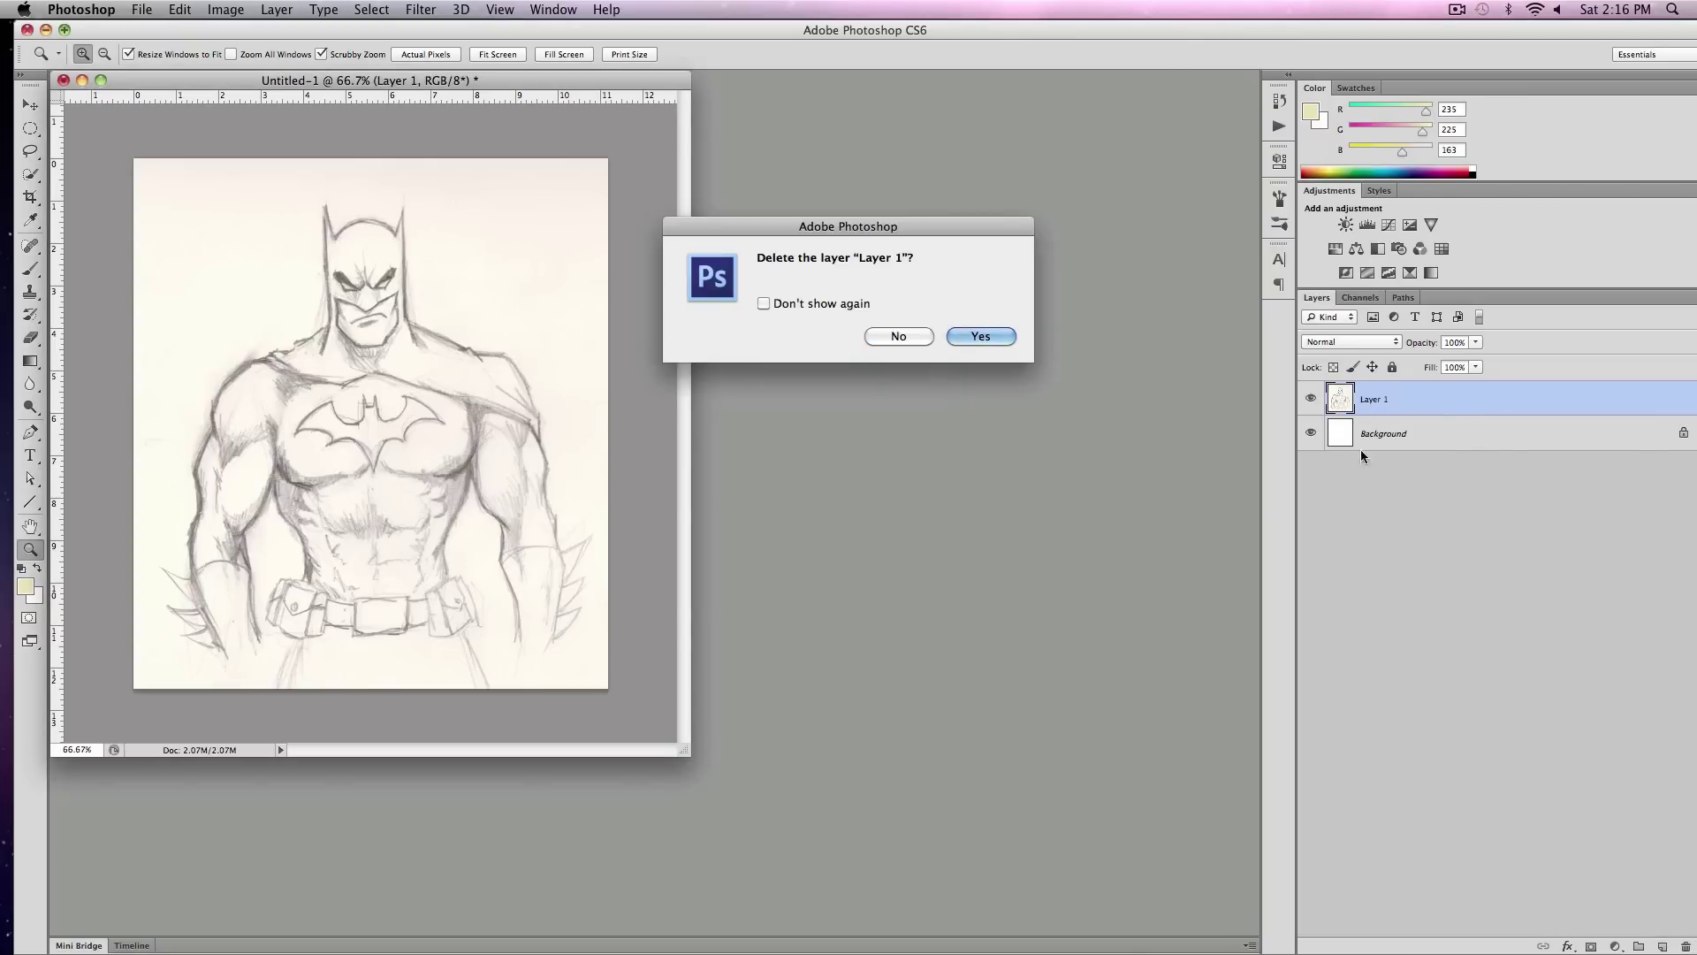
click(896, 342)
drag(1558, 444, 1686, 945)
- Rename Layer 1 to 'BatmanSketch'
double_click(1378, 400)
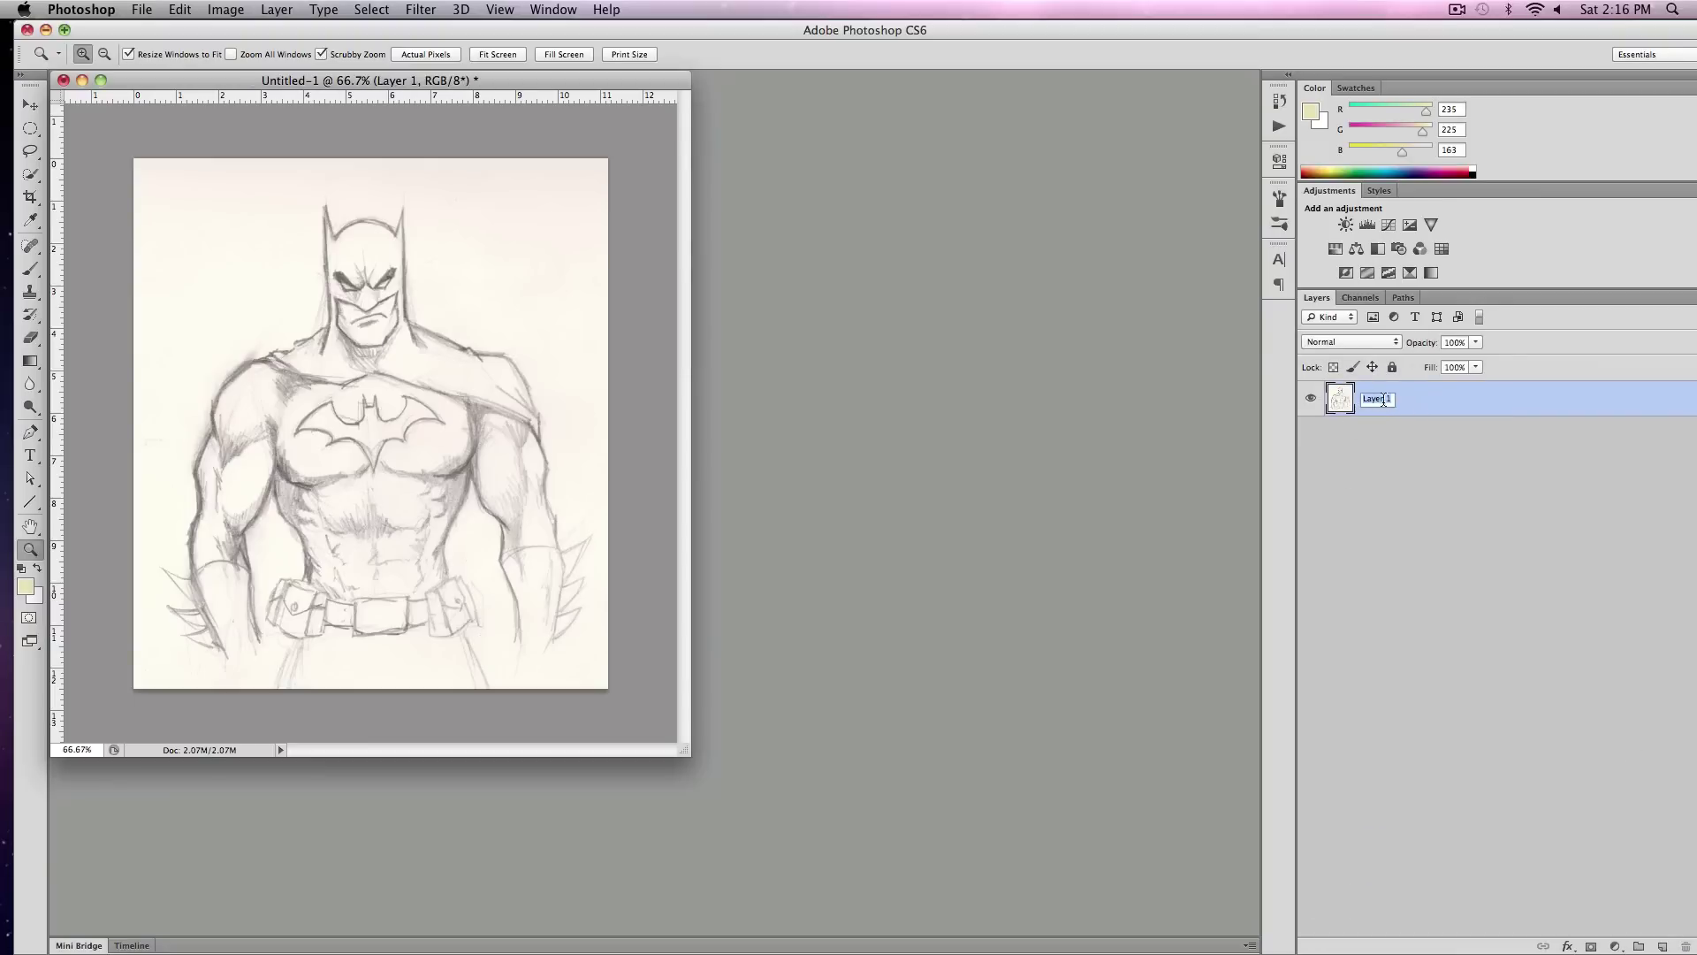
text(BatmanSketch)
key(Return)
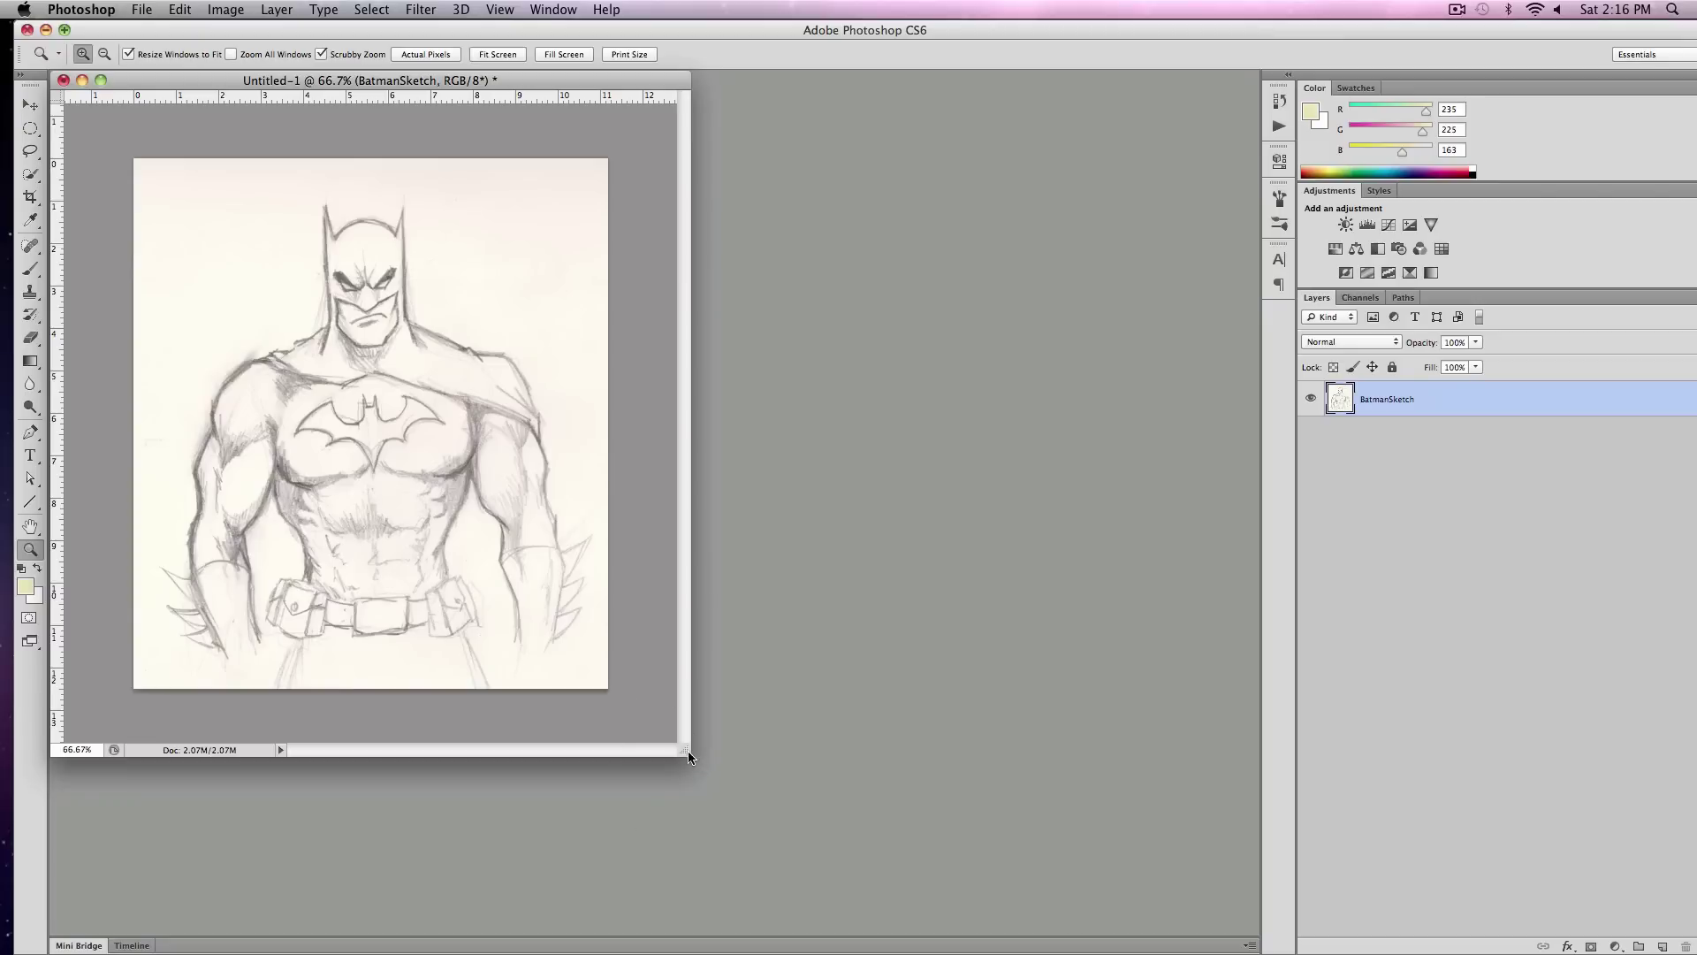
- Enlarge the document window, reset colours to black, and zoom in and out on the sketch
drag(688, 751, 1096, 861)
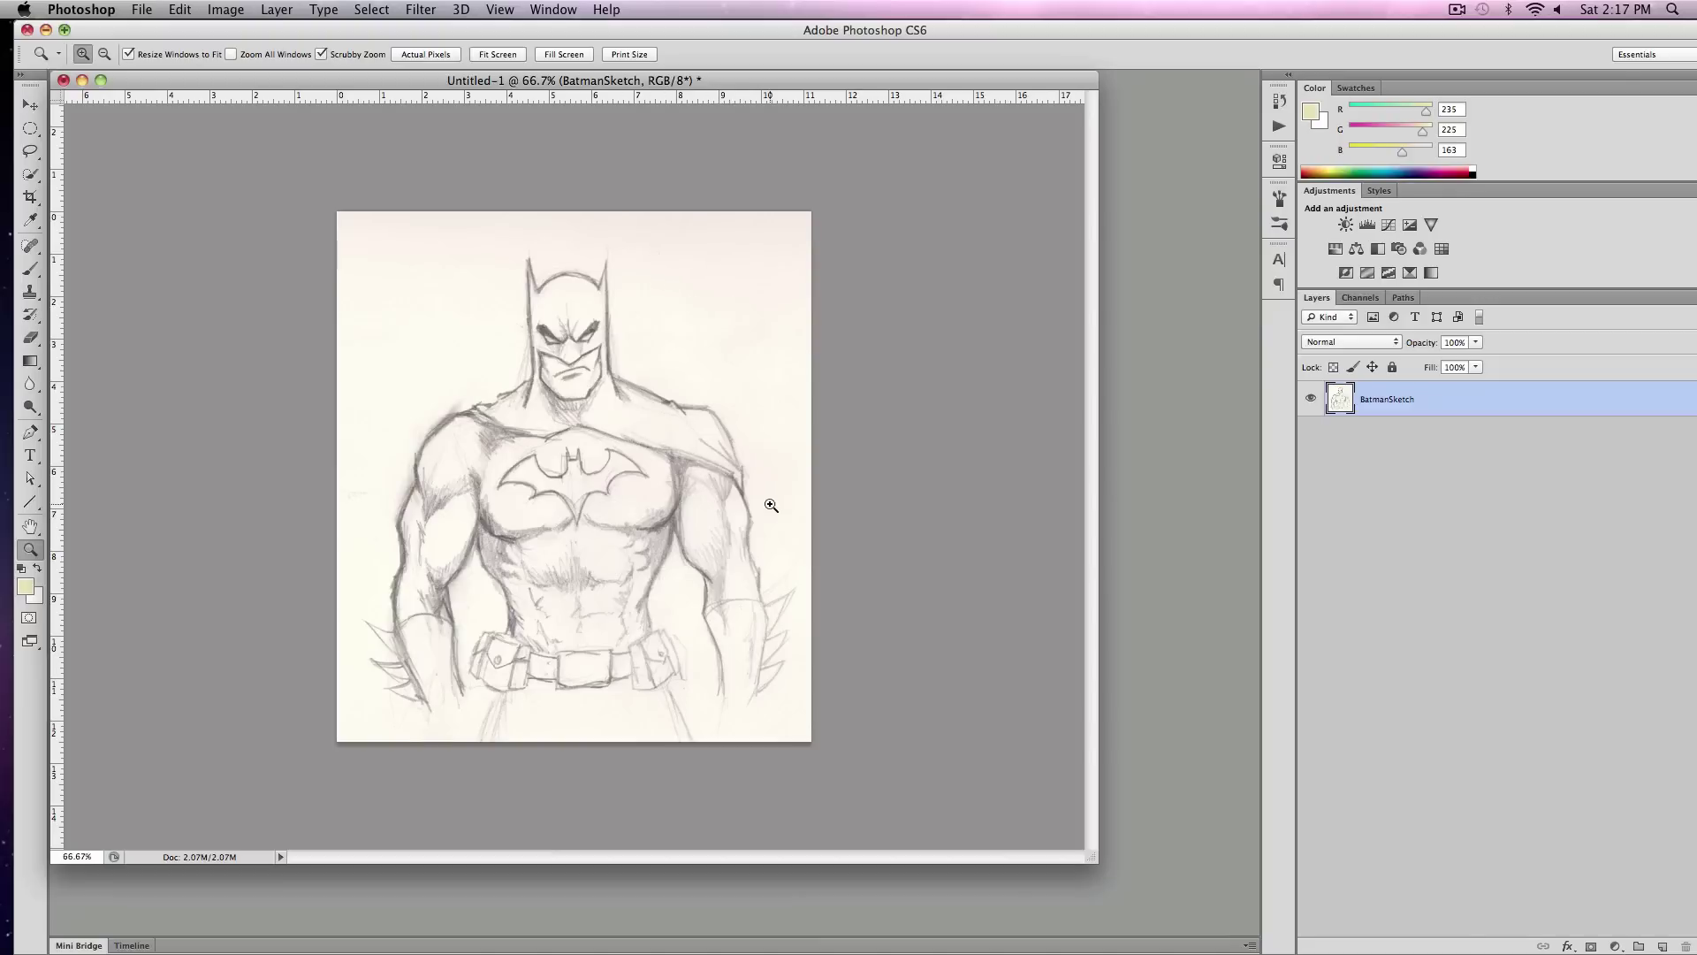
key(d)
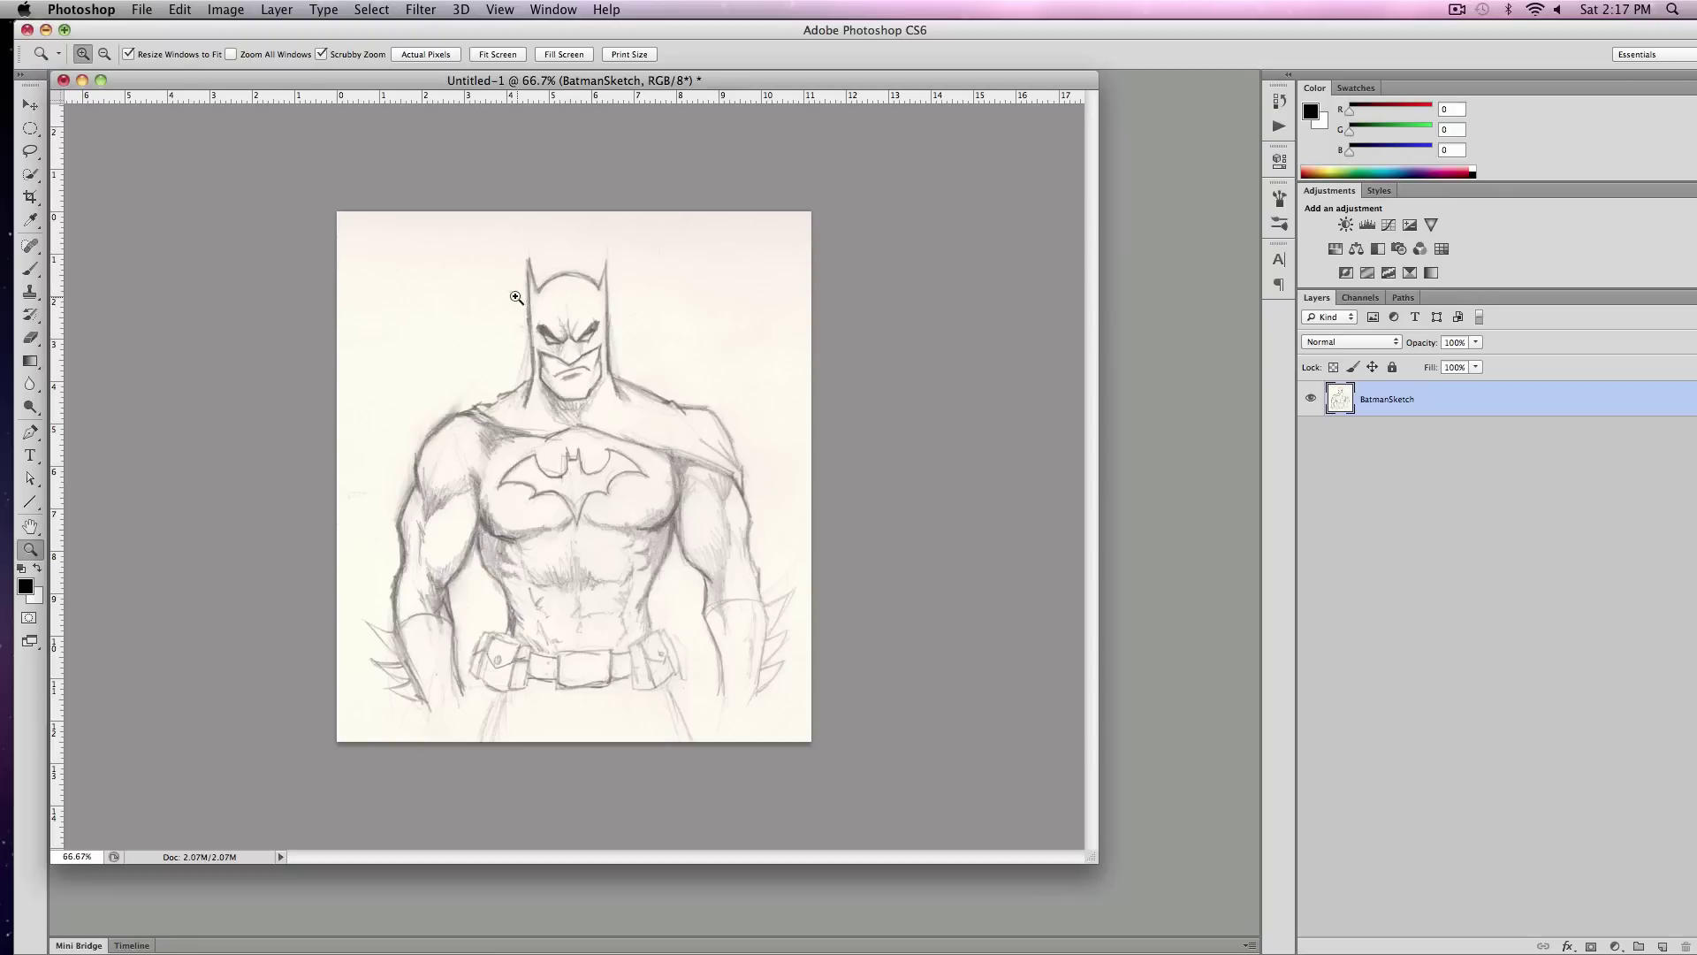
click(548, 330)
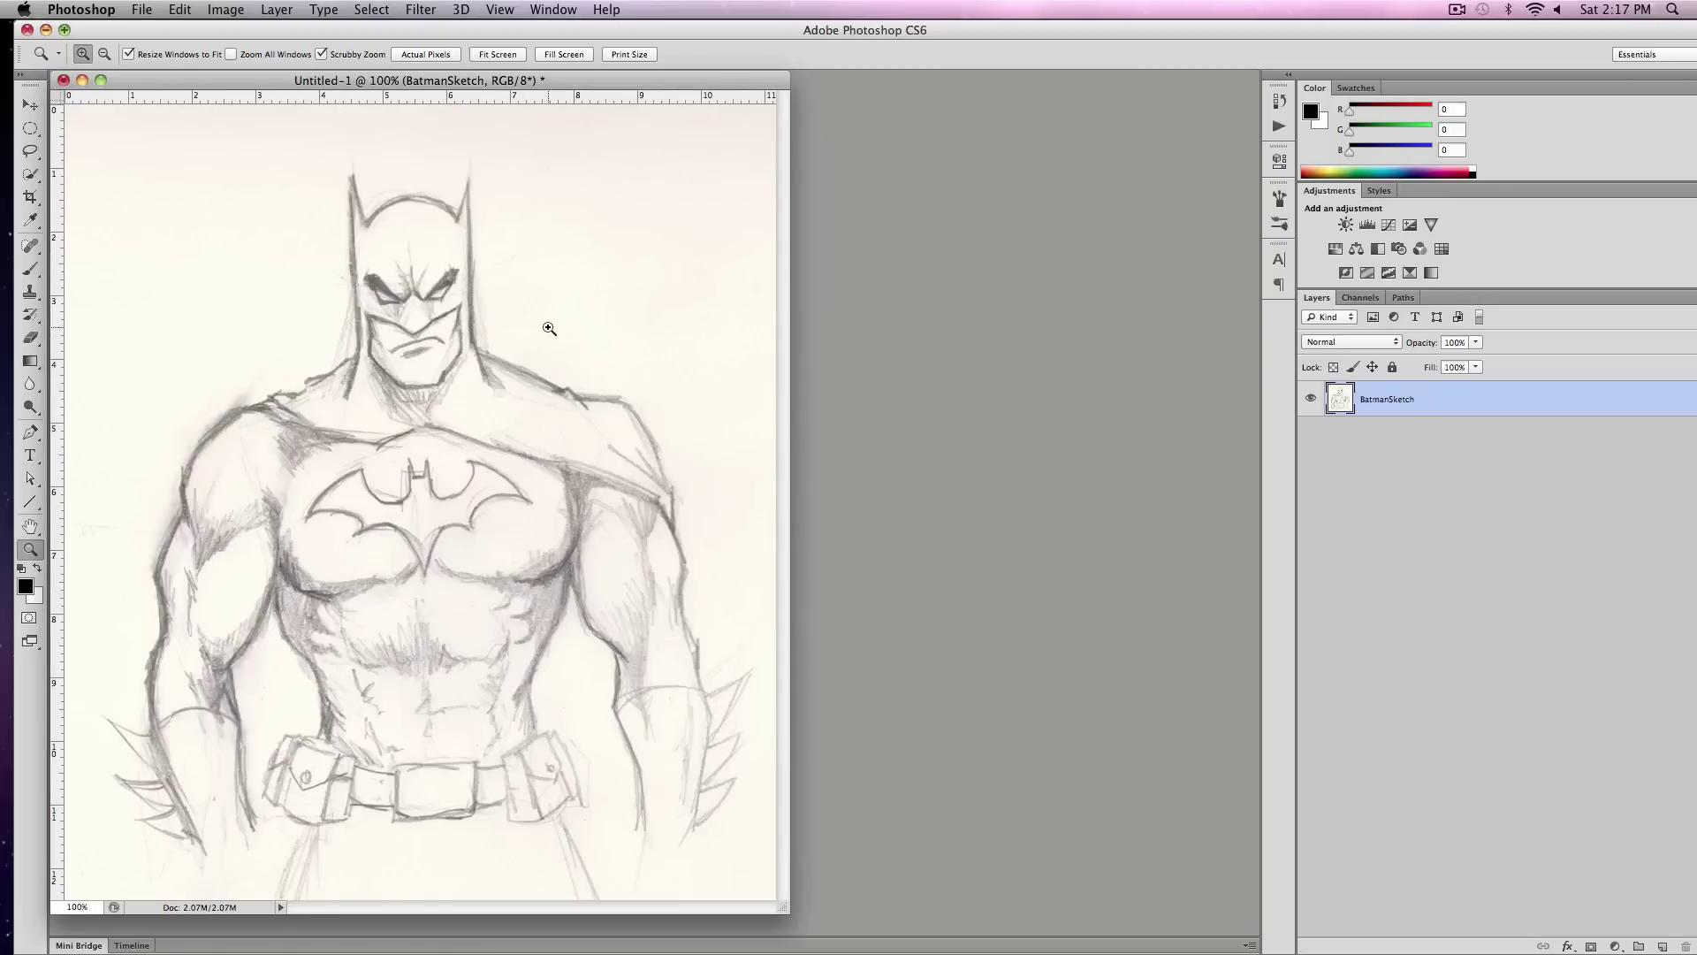
click(478, 374)
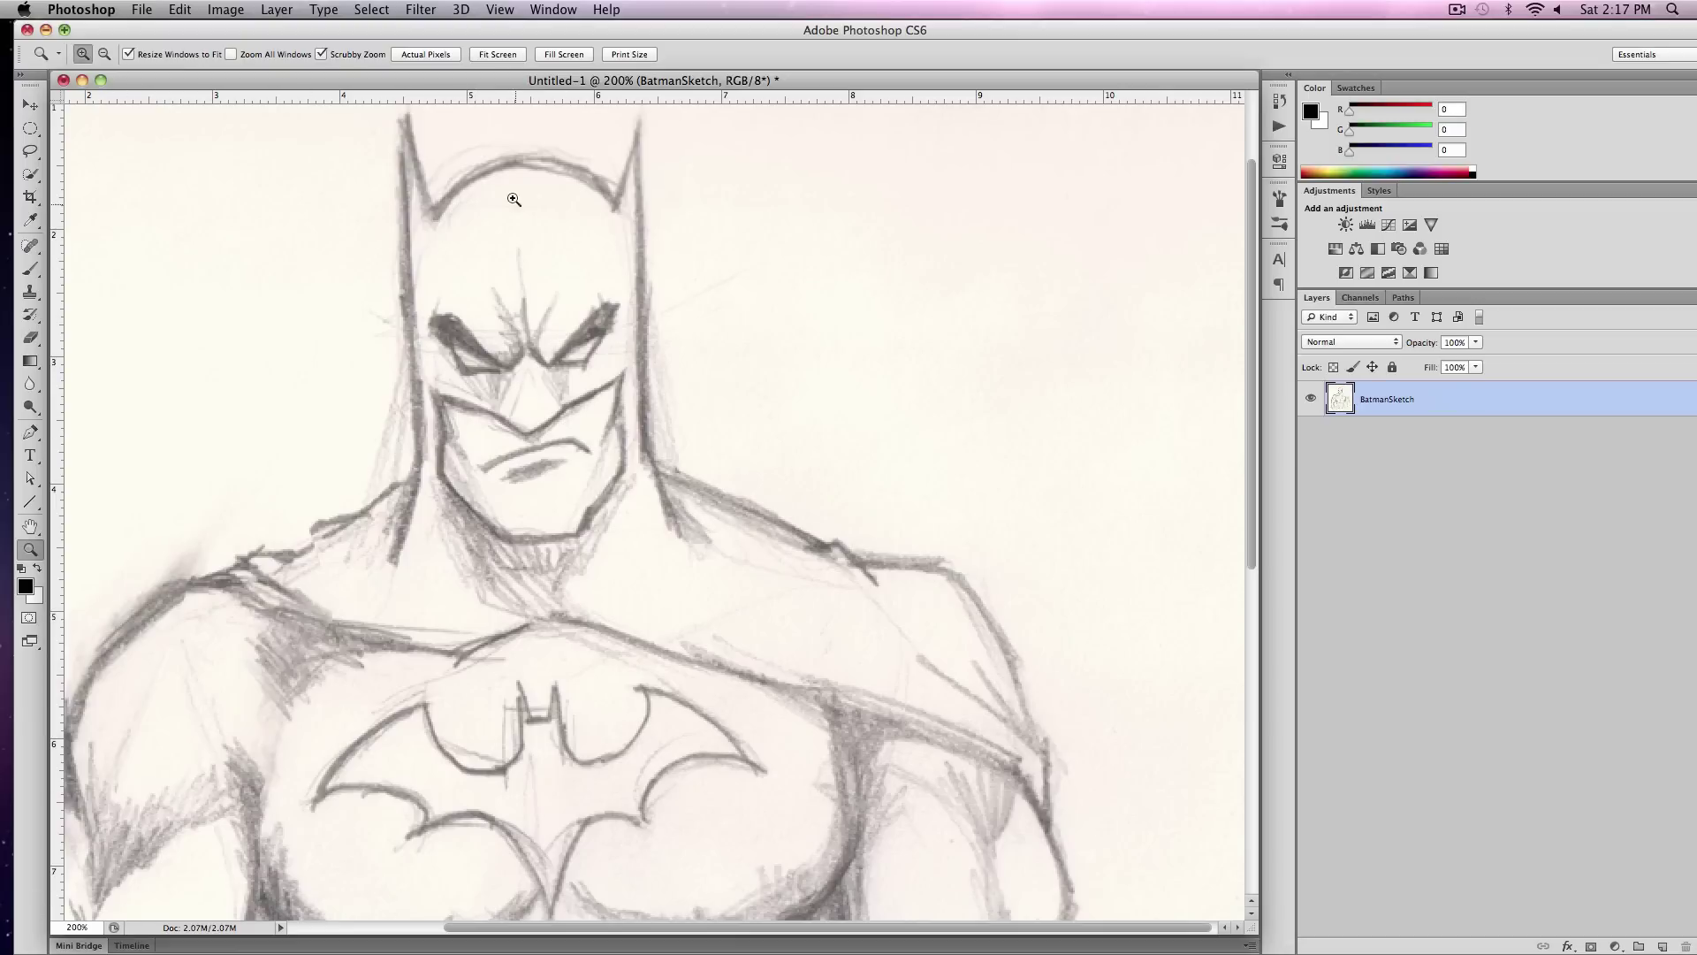
alt+click(581, 264)
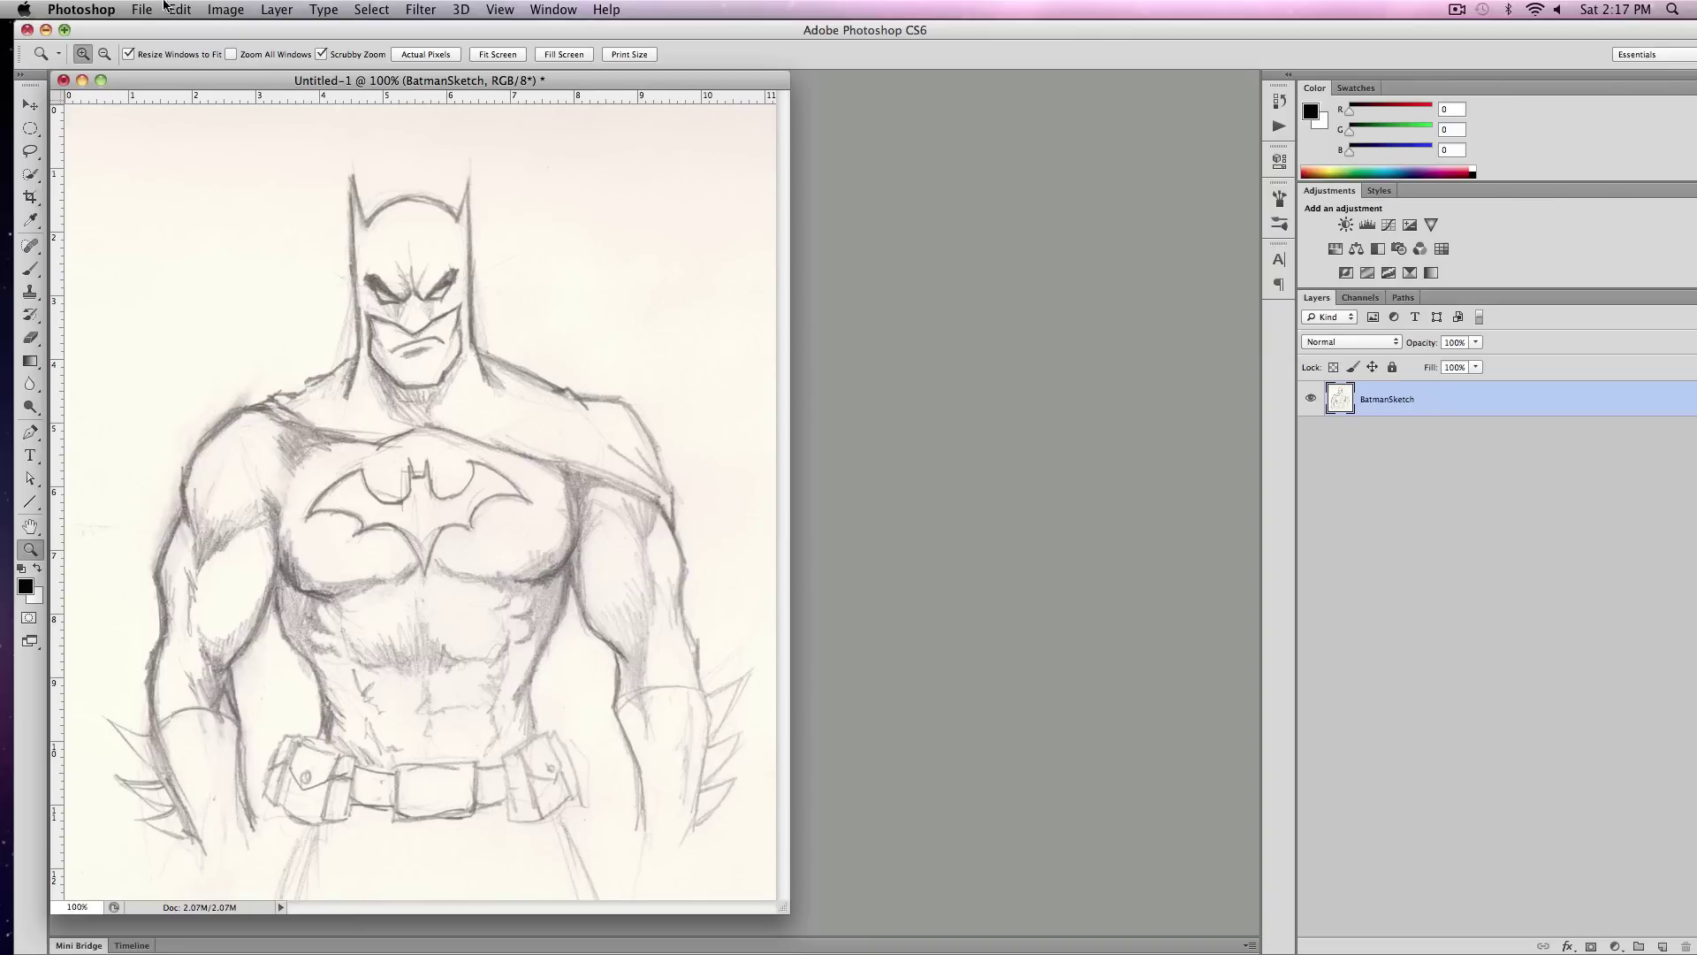
- Apply Levels with input values 0, 0.40 and 217 to darken lines and whiten paper
click(231, 10)
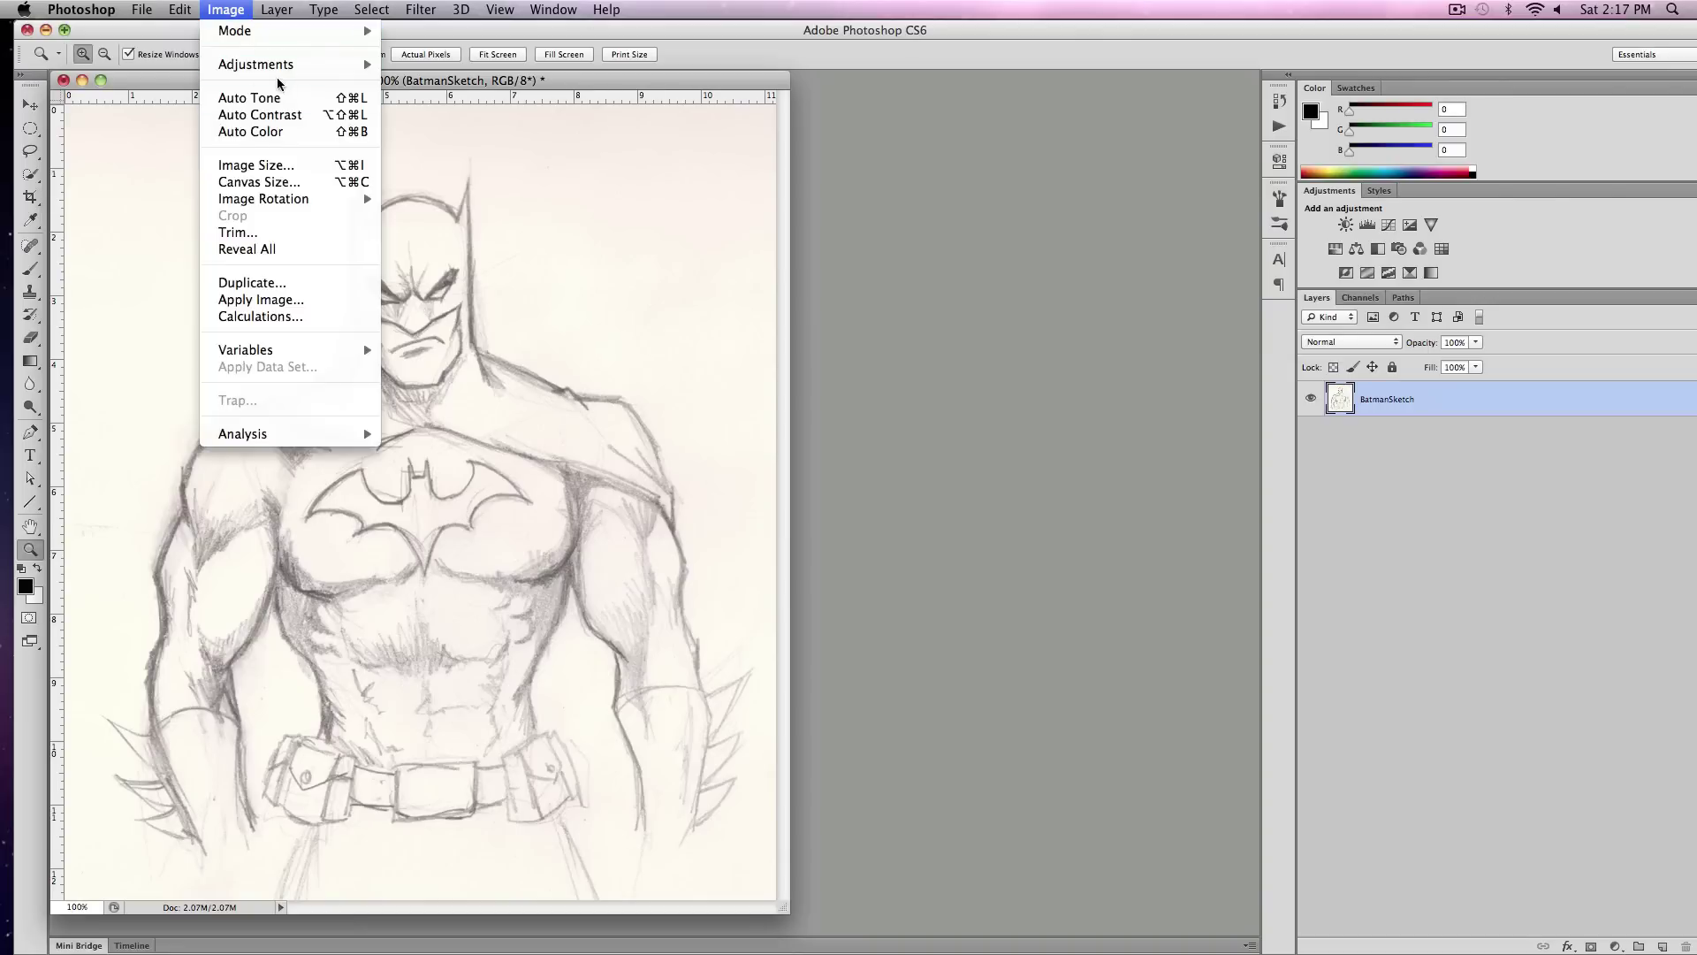
mouse_move(315, 65)
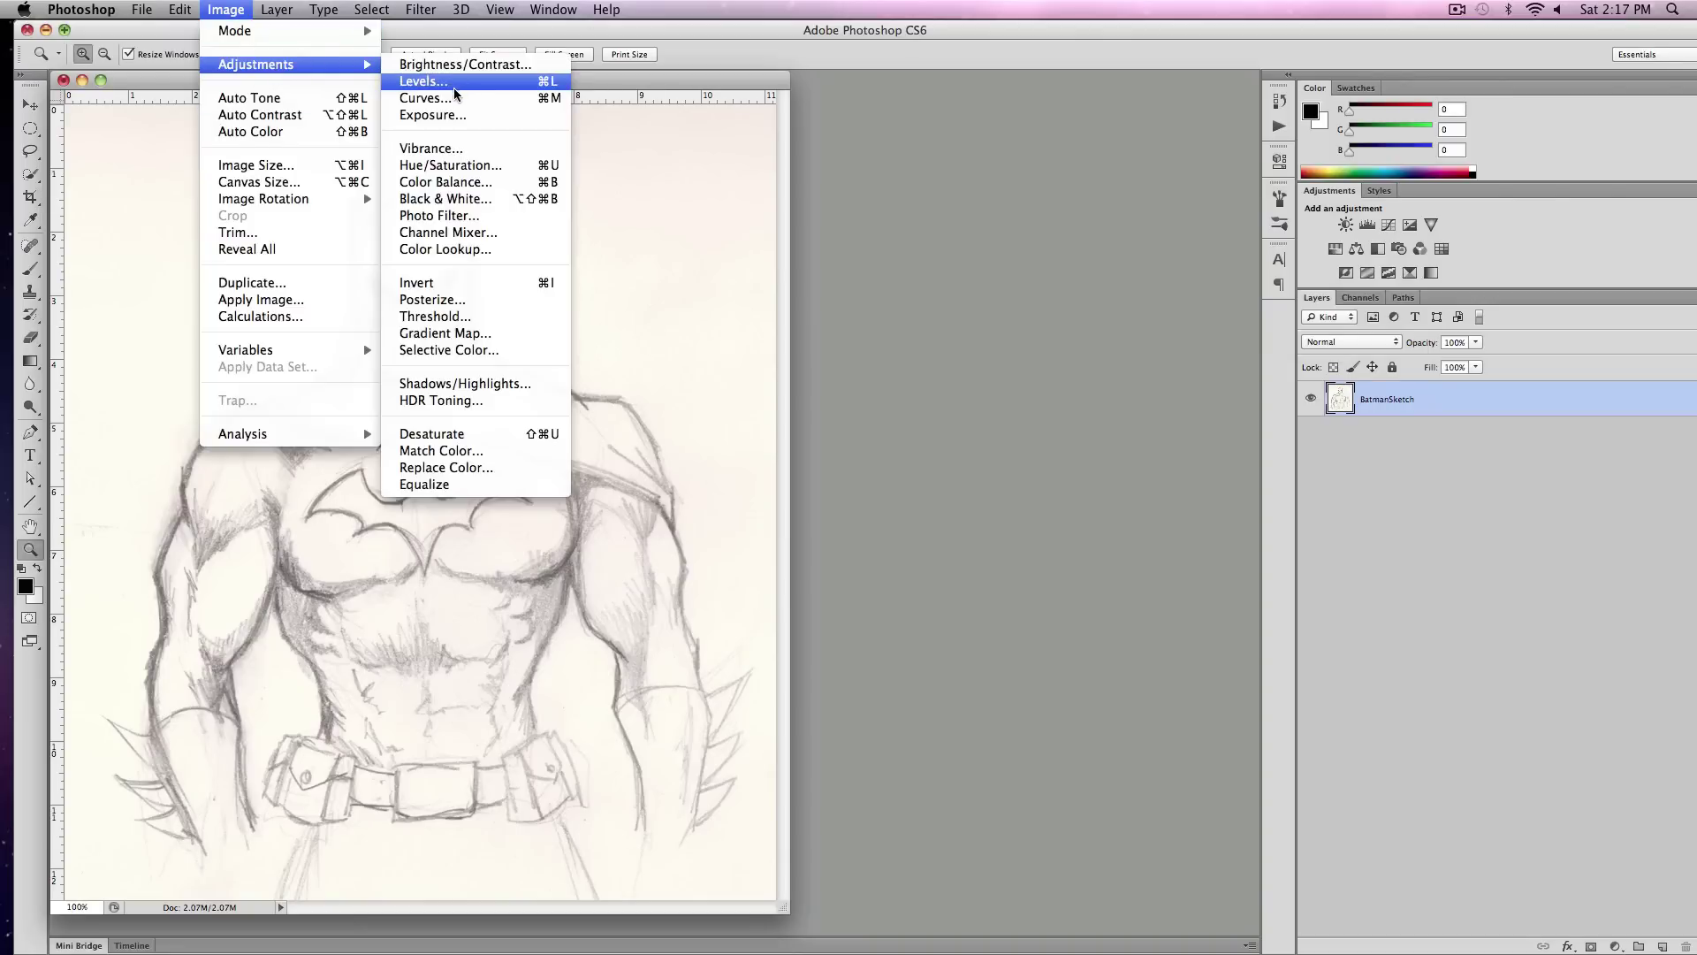
click(413, 82)
drag(801, 495, 799, 495)
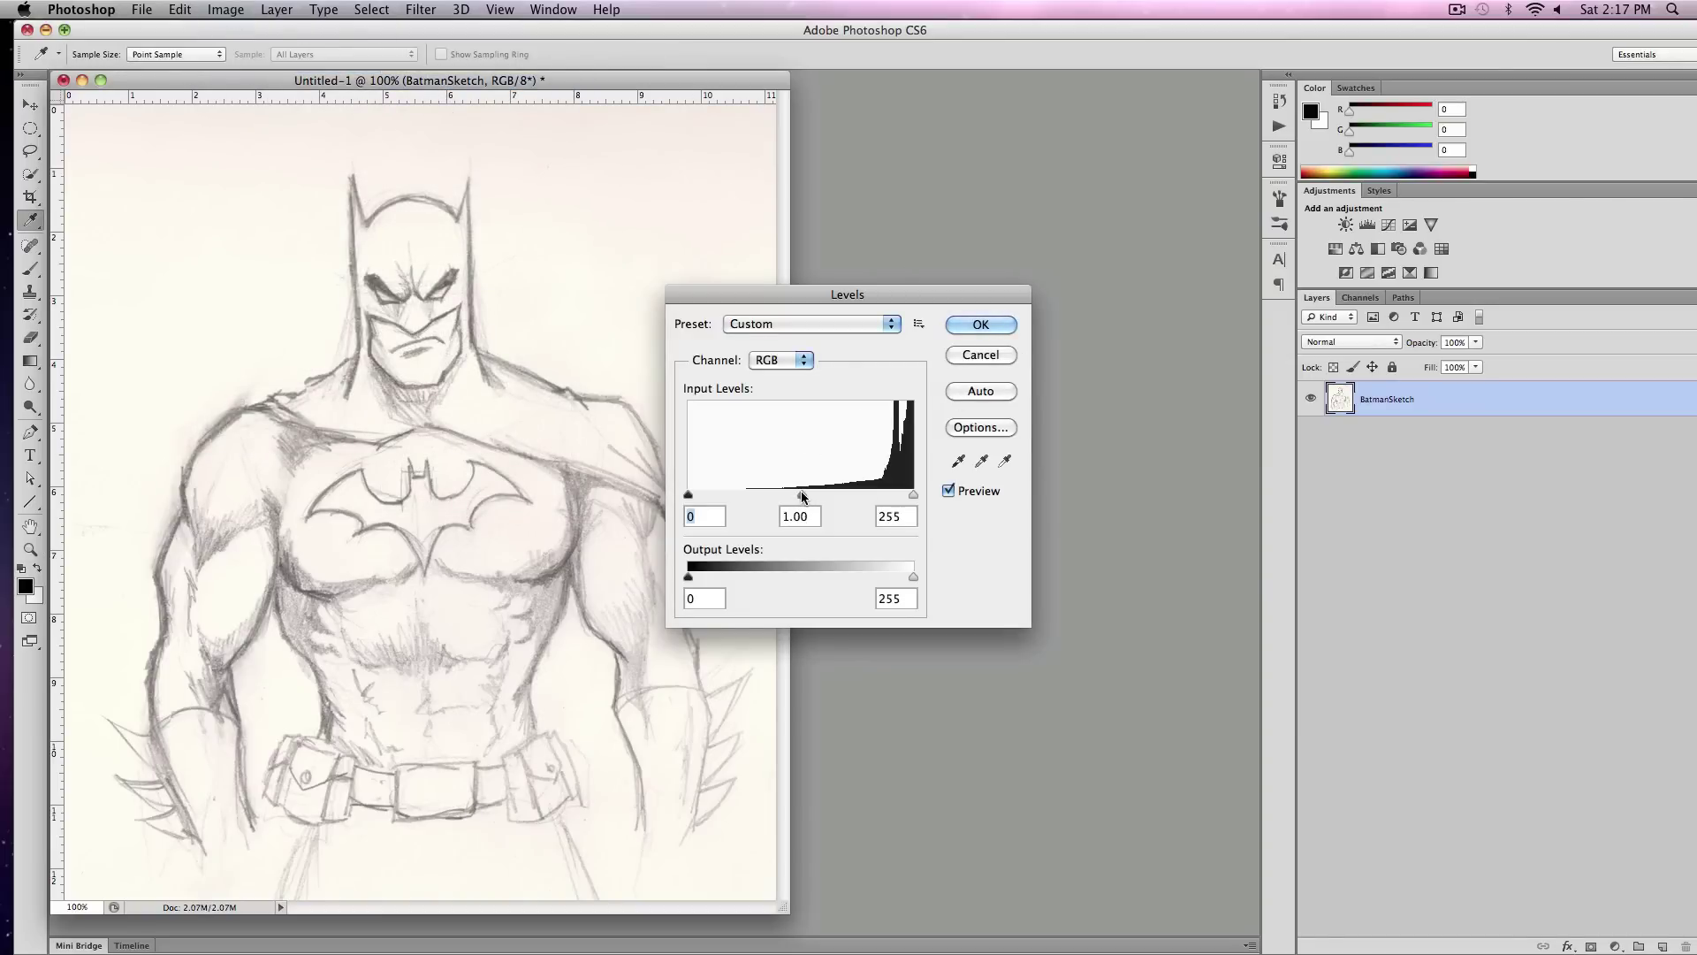
mouse_move(799, 494)
mouse_down()
mouse_move(862, 510)
mouse_move(826, 504)
mouse_move(927, 499)
mouse_move(845, 496)
mouse_up()
mouse_move(689, 496)
mouse_down()
mouse_move(804, 498)
mouse_move(638, 498)
mouse_up()
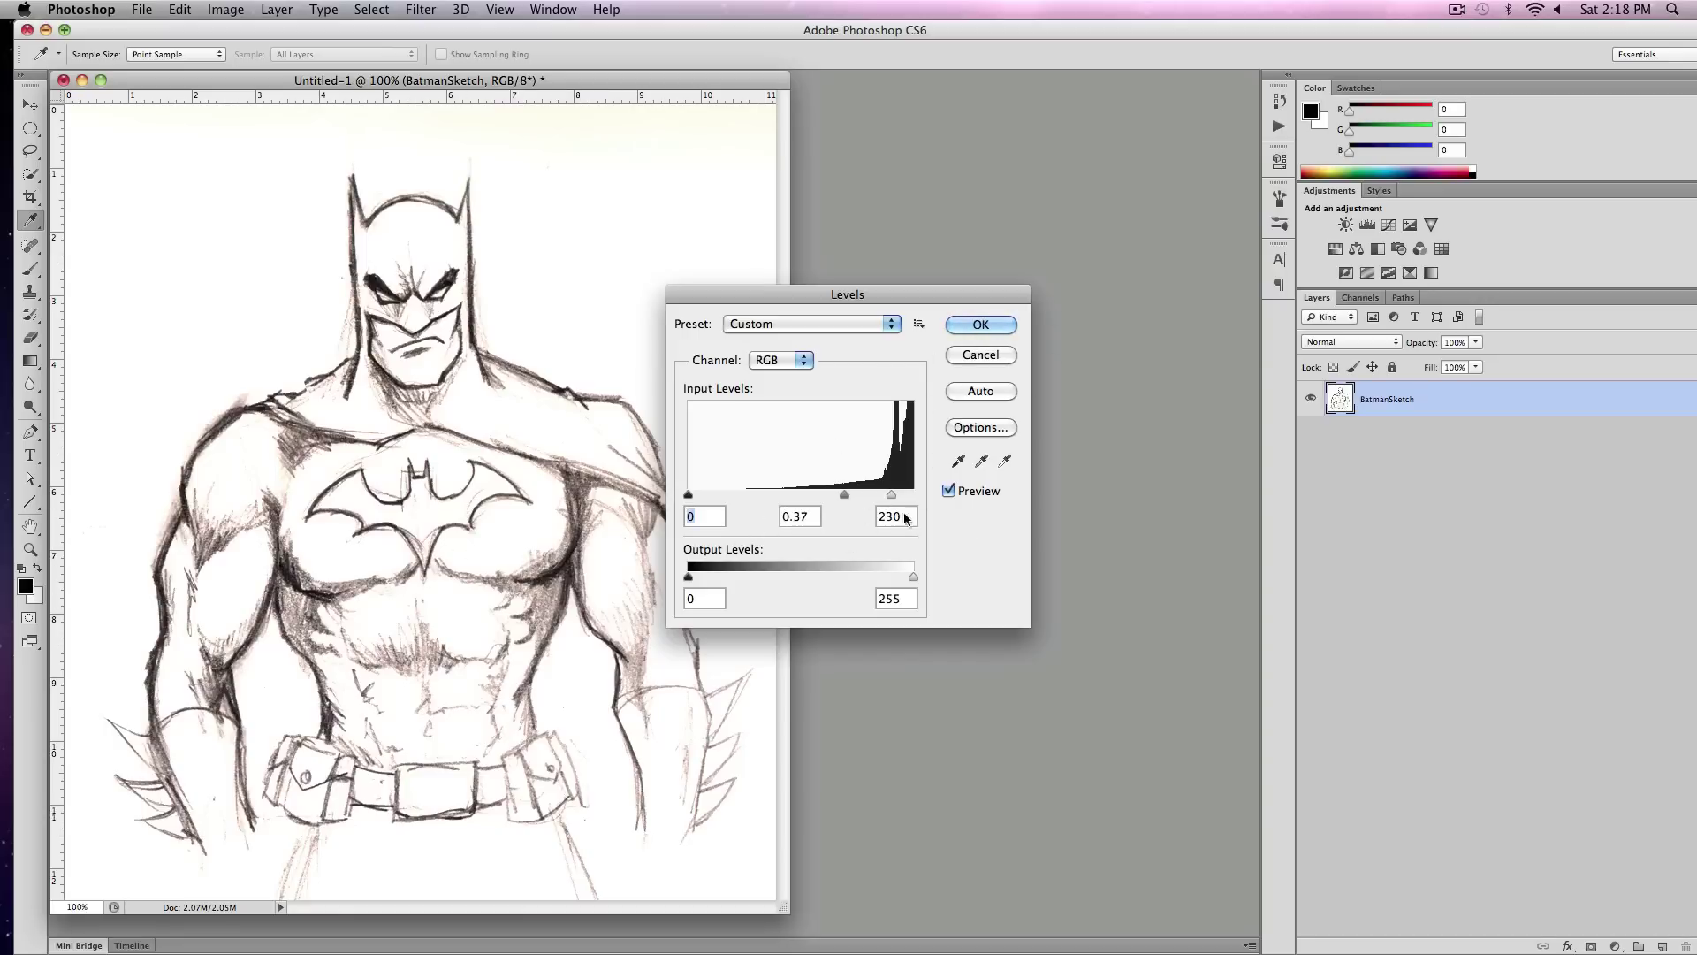
drag(891, 495, 833, 495)
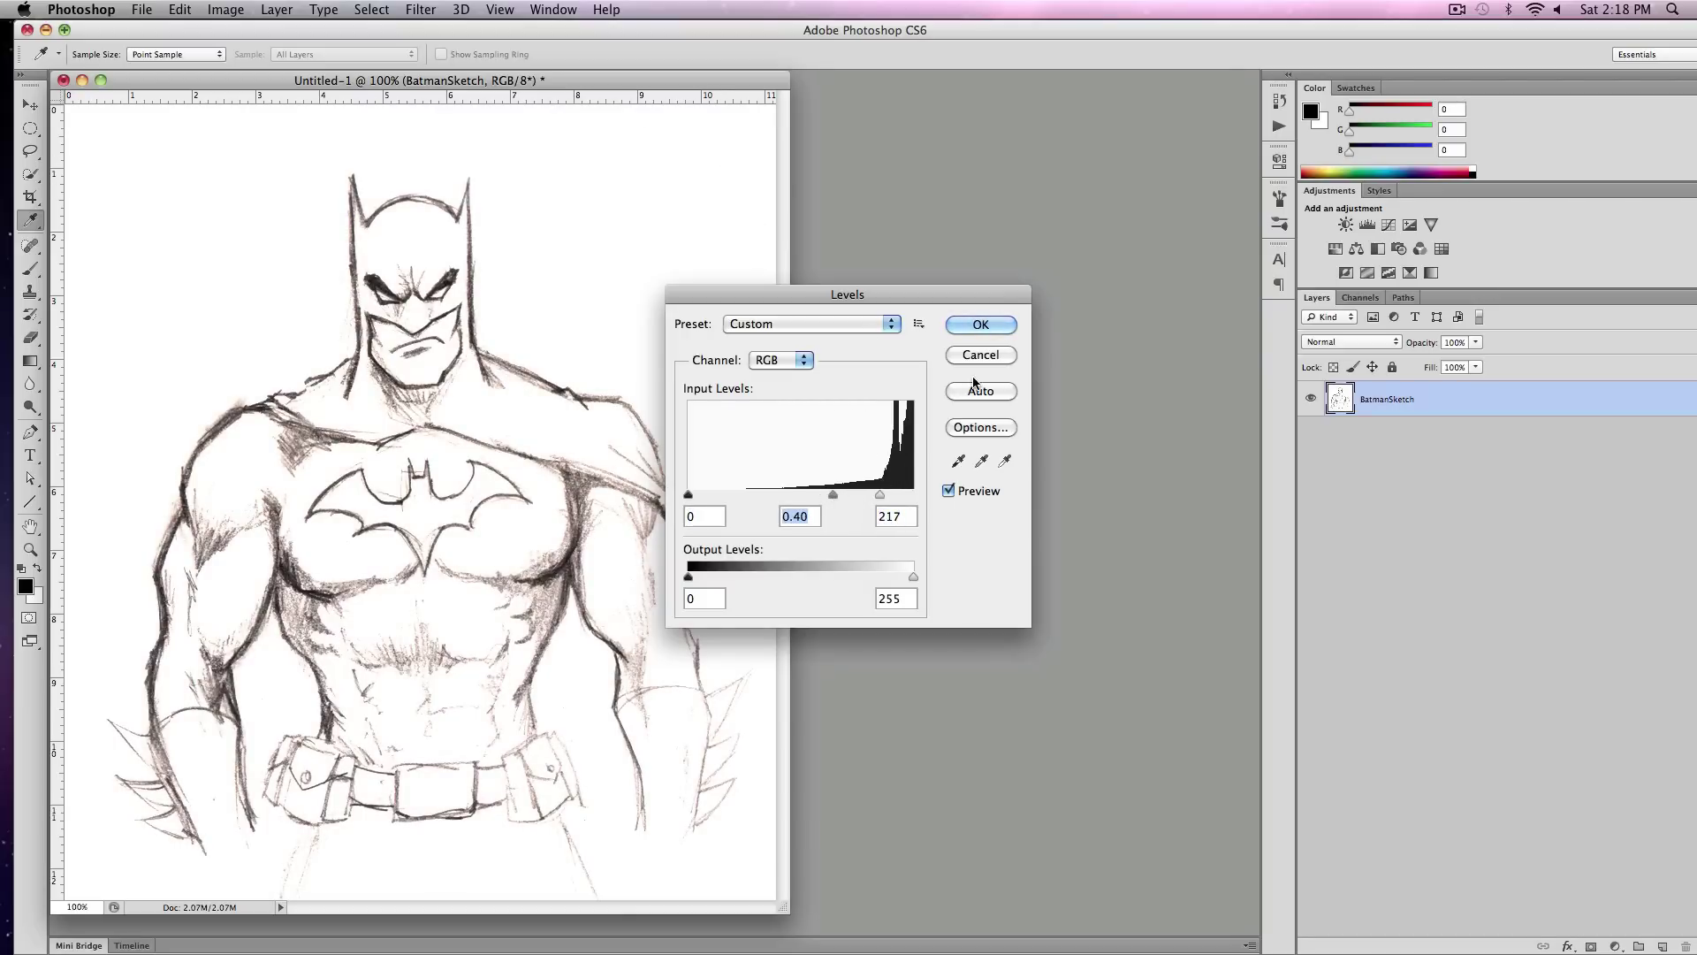
click(982, 331)
key(z)
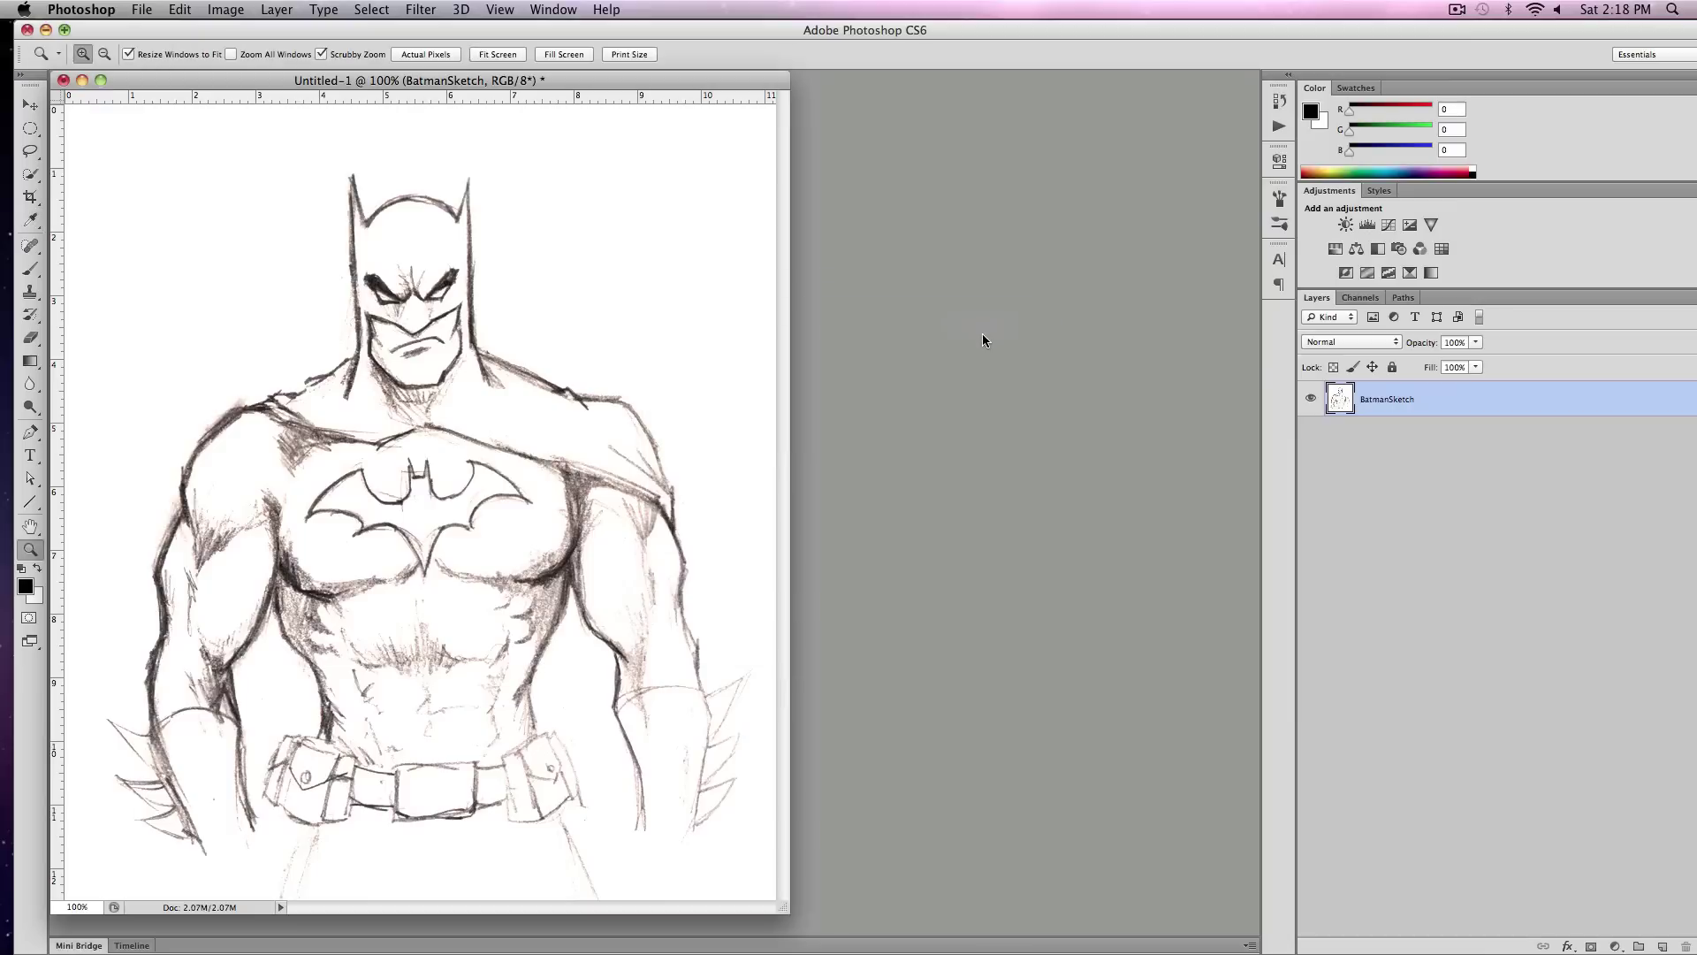
- Float the Layers panel, enlarge and reposition it, and show Channels in the dock
click(1359, 300)
click(1337, 297)
click(549, 10)
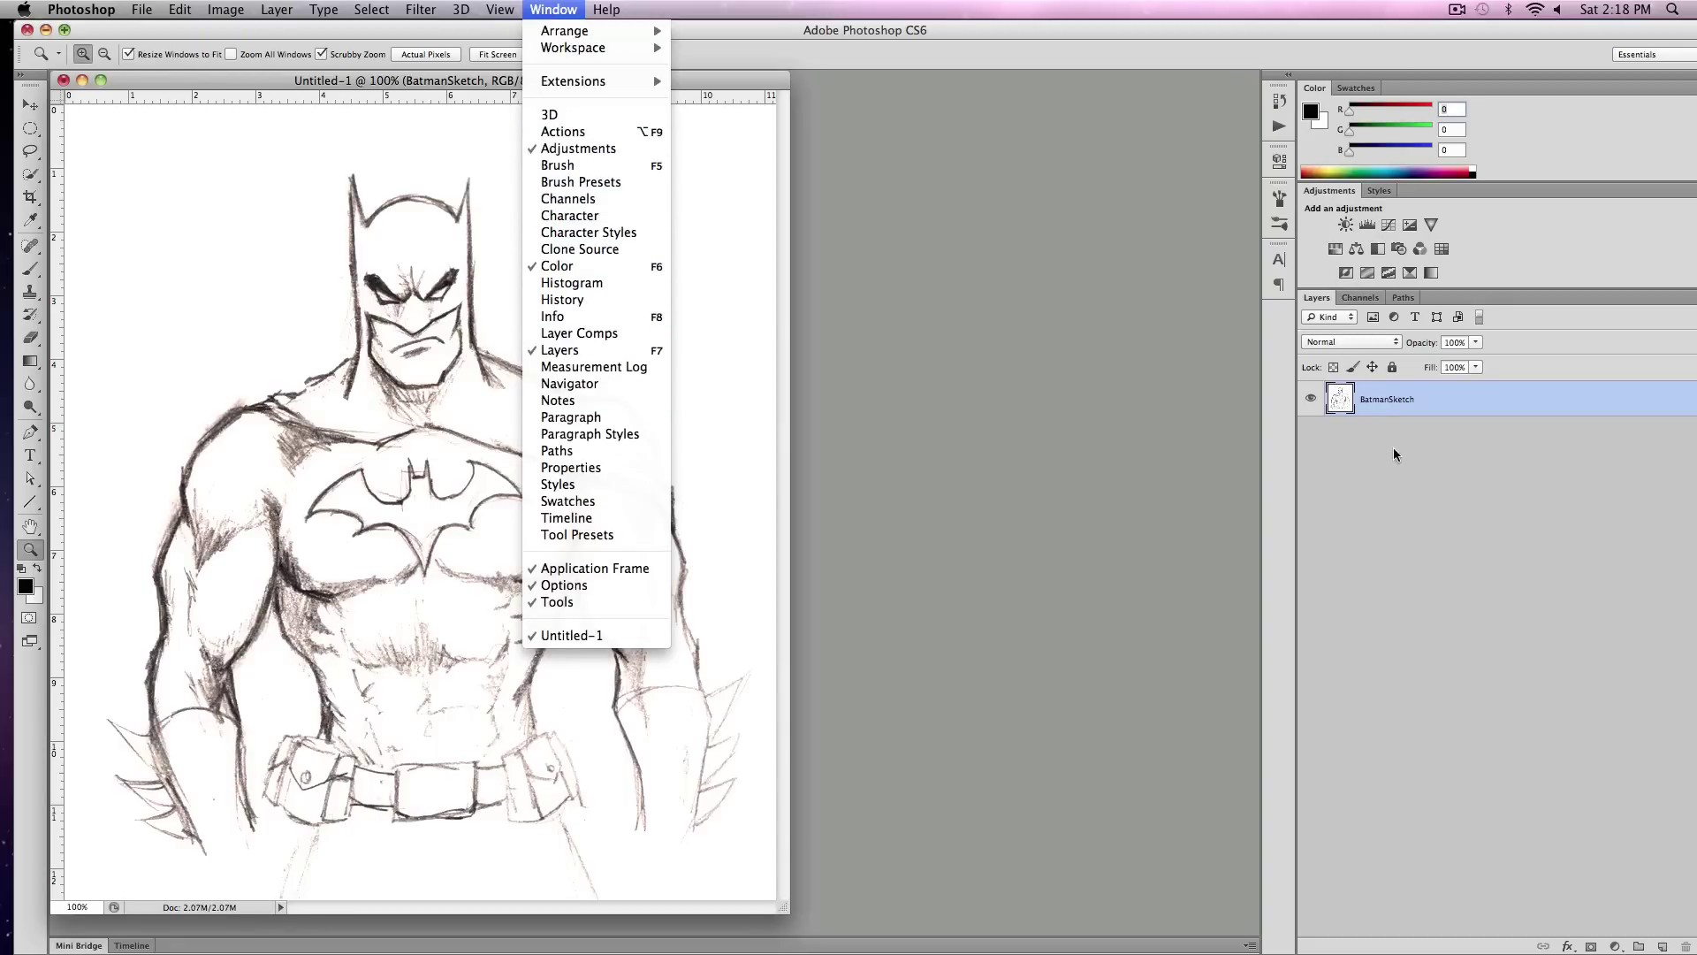
click(1318, 303)
drag(1292, 305, 859, 276)
drag(1017, 455, 1267, 781)
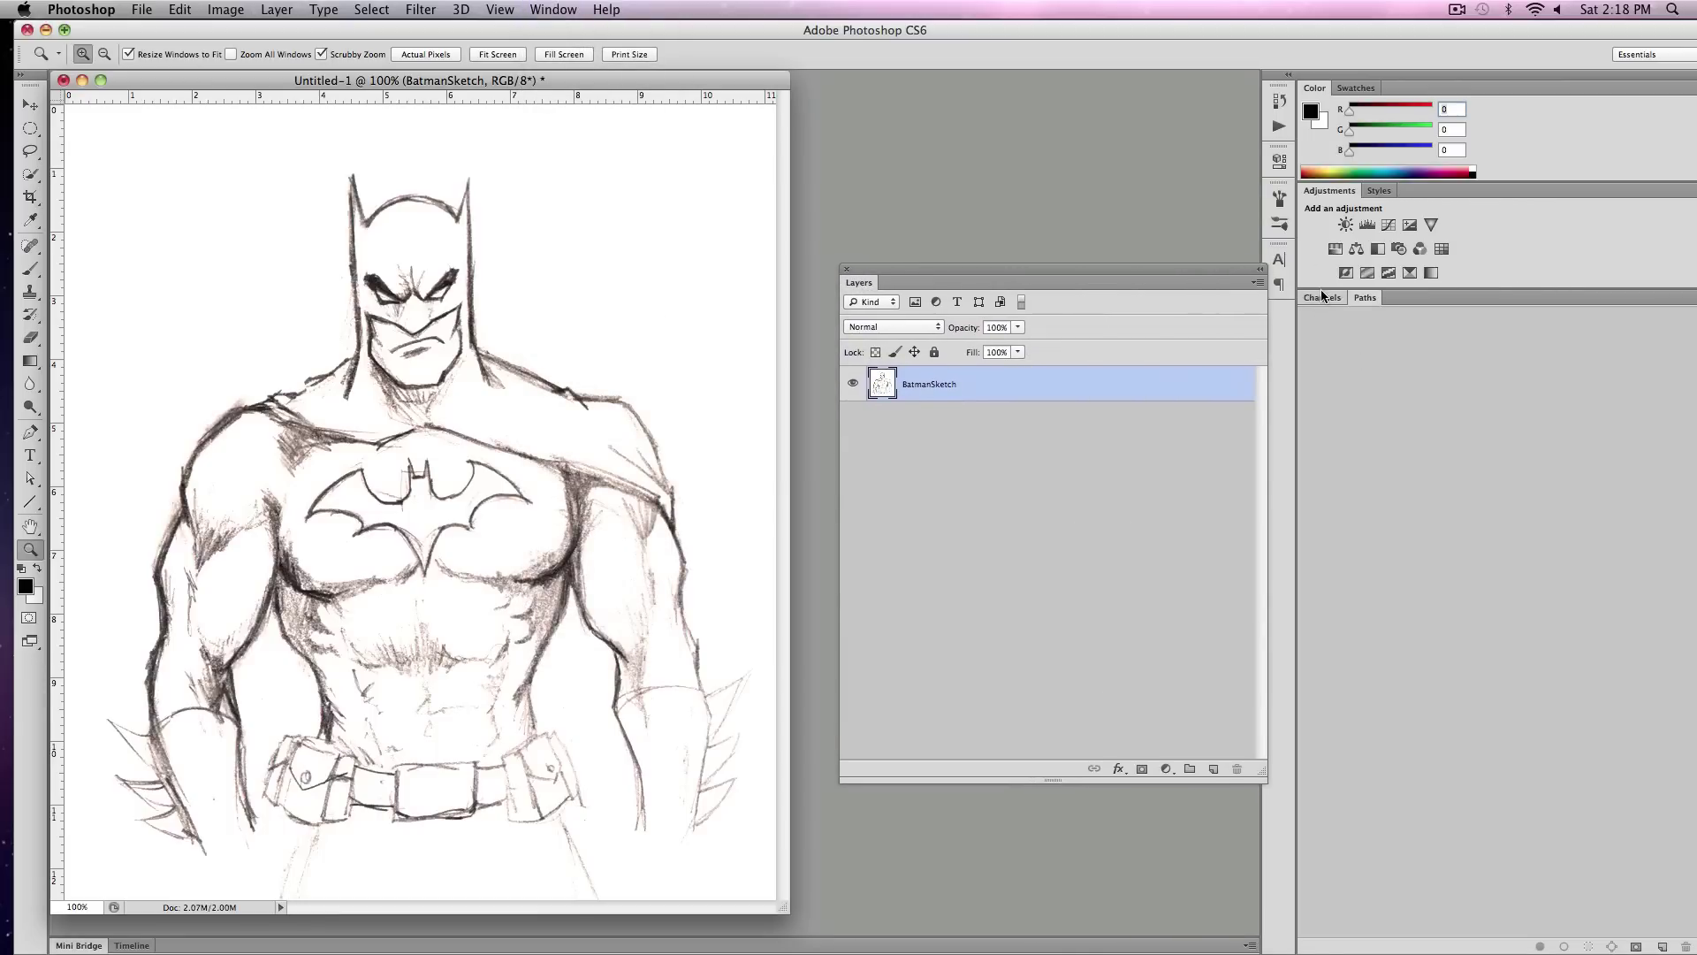
click(1323, 297)
drag(1204, 283, 1232, 294)
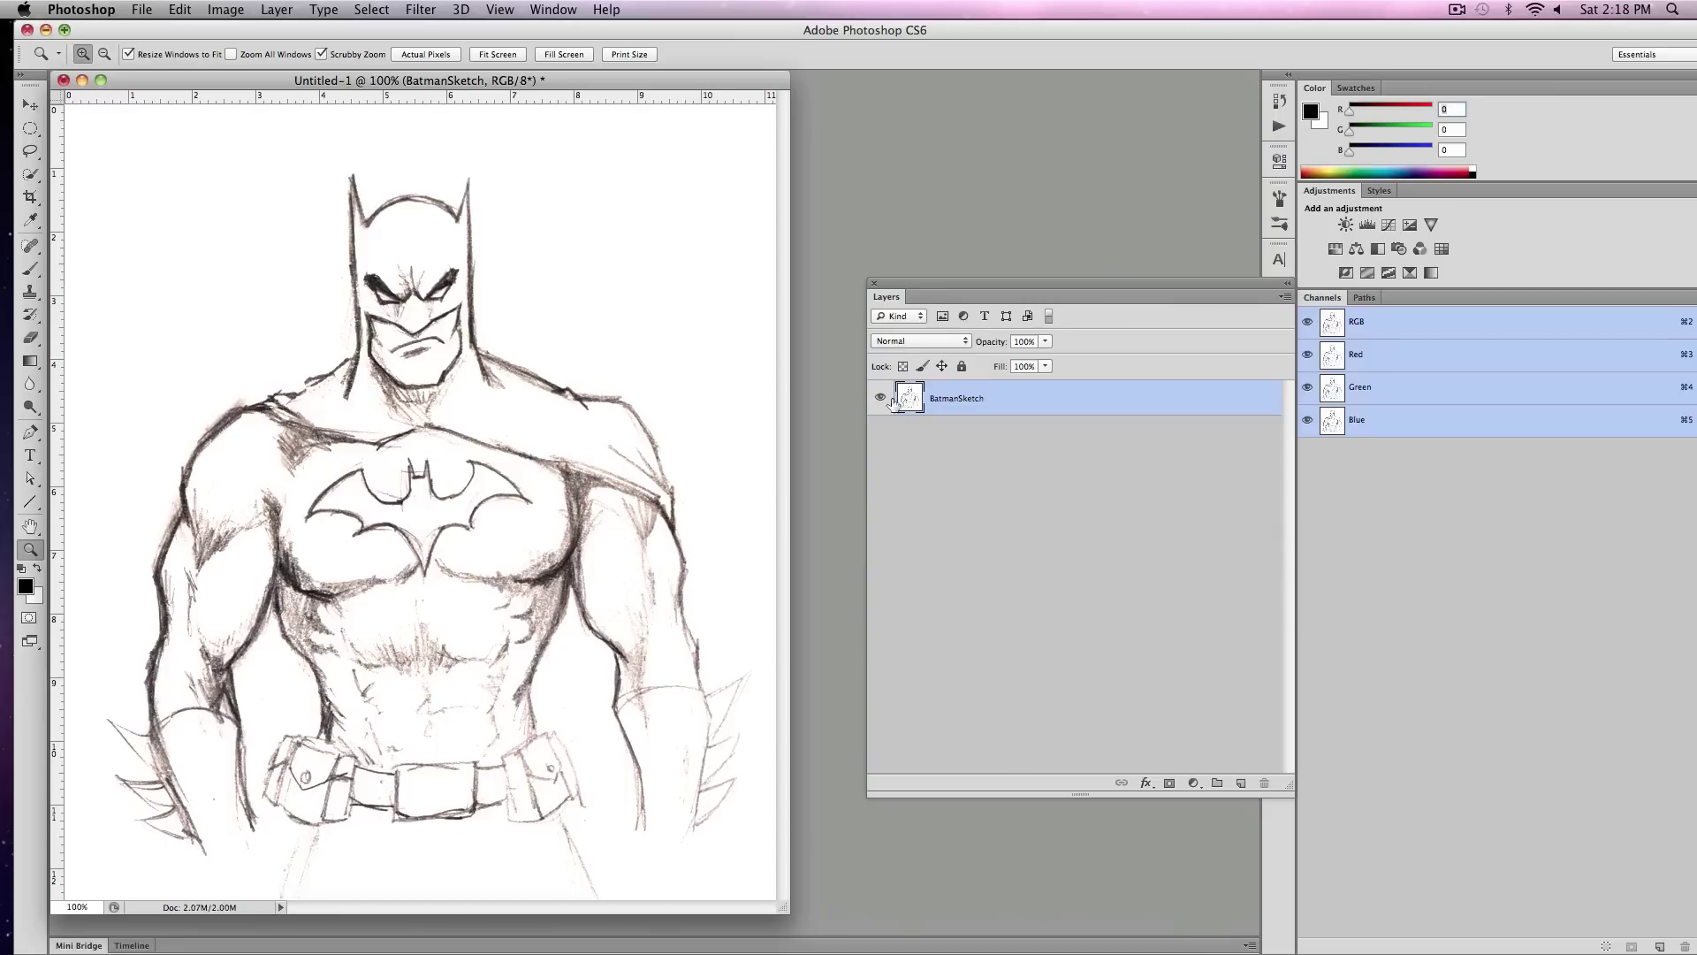
- Select and copy the whole sketch, then add a new black Alpha 1 channel
click(377, 7)
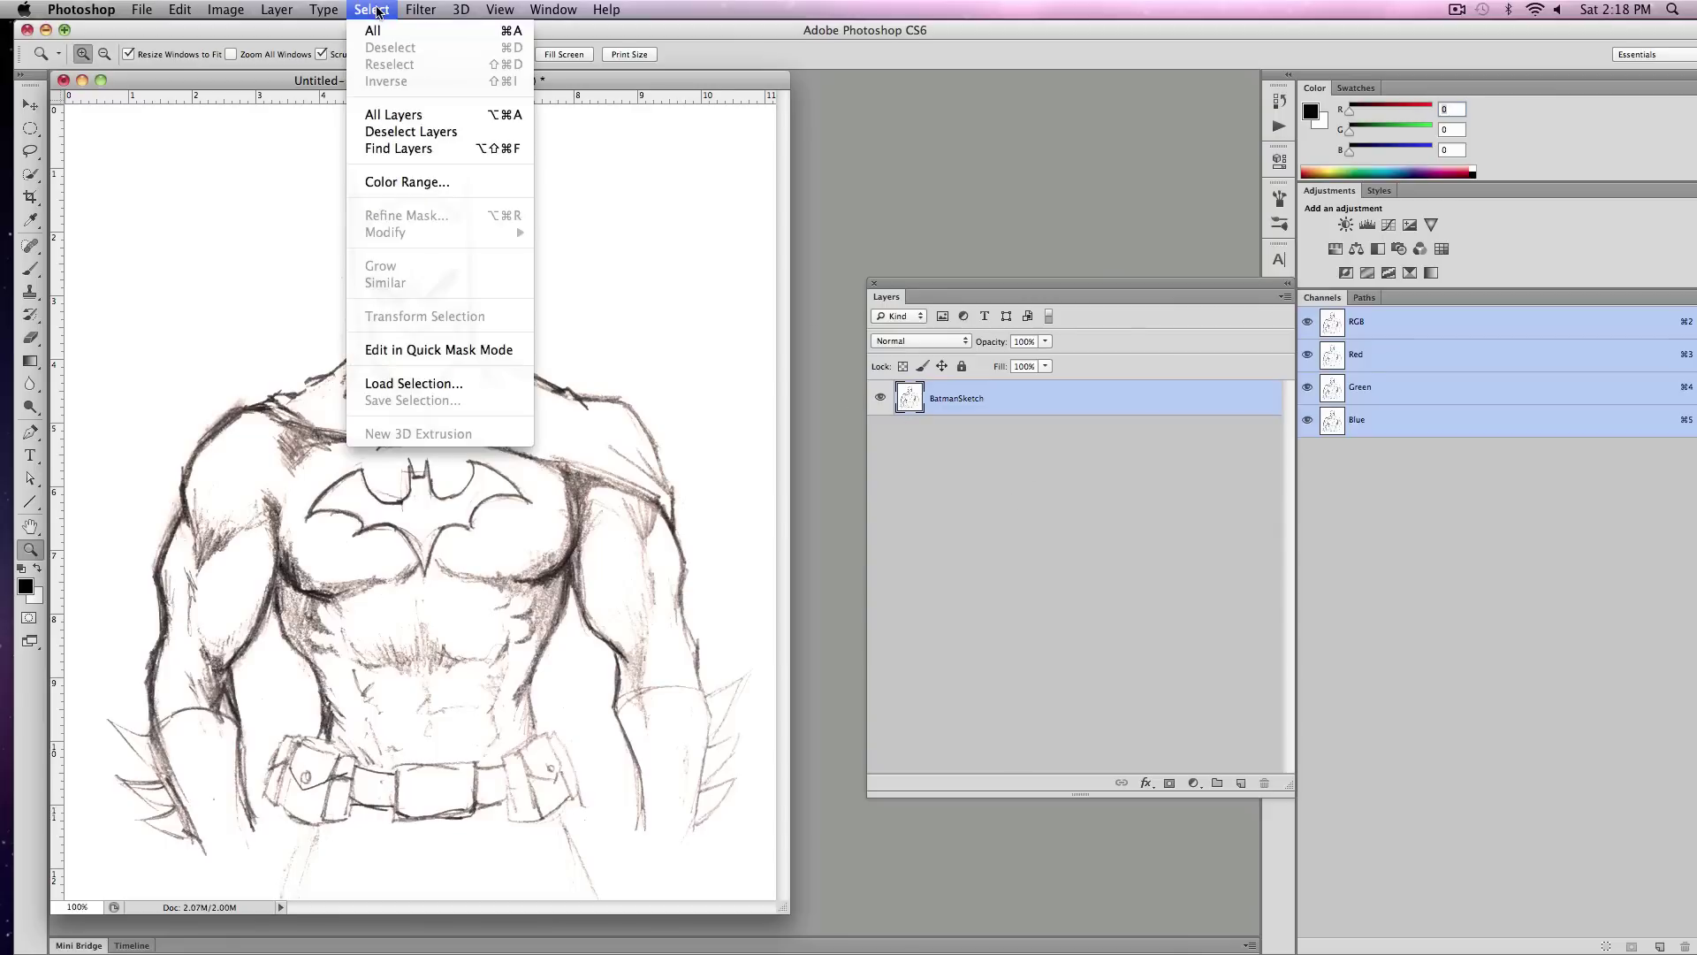
click(434, 37)
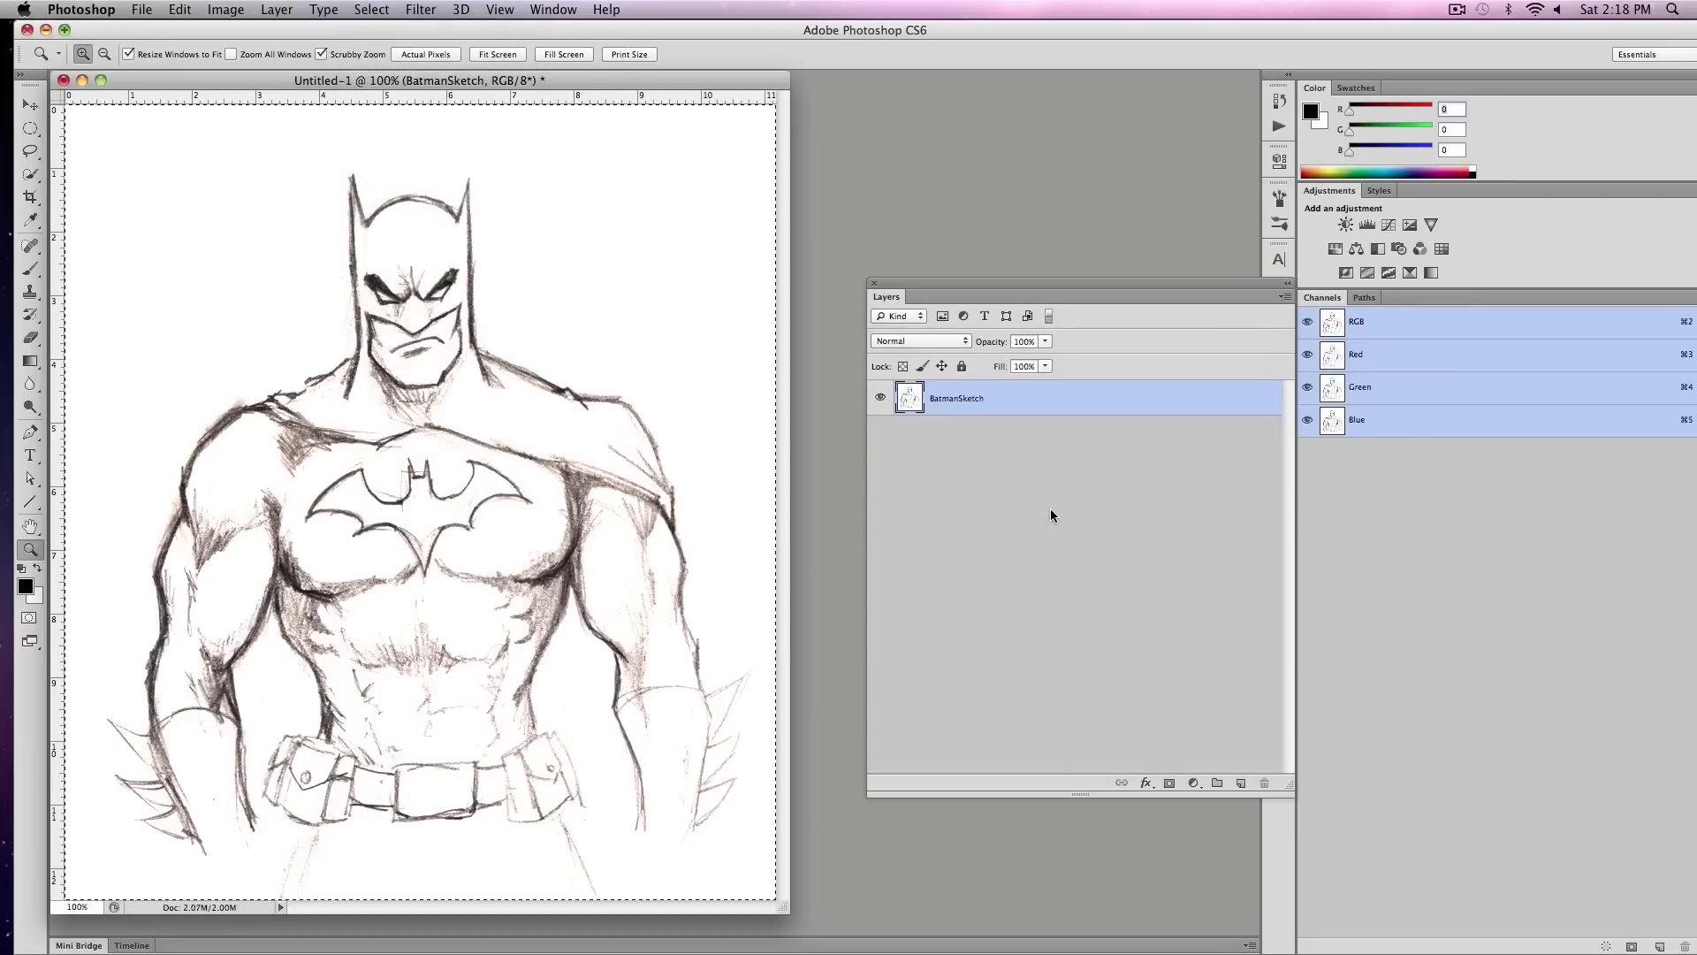
click(179, 9)
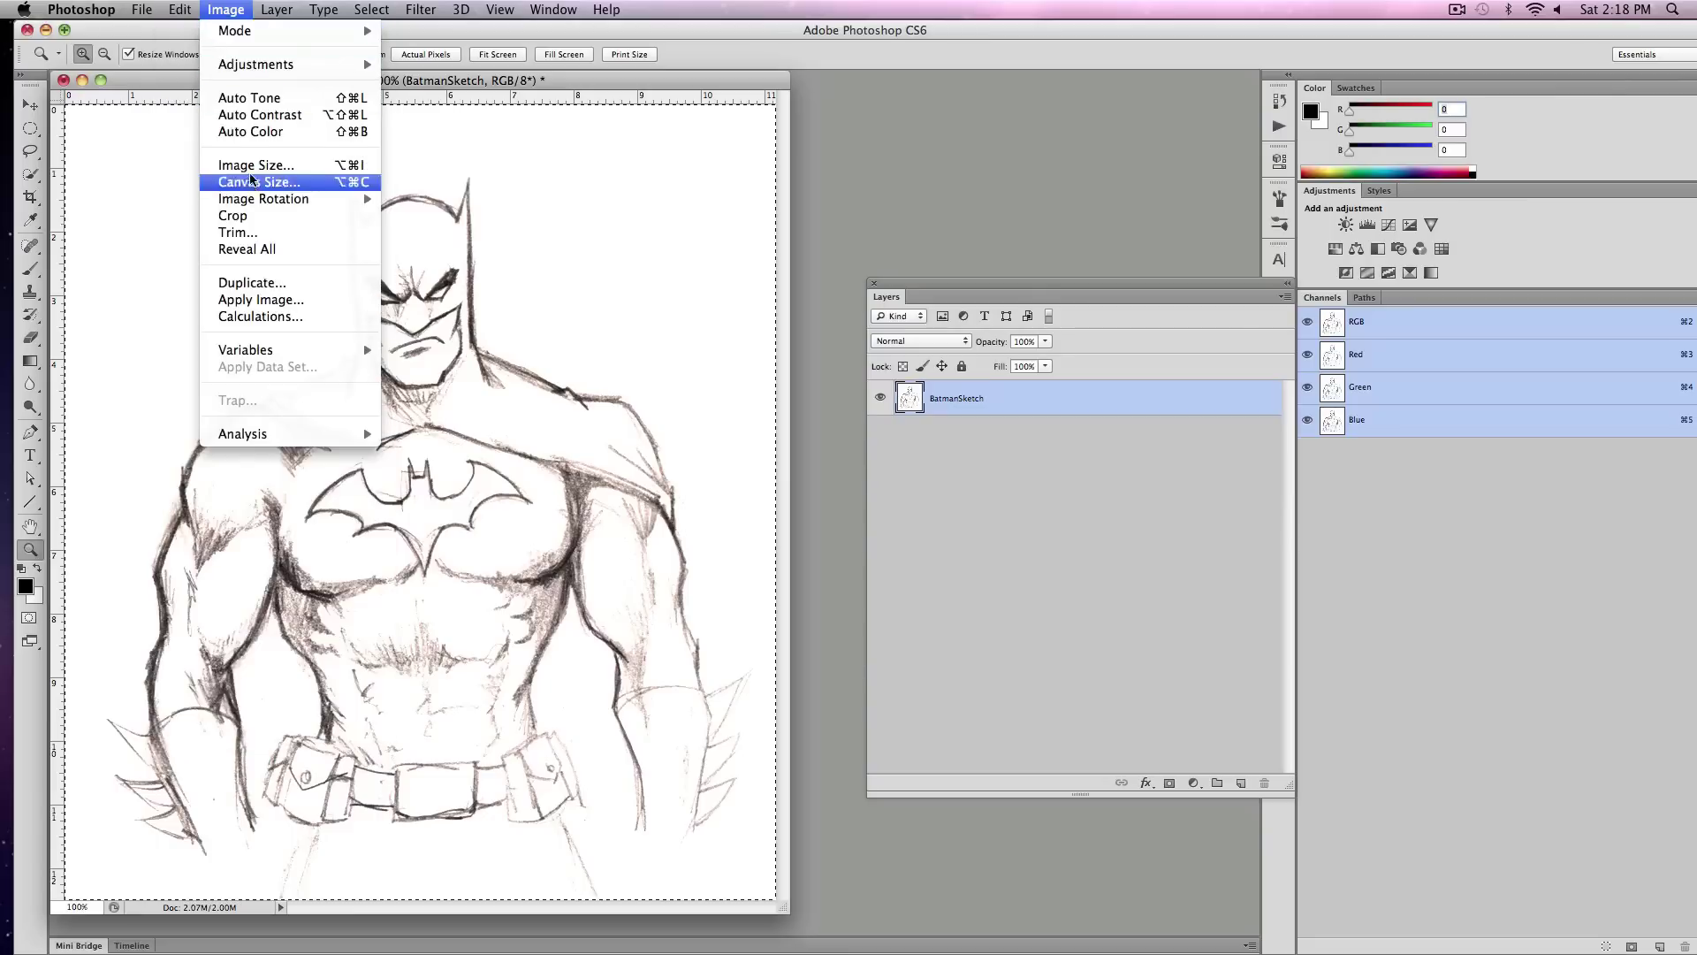
click(227, 152)
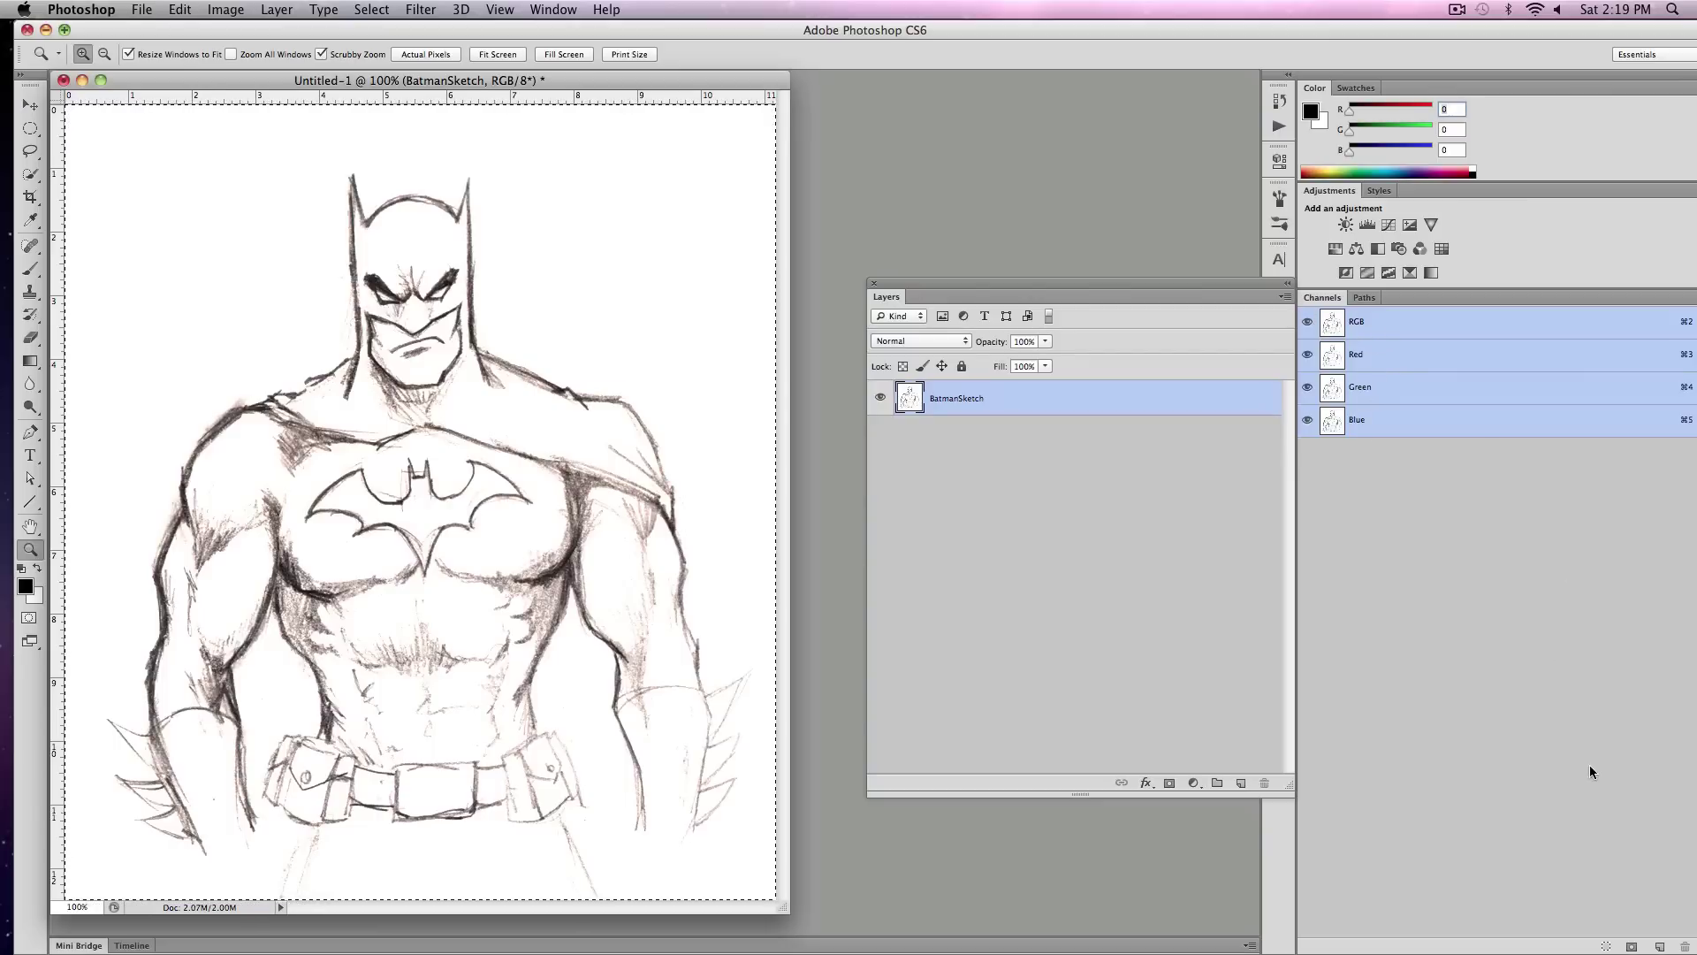
click(1660, 946)
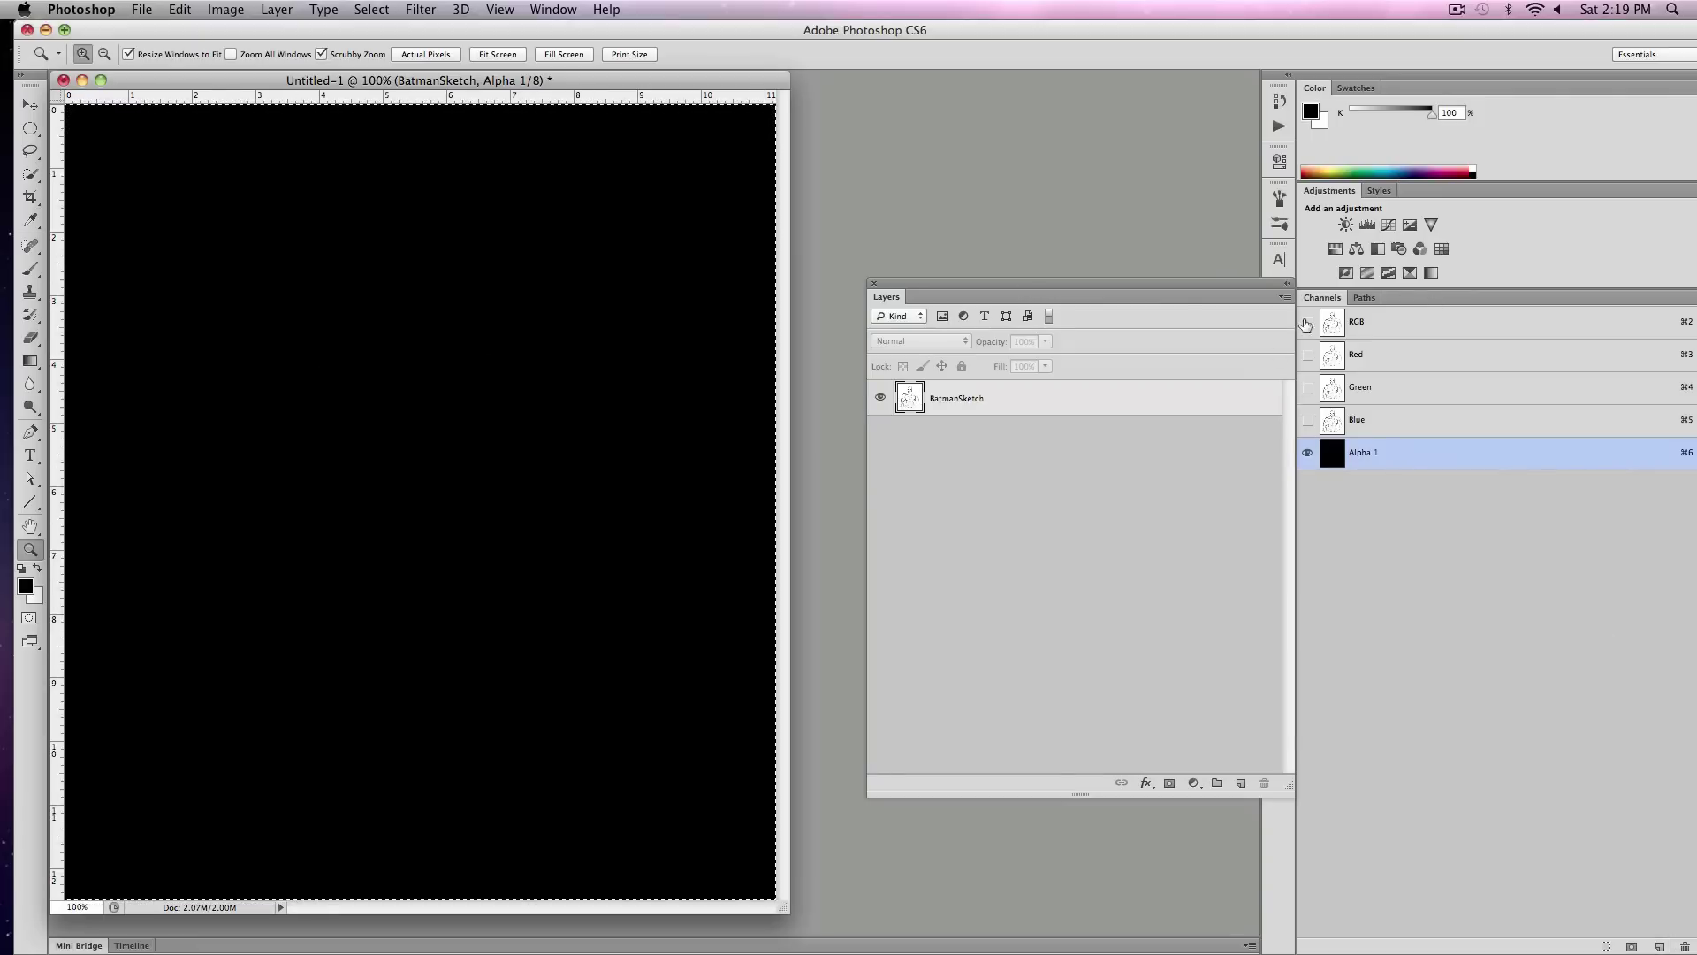
- Paste the copied Batman sketch into the Alpha 1 channel
click(182, 11)
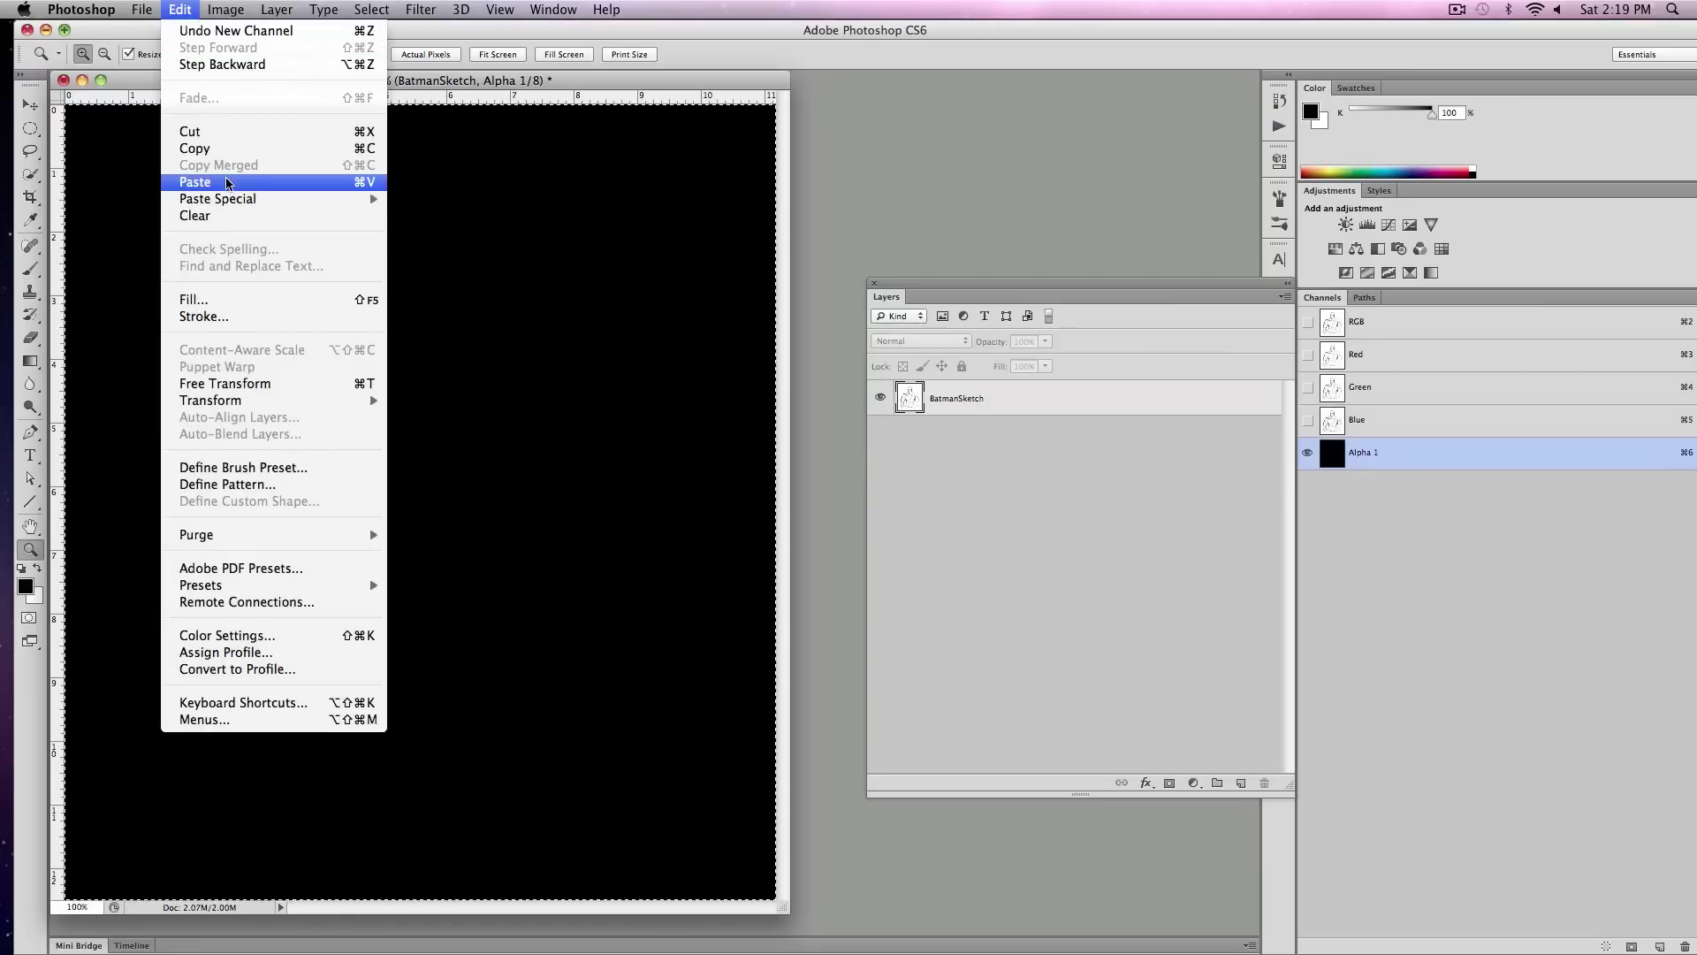
click(227, 183)
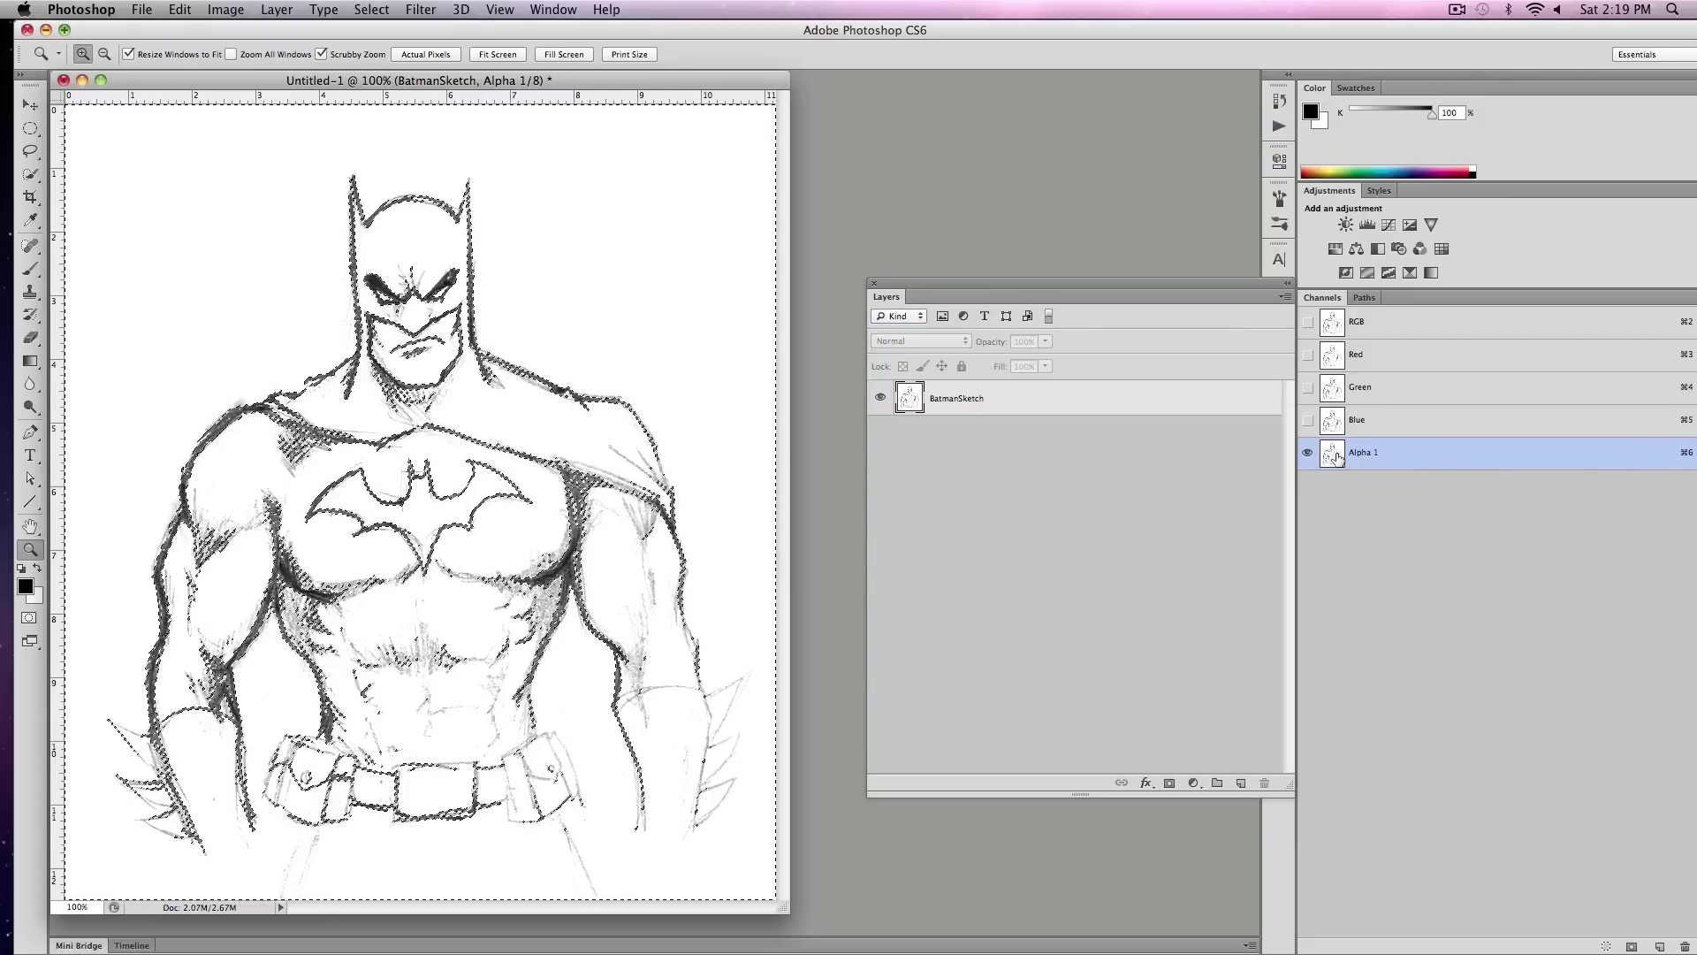
click(327, 9)
- Invert the selection and add an empty Layer 1 above BatmanSketch
mouse_move(360, 14)
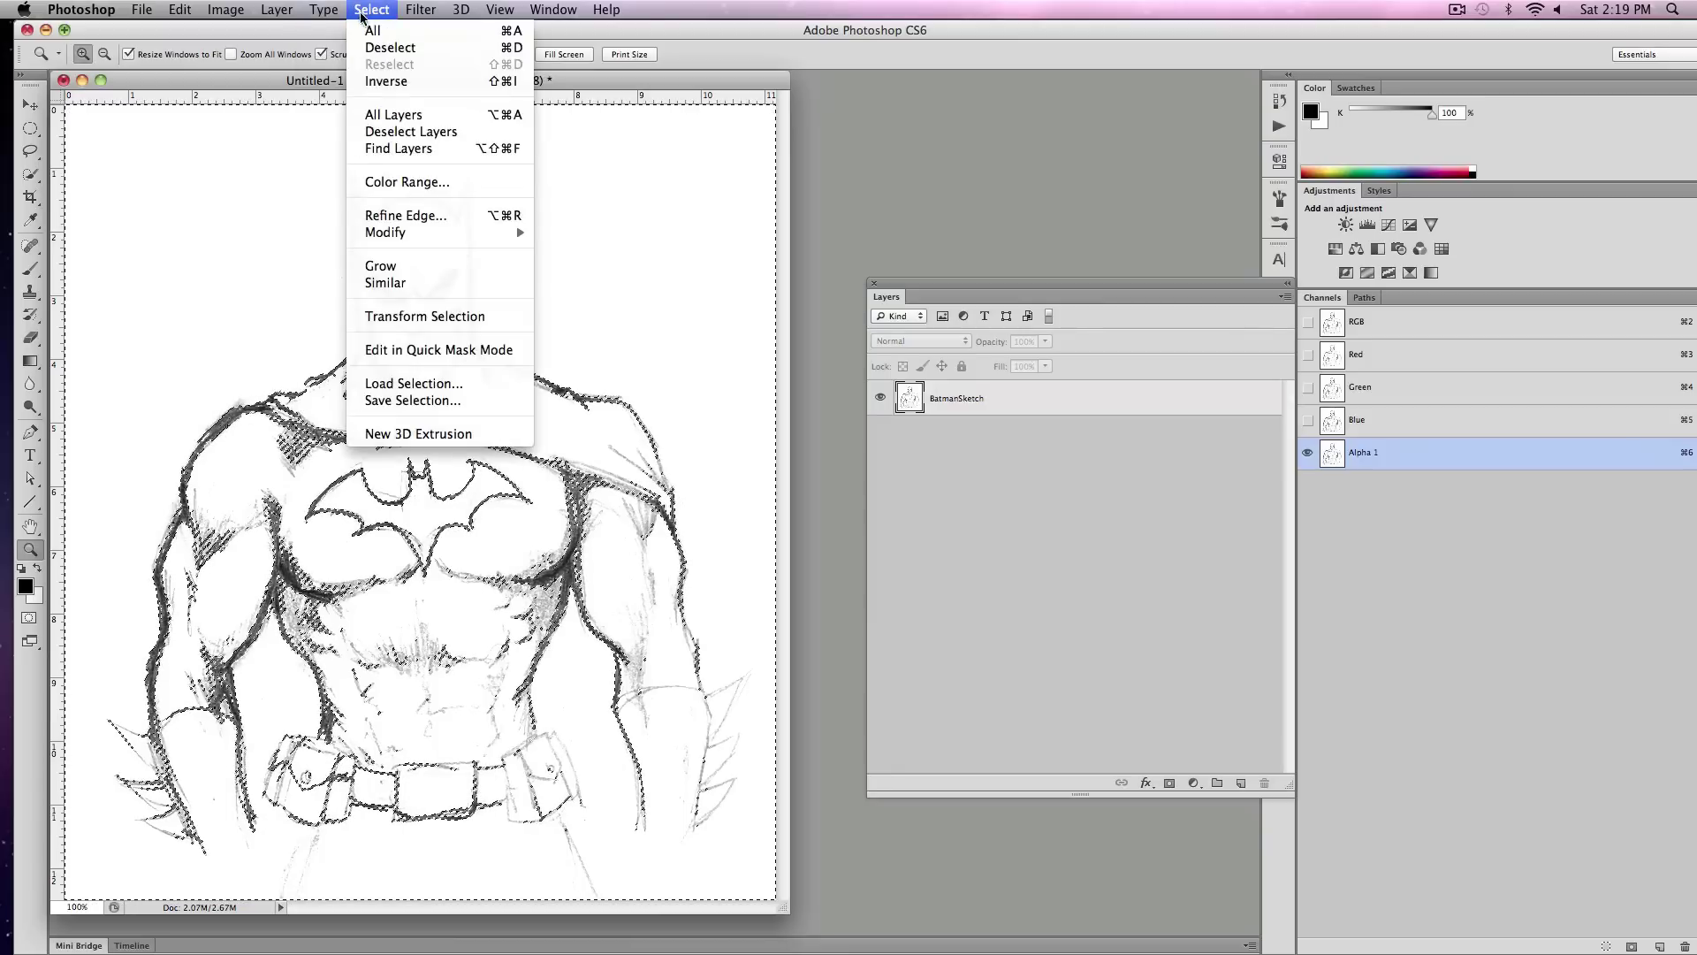
click(381, 83)
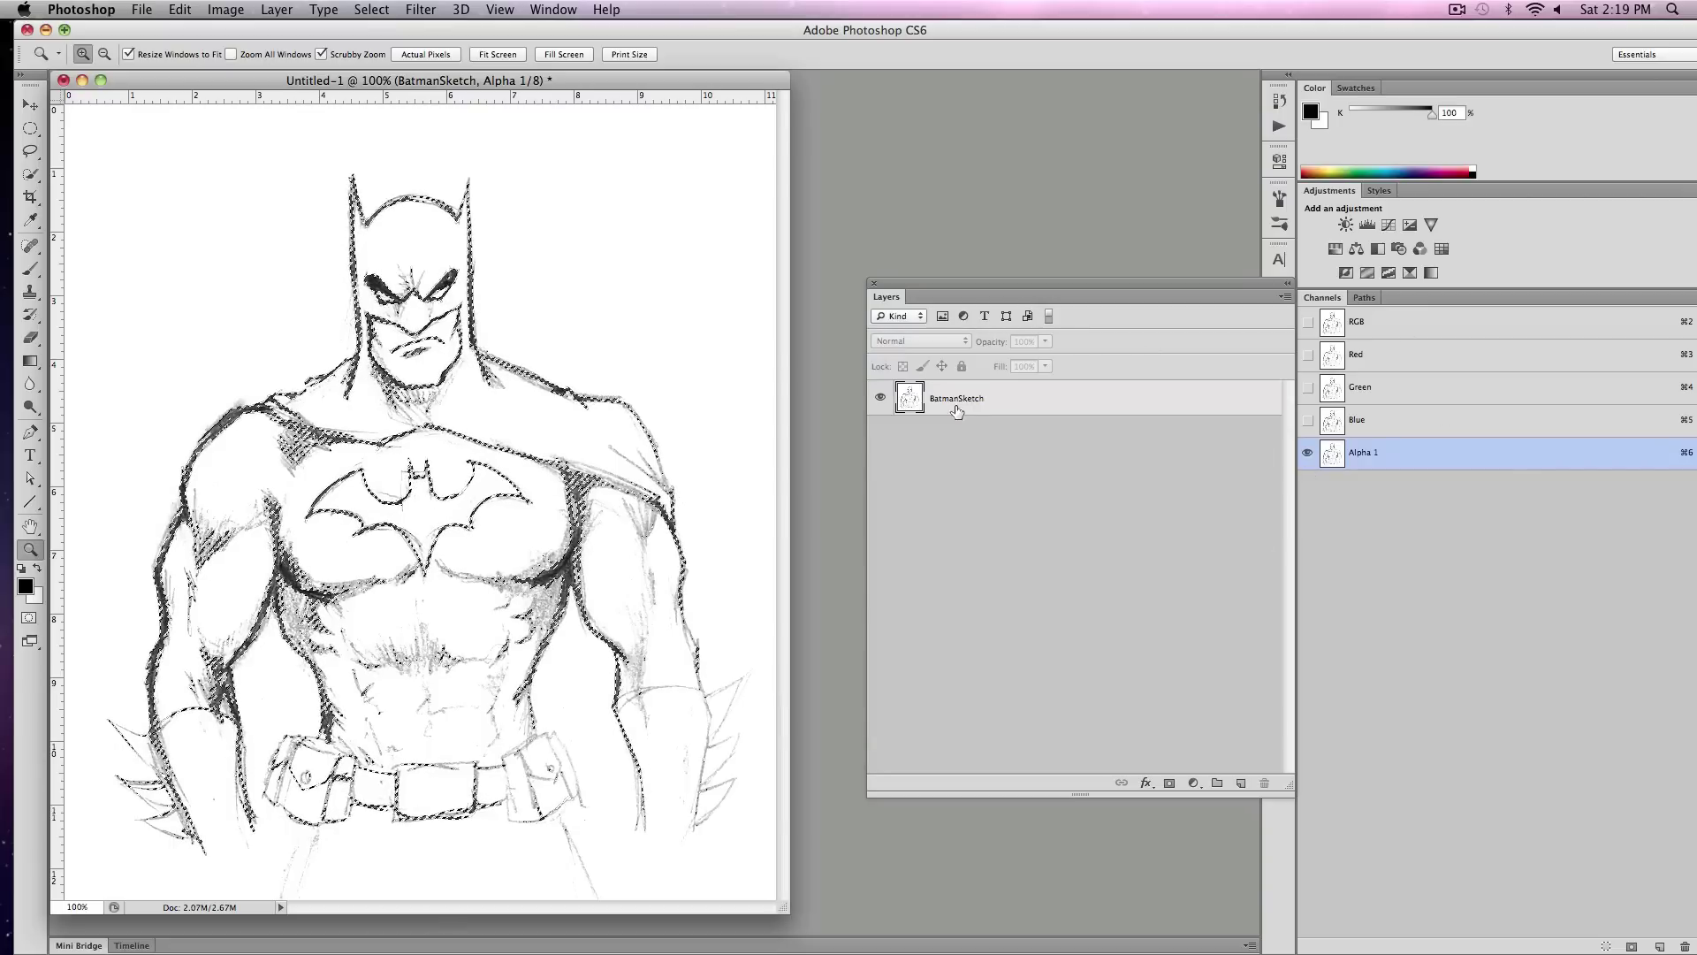
click(1240, 783)
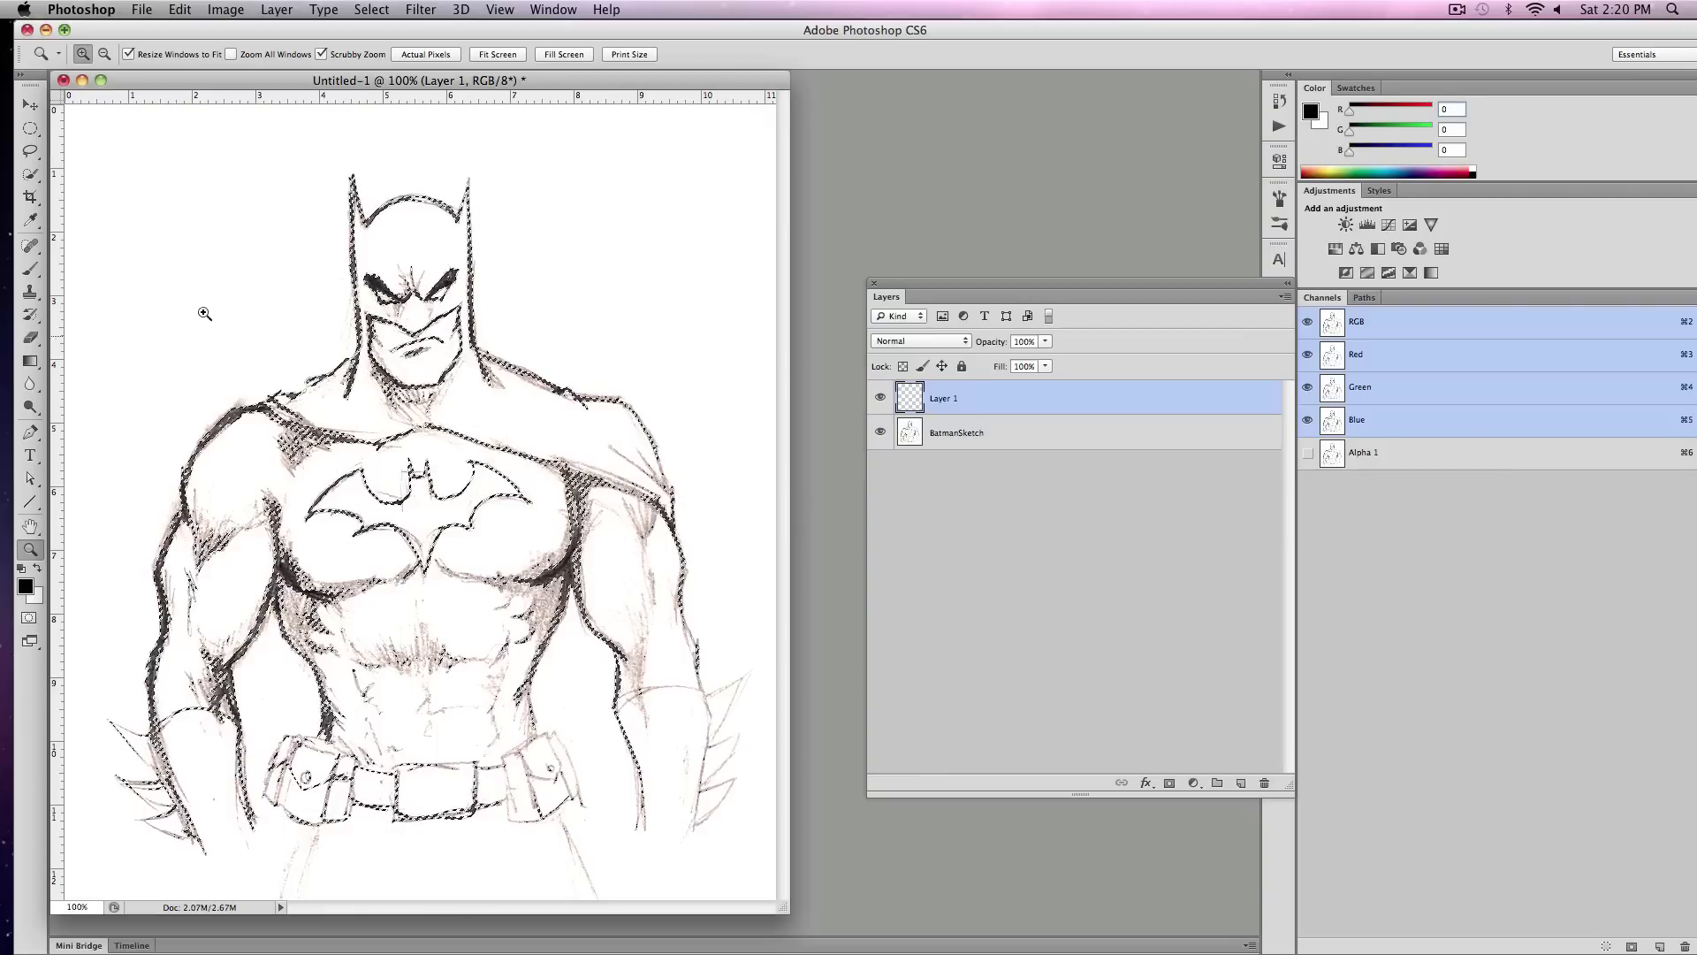
- Set up a Black fill for Layer 1 in the Fill dialog, then cancel it
click(196, 9)
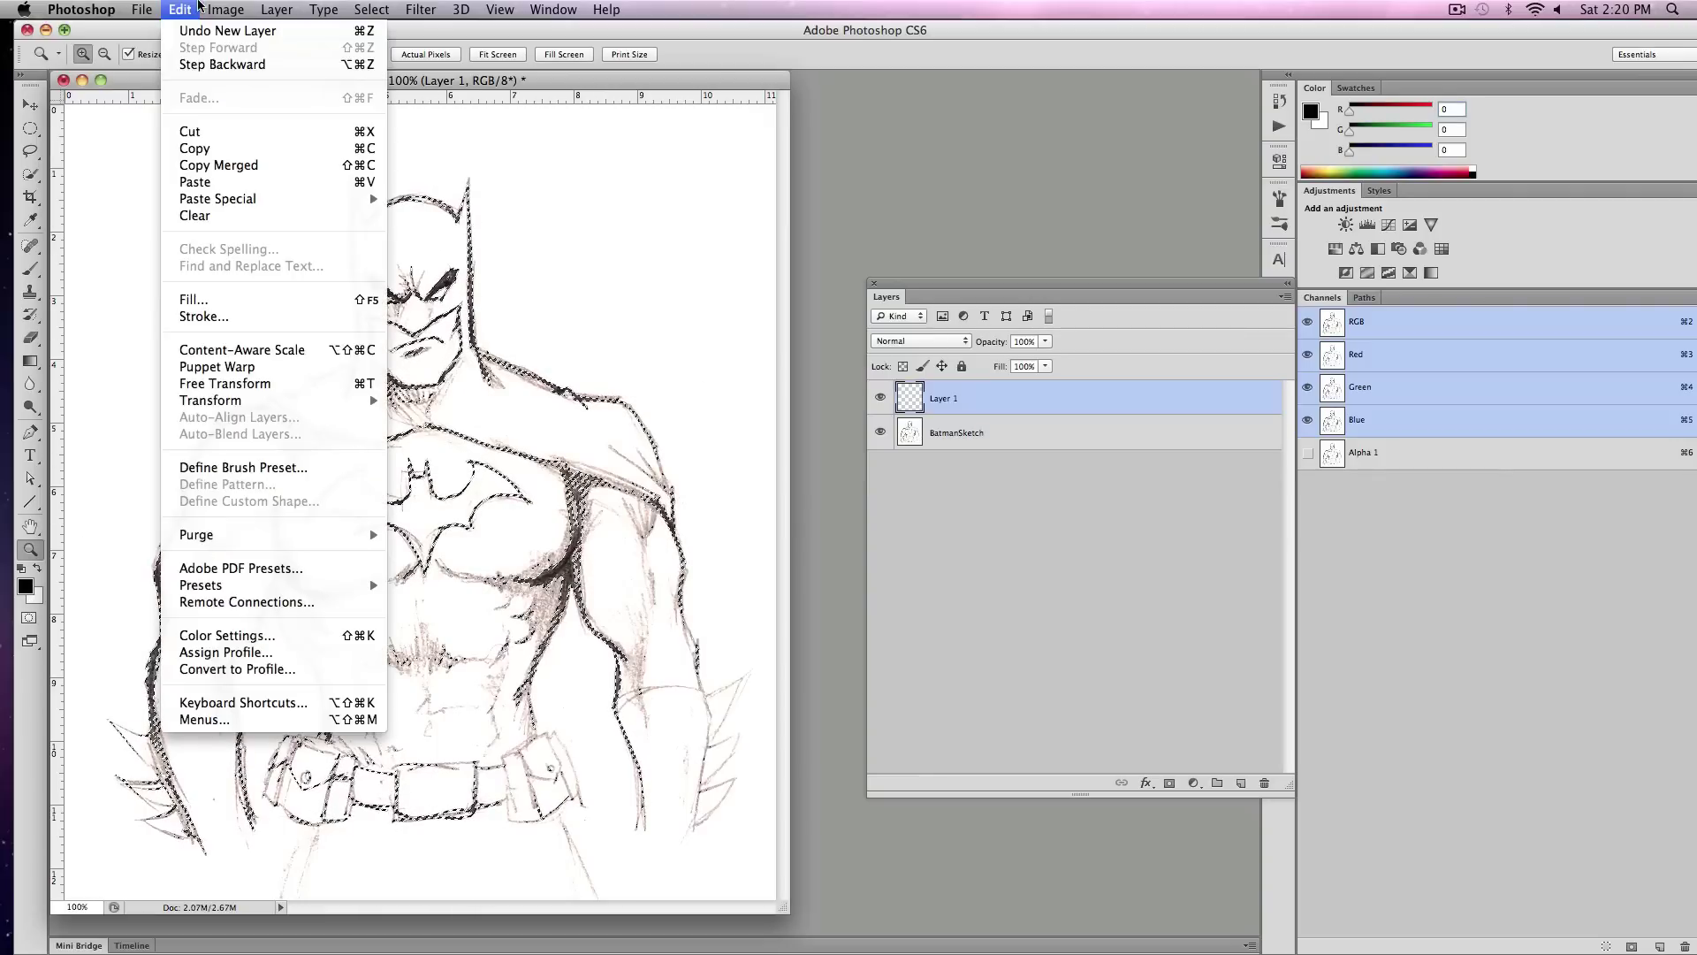
click(240, 299)
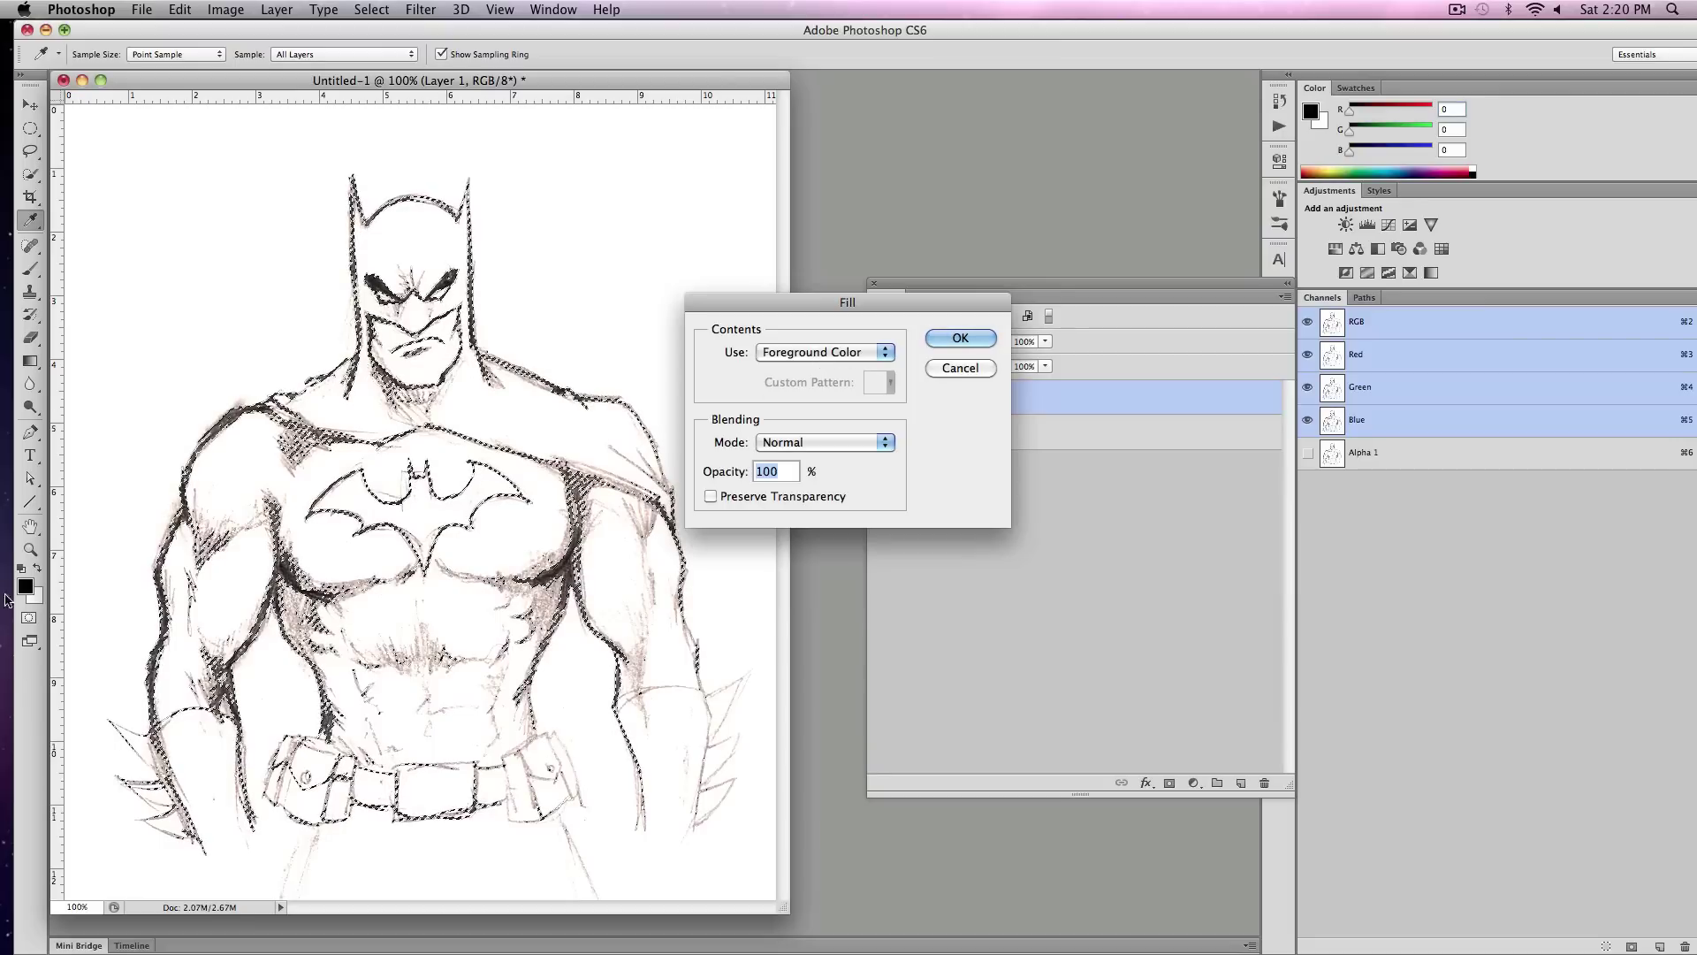
click(824, 351)
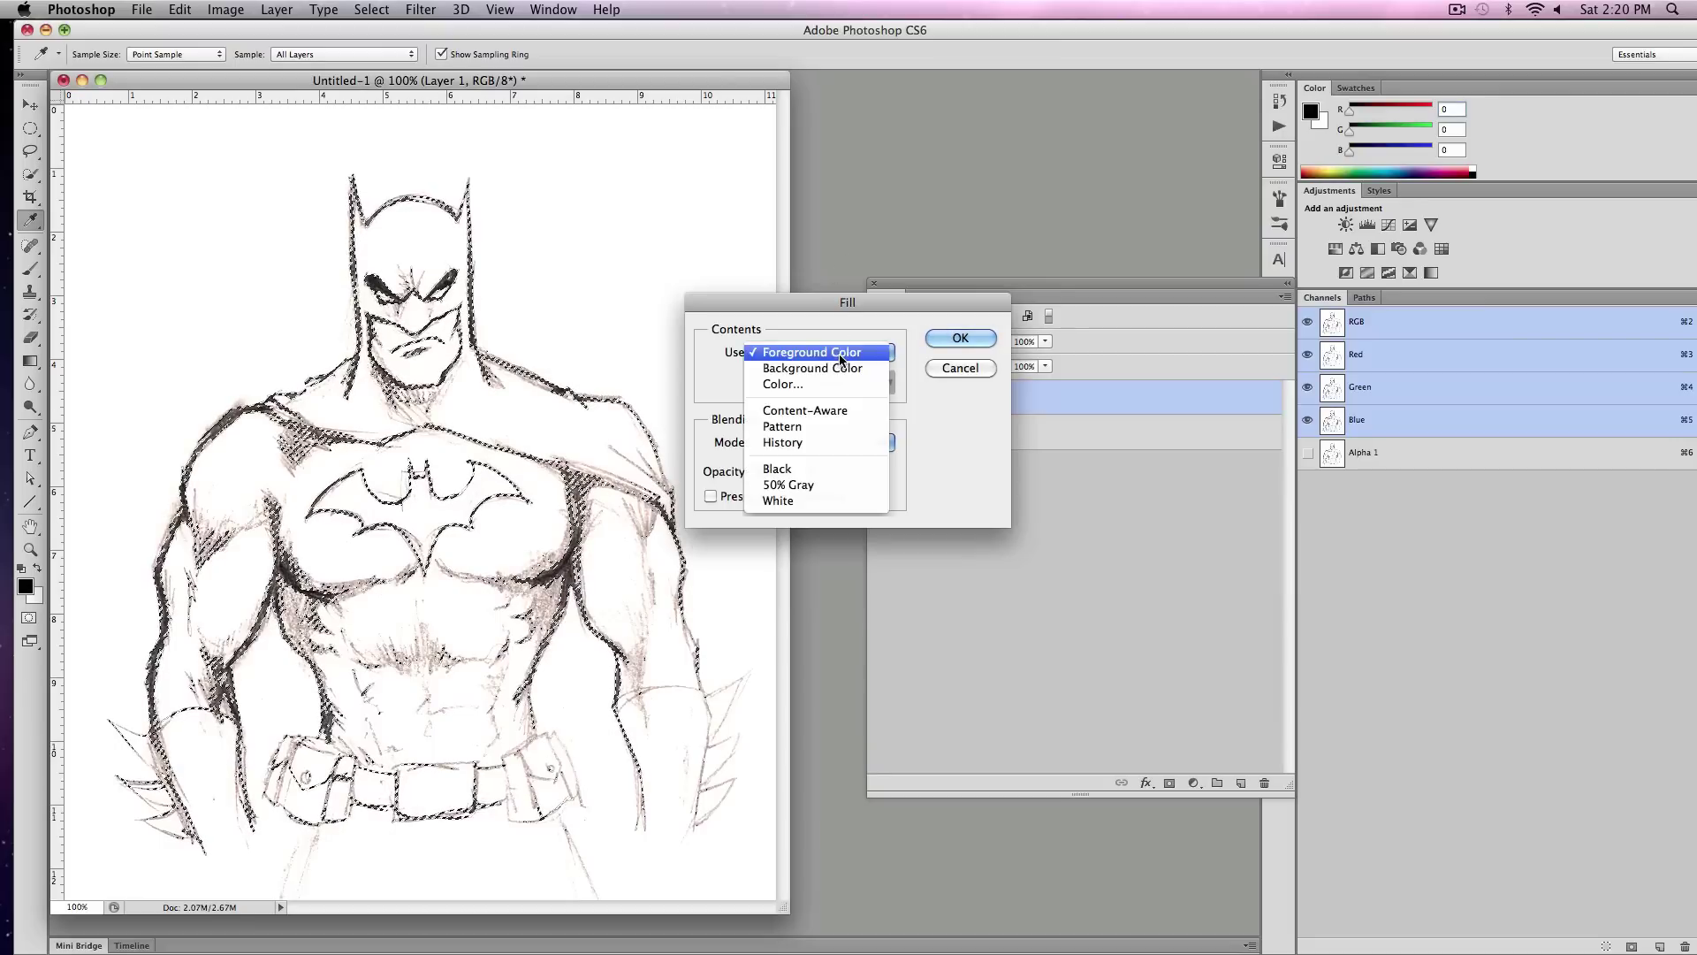
click(826, 468)
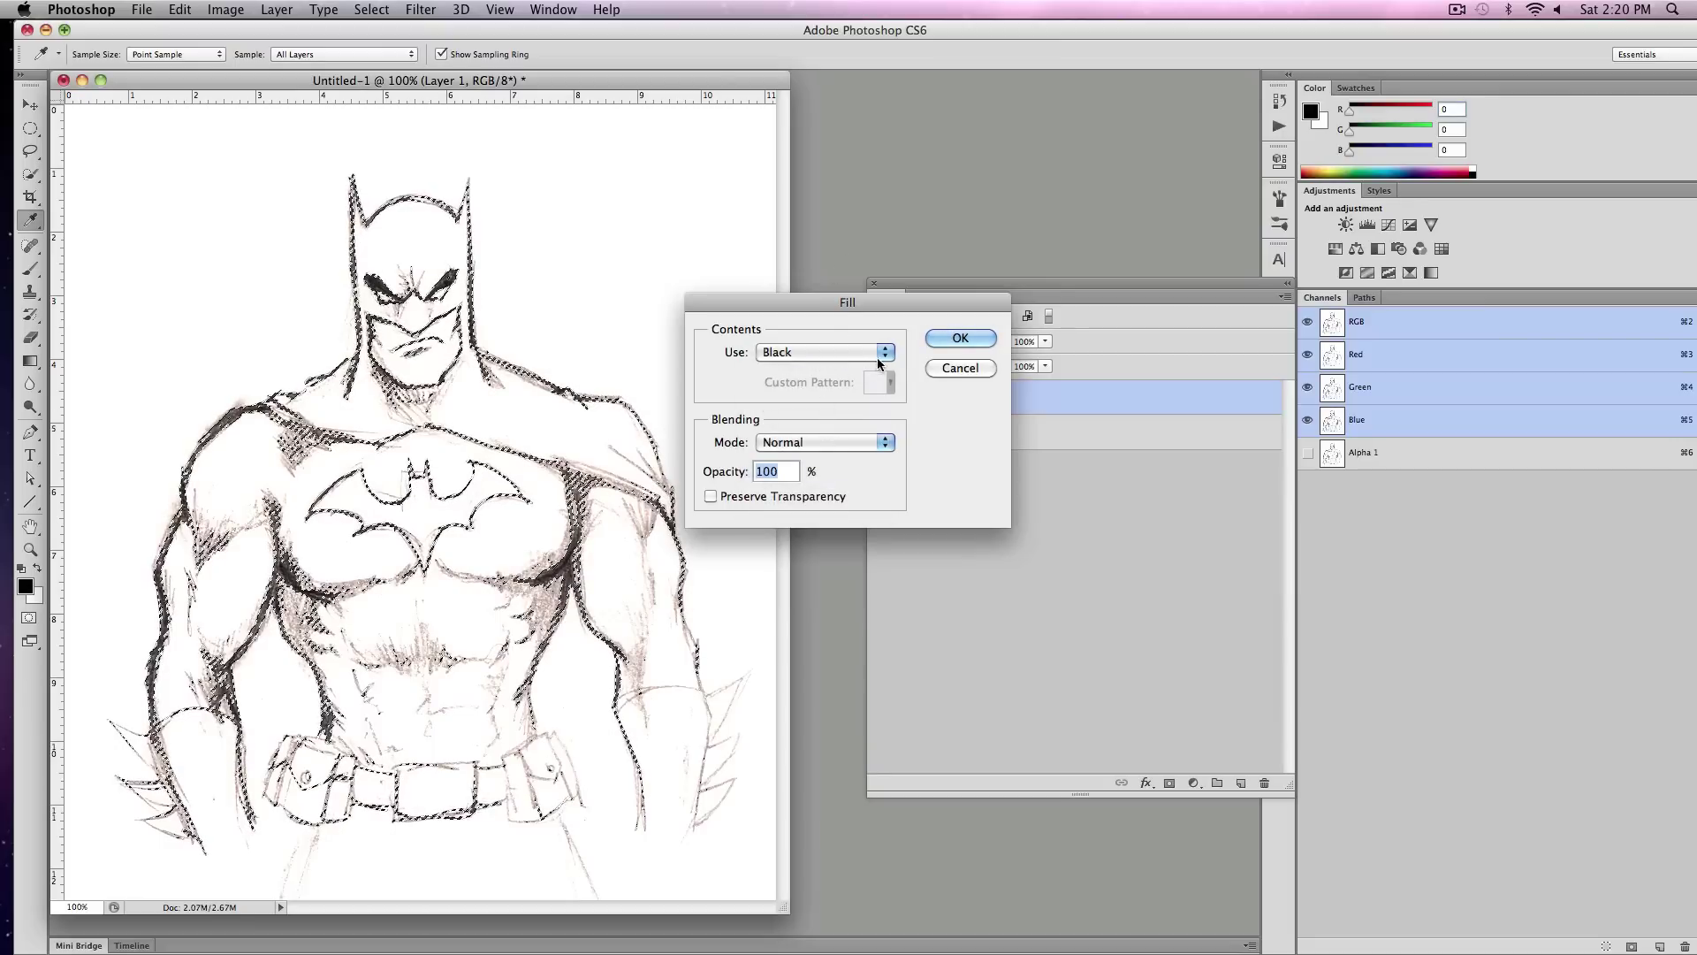
click(959, 368)
- Set the foreground colour to C25 M25 Y25 K100 in the Color Picker
key(z)
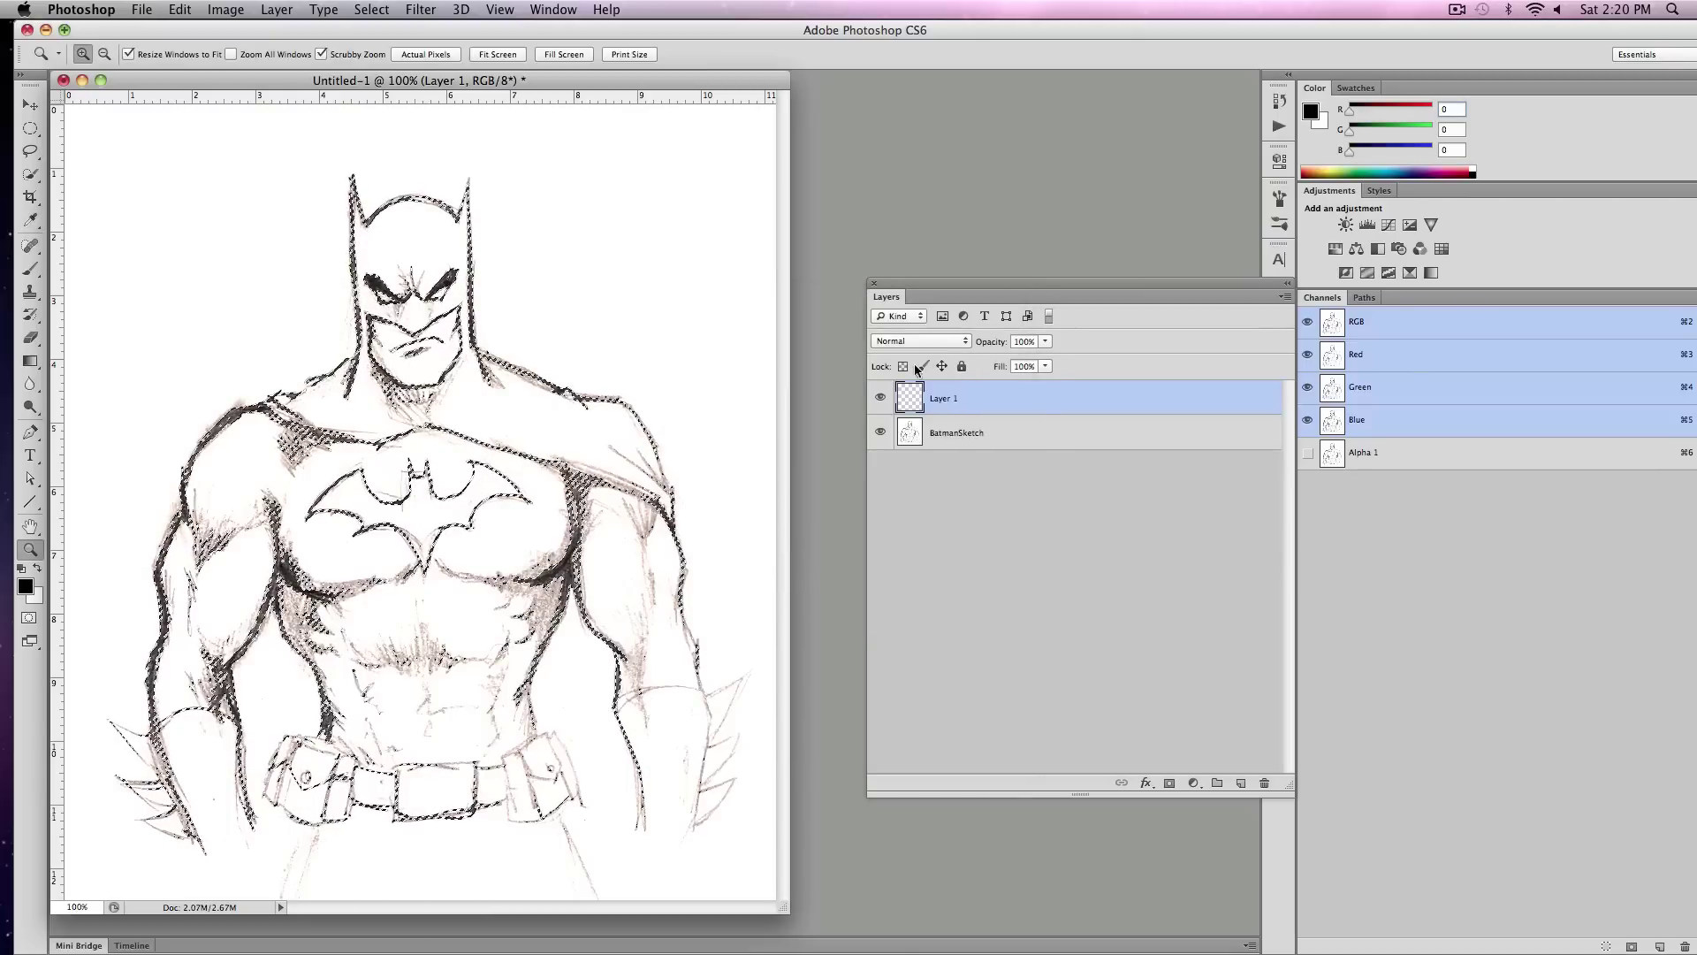
click(27, 584)
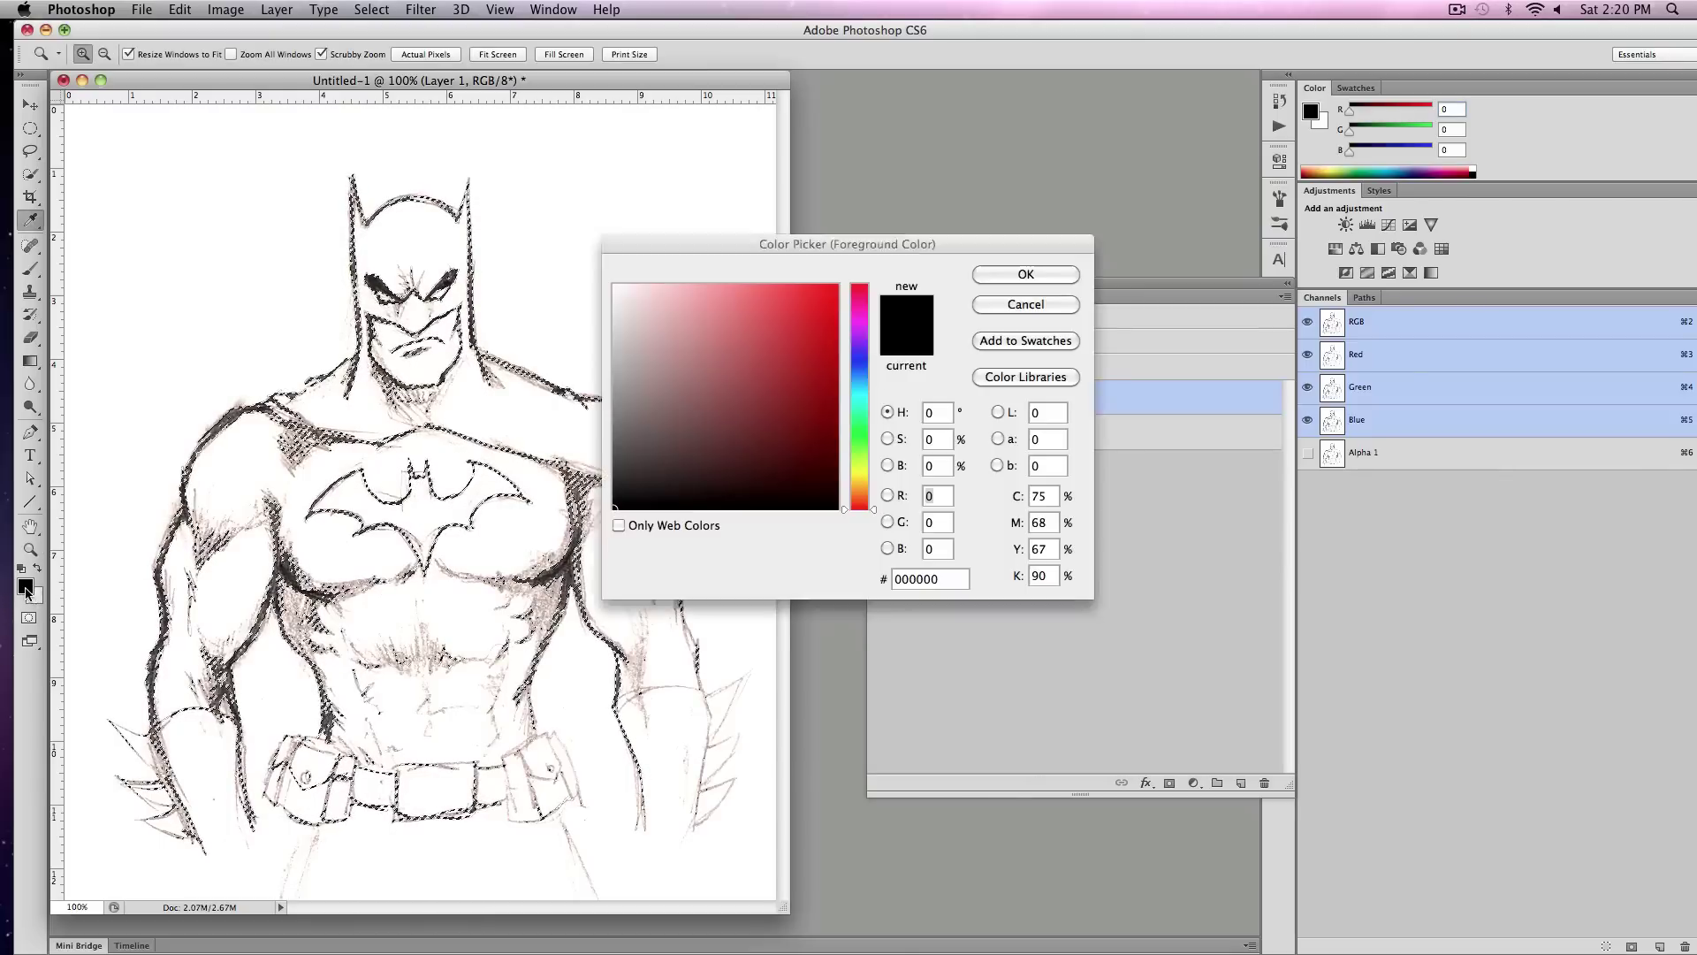
double_click(1034, 496)
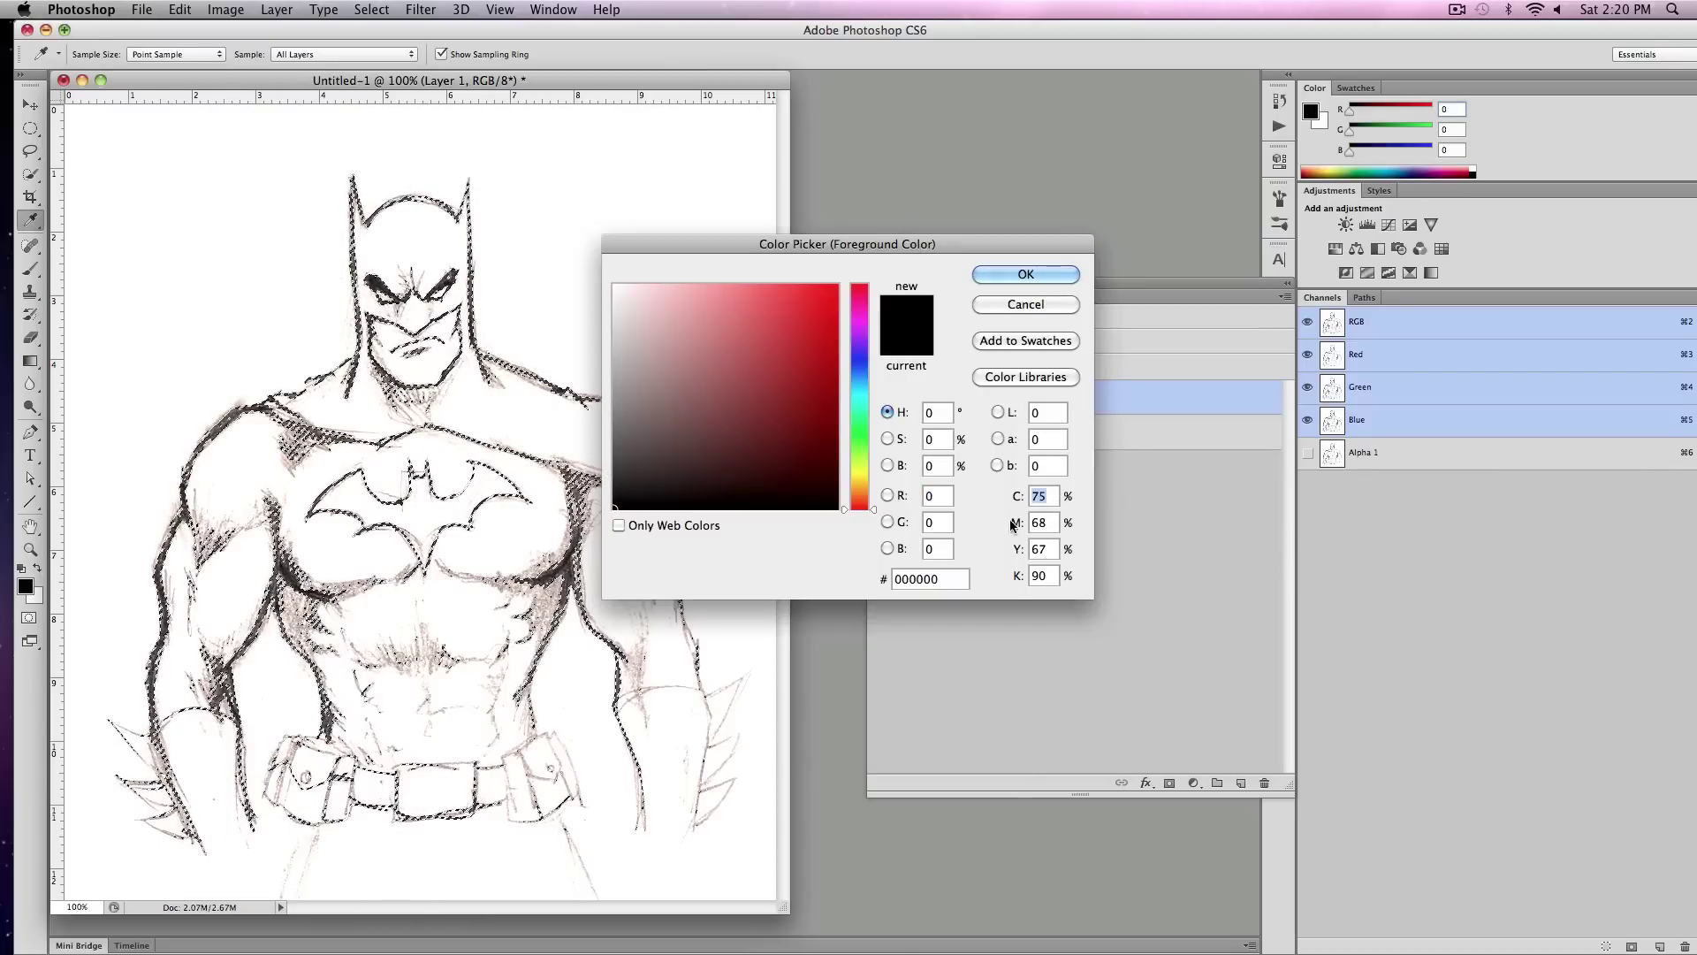
text(25)
double_click(1050, 522)
text(25)
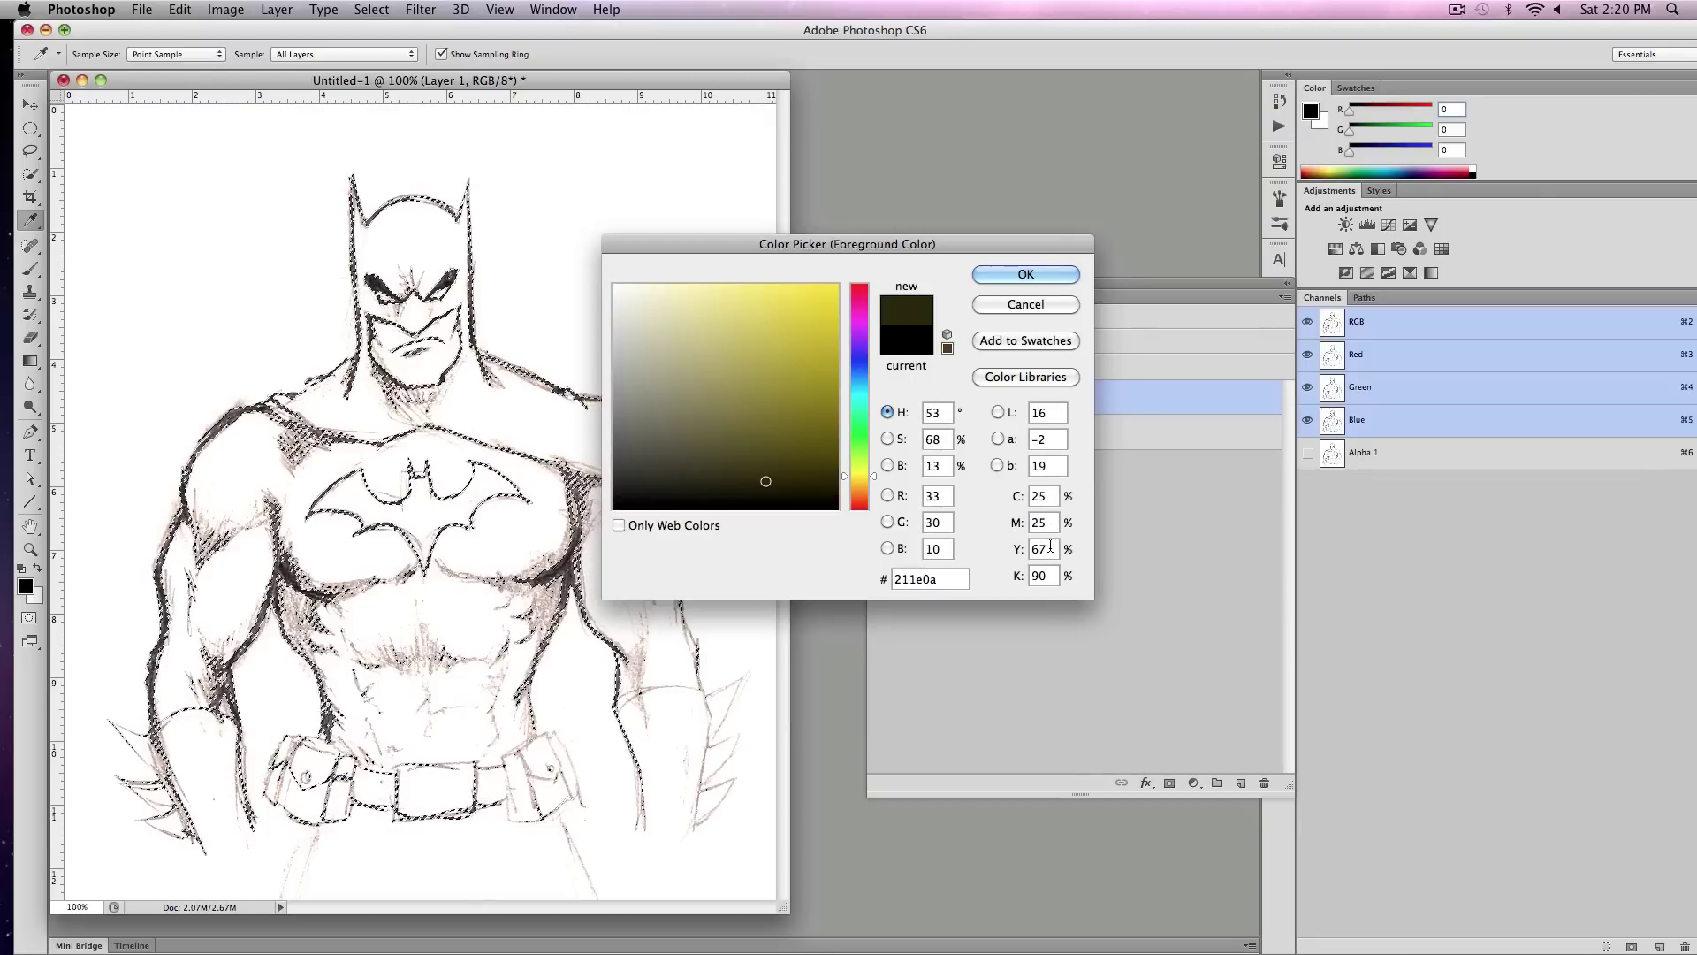
double_click(1040, 549)
text(25)
key(Tab)
text(100)
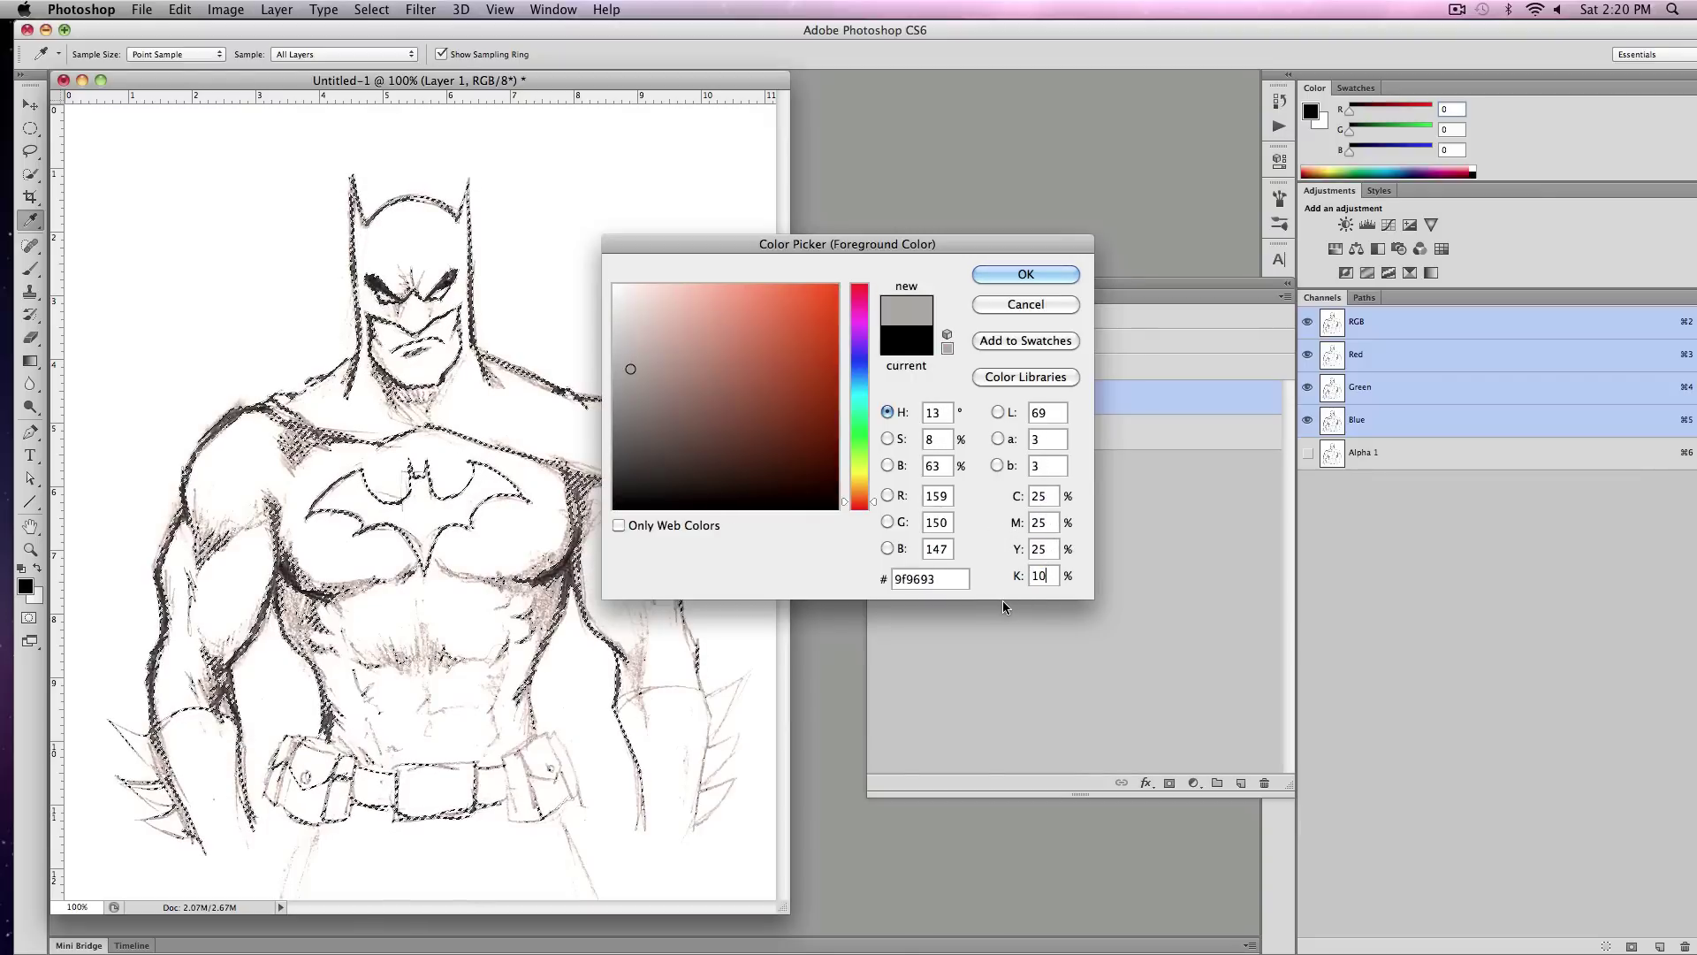
- Save the colour as a swatch named 'TrueBlack' and accept it
click(1020, 341)
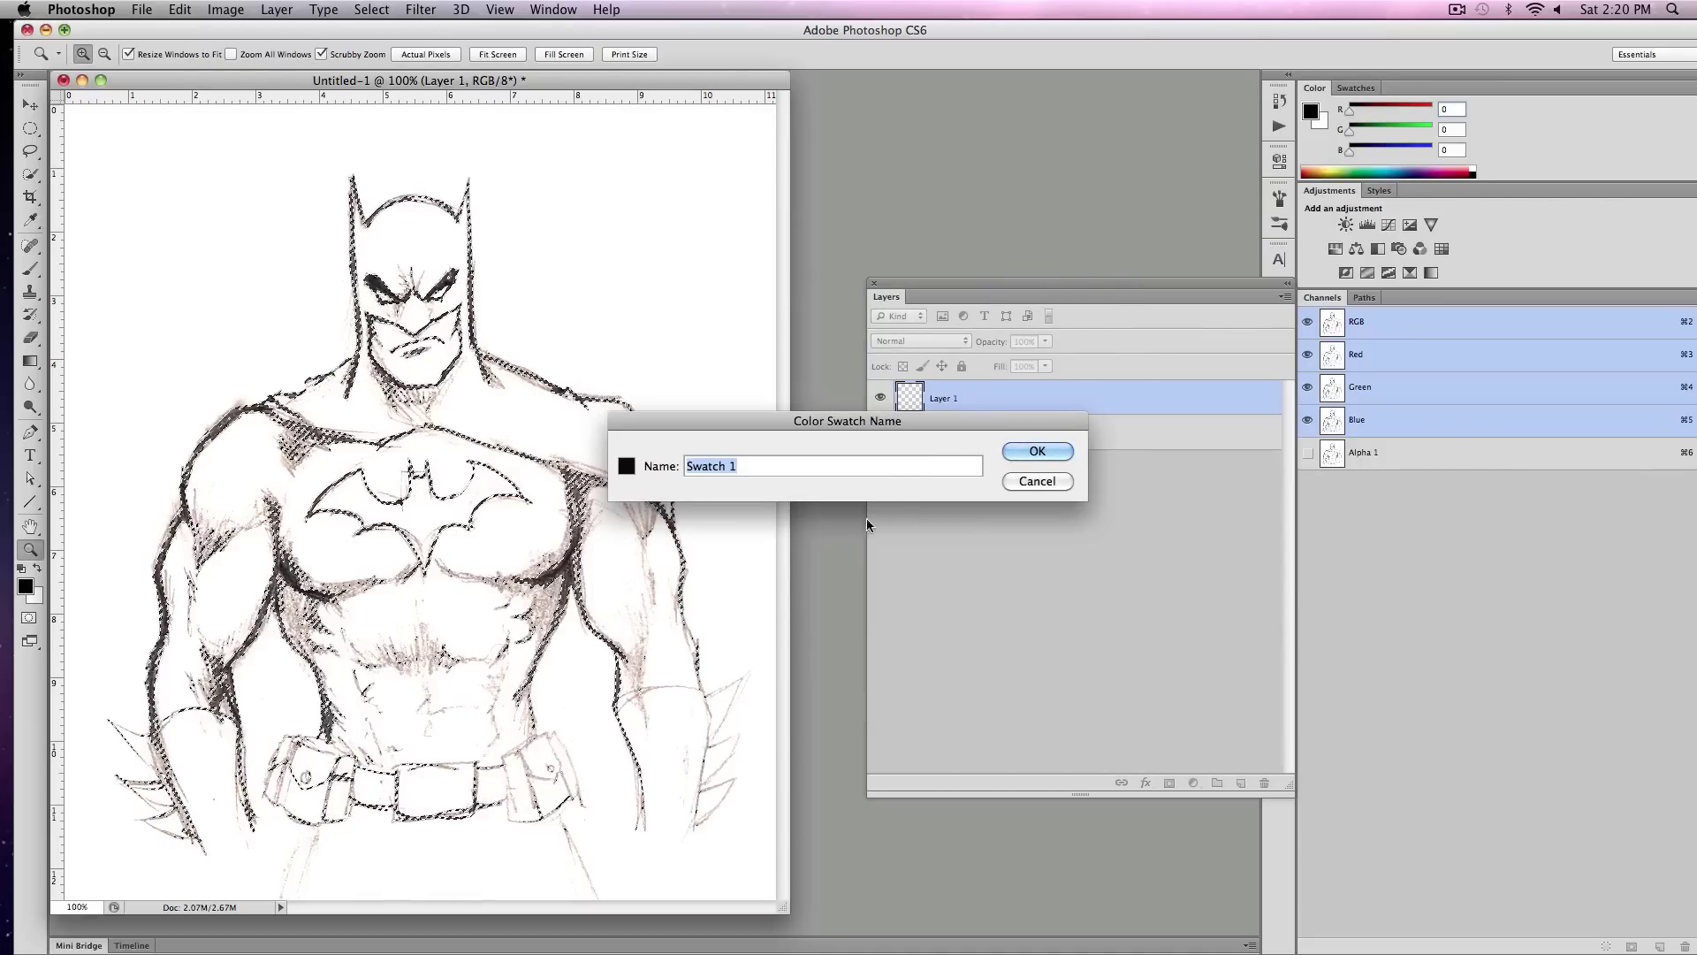
text(TrueBlack)
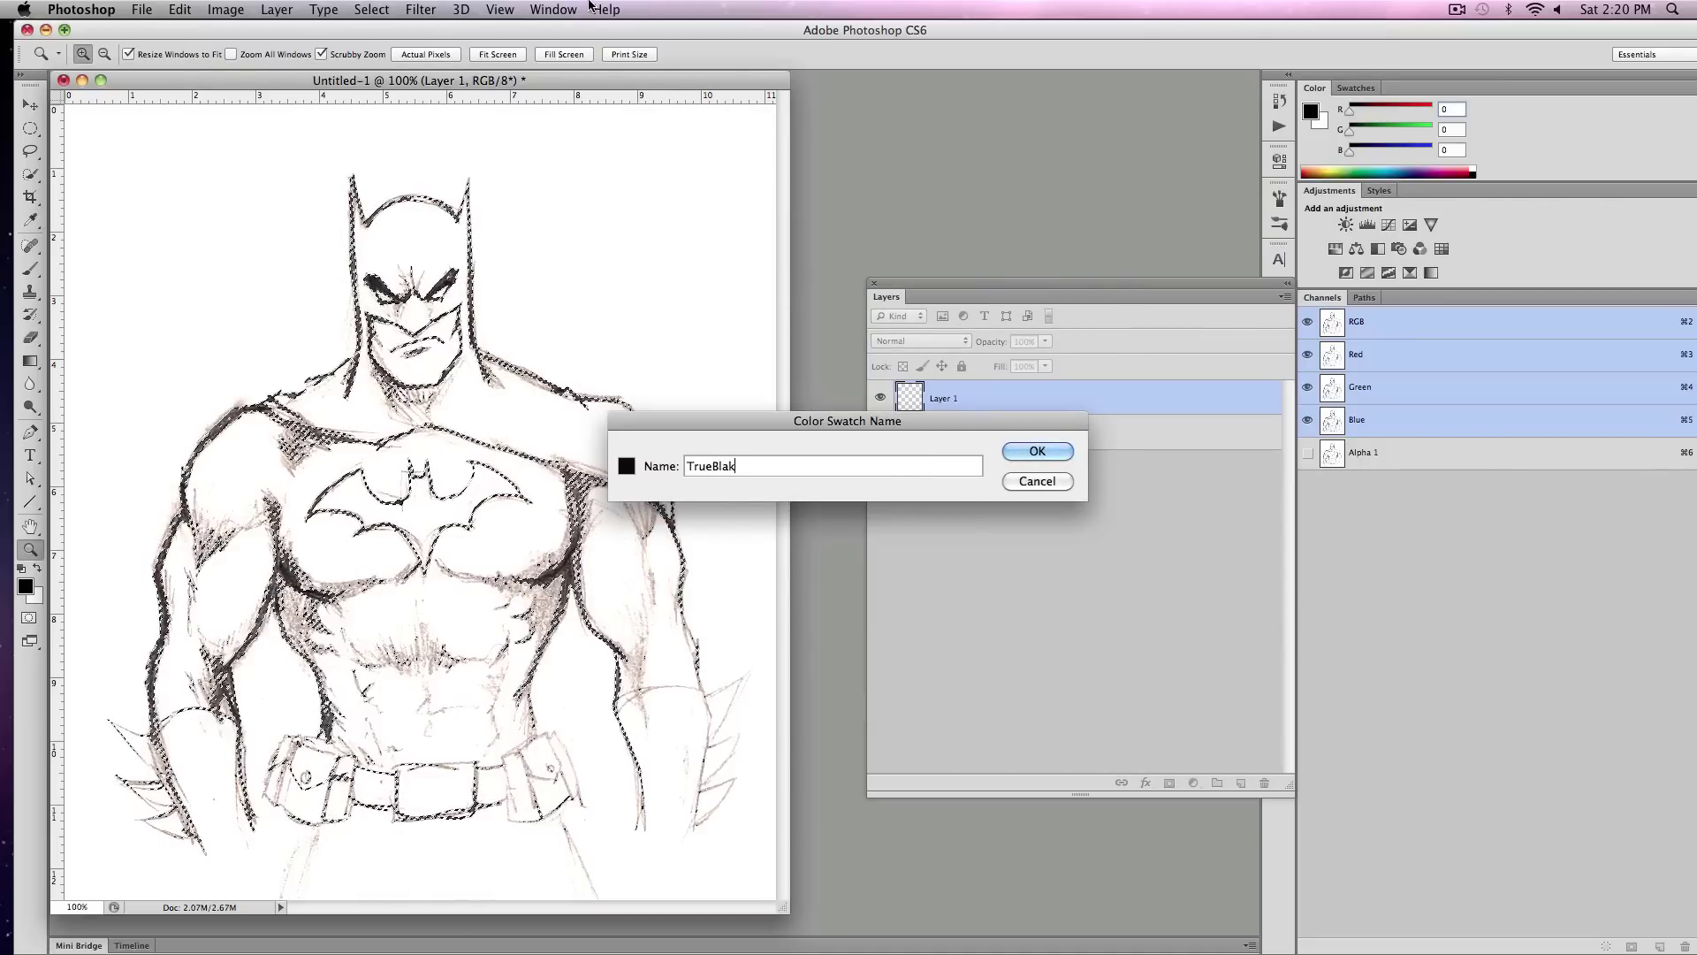
key(Return)
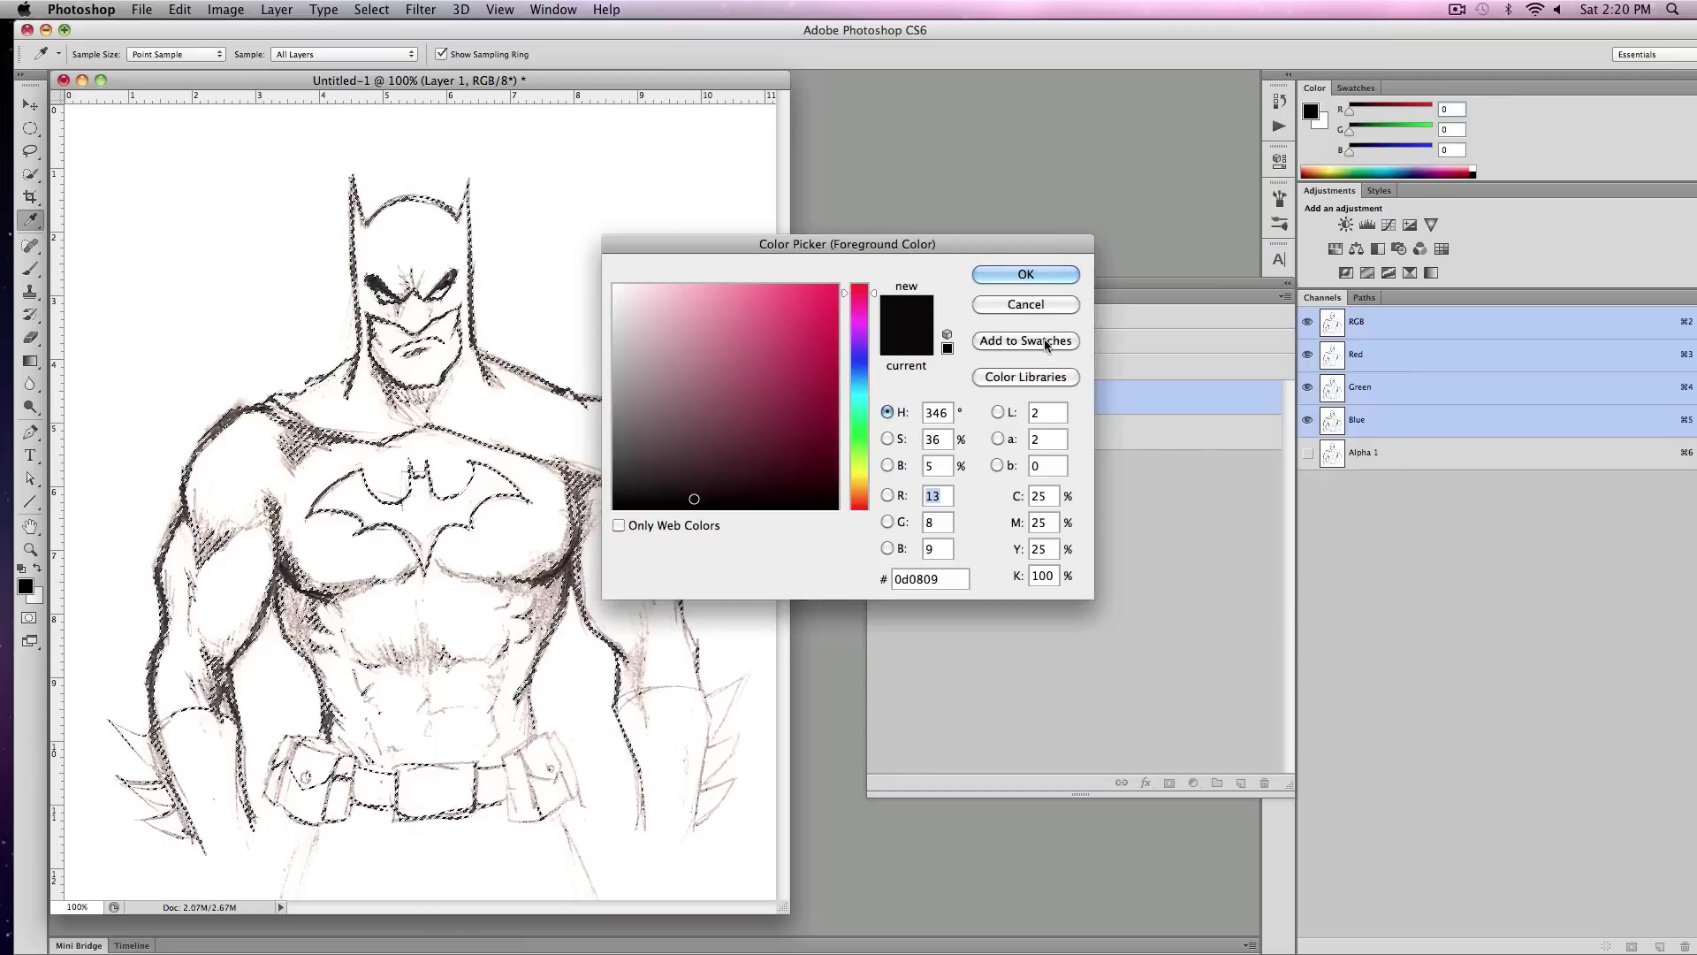
click(1042, 275)
- Recreate the new layer above BatmanSketch and name it 'LineWork'
key(z)
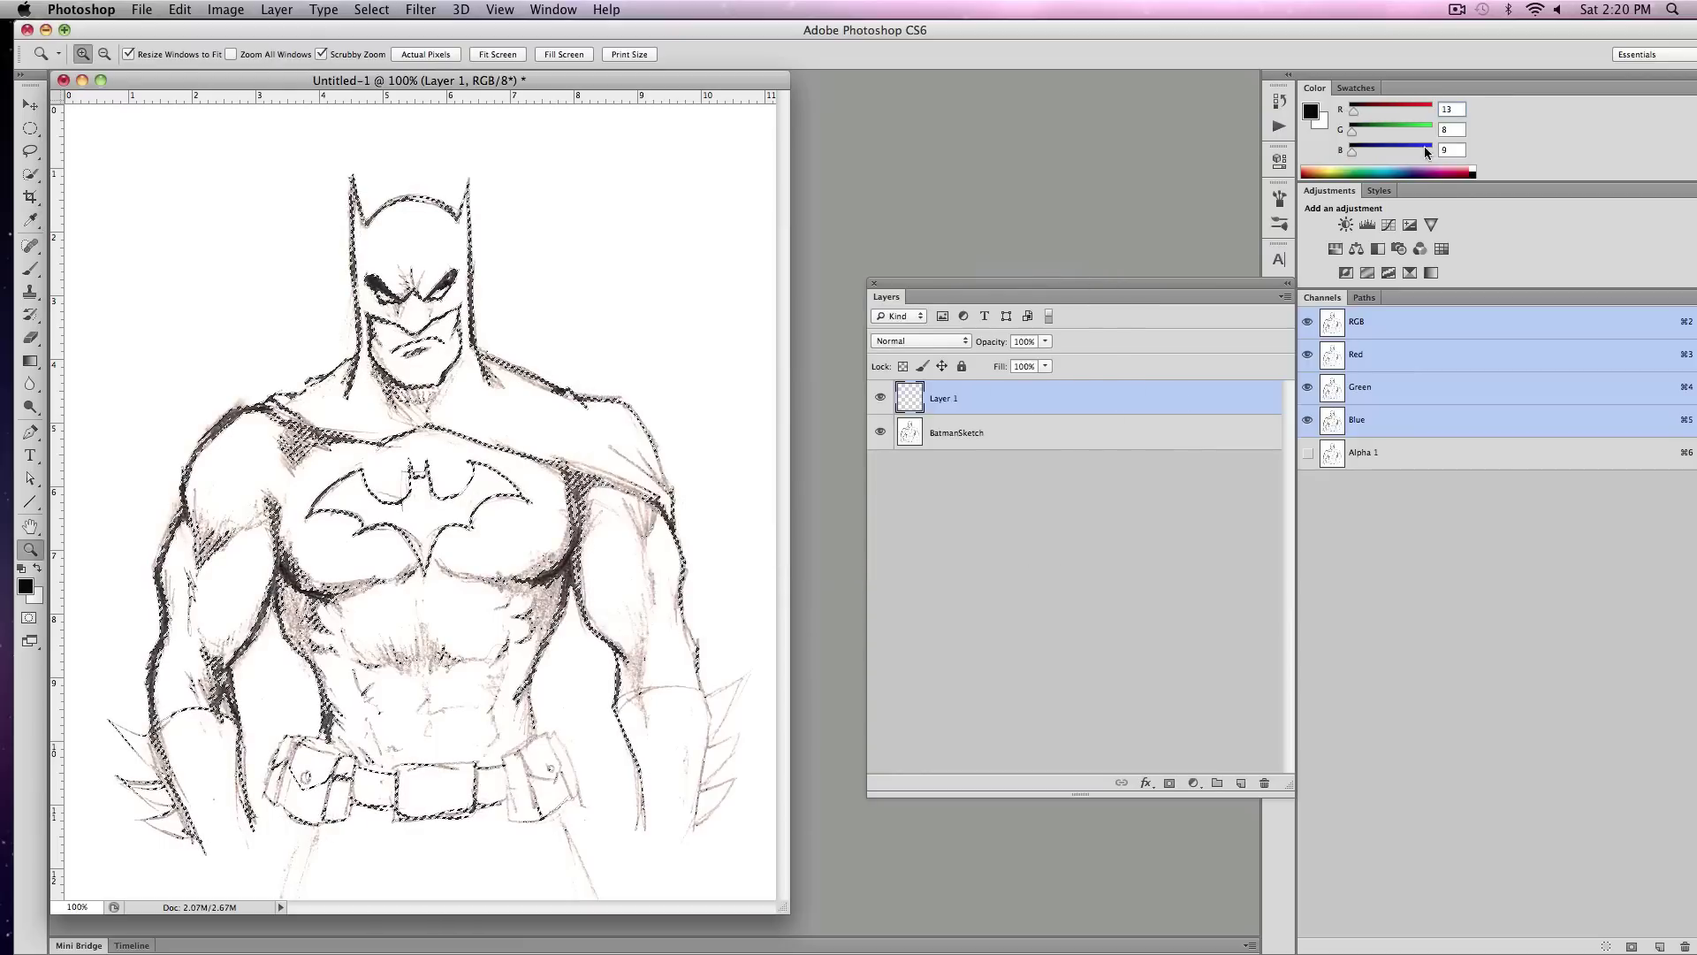
click(1358, 90)
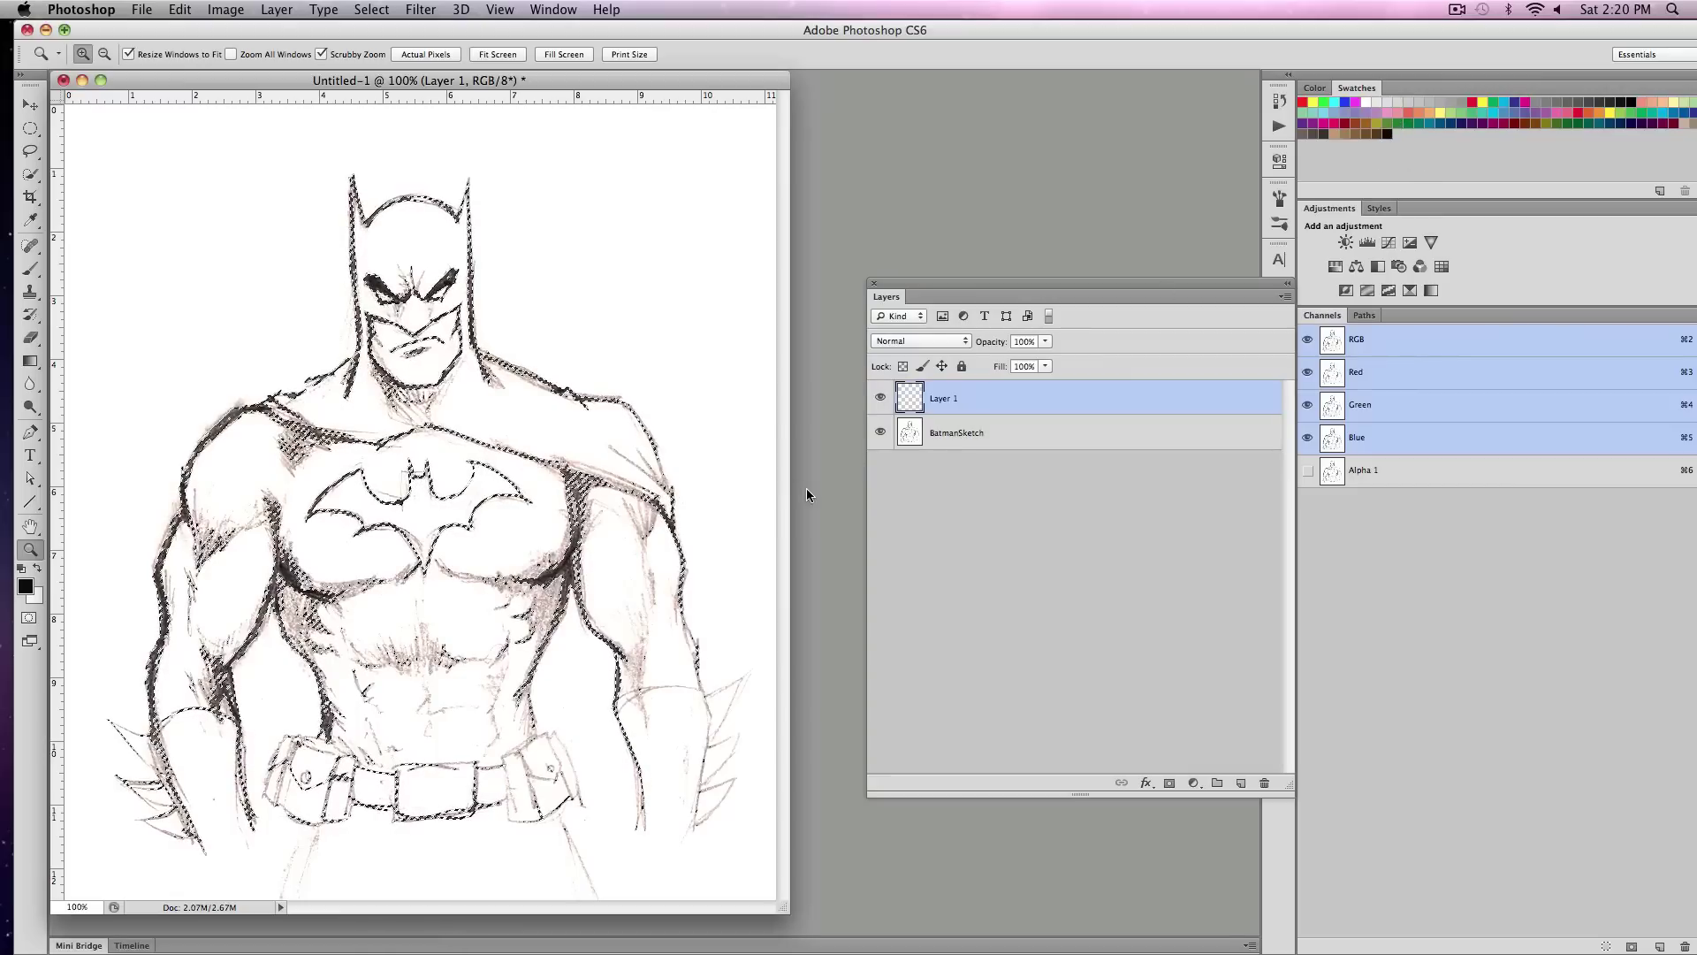
key(super+z)
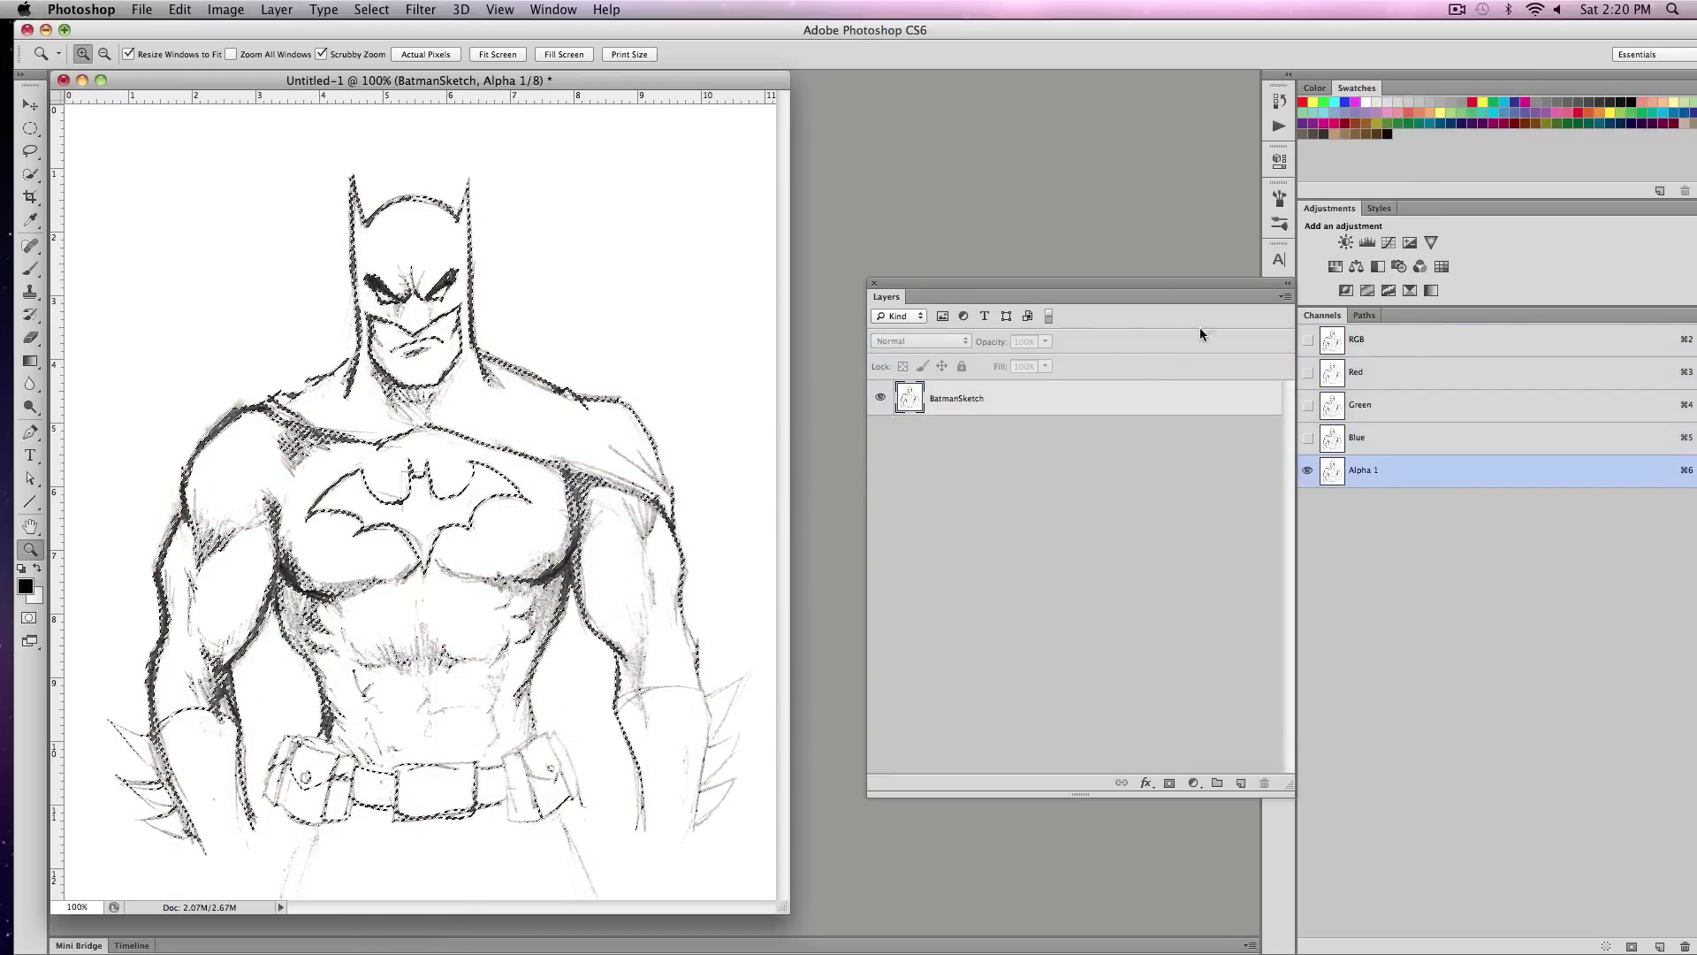
click(1241, 783)
double_click(945, 398)
text(LineWork)
key(Return)
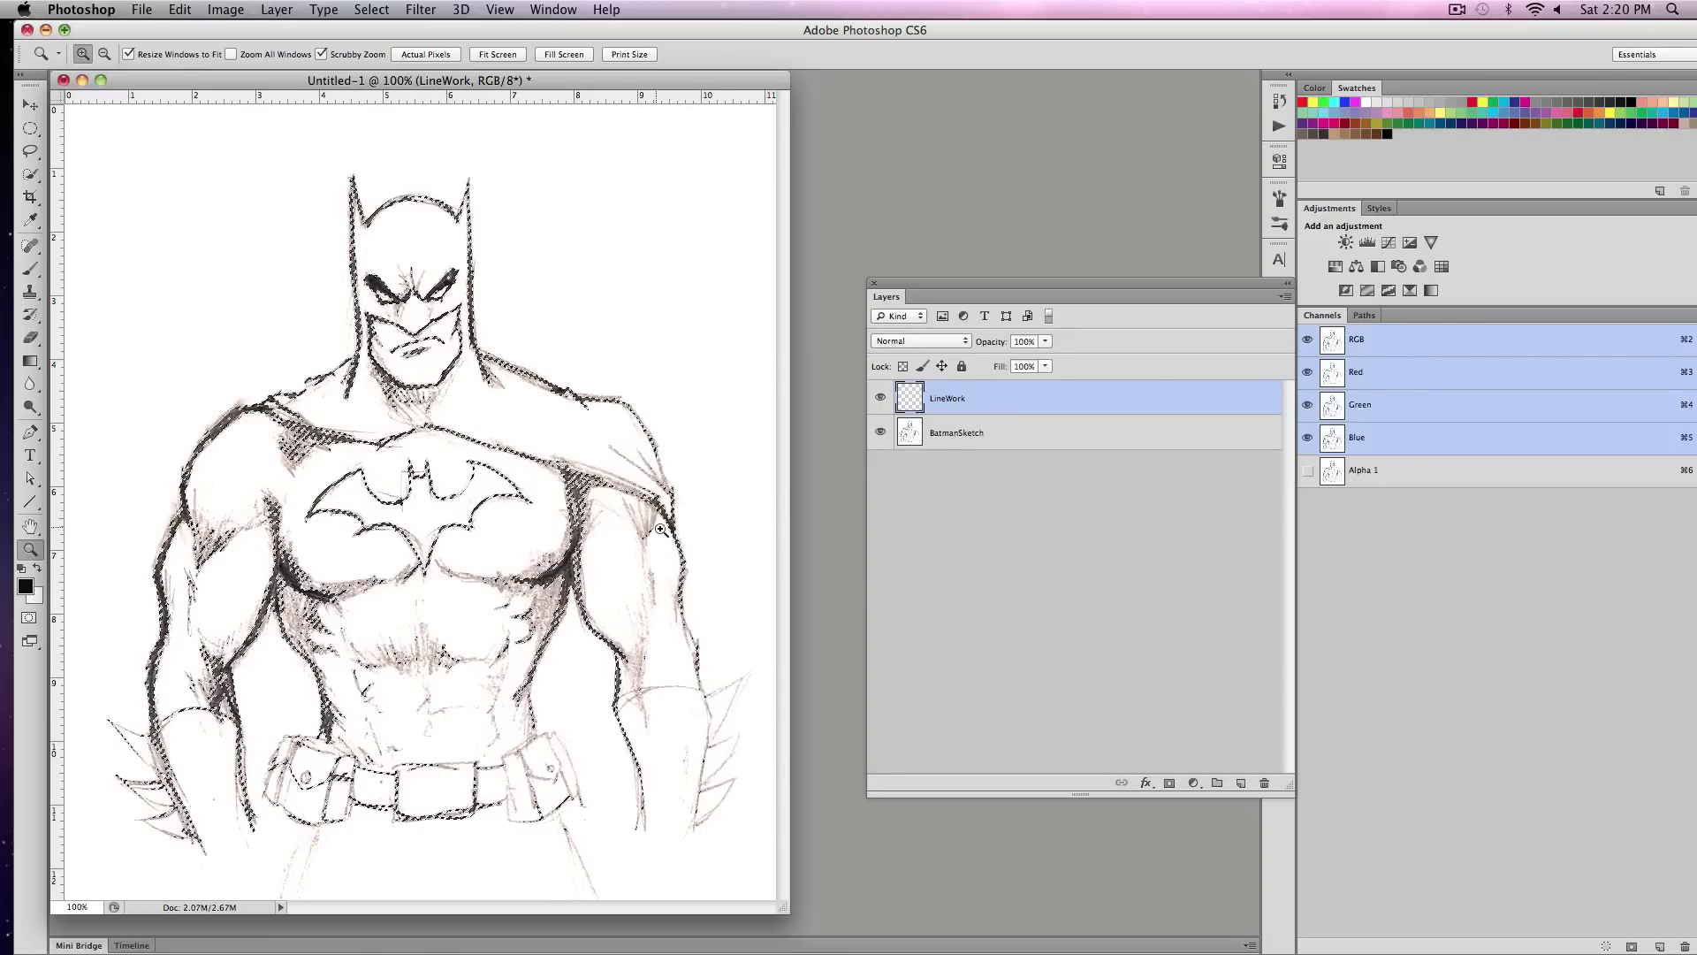
- Fill the selected sketch lines on LineWork with the black foreground, then deselect
key(i)
click(179, 9)
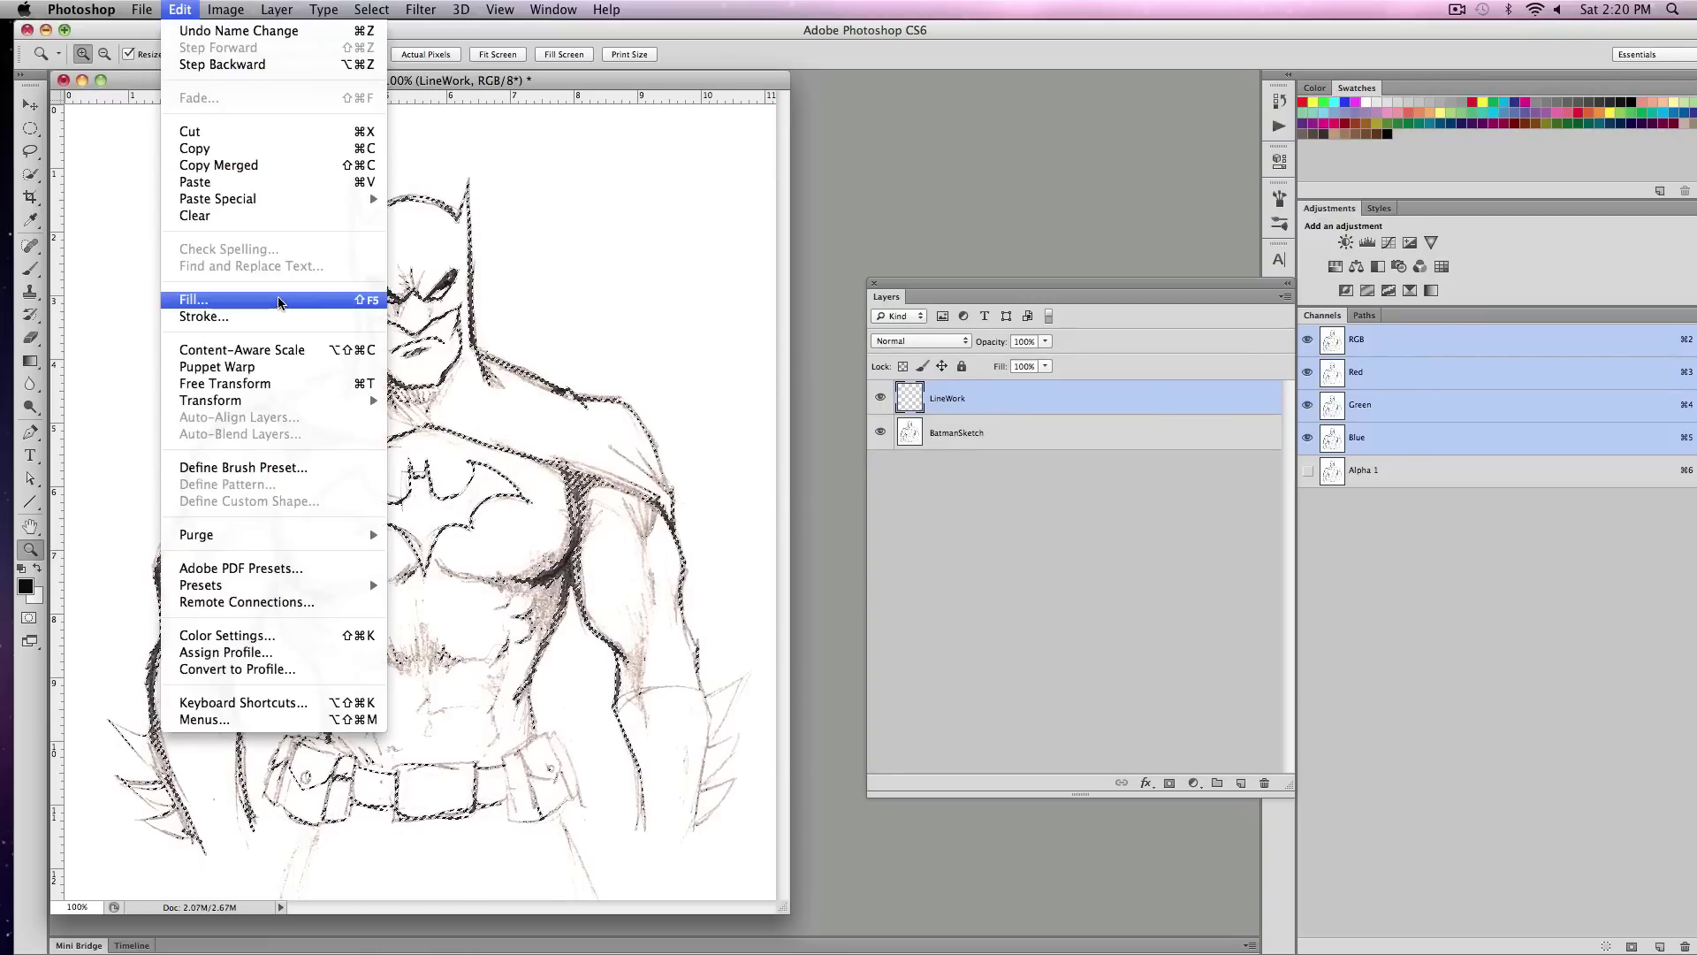
click(201, 295)
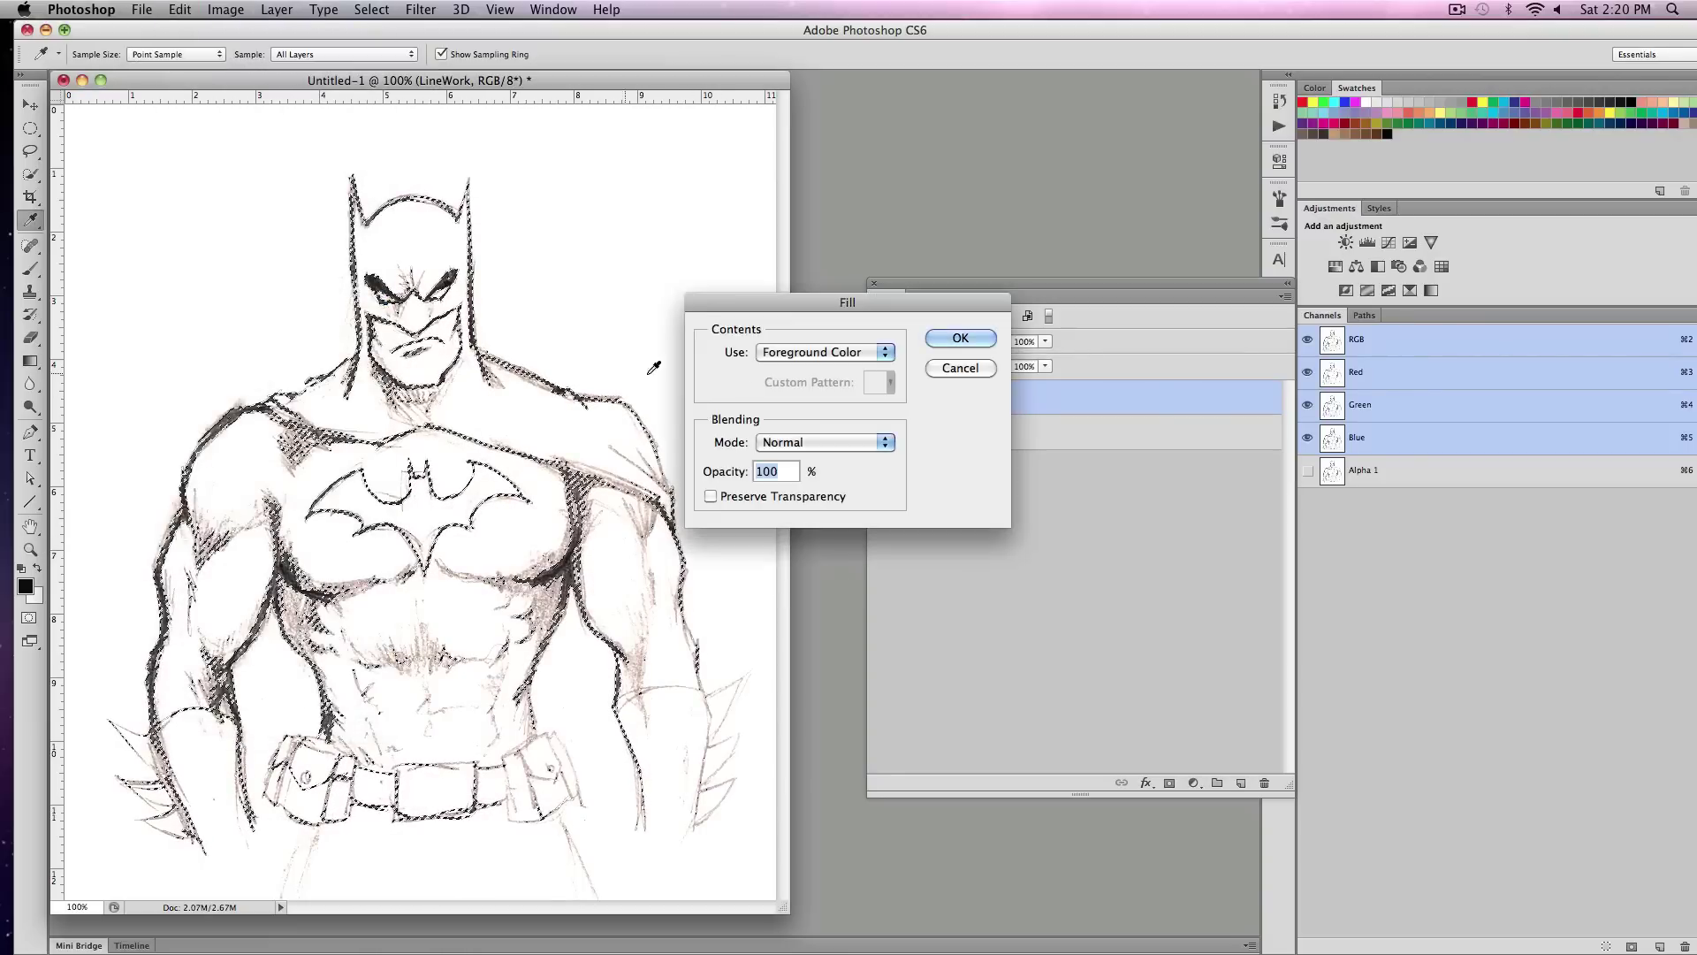
click(957, 339)
key(z)
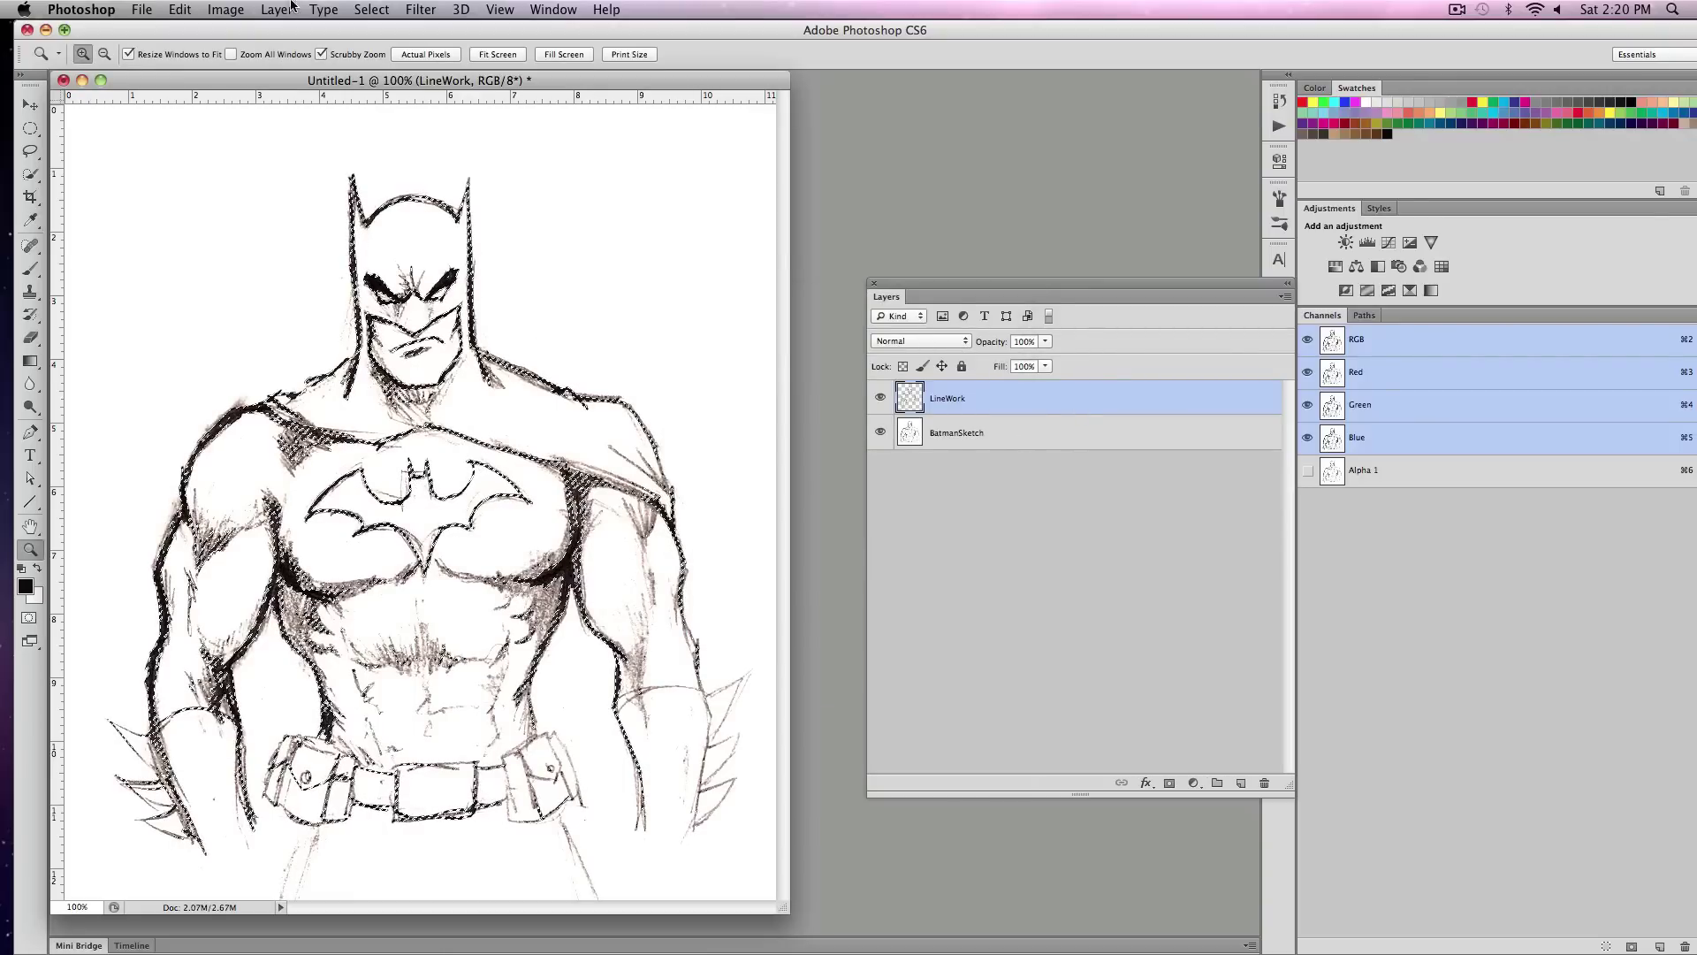
click(367, 8)
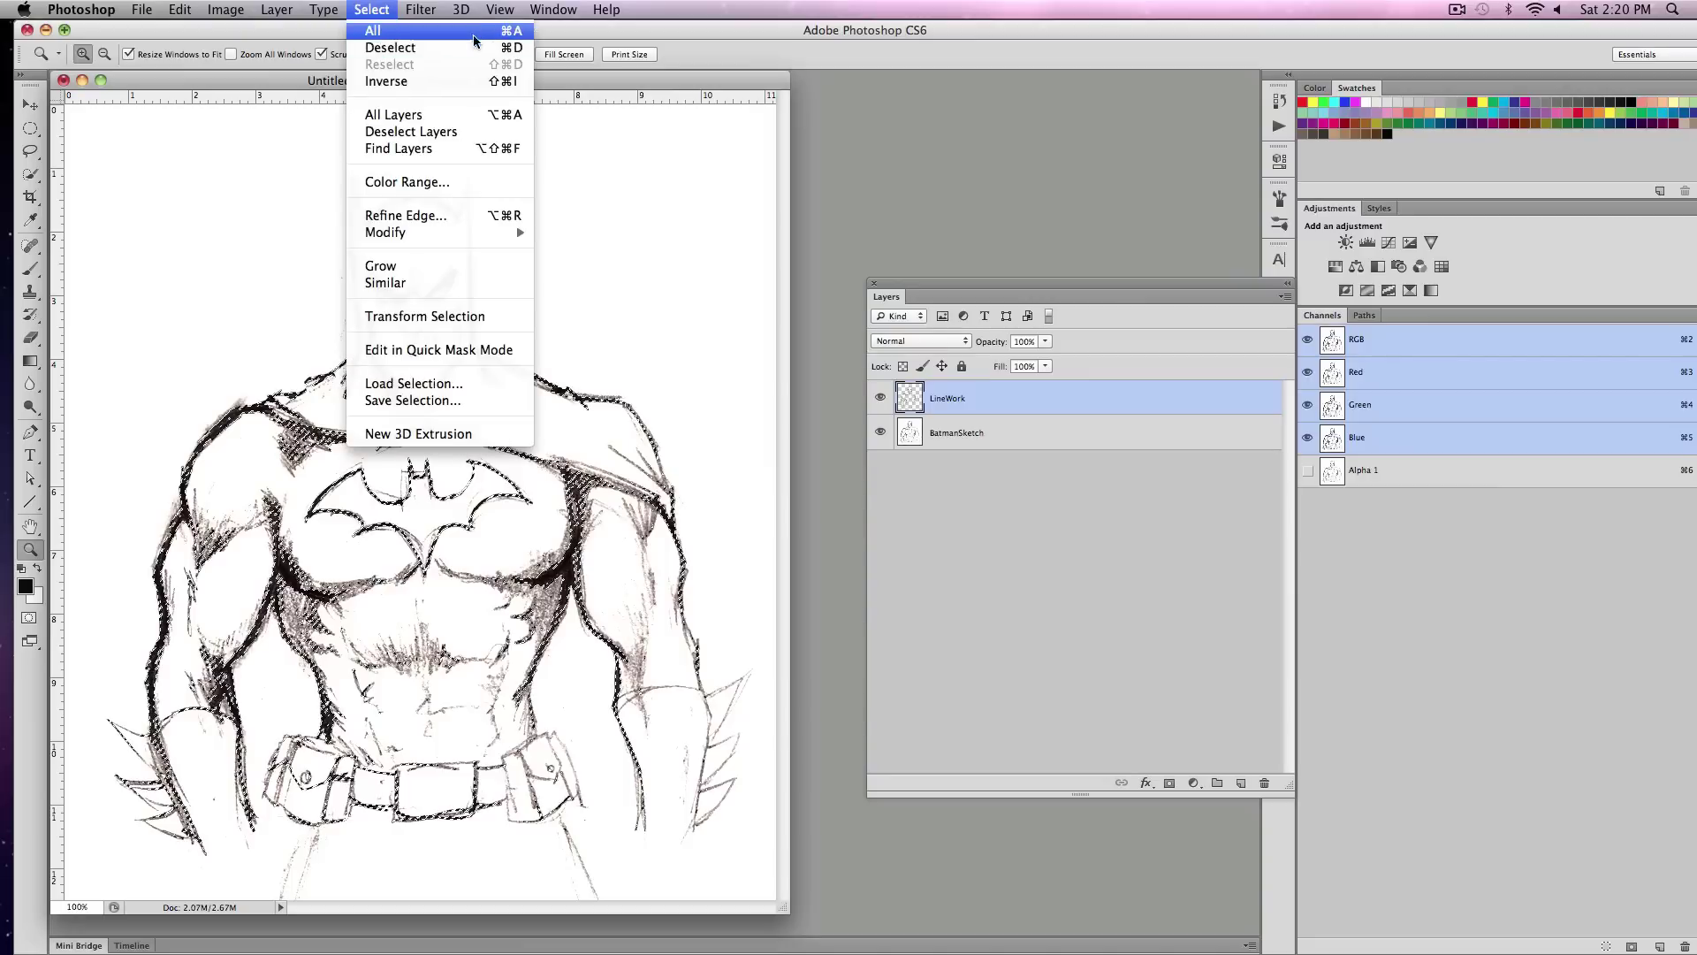
click(501, 49)
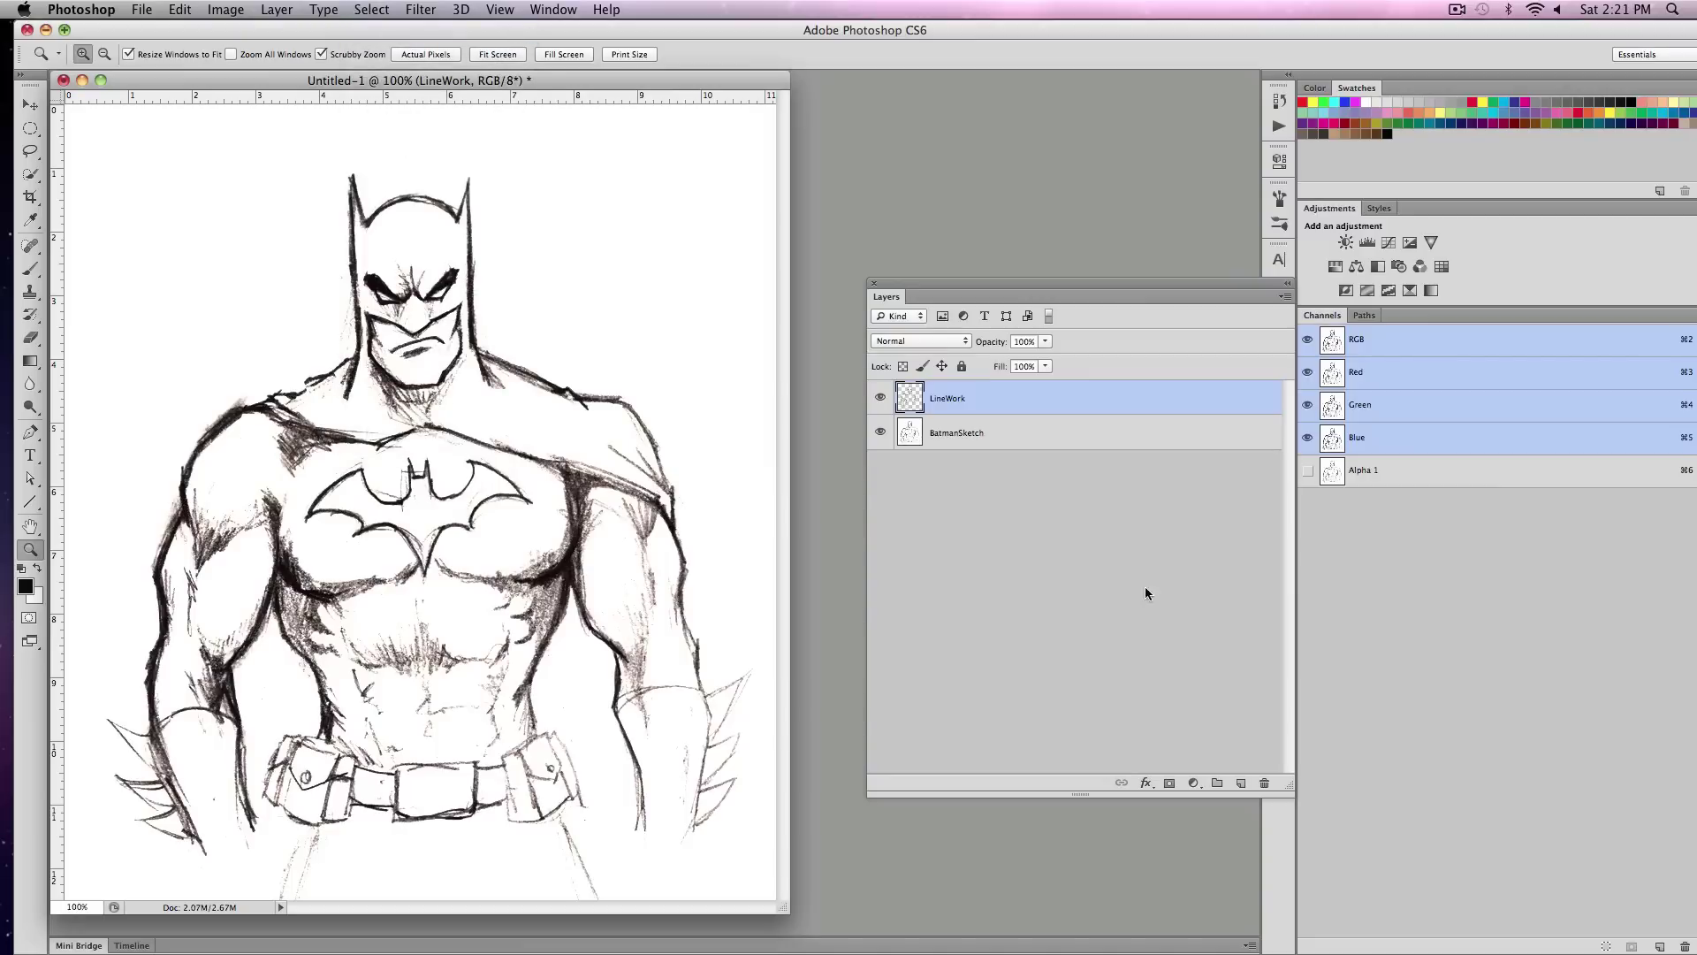
- Hide the BatmanSketch layer, toggling LineWork's visibility to compare the black lines alone
click(880, 433)
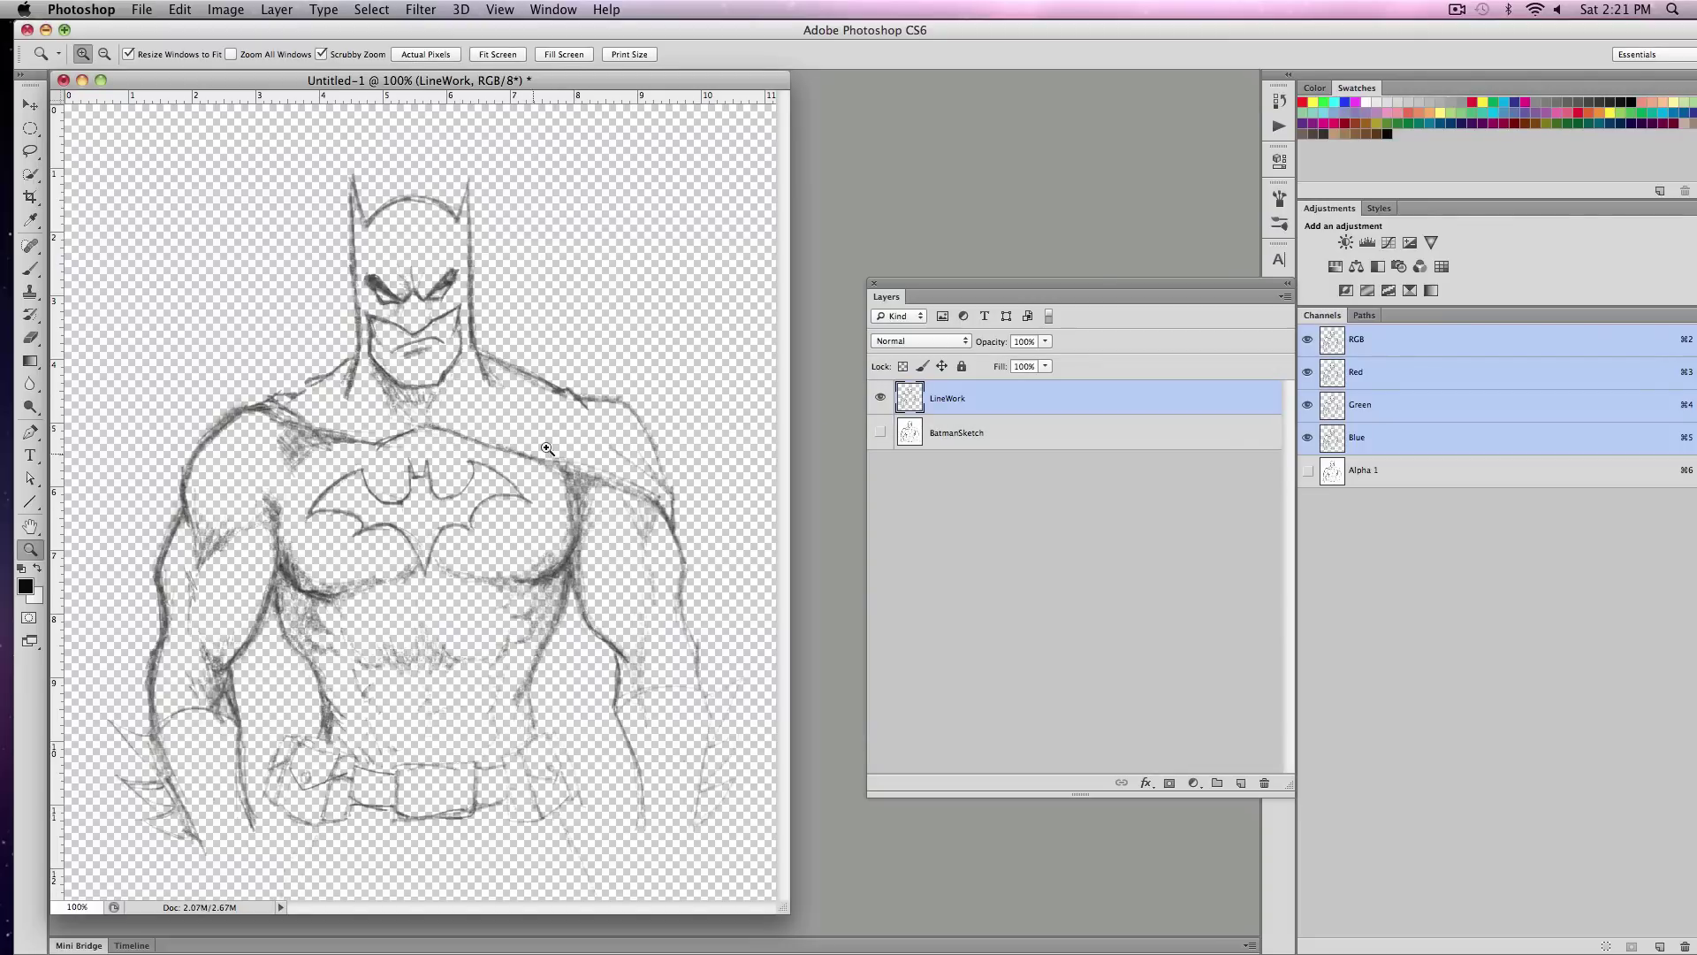
click(880, 400)
click(880, 400)
click(880, 400)
click(880, 399)
- Try moving and scaling the LineWork drawing, then undo and cancel the transform
key(v)
mouse_move(614, 345)
mouse_down()
mouse_move(663, 360)
mouse_move(588, 353)
mouse_move(633, 382)
mouse_move(594, 456)
mouse_up()
key(super+t)
mouse_move(82, 160)
mouse_down()
mouse_move(254, 341)
mouse_move(31, 57)
mouse_move(43, 181)
mouse_move(266, 298)
mouse_up()
key(super+z)
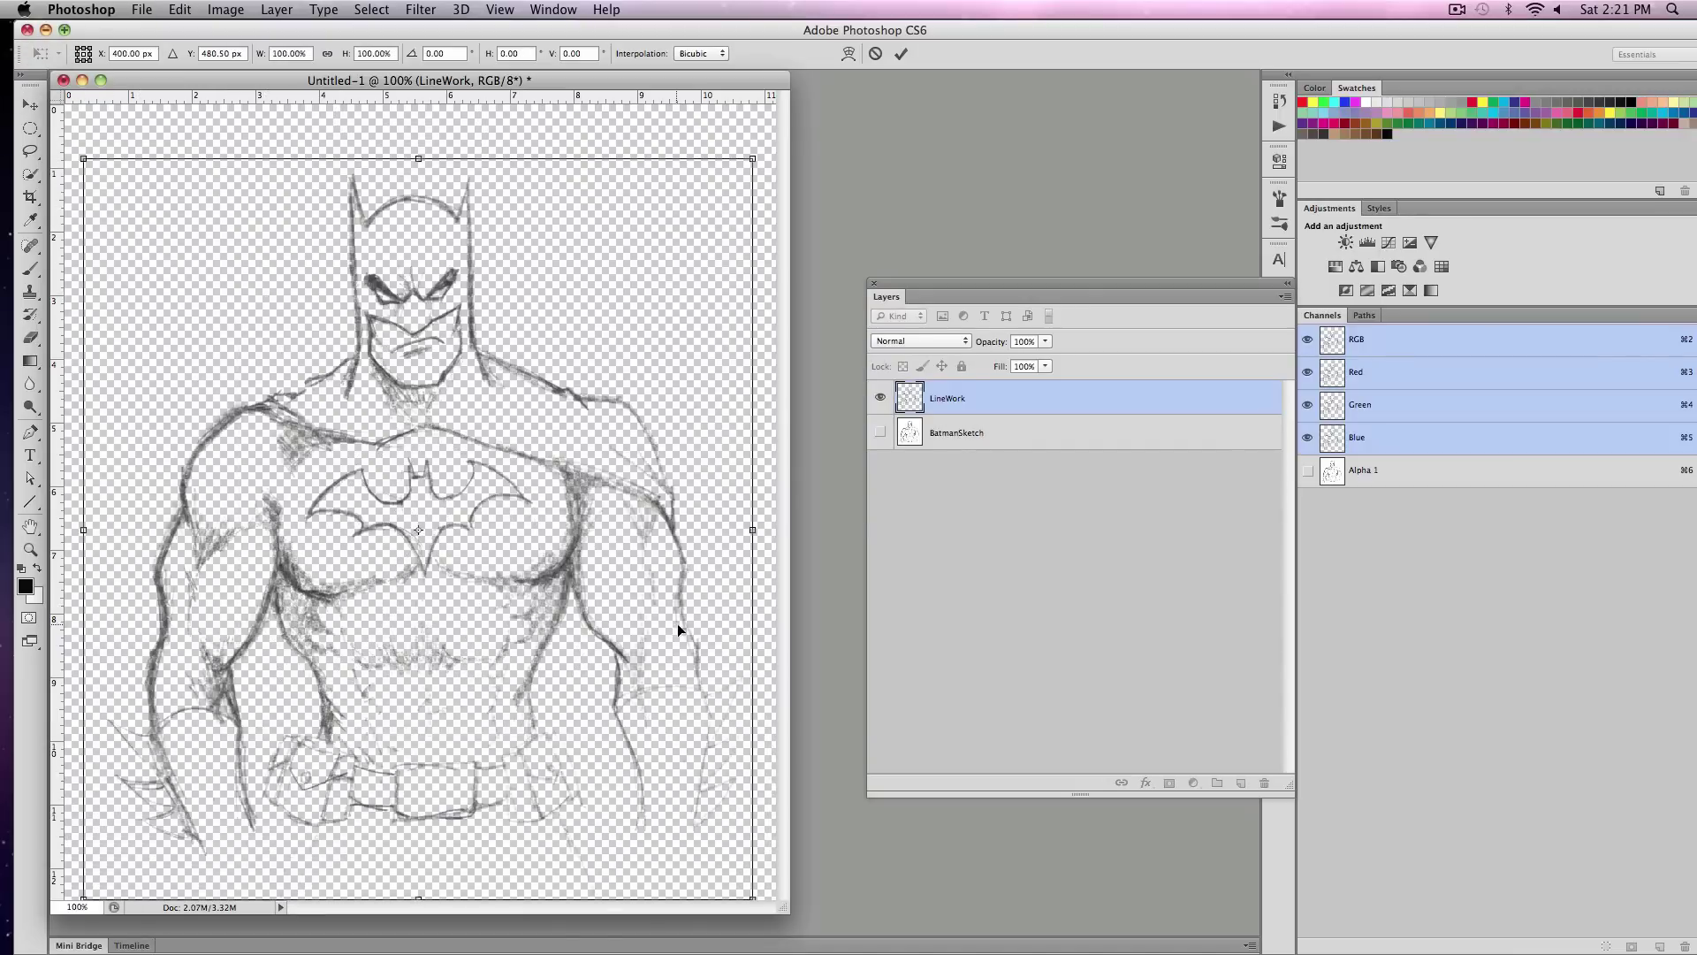
key(Escape)
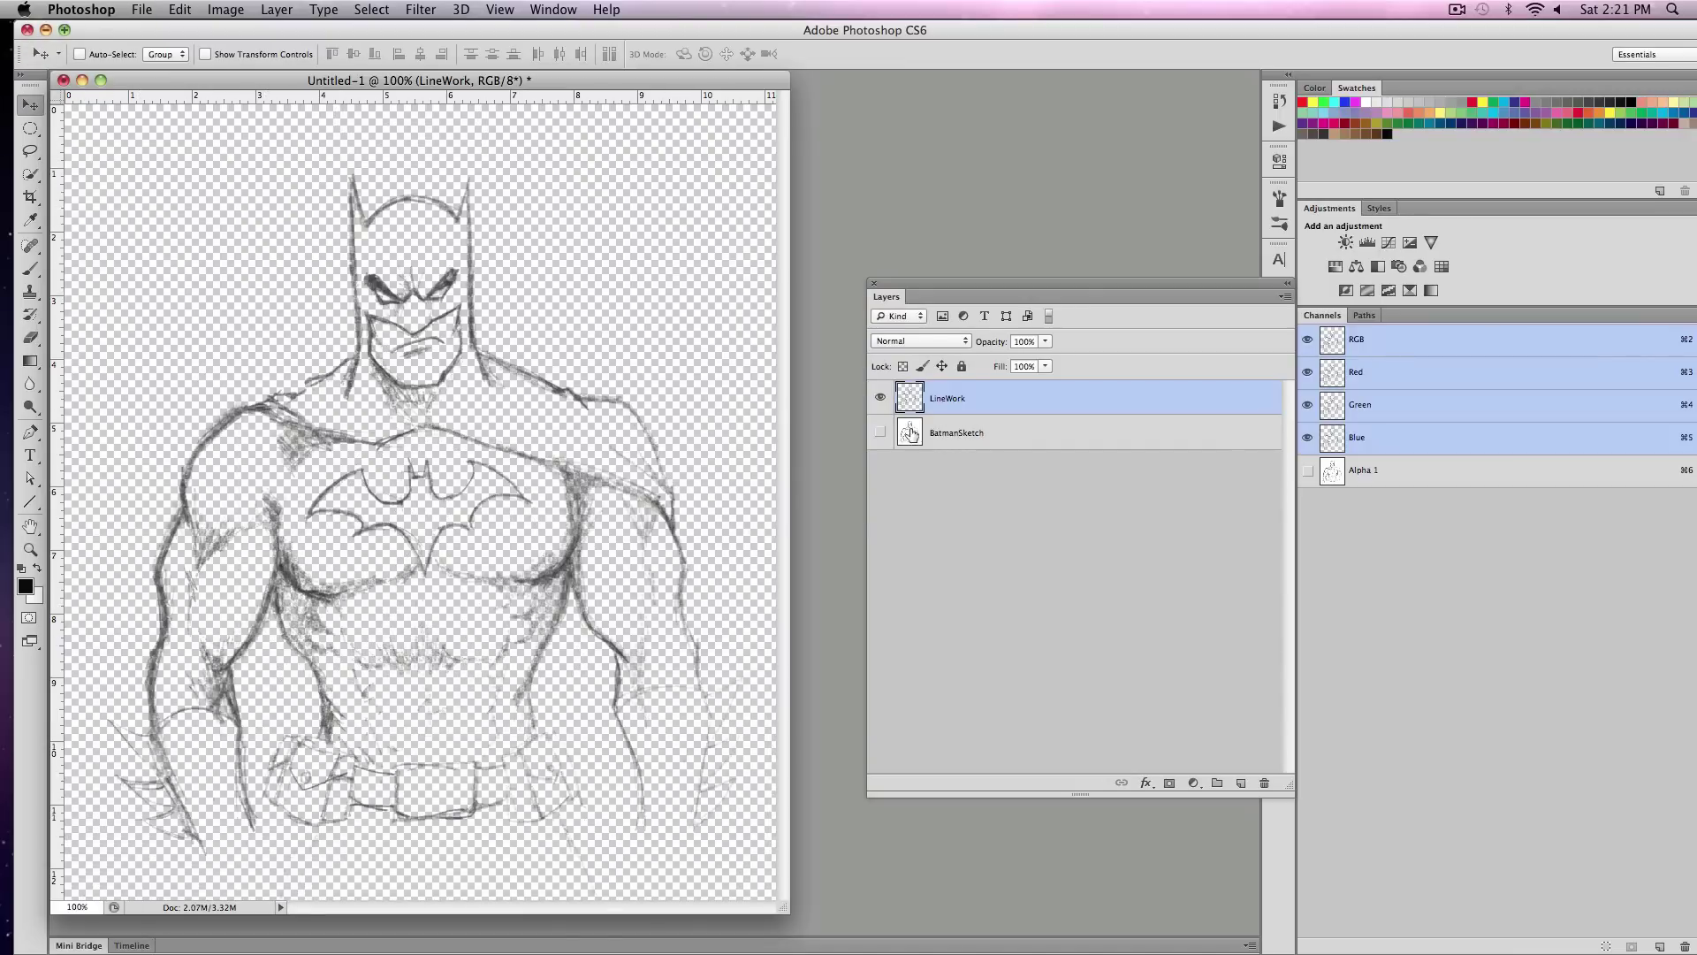
- Put BatmanSketch into a new collapsed group named Backup below LineWork, then select LineWork
click(1216, 783)
drag(930, 396, 933, 442)
double_click(945, 428)
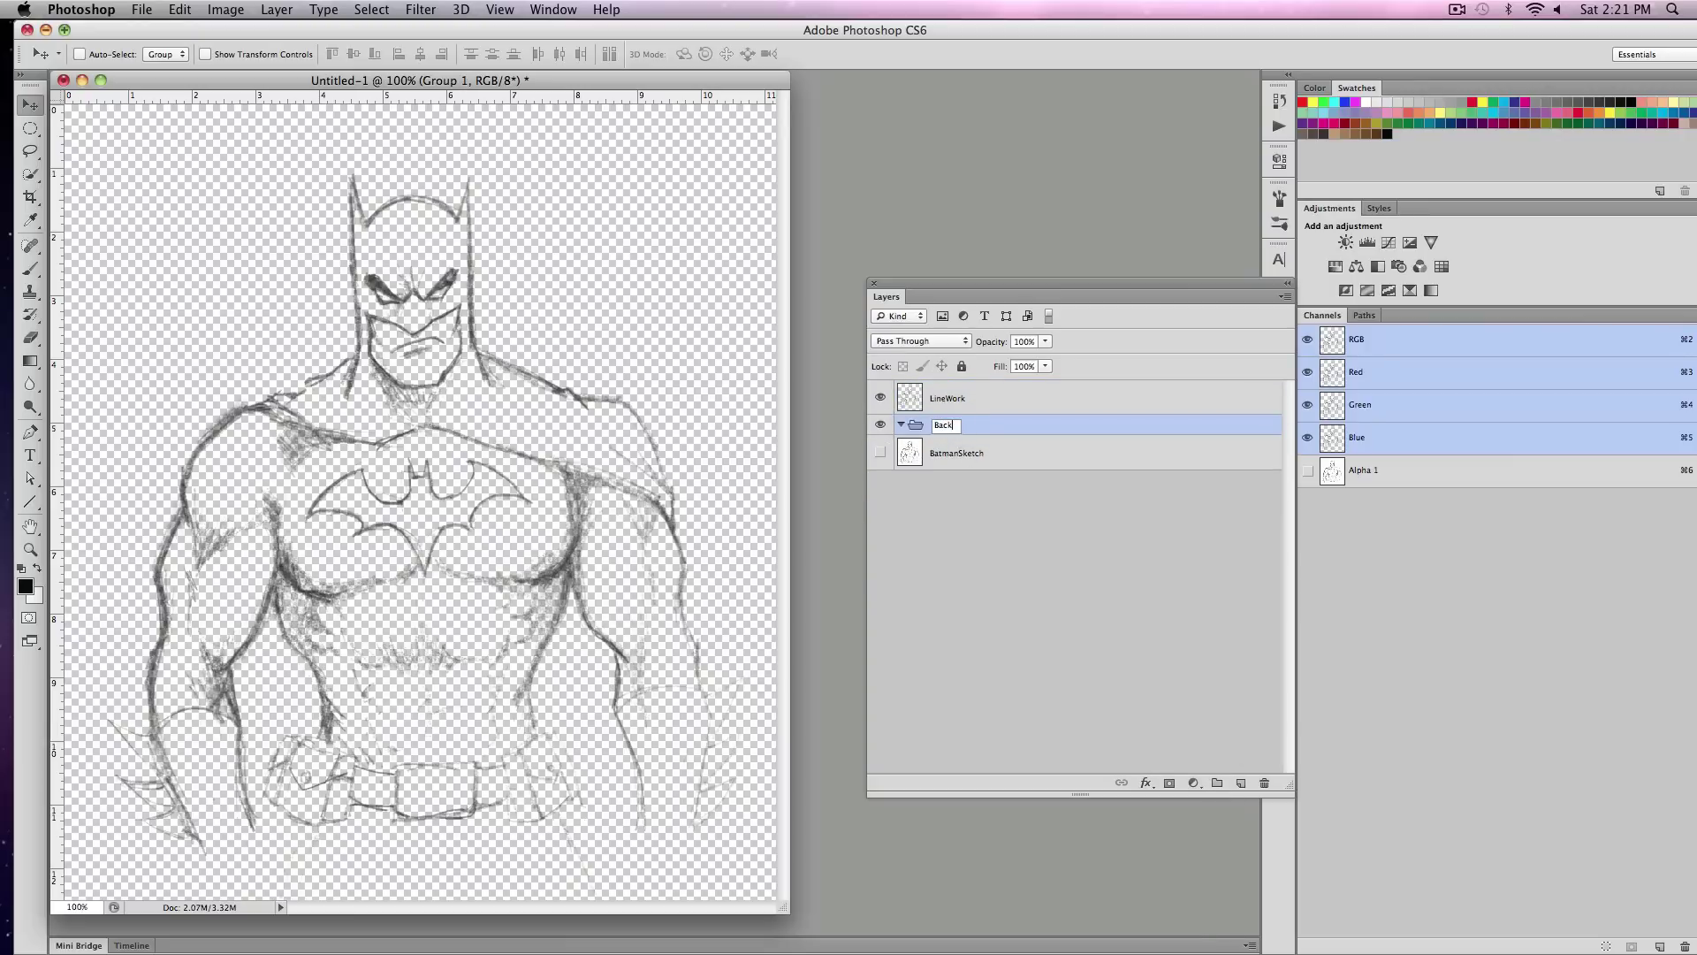
key(Return)
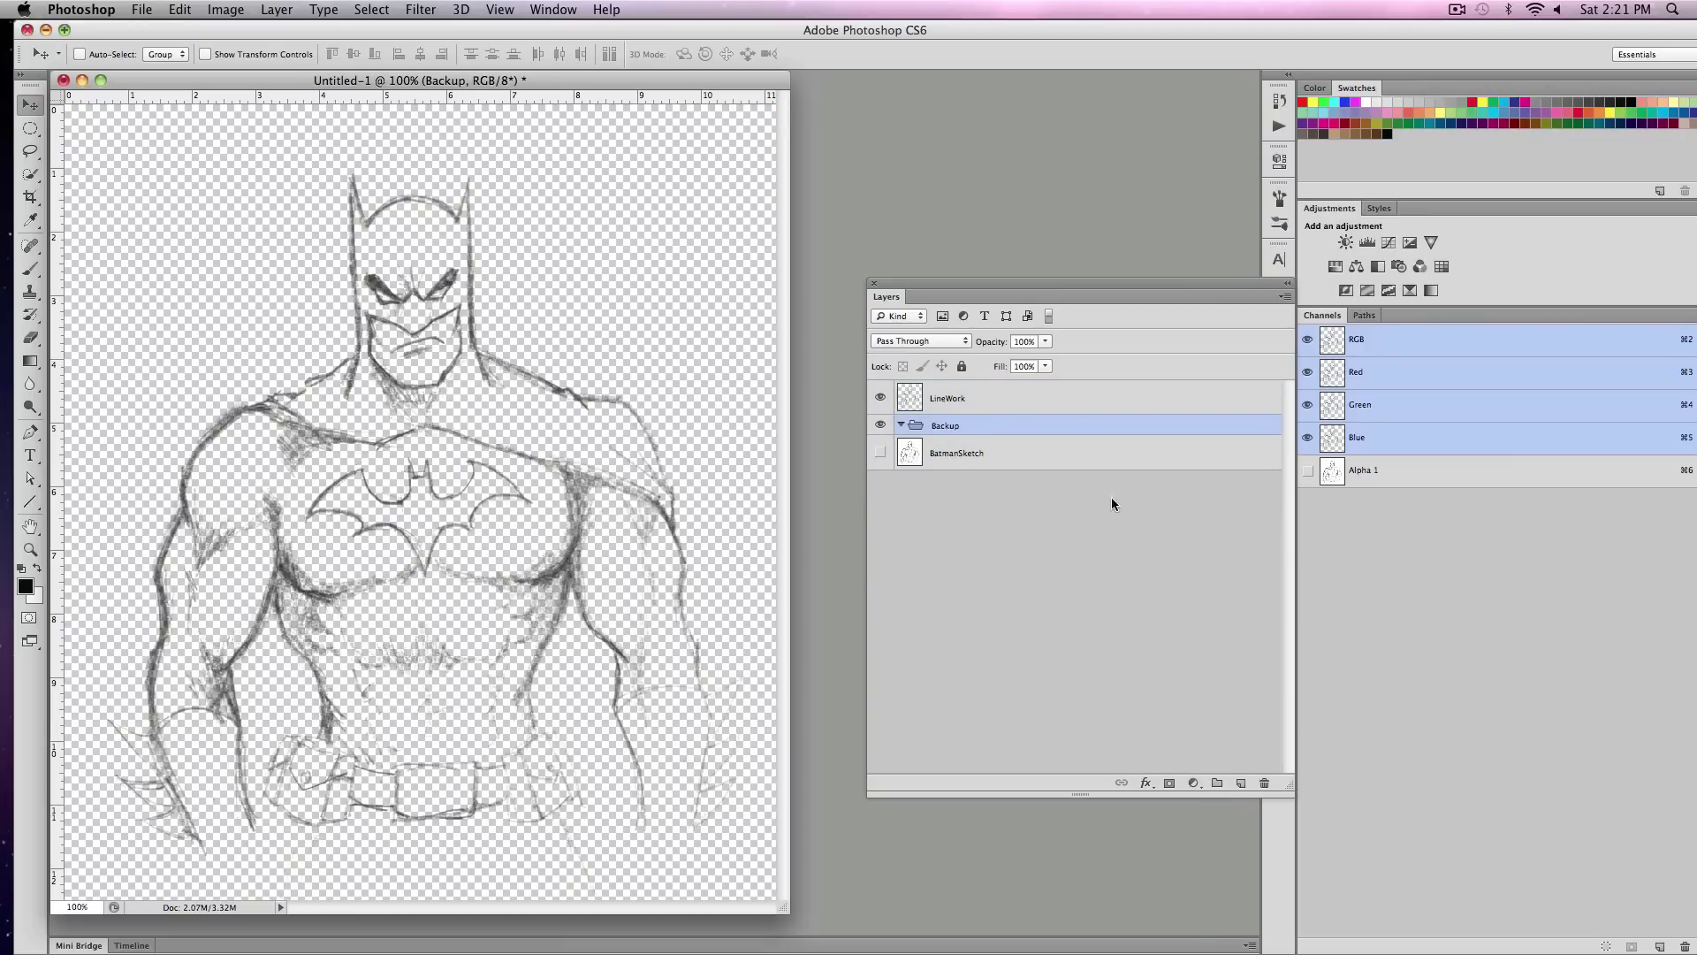
drag(1019, 463, 1082, 426)
click(902, 428)
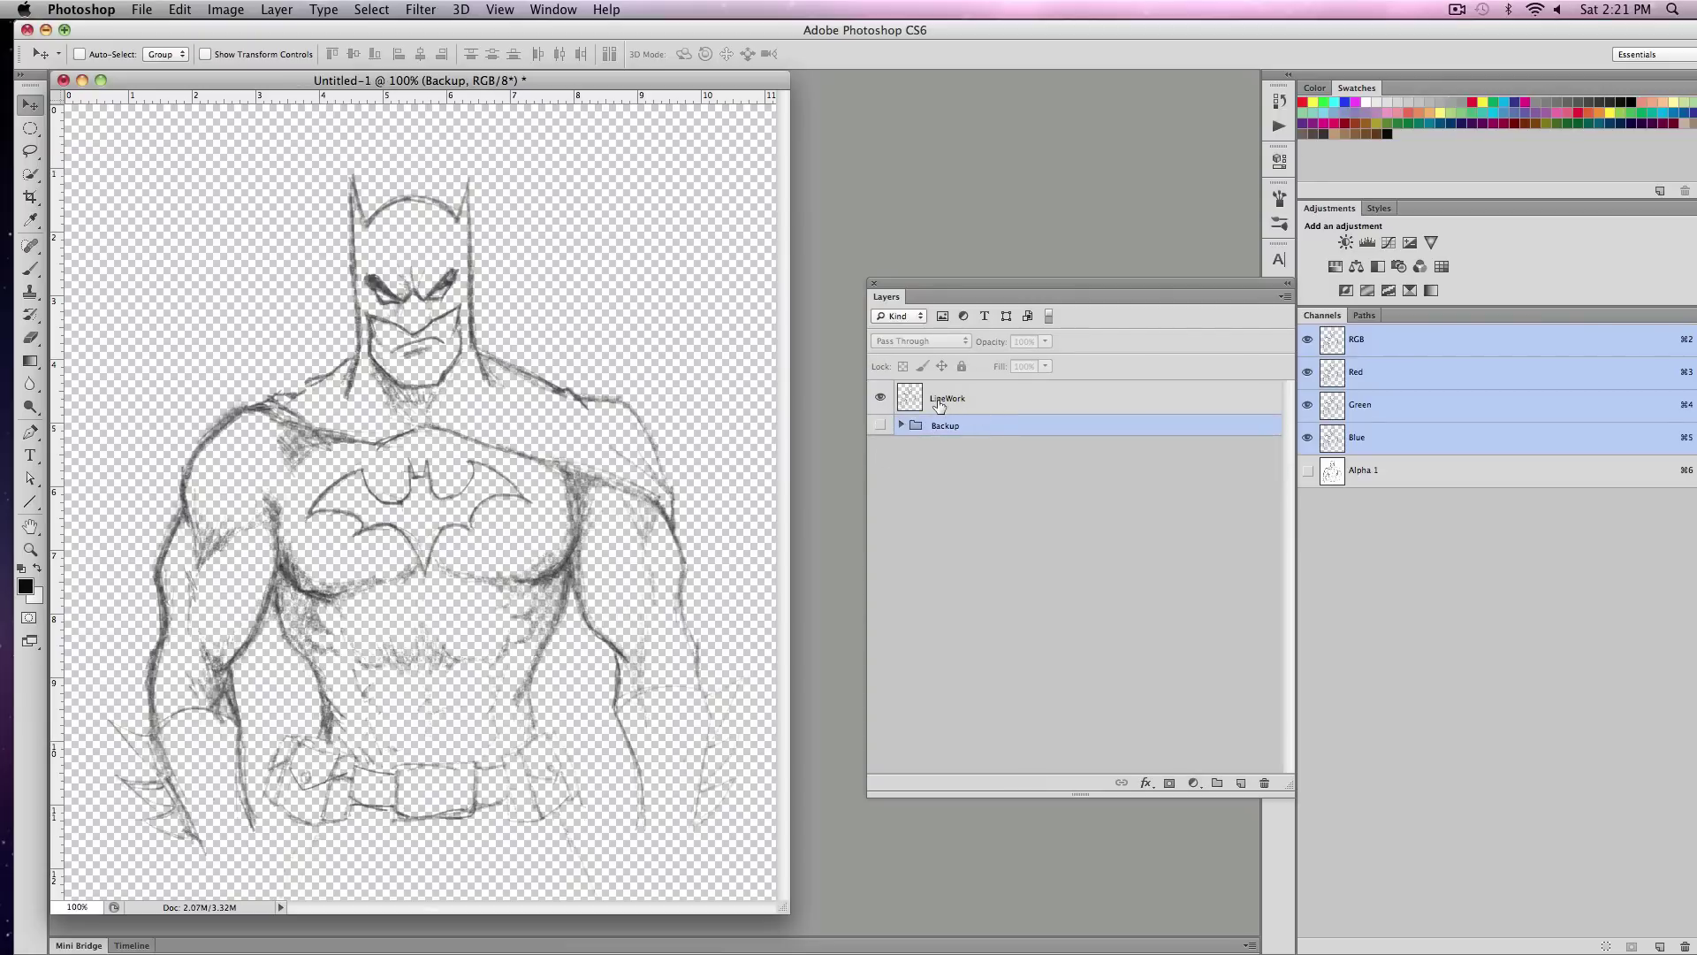
click(933, 394)
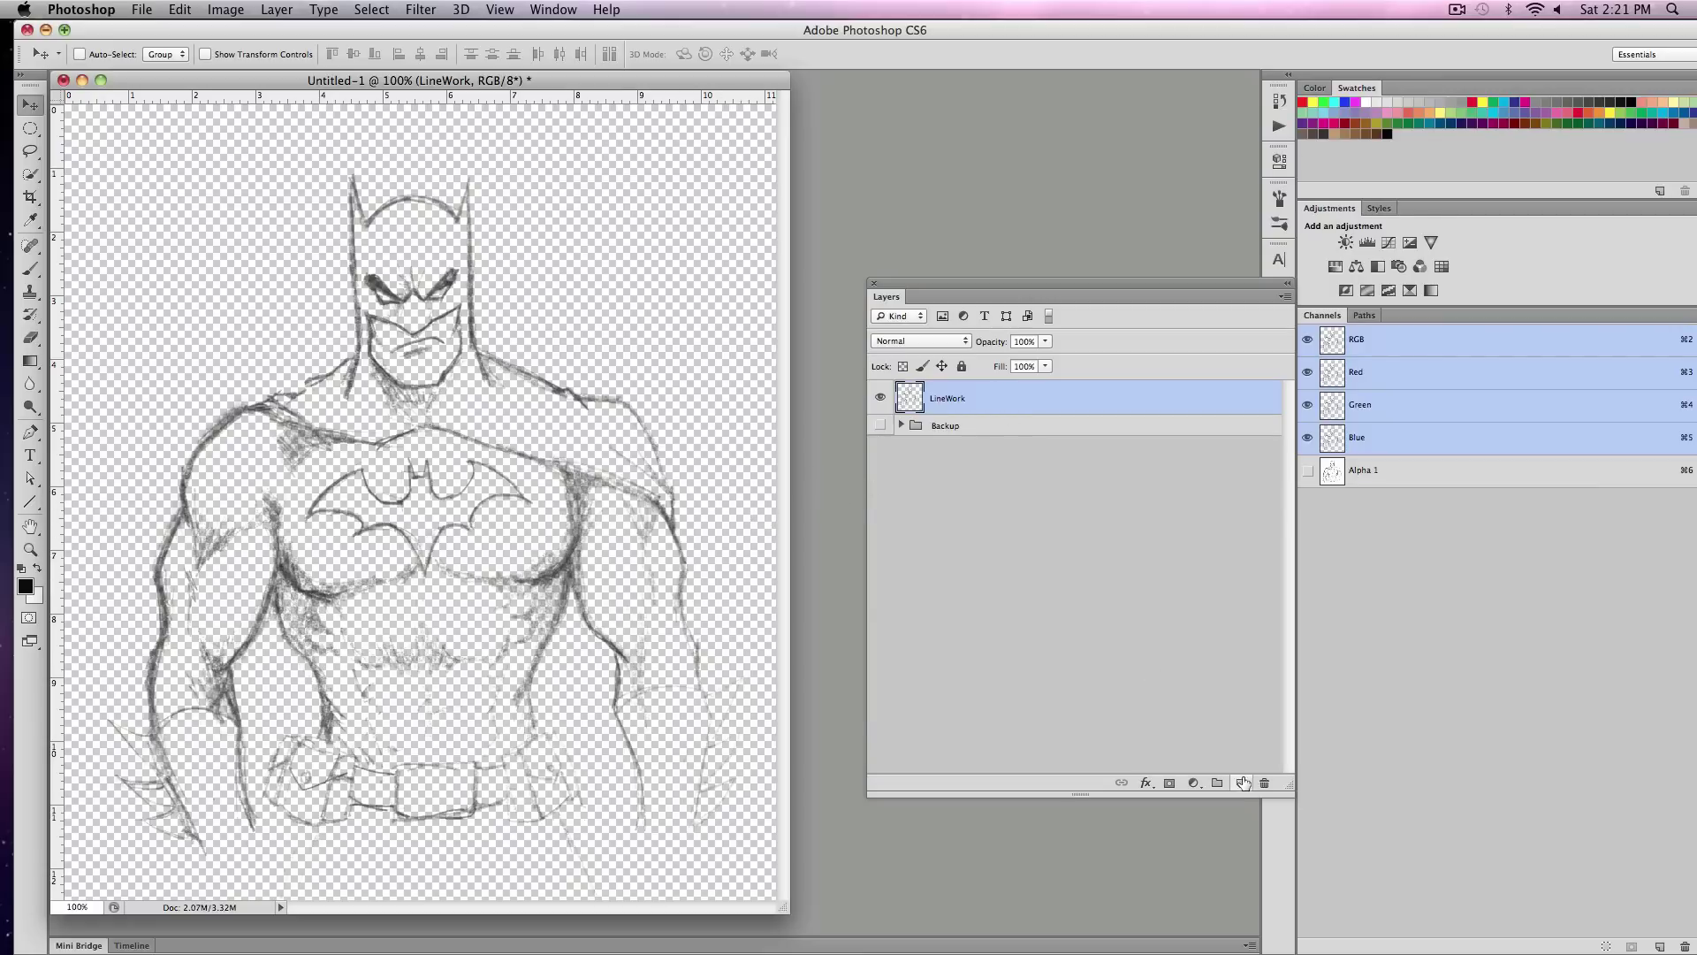
- Add a new layer named ColorFill1 above LineWork and set its blend mode to Multiply
click(1242, 784)
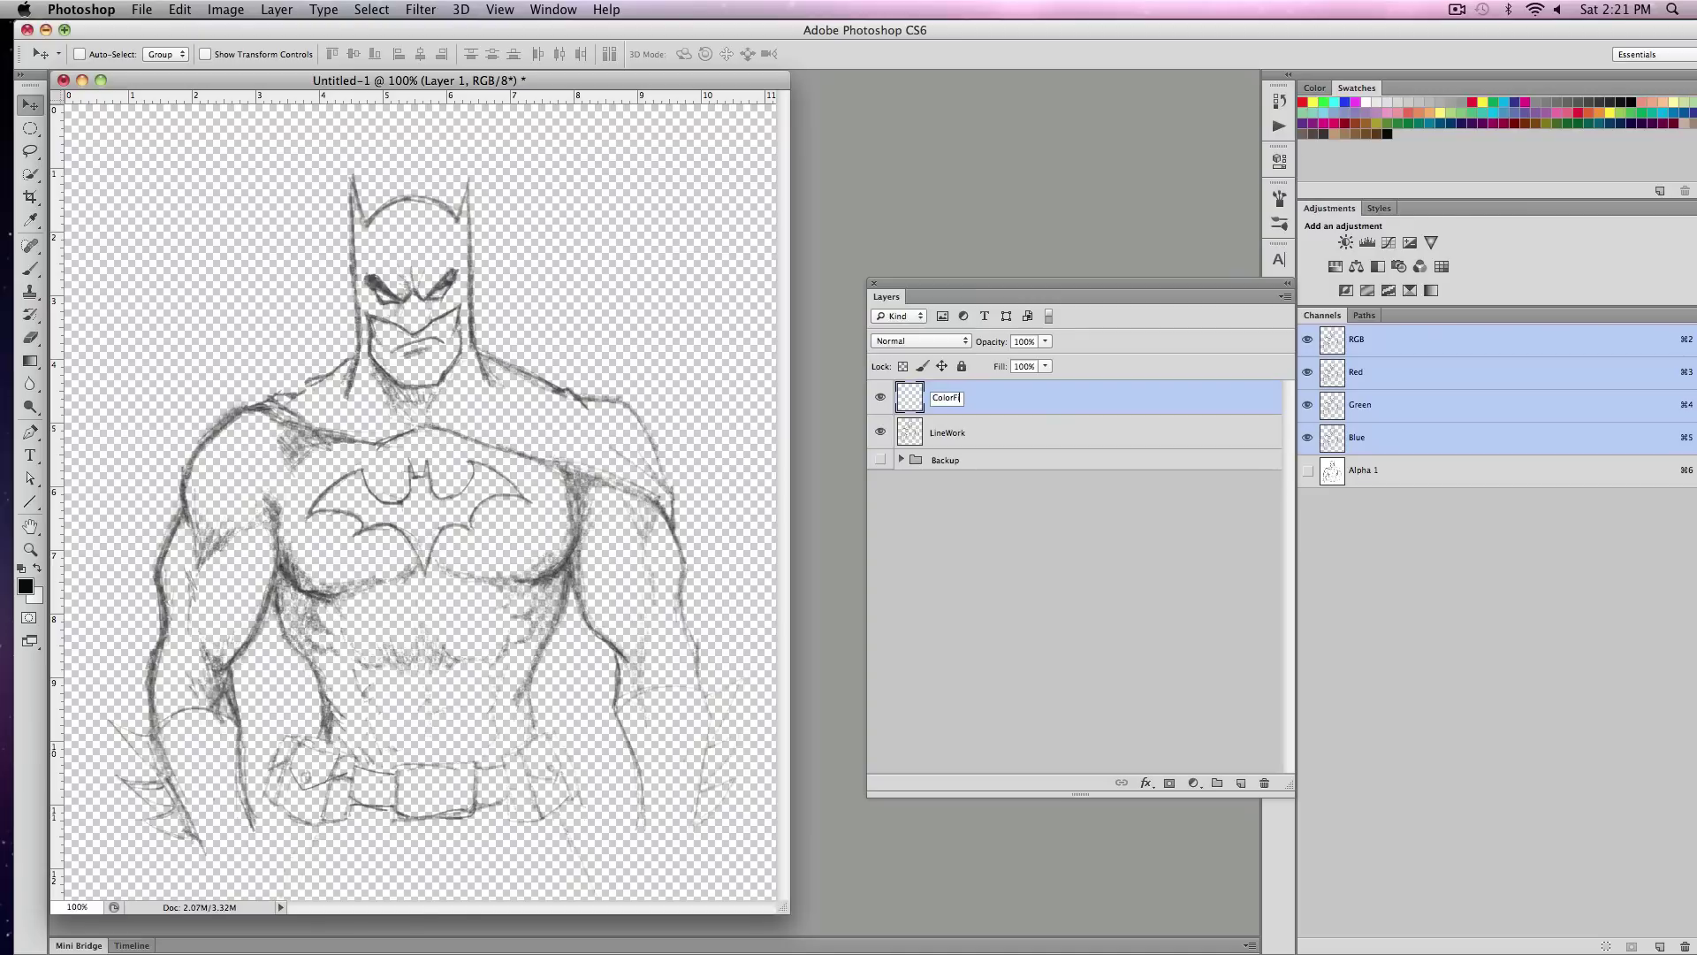
key(Return)
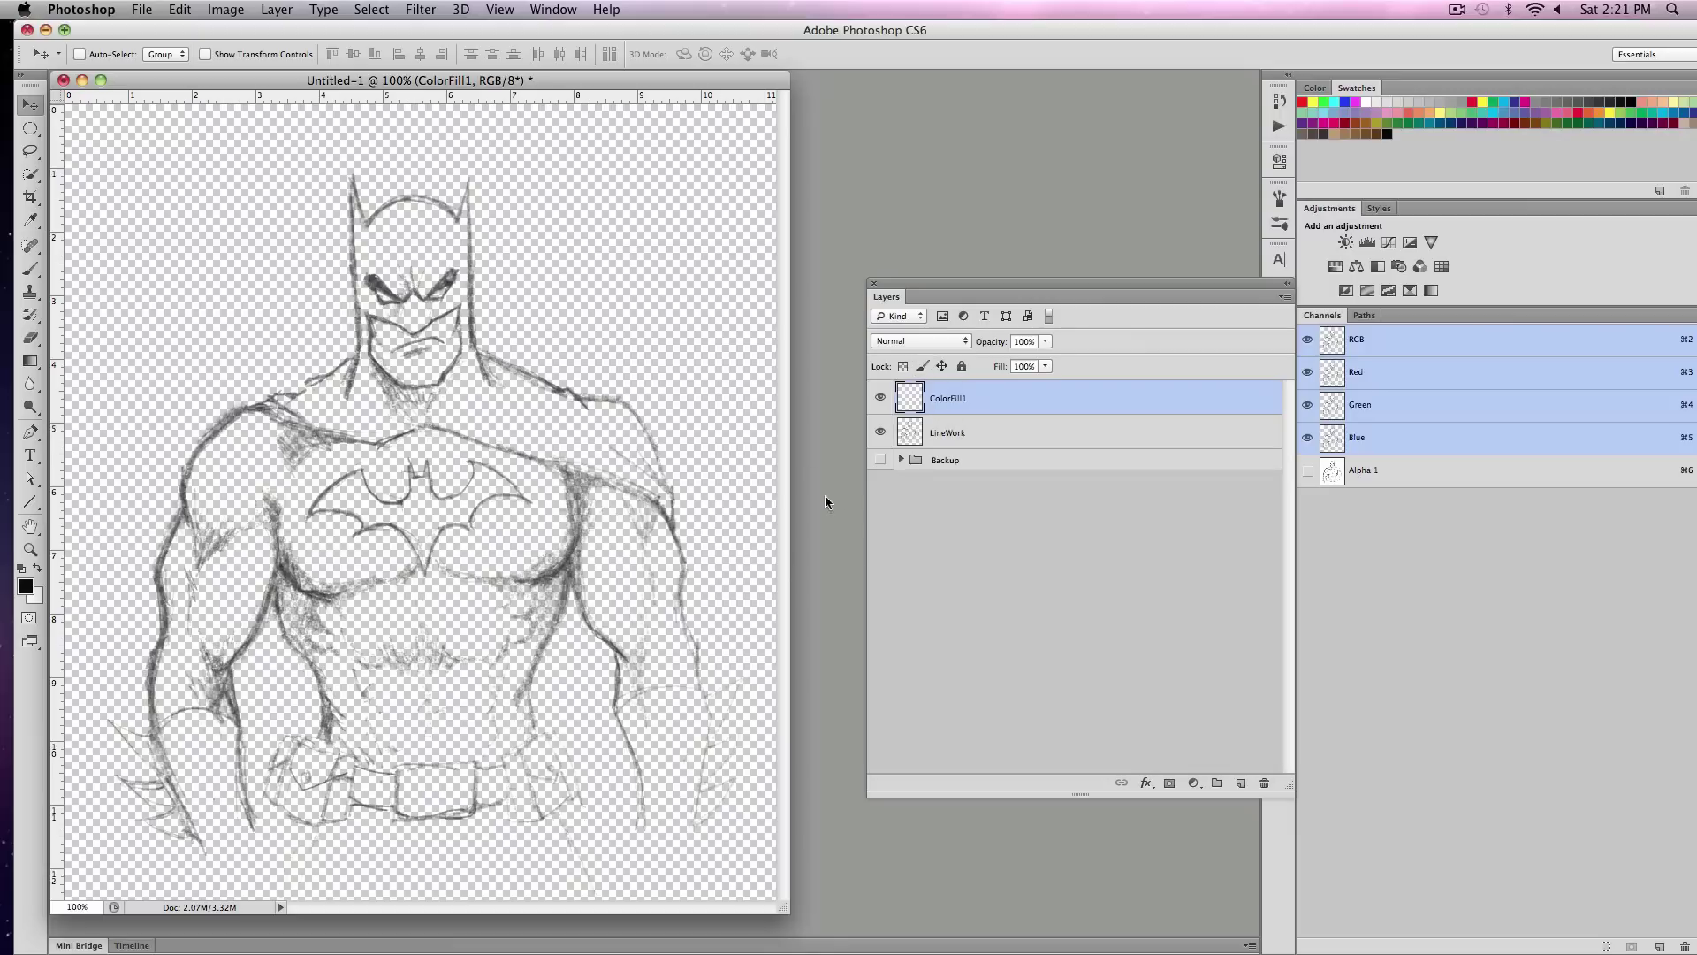
mouse_move(925, 391)
mouse_down()
mouse_move(923, 449)
mouse_move(921, 383)
mouse_up()
click(925, 346)
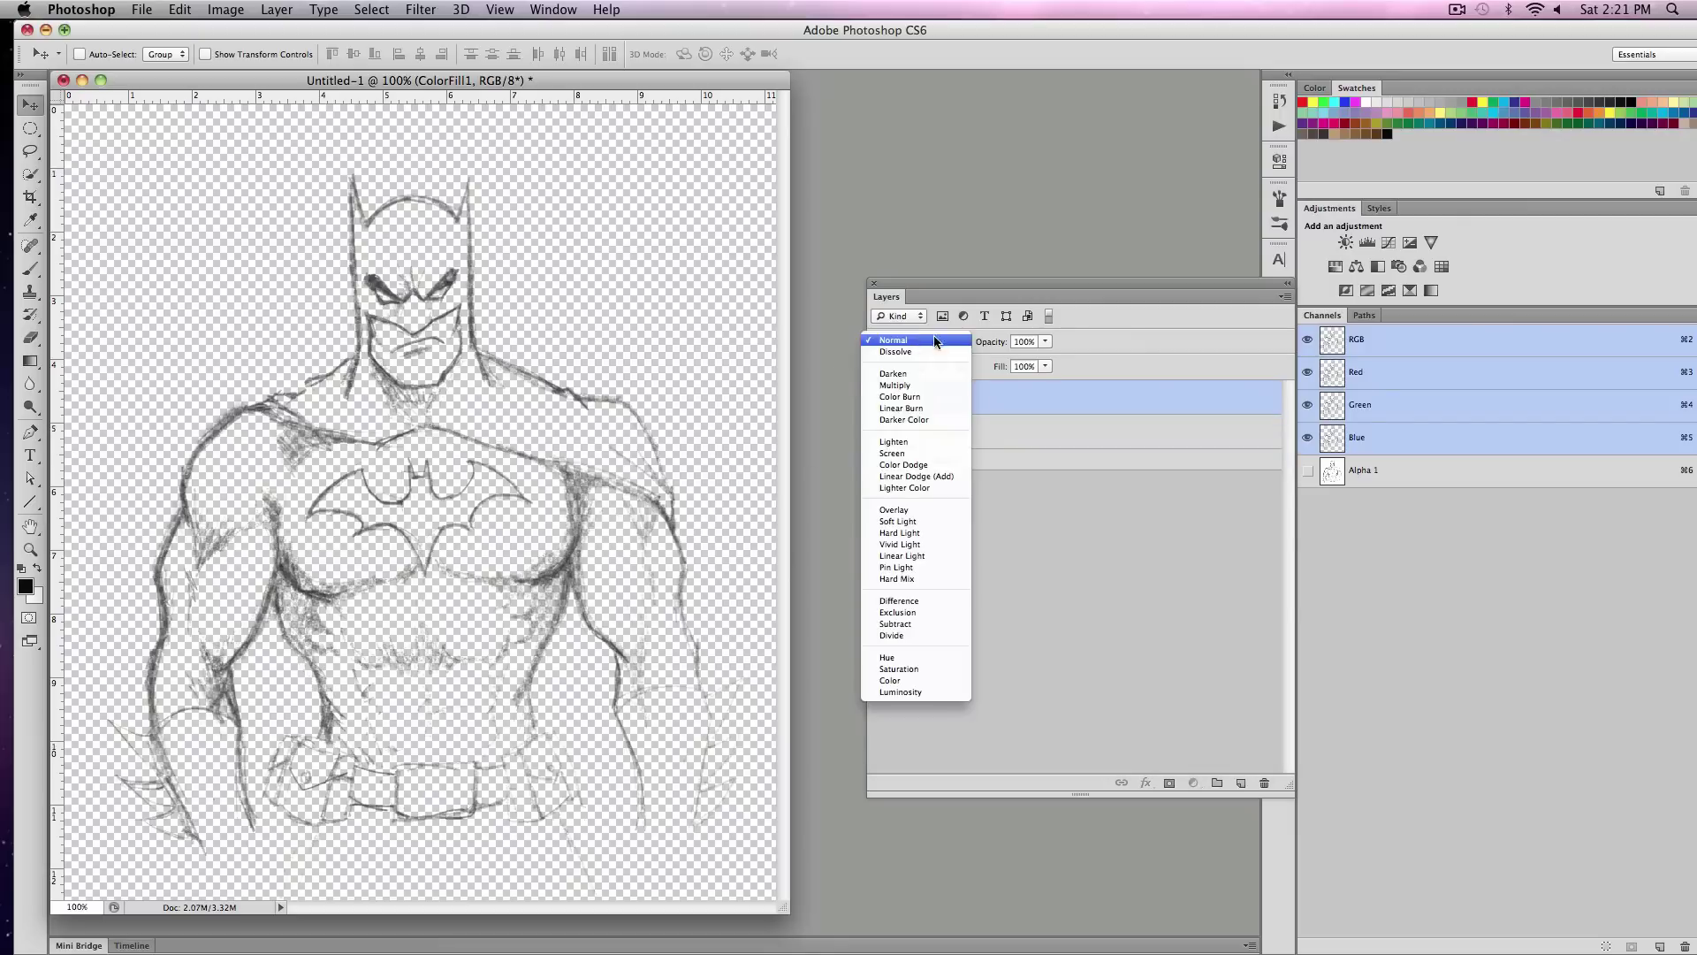
click(931, 380)
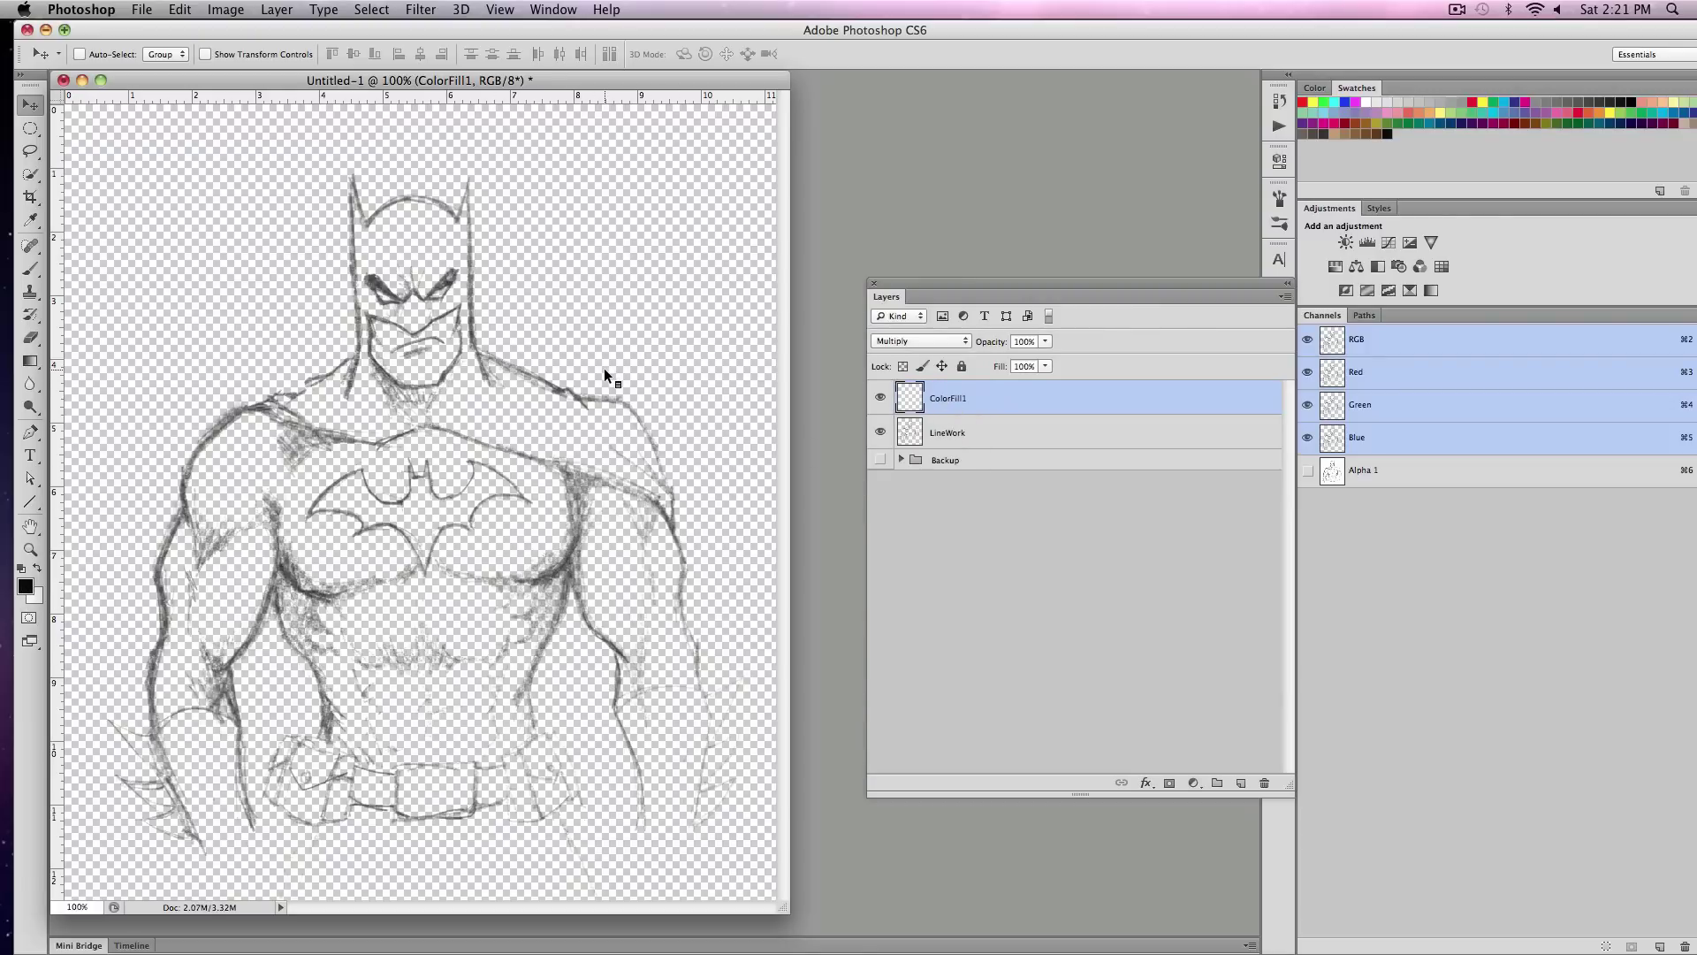
- Switch to the Brush tool and pick a blue foreground colour from the on-canvas picker
key(b)
ctrl+alt+super+click(597, 394)
mouse_move(598, 394)
mouse_down()
mouse_move(672, 296)
mouse_move(728, 314)
mouse_up()
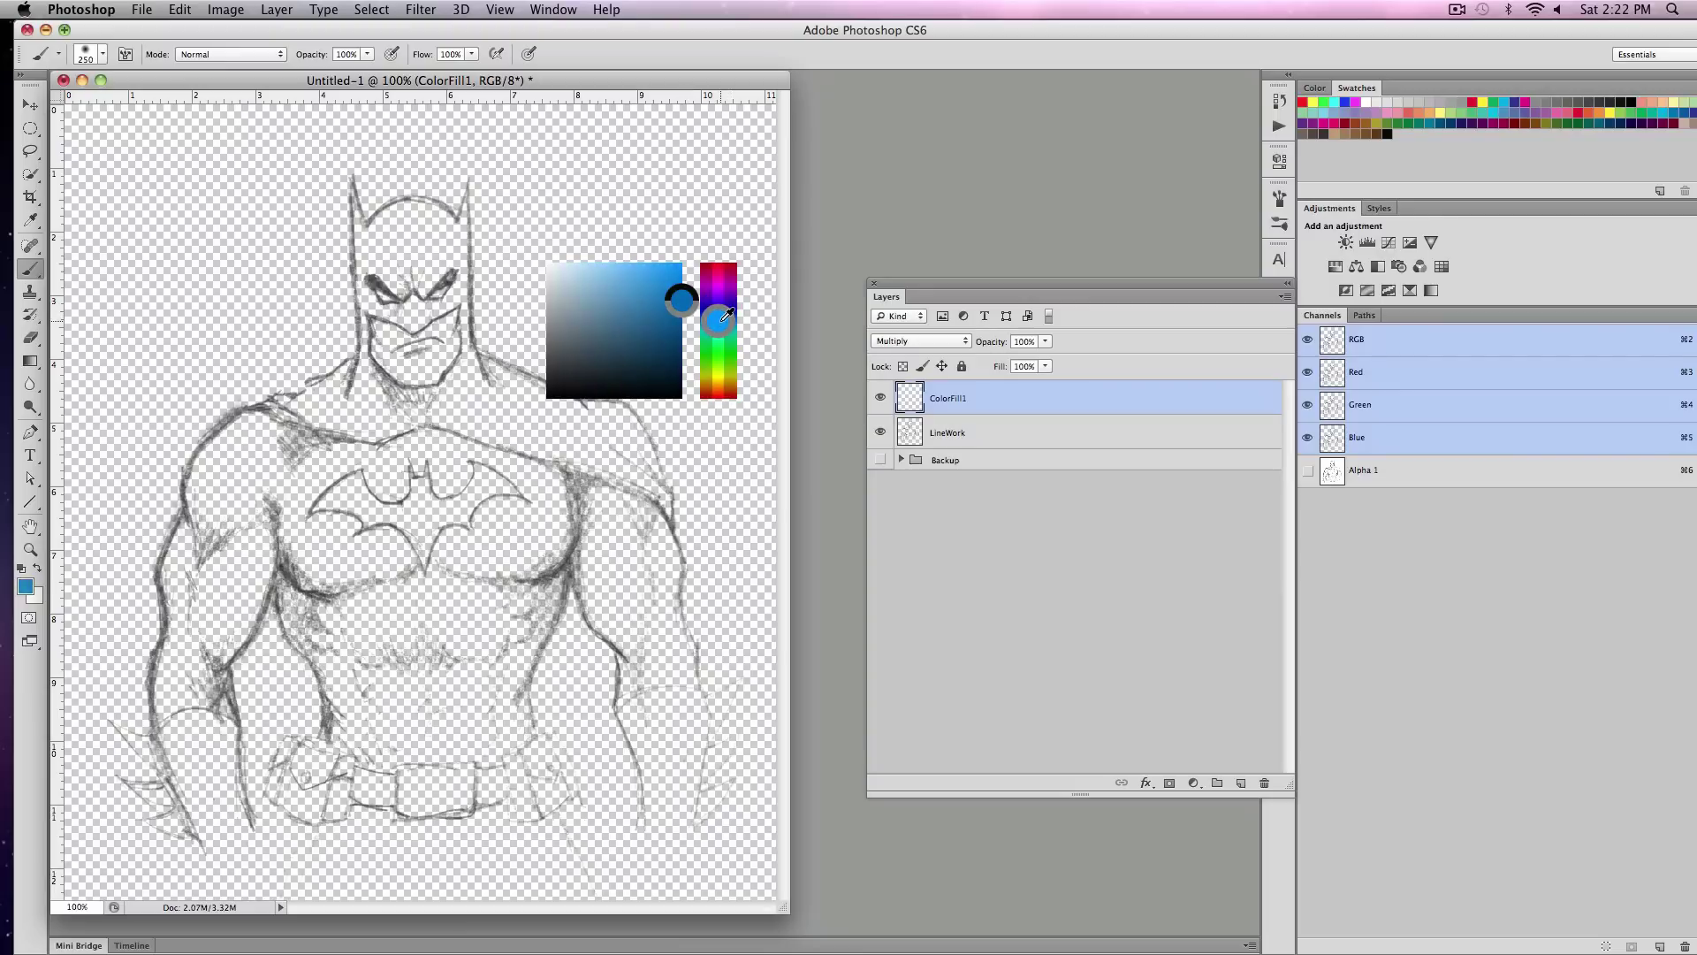
- Set a hard round 70 px brush with about 57% hardness, then shrink it to 45 px
key(bracketleft)
key(bracketleft)
key(bracketleft)
key(bracketleft)
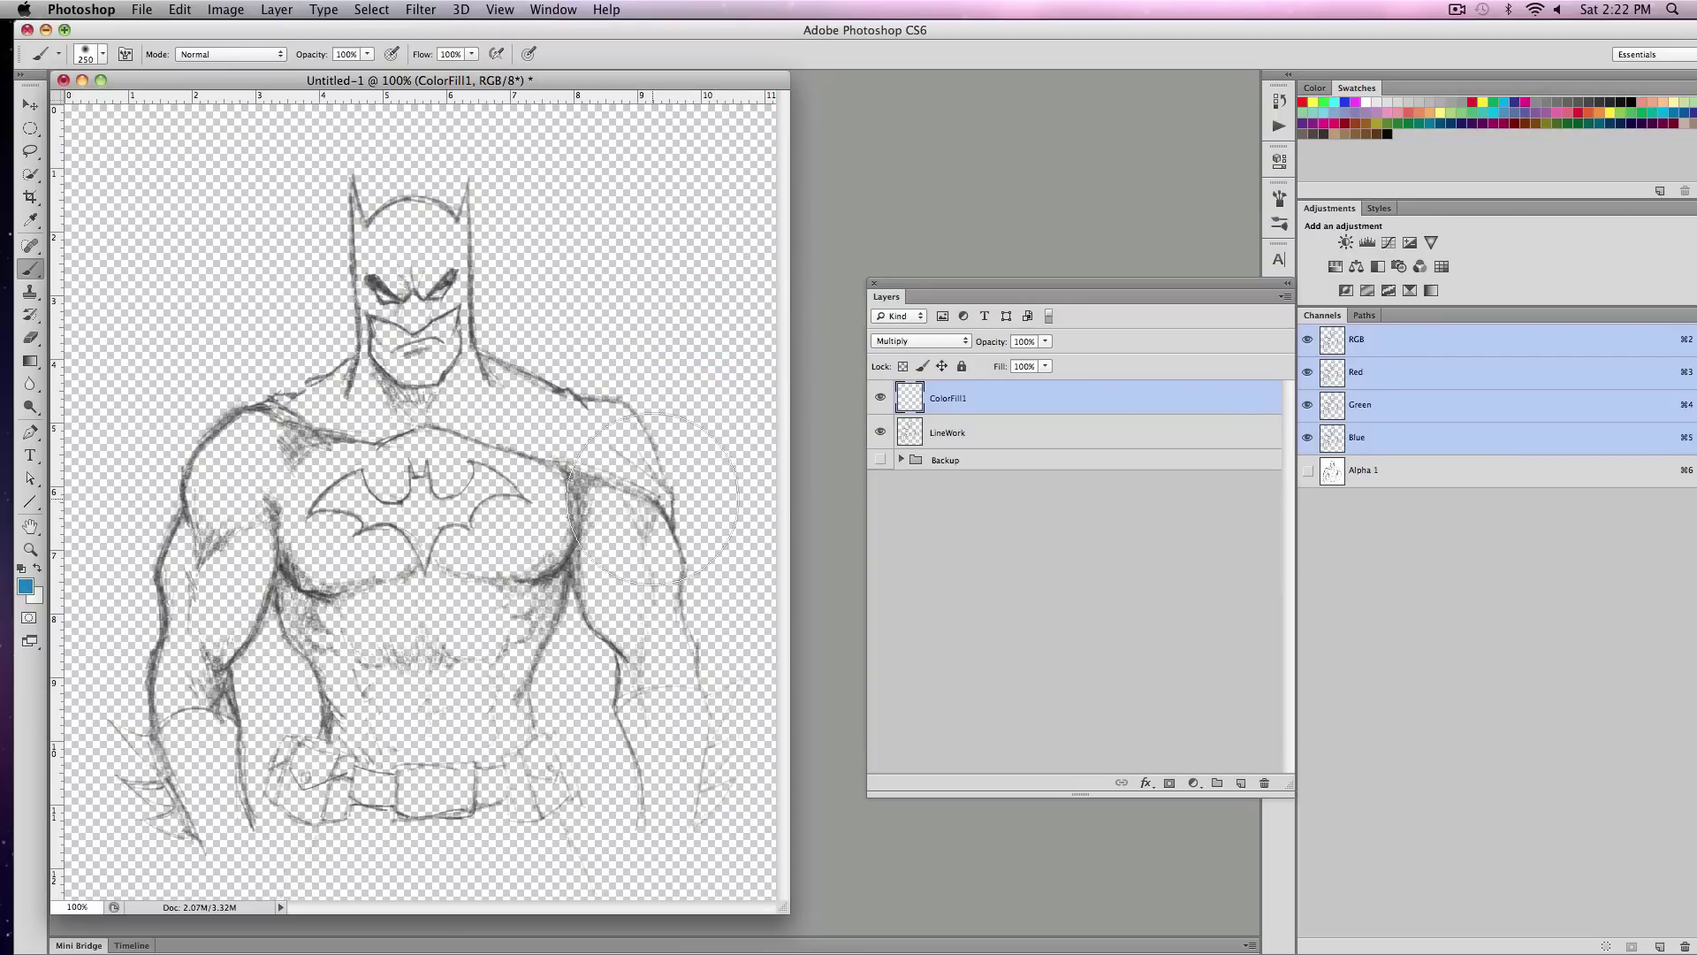
key(bracketleft)
key(bracketleft)
key(bracketleft)
click(95, 58)
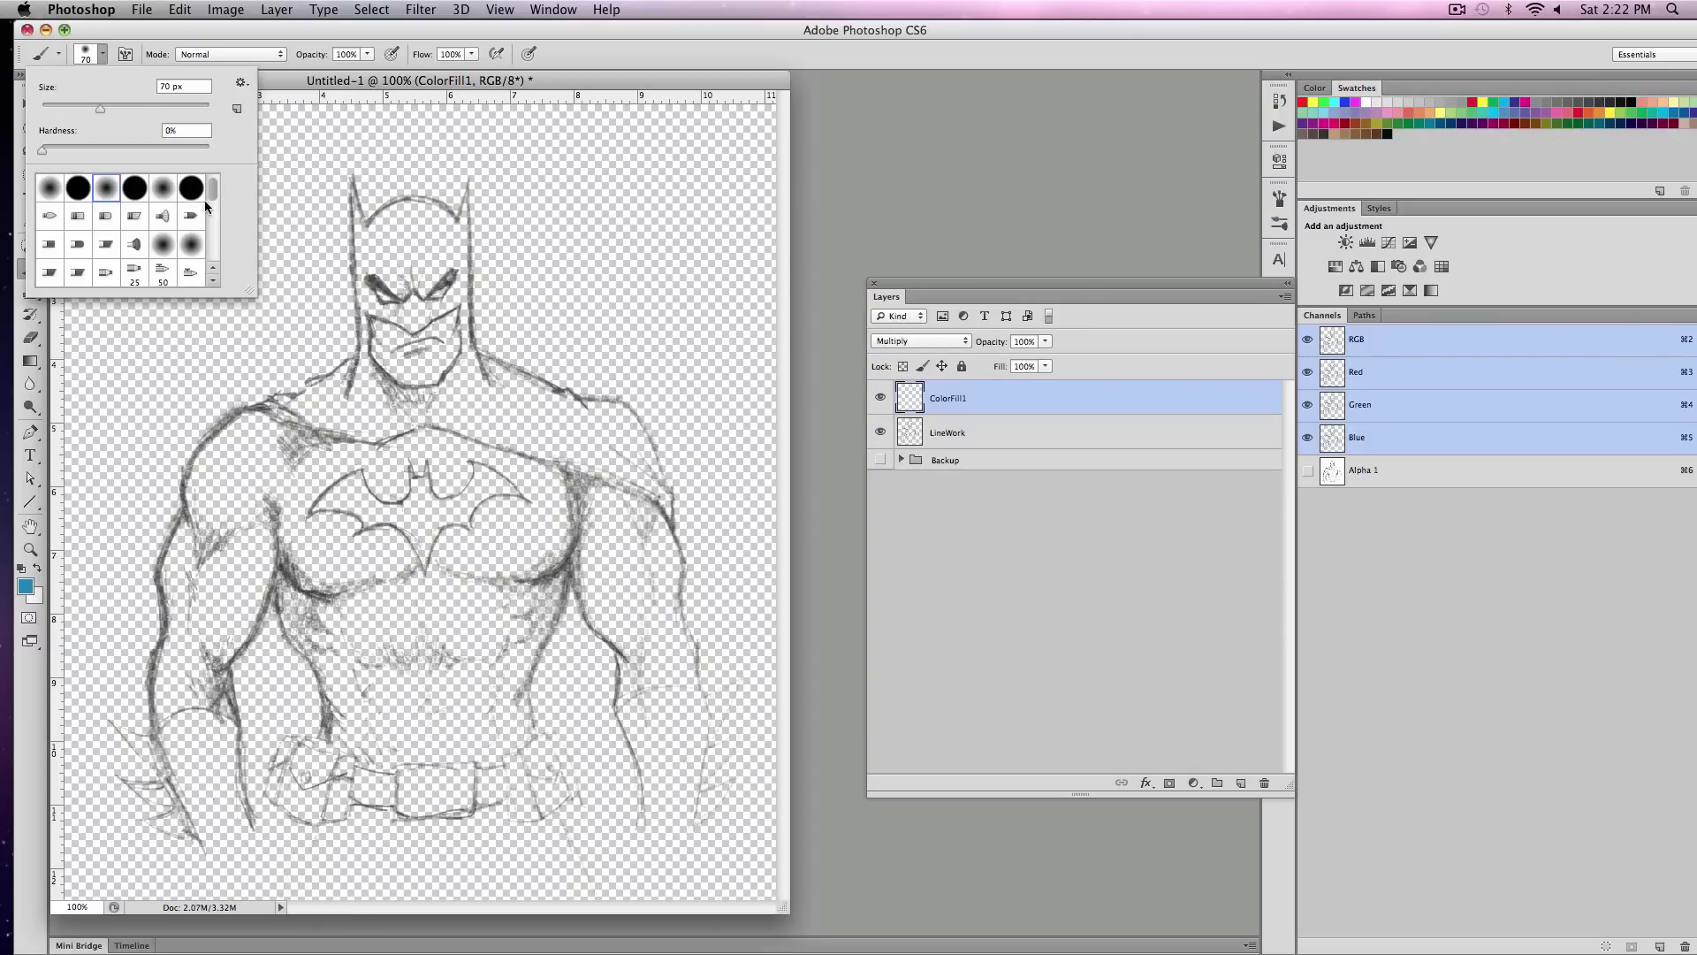
double_click(87, 190)
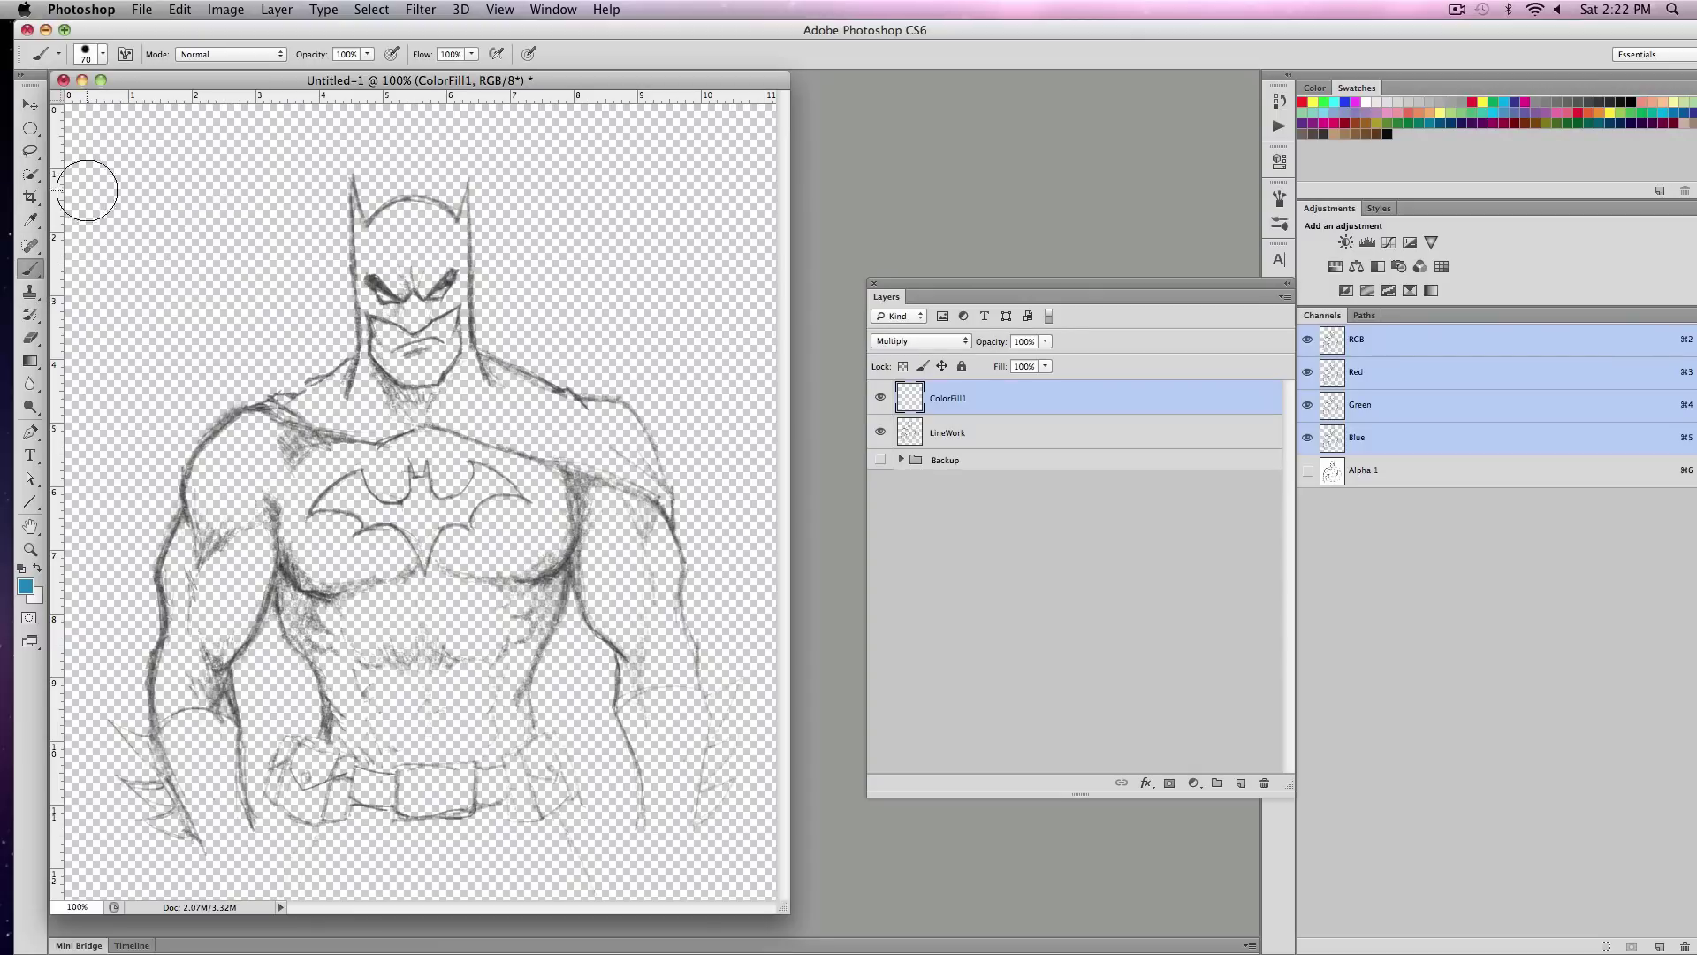
click(82, 55)
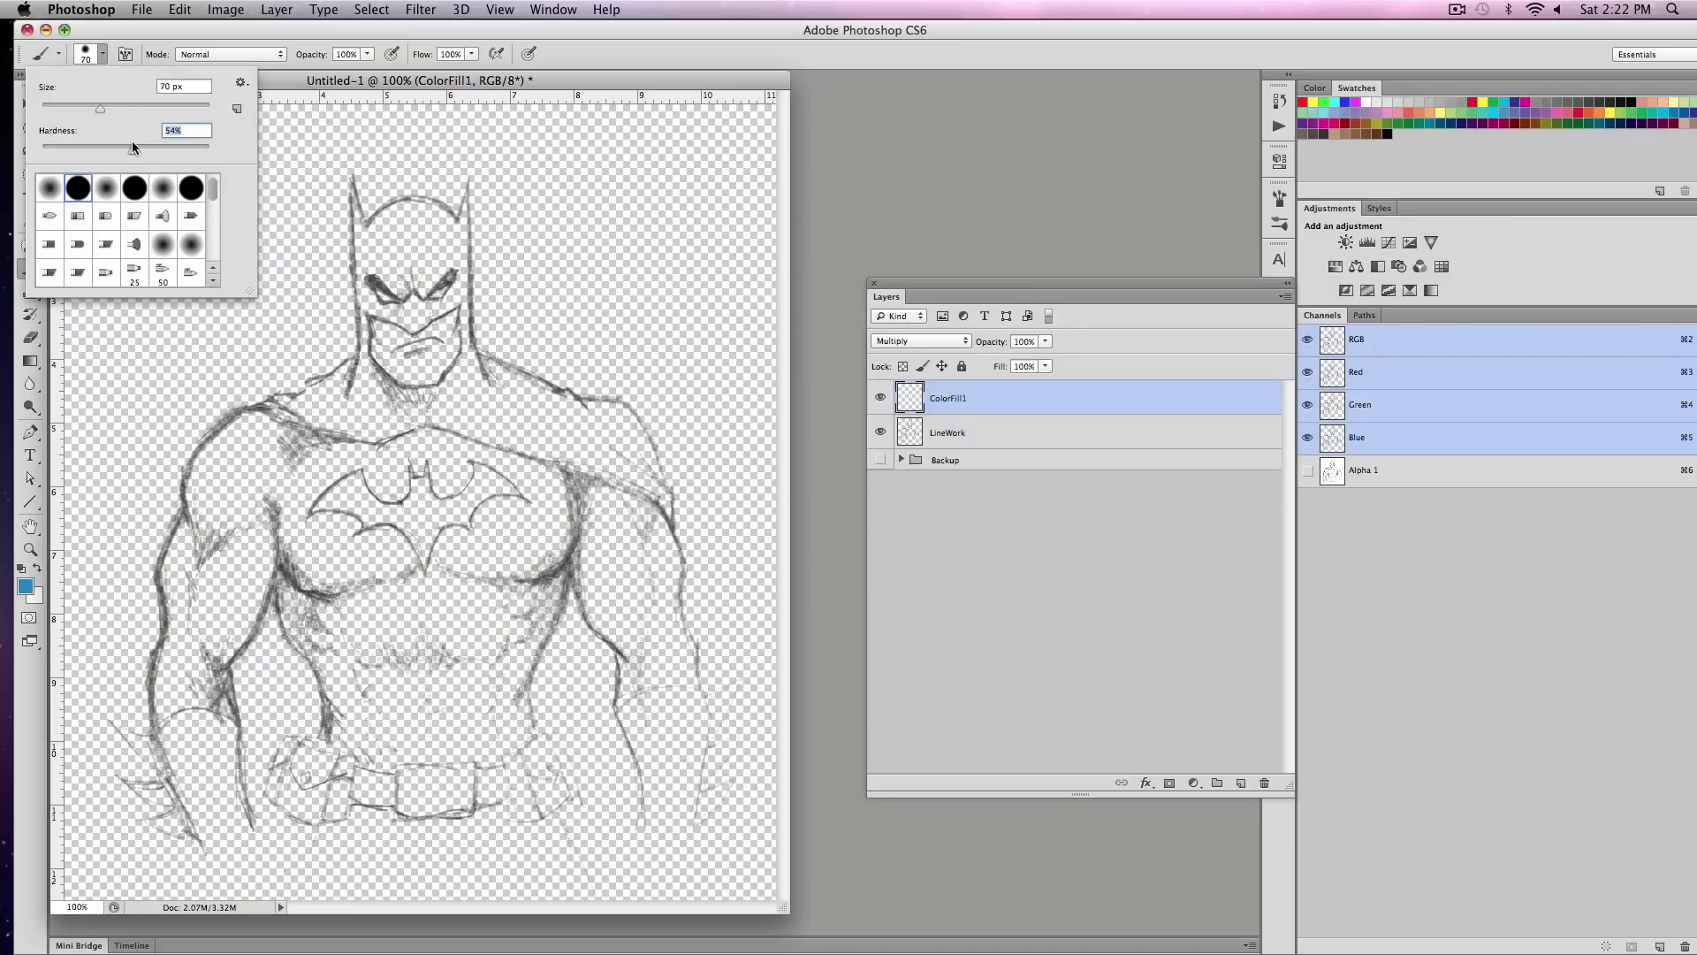
click(243, 35)
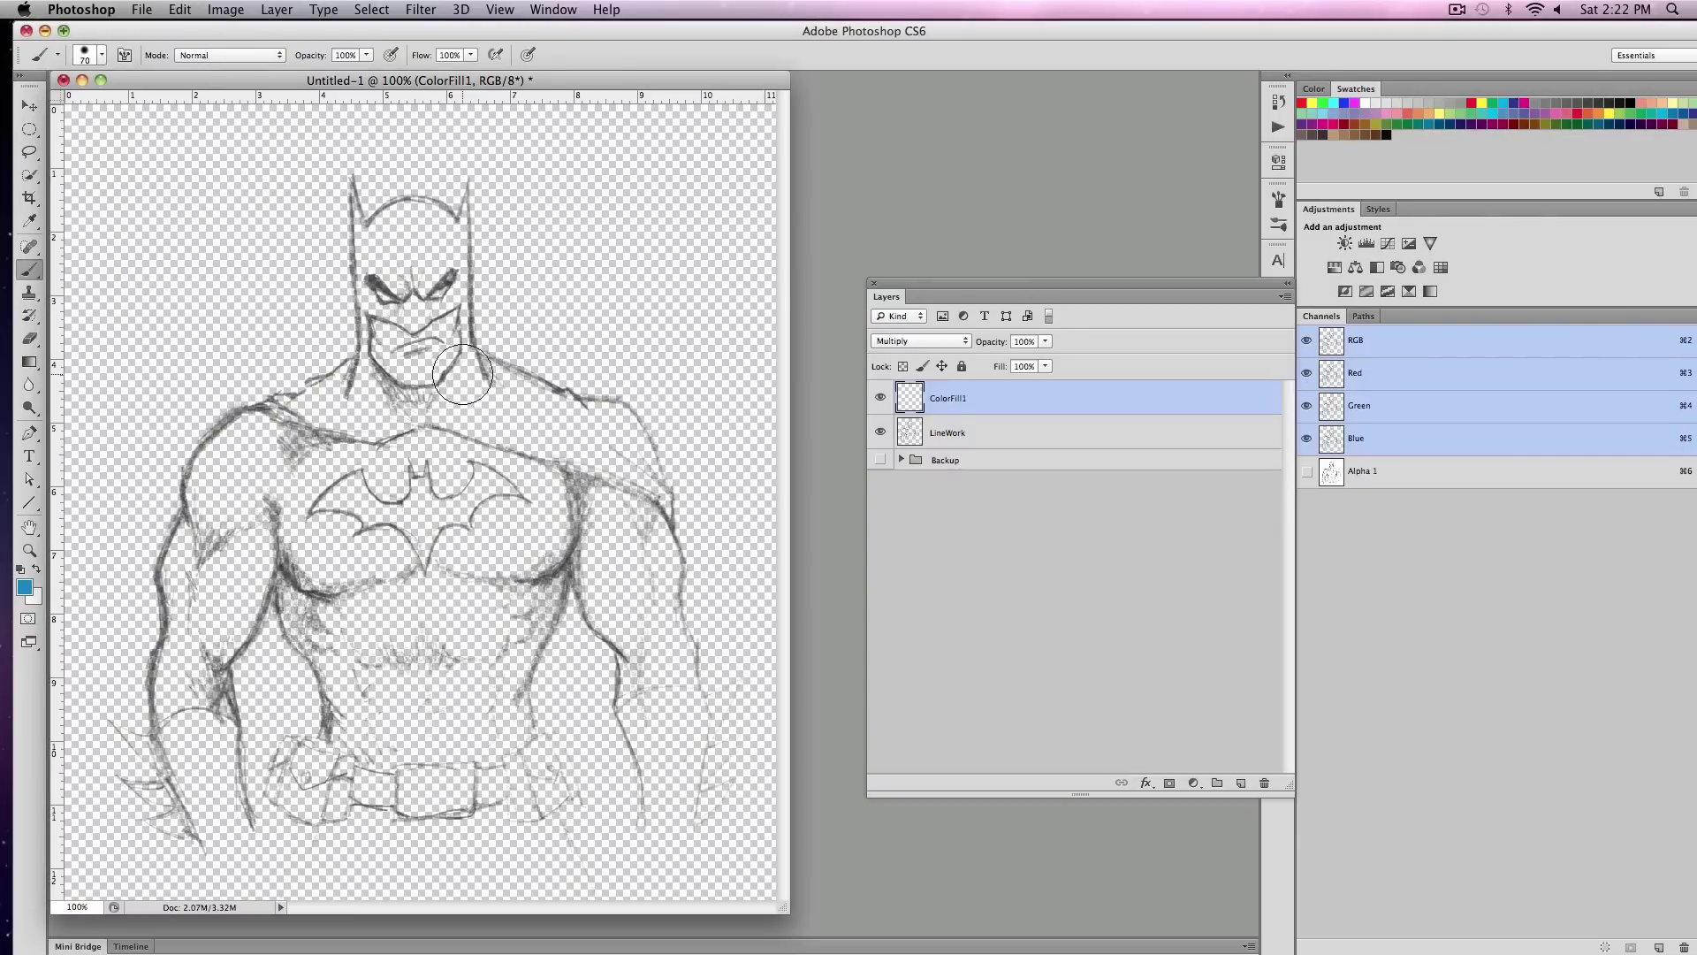
key(bracketleft)
key(bracketleft)
key(bracketleft)
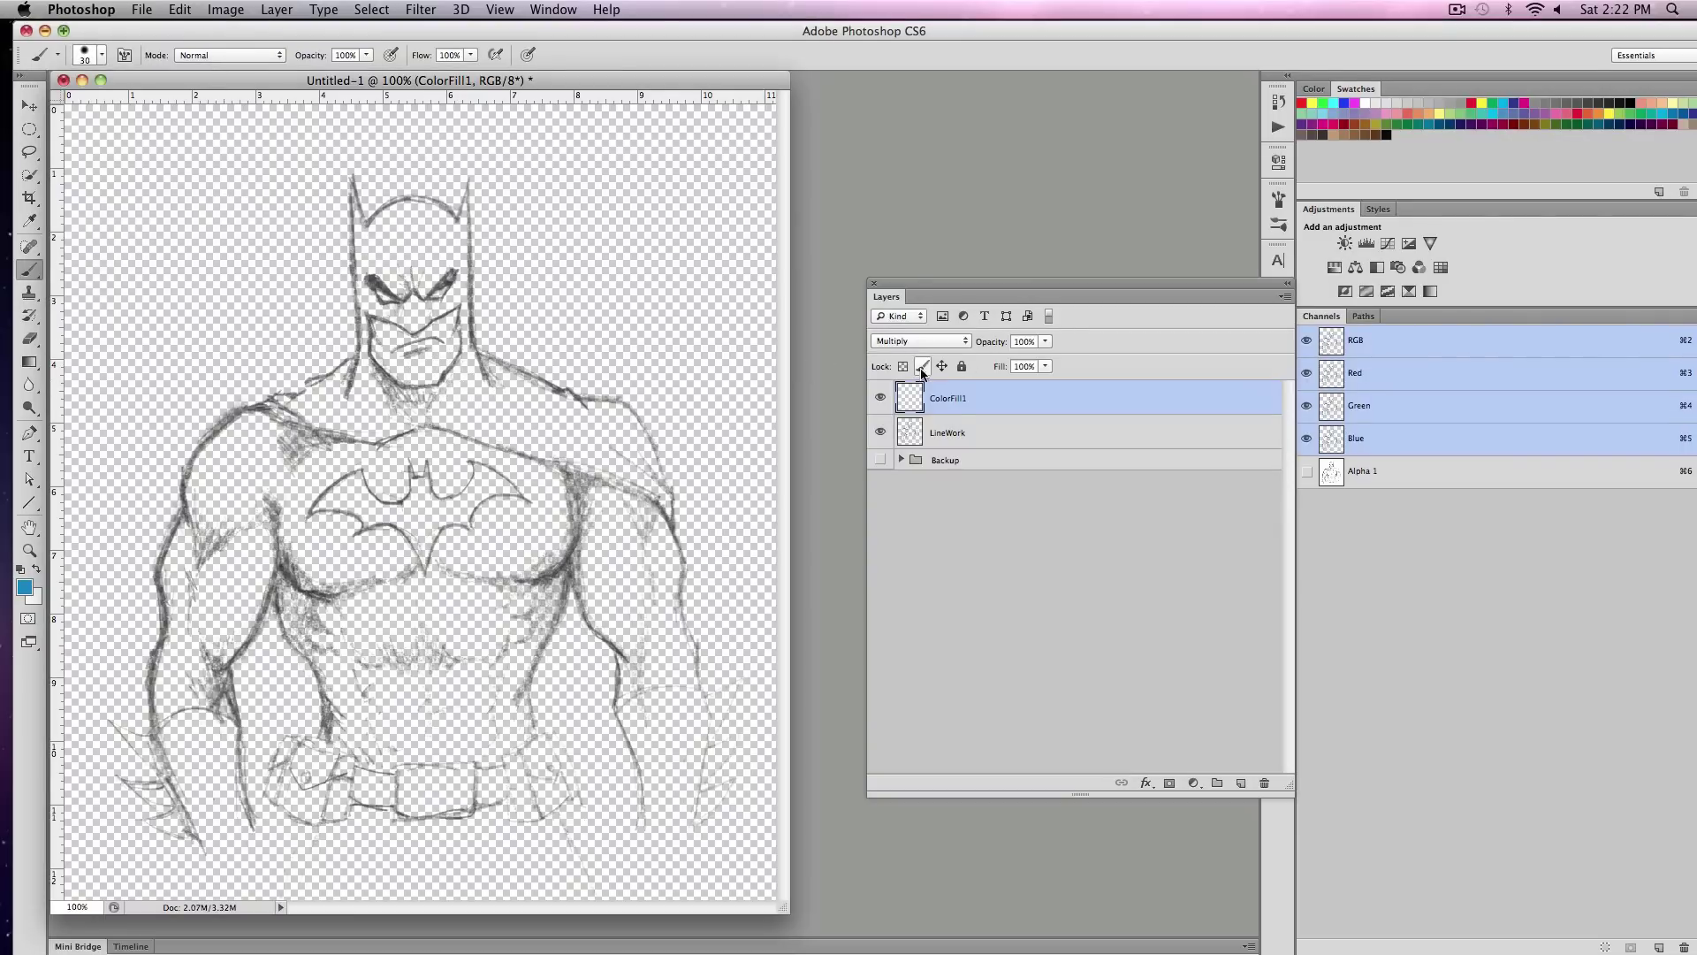
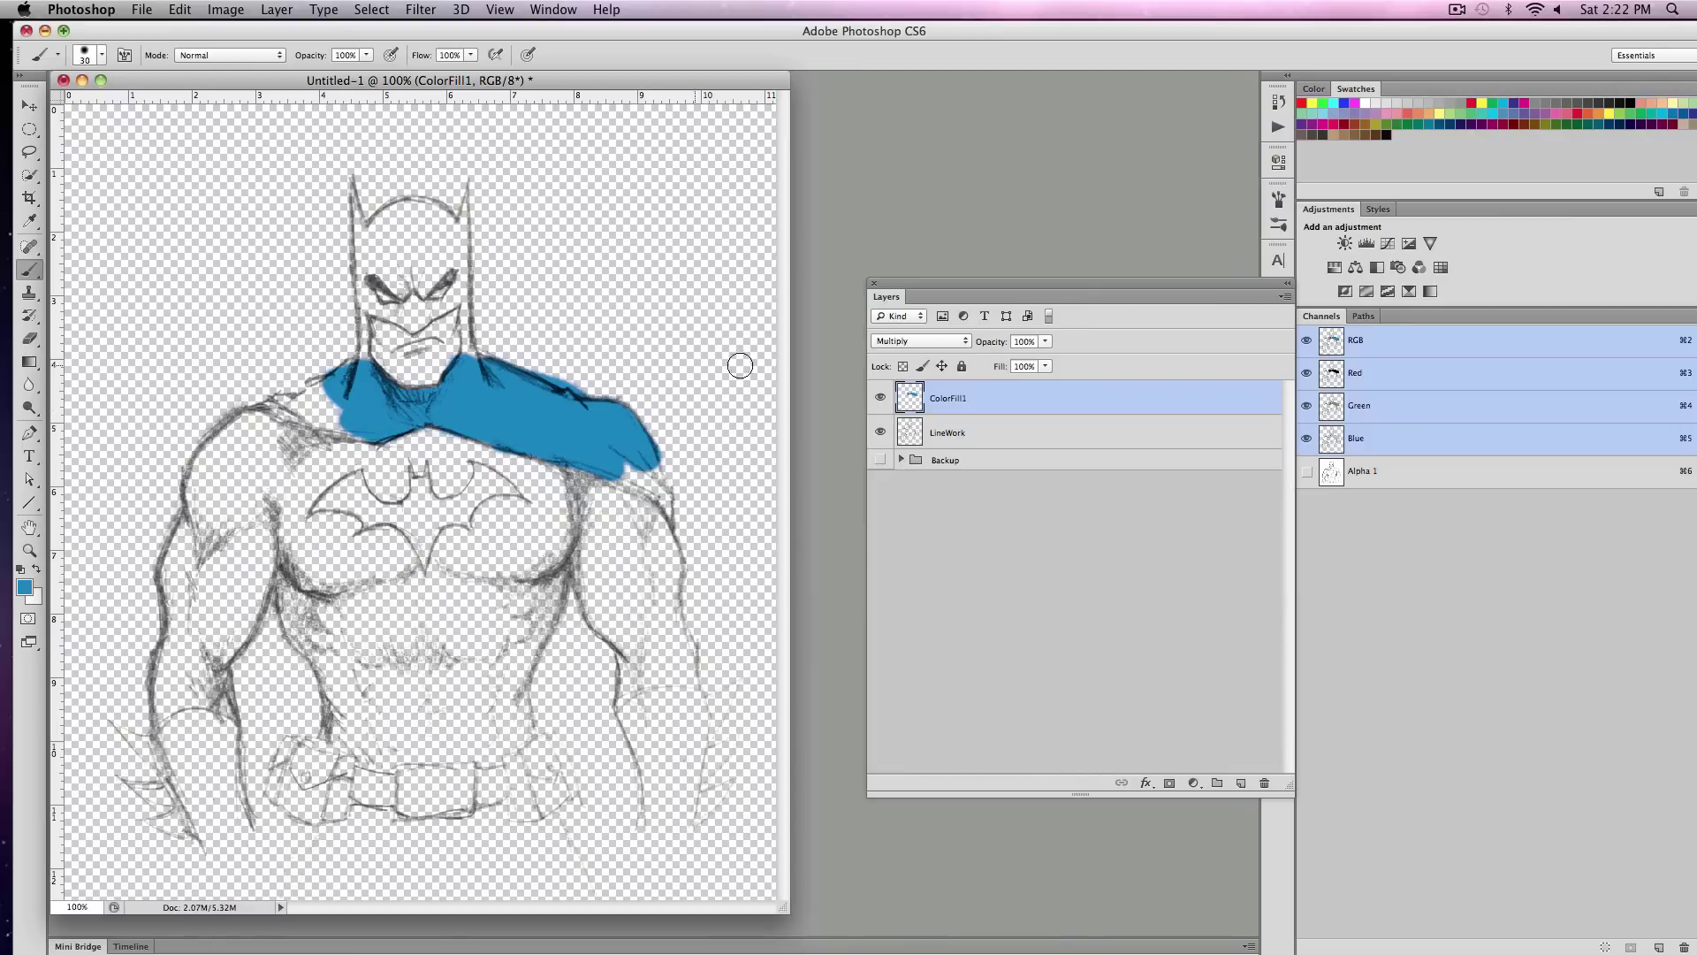
- Reorder ColorFill1 against LineWork and paint blue along the shoulder line and left jaw
mouse_move(955, 403)
mouse_down()
mouse_move(984, 442)
mouse_move(971, 400)
mouse_up()
key(bracketleft)
key(bracketleft)
key(bracketleft)
drag(277, 407, 314, 418)
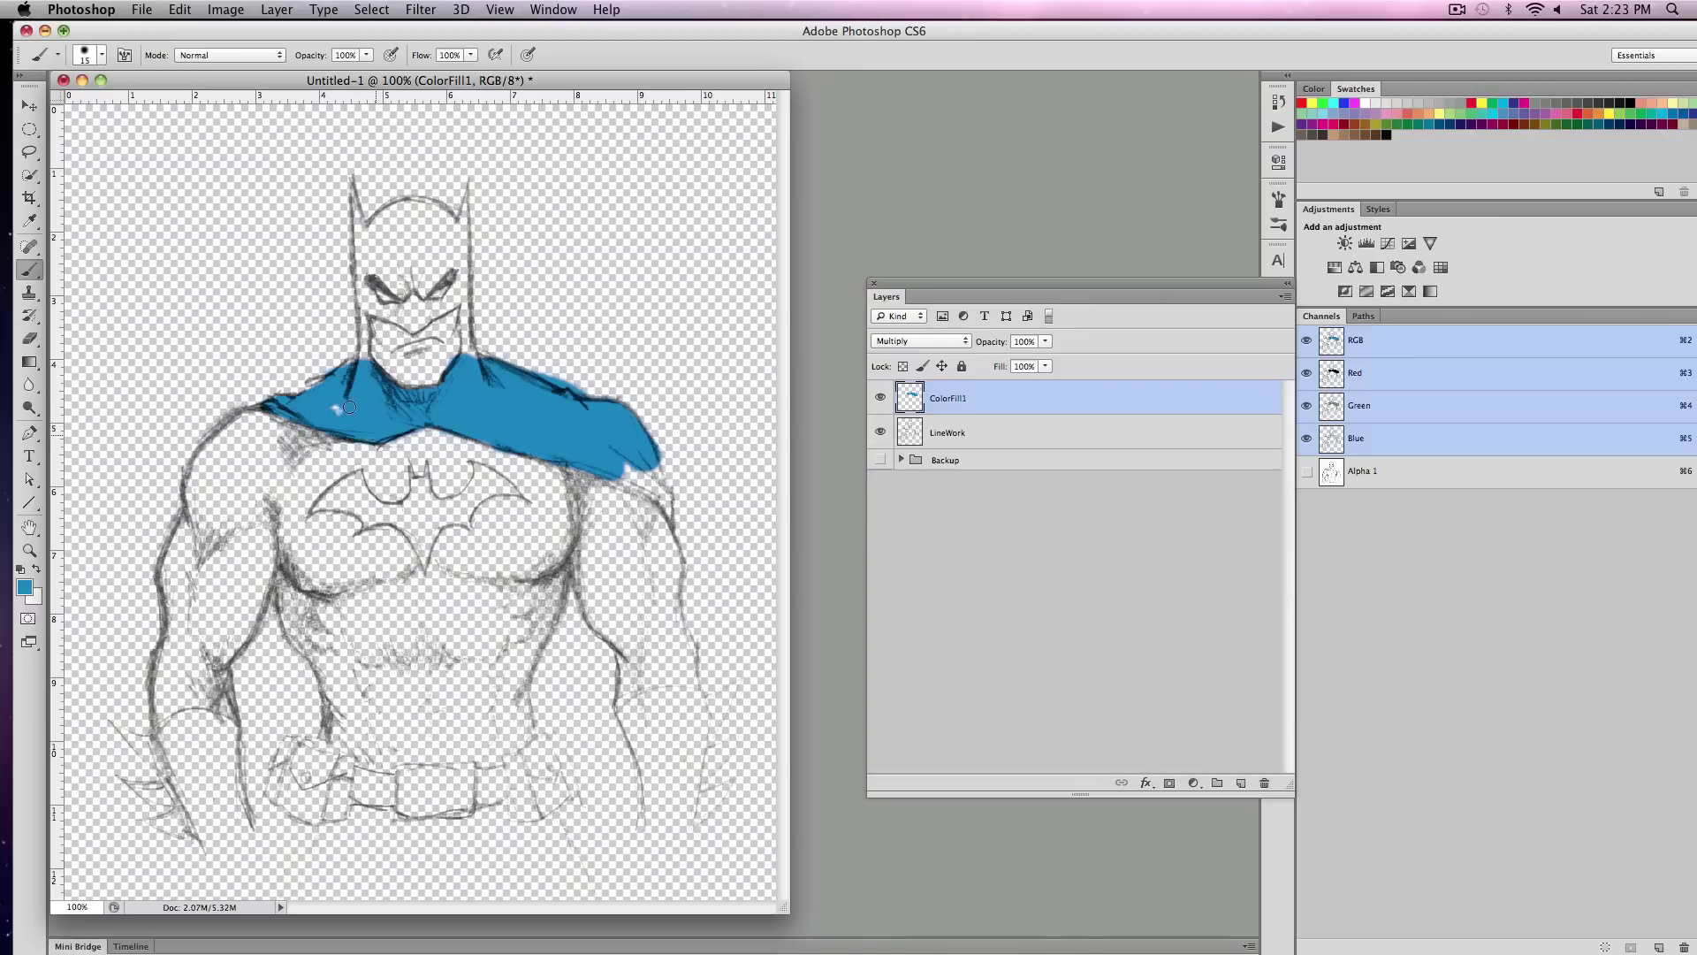
drag(364, 318, 373, 358)
key(super+z)
drag(365, 324, 367, 362)
- Paint blue inside the cowl's left ear and over a patch on the forehead
drag(351, 191, 355, 204)
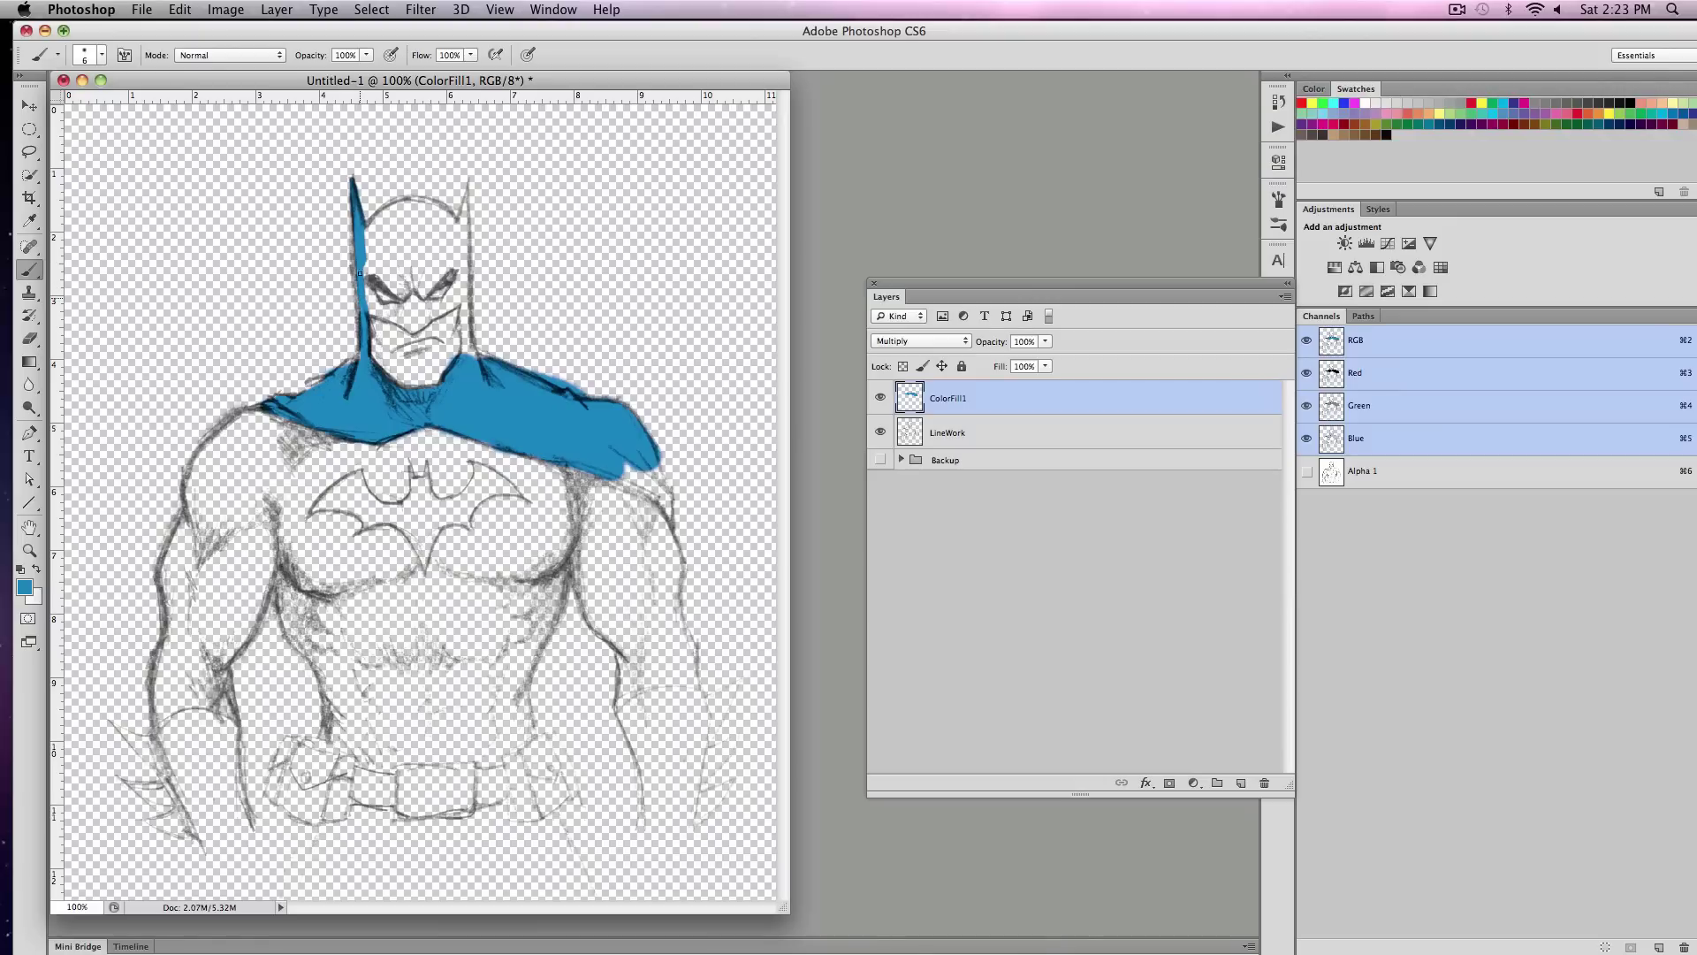
key(bracketright)
key(bracketright)
key(bracketright)
key(bracketright)
key(bracketright)
key(bracketright)
key(bracketright)
key(bracketright)
key(bracketright)
key(bracketright)
mouse_move(404, 253)
mouse_down()
mouse_move(419, 229)
mouse_move(398, 248)
mouse_move(408, 237)
mouse_up()
key(bracketright)
key(bracketright)
key(bracketright)
- Spread blue across the forehead and fill the cowl between the brows
click(407, 242)
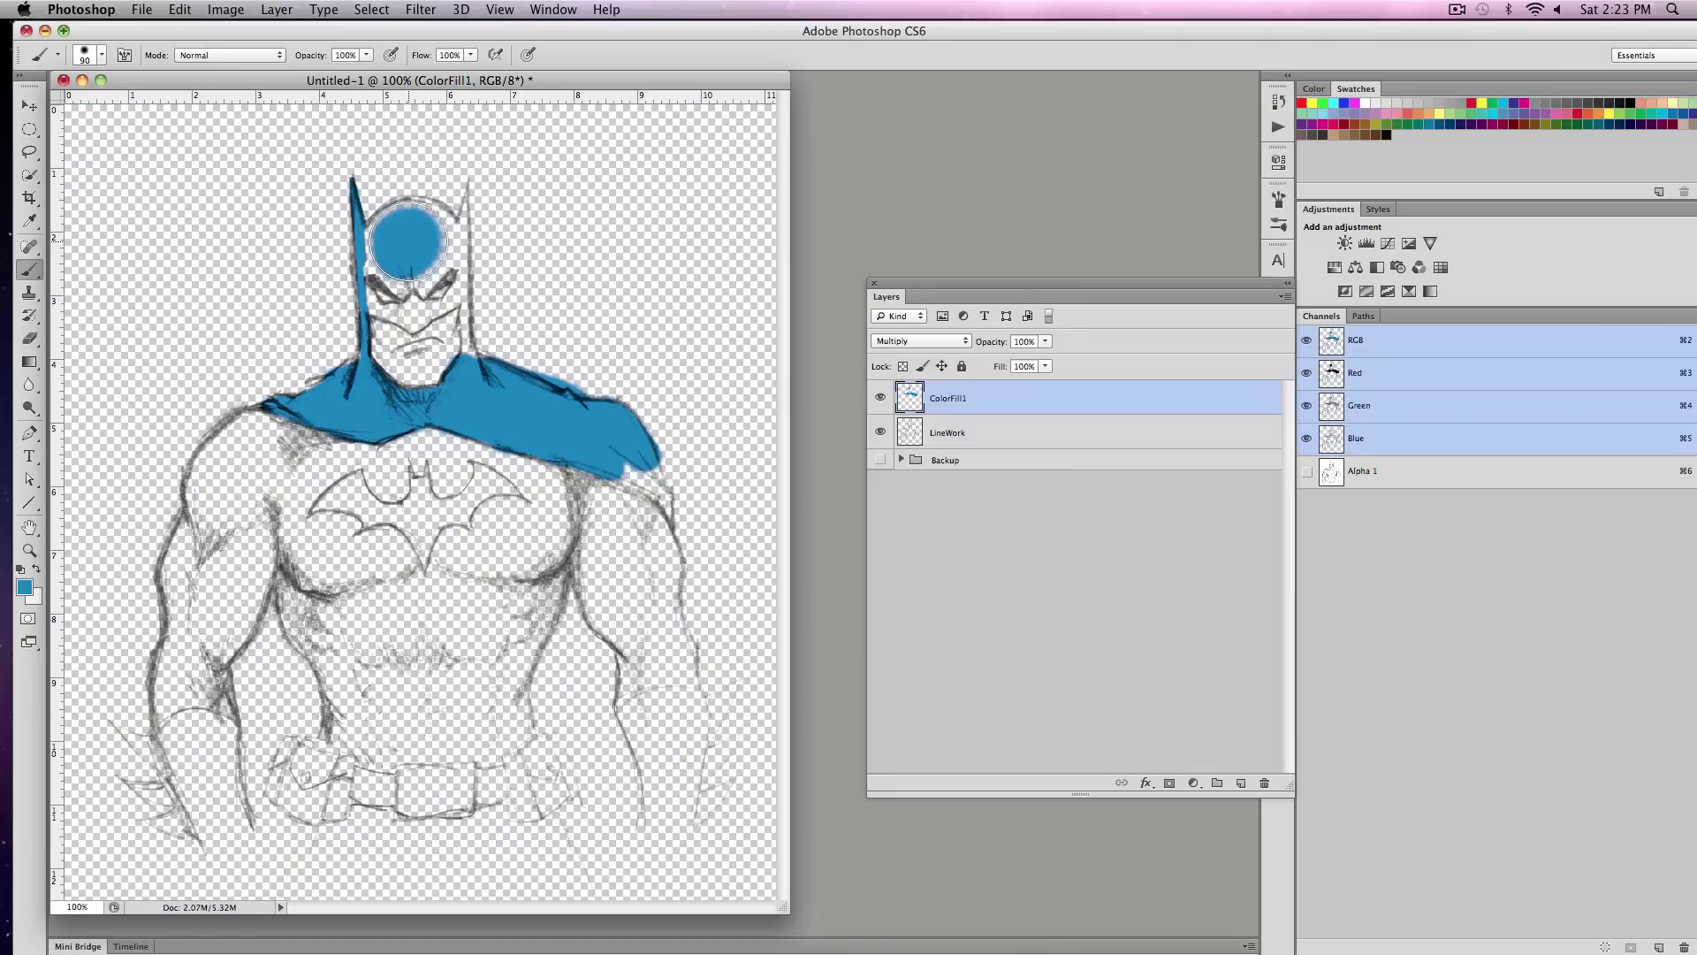
mouse_move(408, 242)
mouse_down()
mouse_move(424, 241)
mouse_move(399, 248)
mouse_up()
key(bracketleft)
key(bracketleft)
key(bracketleft)
key(bracketleft)
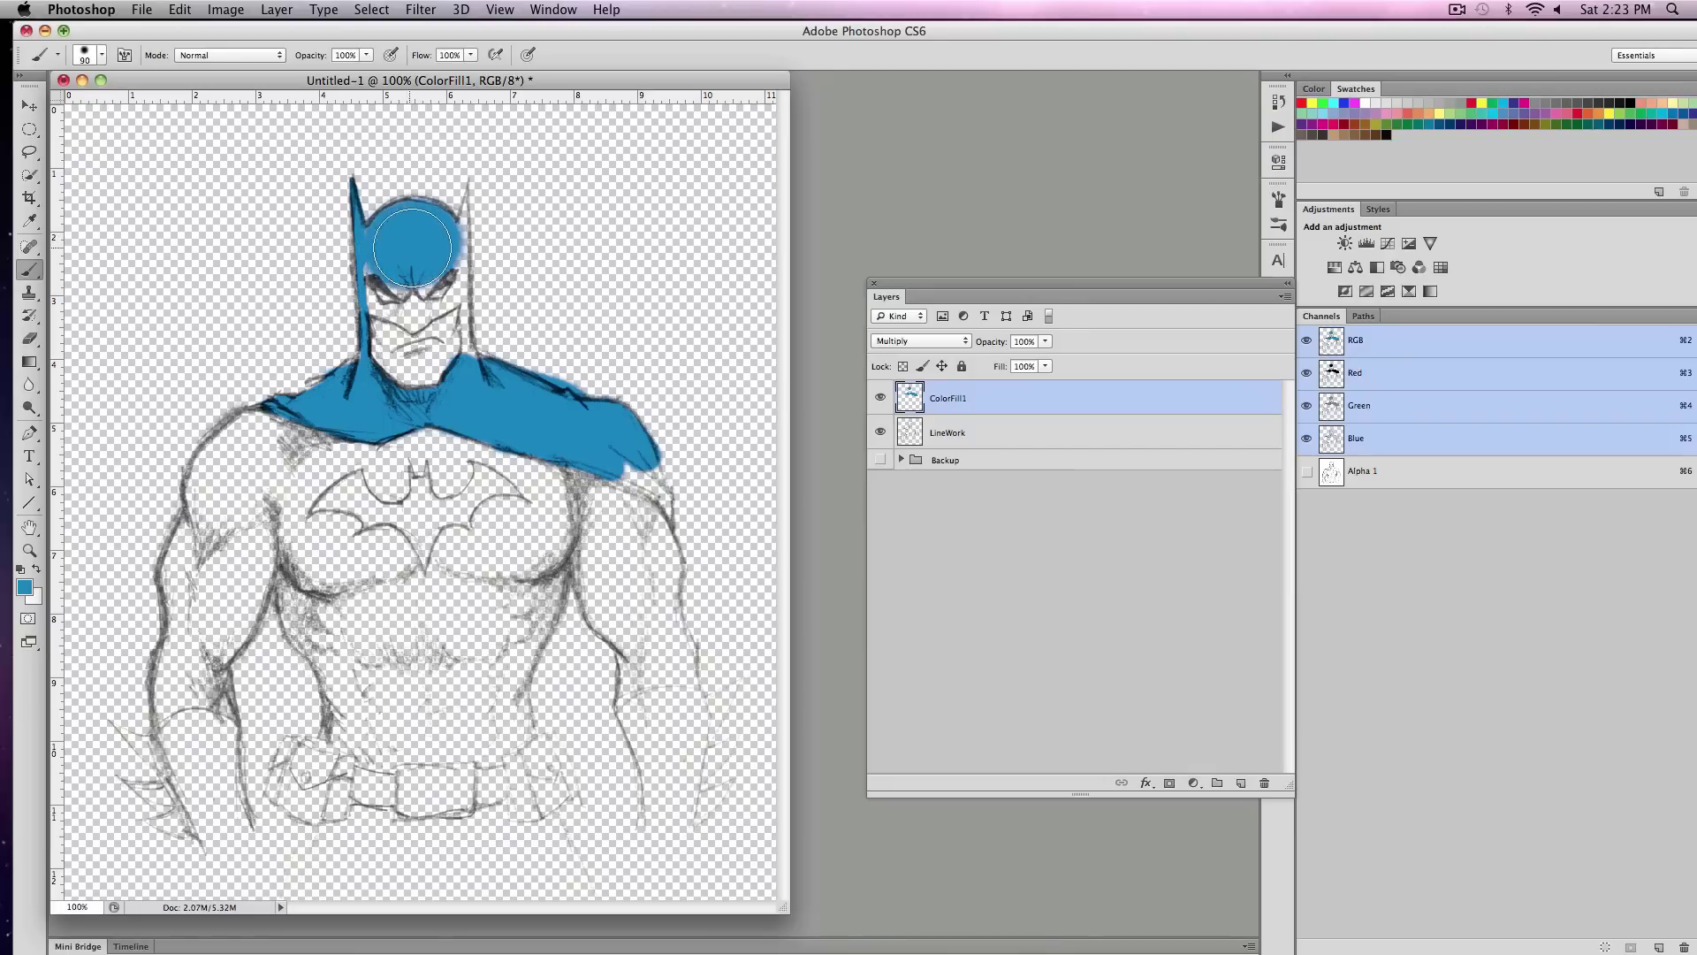
key(bracketleft)
key(bracketleft)
key(bracketleft)
key(bracketleft)
key(bracketleft)
drag(390, 269, 416, 283)
- Paint blue inside the right ear, around both eyes and along the left neck line
drag(467, 185, 467, 248)
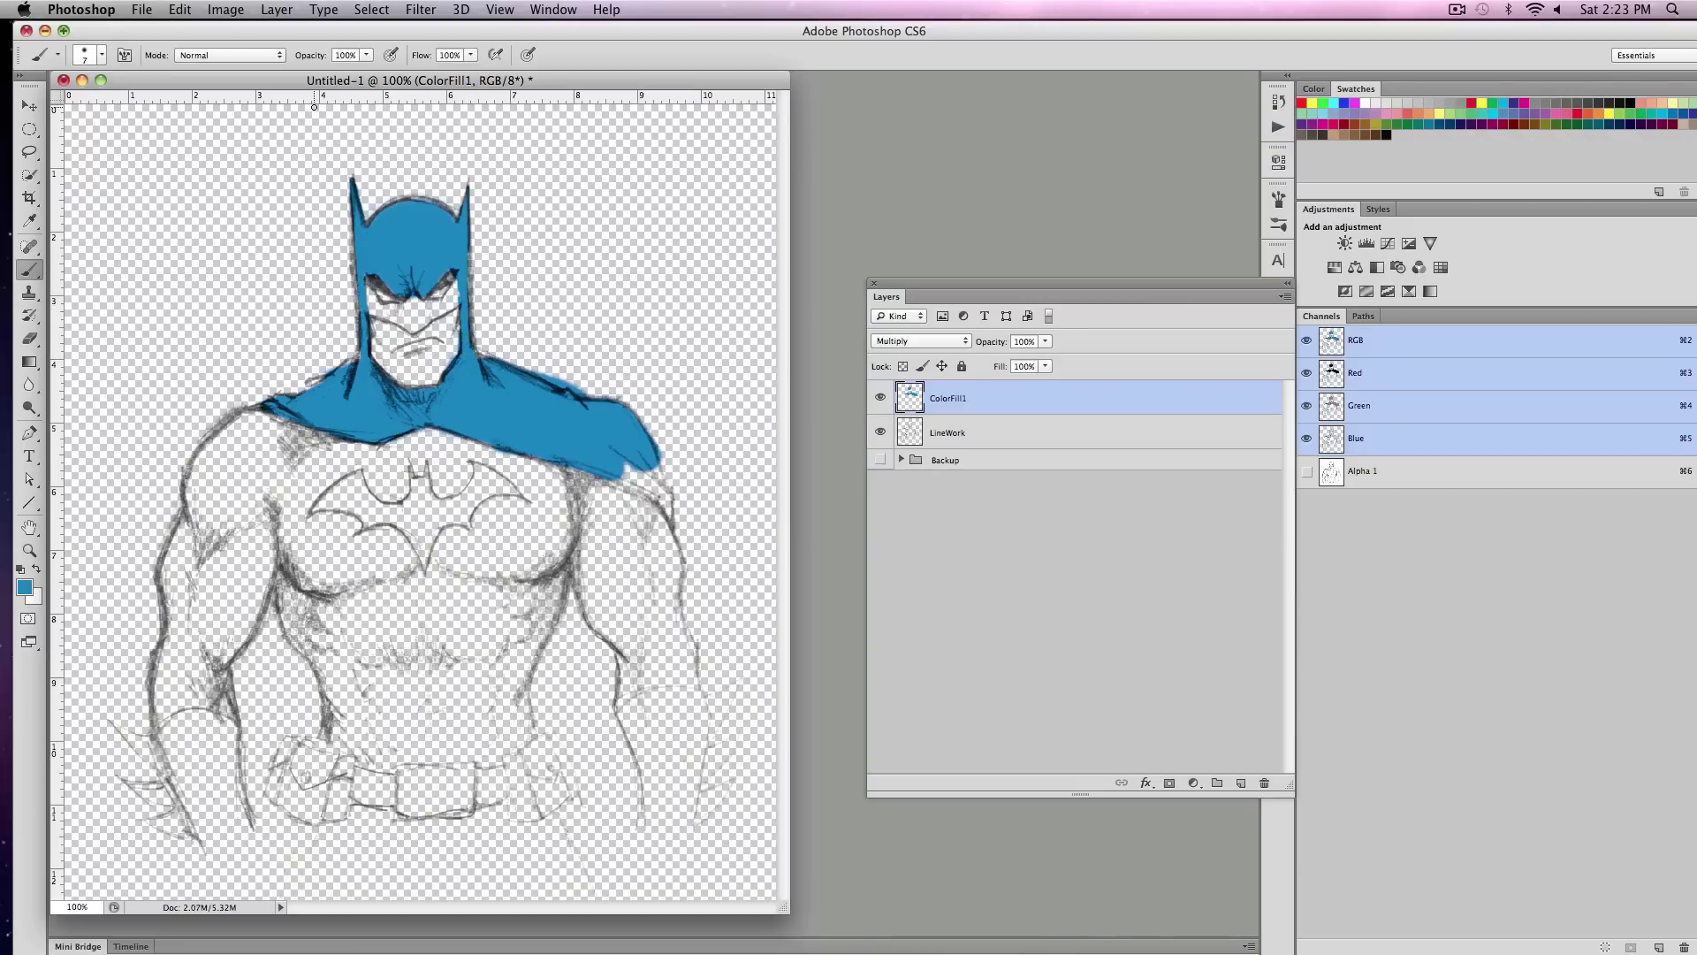
key(bracketright)
key(bracketright)
key(bracketright)
mouse_move(376, 310)
mouse_down()
mouse_move(417, 323)
mouse_move(420, 305)
mouse_up()
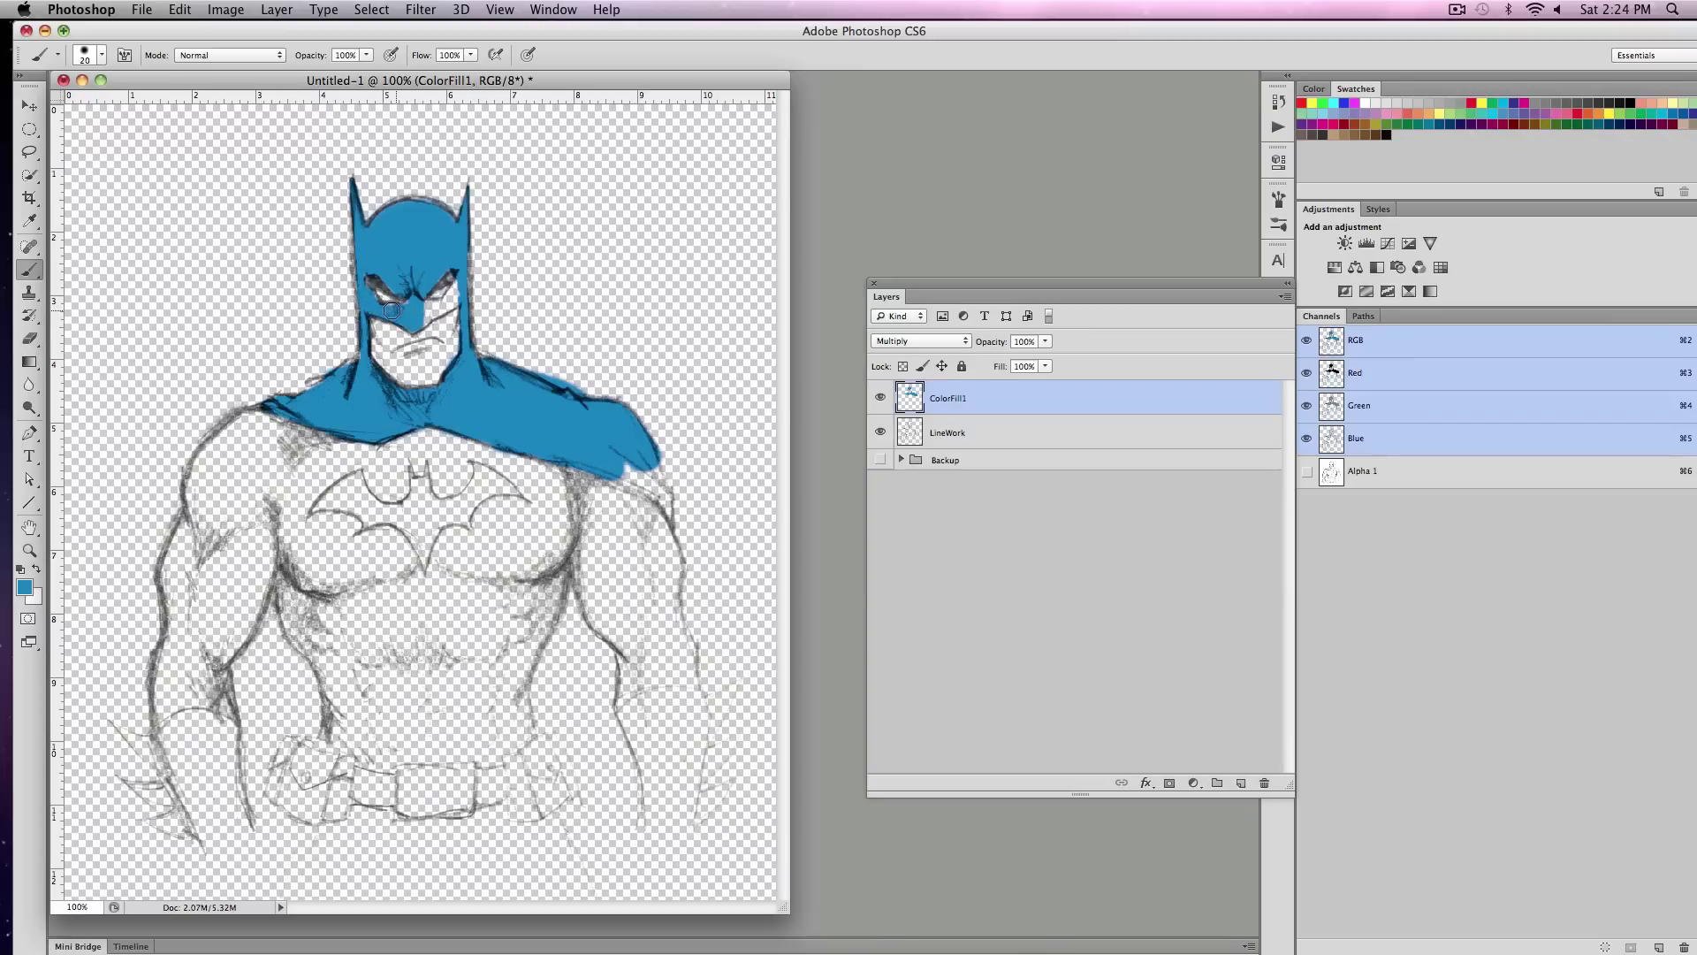
drag(426, 315, 460, 286)
drag(345, 375, 360, 360)
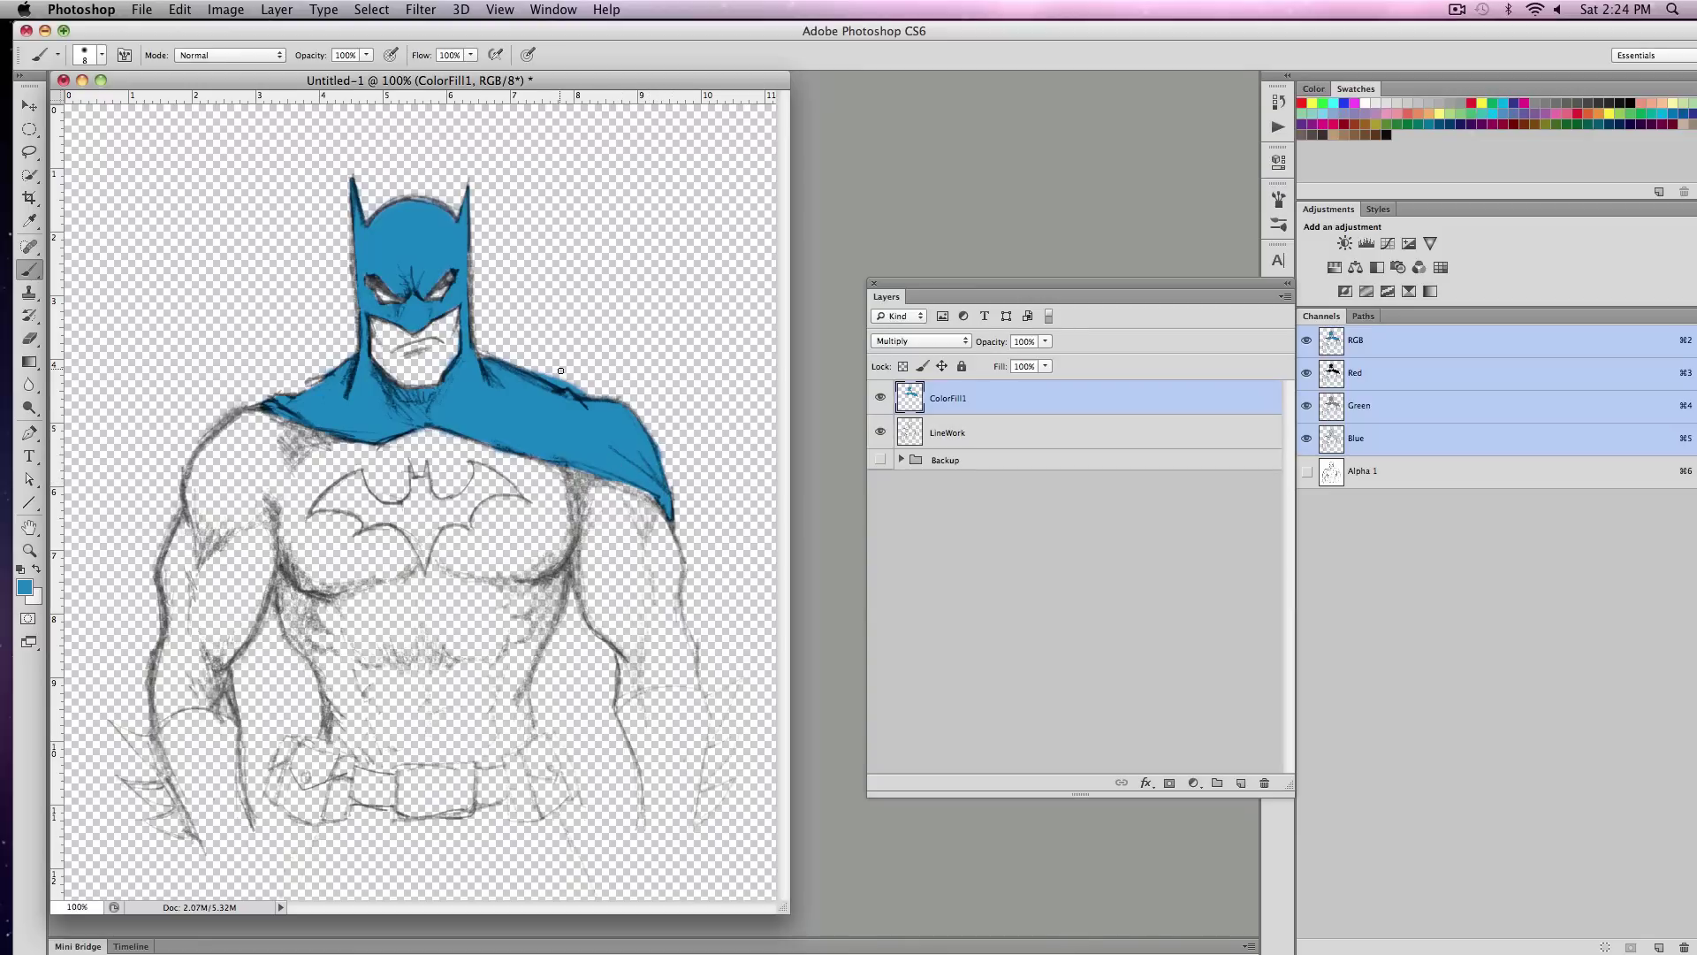
- Erase blue spill above the cape's shoulder and along its right edge with a smaller eraser
key(e)
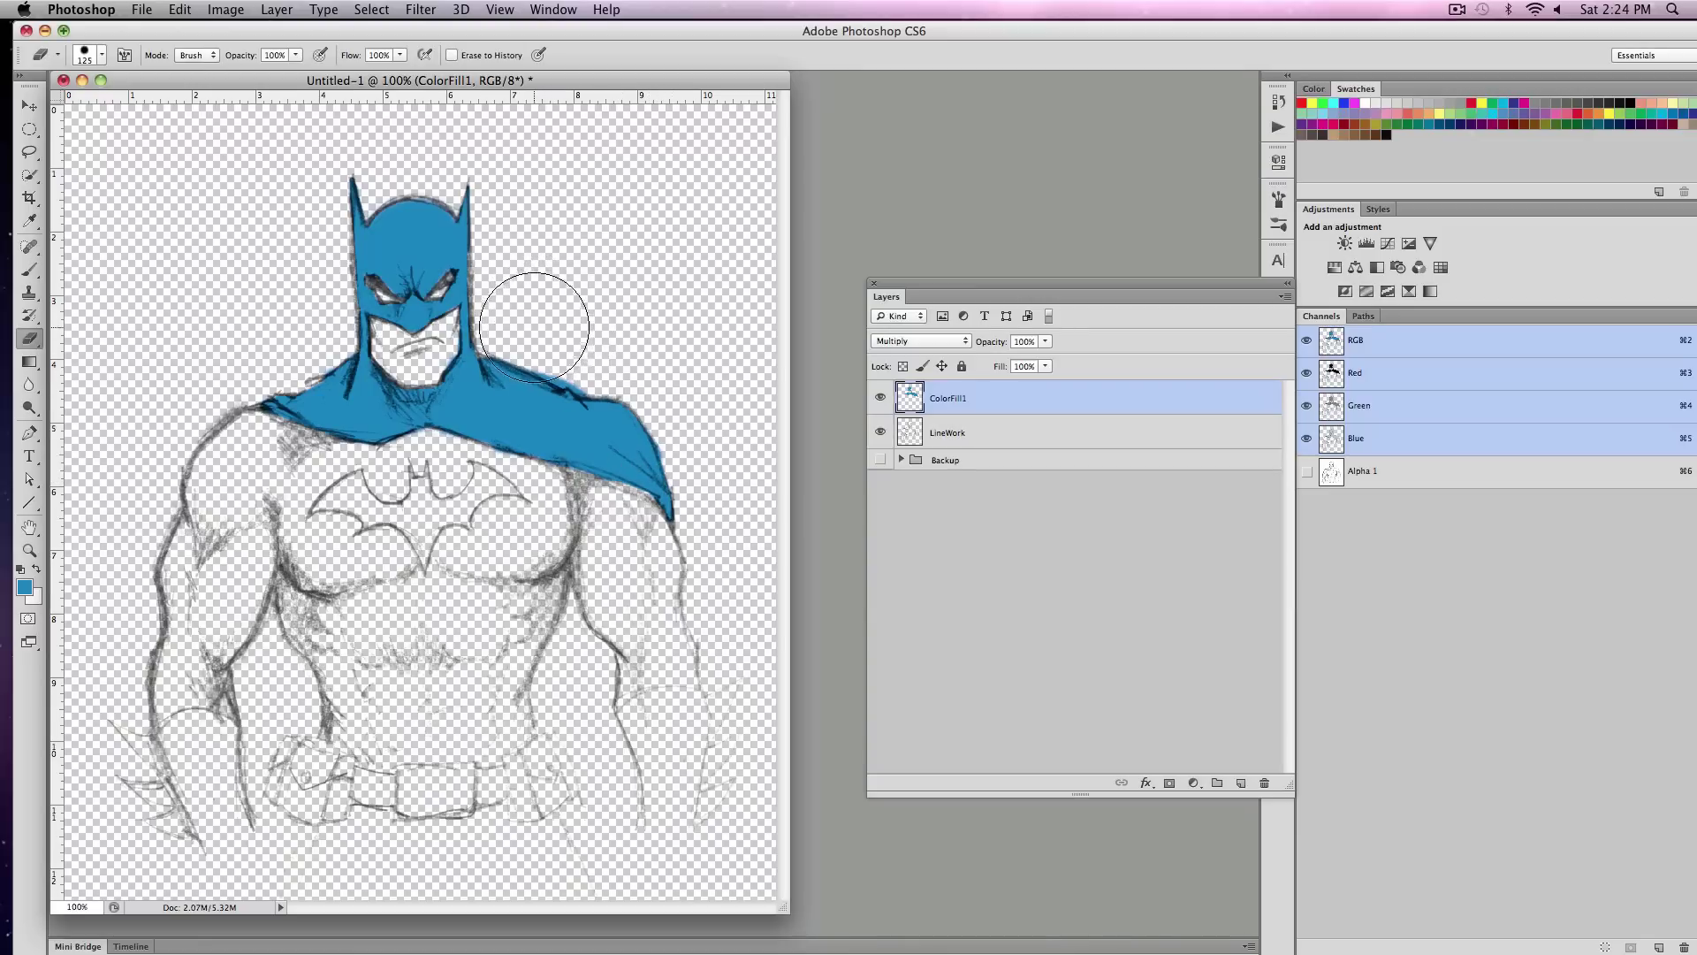
key(bracketleft)
drag(567, 375, 594, 379)
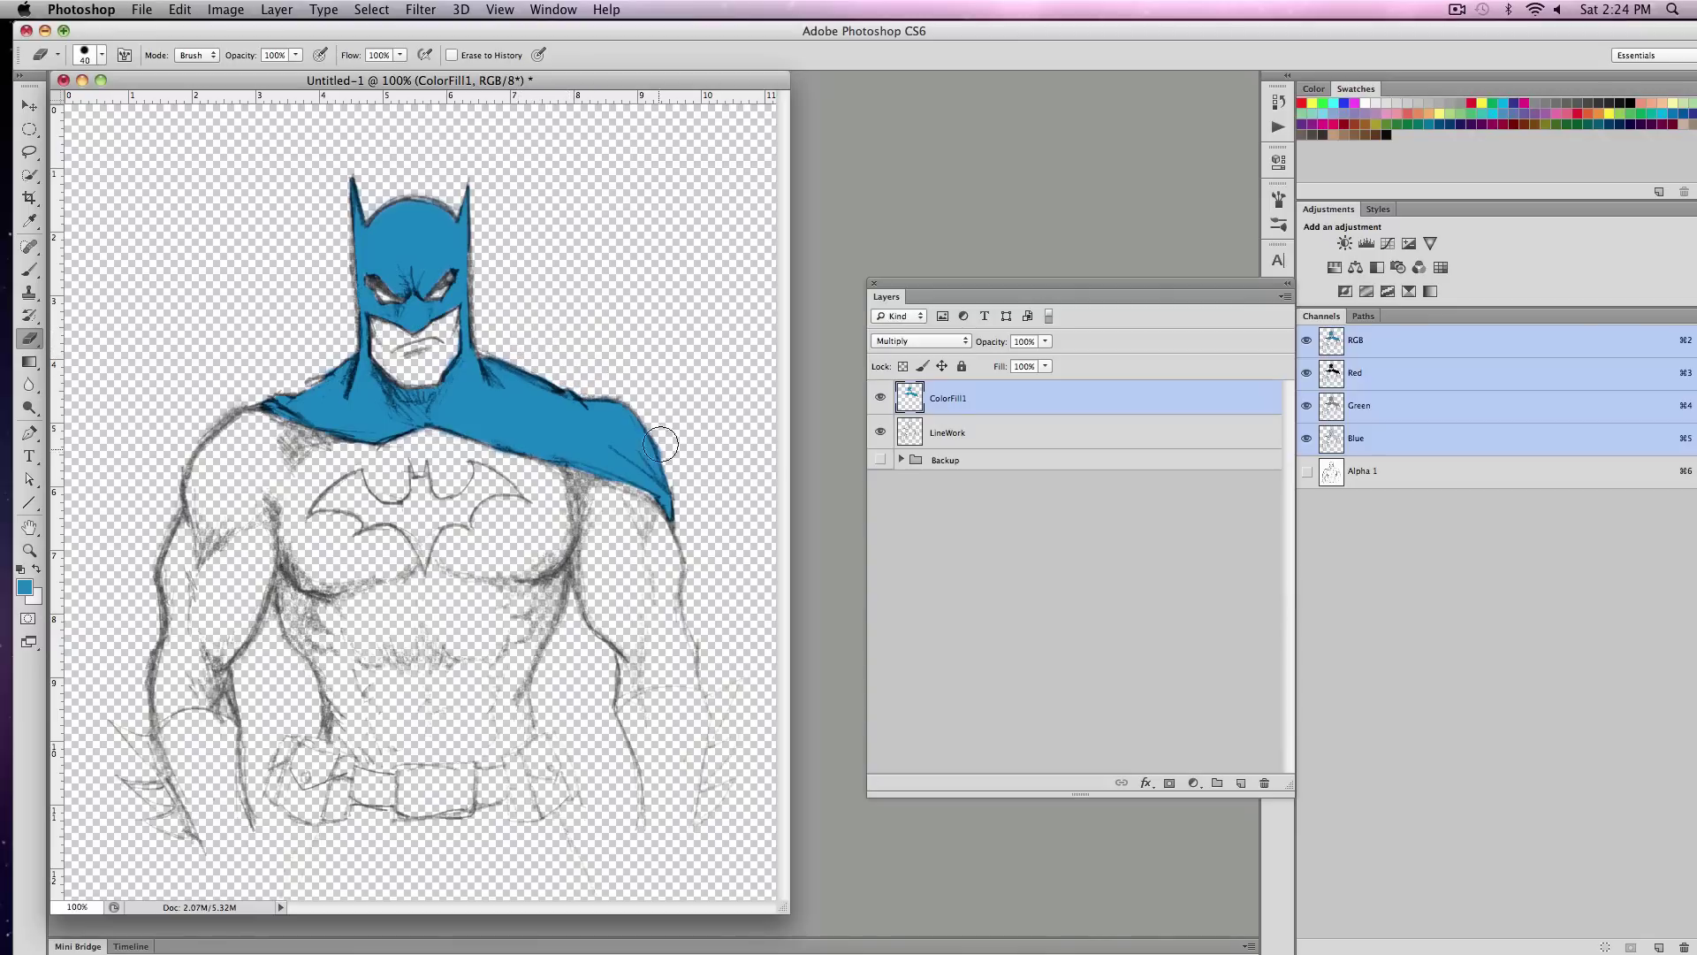
drag(670, 434, 695, 524)
key([)
key([)
key([)
- Add a new layer named Skin below ColorFill1 and set it to Multiply
click(1241, 783)
drag(968, 402, 972, 438)
double_click(943, 433)
text(Skin)
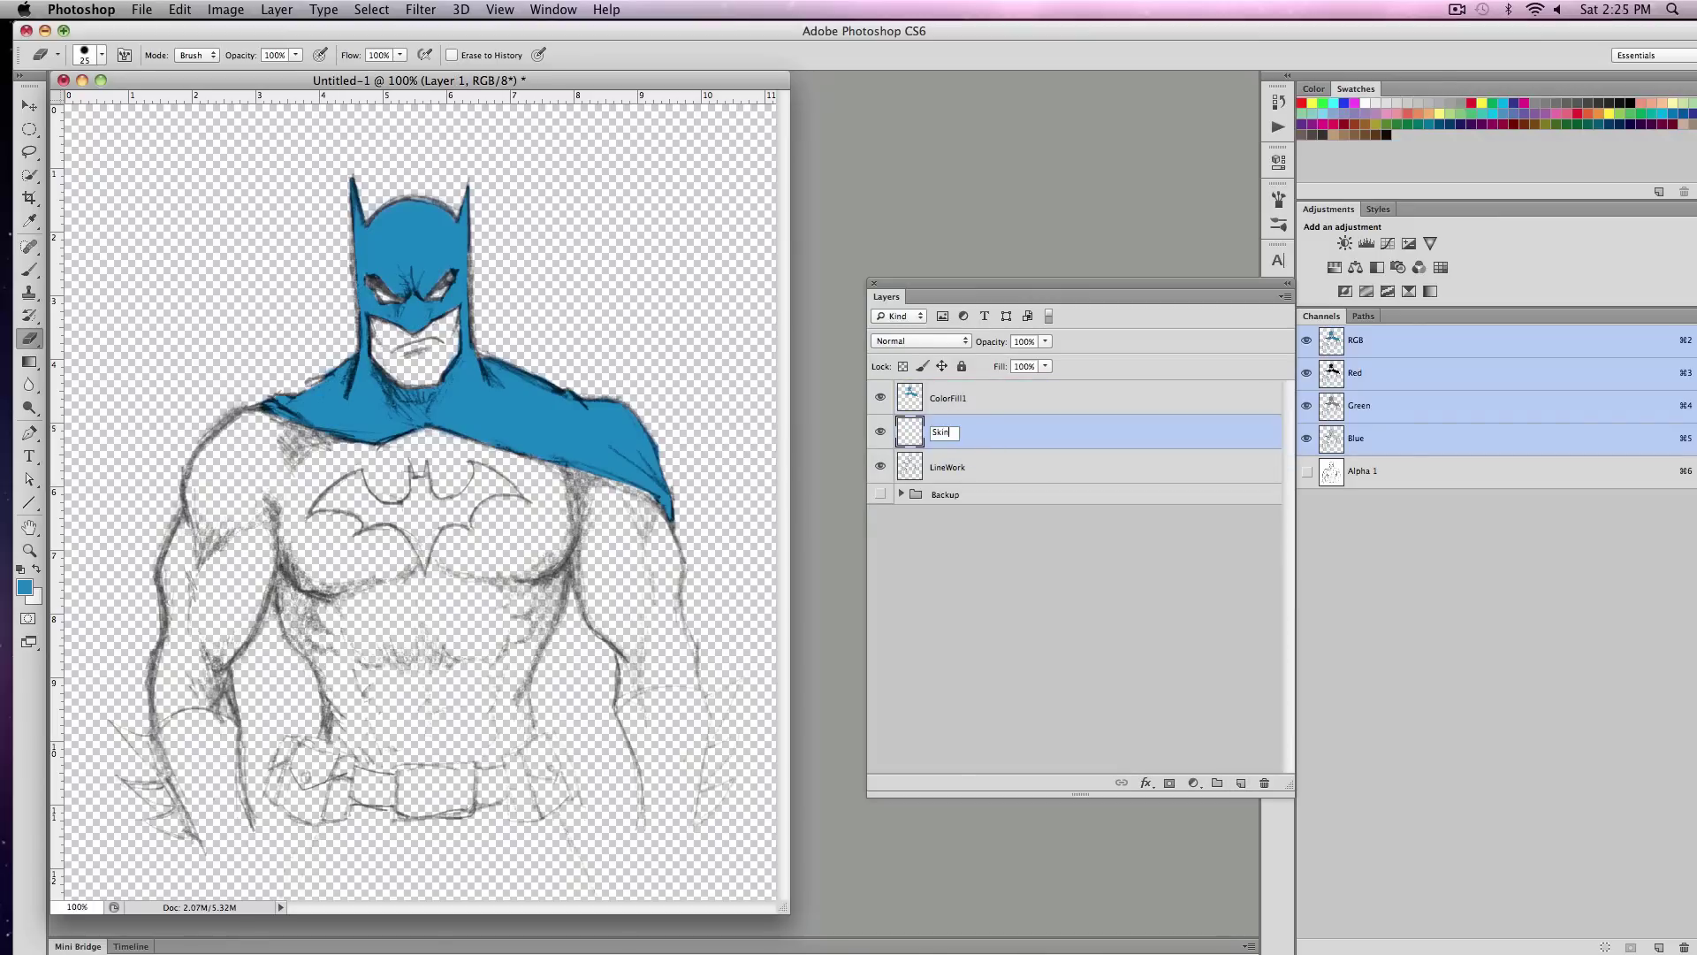
key(Return)
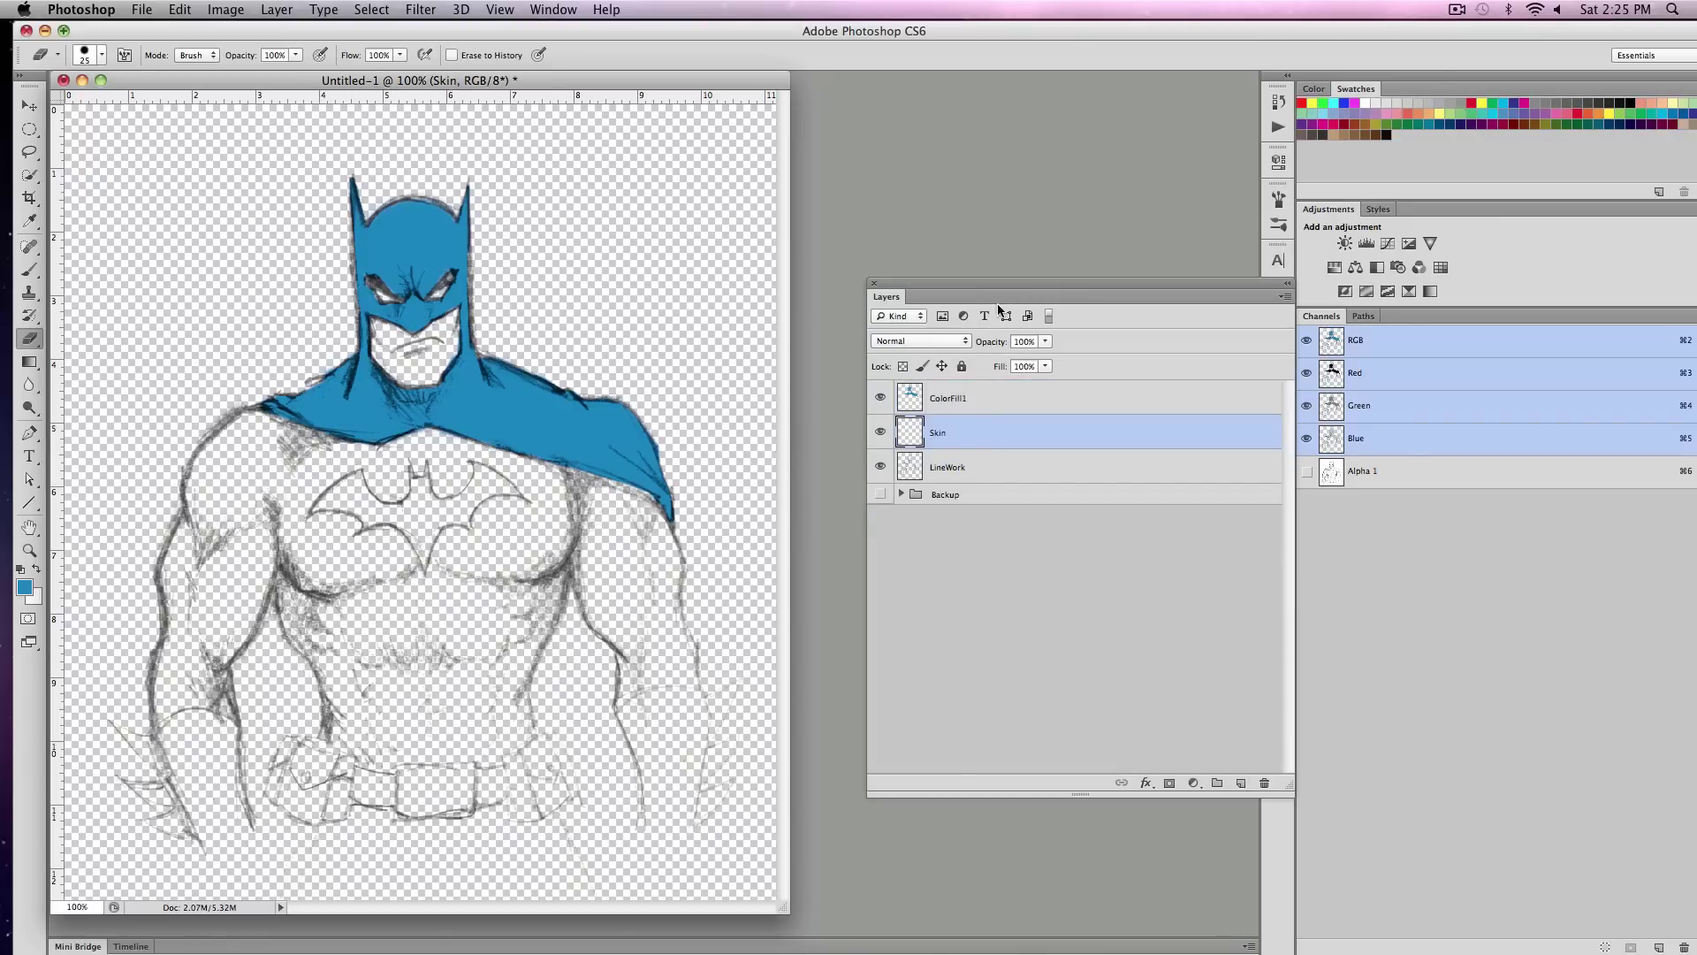
click(914, 346)
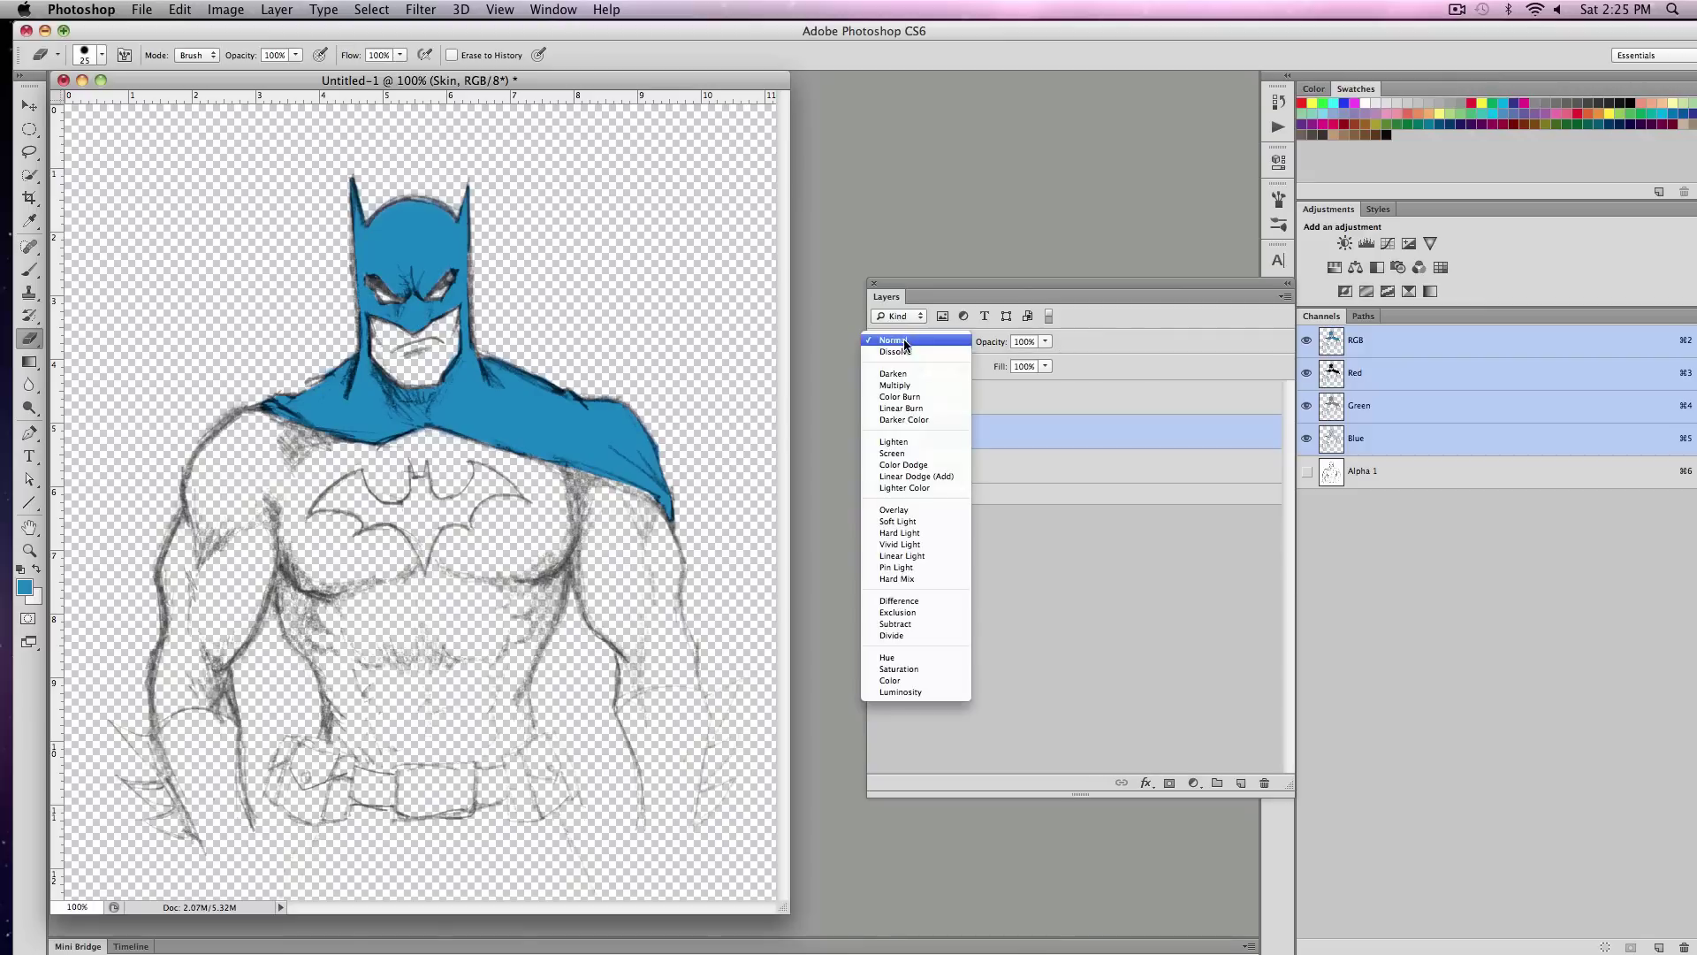
click(895, 385)
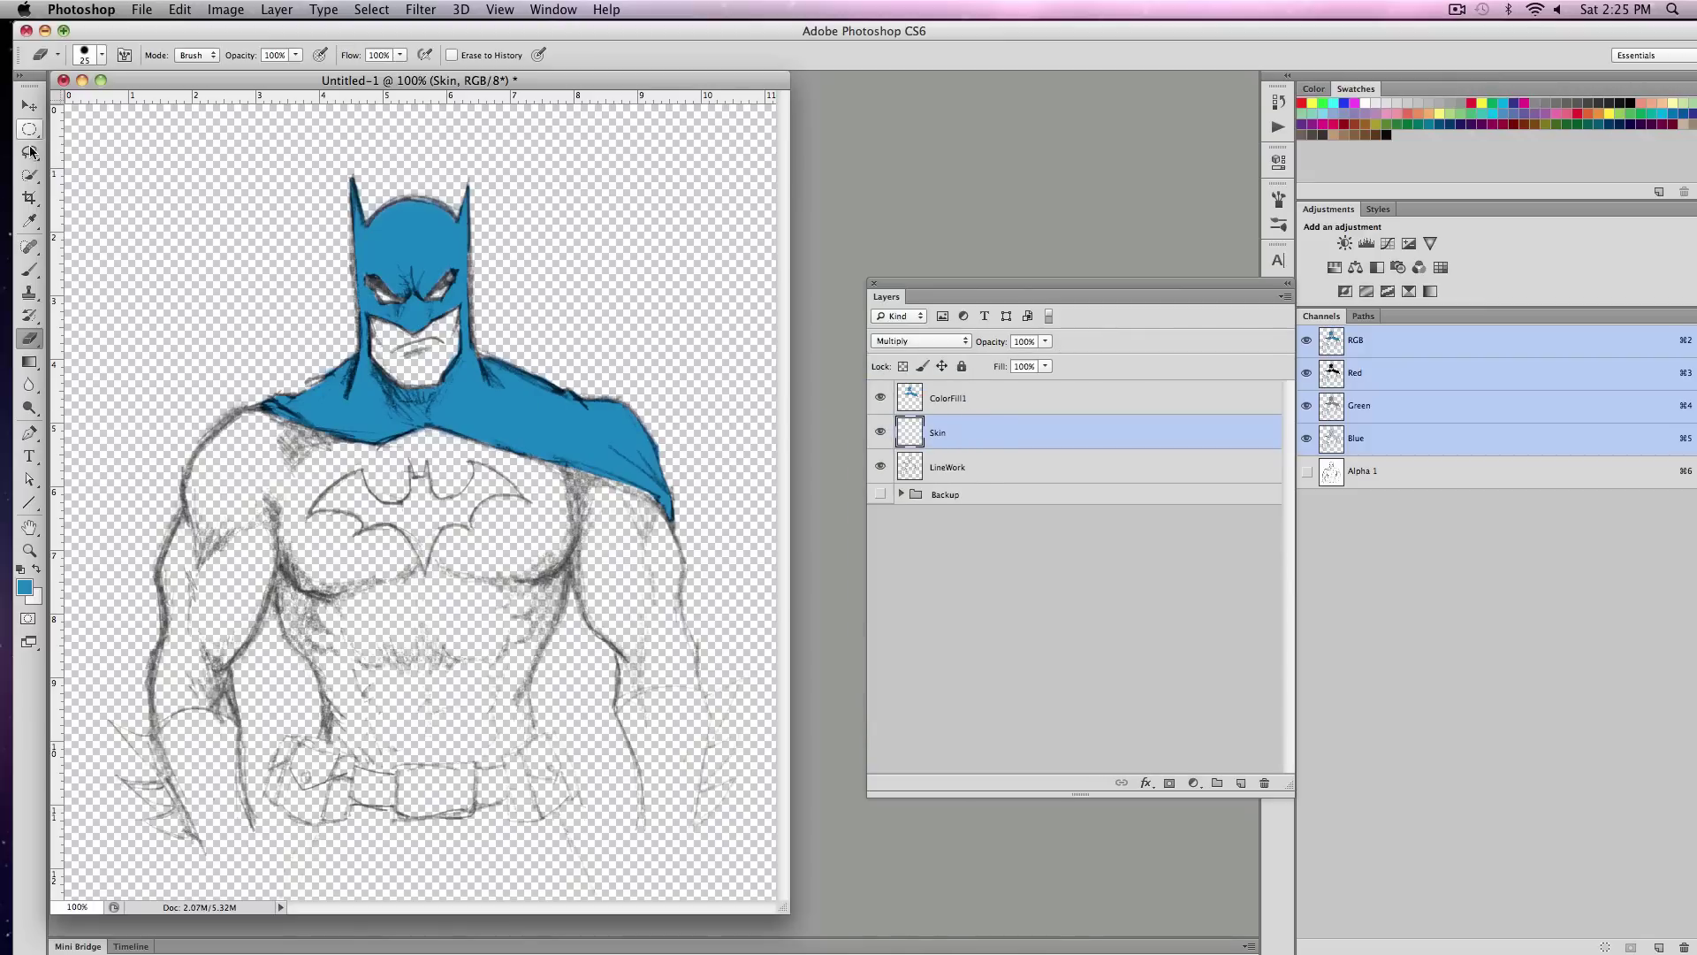
- Magic Wand-select Batman's face area from LineWork, then make Skin active again
drag(34, 176, 78, 188)
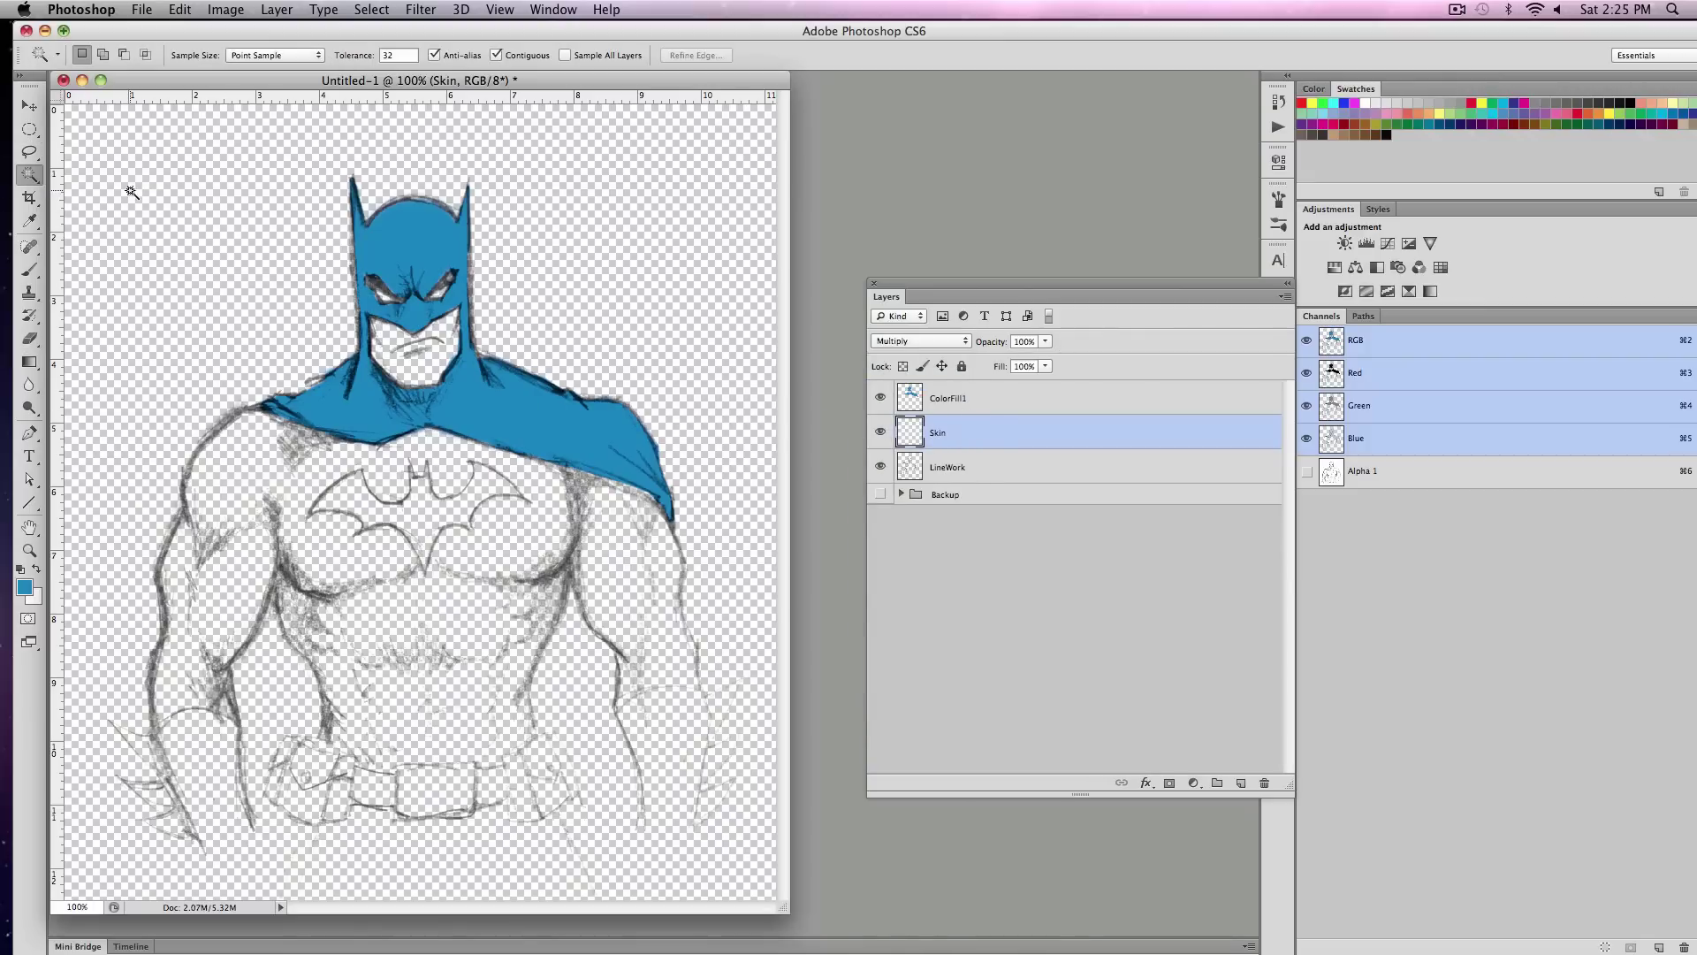
click(430, 355)
click(972, 466)
click(421, 367)
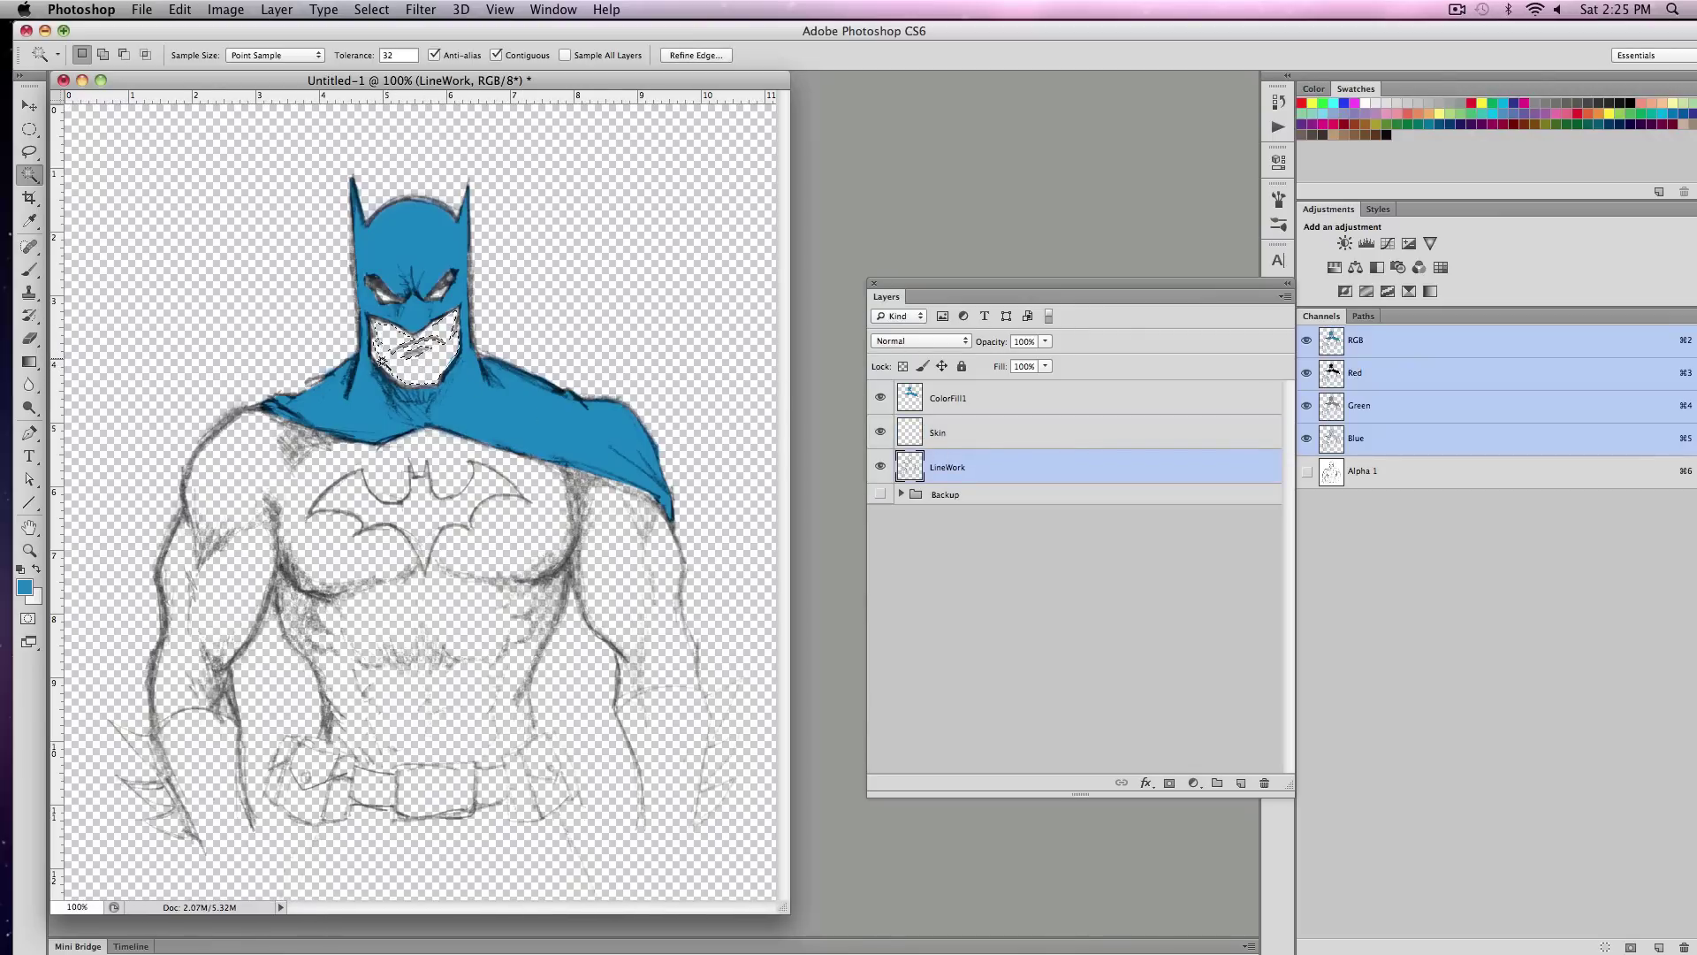
click(412, 356)
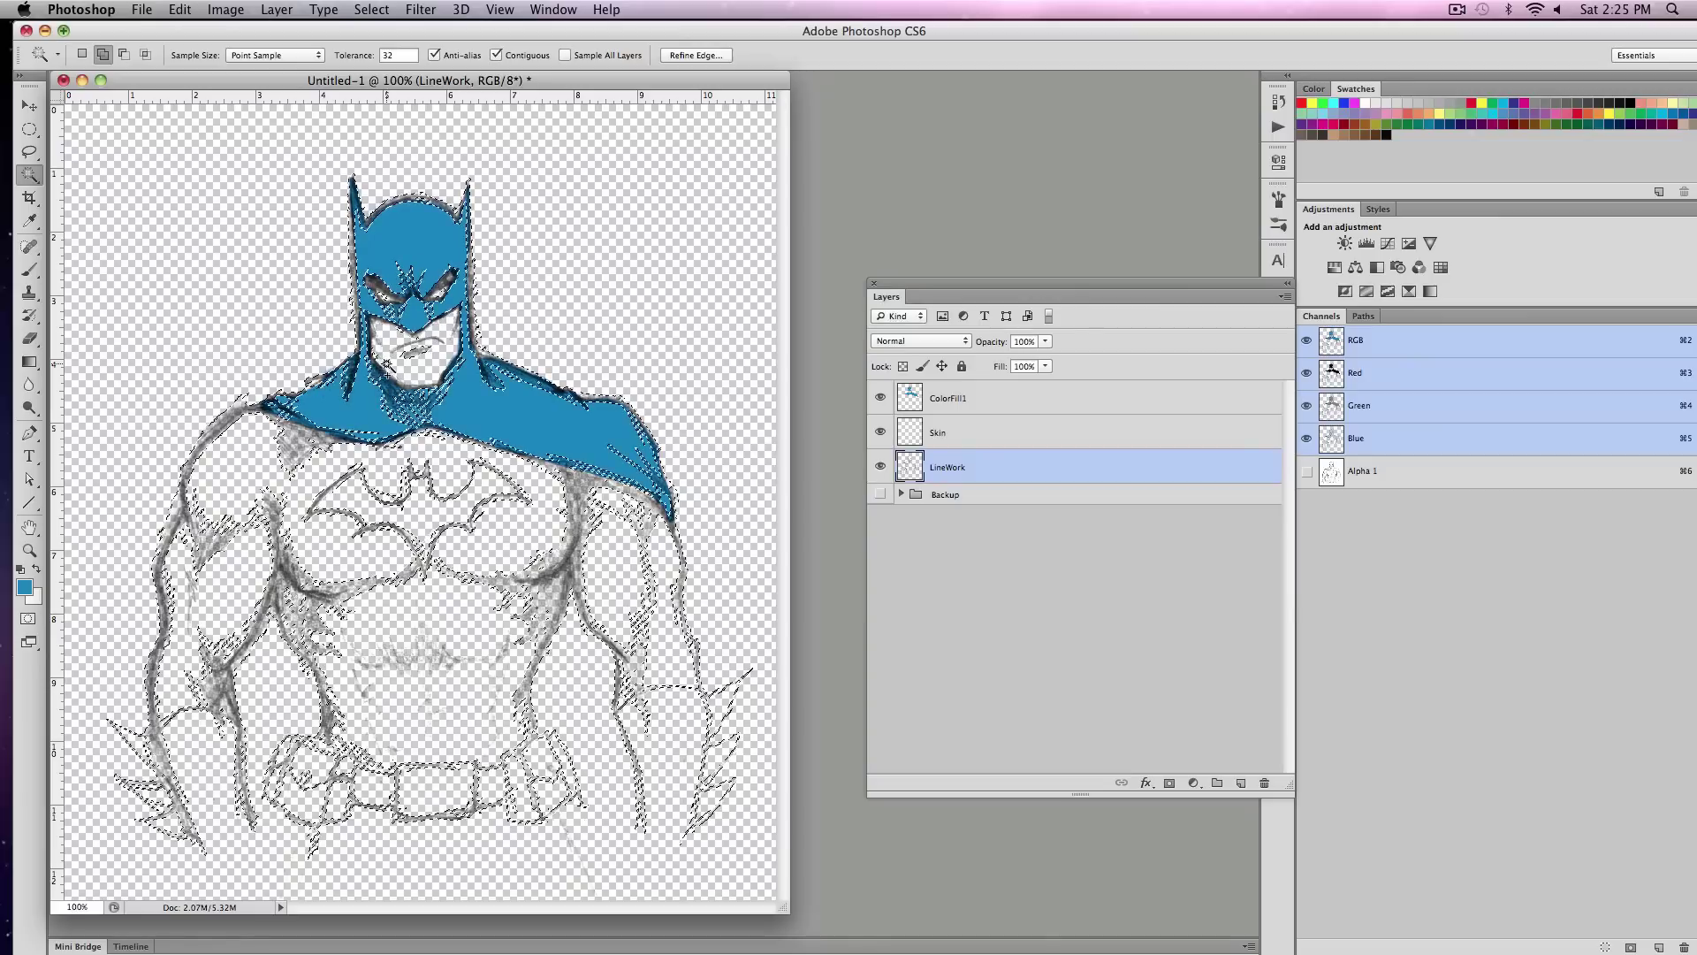
key(super+d)
click(410, 370)
click(932, 431)
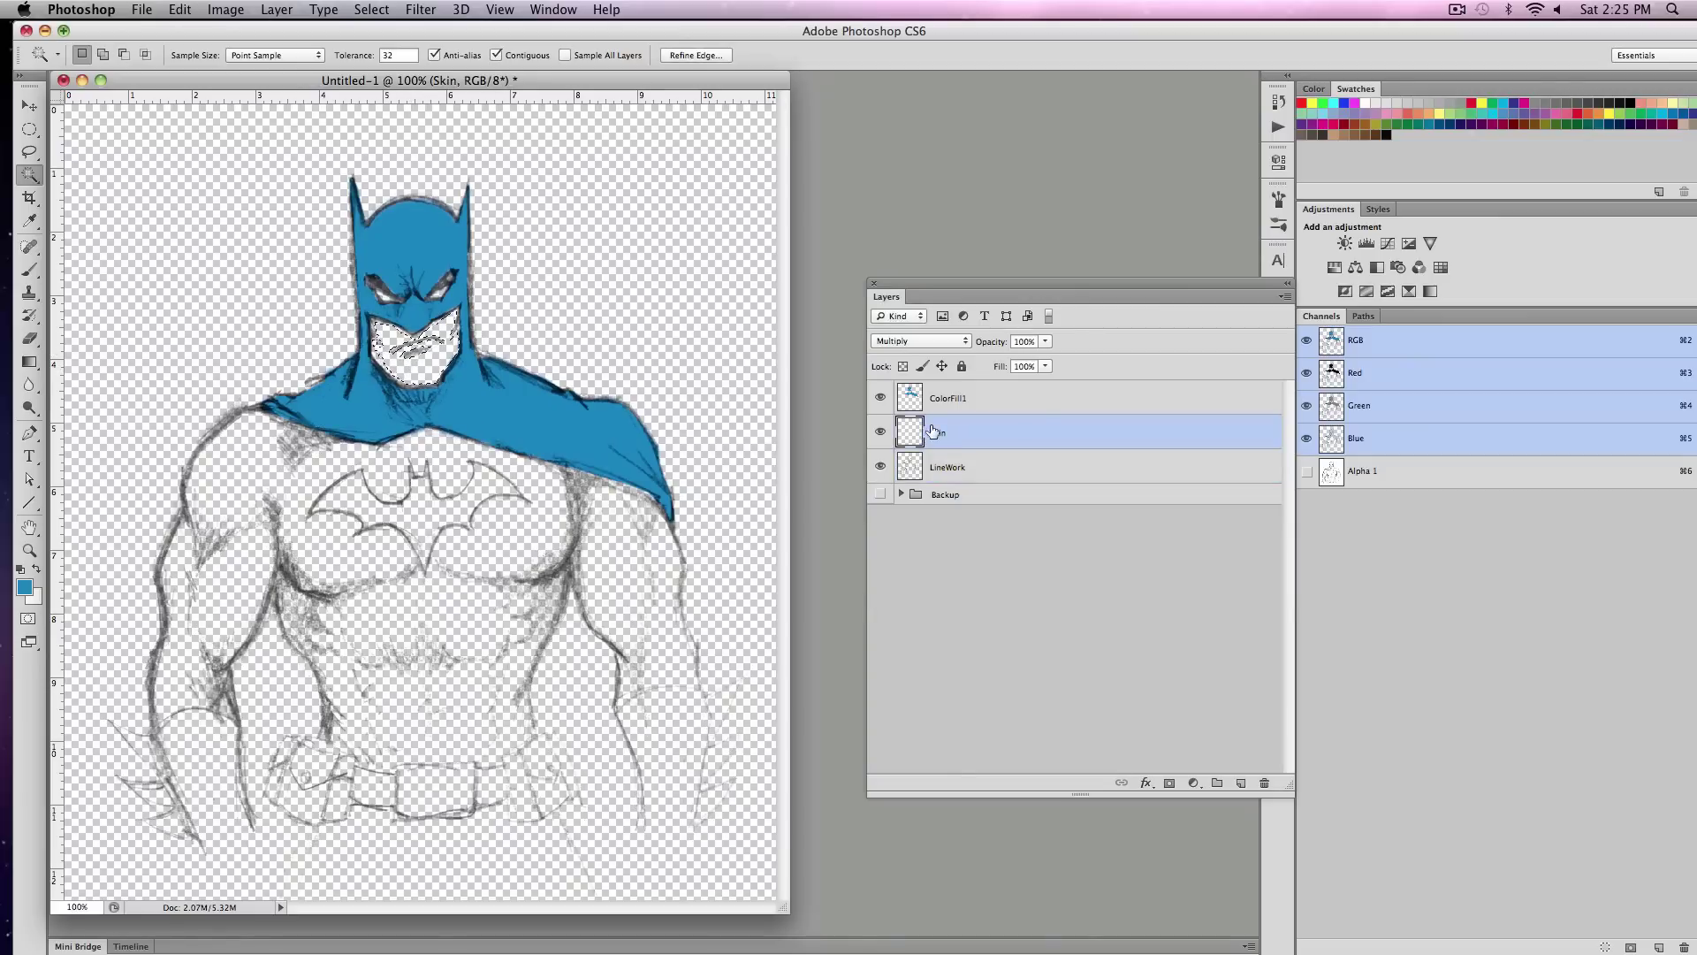
- Set the foreground colour to a pale beige skin tone in the Color Picker
key(b)
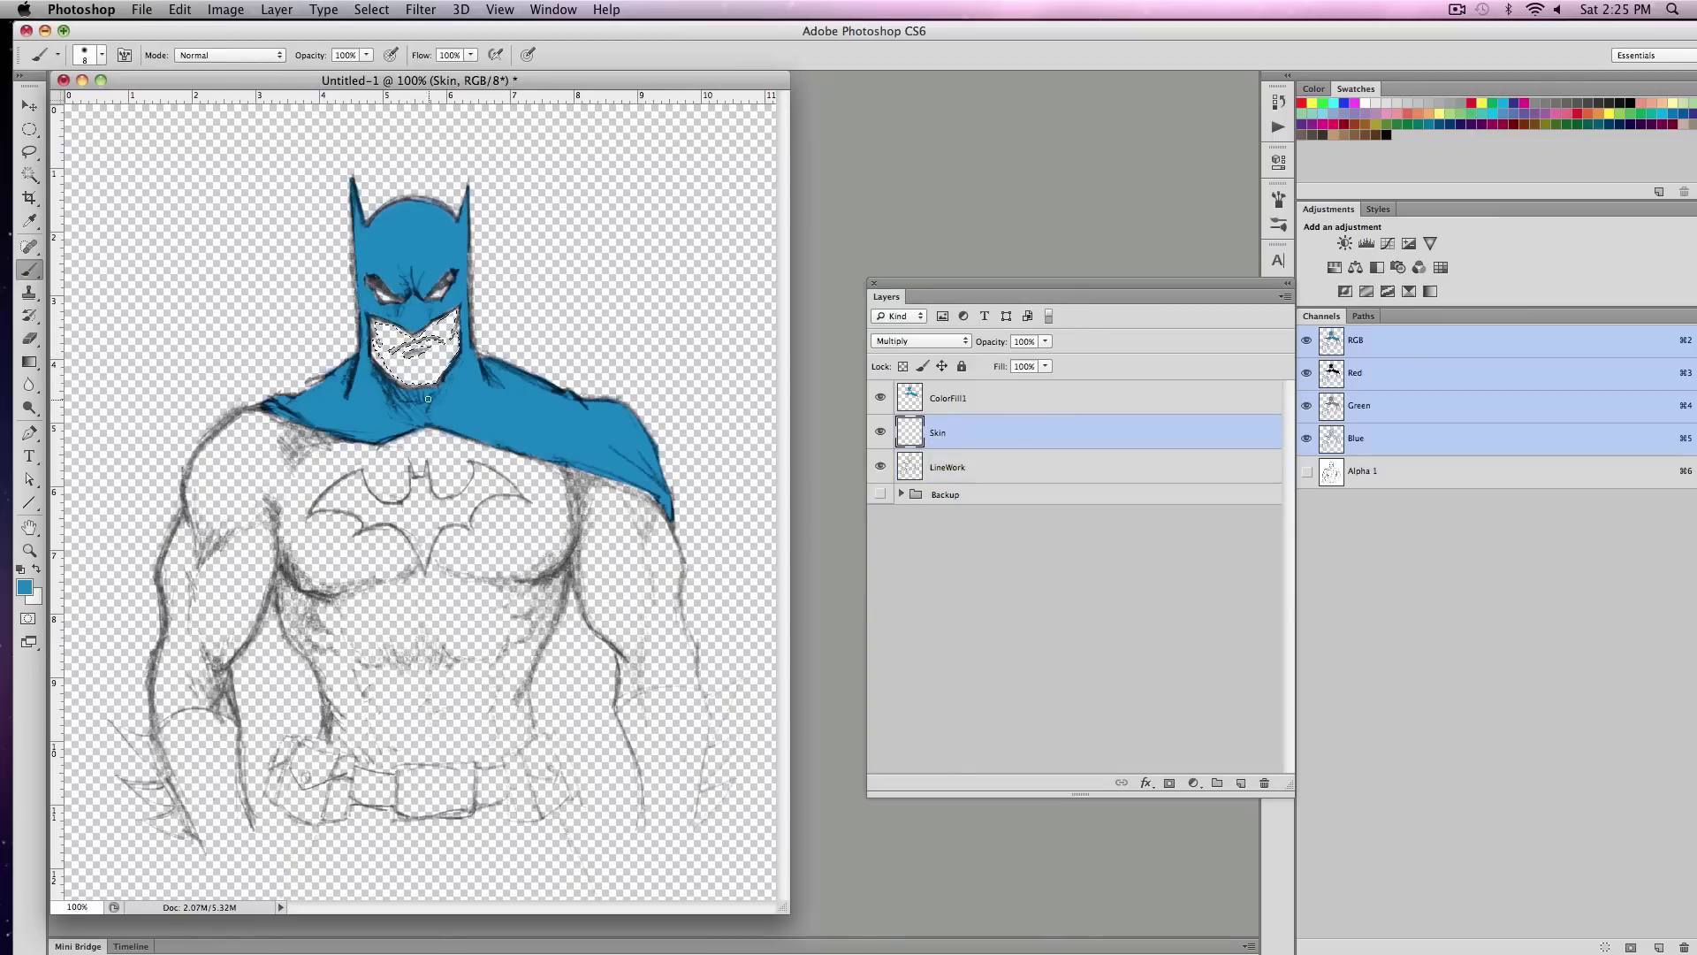
click(25, 588)
drag(857, 431, 869, 480)
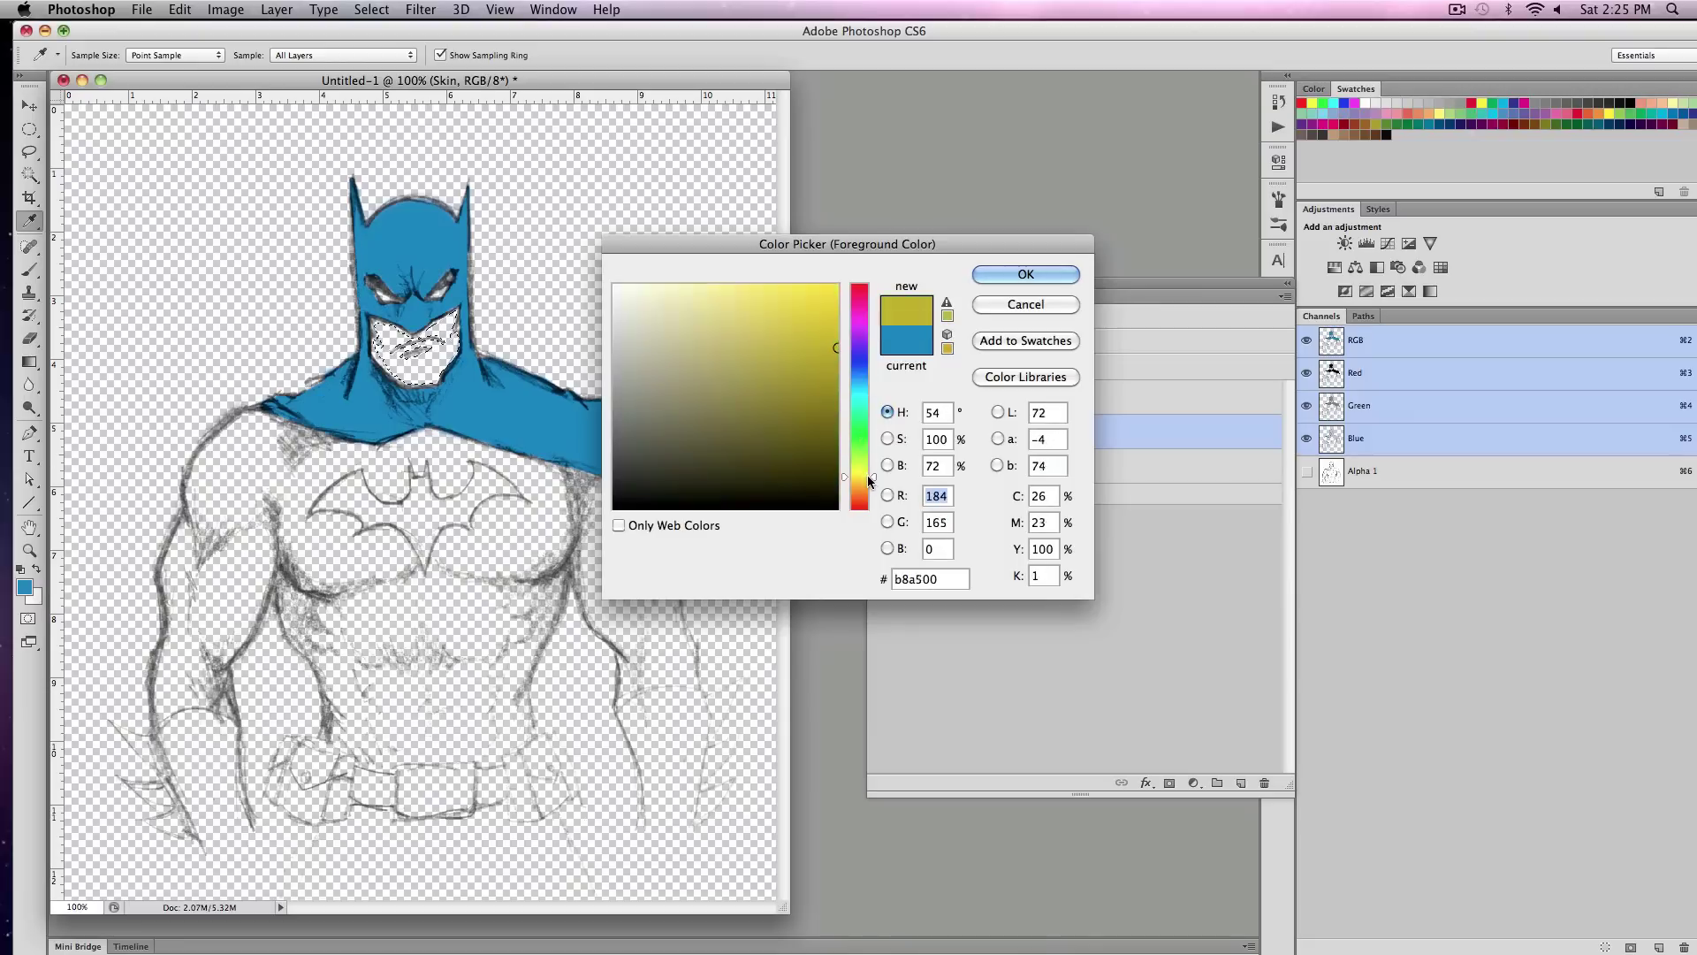
drag(717, 321, 695, 355)
drag(863, 471, 868, 484)
drag(703, 329, 671, 311)
click(1017, 275)
- Brush the skin tone into the selected lower face, then deselect
key(b)
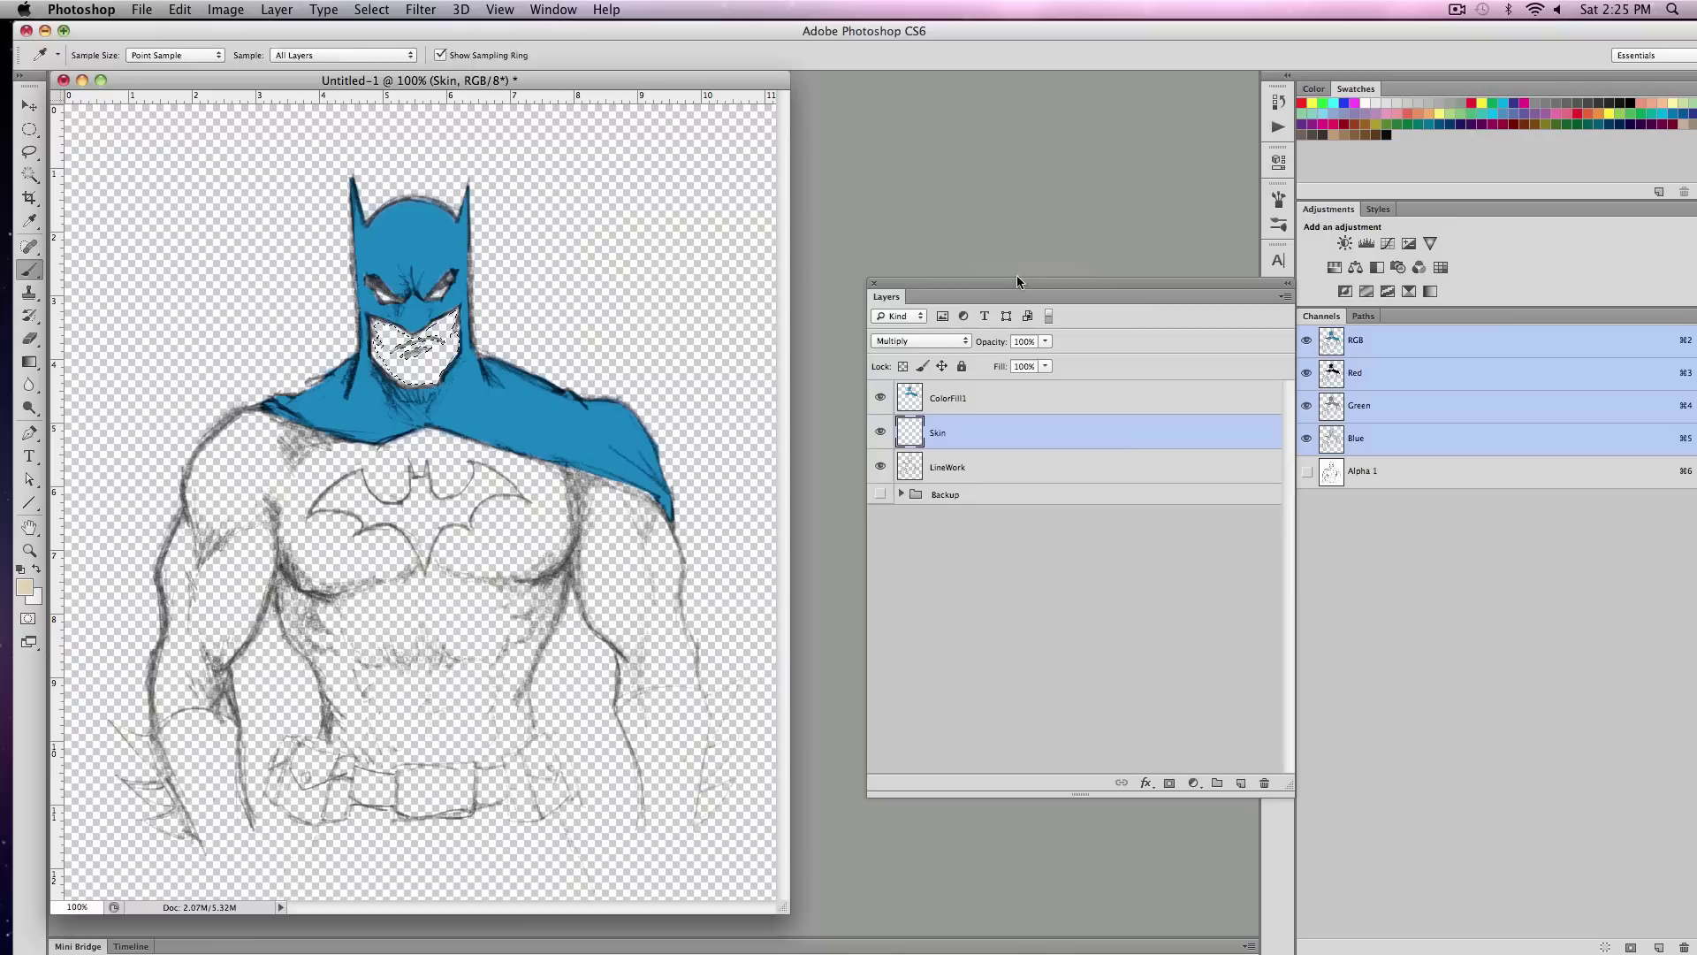
key(bracketright)
key(bracketright)
key(bracketright)
key(bracketright)
key(bracketright)
key(bracketright)
key(bracketright)
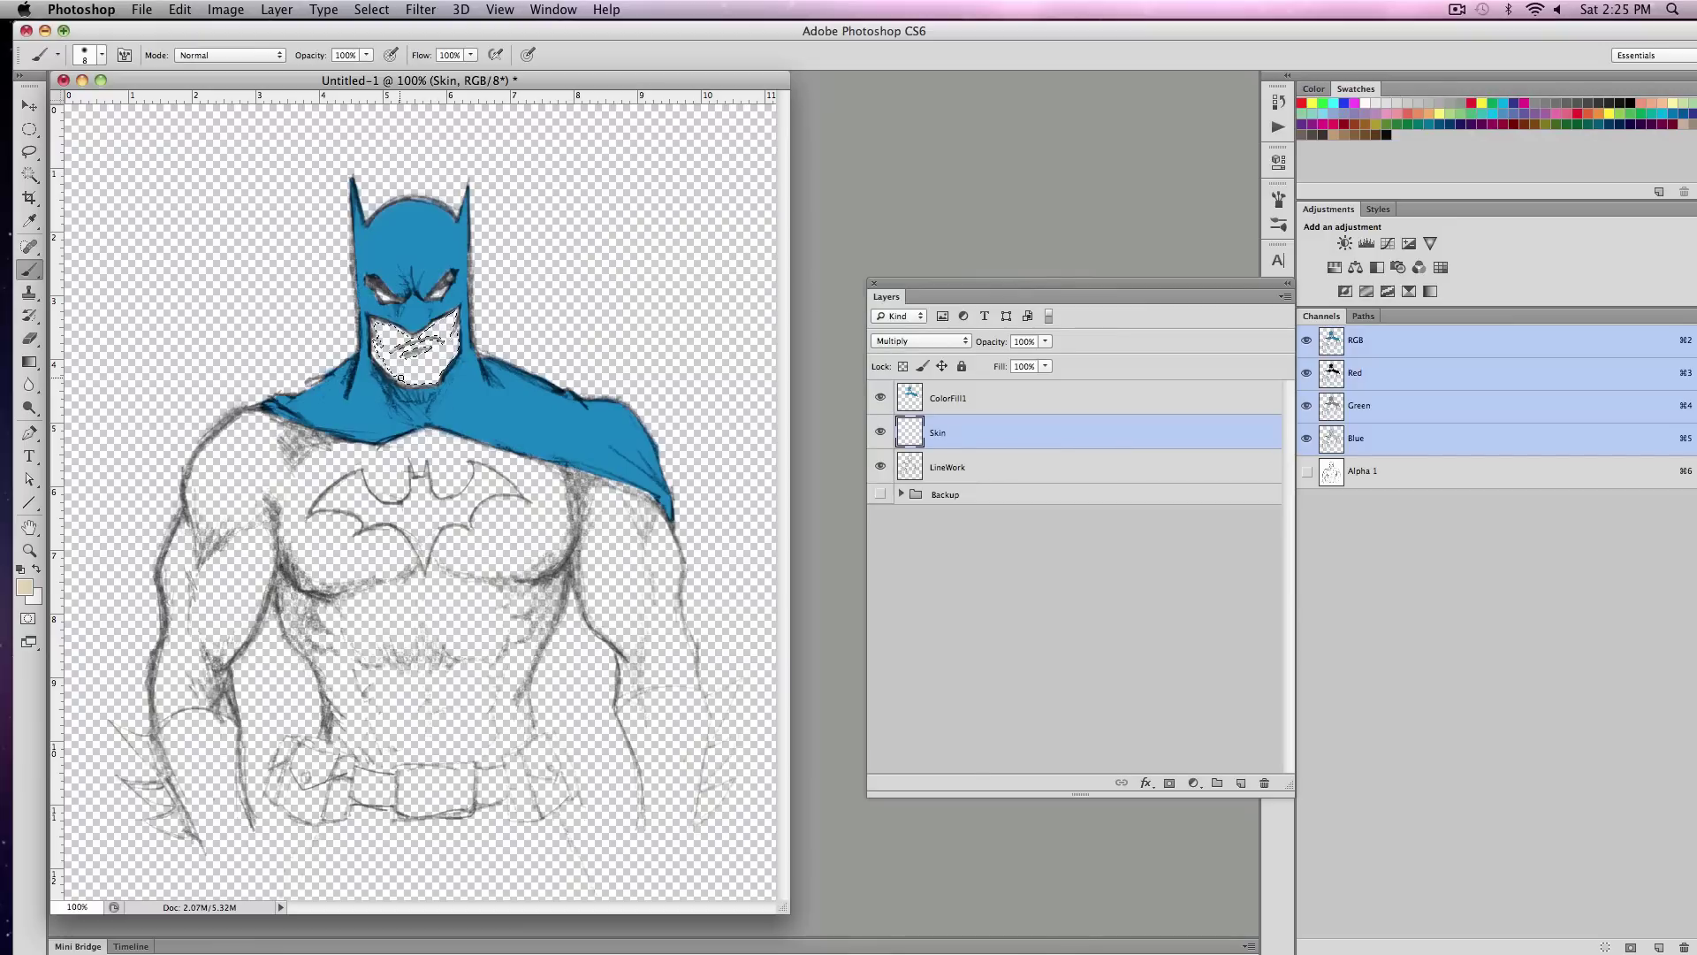
mouse_move(382, 343)
mouse_down()
mouse_move(443, 354)
mouse_move(410, 342)
mouse_move(429, 322)
mouse_move(381, 337)
mouse_up()
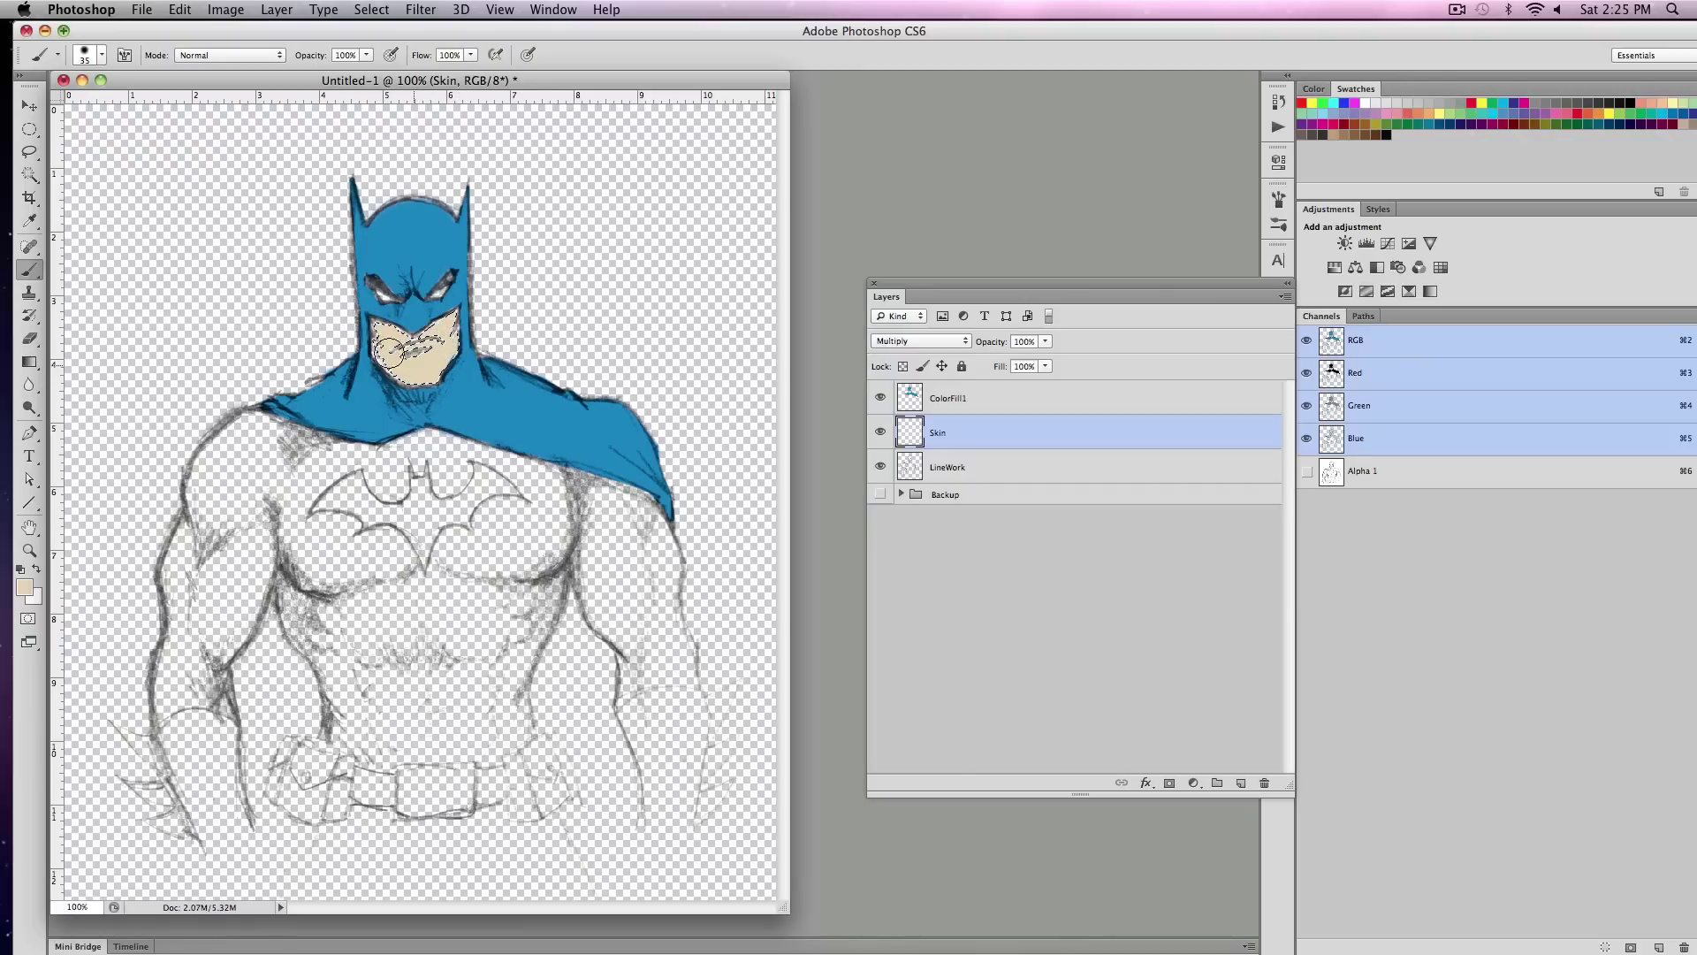
key(super+d)
- At 300% zoom, touch up the face's left edge, mouth lines and upper-left cheek with skin tone
key(z)
click(535, 400)
mouse_move(711, 551)
mouse_down()
mouse_move(335, 452)
mouse_move(370, 442)
mouse_up()
key(b)
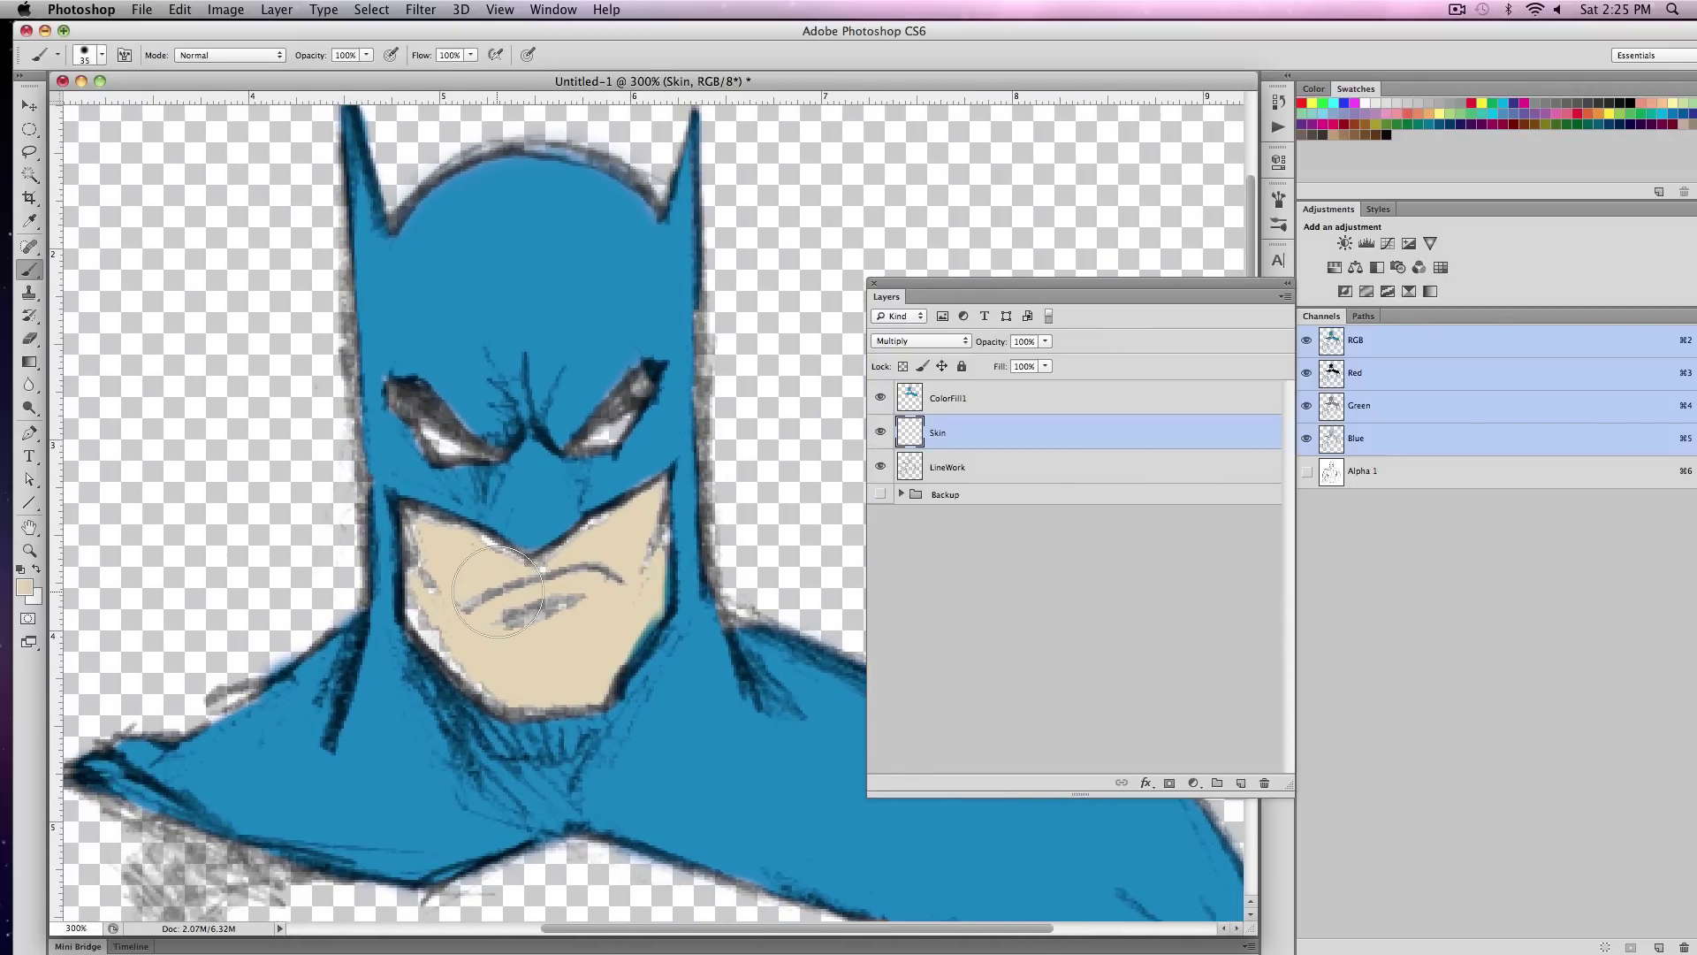
key(bracketleft)
key(bracketleft)
key(bracketleft)
key(bracketleft)
key(bracketleft)
mouse_move(415, 526)
mouse_down()
mouse_move(436, 586)
mouse_move(420, 555)
mouse_move(419, 620)
mouse_move(480, 670)
mouse_up()
mouse_move(530, 617)
mouse_down()
mouse_move(489, 632)
mouse_move(598, 601)
mouse_move(466, 602)
mouse_move(597, 570)
mouse_move(472, 600)
mouse_move(606, 528)
mouse_move(584, 543)
mouse_move(607, 531)
mouse_move(634, 572)
mouse_move(657, 514)
mouse_move(663, 588)
mouse_up()
drag(407, 519, 454, 534)
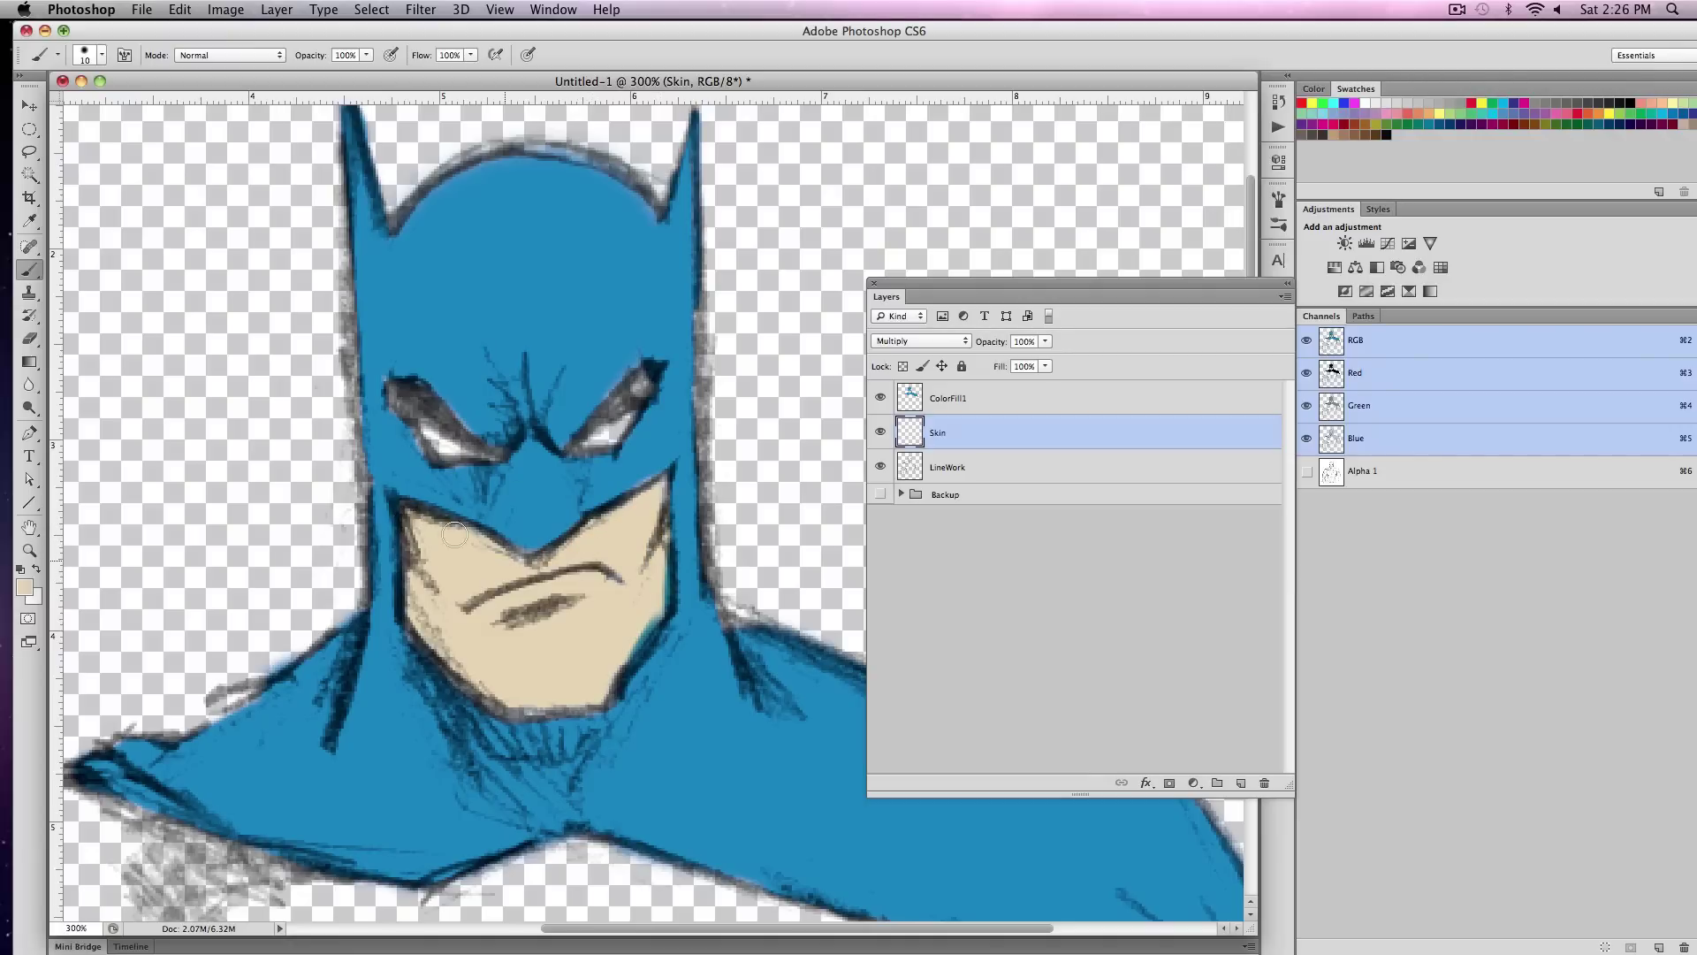
- Try Color Burn, Darker Color, Soft Light and Overlay on Skin, then return to Multiply
click(936, 347)
click(938, 352)
click(936, 340)
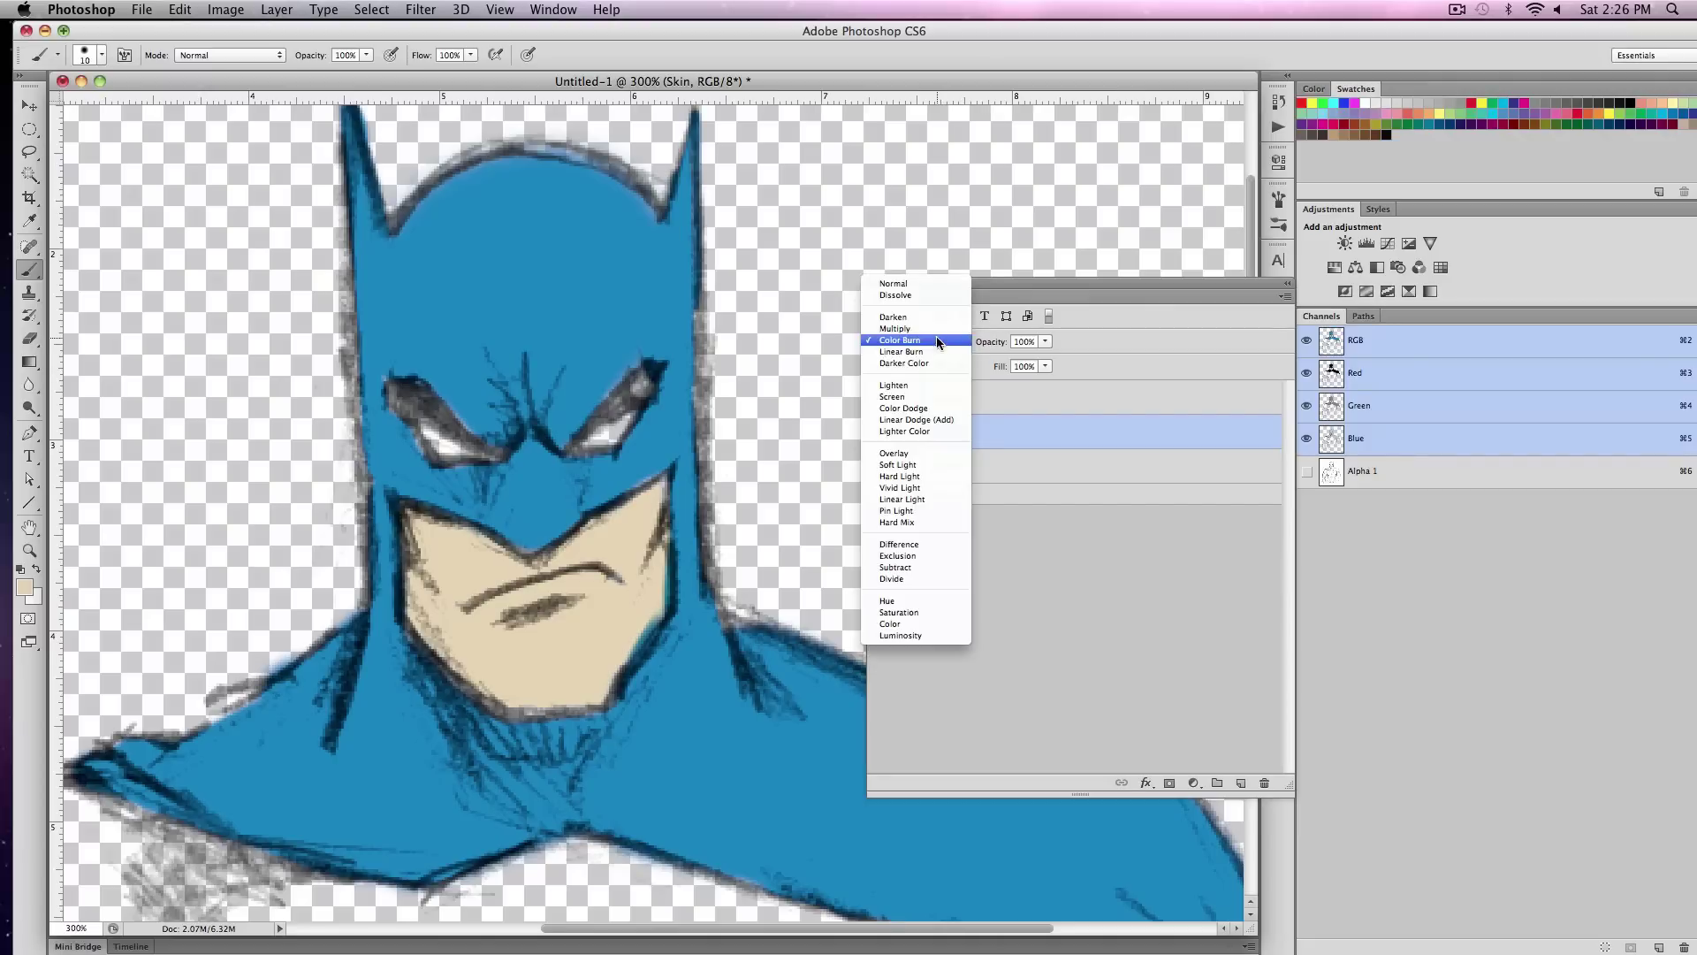
click(927, 361)
click(930, 338)
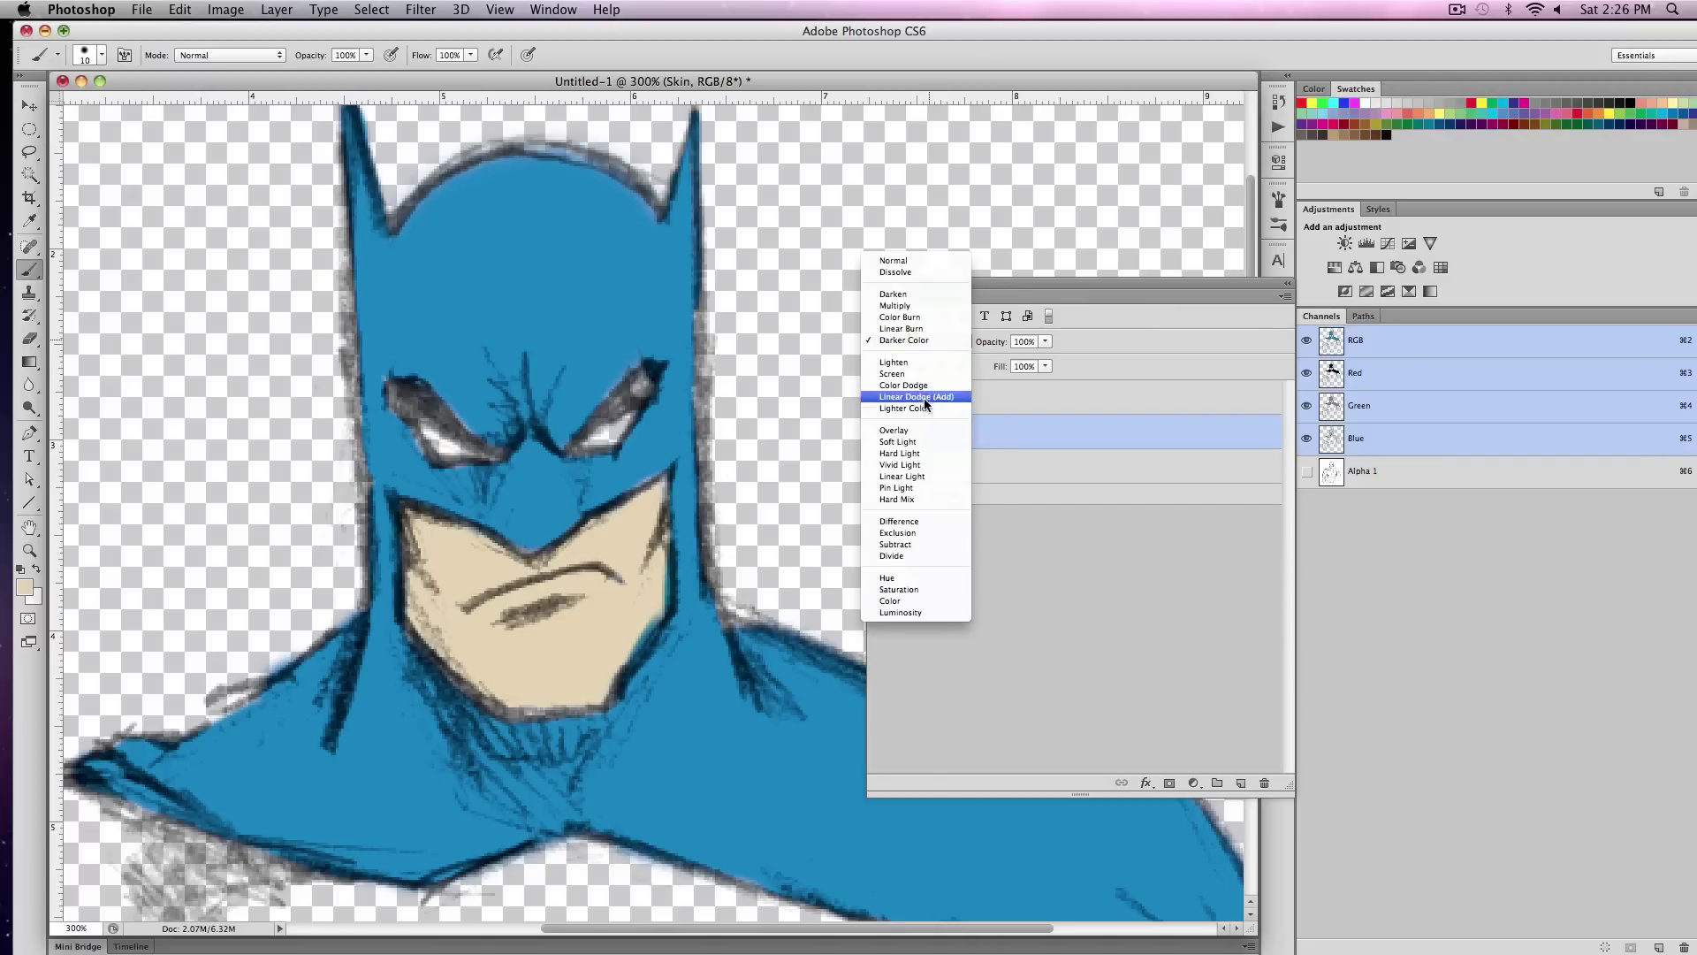
click(920, 442)
click(923, 340)
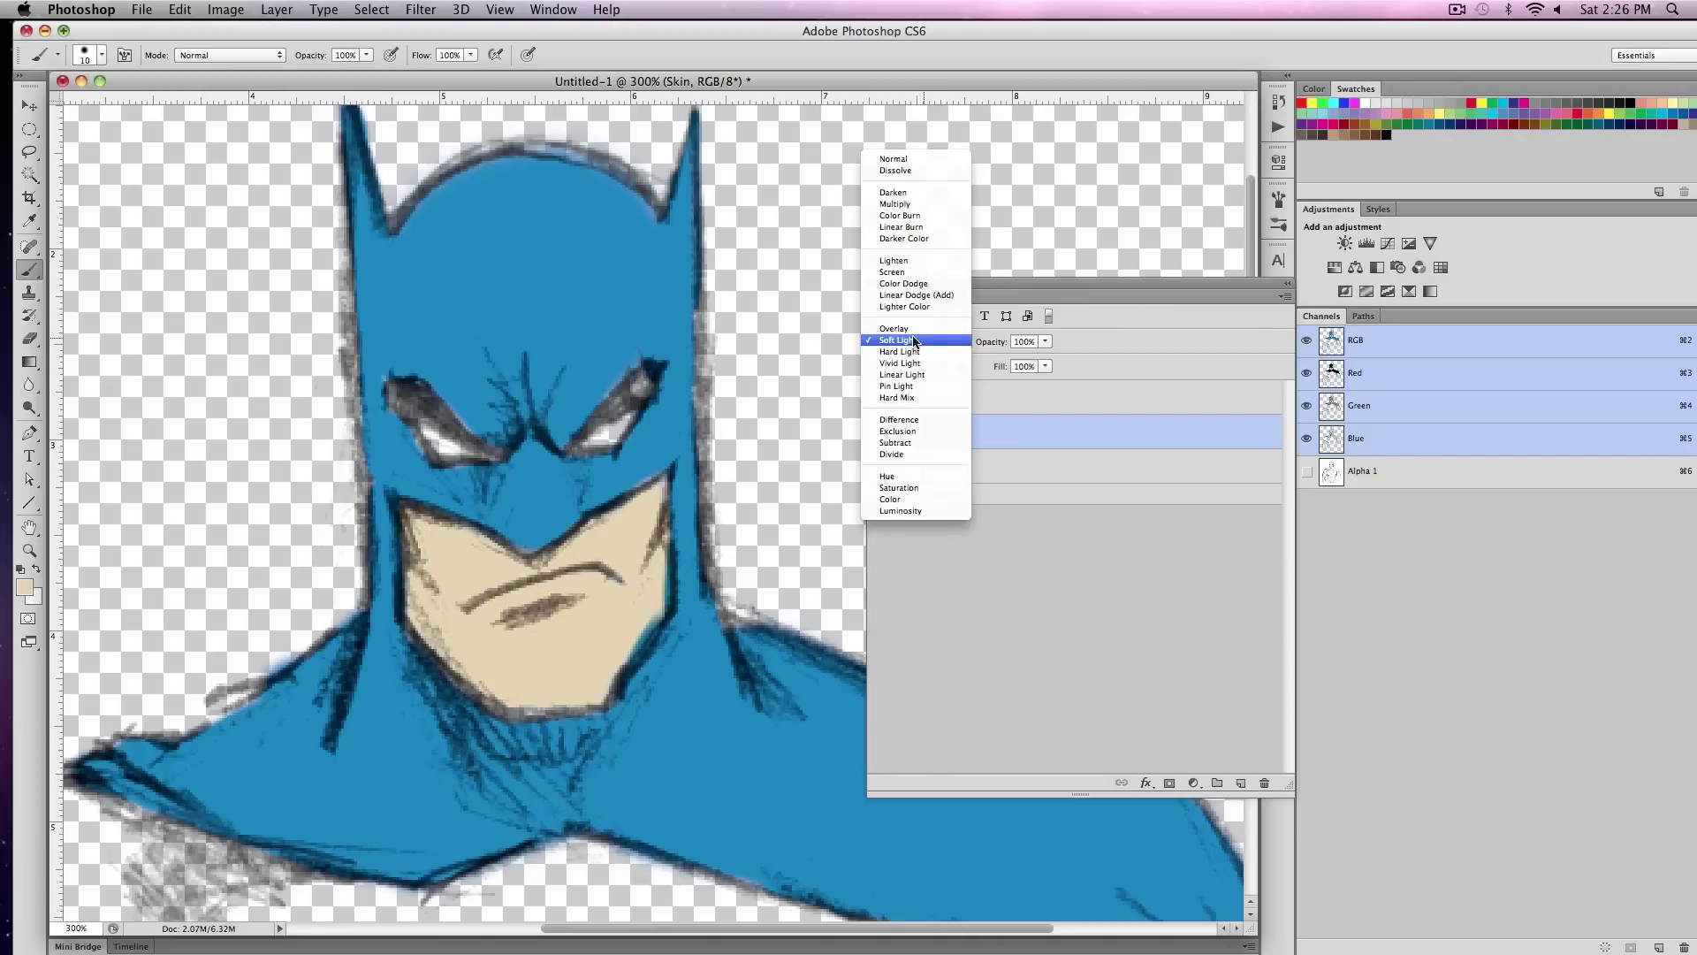
click(917, 330)
click(921, 336)
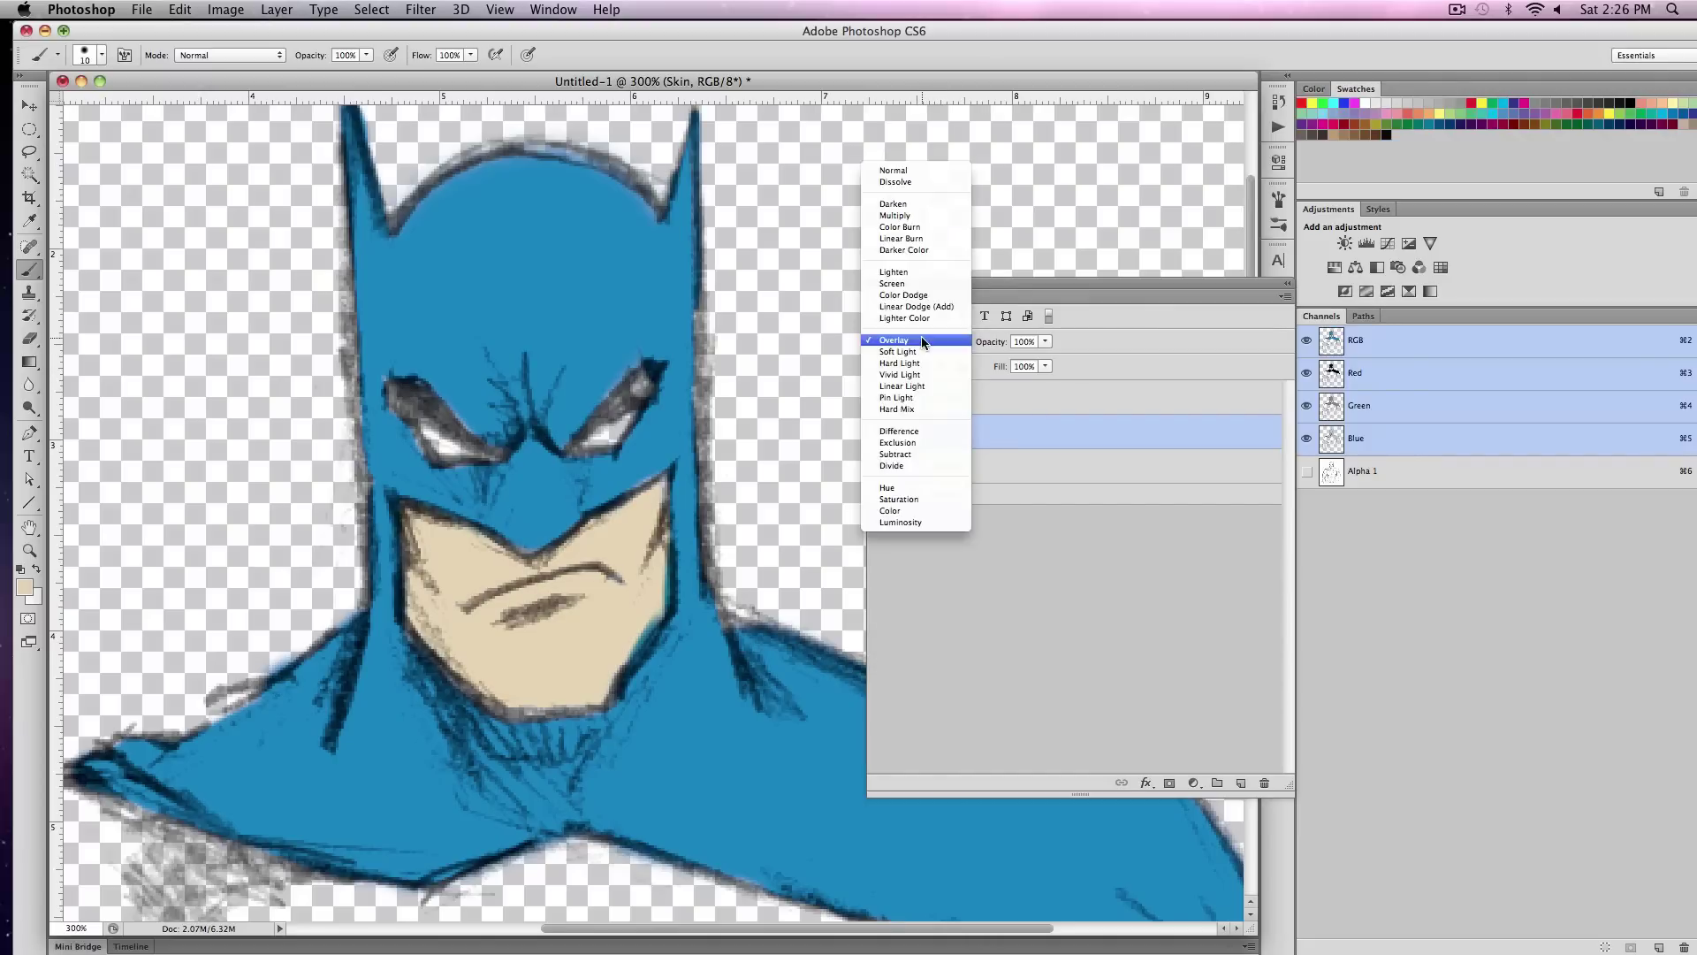
click(903, 216)
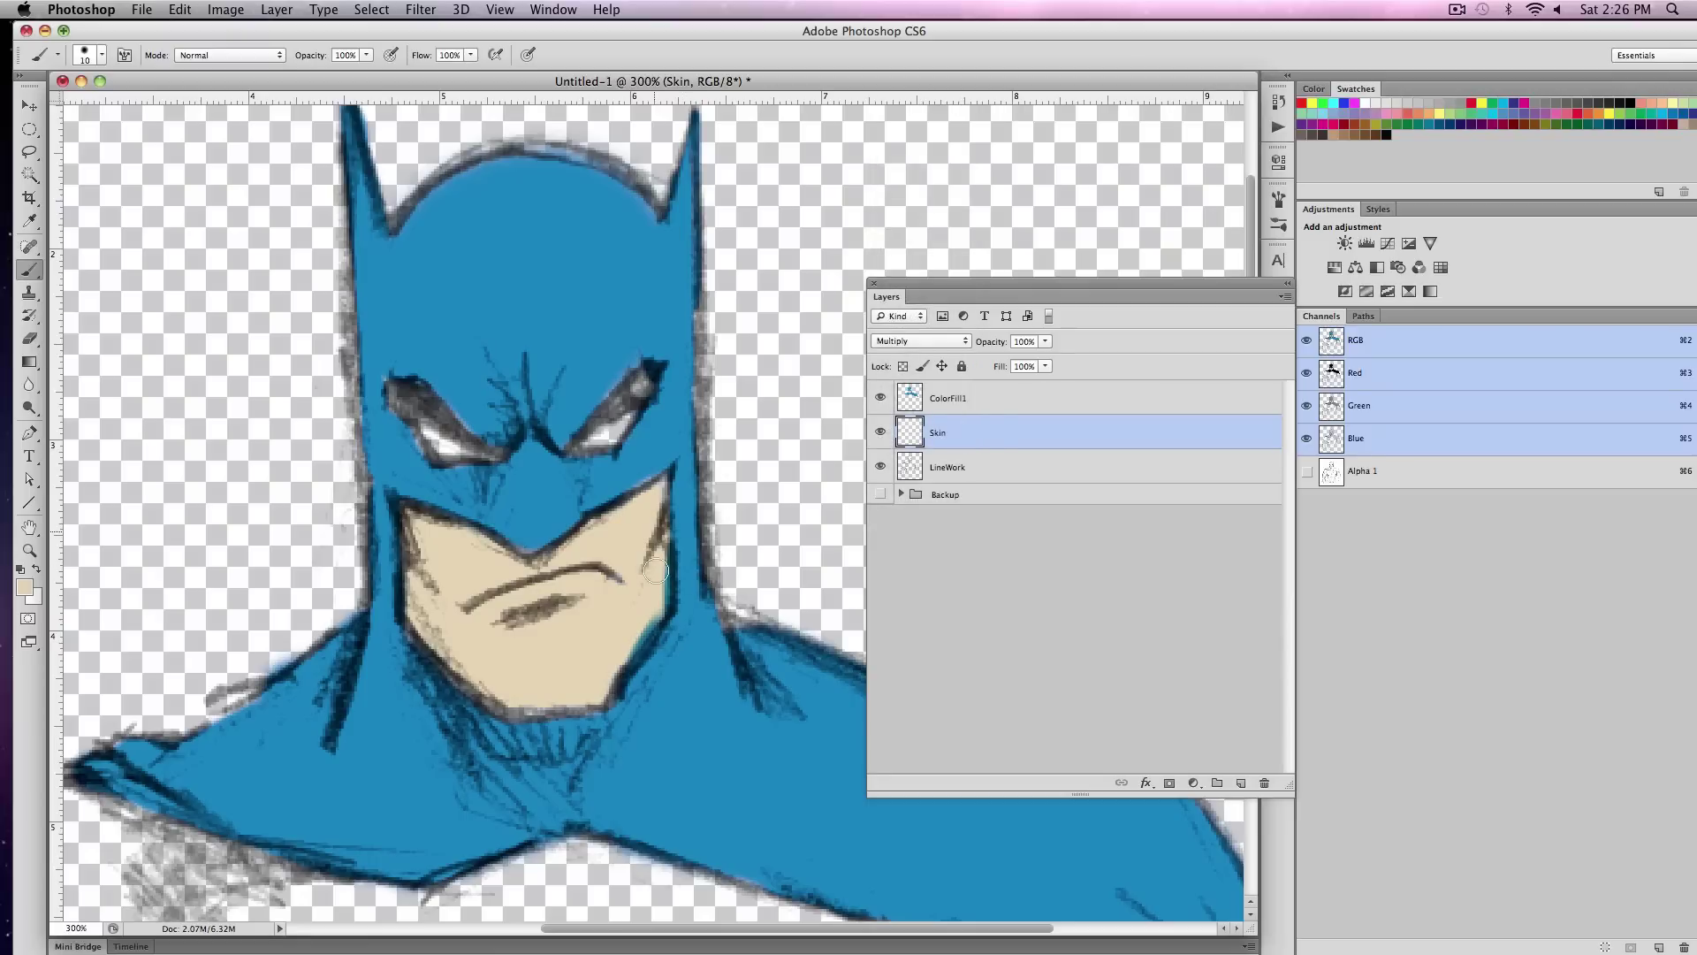
- Tint the chin line with skin colour and move ColorFill1 below Skin
drag(533, 702, 524, 705)
mouse_move(972, 398)
mouse_down()
mouse_move(978, 439)
mouse_move(997, 433)
mouse_move(968, 390)
mouse_up()
double_click(970, 432)
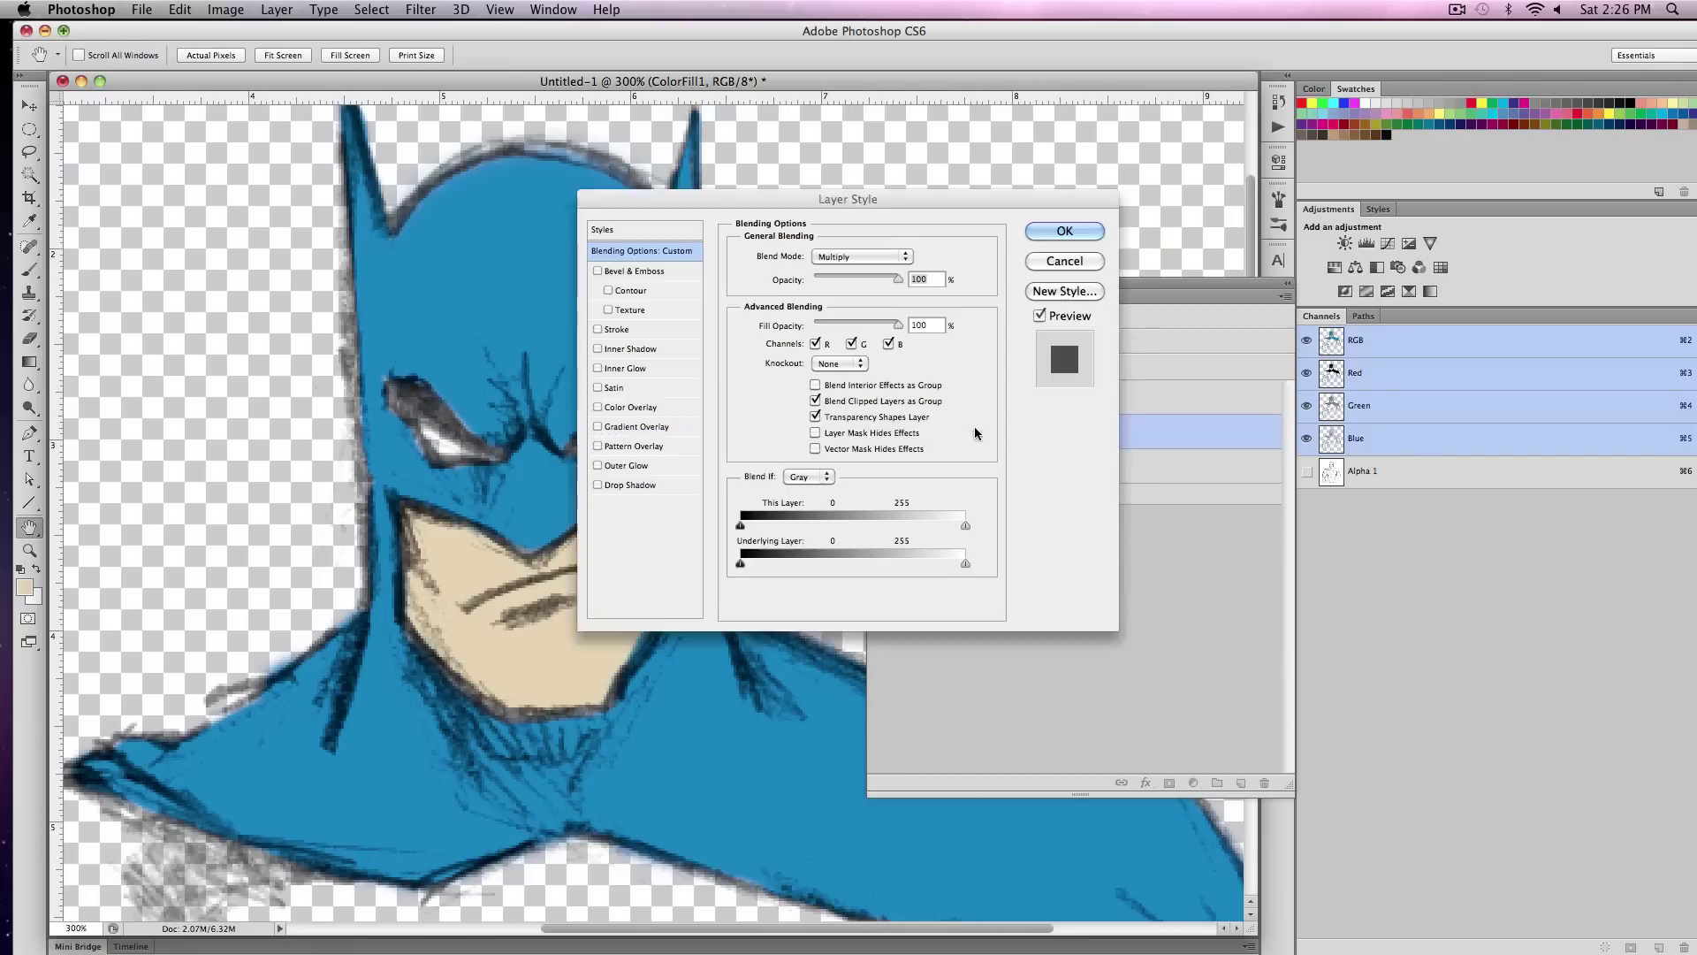
key(Return)
- Erase the blue fringe along the right jaw on ColorFill1 with a size 8 eraser
key(e)
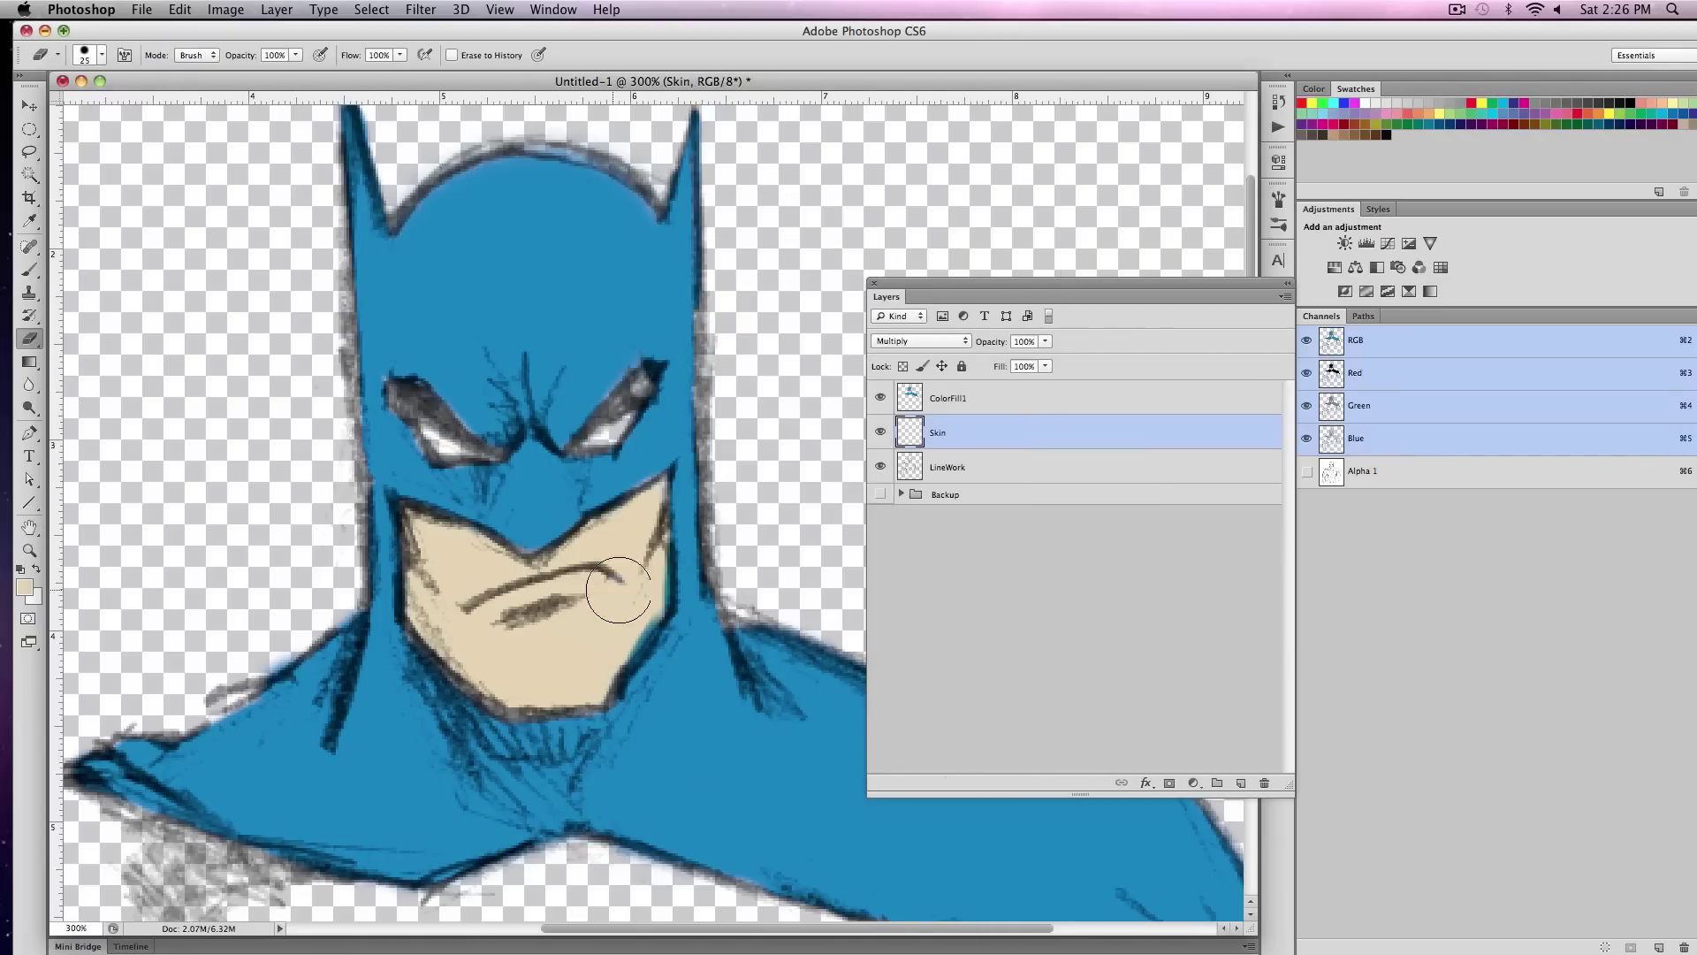
key(bracketleft)
key(bracketleft)
key(bracketleft)
key(bracketleft)
key(bracketleft)
key(super+z)
click(948, 400)
mouse_move(661, 591)
mouse_down()
mouse_move(663, 549)
mouse_move(658, 618)
mouse_move(623, 651)
mouse_move(653, 623)
mouse_up()
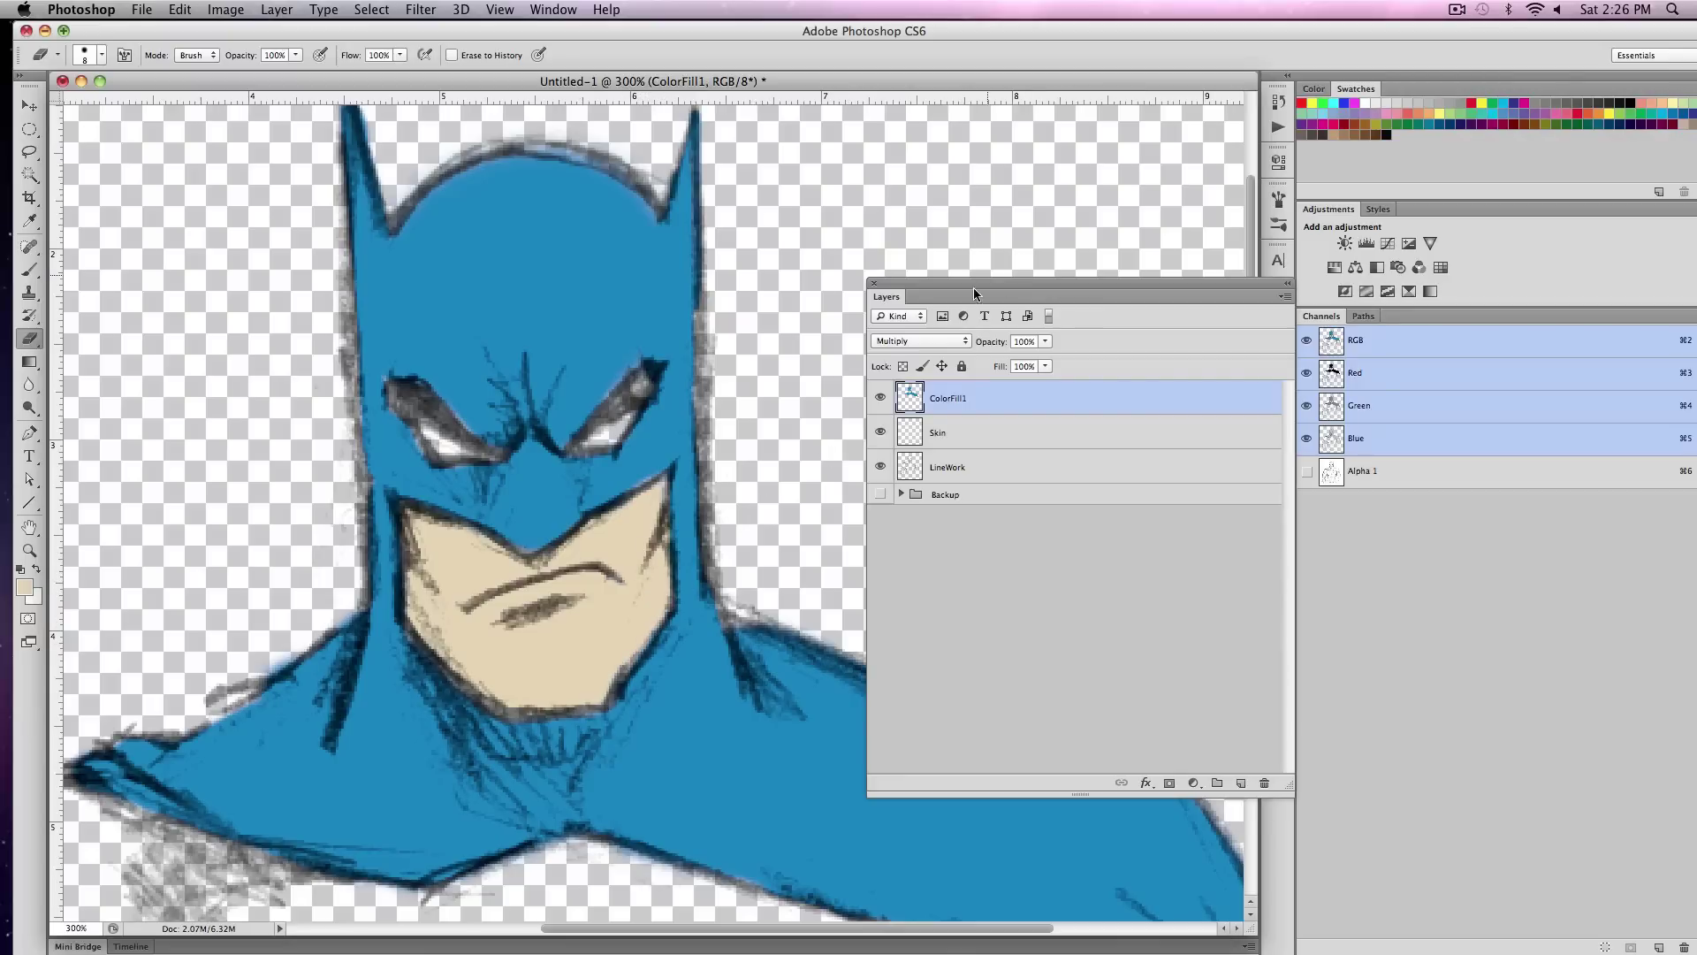
click(920, 440)
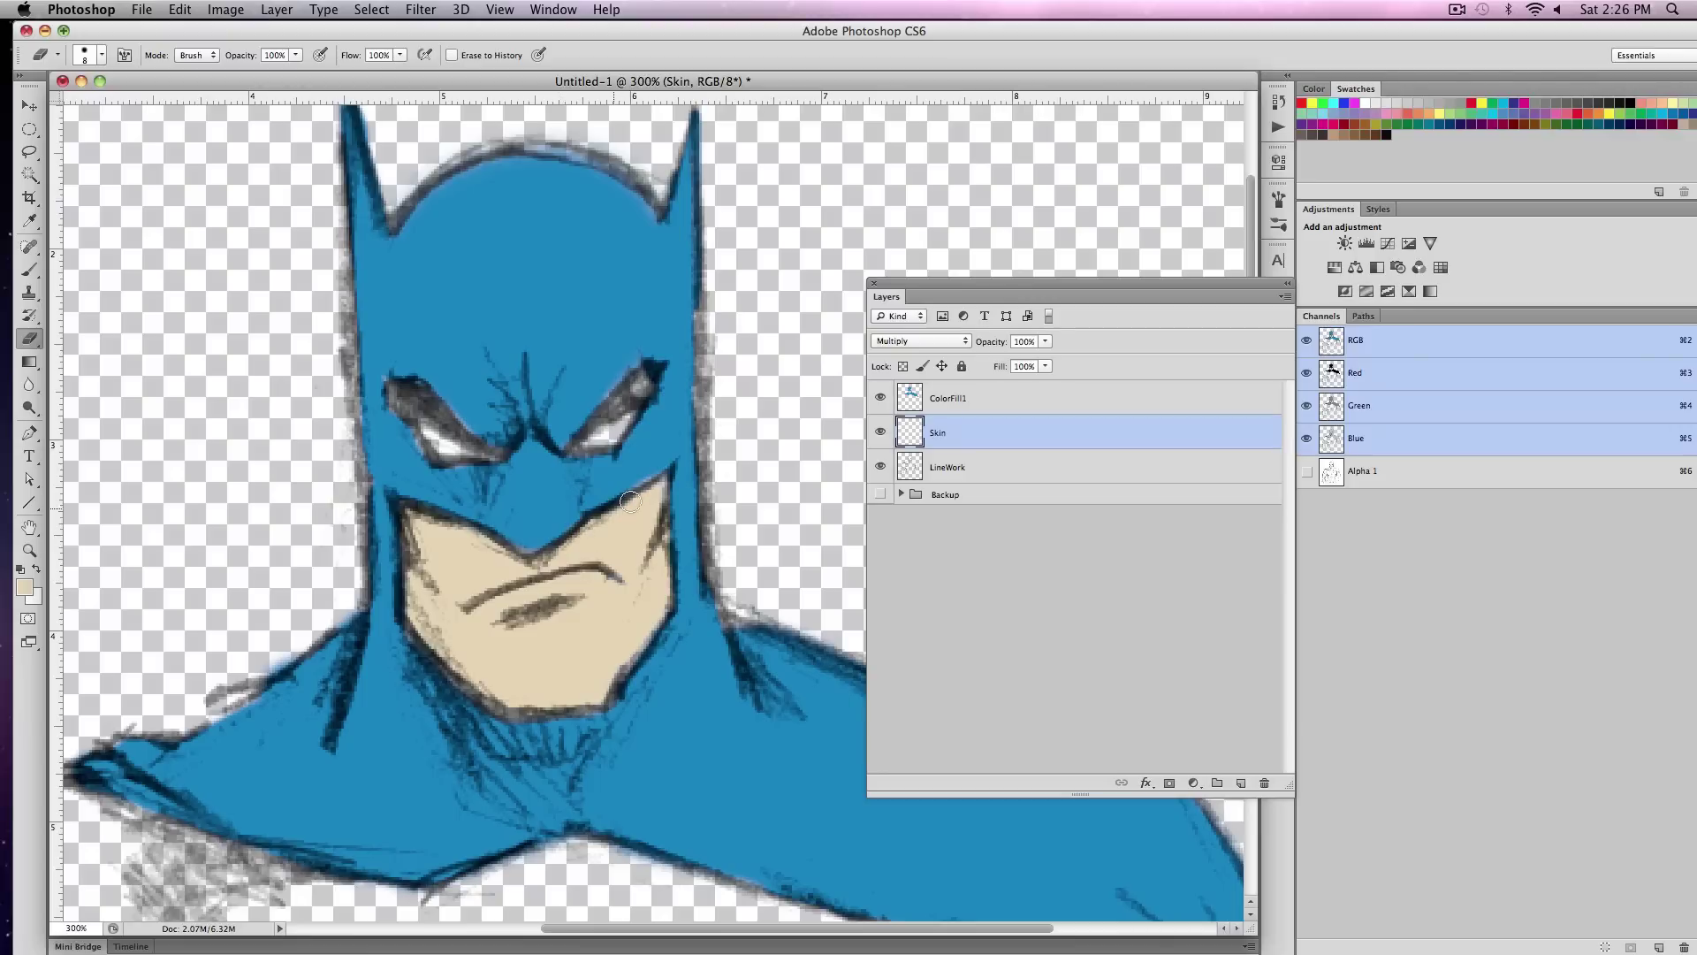
key(b)
drag(629, 480, 654, 474)
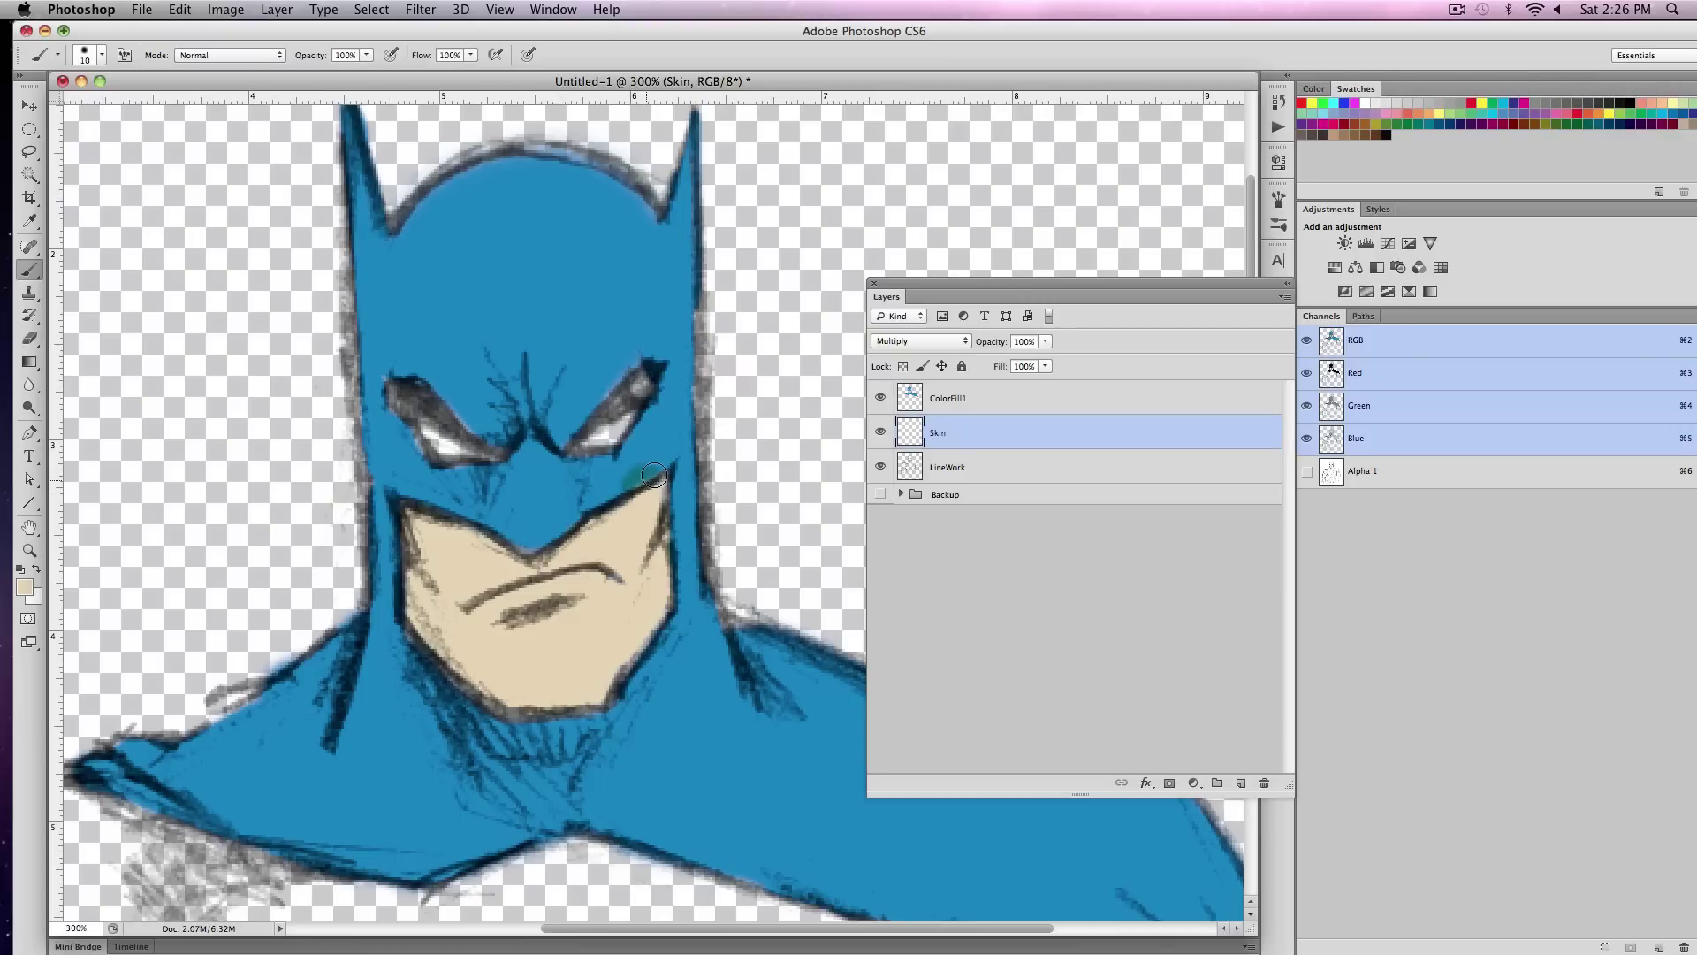
- Sample the costume blue, paint the left shoulder's unpainted edge, and pan down to the chest emblem
key(super+z)
click(986, 398)
alt+click(556, 318)
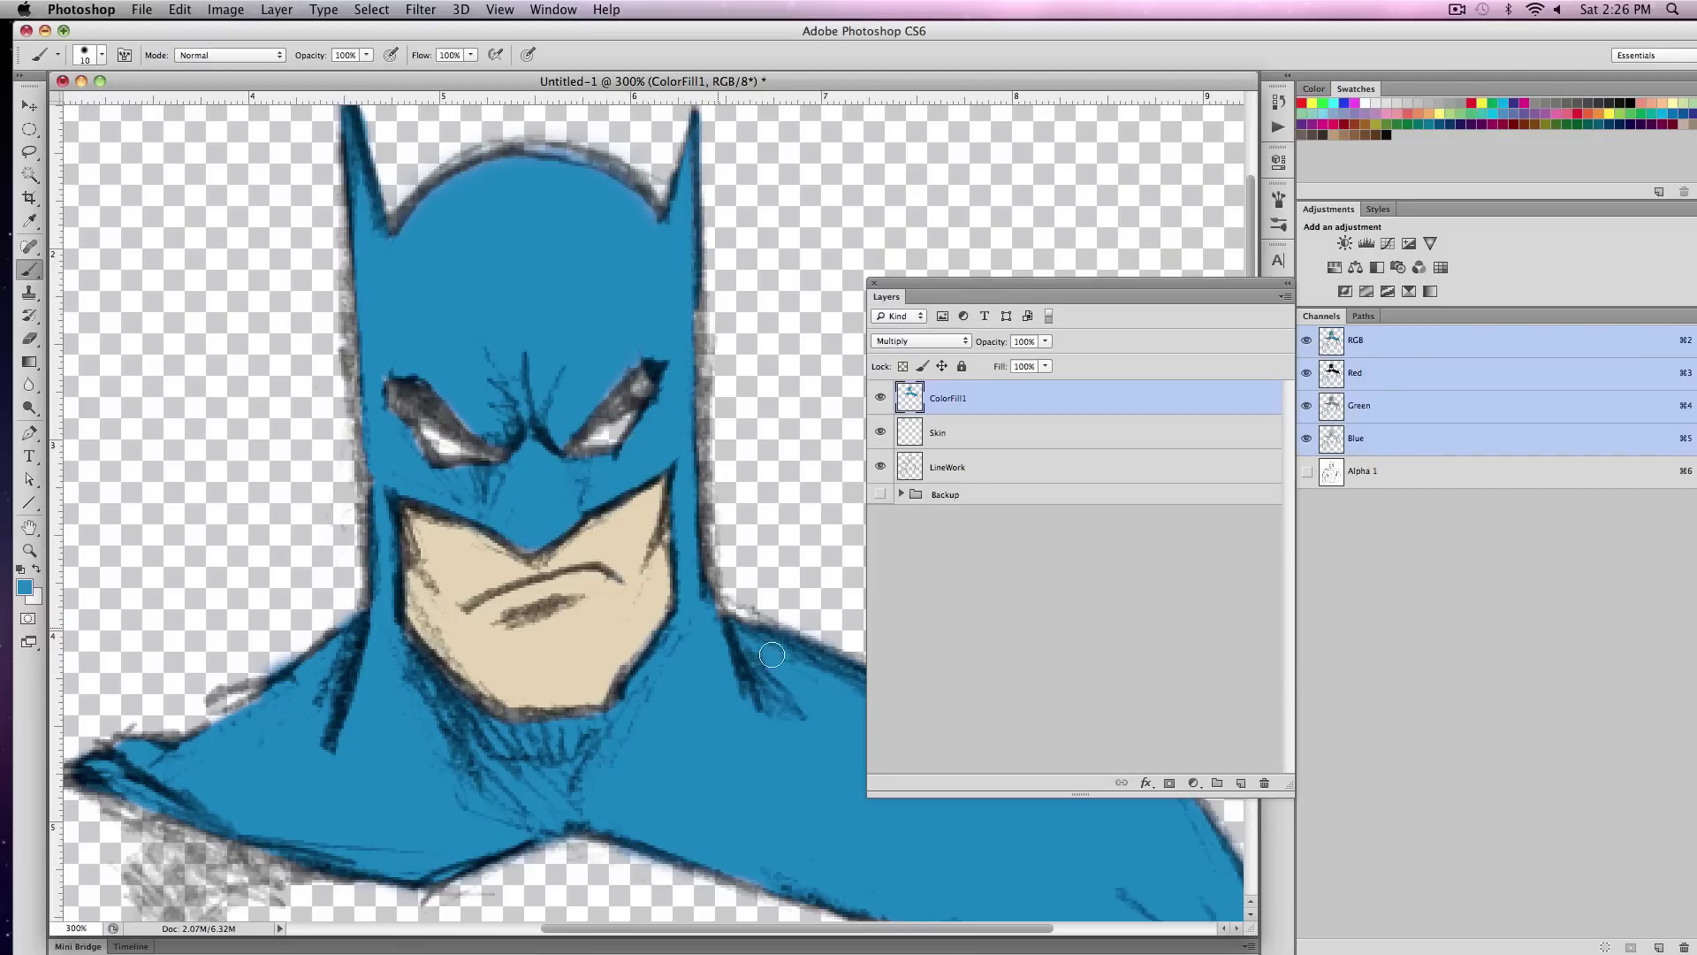
drag(203, 728, 255, 697)
drag(693, 656, 665, 547)
scroll(666, 548, down, 5)
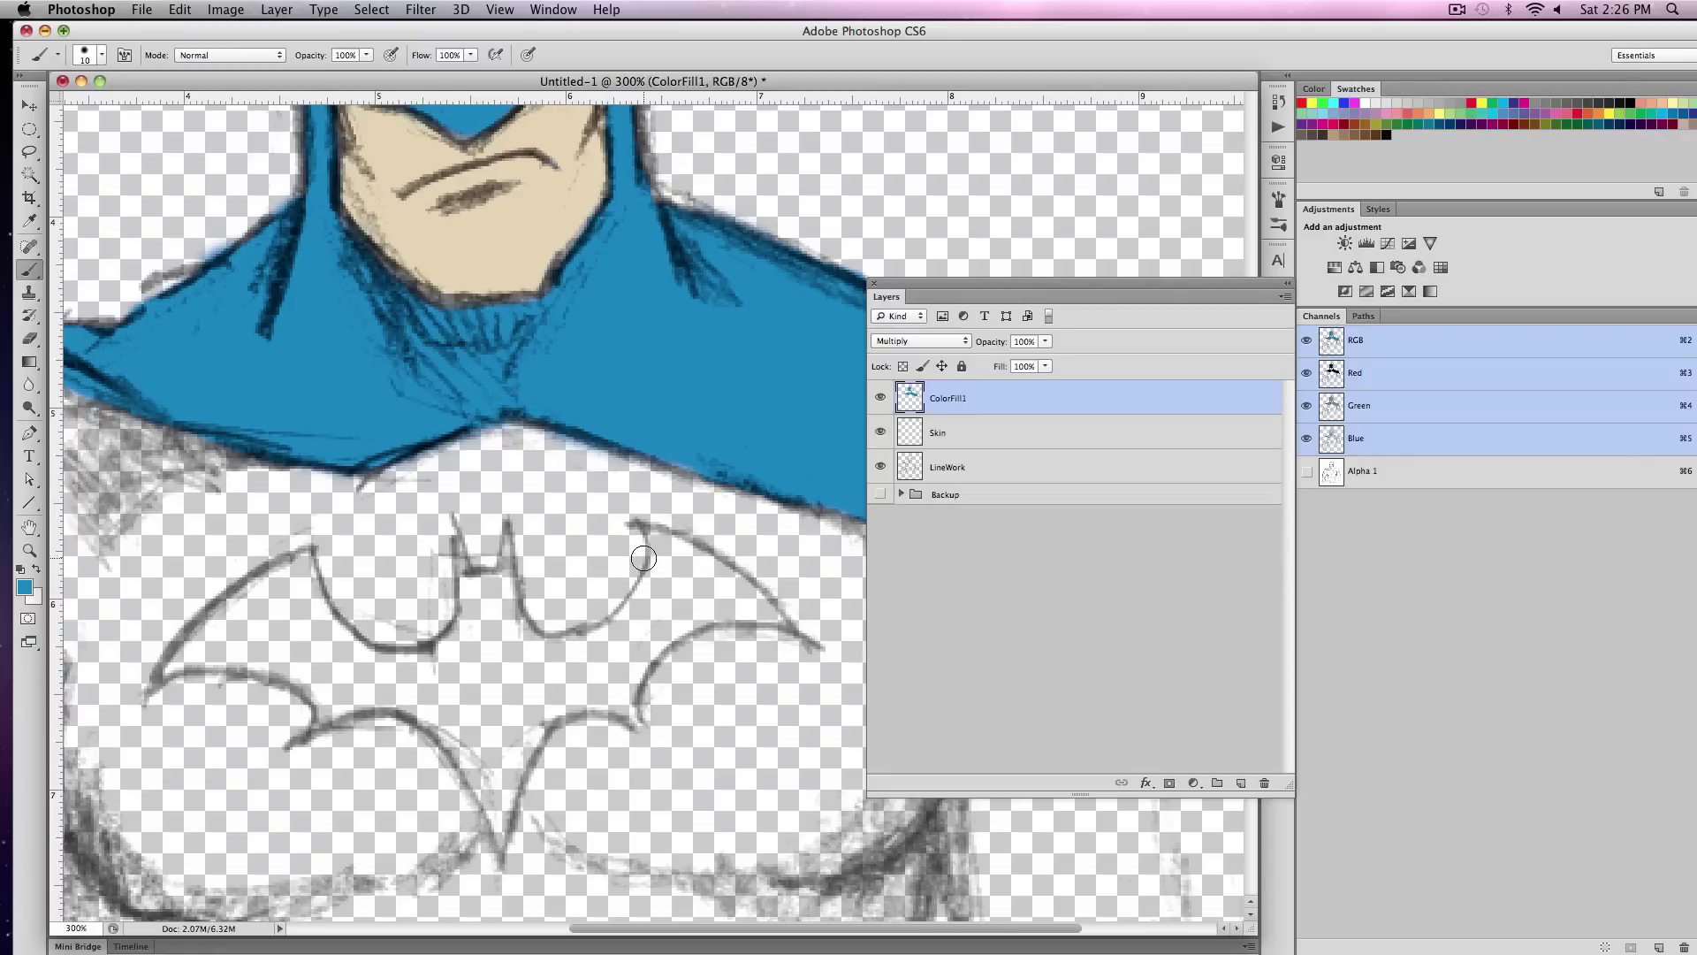
- Magic Wand-select the inside of the chest bat emblem on LineWork
key(z)
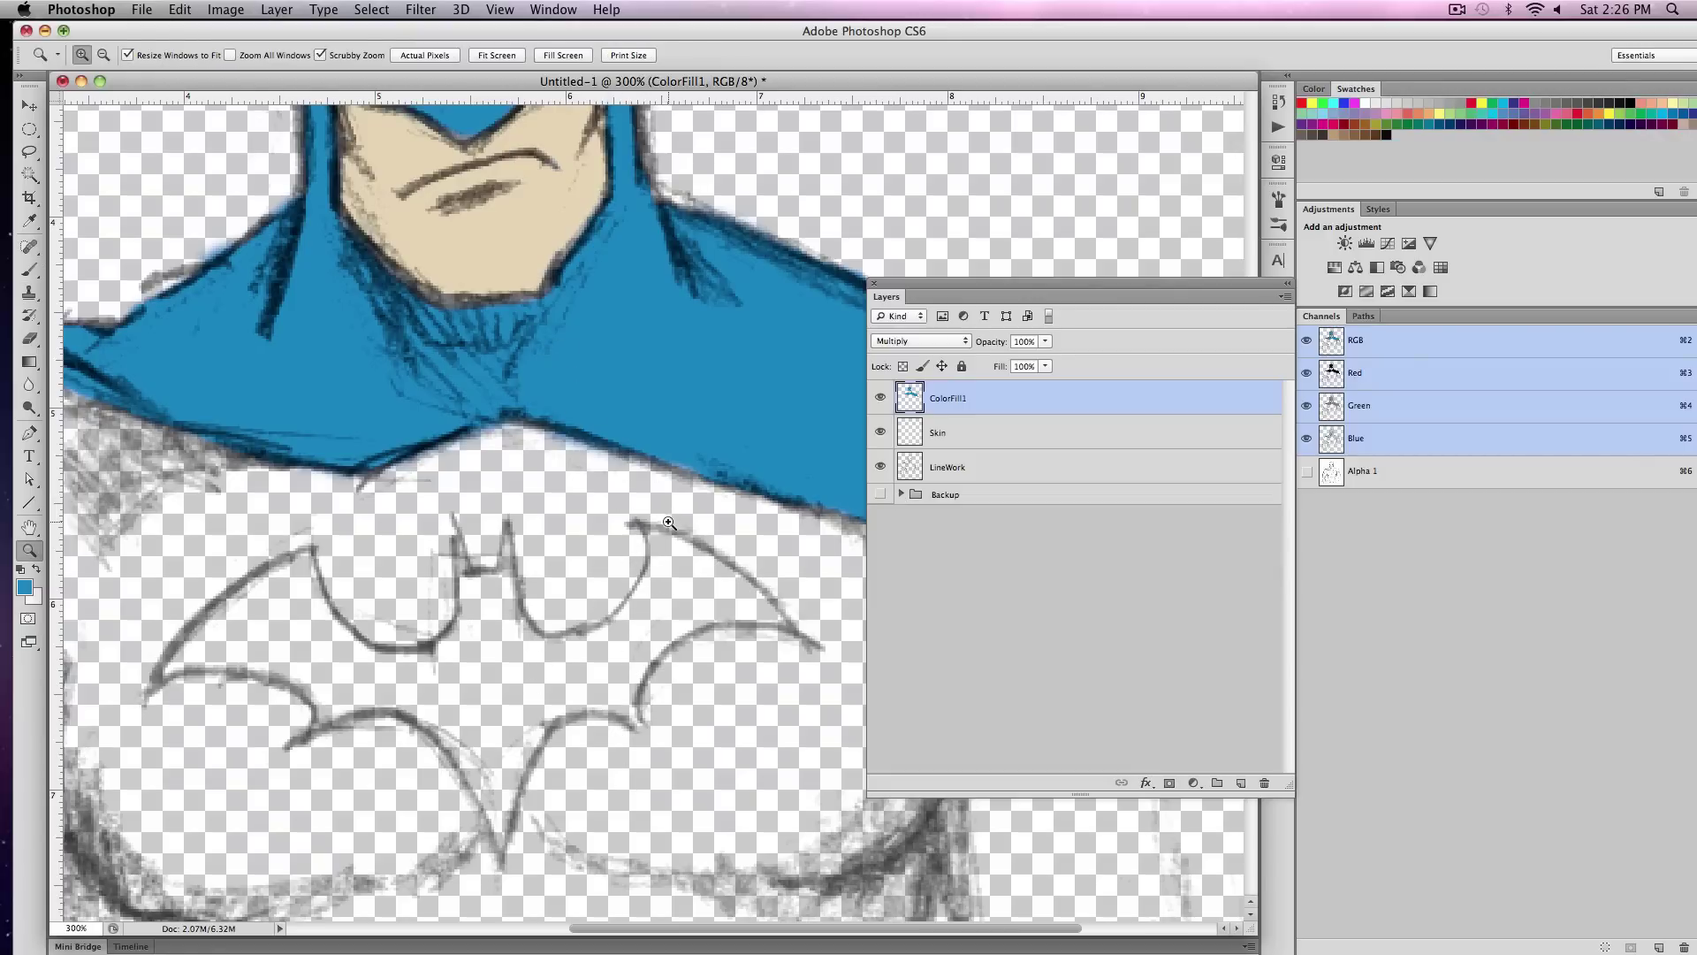
key(alt)
click(913, 475)
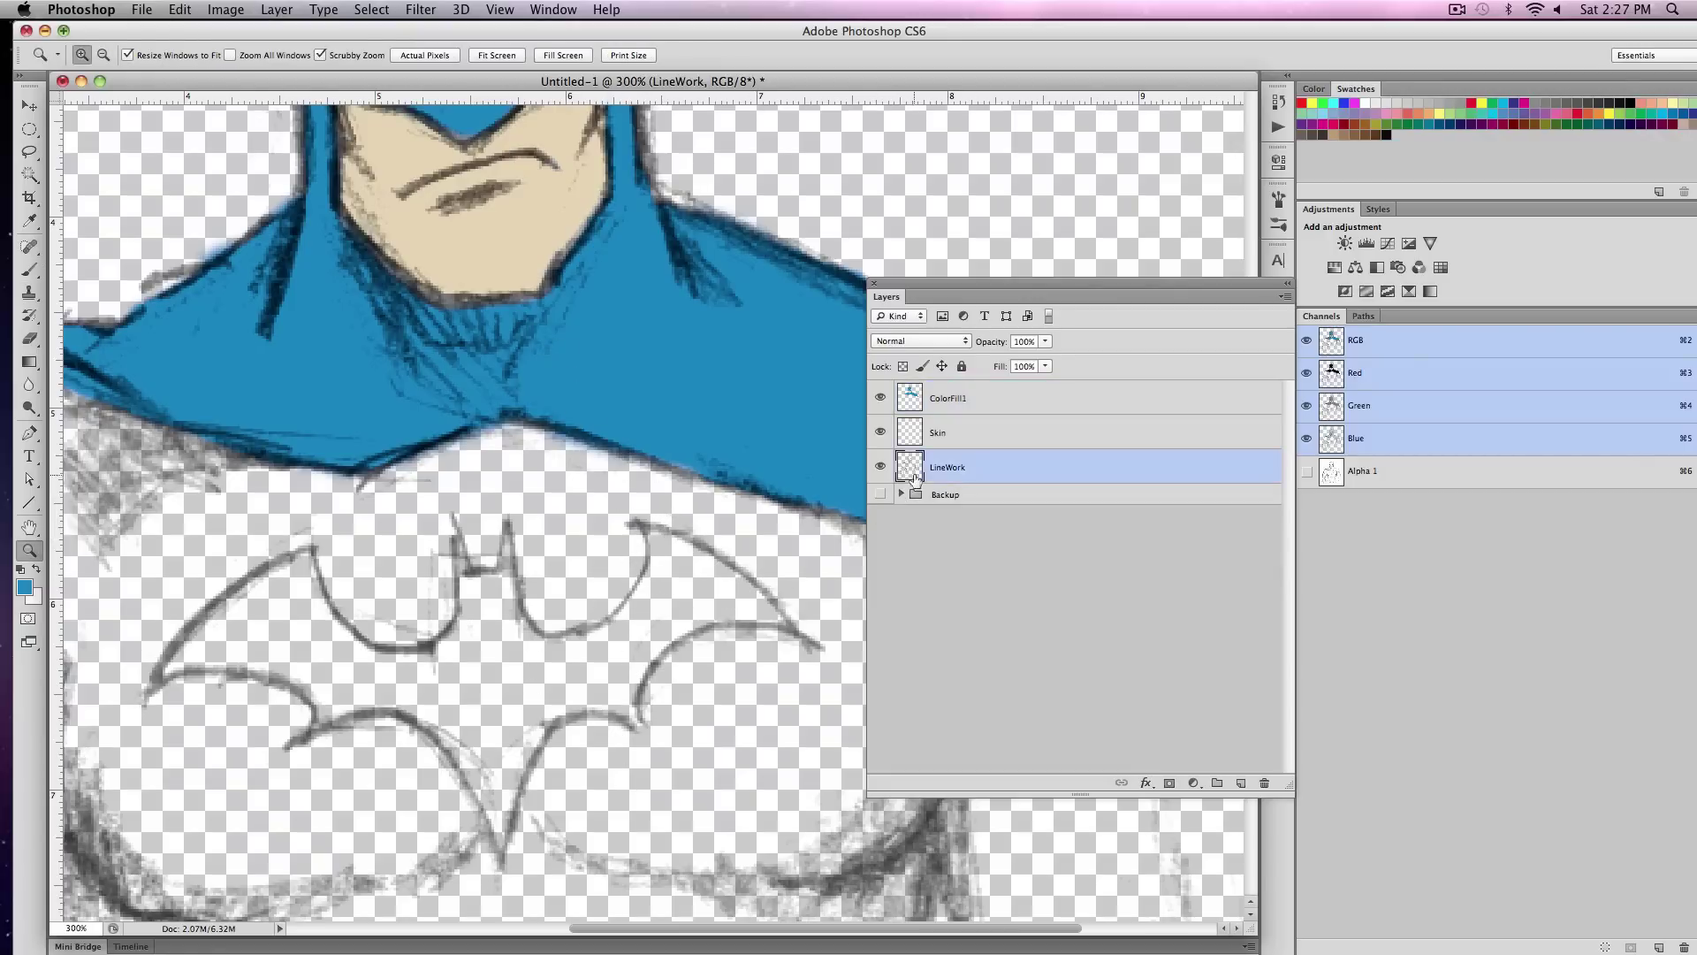
click(29, 174)
click(249, 608)
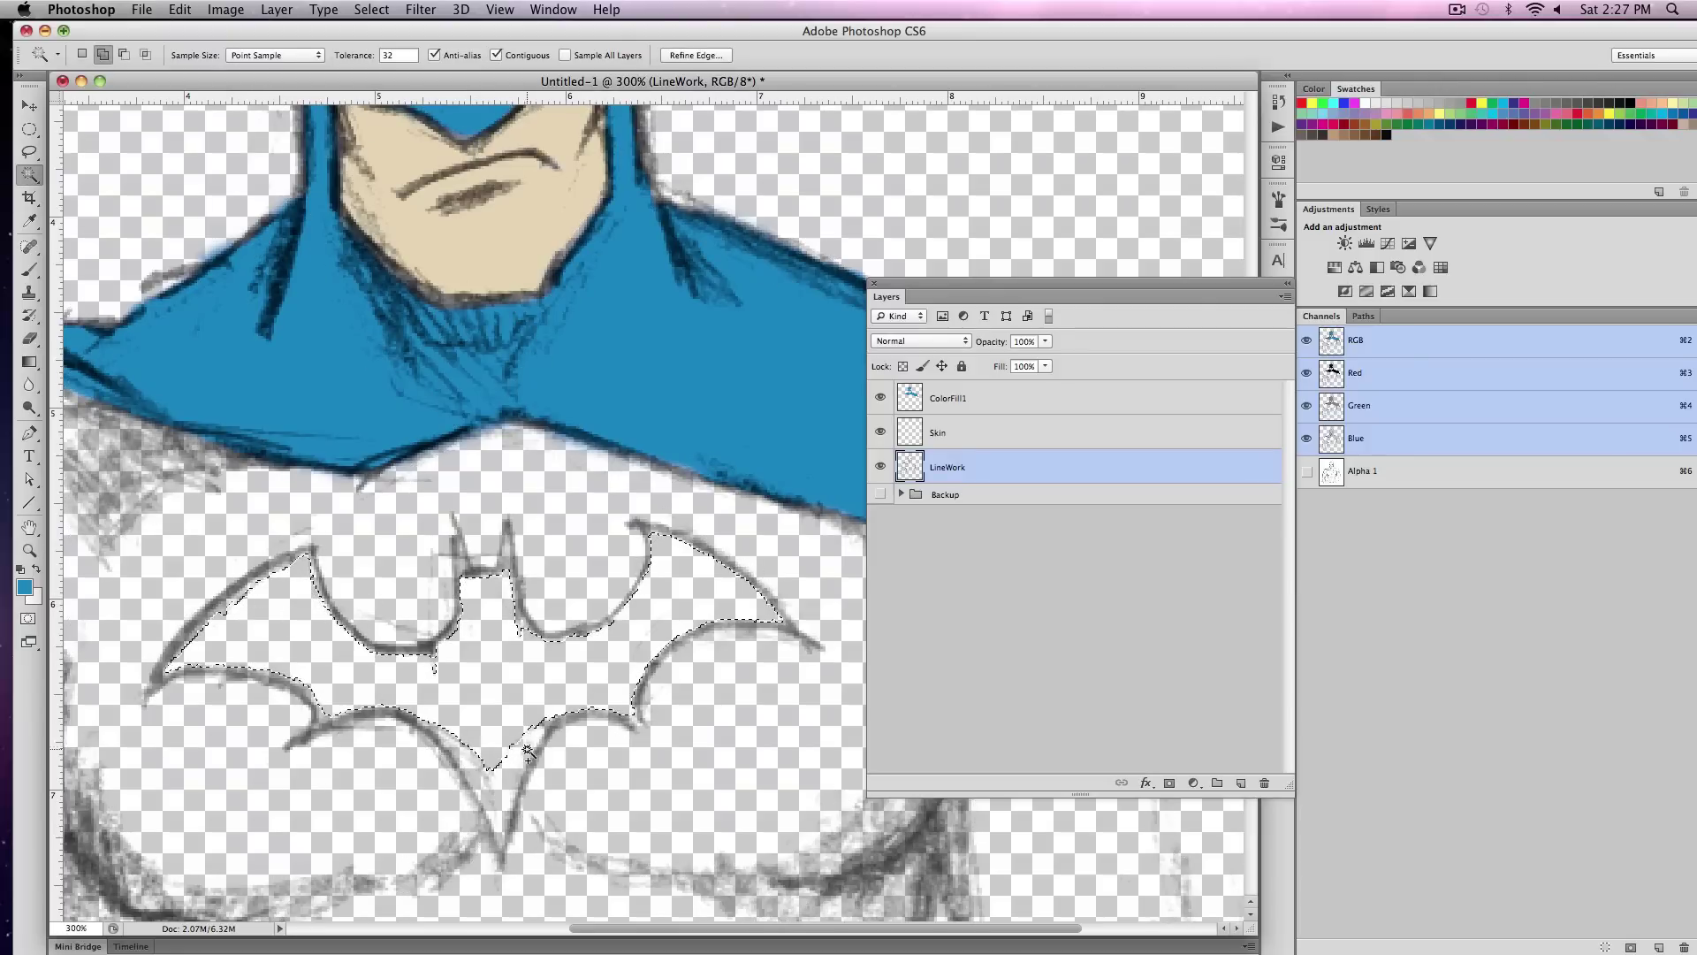
shift+click(483, 776)
key(super+z)
- Add a new layer named bat and choose yellow as the painting colour
click(1241, 783)
double_click(940, 468)
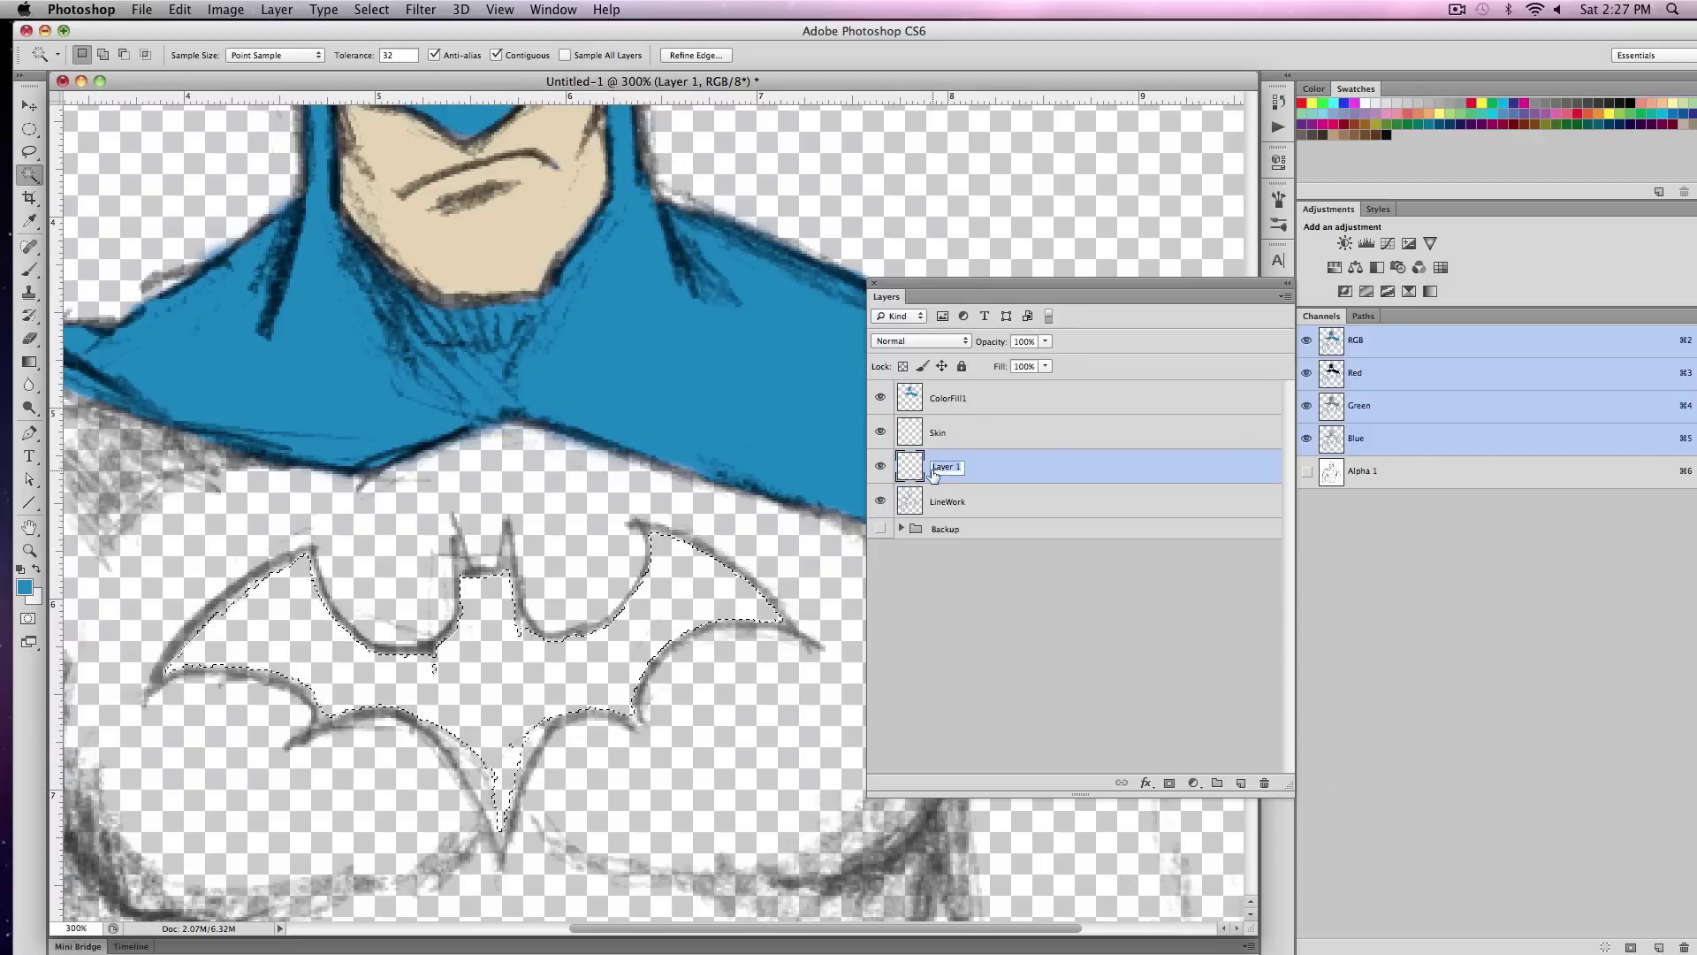
text(bat)
key(Return)
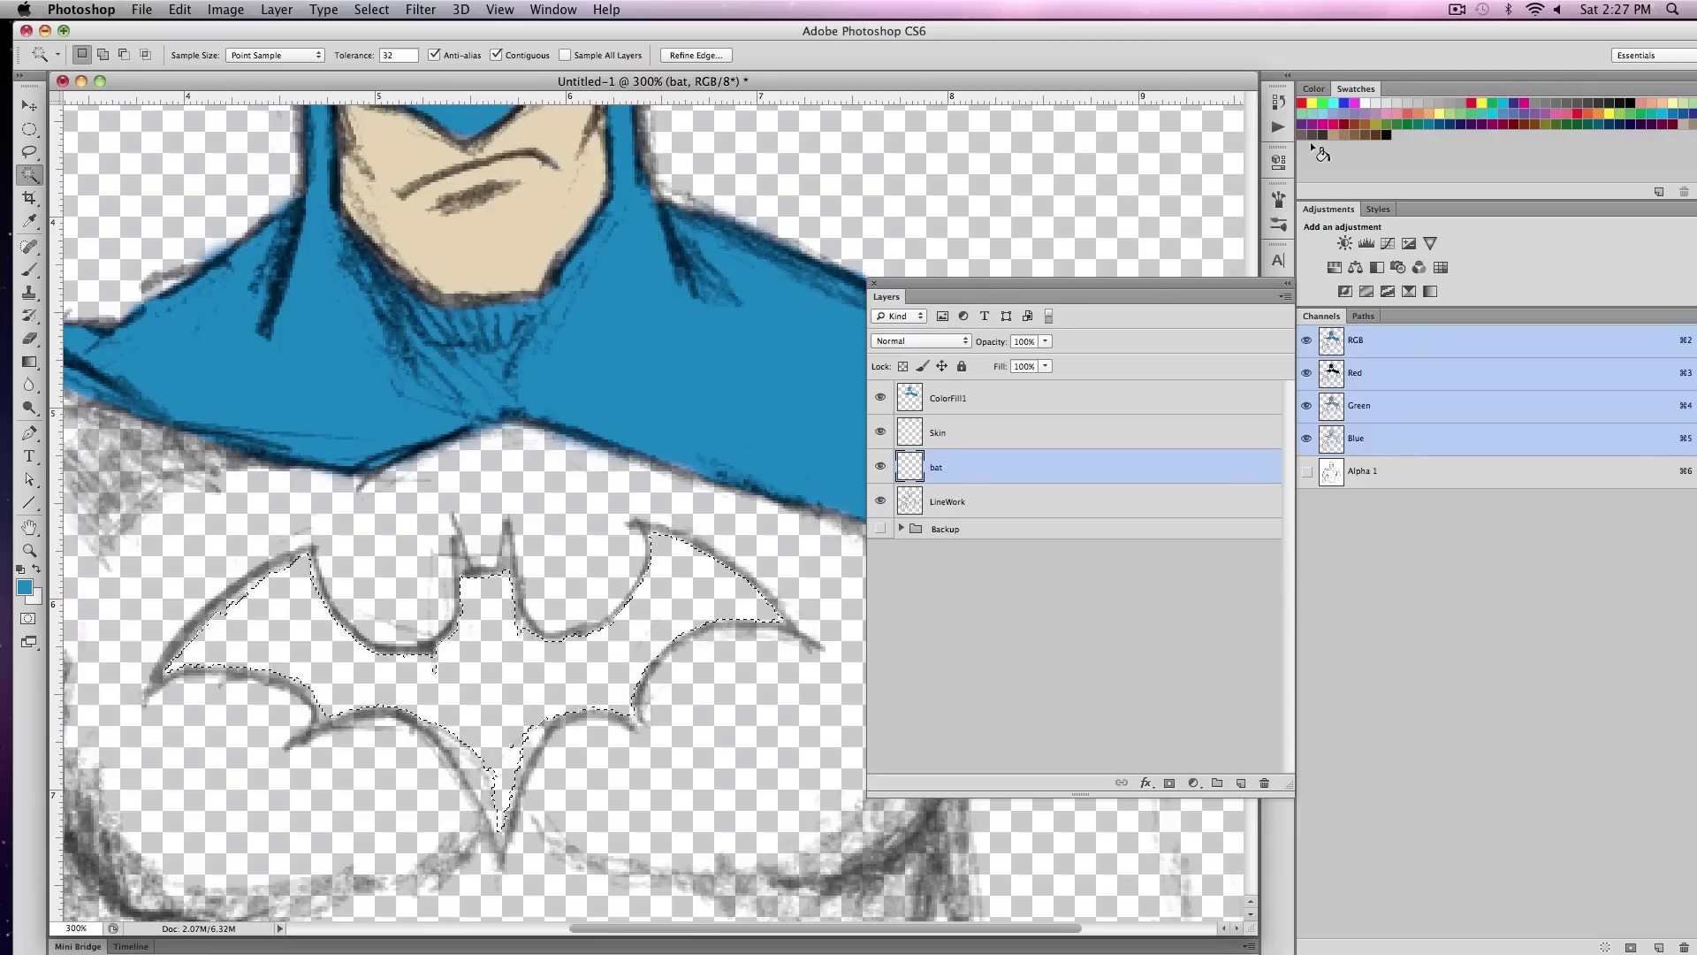
click(1485, 104)
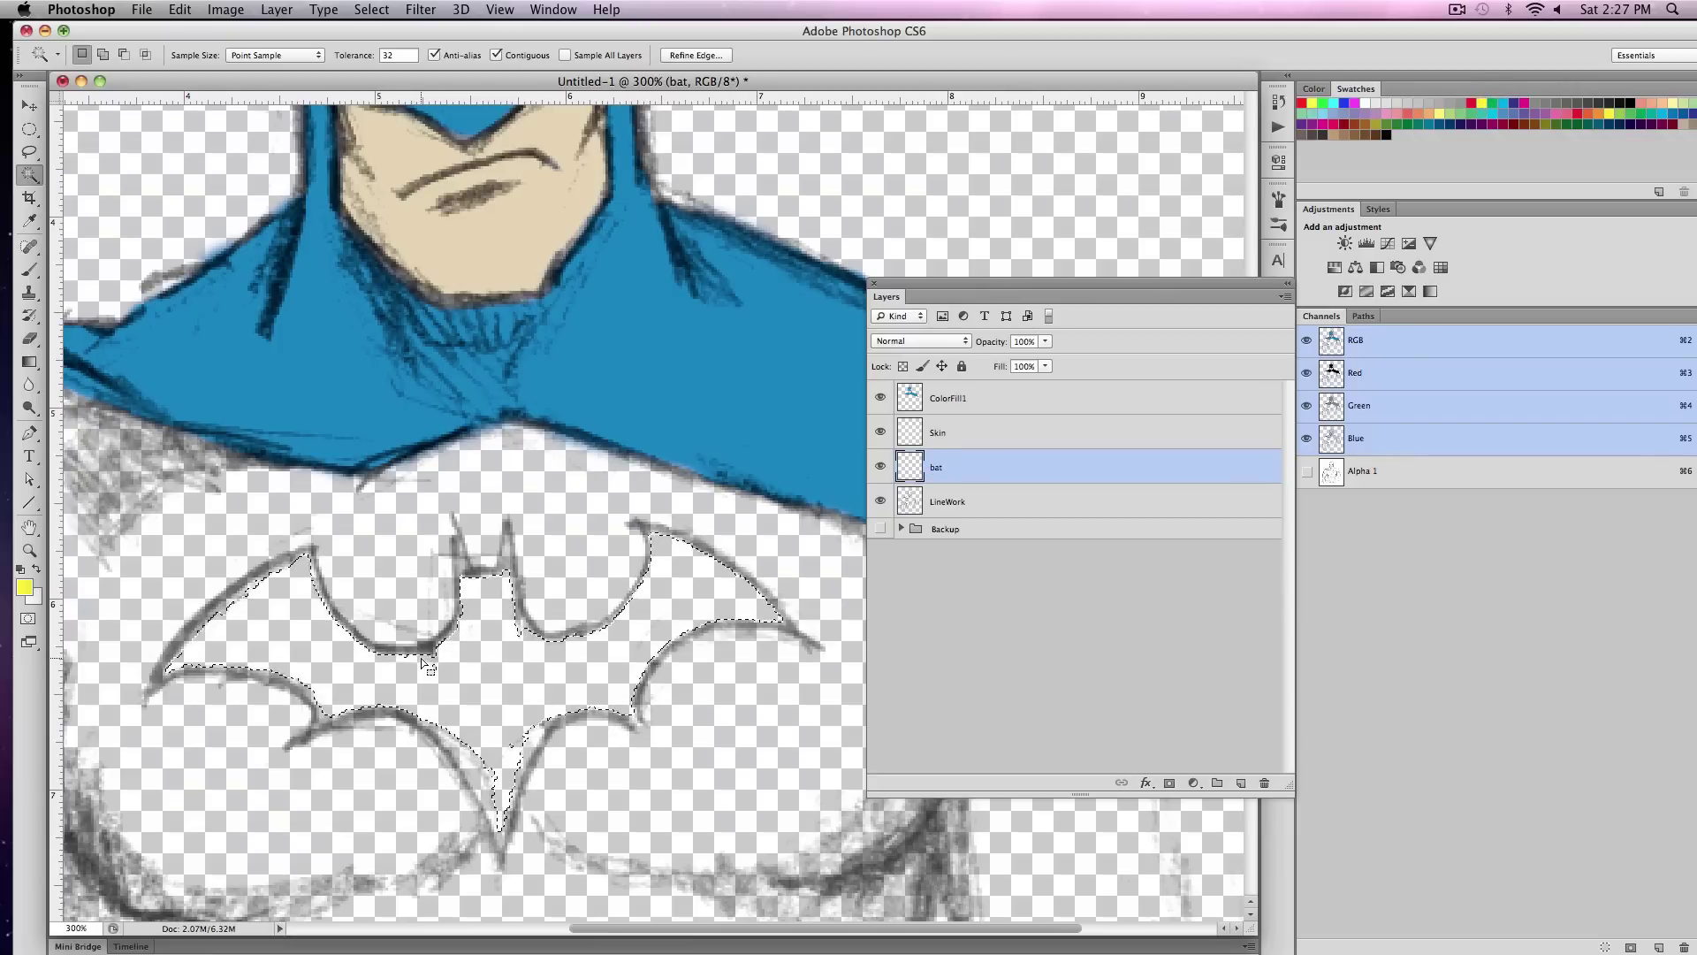
- Brush yellow into the emblem selection at size 45, deselect, and set the bat layer to Multiply
key(b)
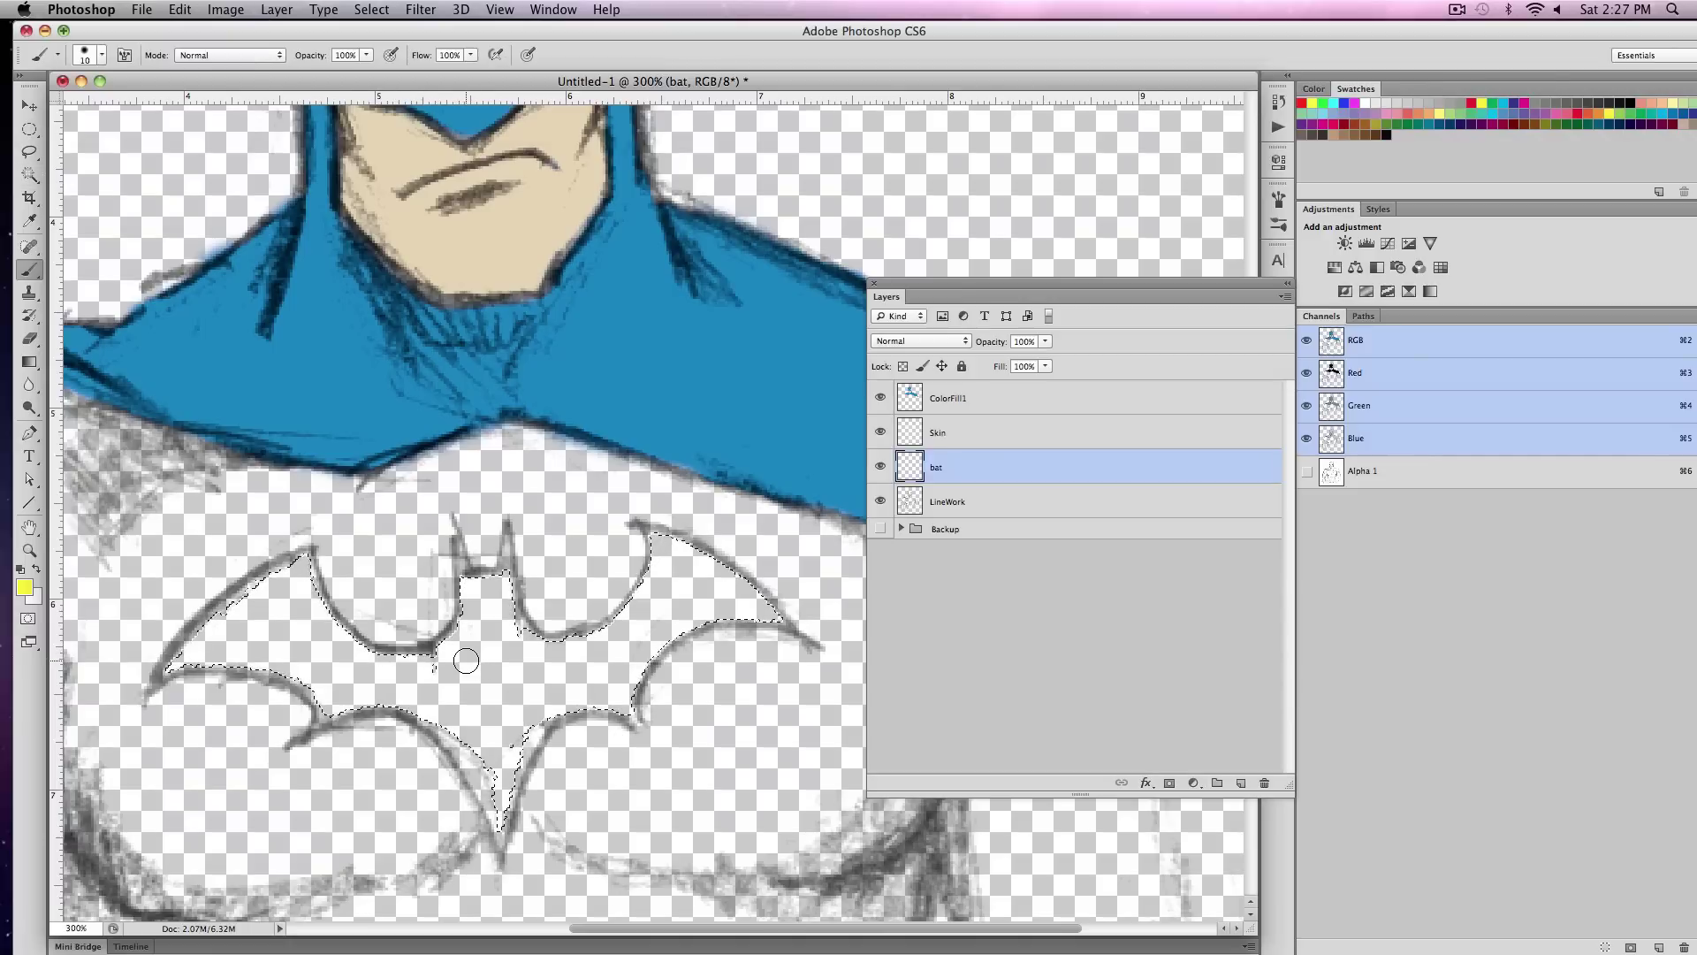
key(])
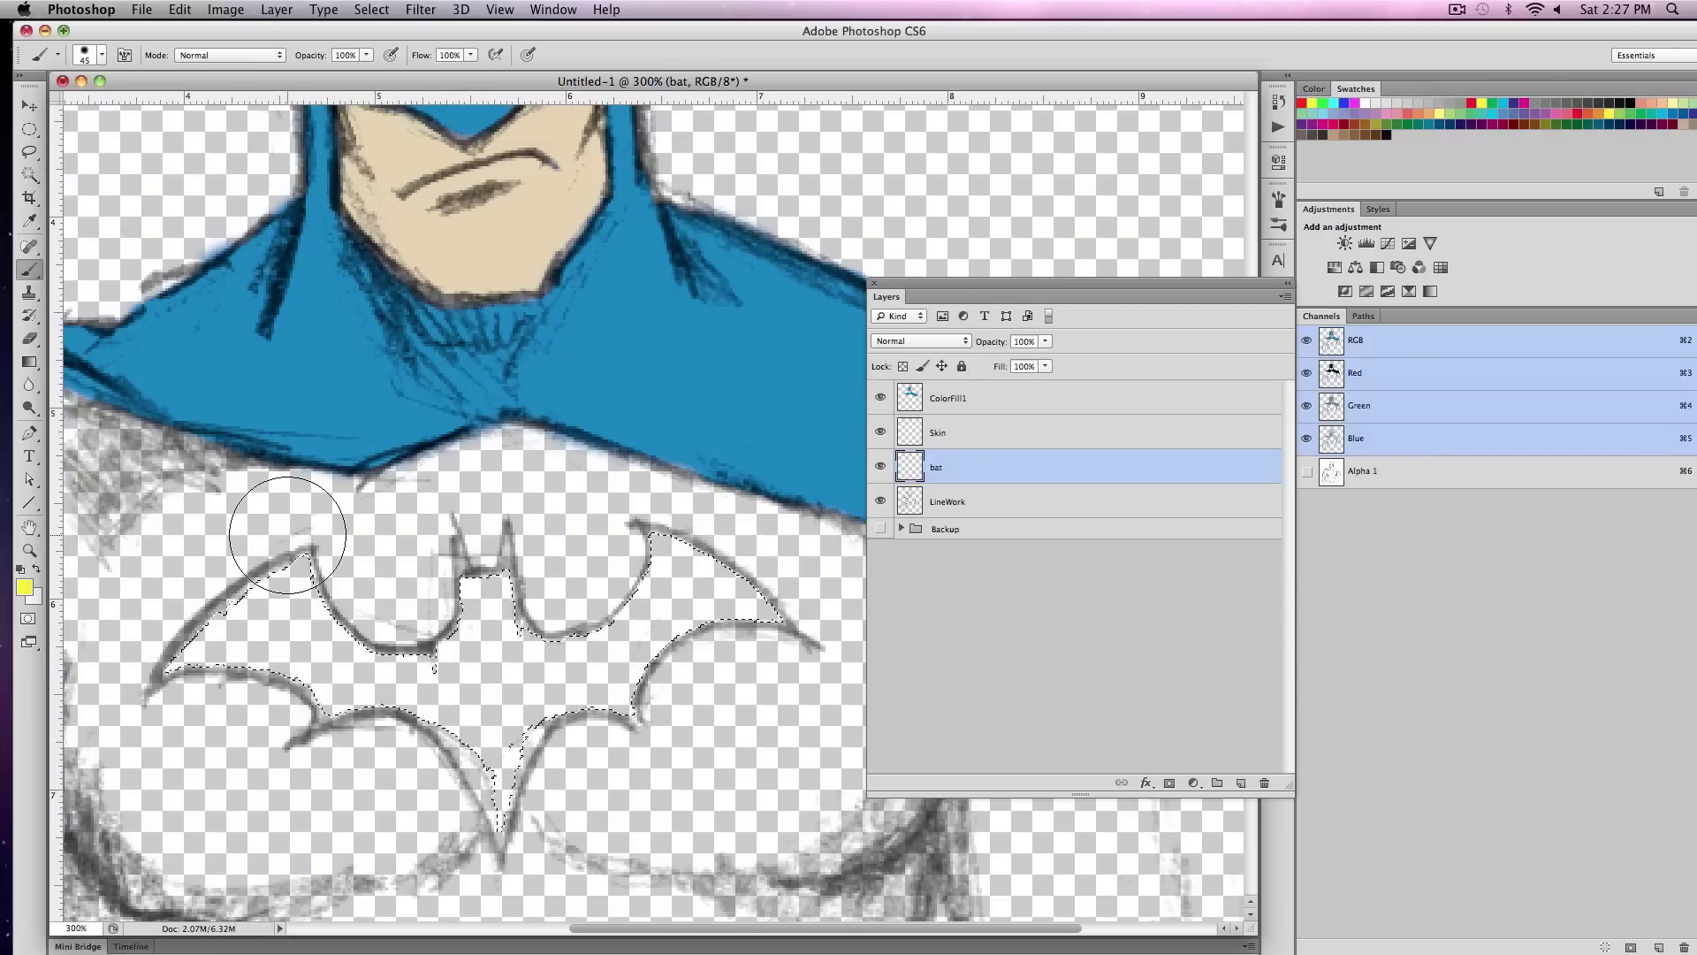
key(super+d)
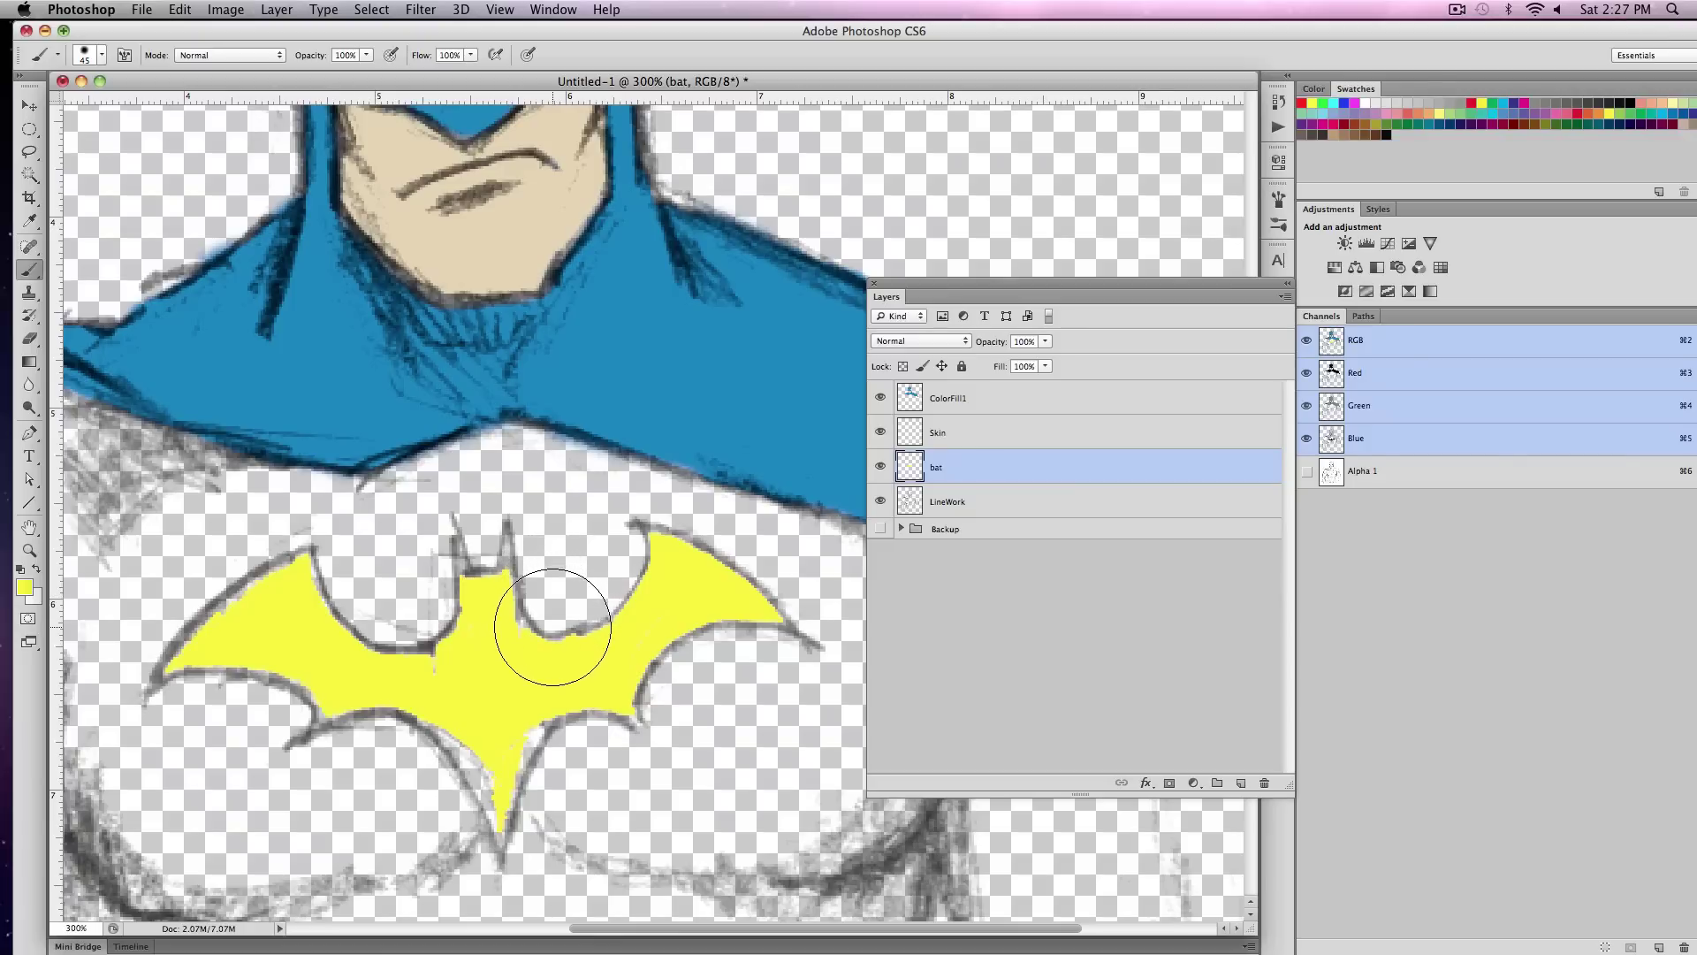
key(bracketleft)
key(bracketleft)
key(bracketleft)
click(937, 343)
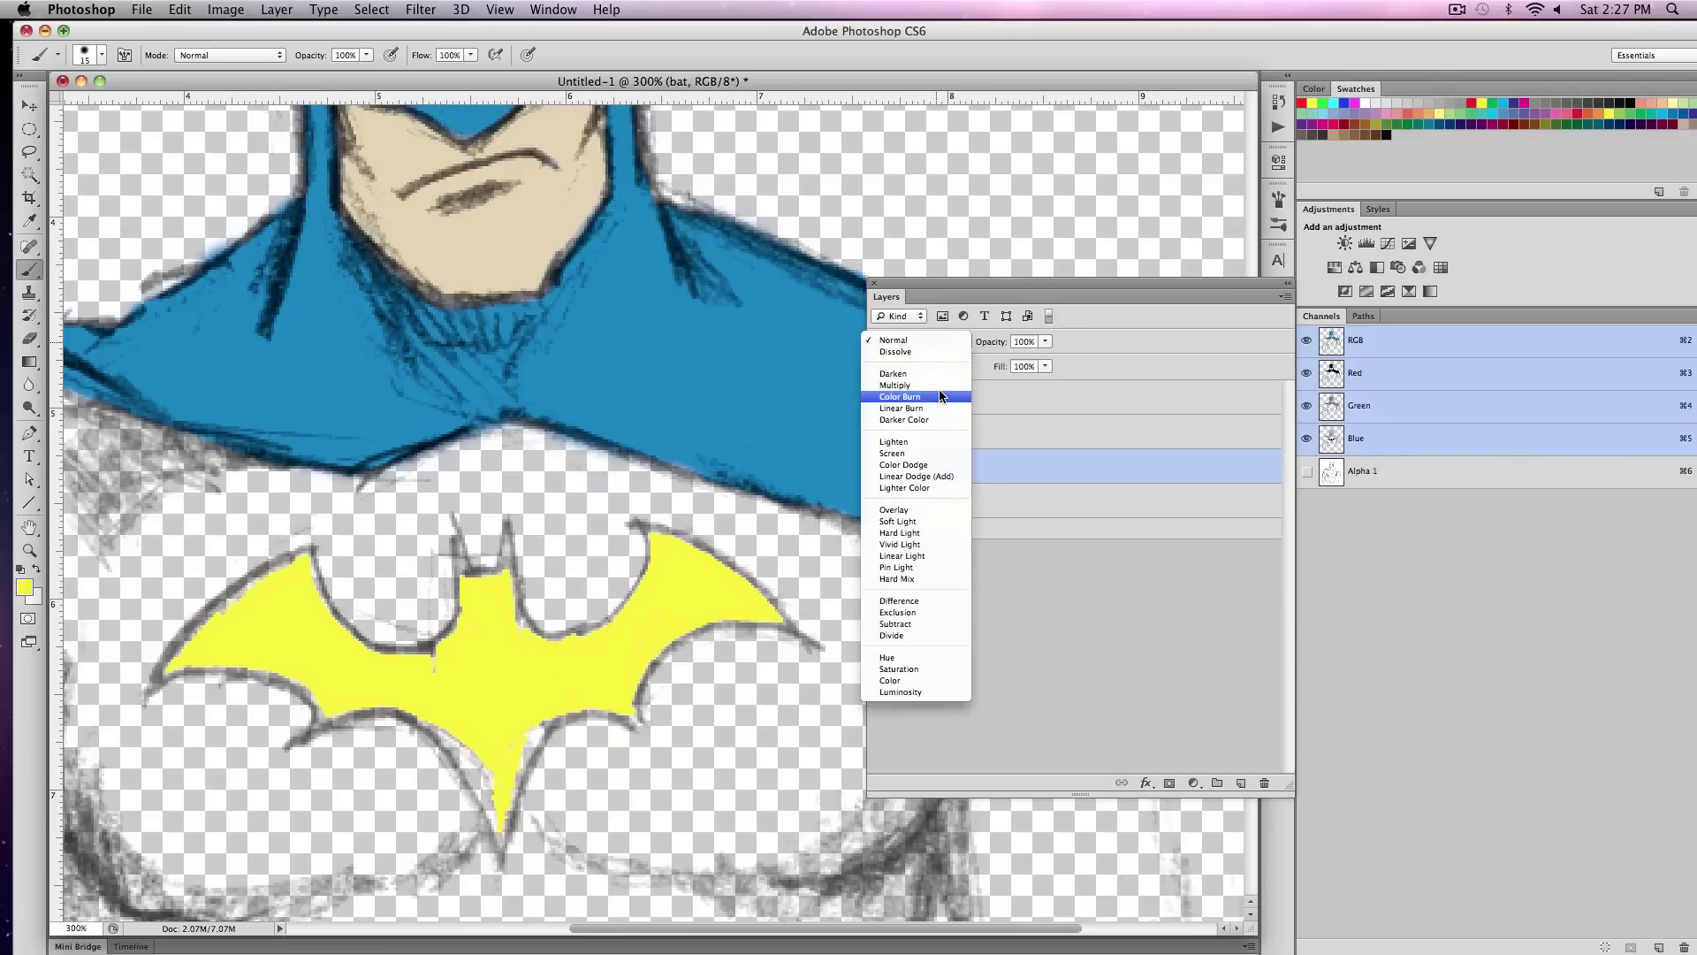
click(946, 394)
- With 72% brush hardness, touch up yellow along the bat's lower edge, left wing tip and right ear
mouse_move(493, 716)
mouse_down()
mouse_move(447, 716)
mouse_move(478, 740)
mouse_move(448, 720)
mouse_move(482, 760)
mouse_move(458, 732)
mouse_move(479, 744)
mouse_move(501, 810)
mouse_move(519, 742)
mouse_up()
click(103, 56)
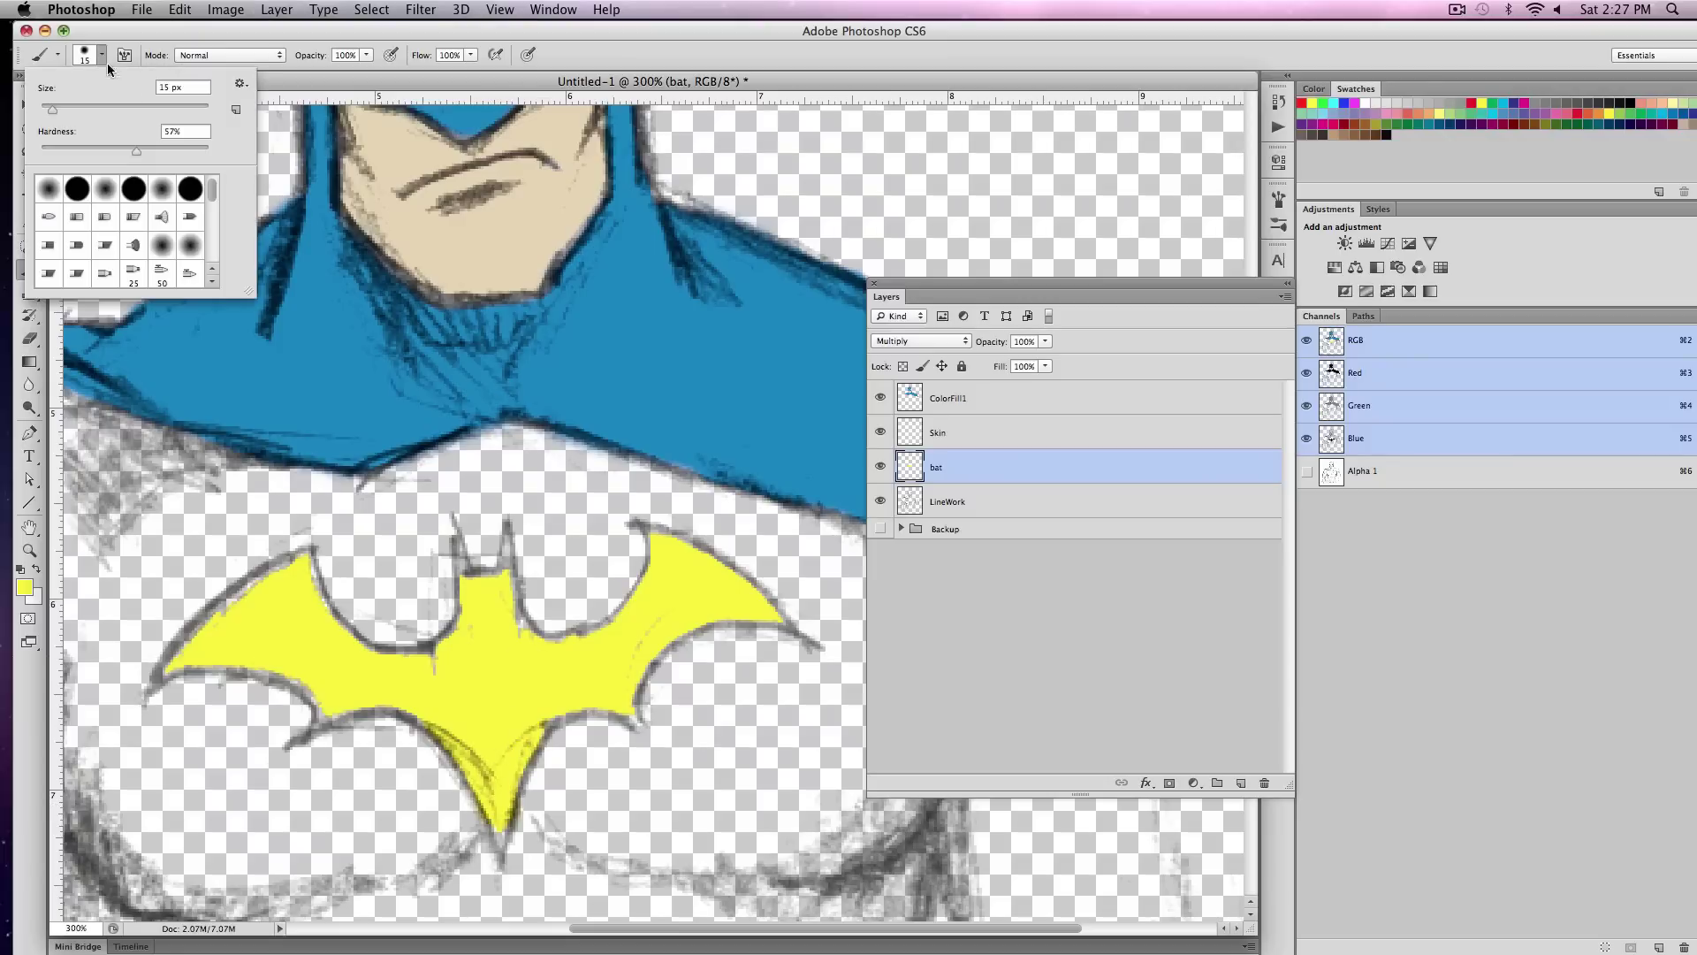
drag(129, 150, 162, 153)
mouse_move(309, 664)
mouse_down()
mouse_move(331, 705)
mouse_move(346, 693)
mouse_move(215, 637)
mouse_move(266, 596)
mouse_move(186, 656)
mouse_move(303, 571)
mouse_move(298, 600)
mouse_move(304, 558)
mouse_move(344, 638)
mouse_up()
key(bracketleft)
key(bracketleft)
key(bracketleft)
key(bracketleft)
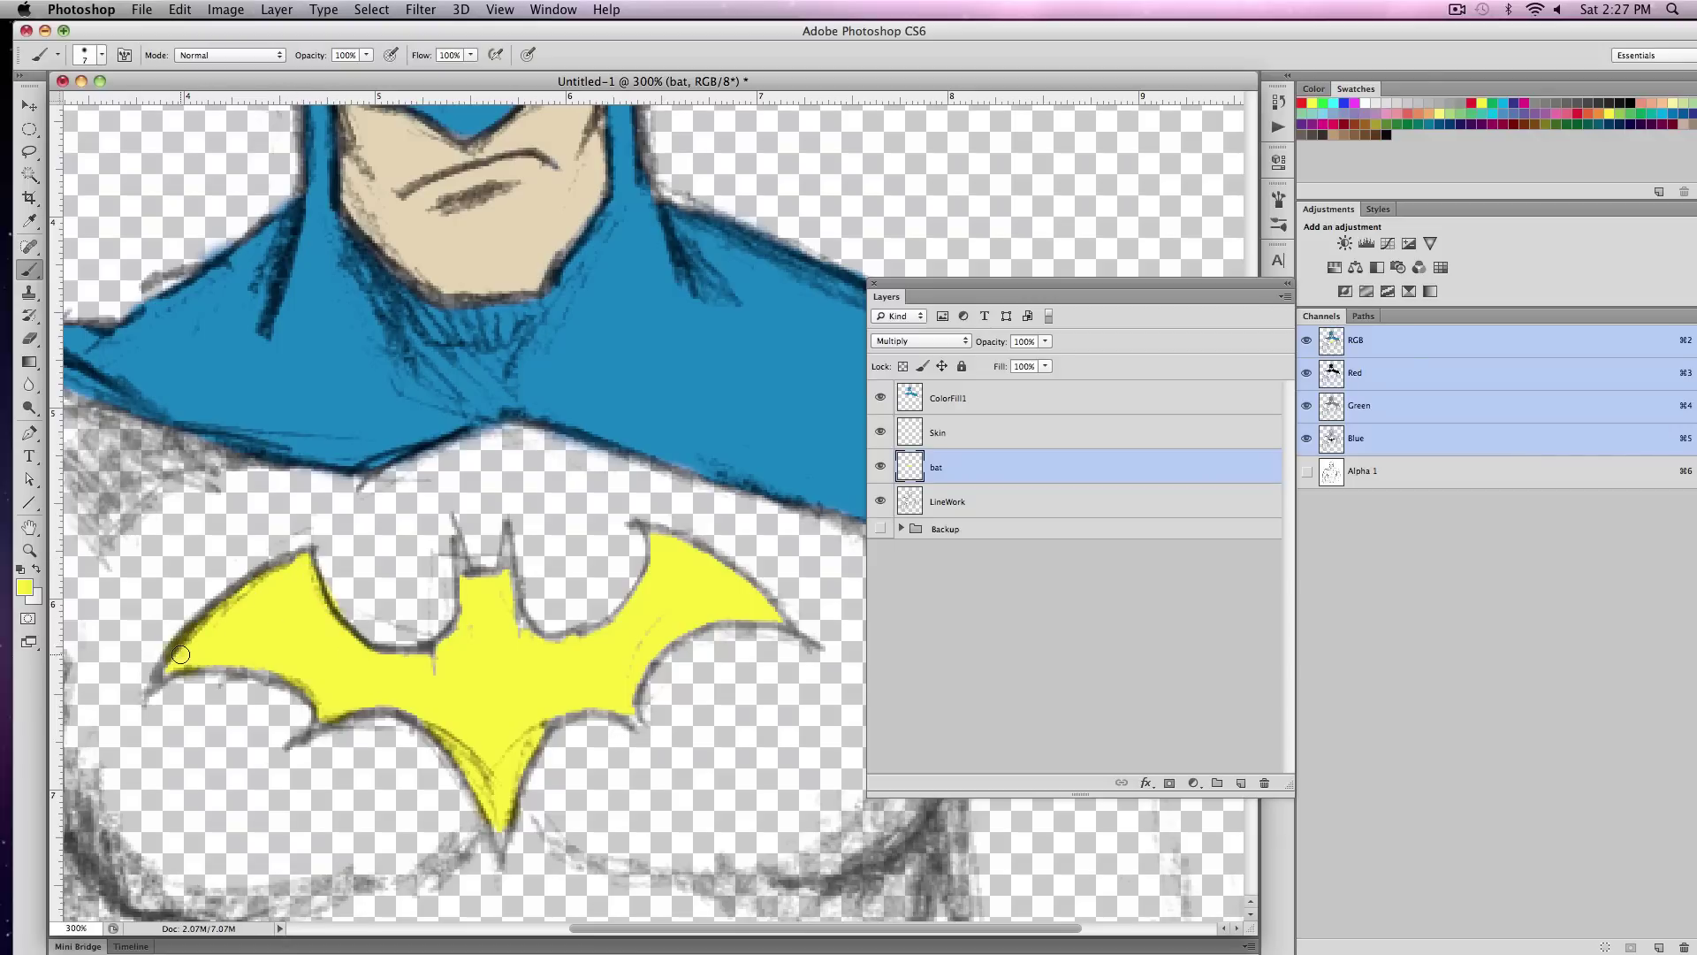
drag(162, 679, 155, 678)
drag(282, 671, 185, 661)
drag(506, 589, 520, 621)
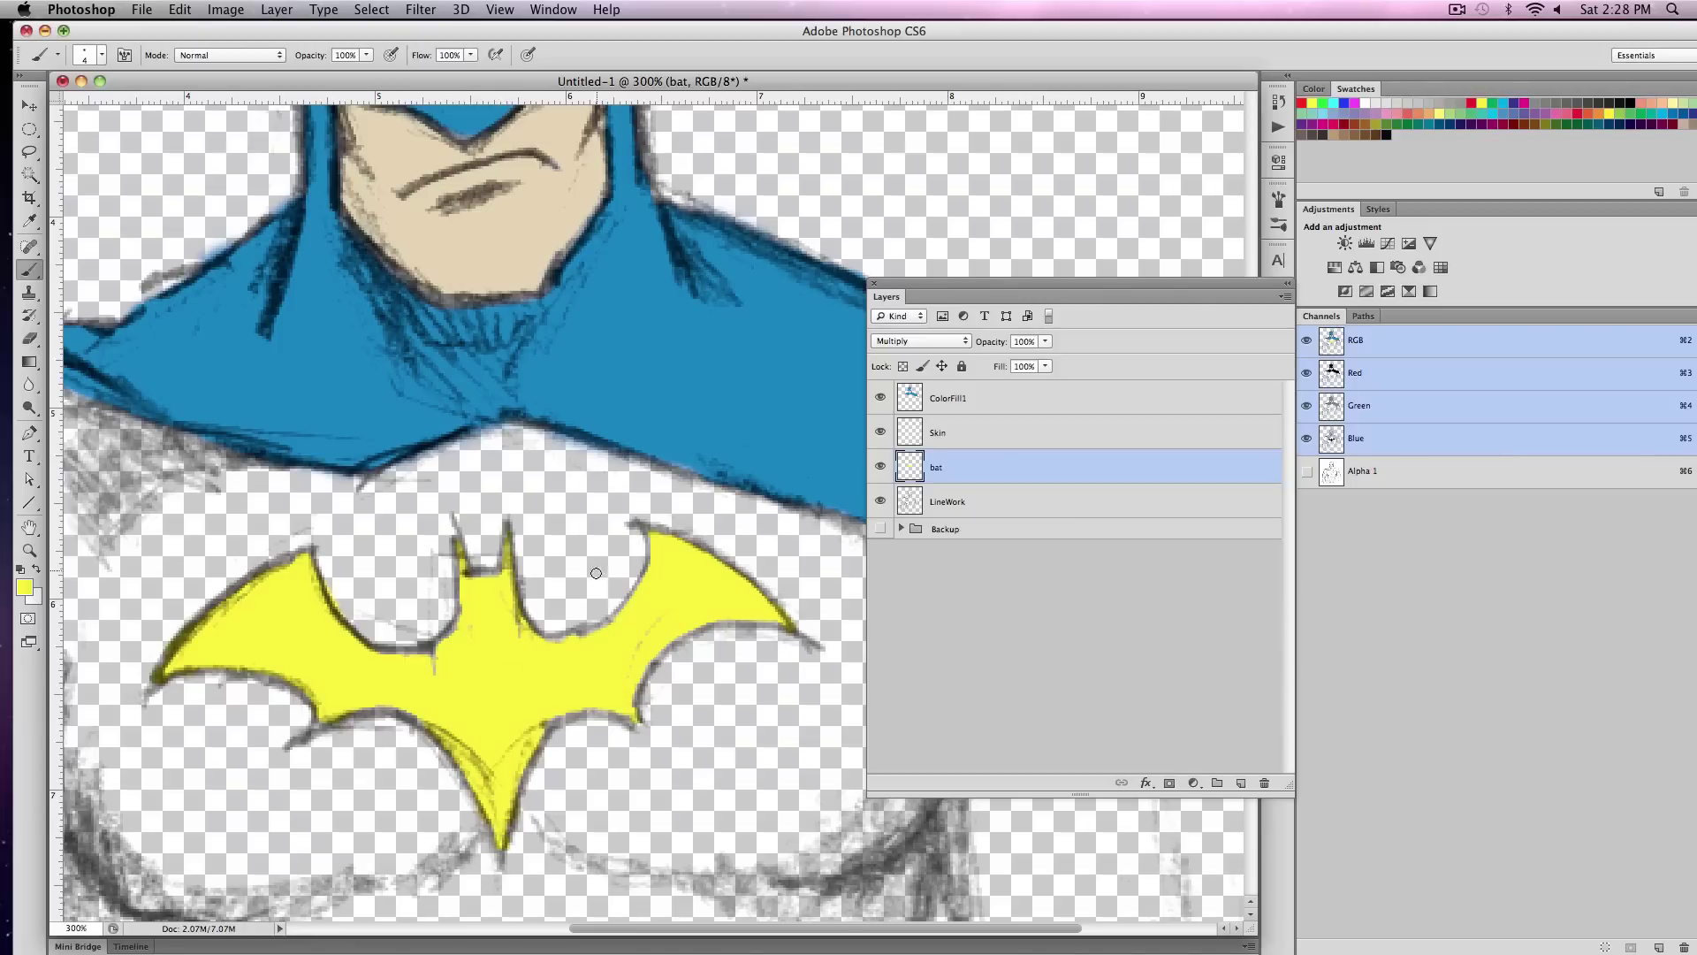
- Zoom out to 100% and add a new layer named Body
key(z)
alt+click(623, 628)
alt+click(623, 629)
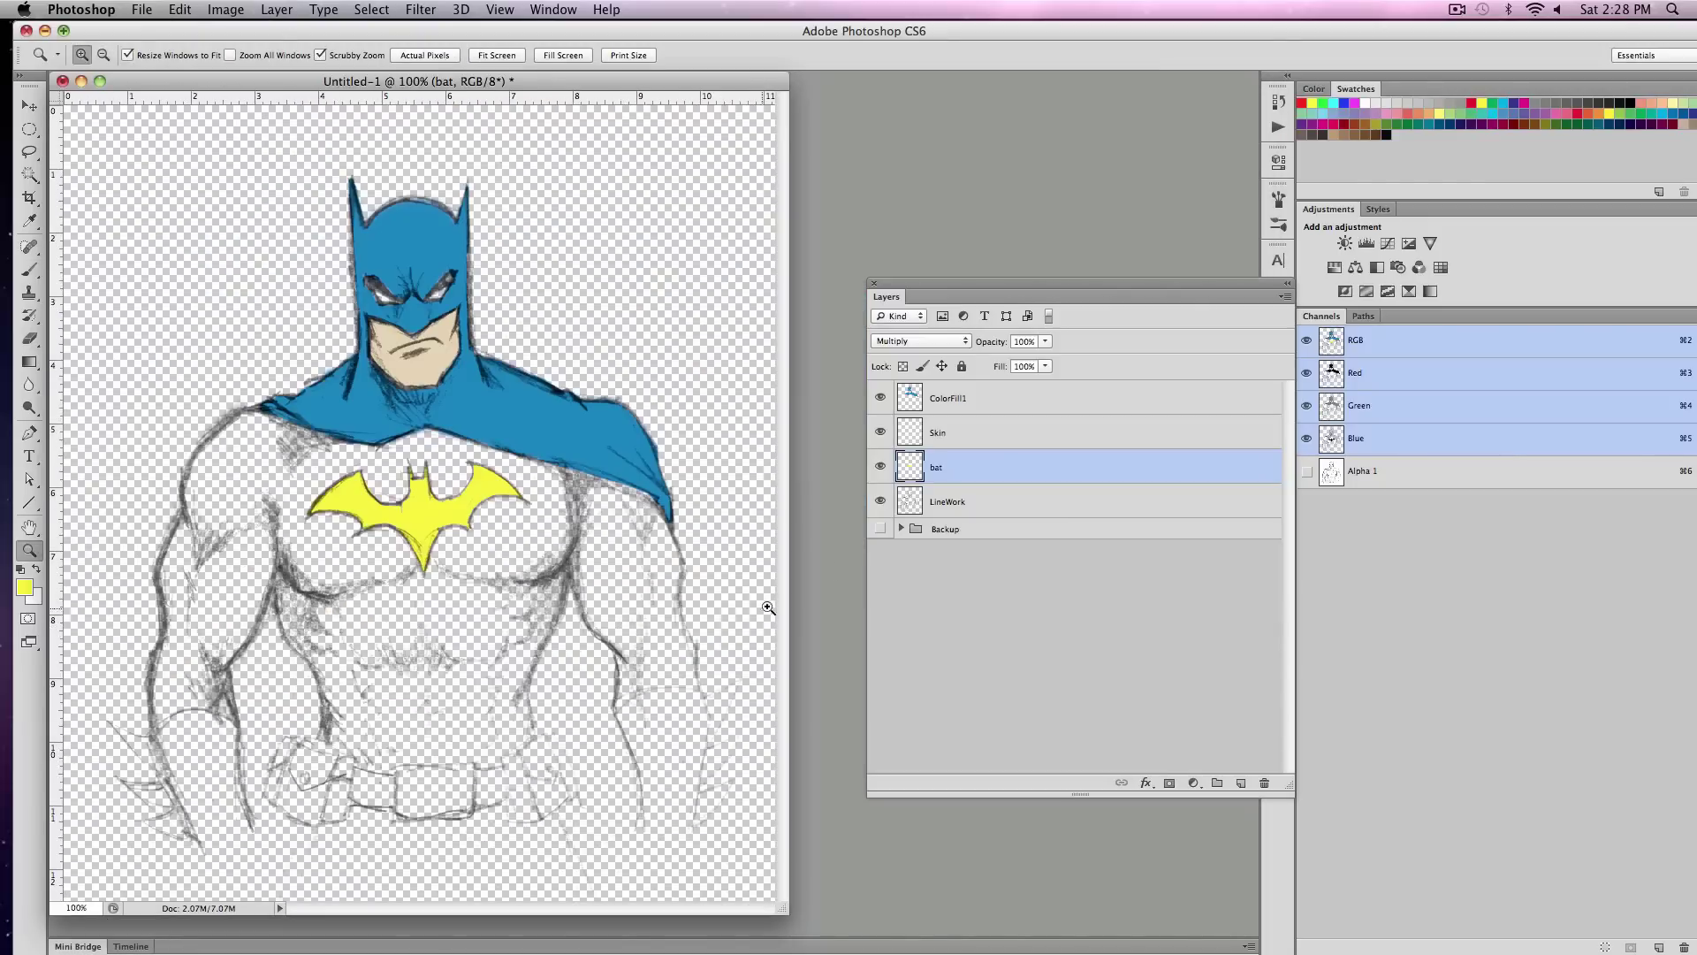
click(1241, 783)
double_click(939, 466)
text(Body)
key(Return)
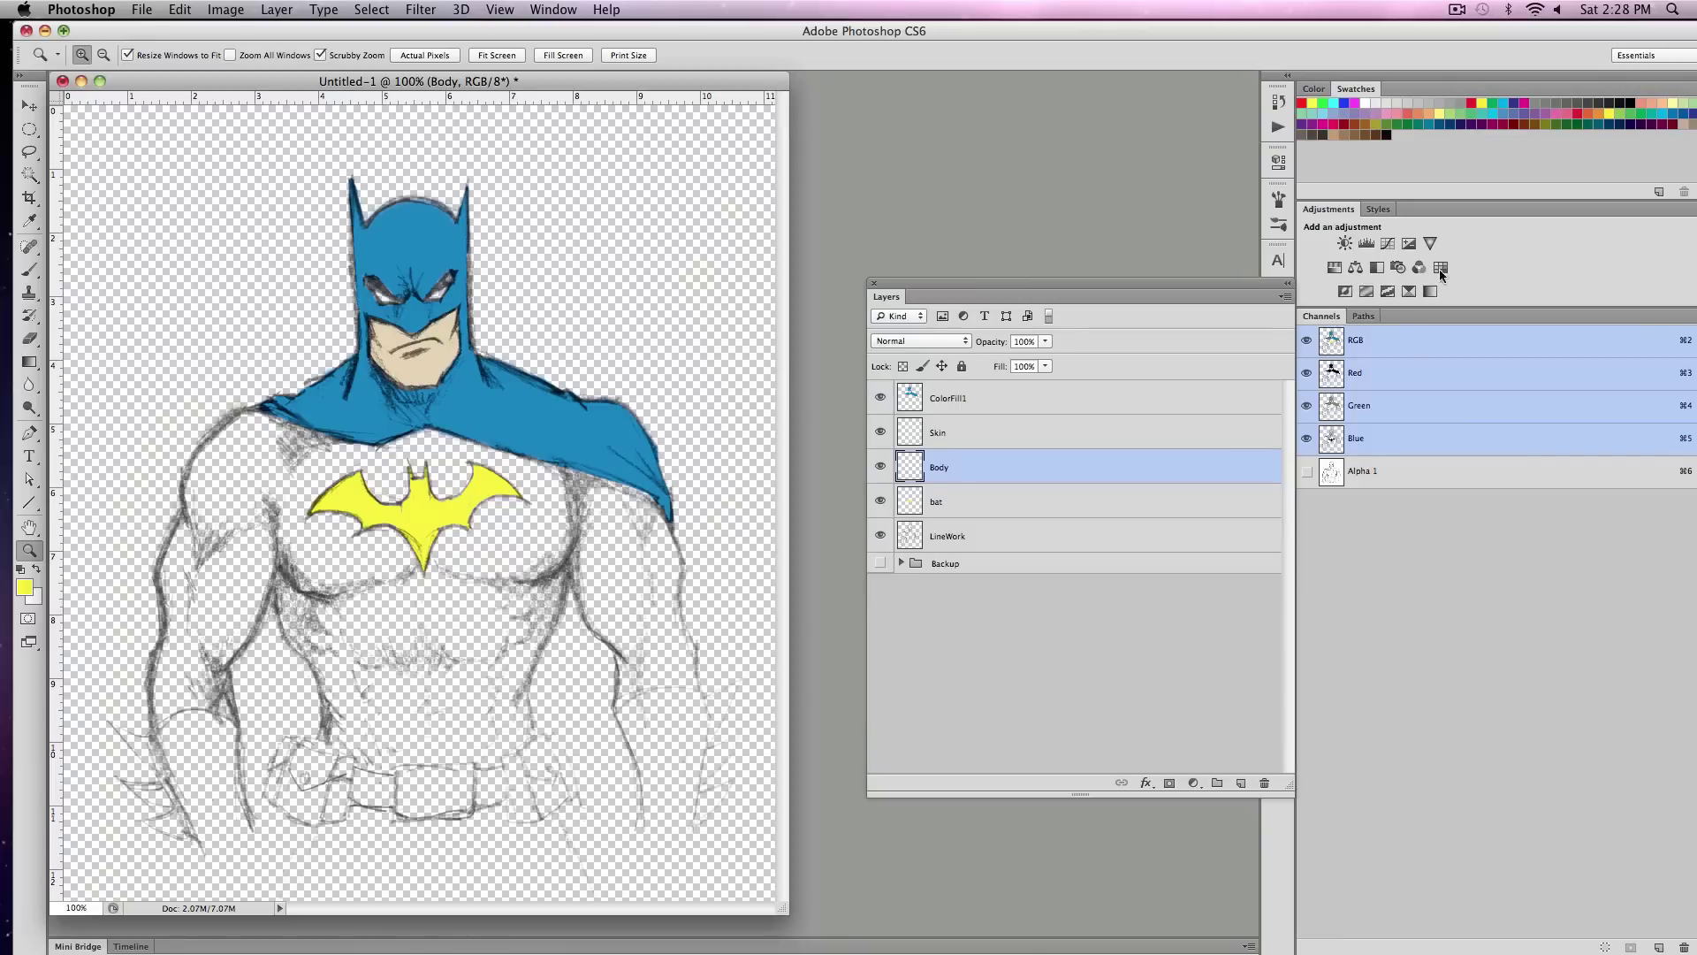
- Magic Wand-select the white chest, abdomen and both arms from LineWork
click(30, 174)
click(324, 508)
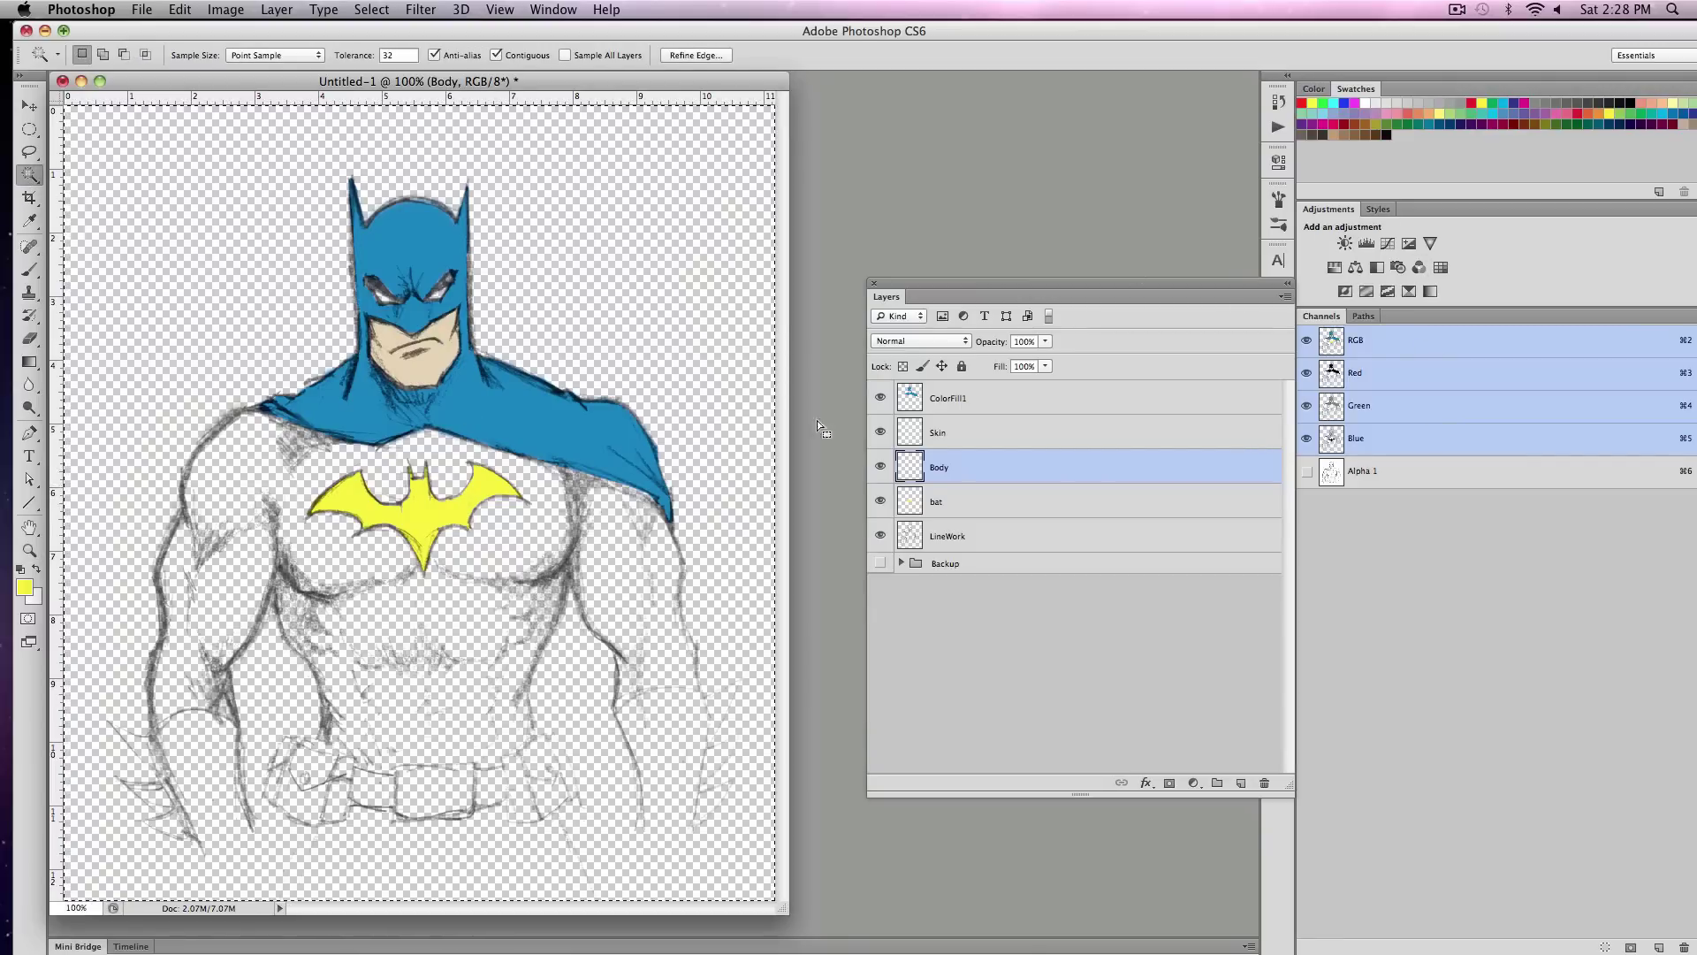
click(924, 528)
click(241, 476)
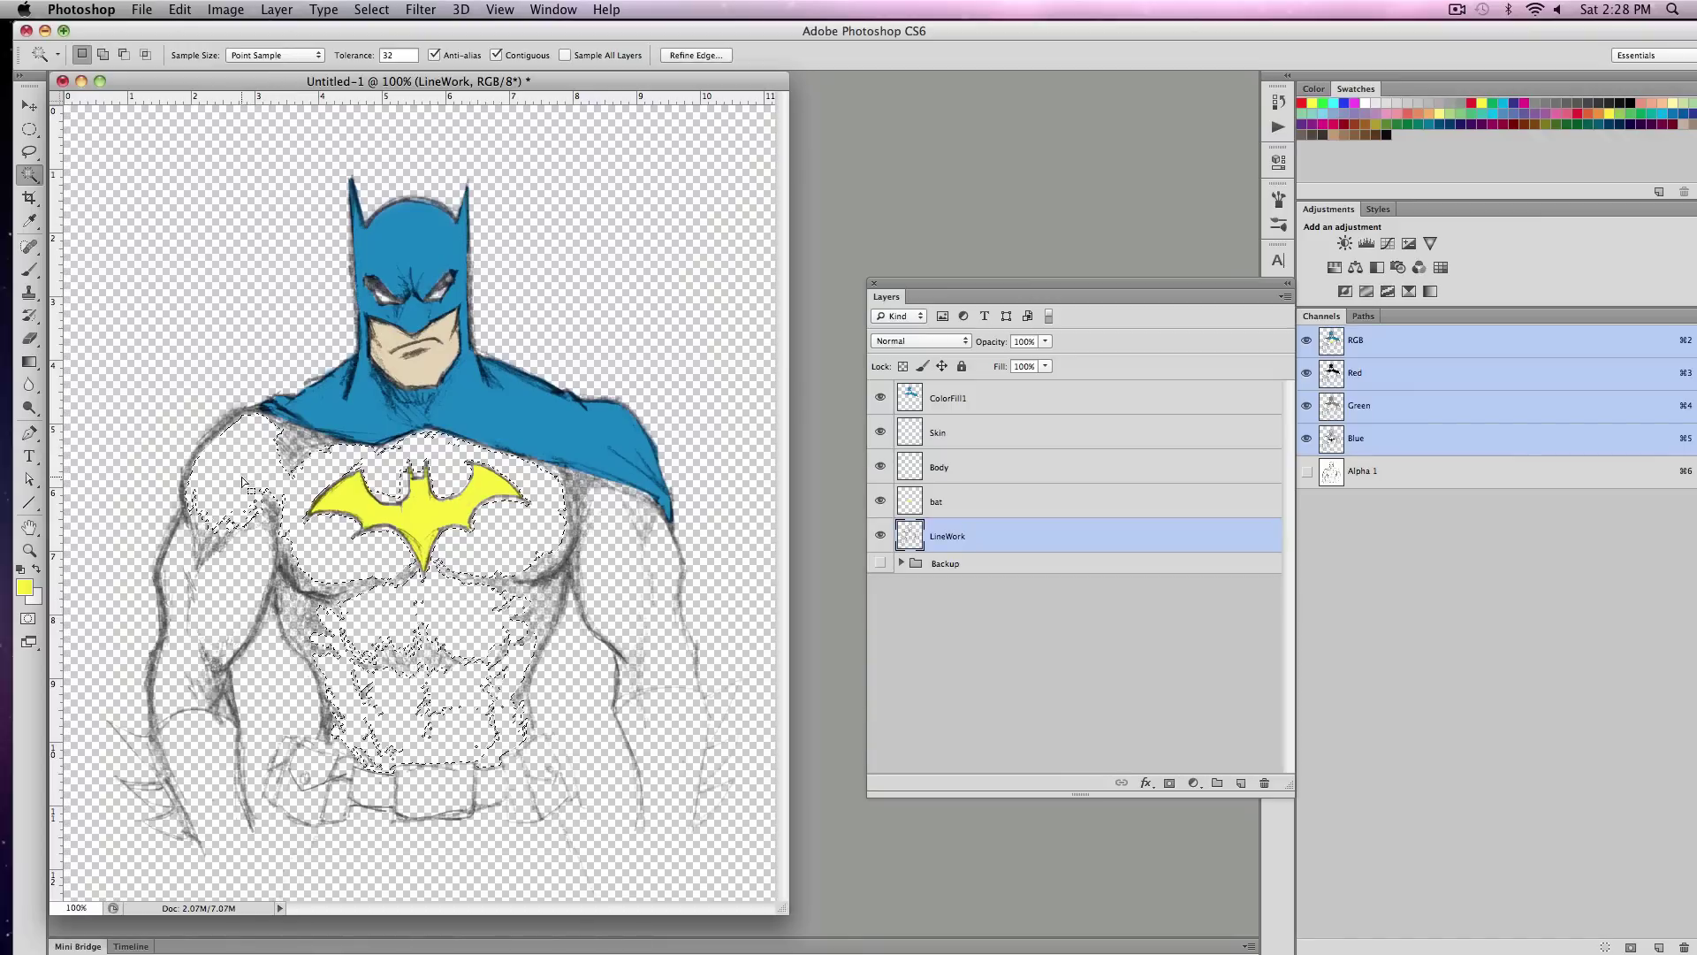
shift+click(246, 564)
shift+click(645, 598)
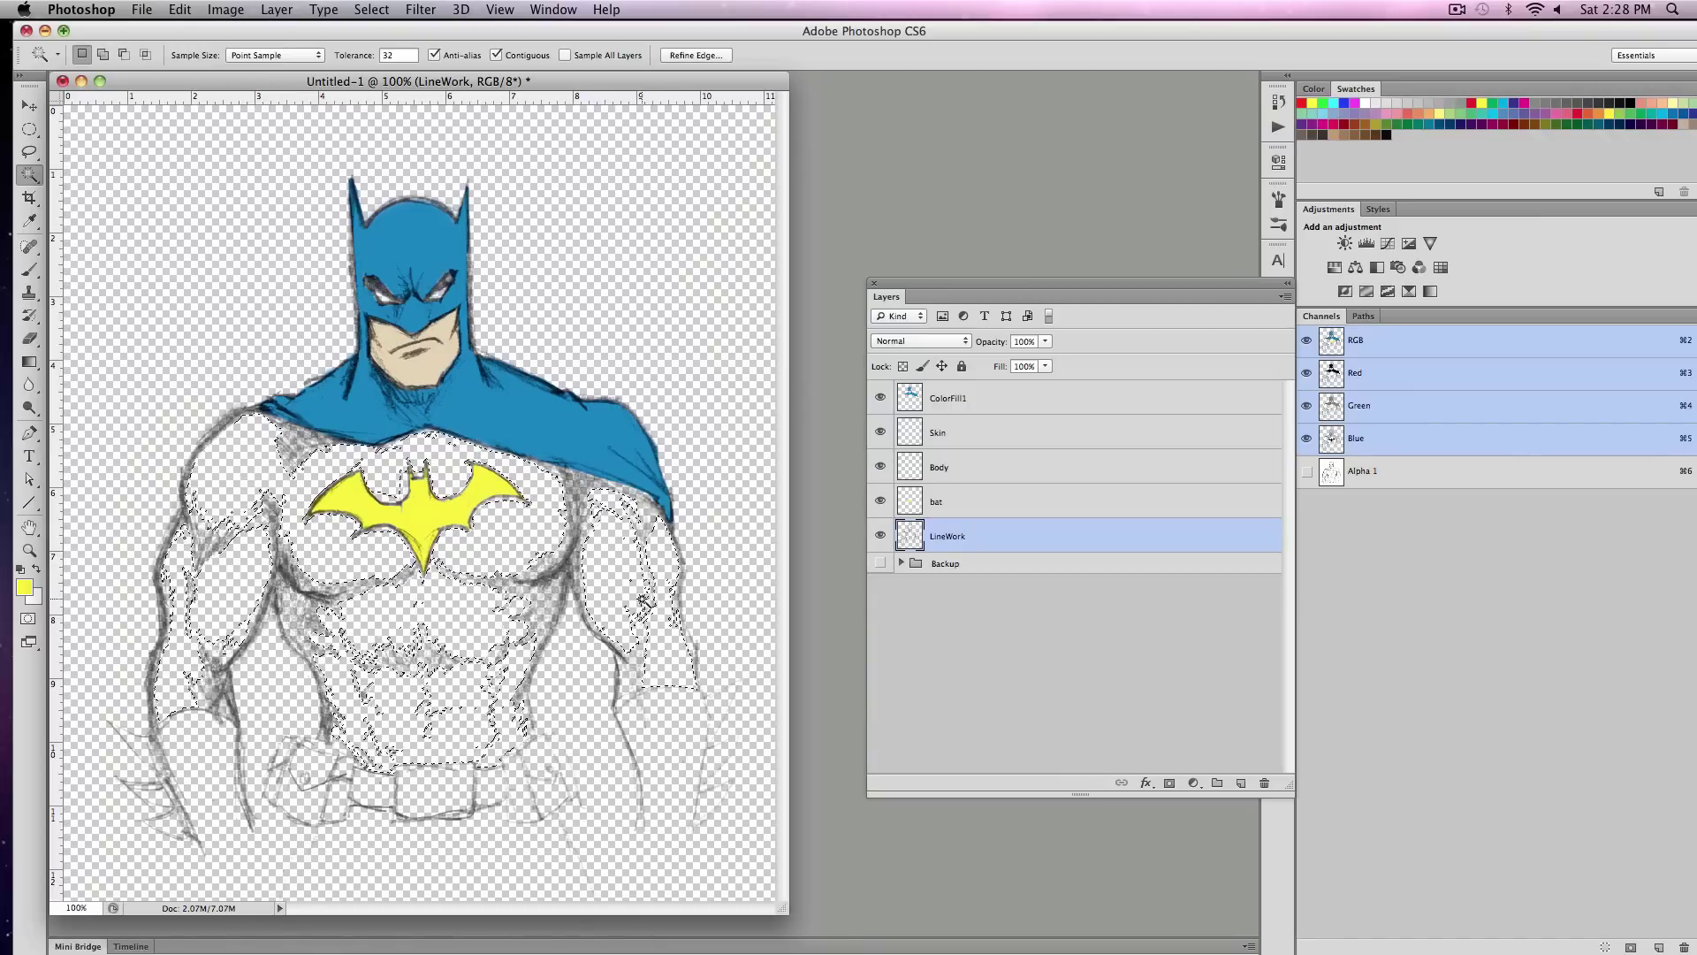
click(1456, 9)
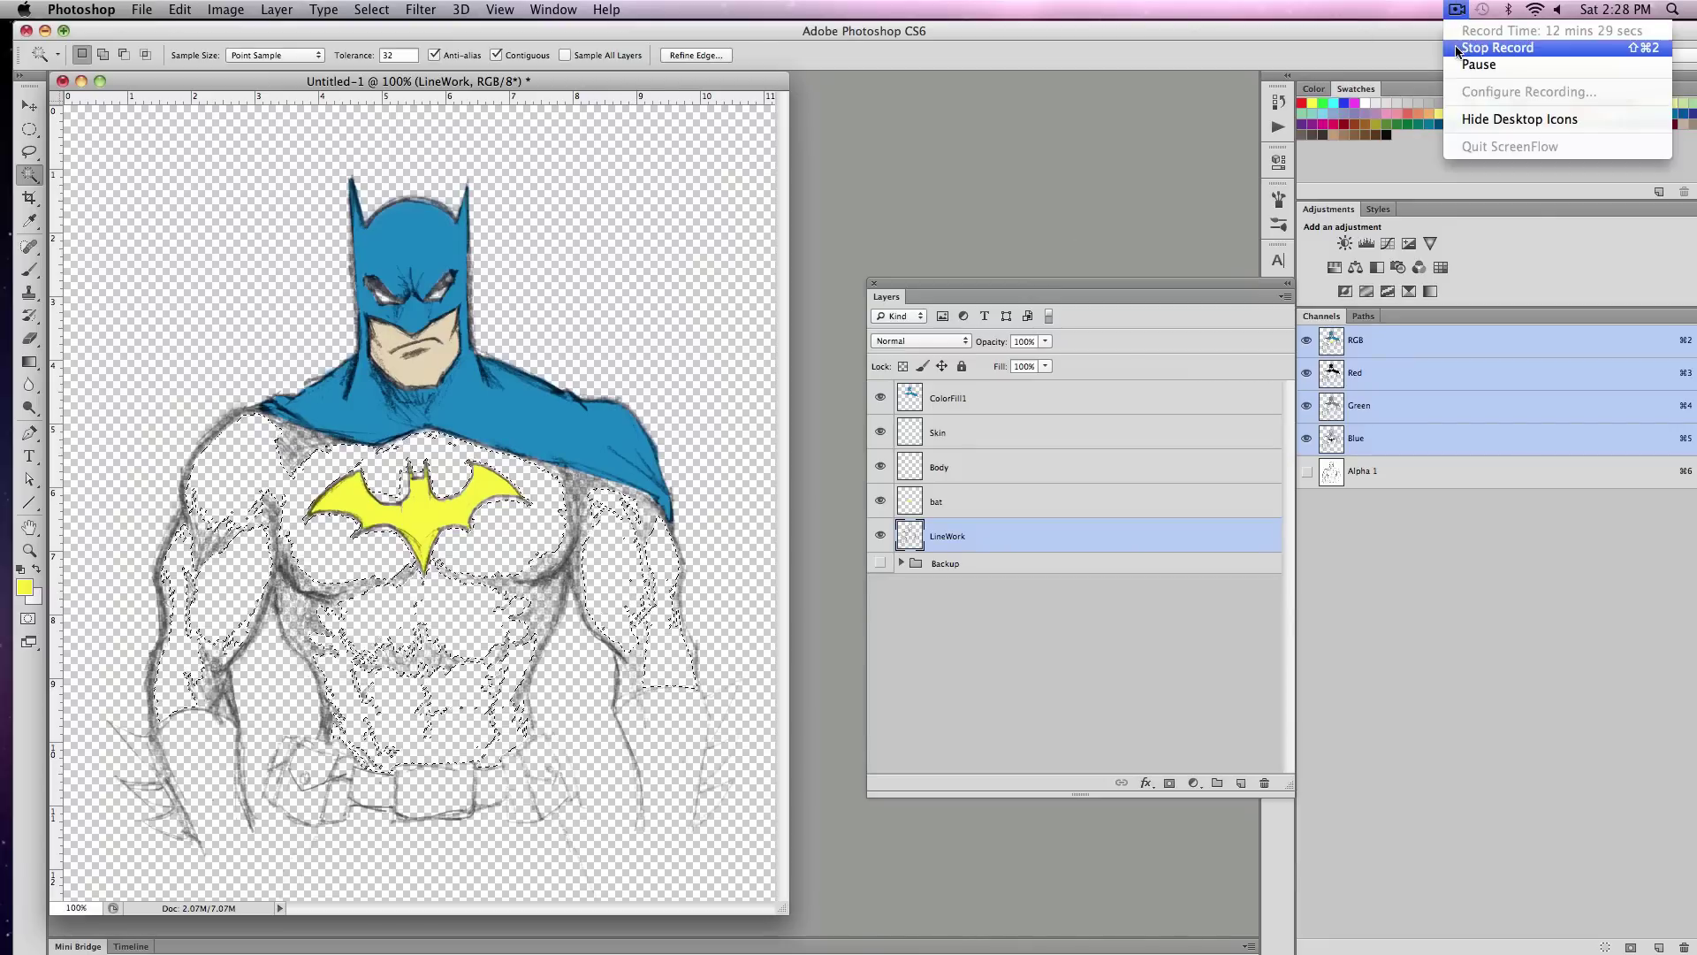
- Toggle the ColorFill1 and Skin layers to compare the colouring, then sample the emblem yellow
click(1479, 65)
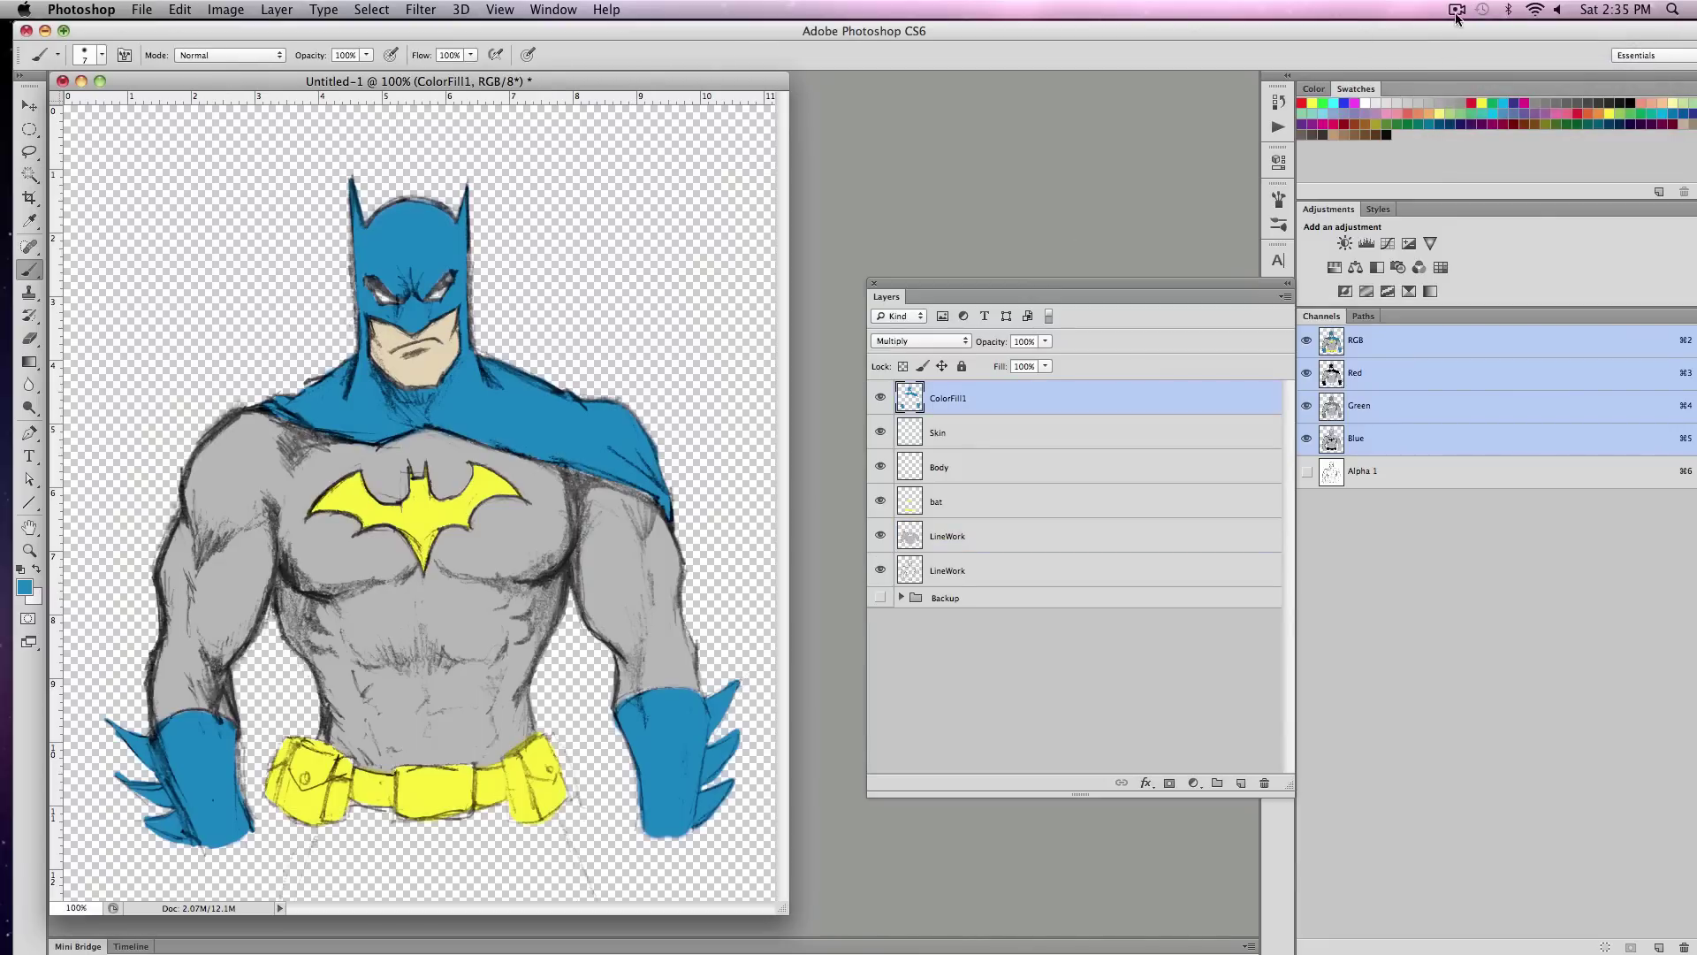
click(1456, 14)
click(1384, 30)
click(881, 398)
click(880, 399)
click(880, 432)
click(881, 433)
click(919, 506)
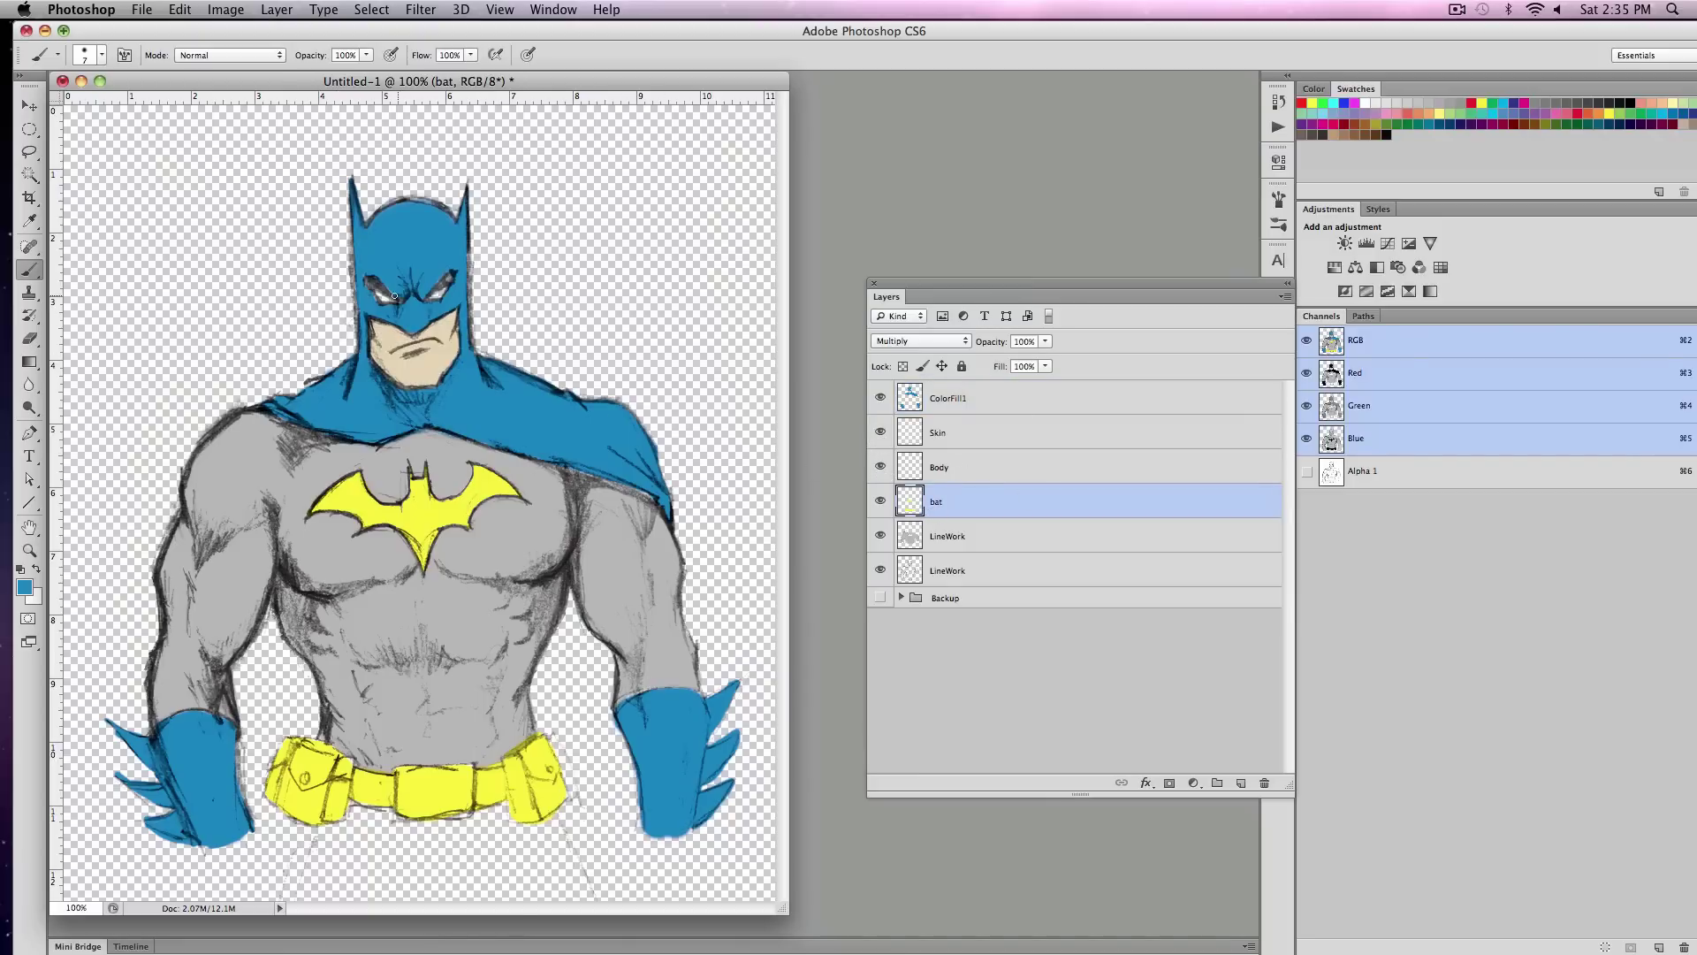
alt+click(424, 521)
- Show the lower LineWork layer and rename the upper LineWork layer to Body
click(881, 570)
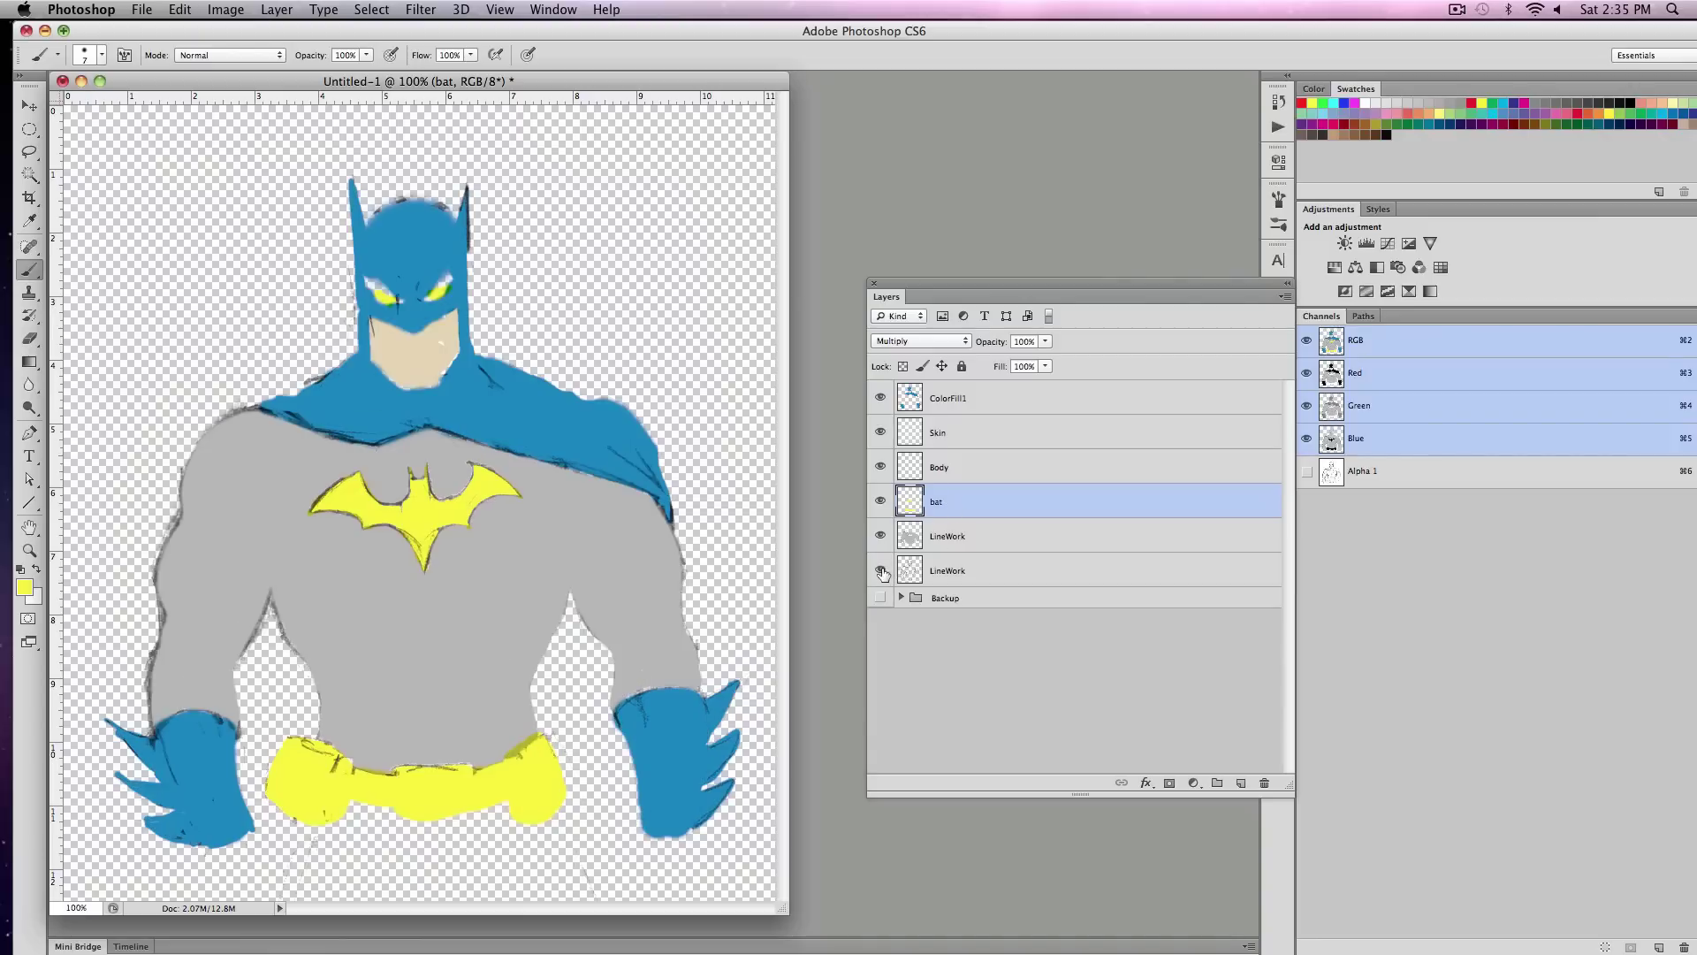
click(908, 575)
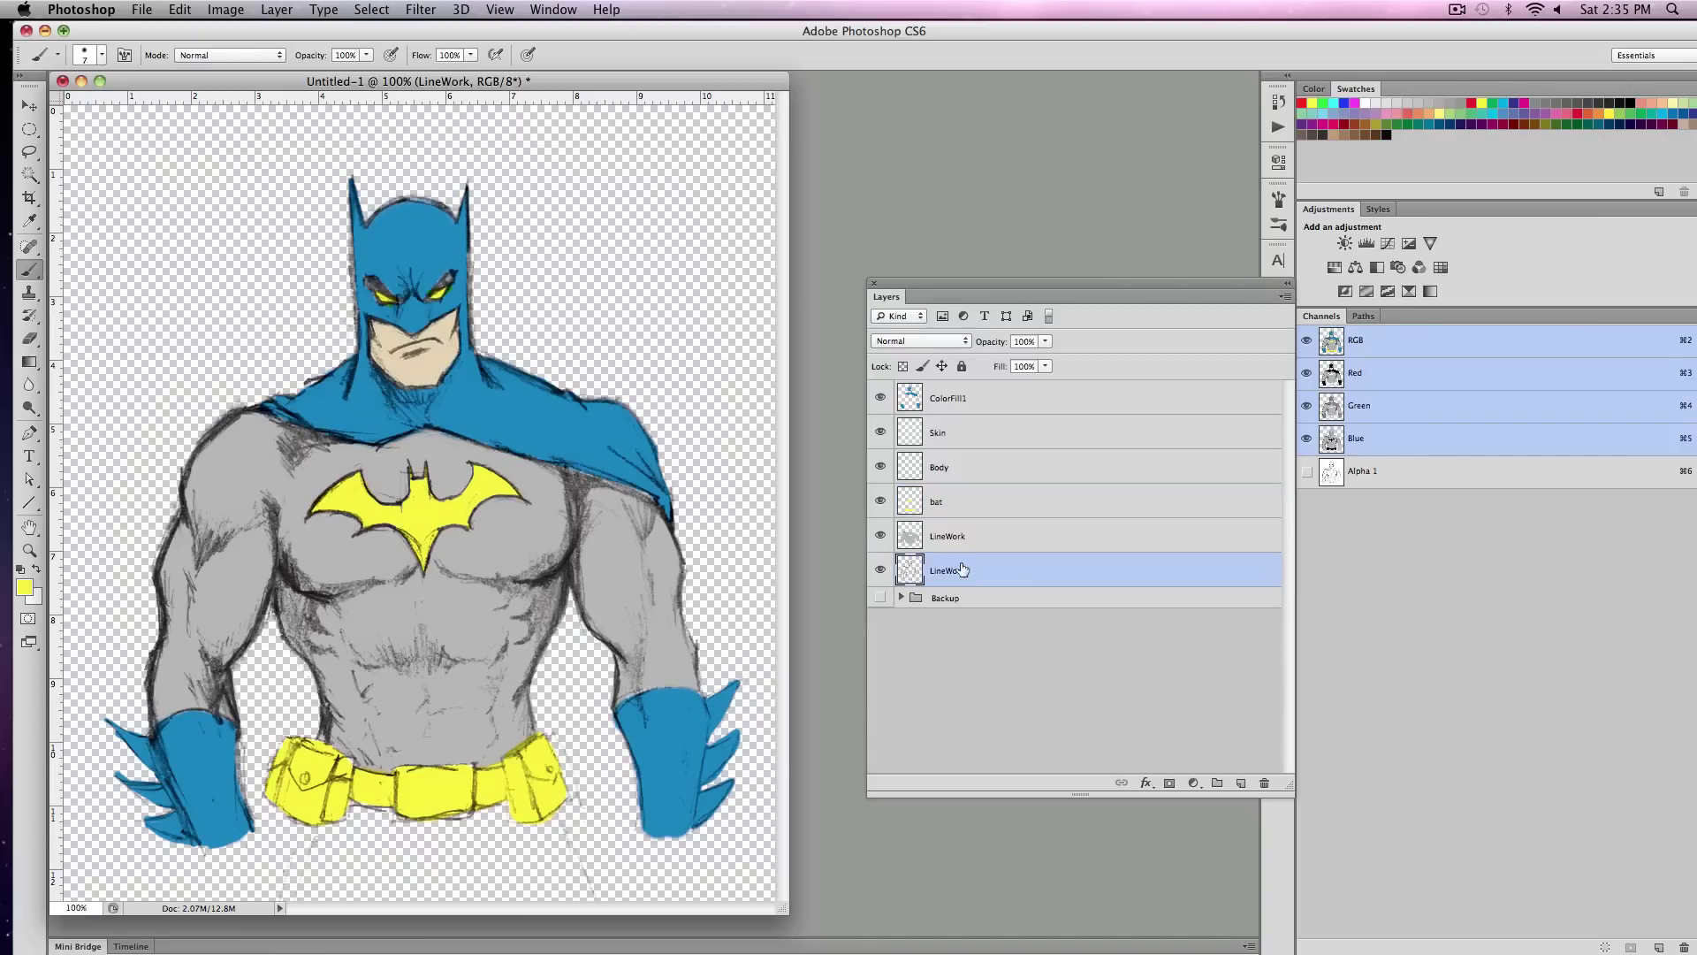
double_click(935, 536)
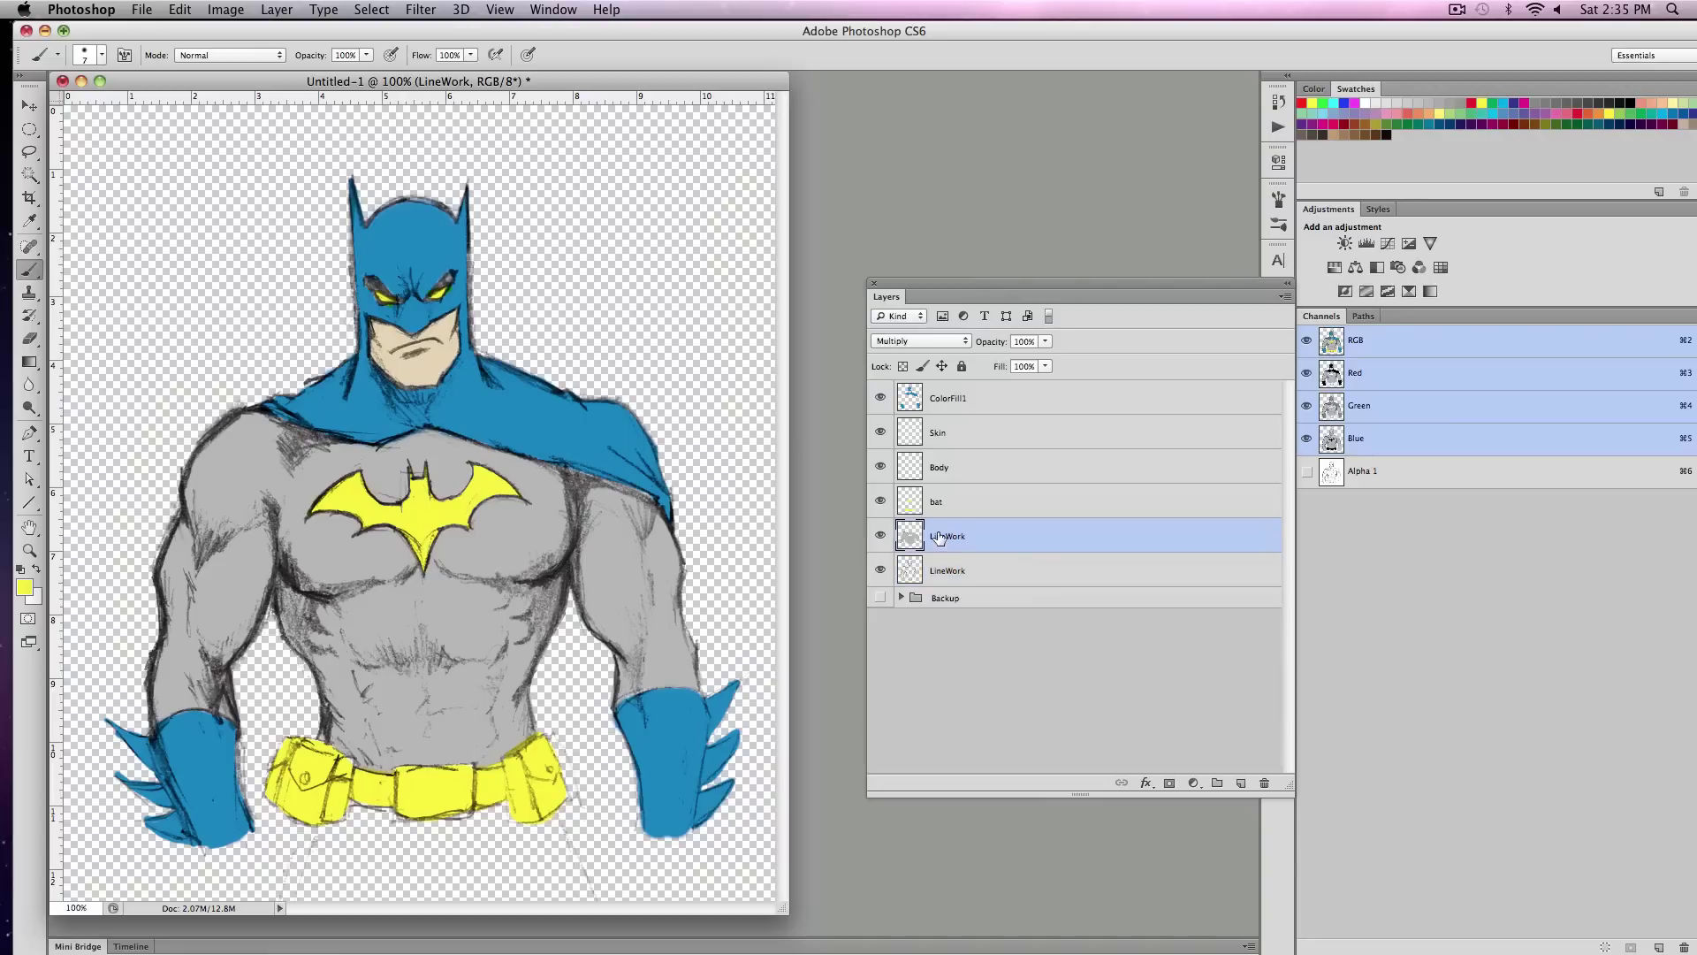
text(Body)
key(Return)
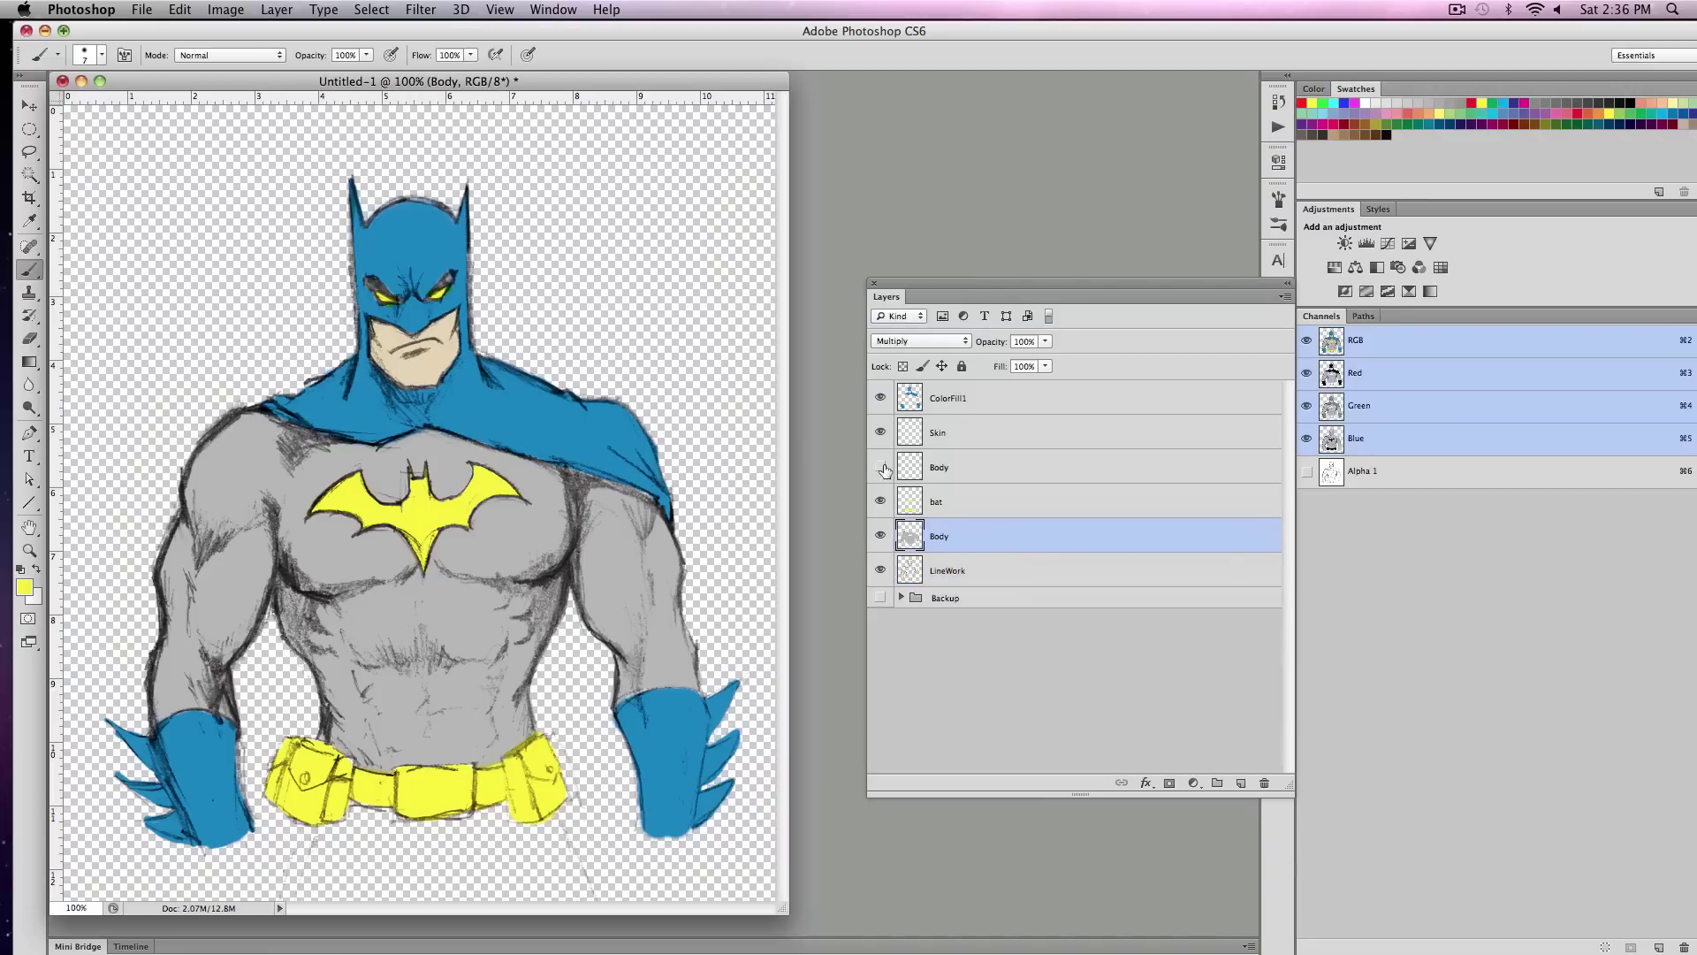
- Delete the empty original Body layer, then bring up LineWork's layer effects list
click(960, 468)
key(BackSpace)
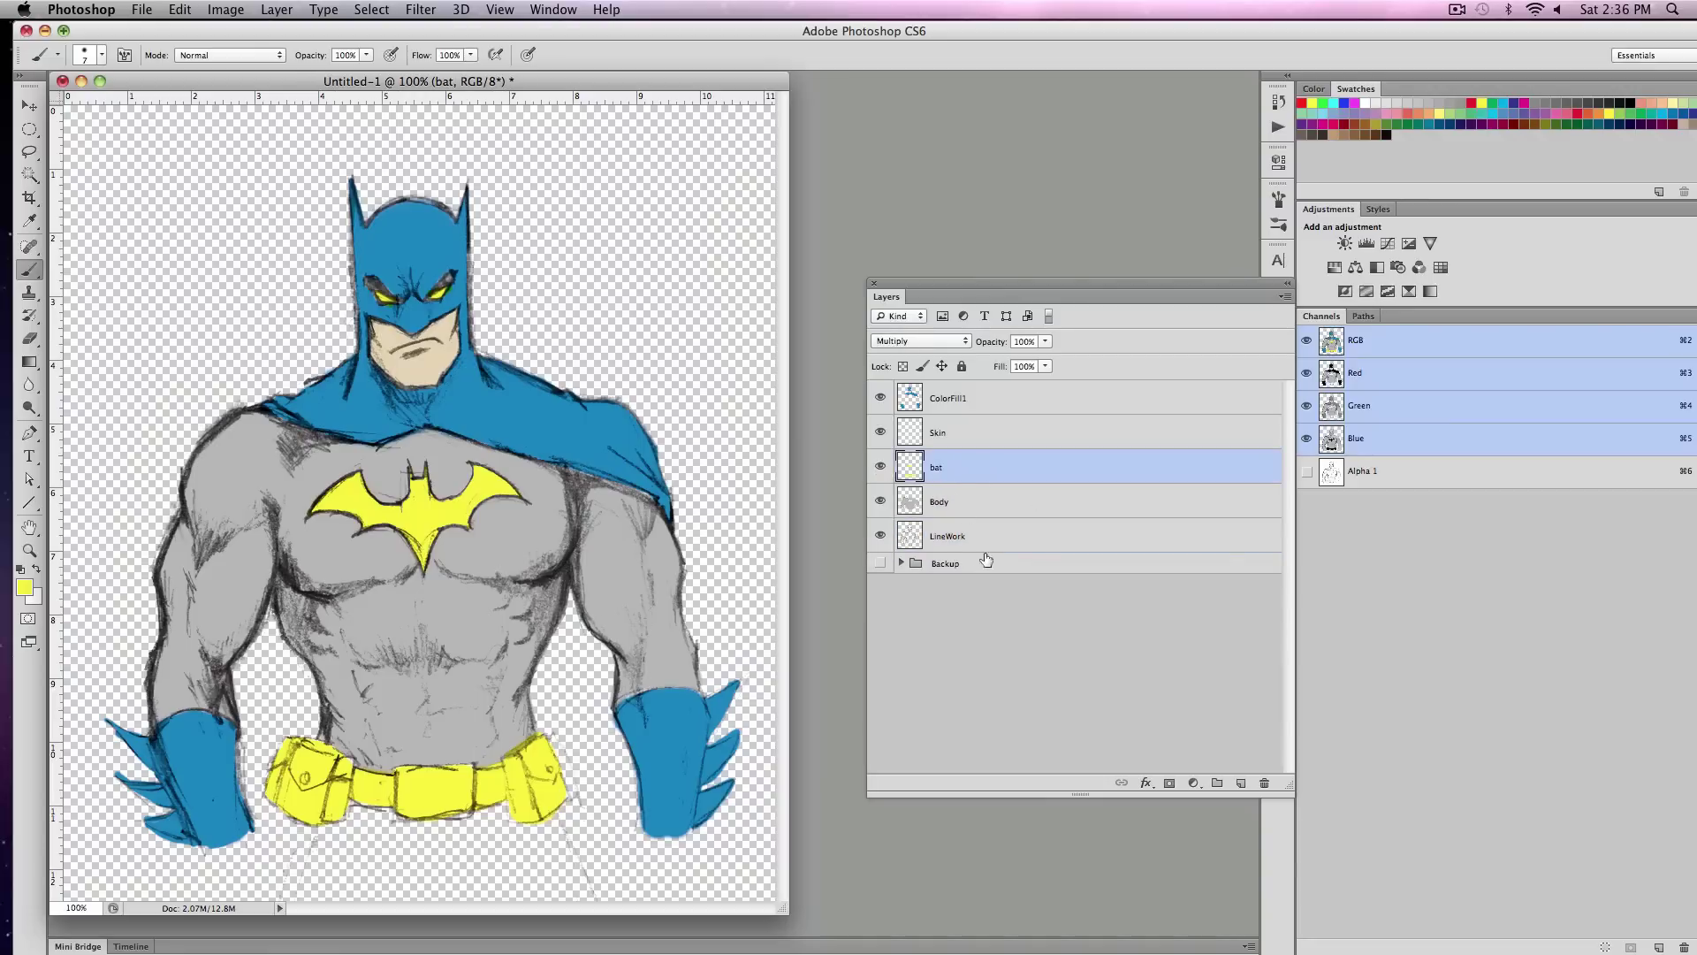
click(917, 538)
click(1151, 781)
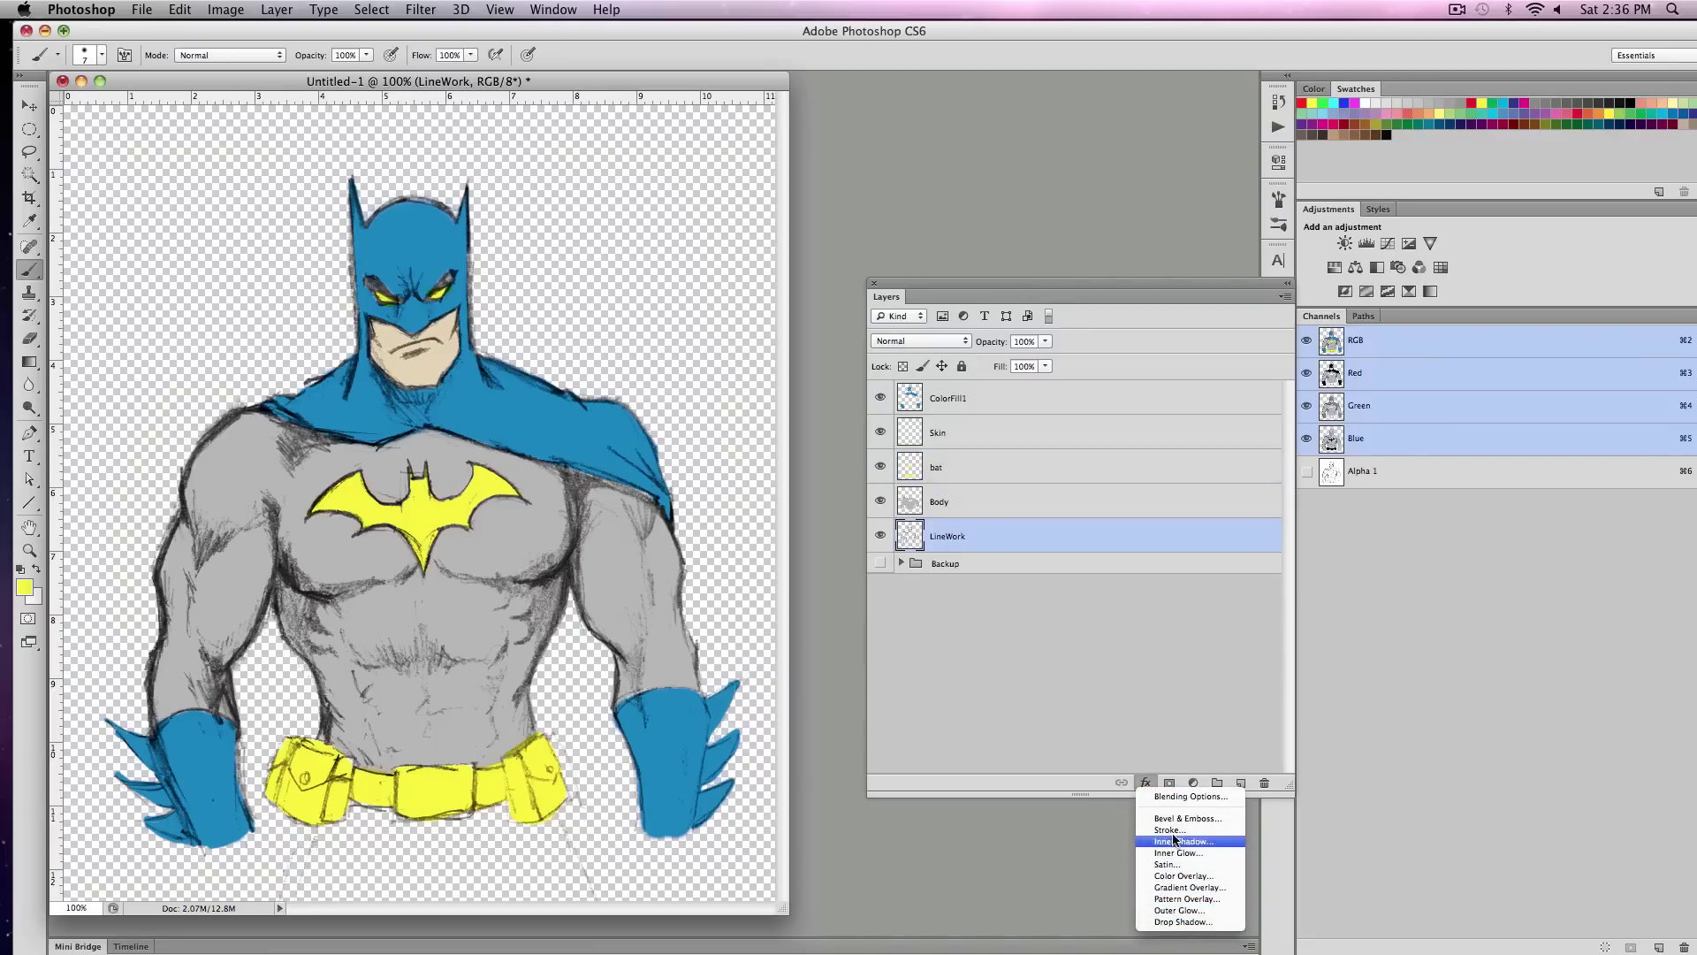
- Add a Color Overlay effect to LineWork with an olive green colour
click(1178, 876)
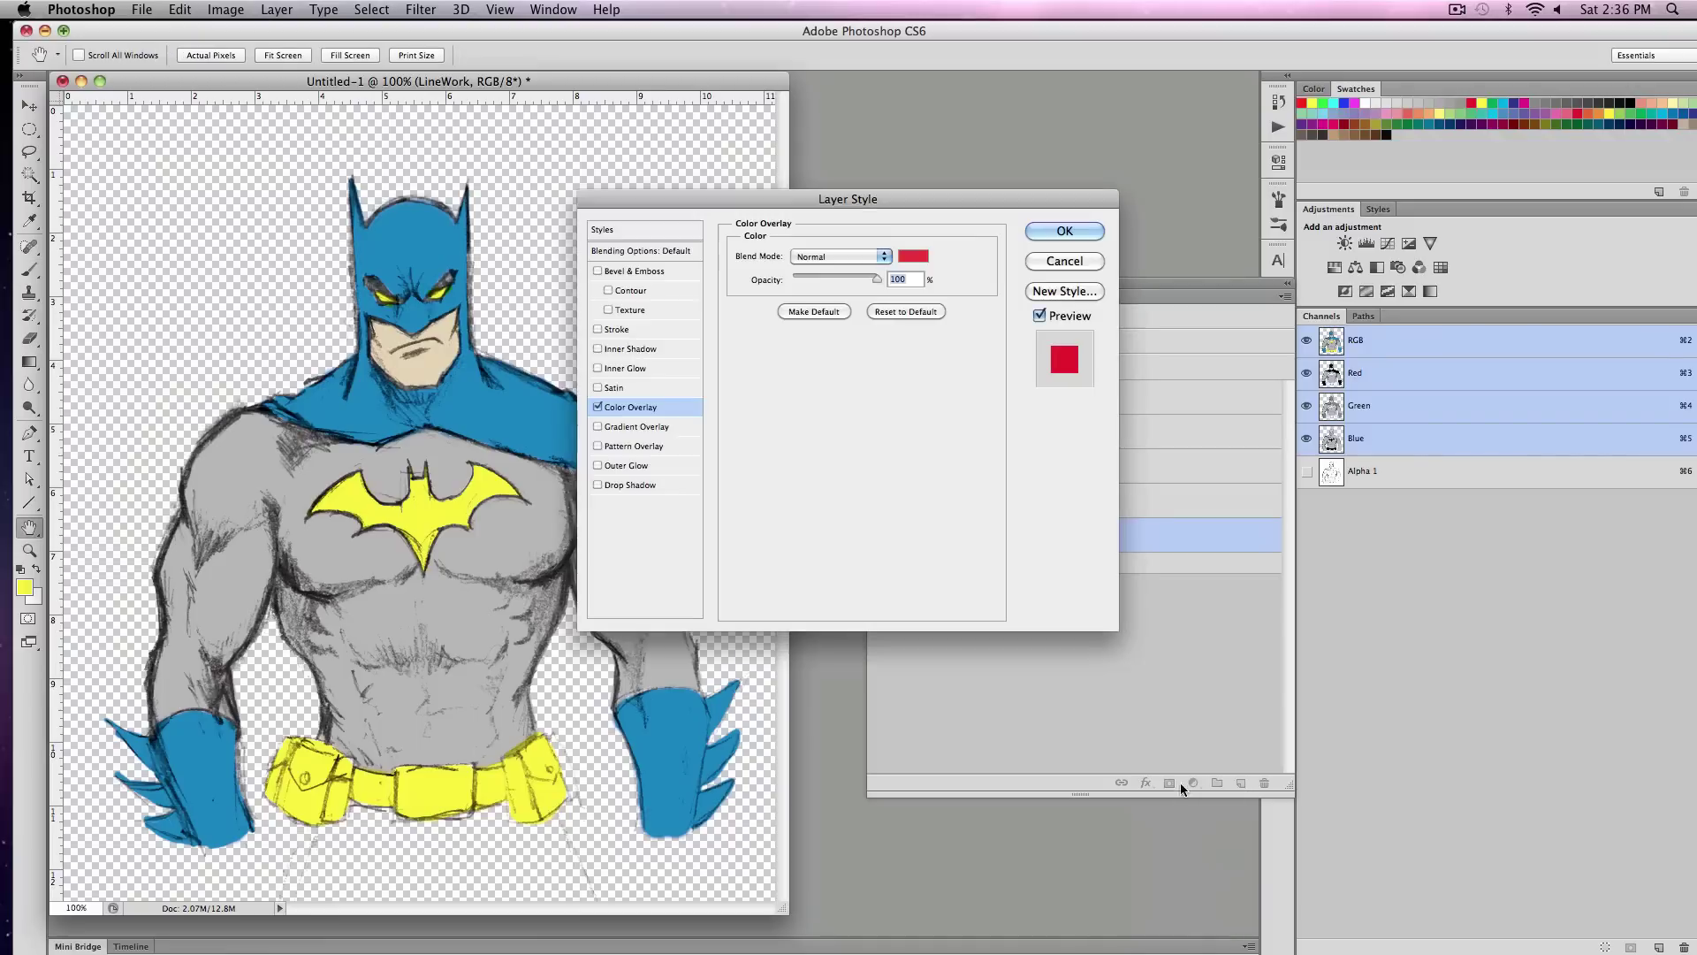
drag(884, 209, 1063, 180)
click(1093, 227)
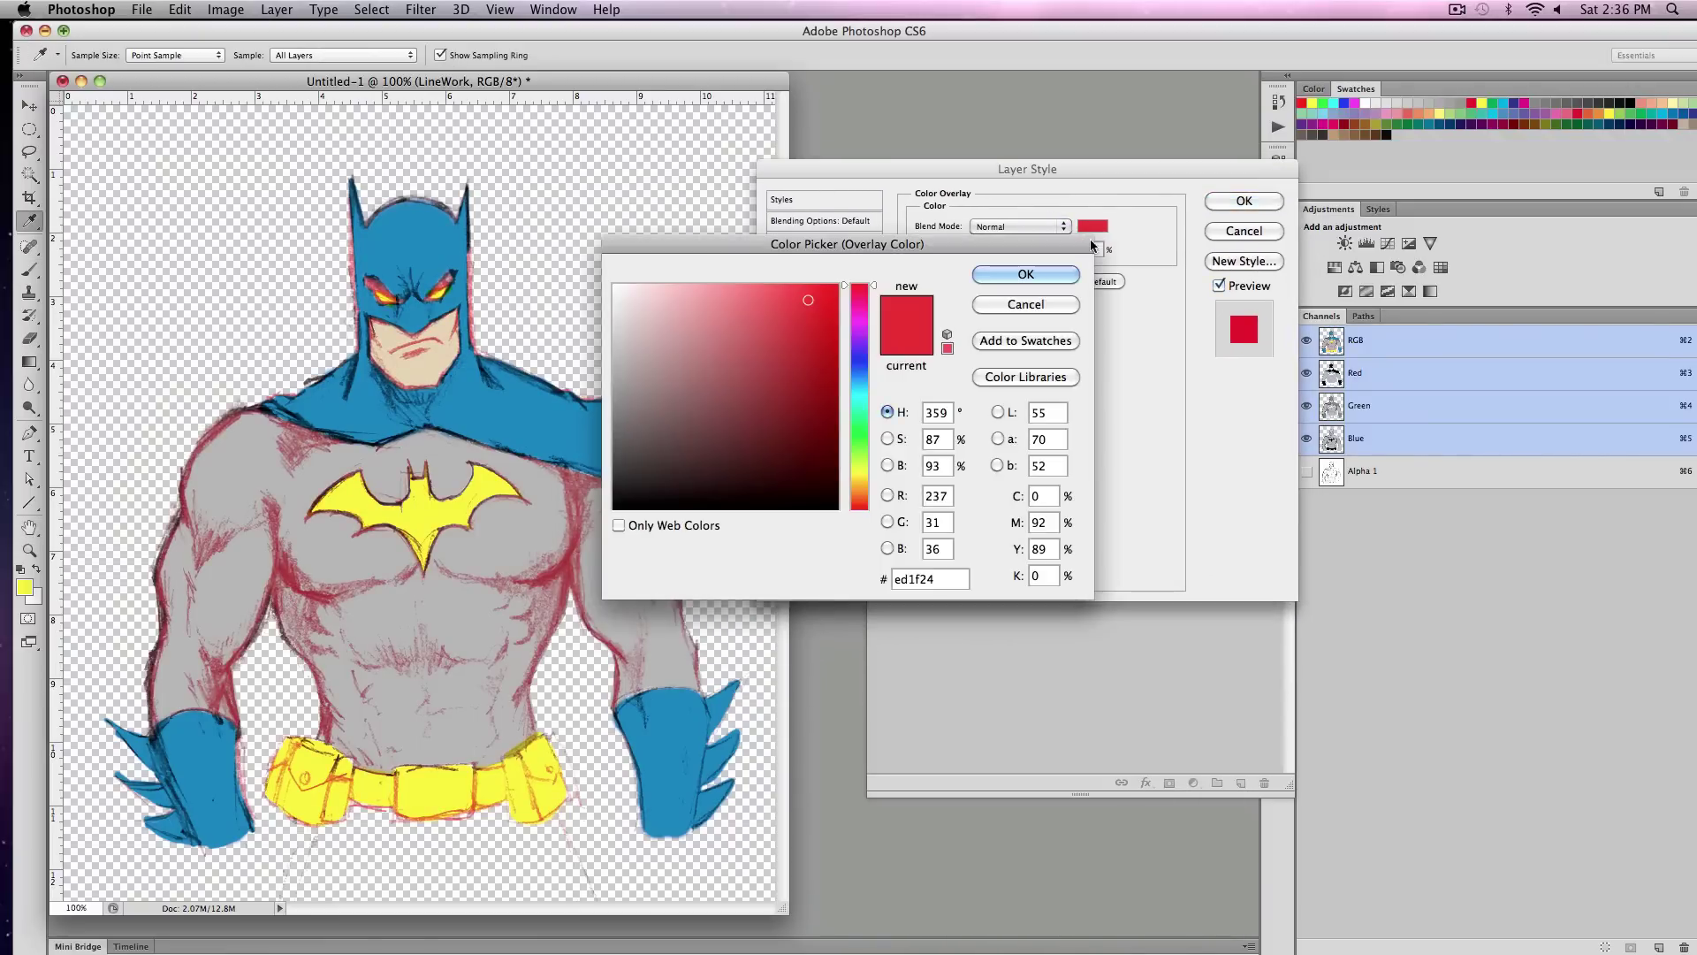
click(715, 411)
mouse_move(864, 378)
mouse_down()
mouse_move(865, 402)
mouse_move(862, 366)
mouse_up()
click(755, 323)
drag(862, 469, 862, 495)
drag(769, 371, 862, 465)
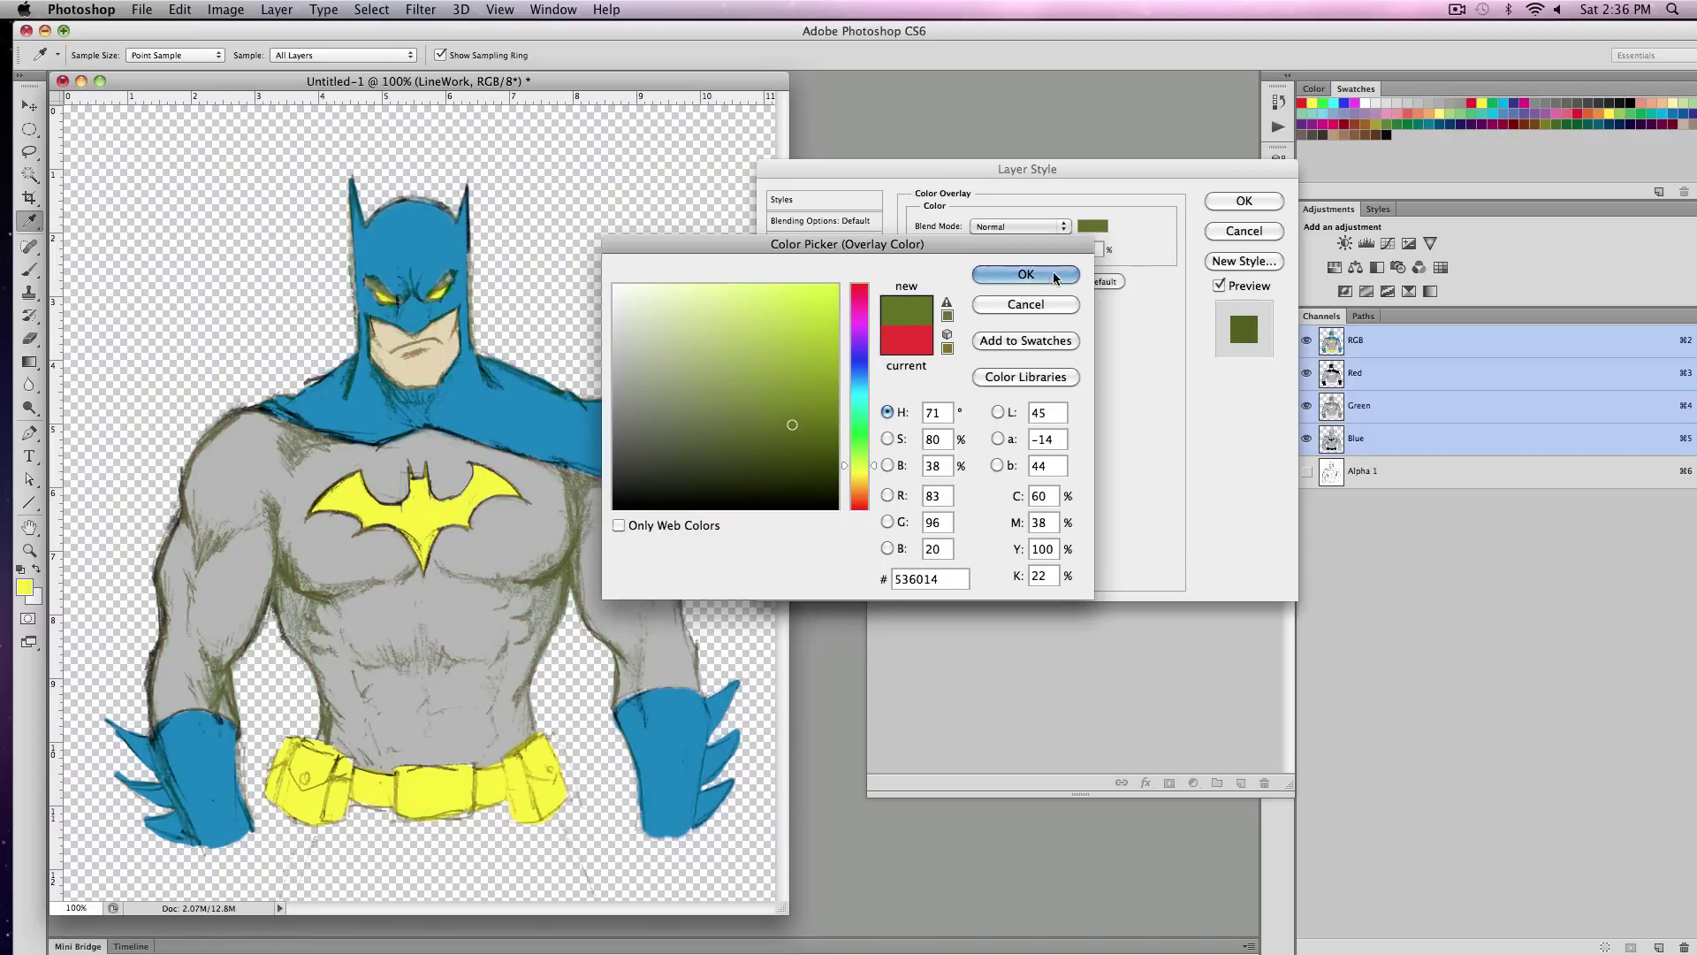
click(1026, 274)
- Try Multiply, Overlay and Darken, then apply the overlay with Screen blend mode
click(1038, 235)
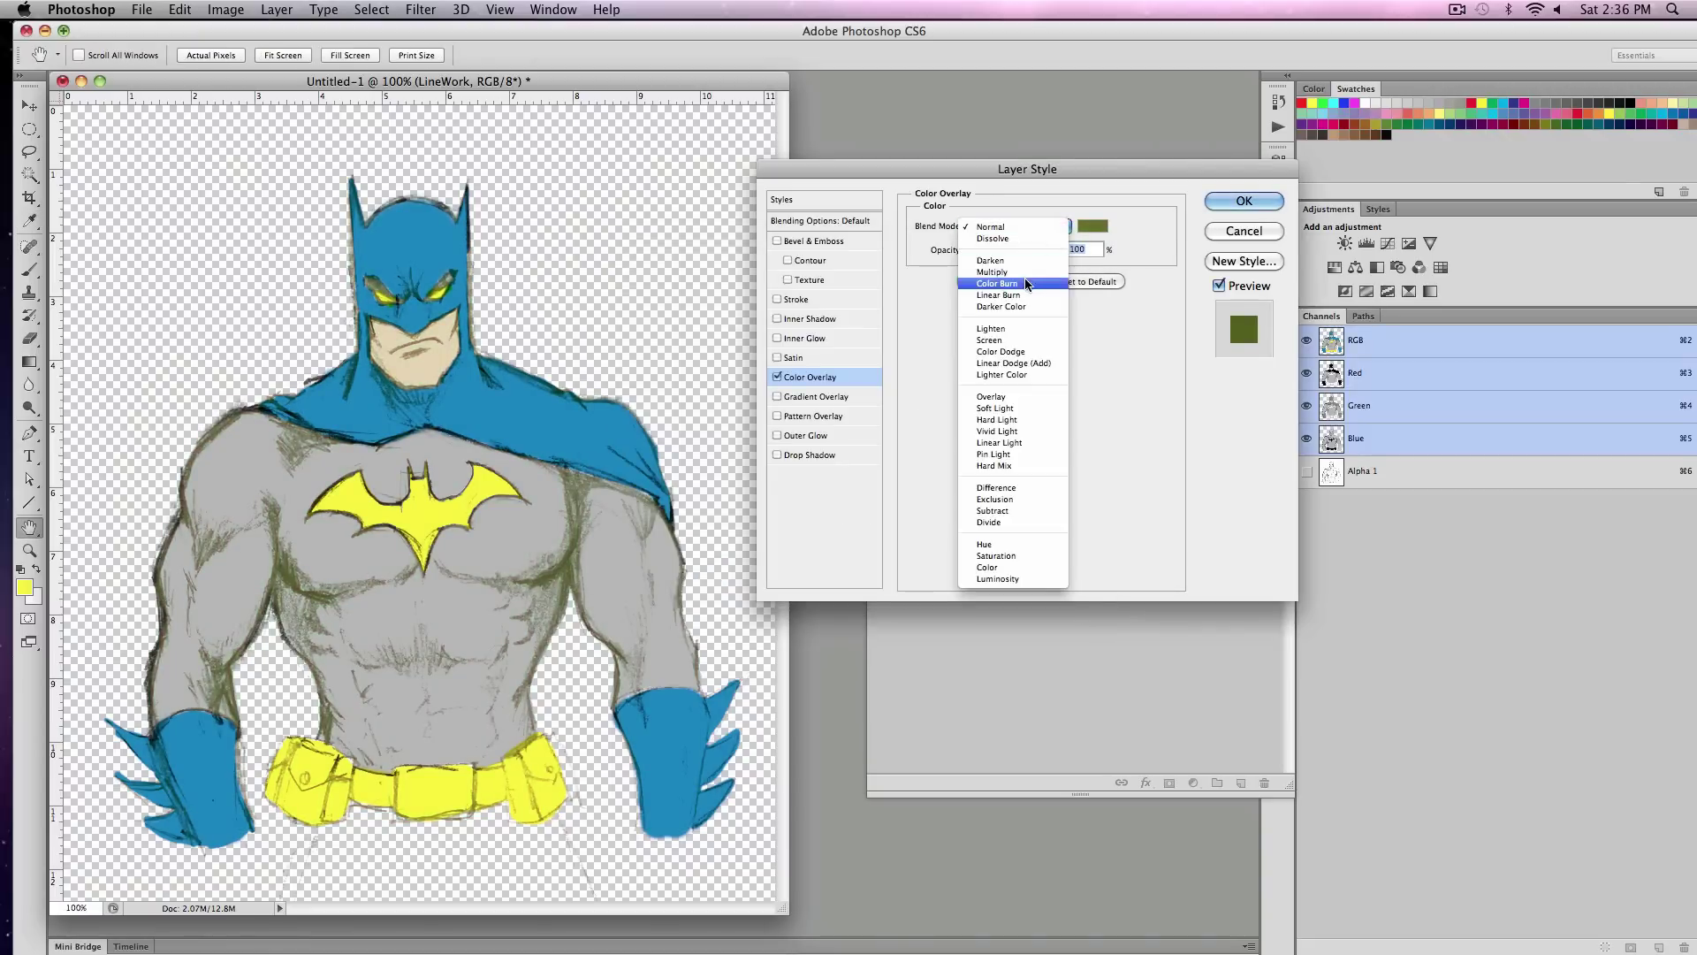
click(1032, 279)
click(1013, 232)
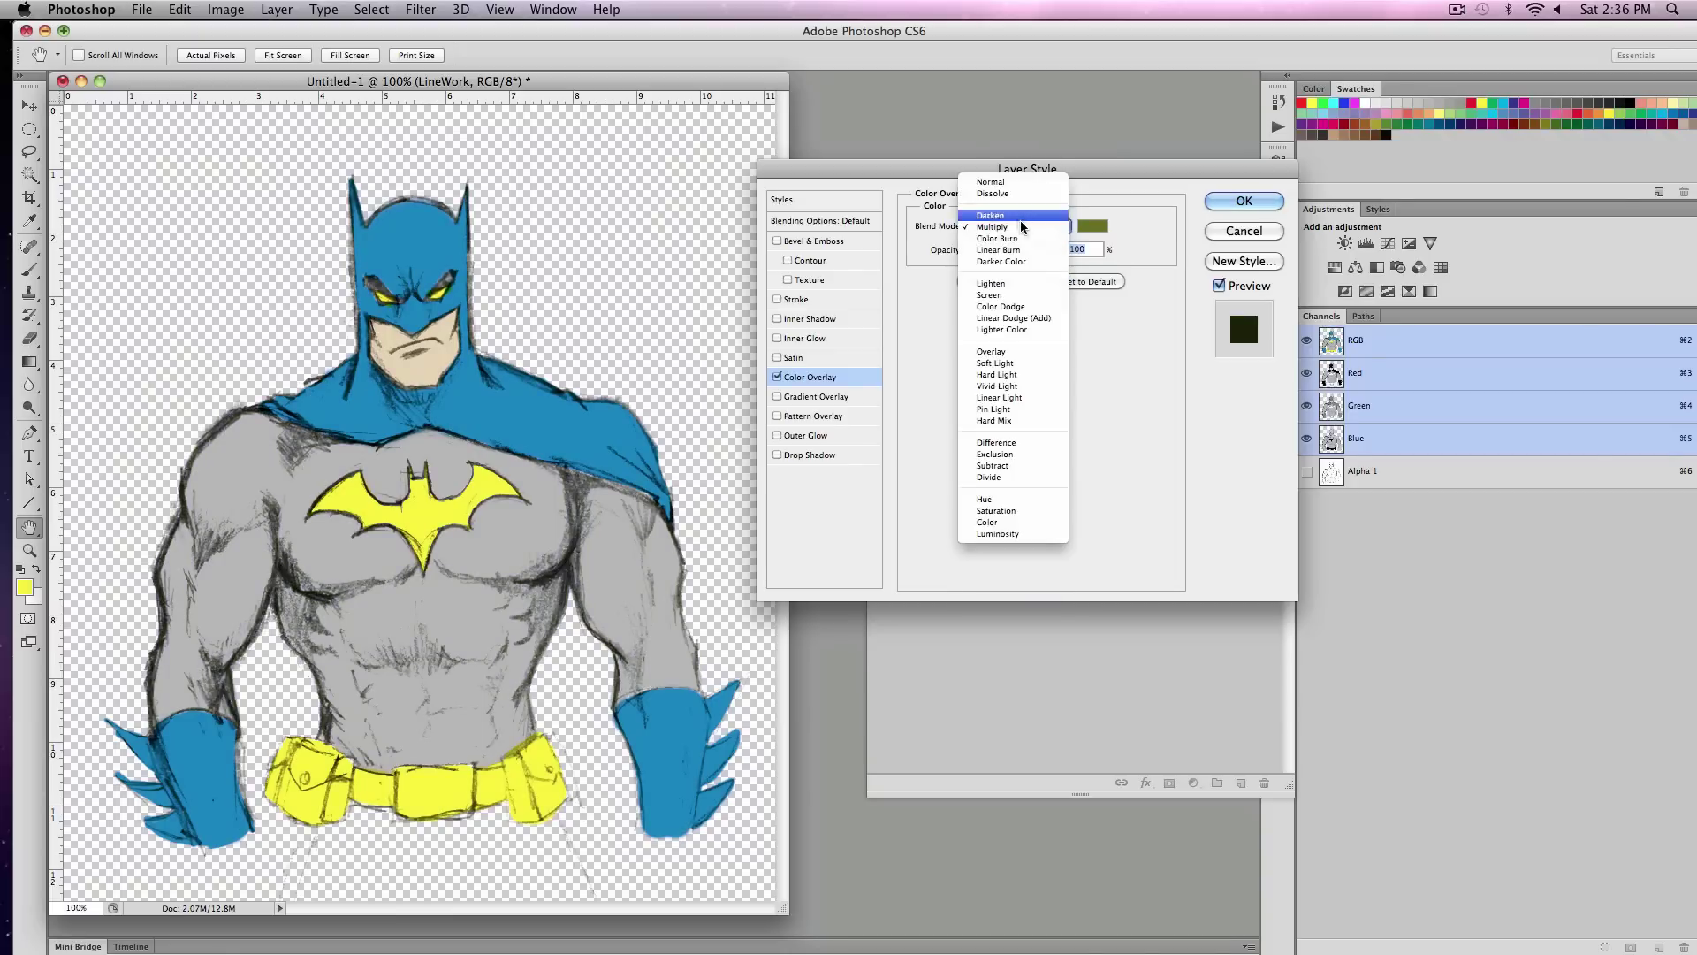
click(1029, 351)
click(1027, 231)
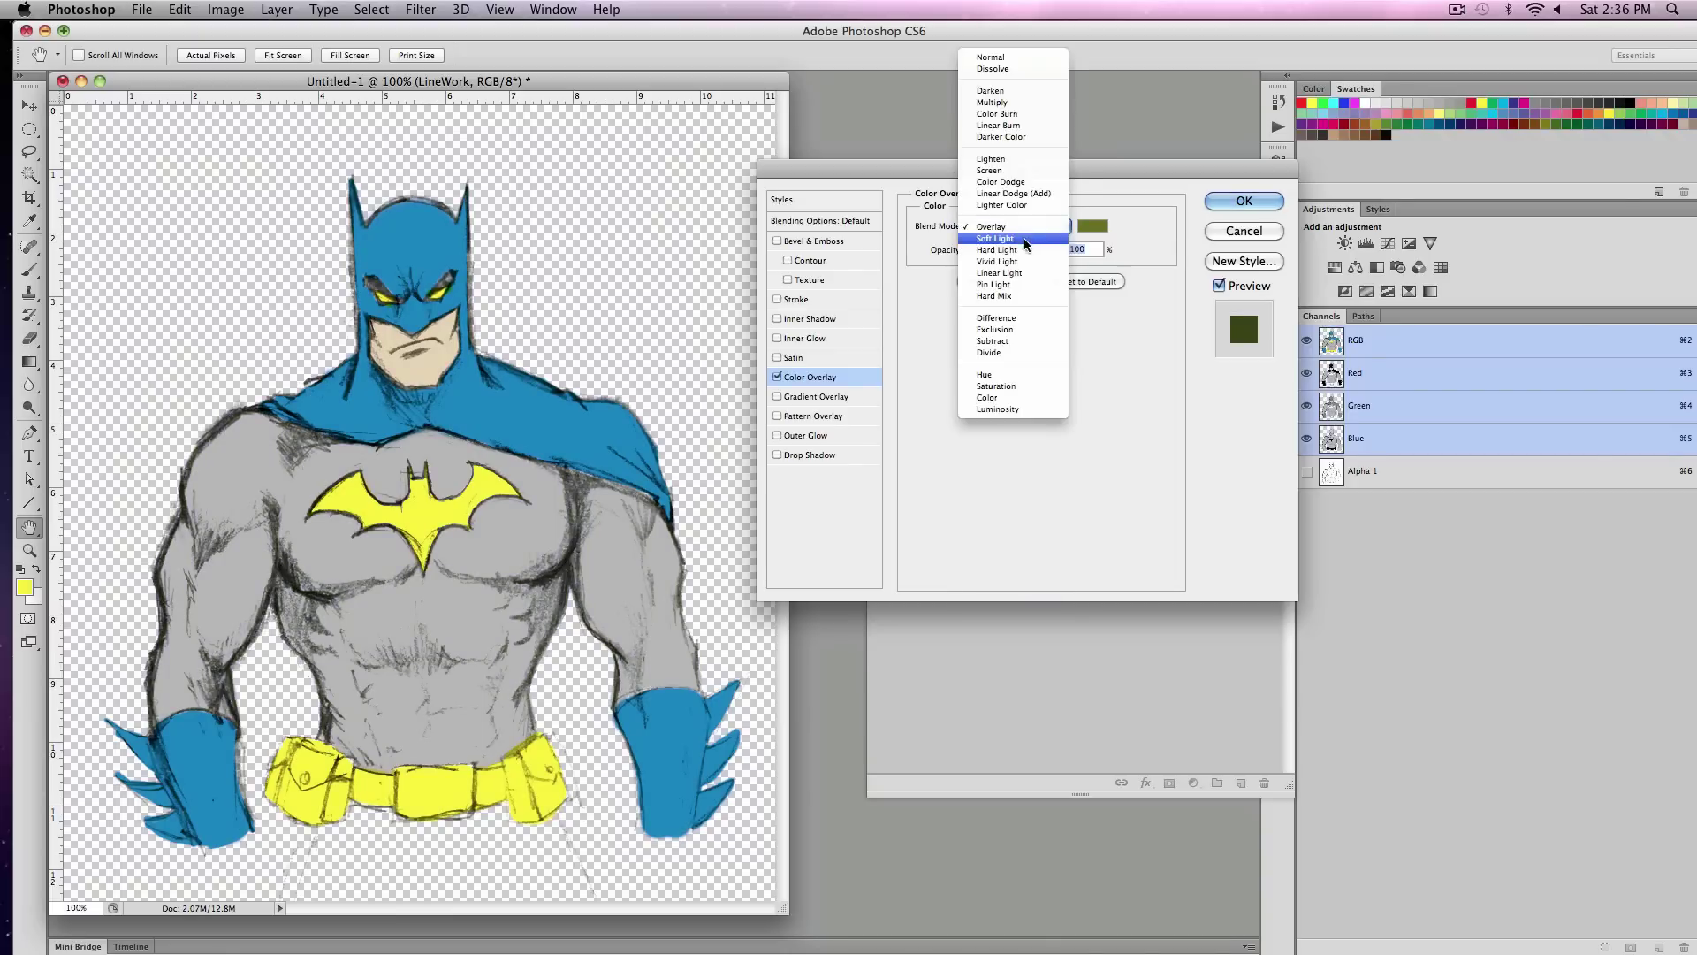
click(1033, 92)
click(1022, 232)
click(1017, 326)
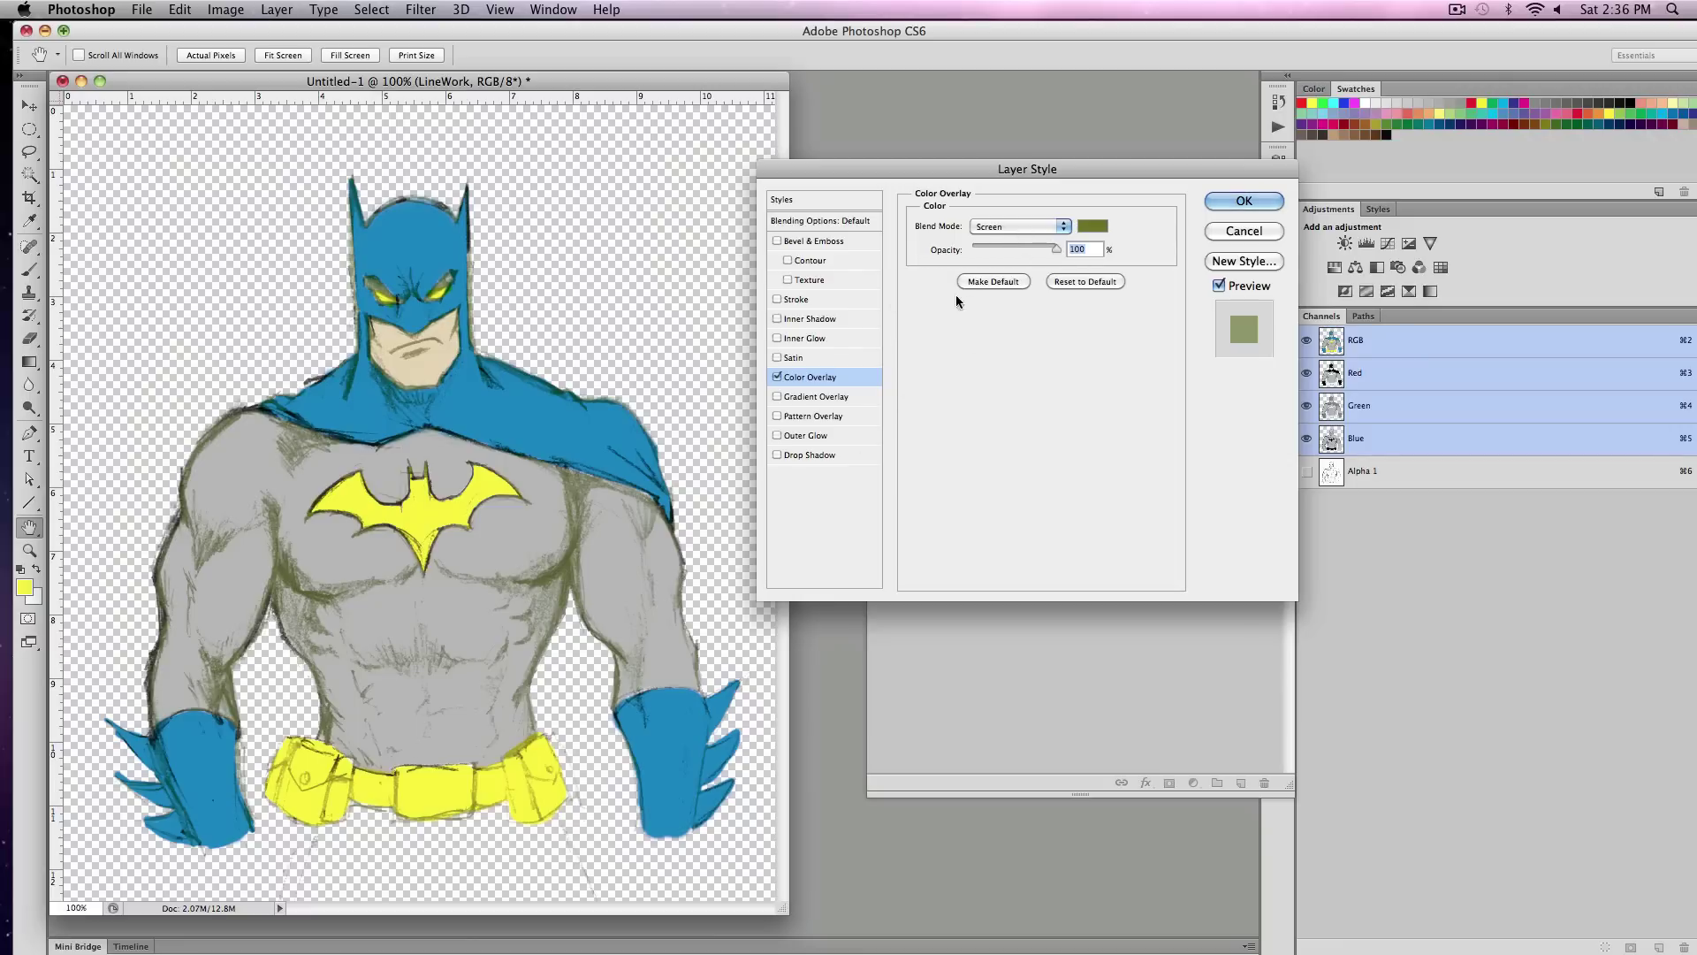
click(1236, 202)
- Move LineWork to the top of the stack and change its overlay colour to dark navy 04101f
drag(940, 537, 961, 403)
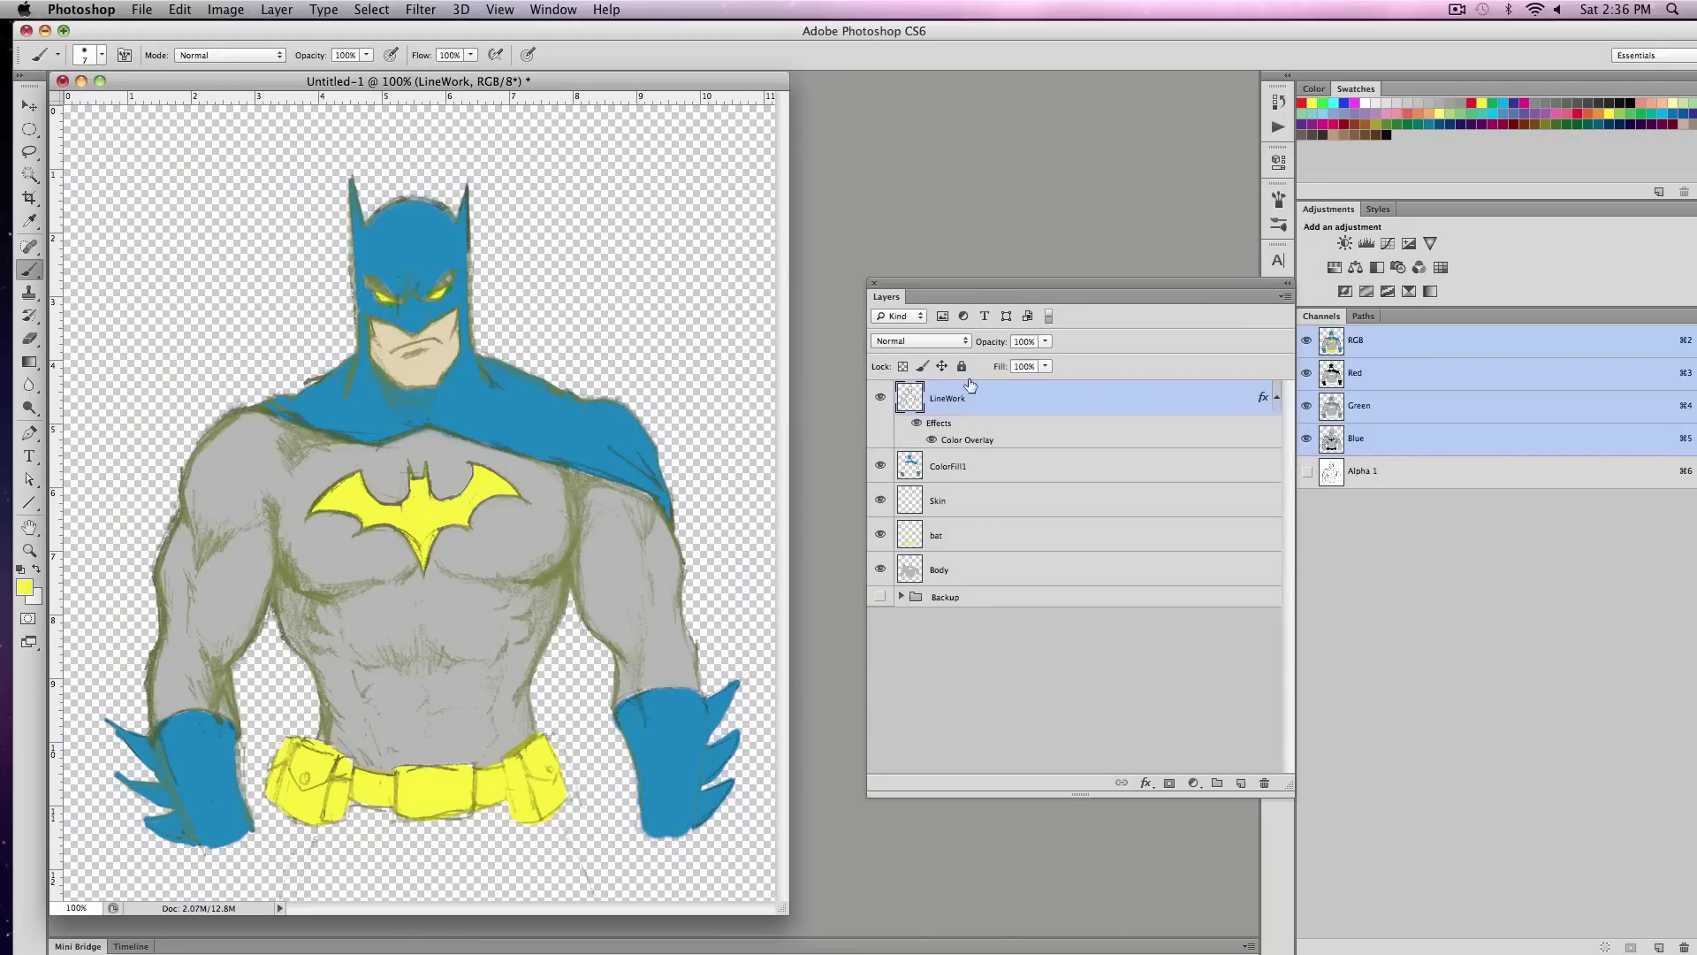
double_click(959, 442)
click(1092, 226)
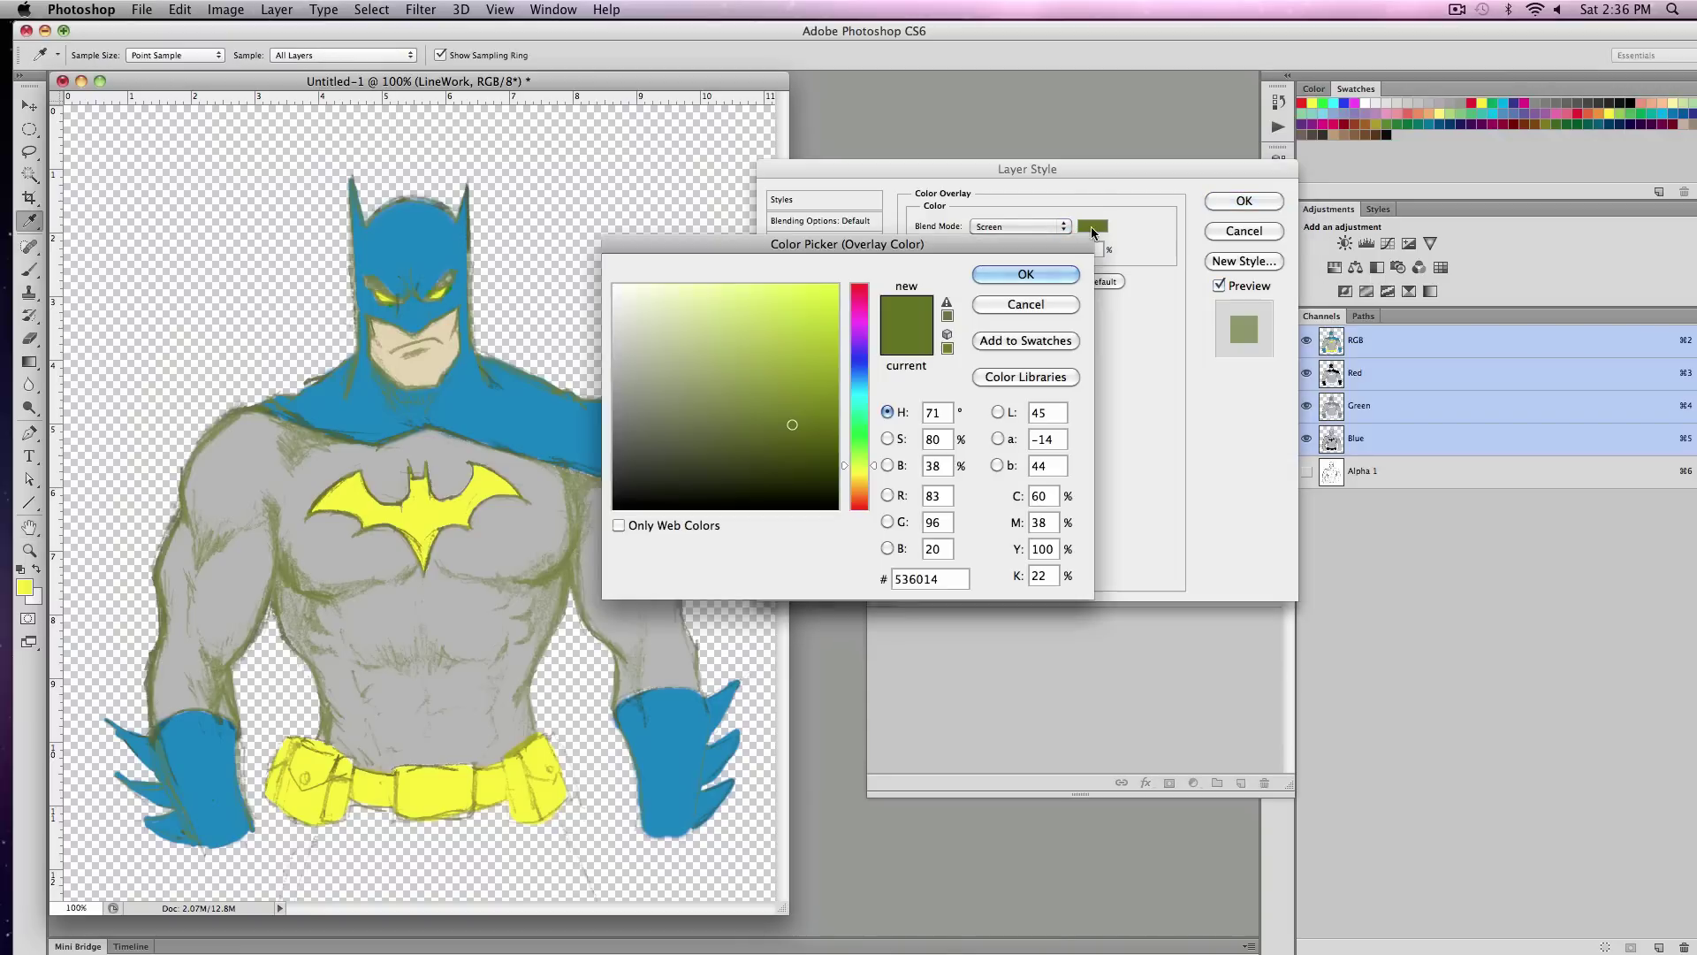
mouse_move(859, 473)
mouse_down()
mouse_move(865, 378)
mouse_move(818, 406)
mouse_move(831, 457)
mouse_move(794, 482)
mouse_move(832, 490)
mouse_up()
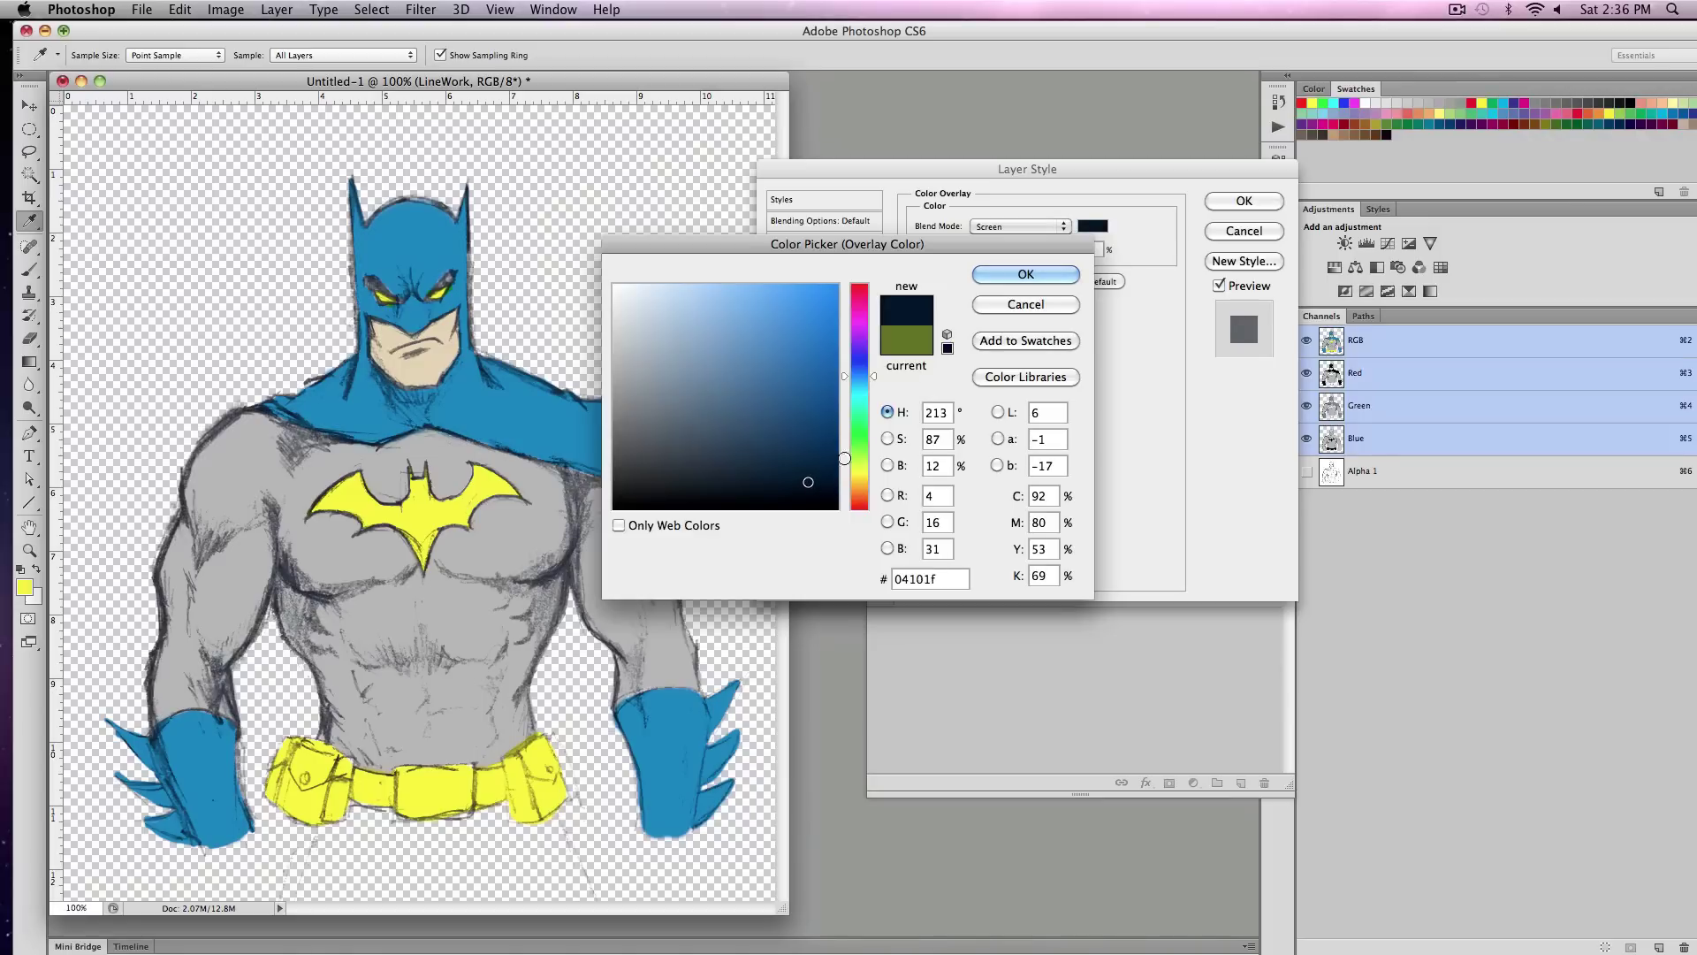
click(1057, 275)
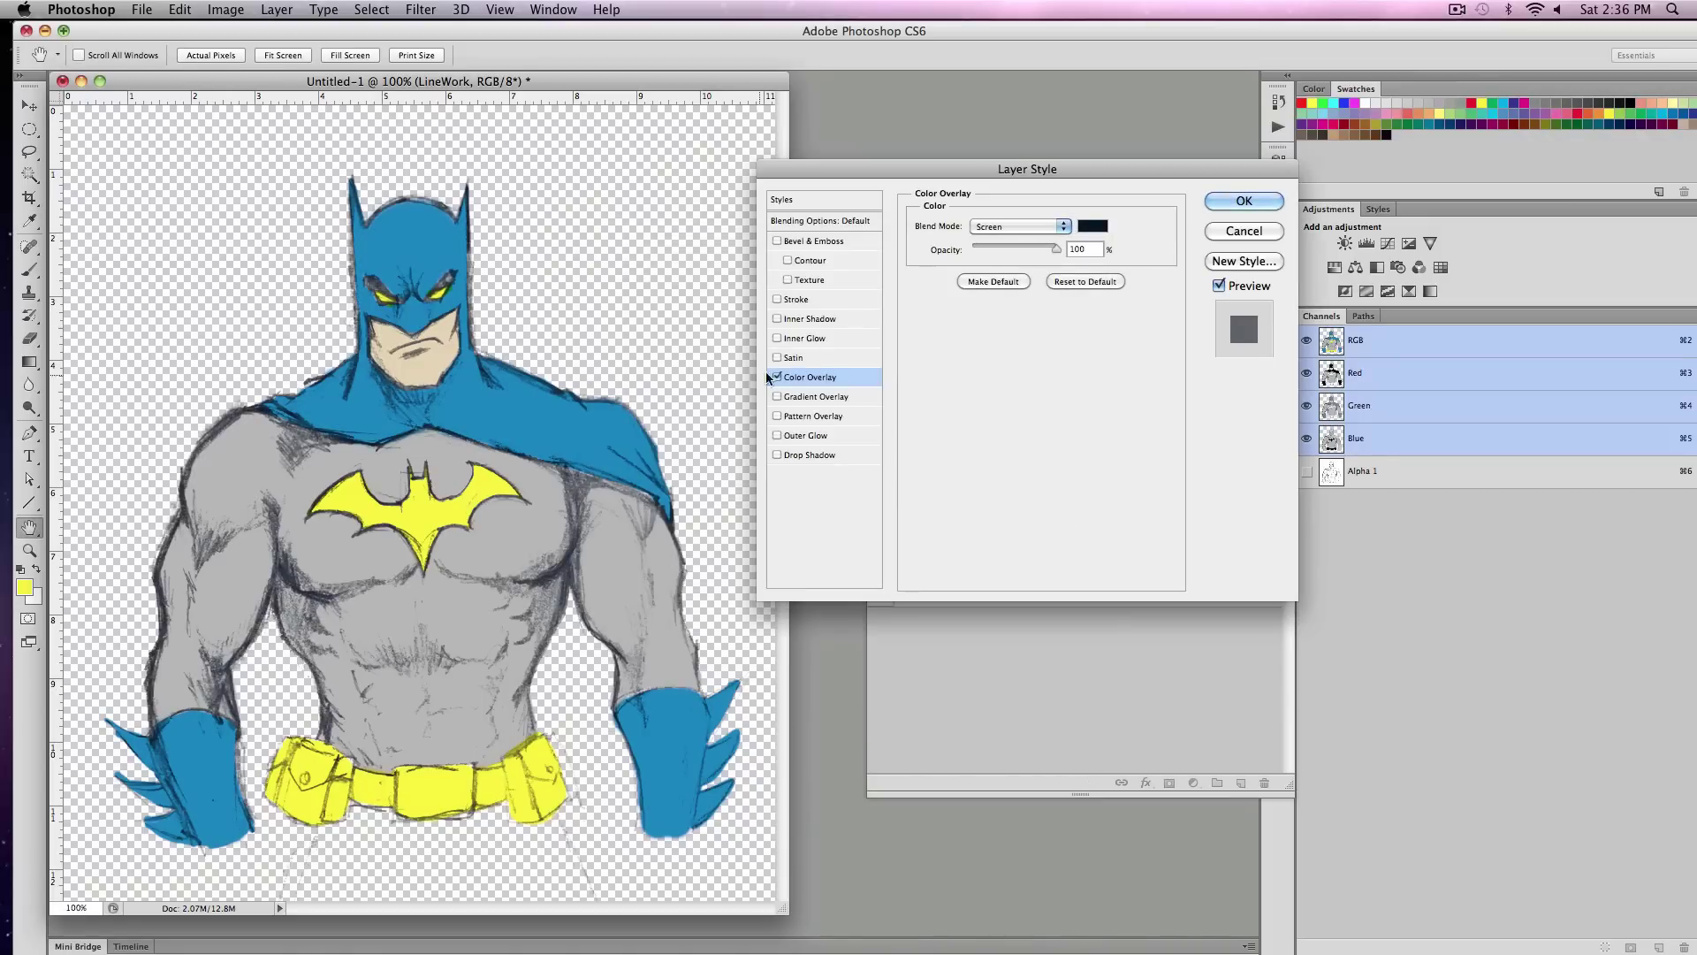
click(1211, 209)
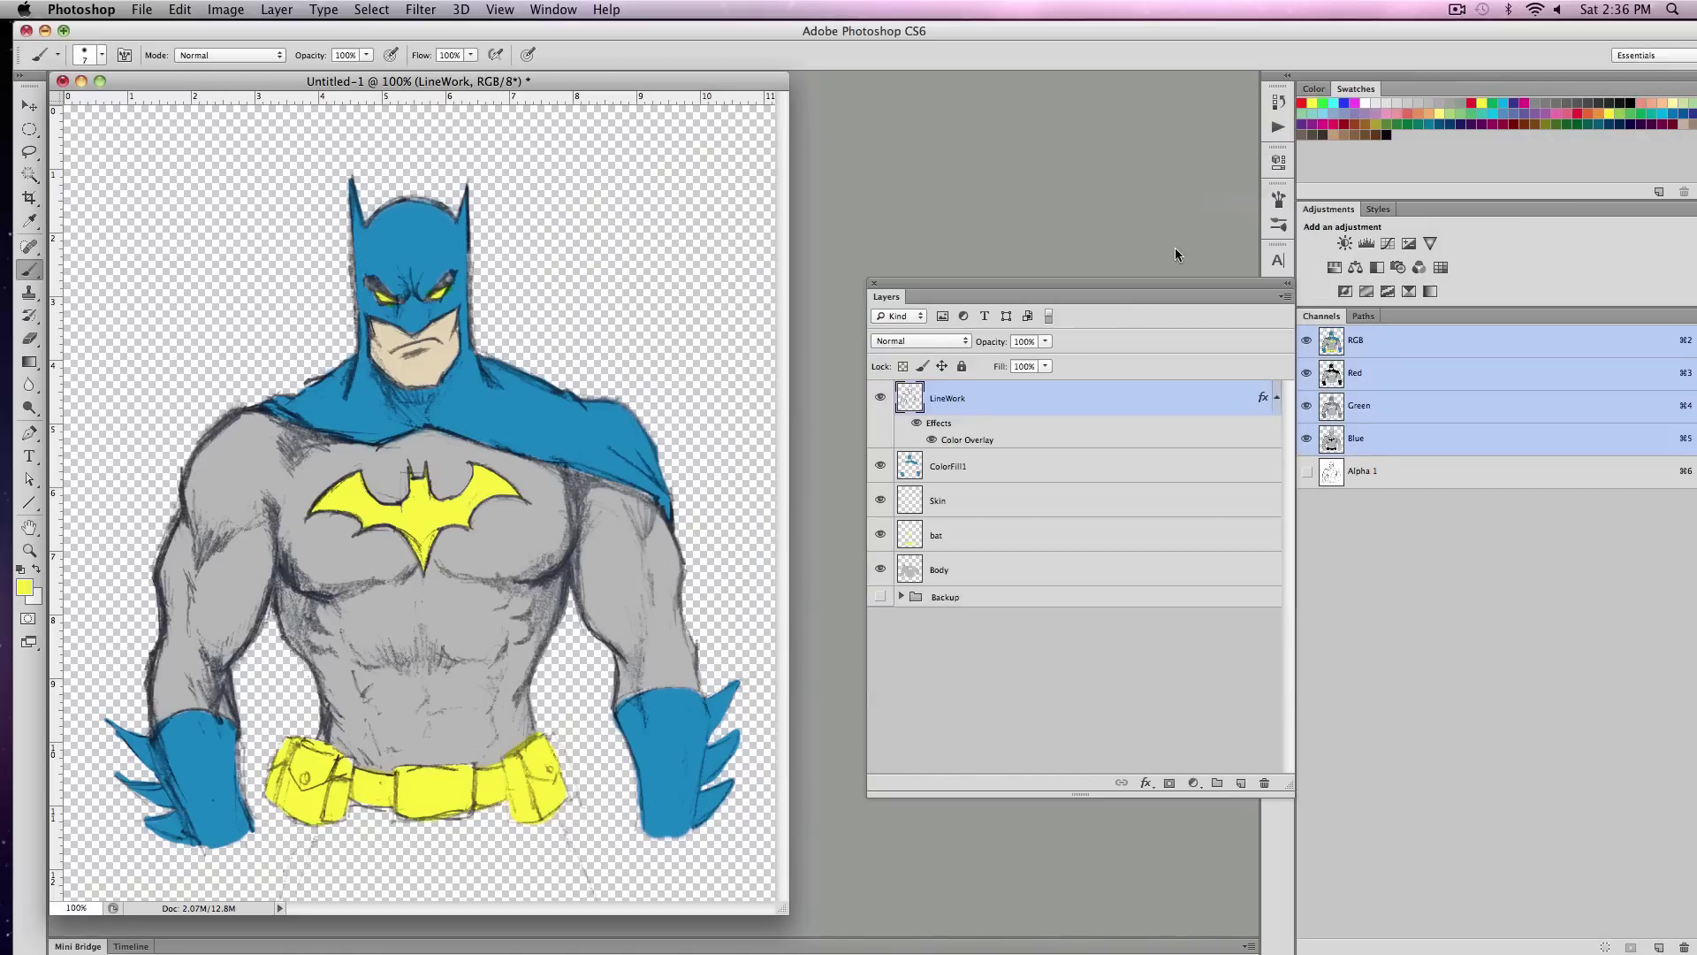
- Compare BatmanSketch and LineWork visibility, drag LineWork below Body above the Backup group, then select ColorFill1
click(901, 599)
click(881, 597)
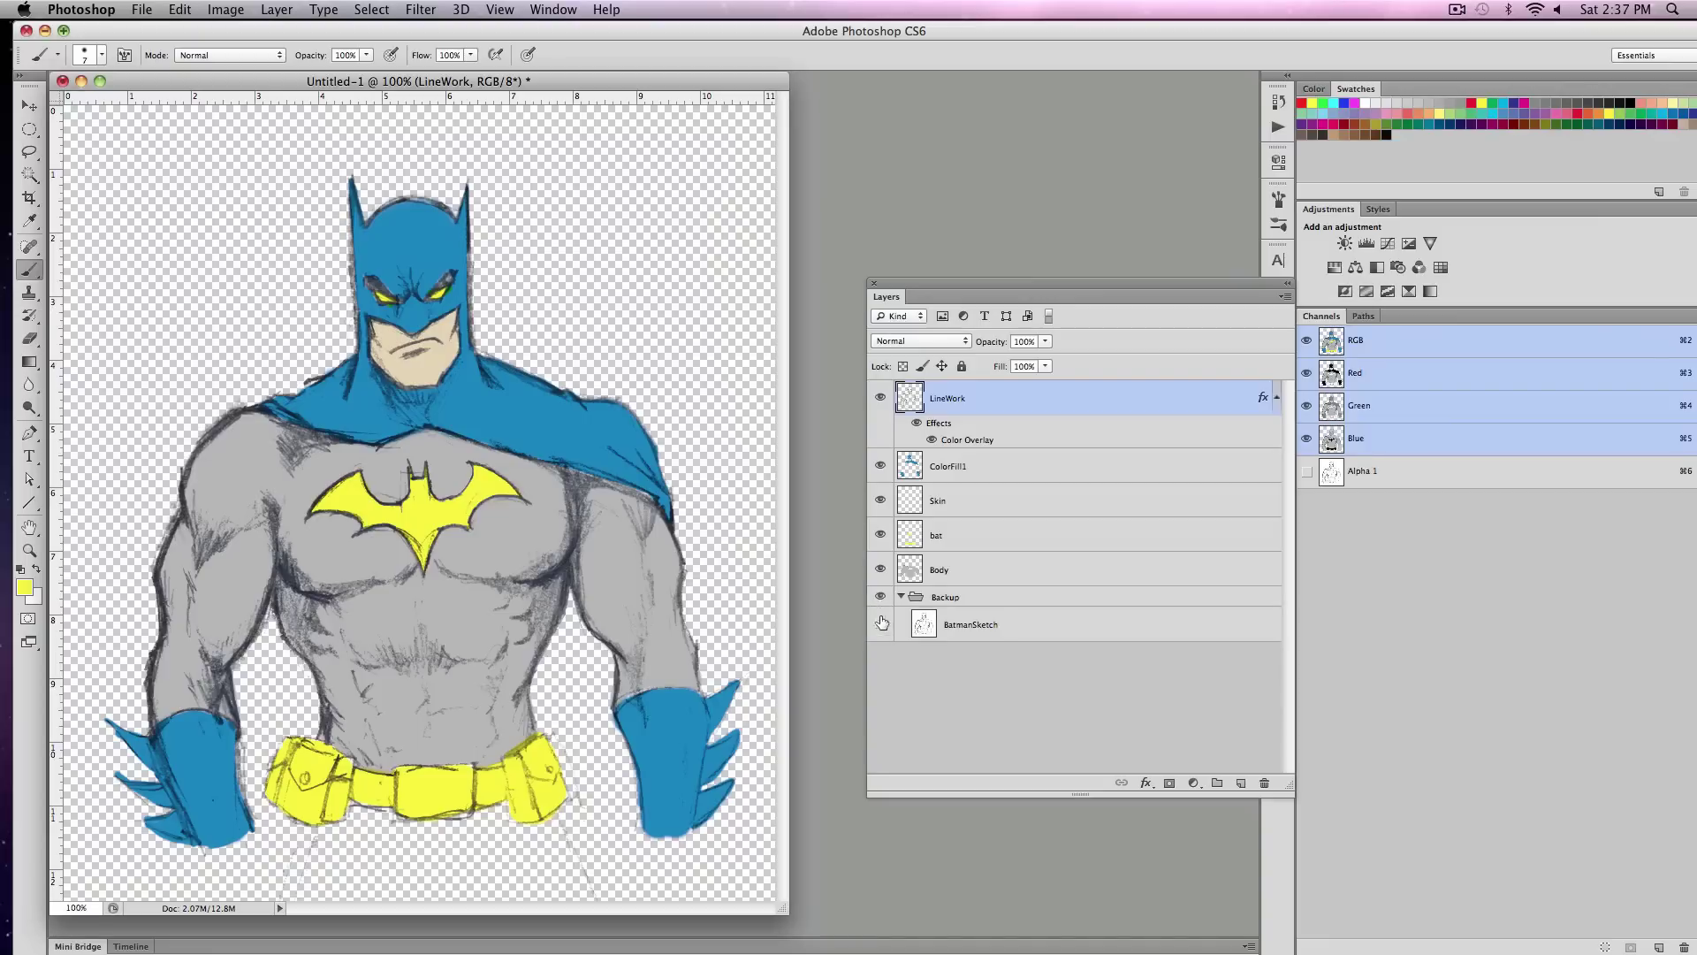
click(882, 626)
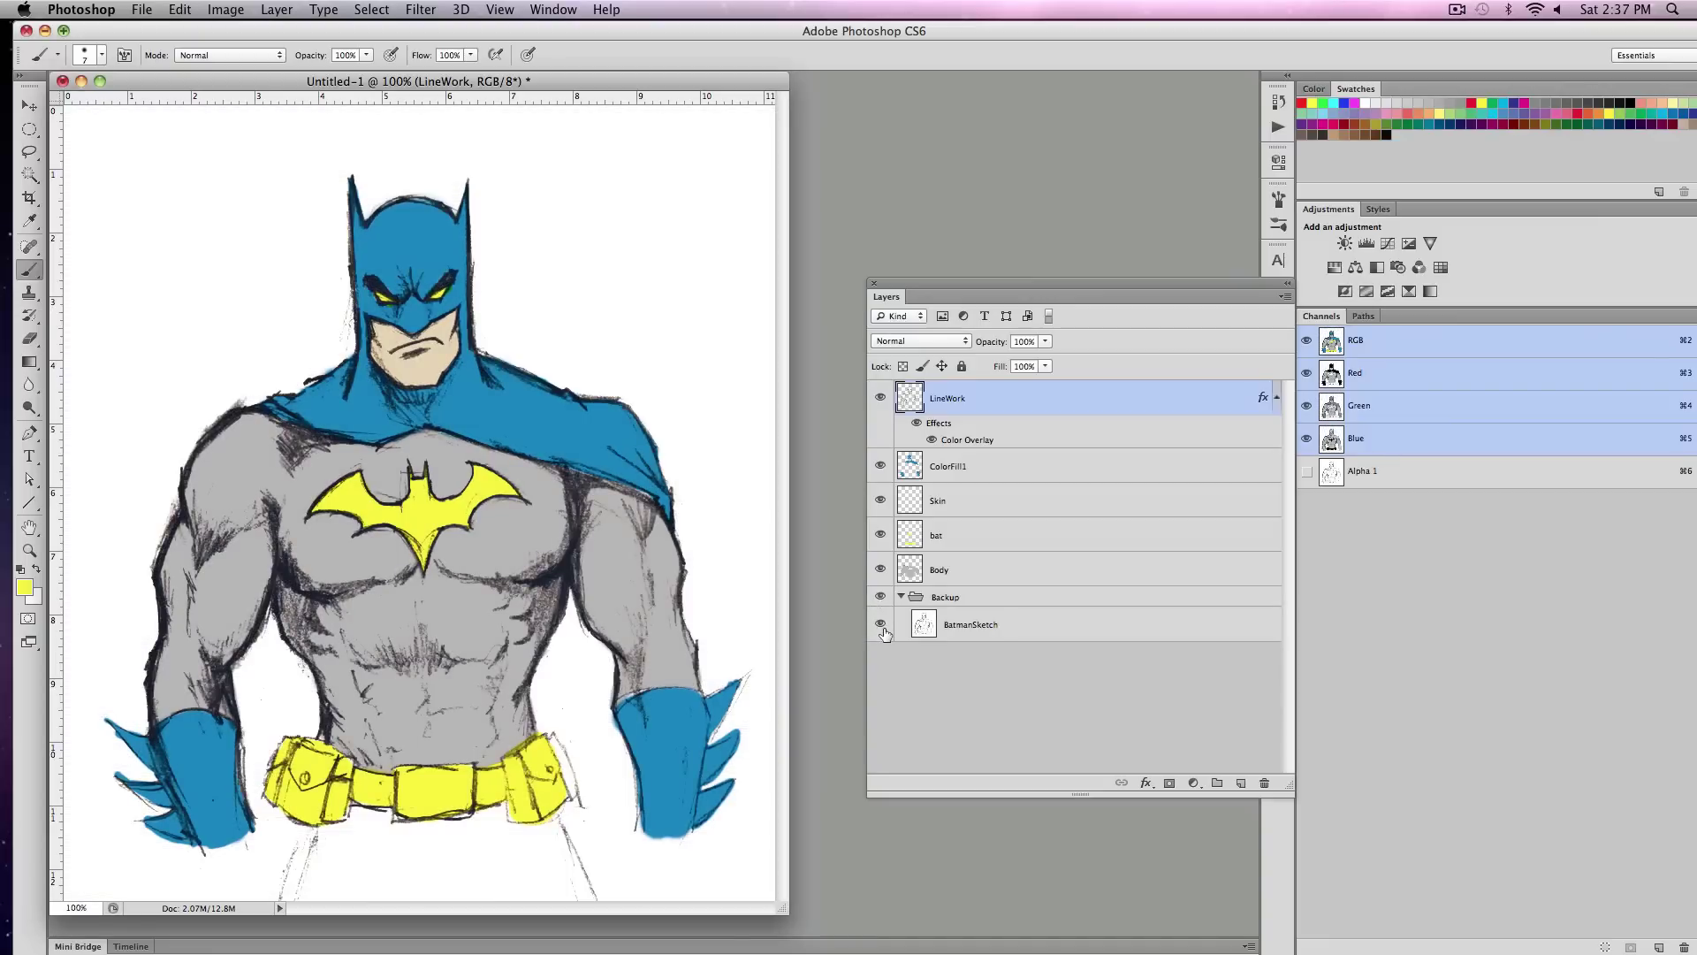
click(882, 626)
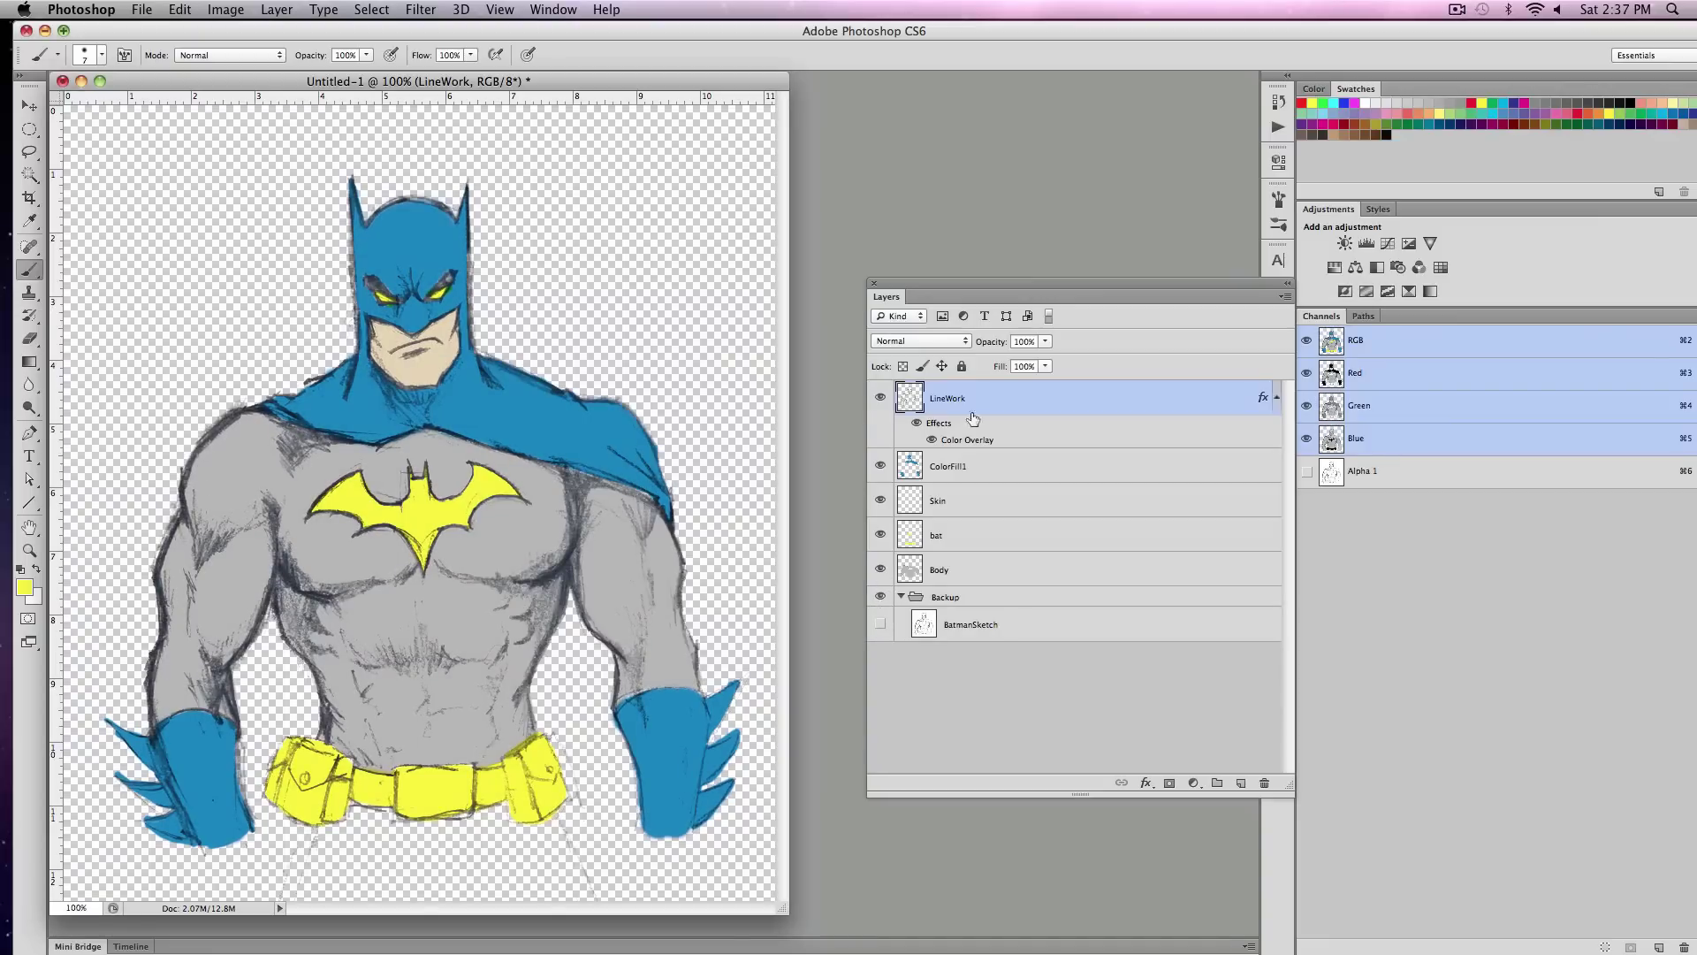
click(888, 400)
click(887, 400)
click(888, 400)
click(889, 408)
drag(926, 411, 943, 573)
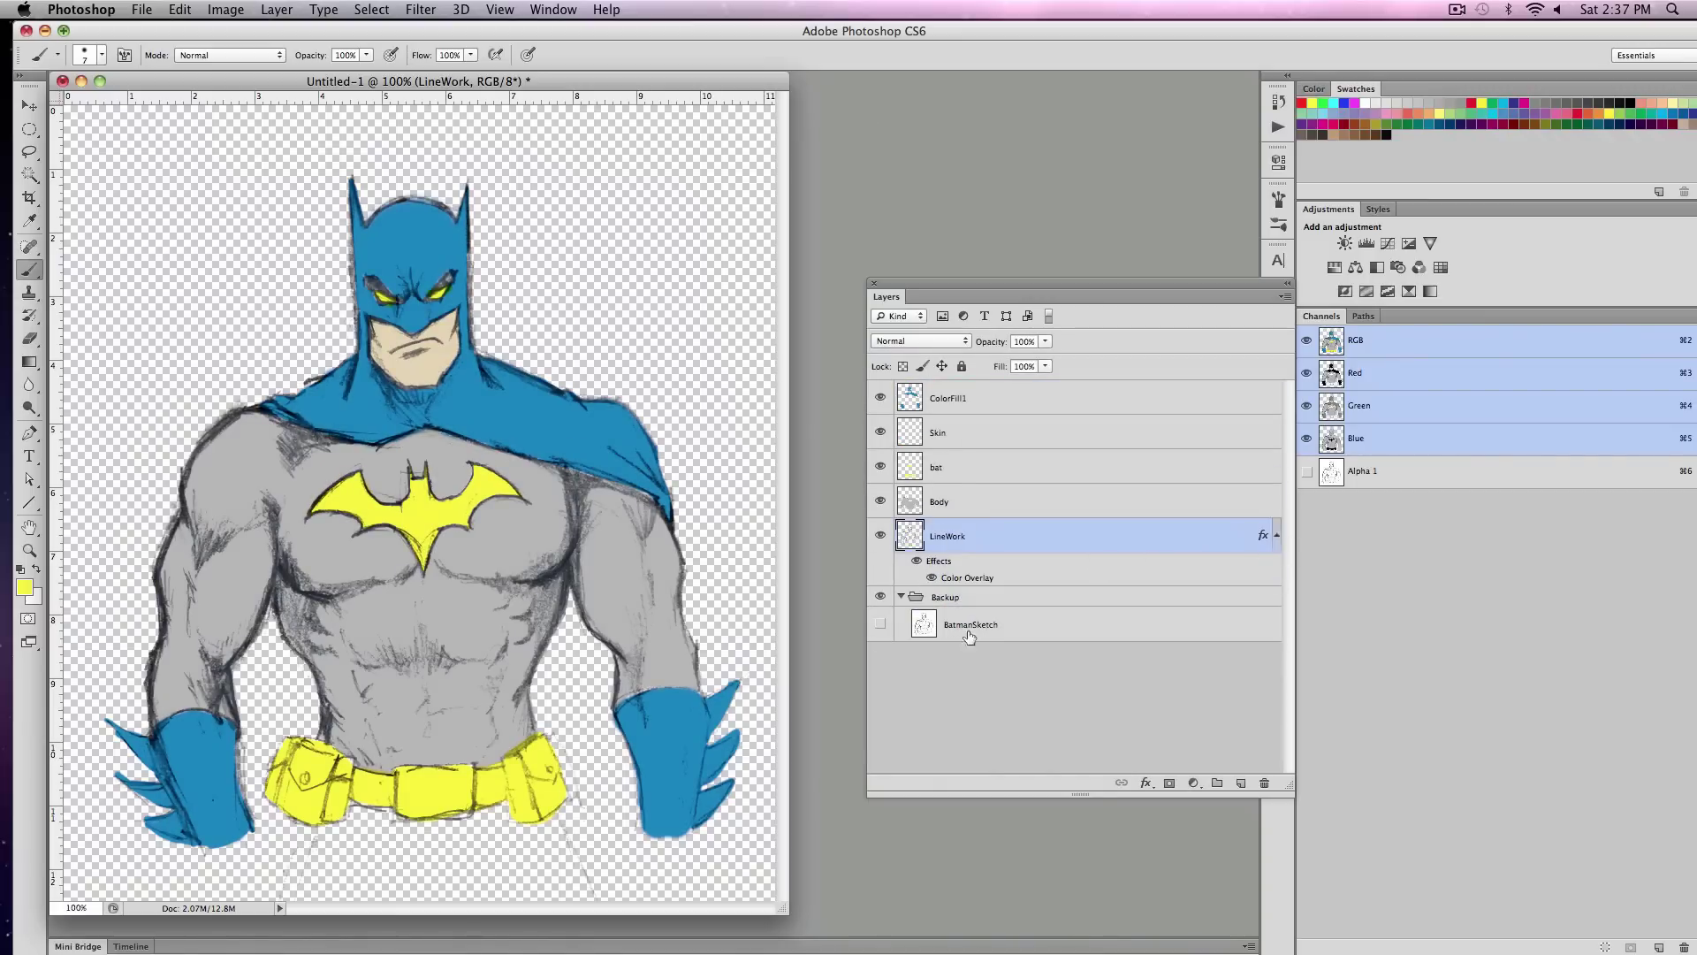
click(901, 598)
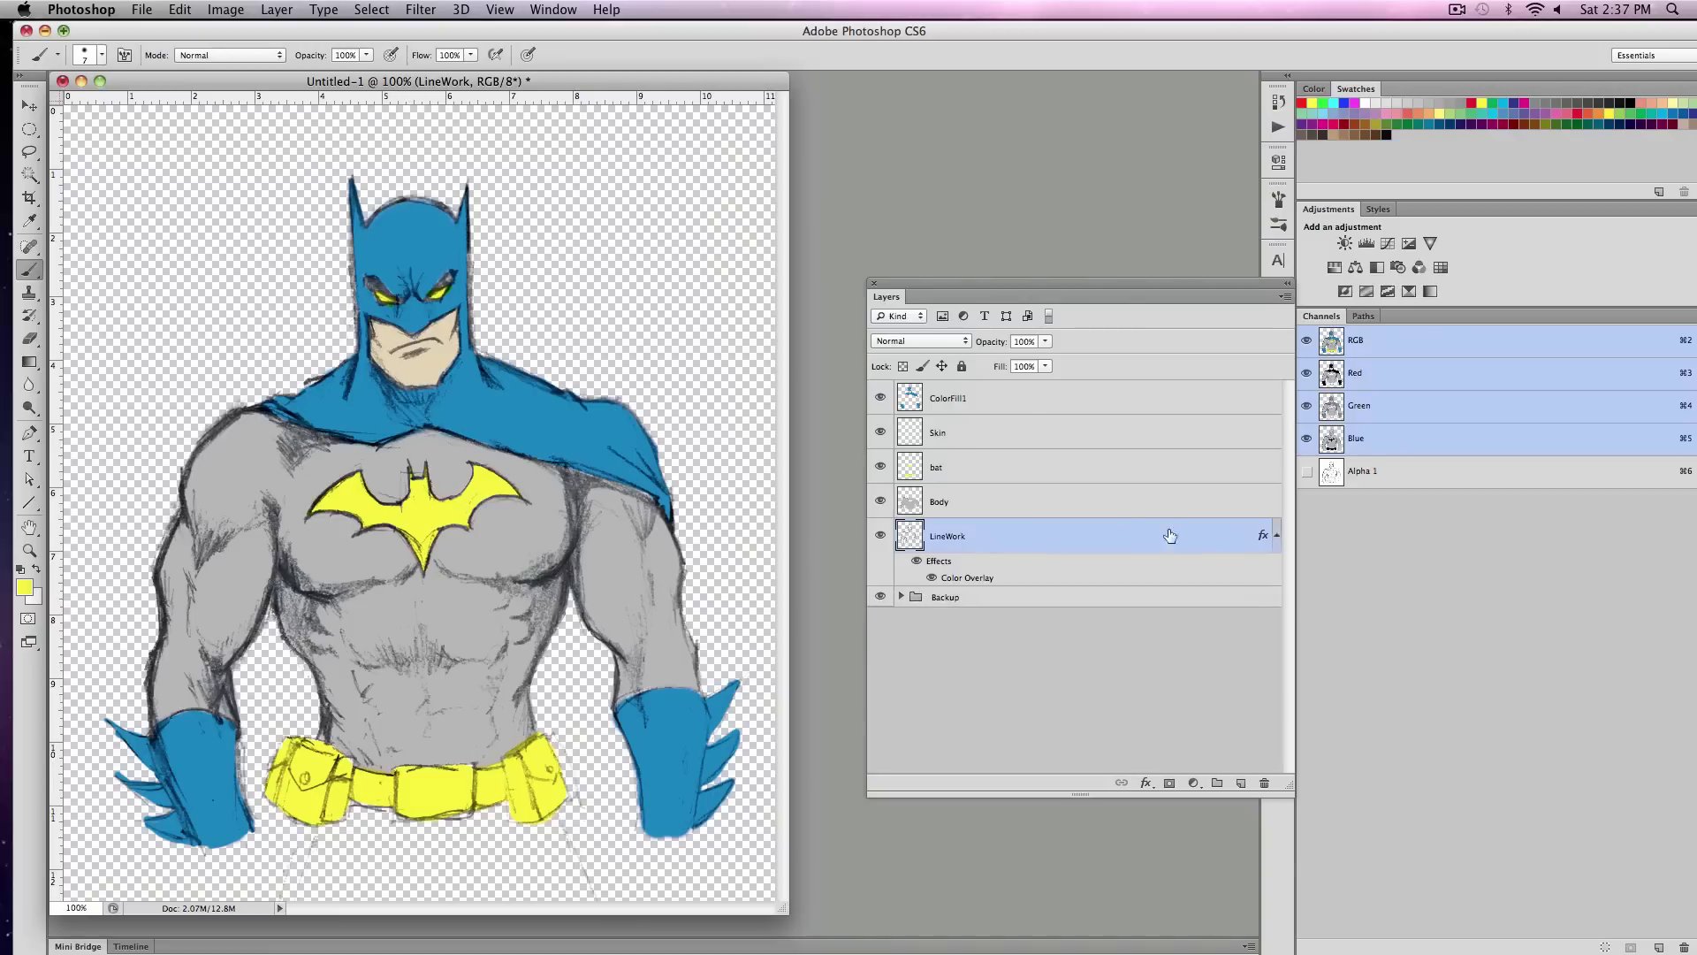
click(986, 400)
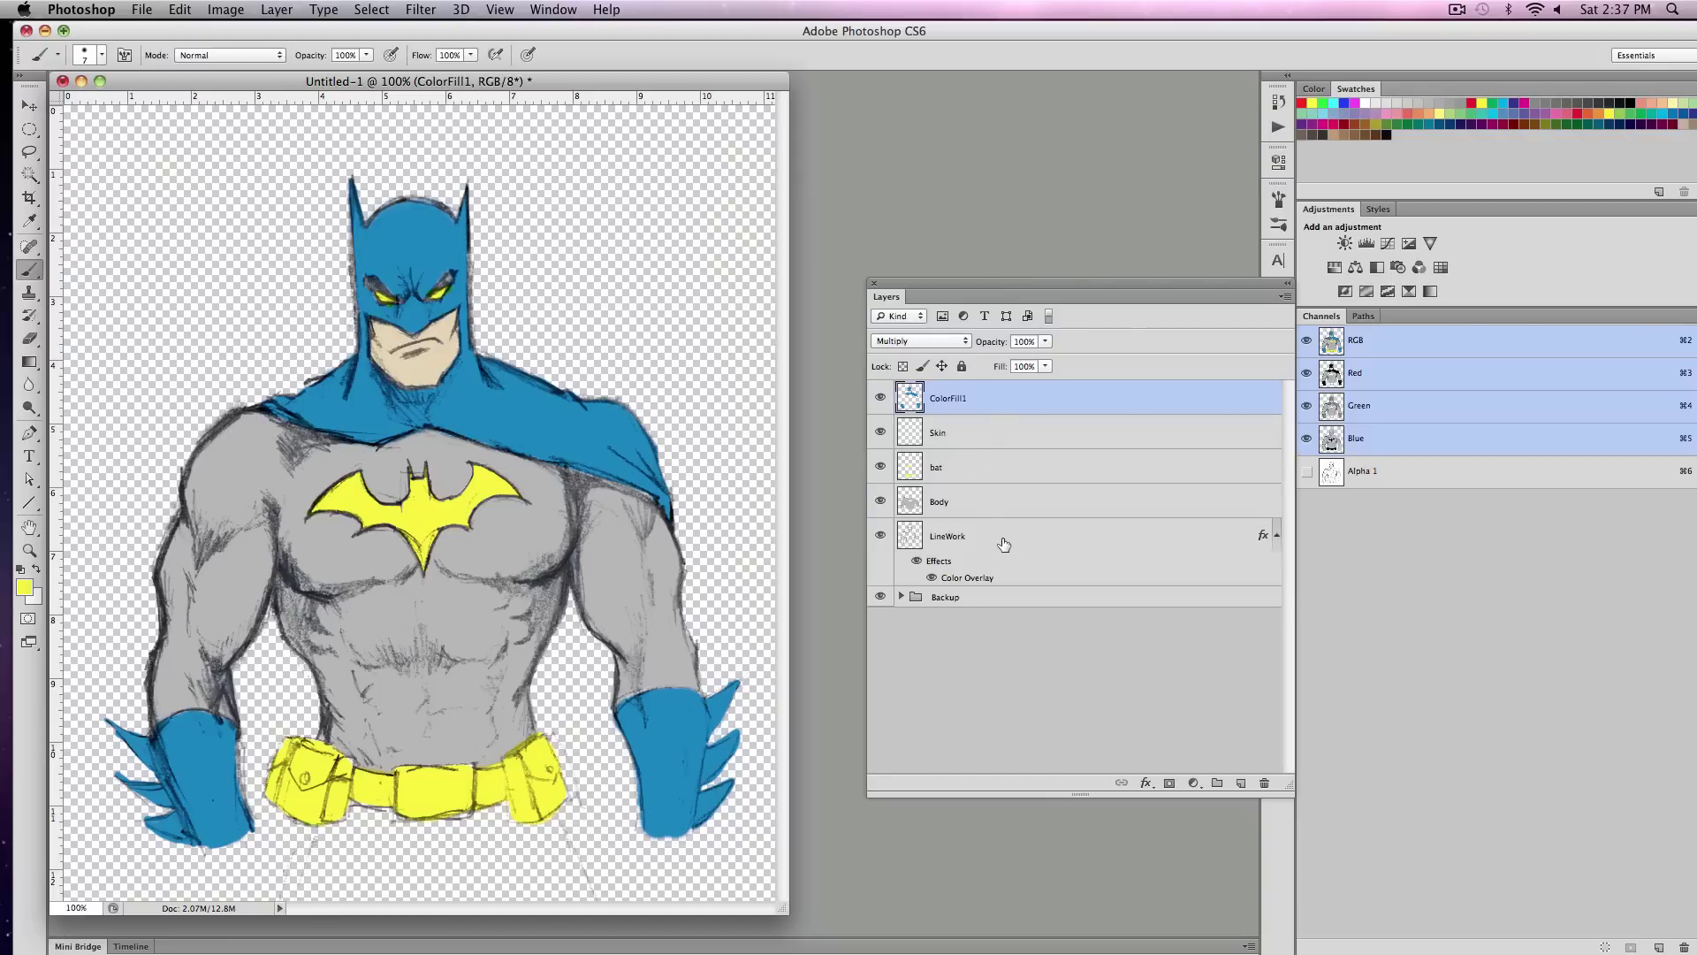
- Group the layers from ColorFill1 to LineWork into a group named BatmanWork
shift+click(1026, 535)
drag(1064, 480, 1218, 782)
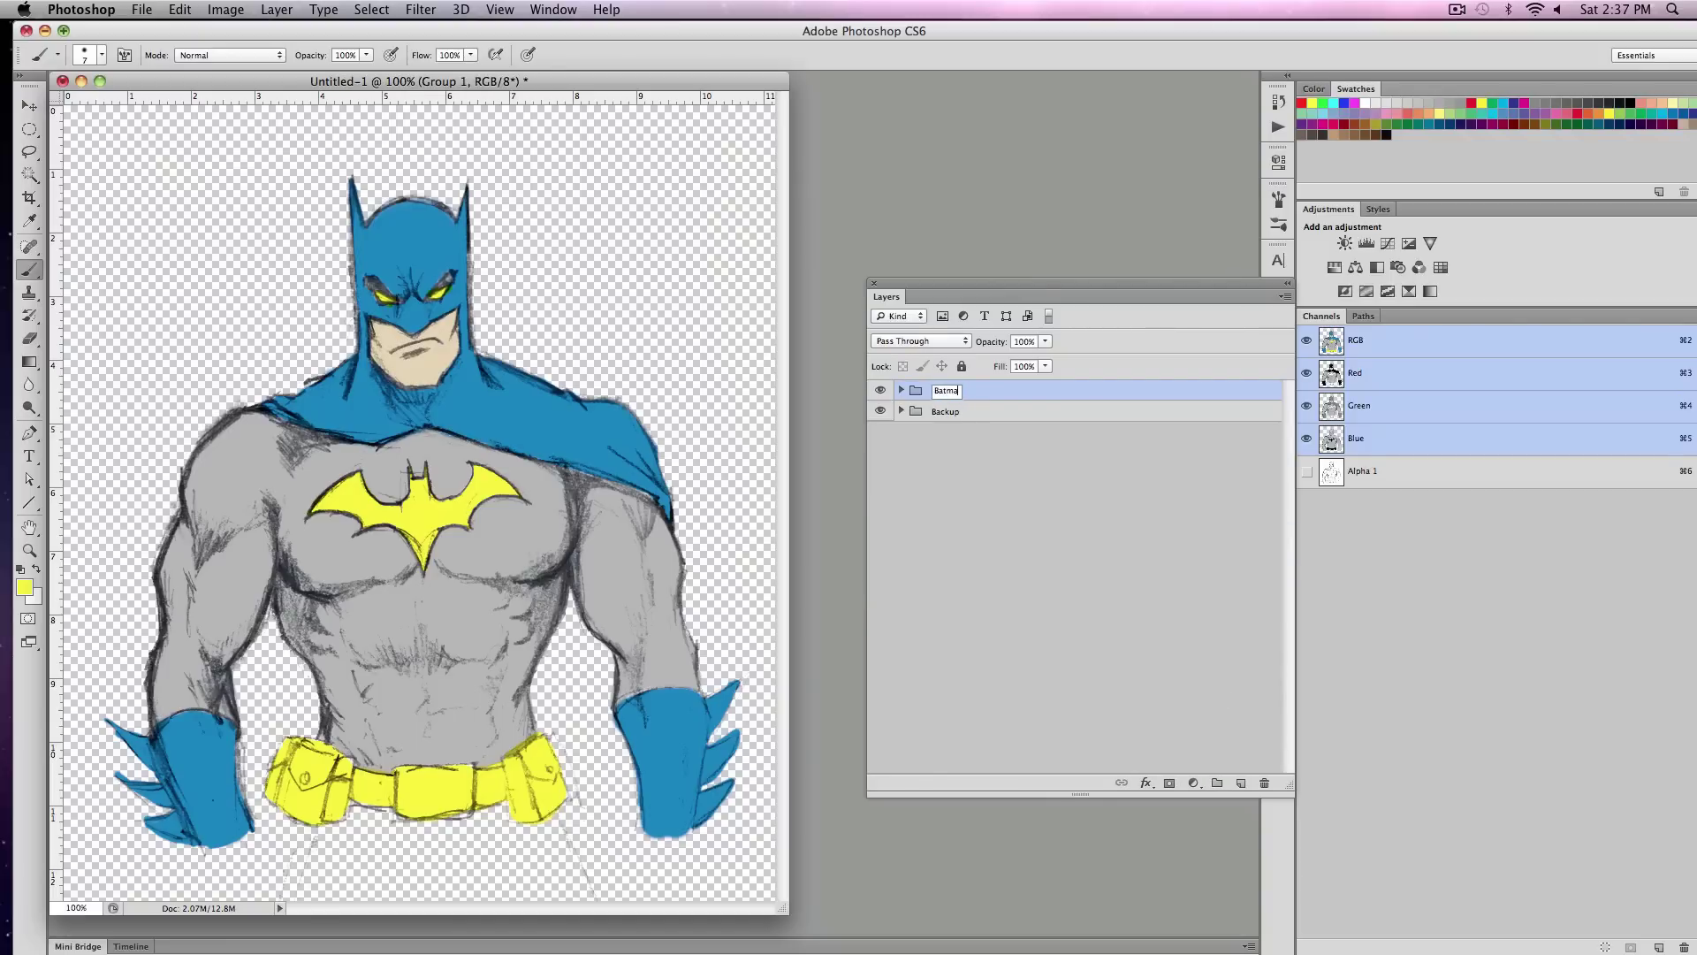
text(BatmanWork)
key(Return)
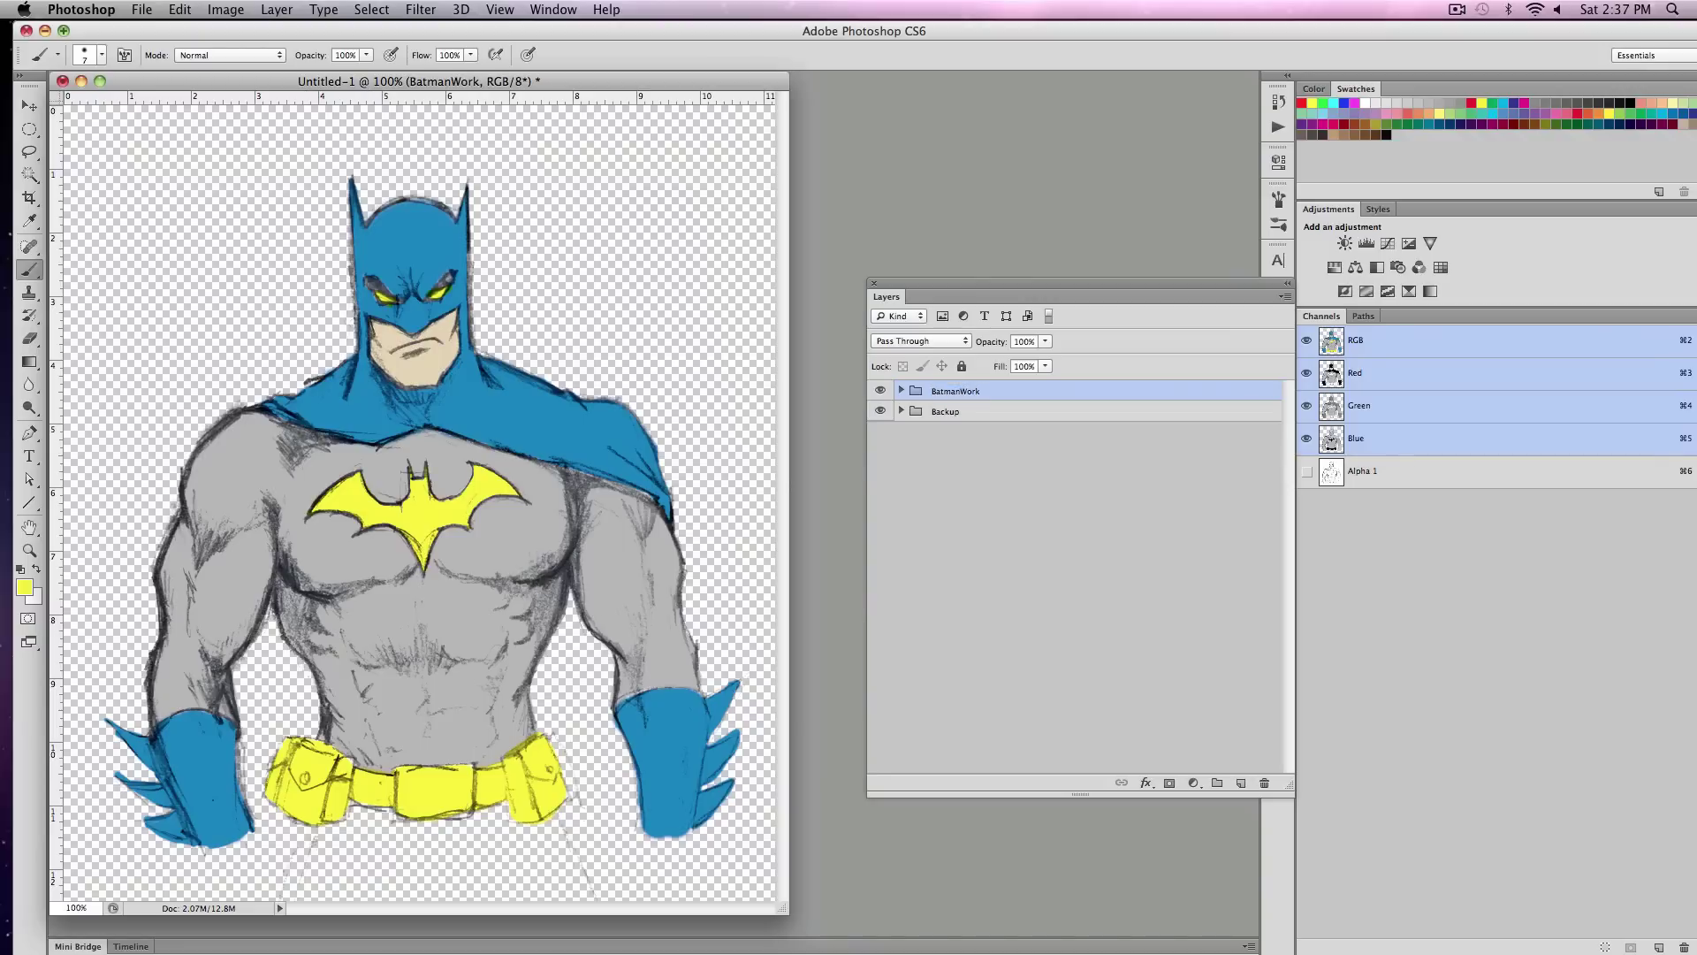
- Add two new layers and name them DarkenShadow and Lighting
click(1239, 782)
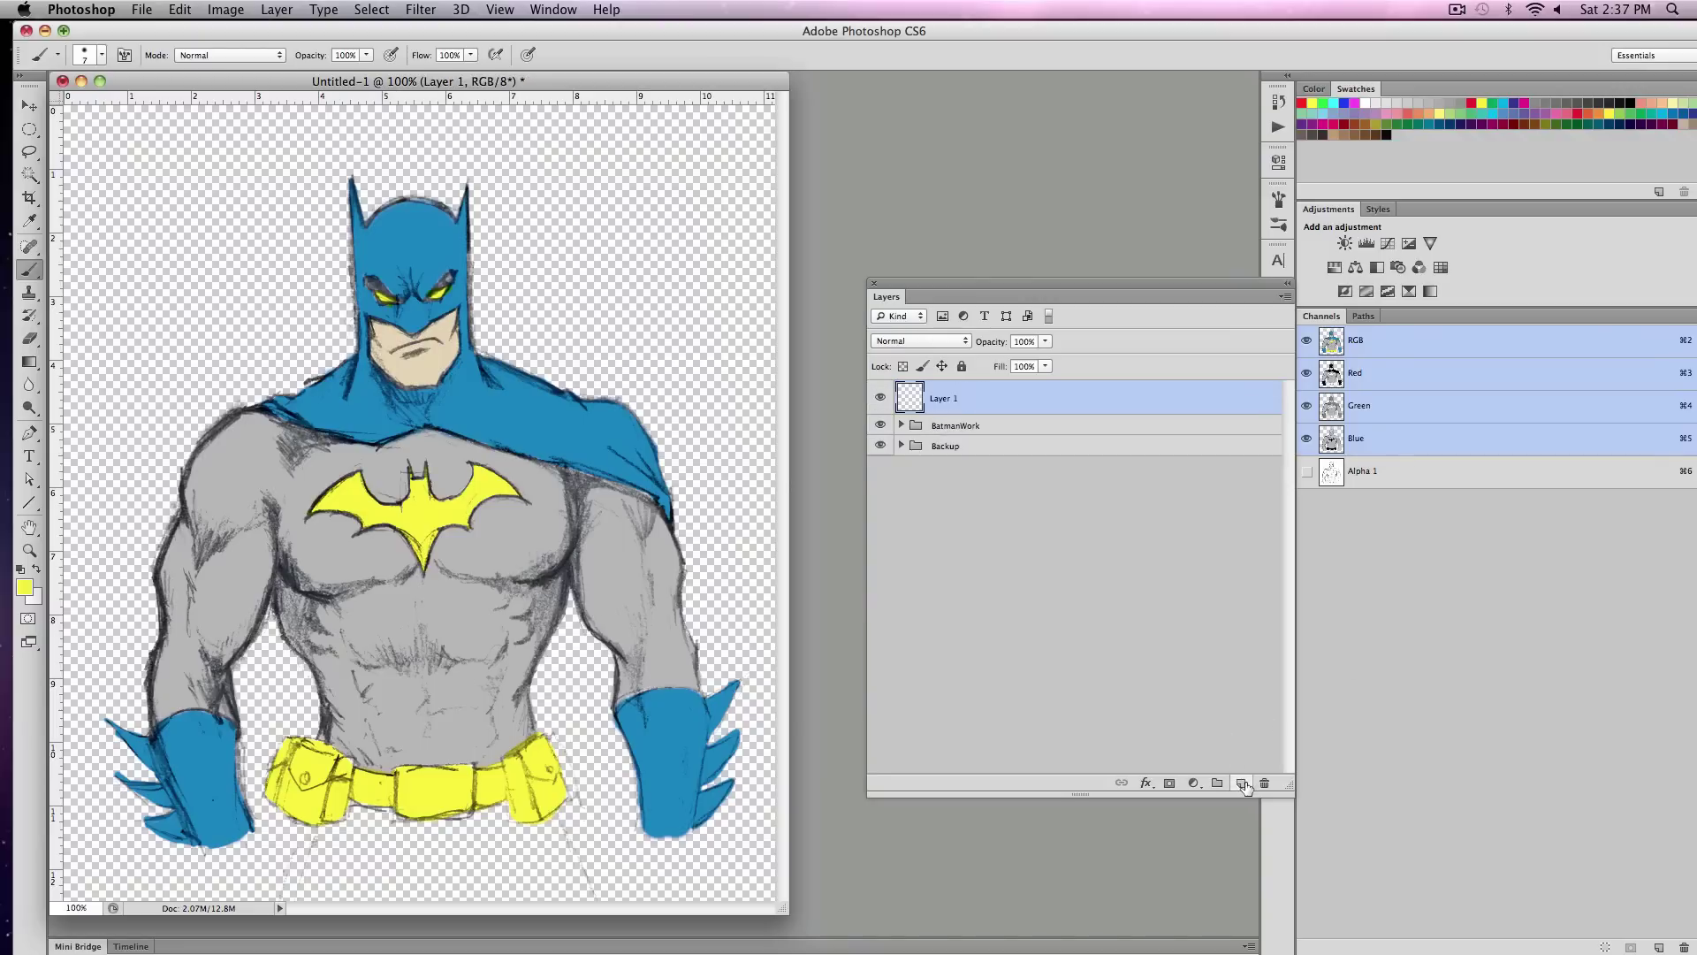
click(1240, 783)
double_click(935, 432)
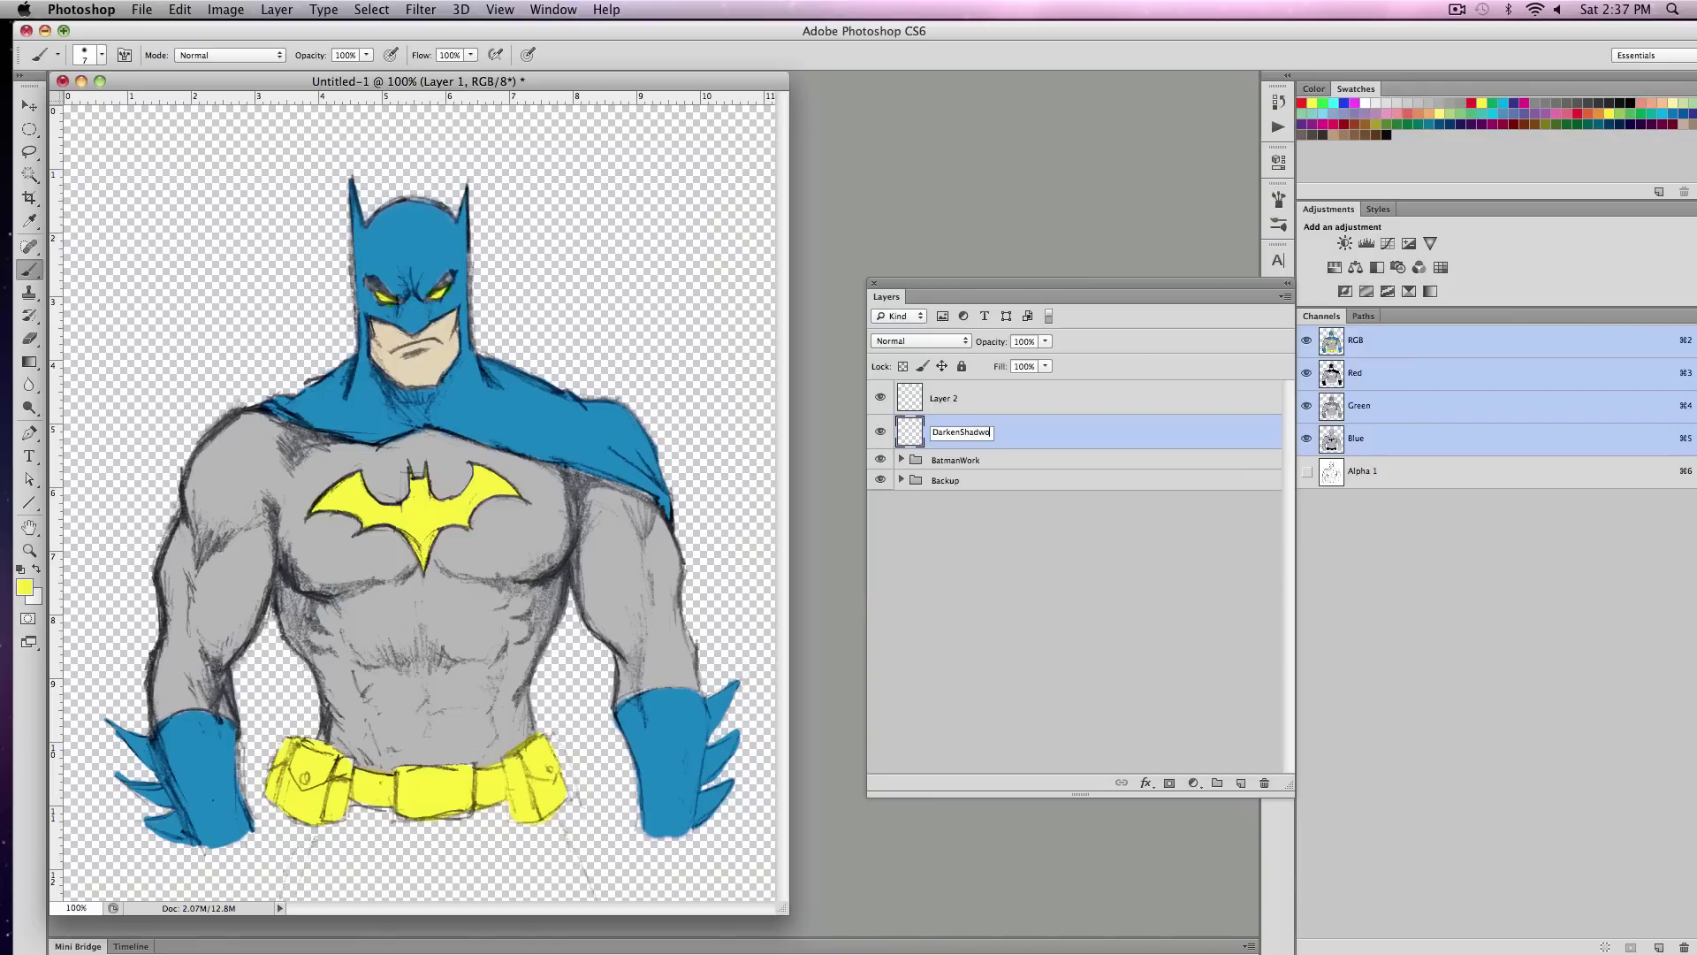
key(Return)
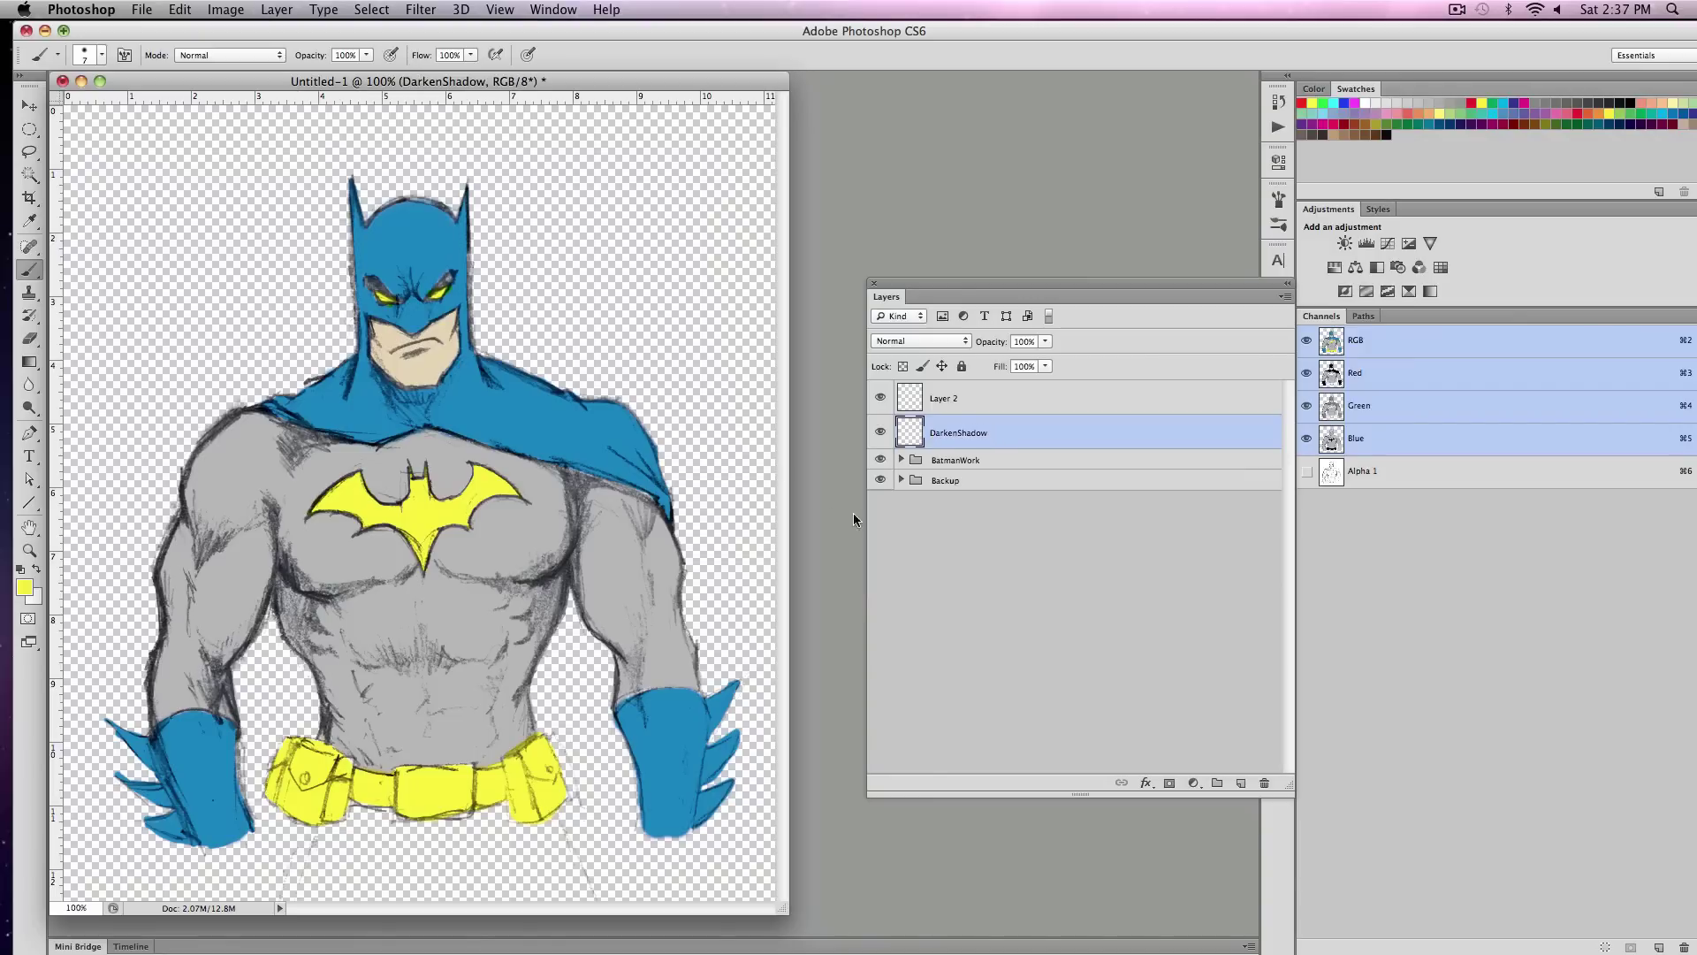
double_click(941, 399)
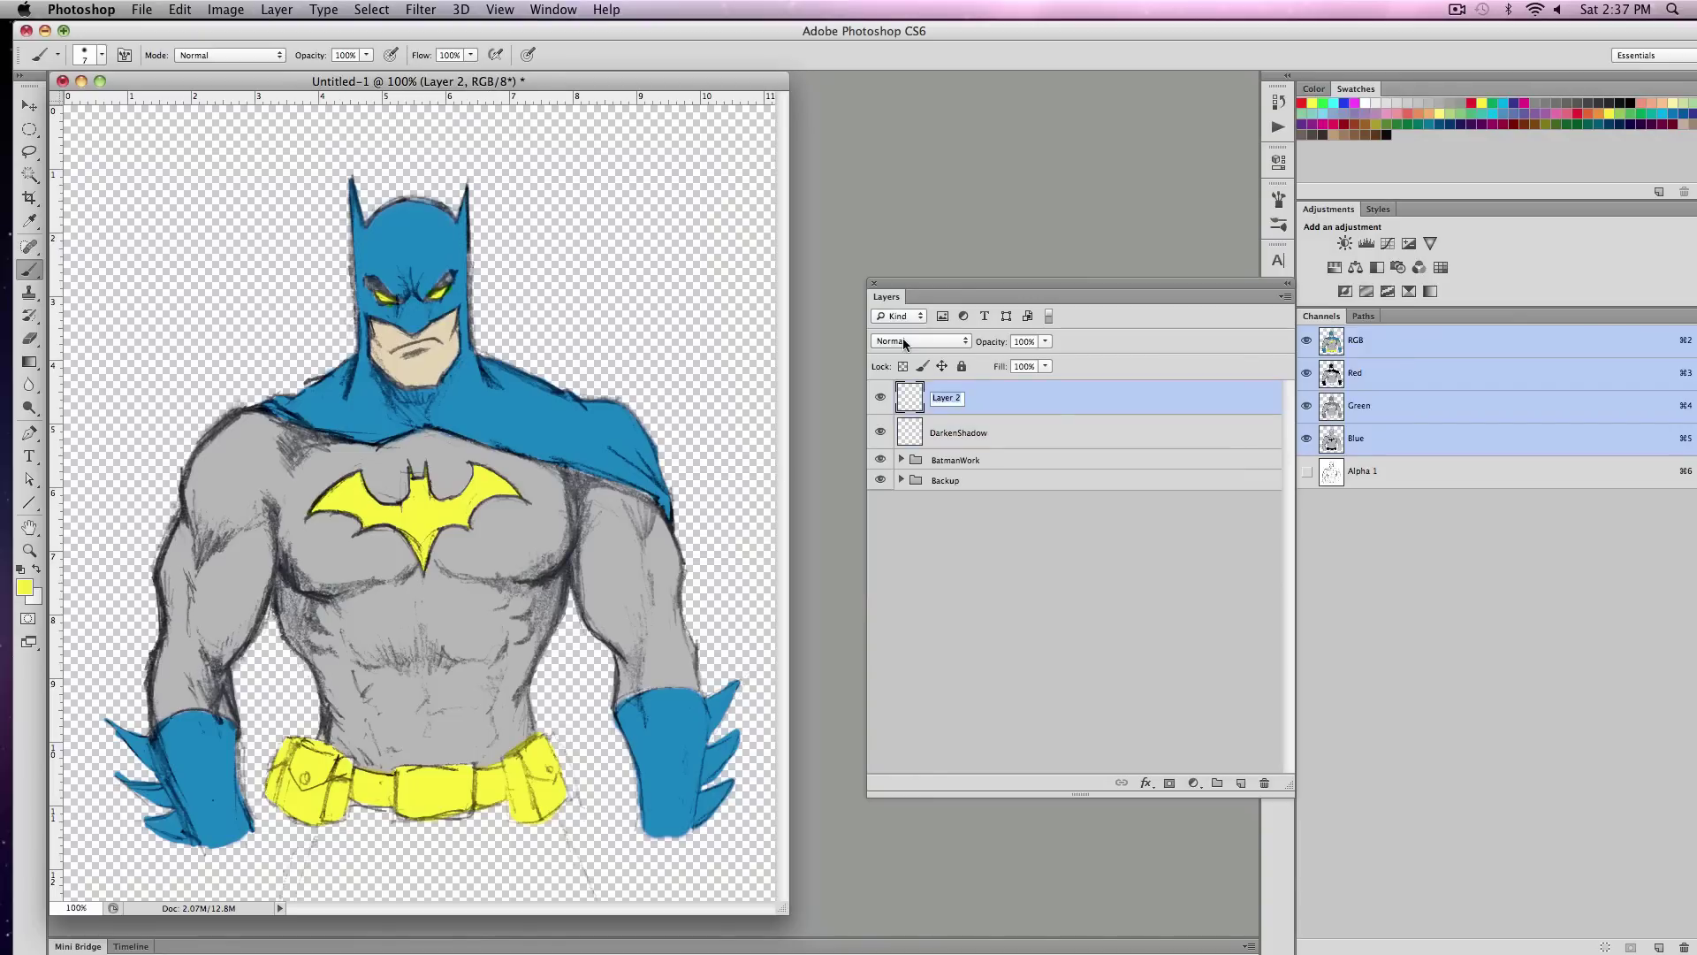
key(Return)
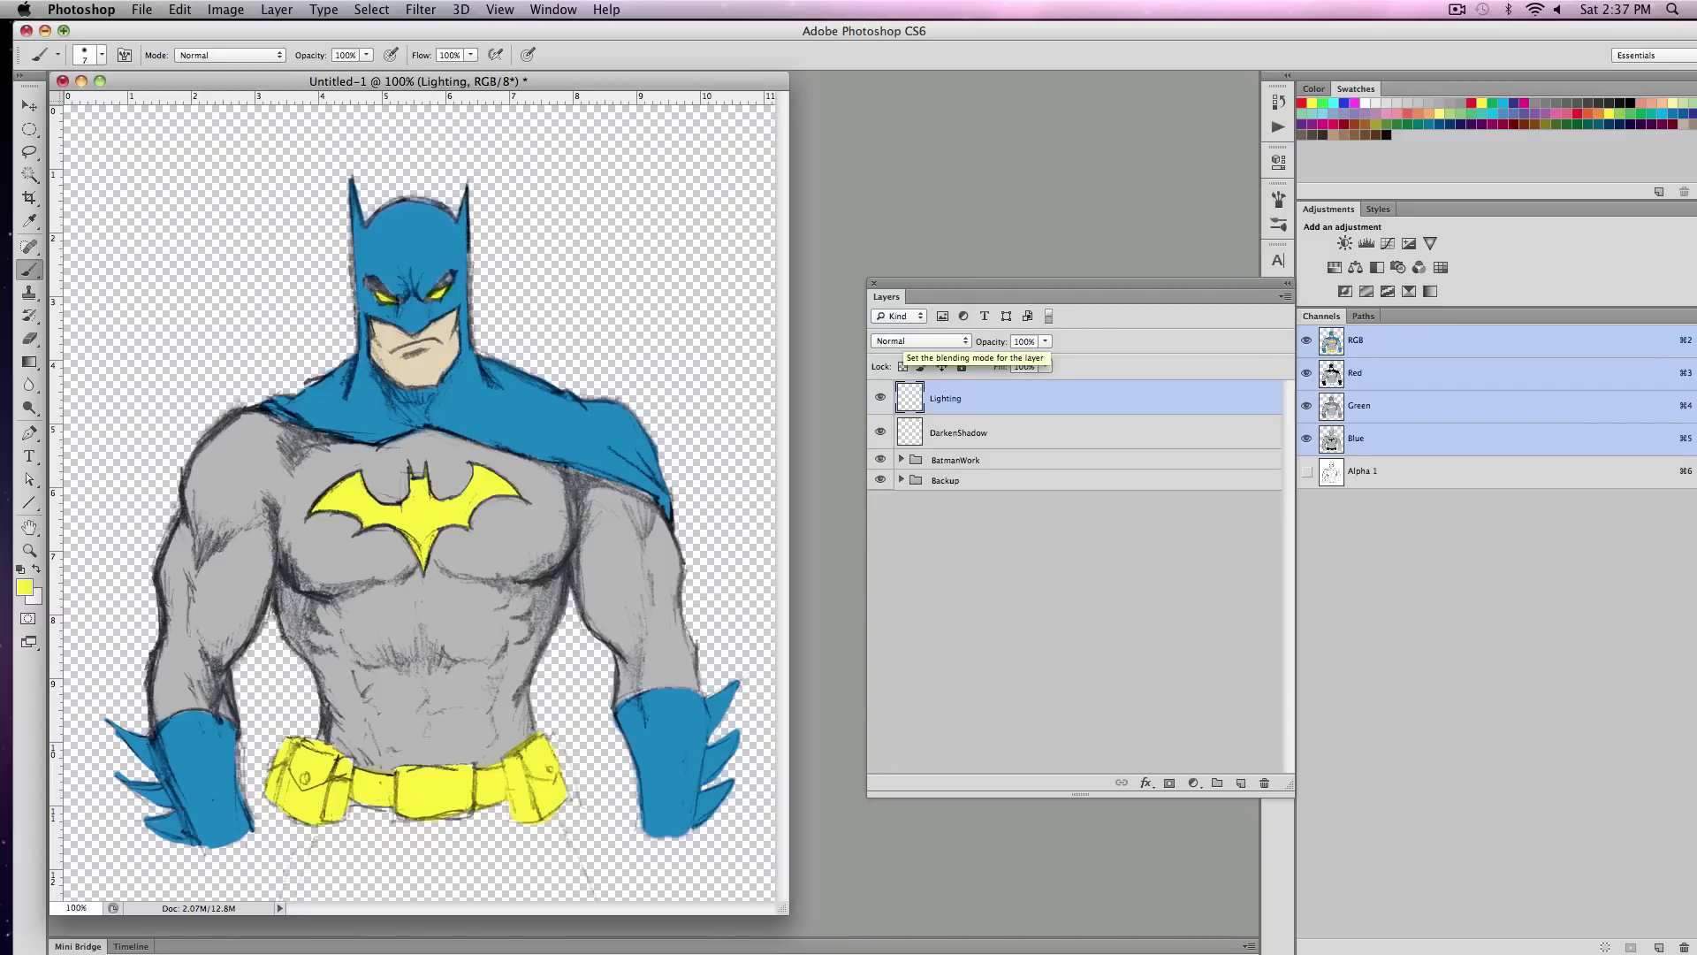
- Set DarkenShadow's blend mode to Multiply and save black as a swatch named TrueBlack
click(937, 439)
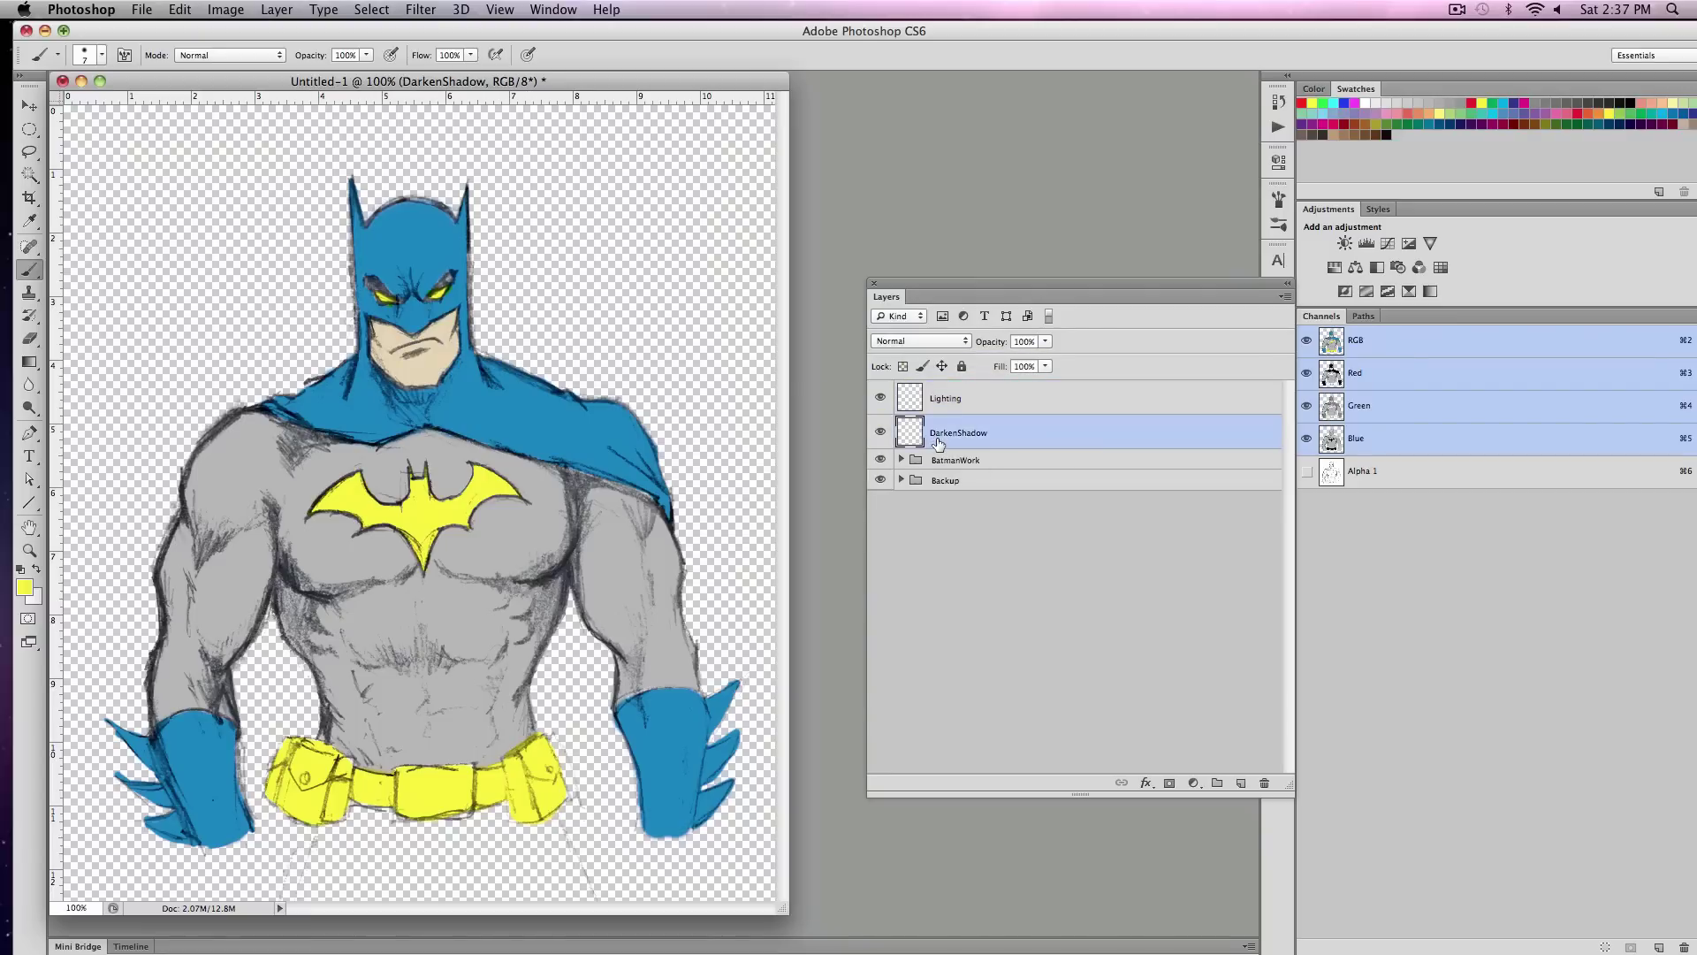
click(935, 341)
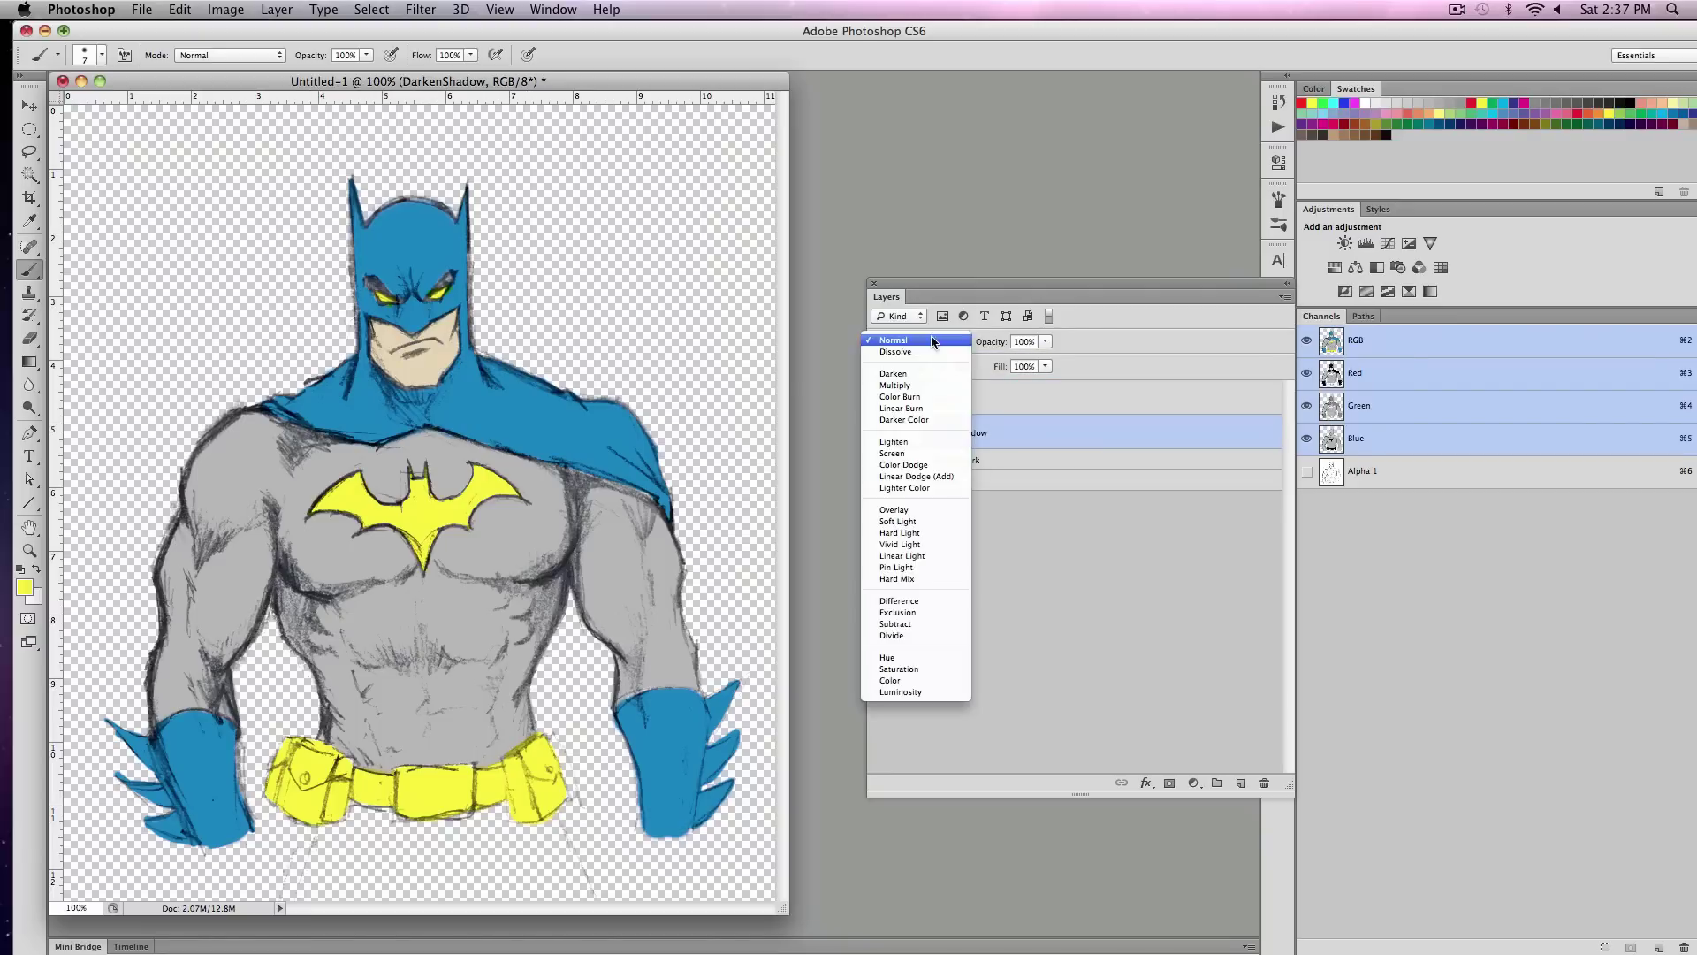
click(911, 387)
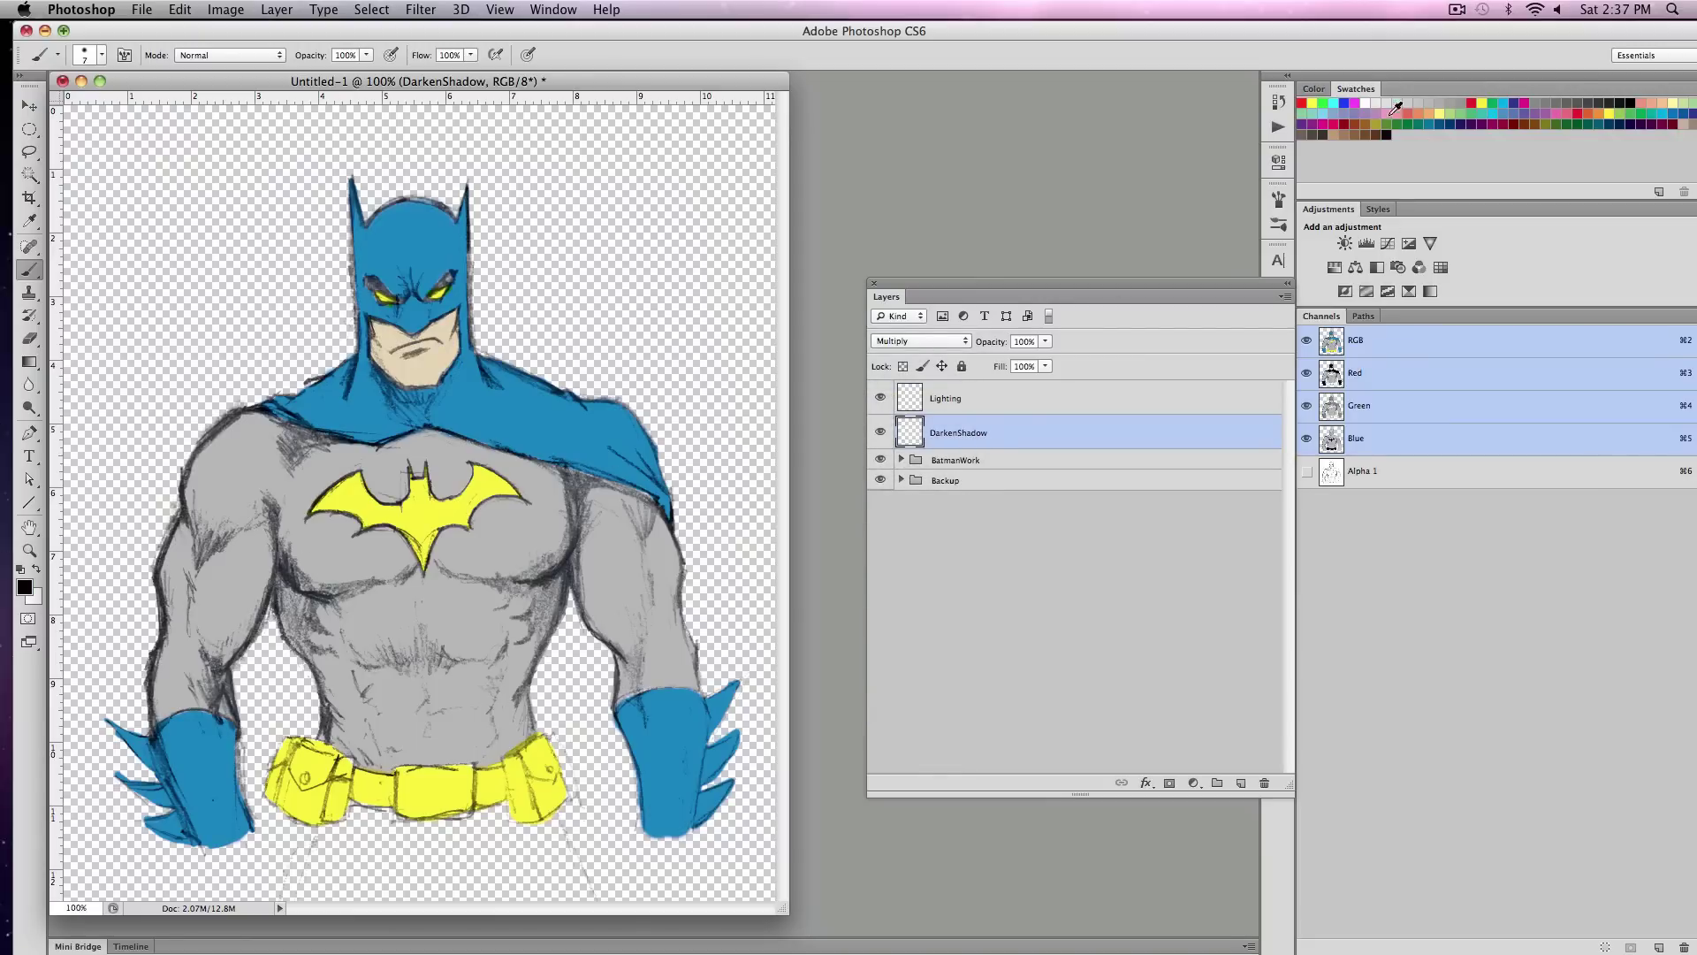
click(1392, 133)
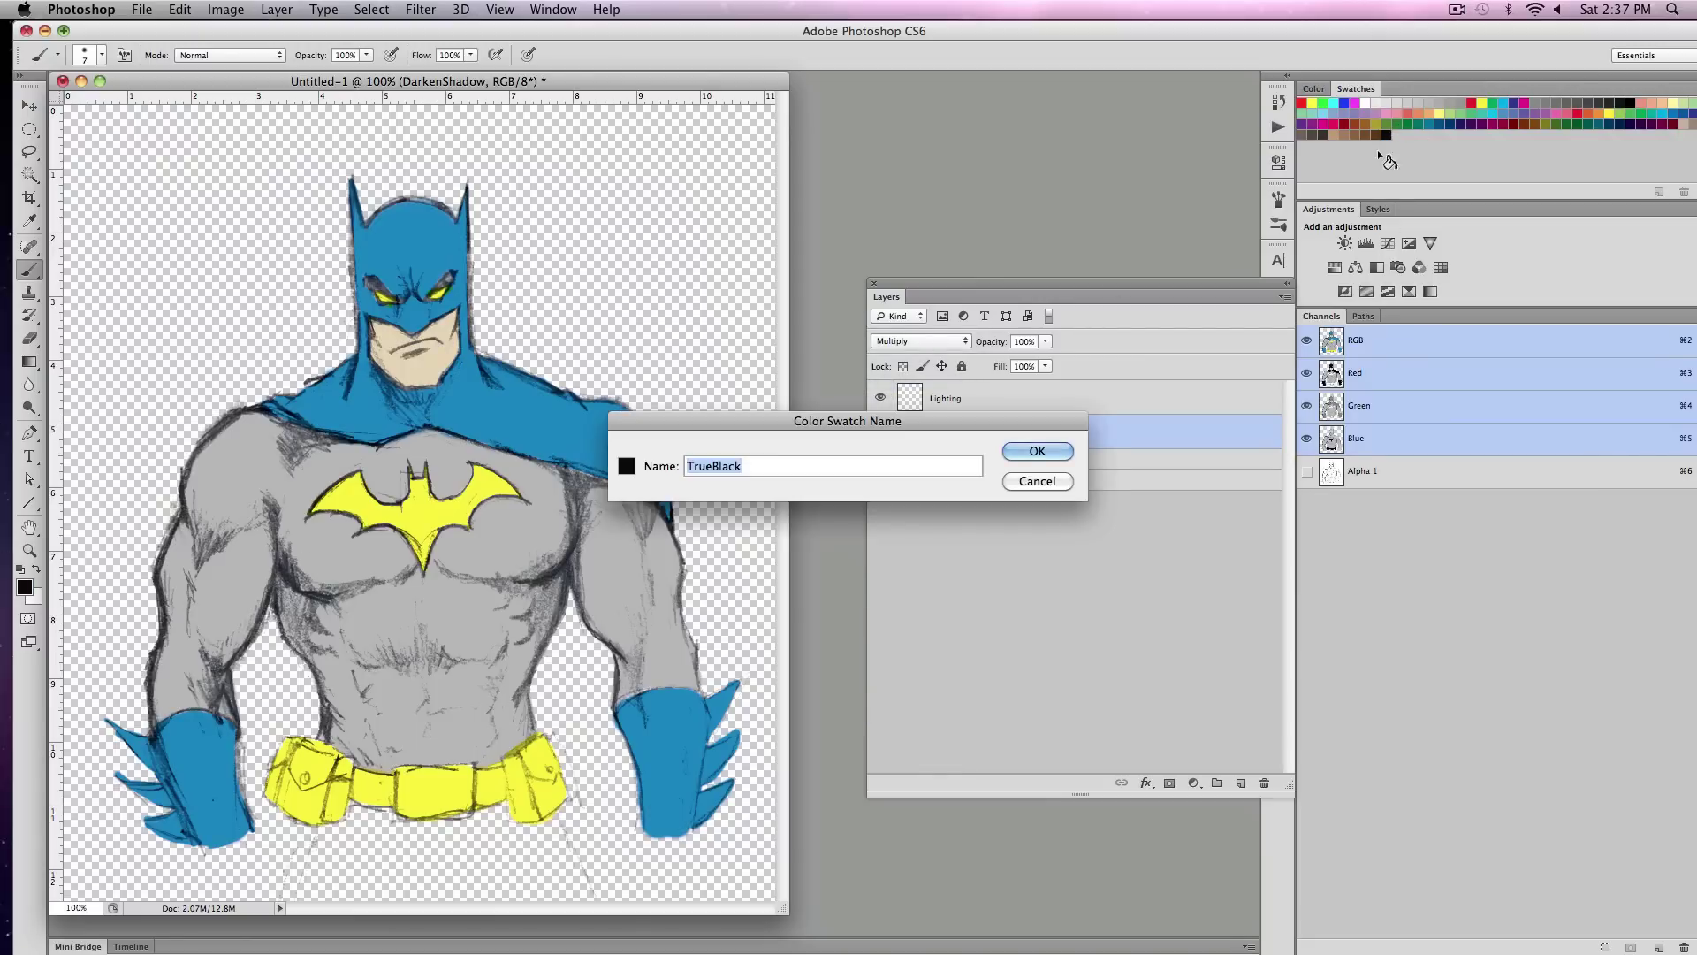
click(1018, 453)
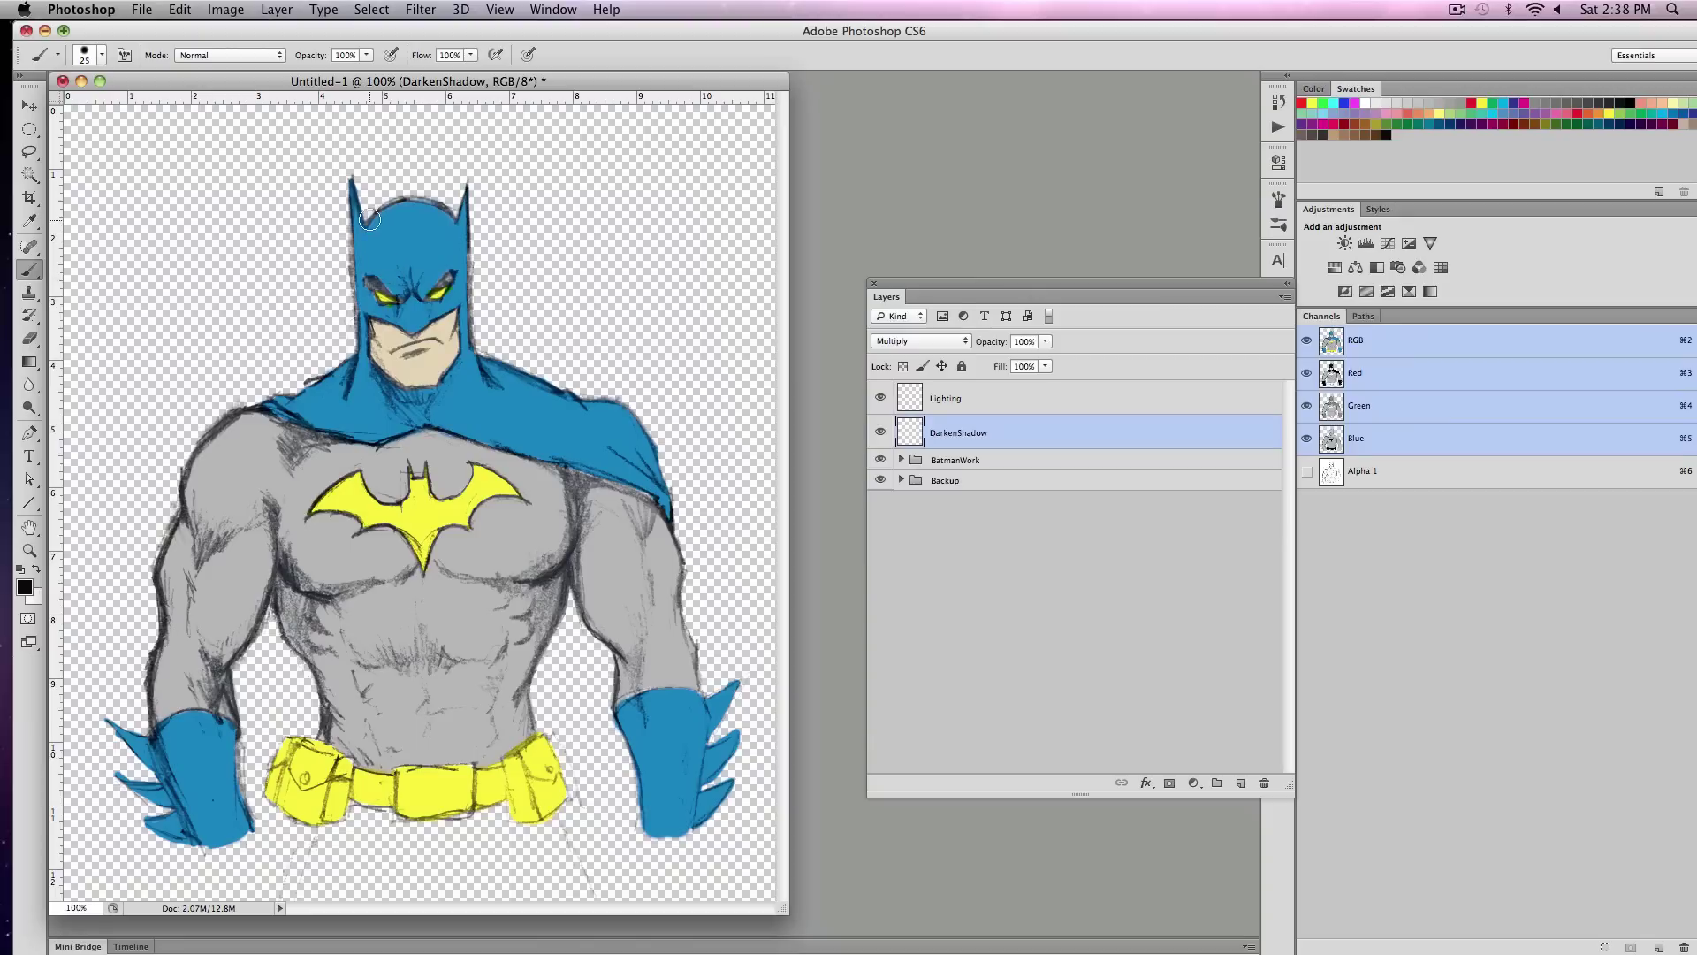
- Paint a test black stroke down the cowl's left side, then undo it
mouse_move(352, 175)
mouse_down()
mouse_move(364, 292)
mouse_move(367, 270)
mouse_up()
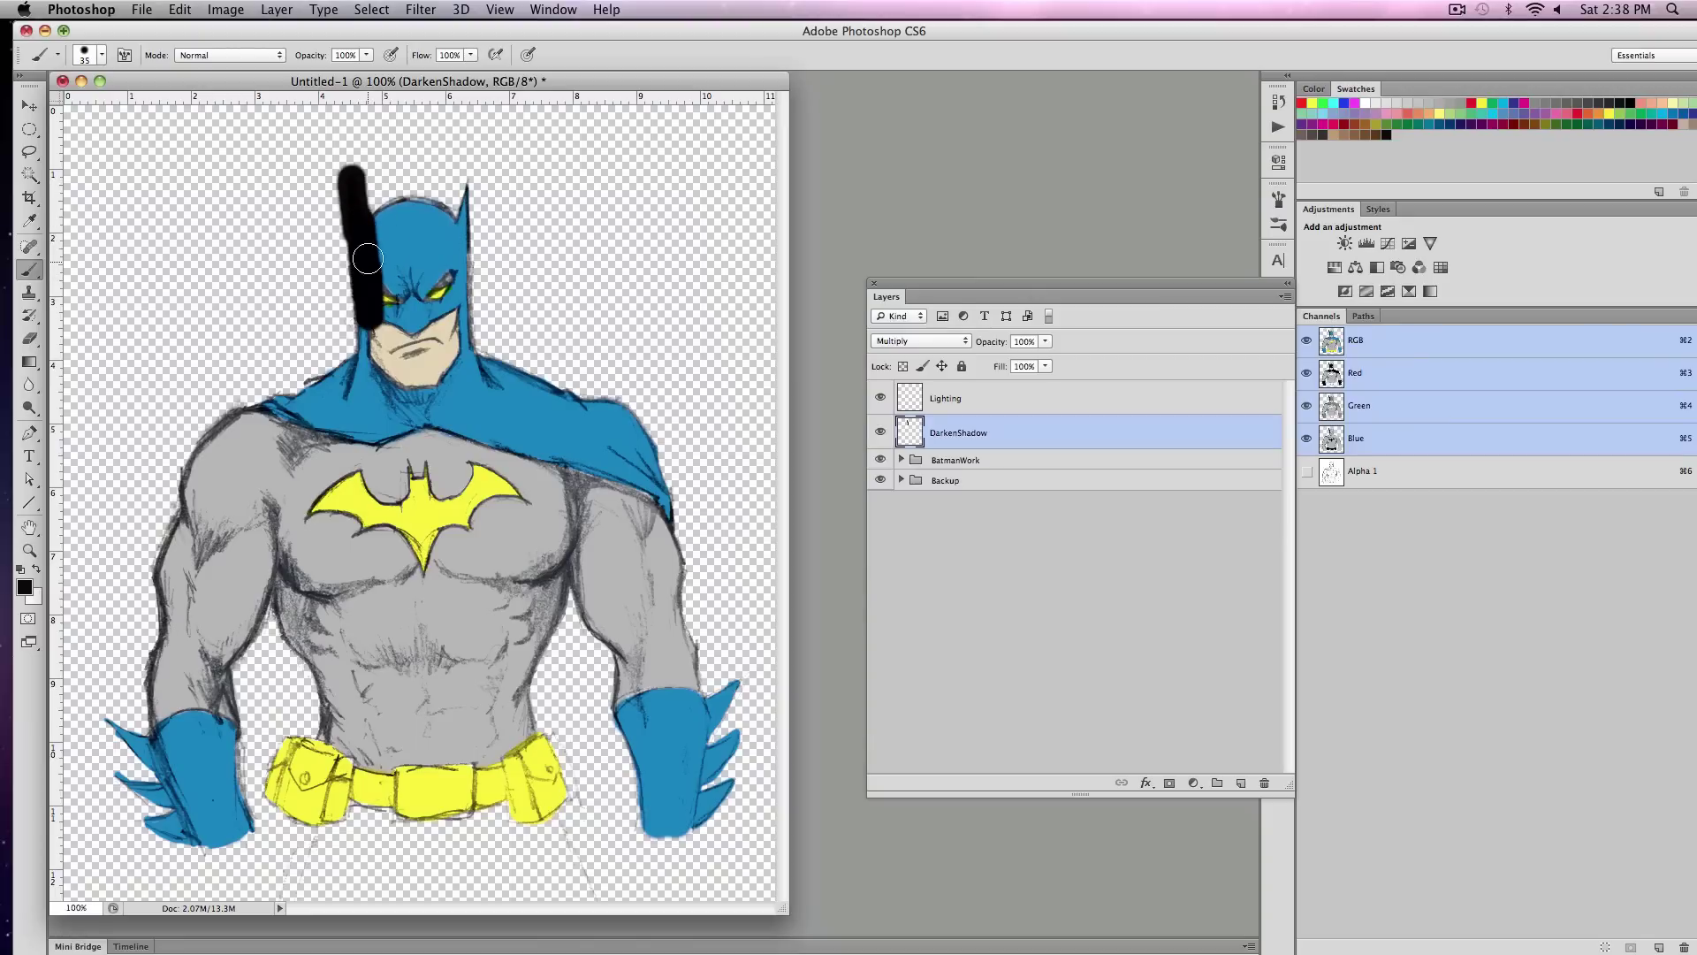
key(super+z)
key(super+z)
key(super+z)
key(ctrl+z)
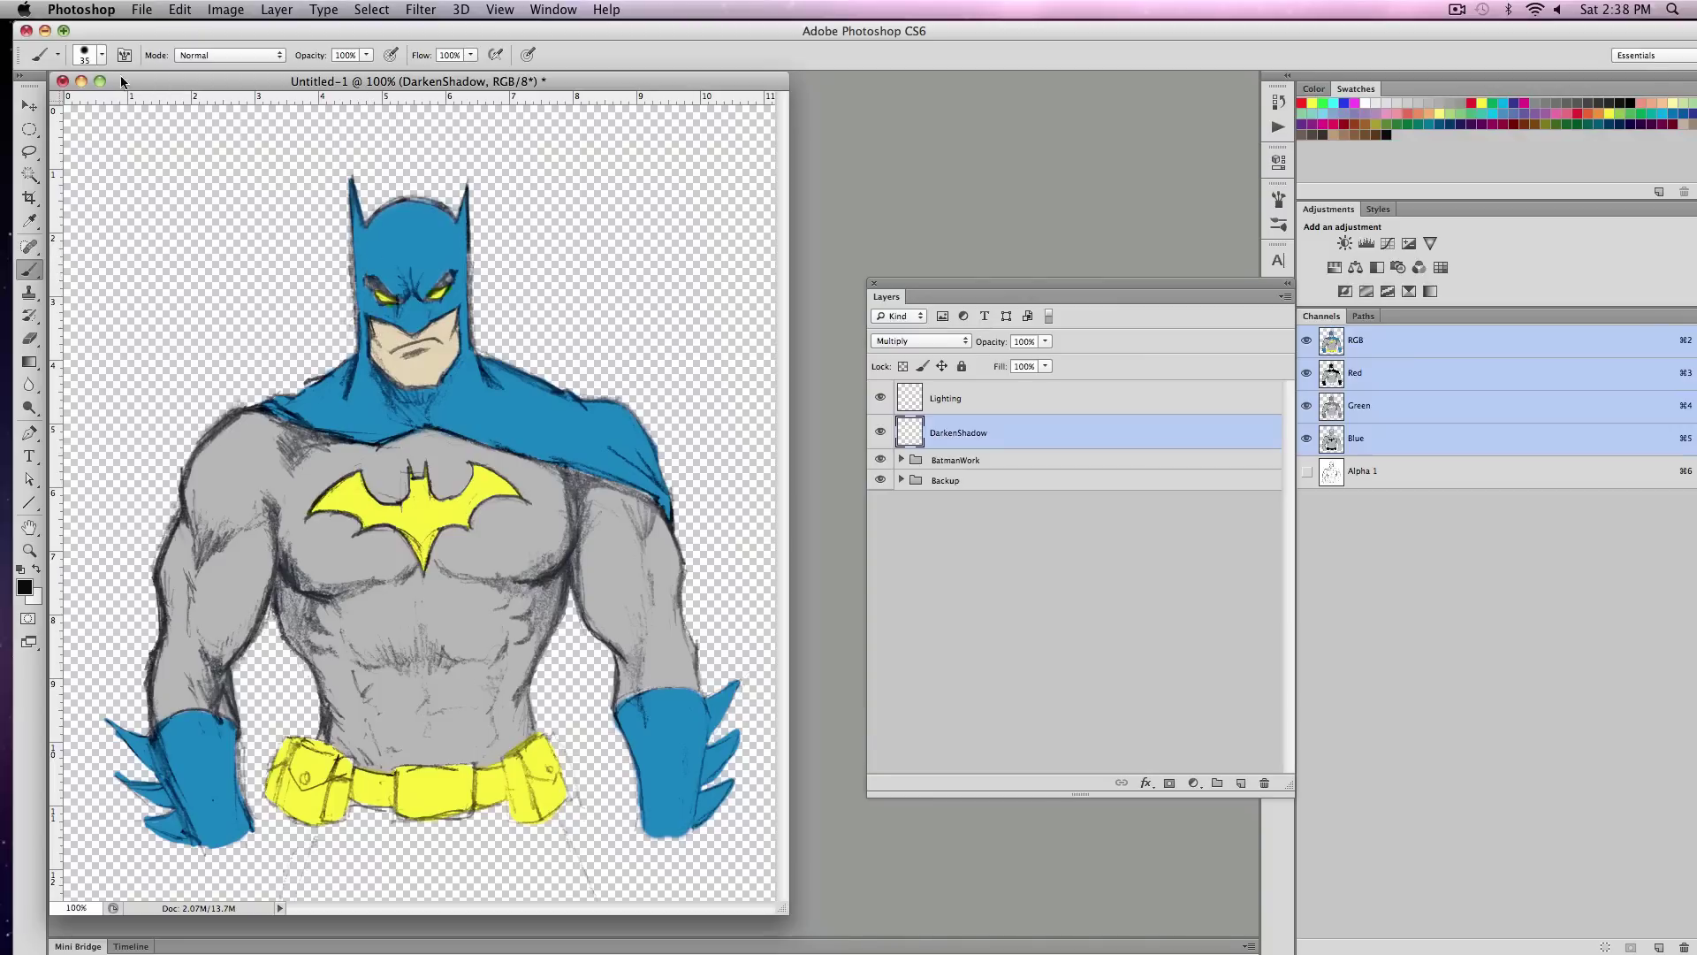
- Choose a flat bristle brush tip and try black strokes beside the cowl's left ear
click(101, 55)
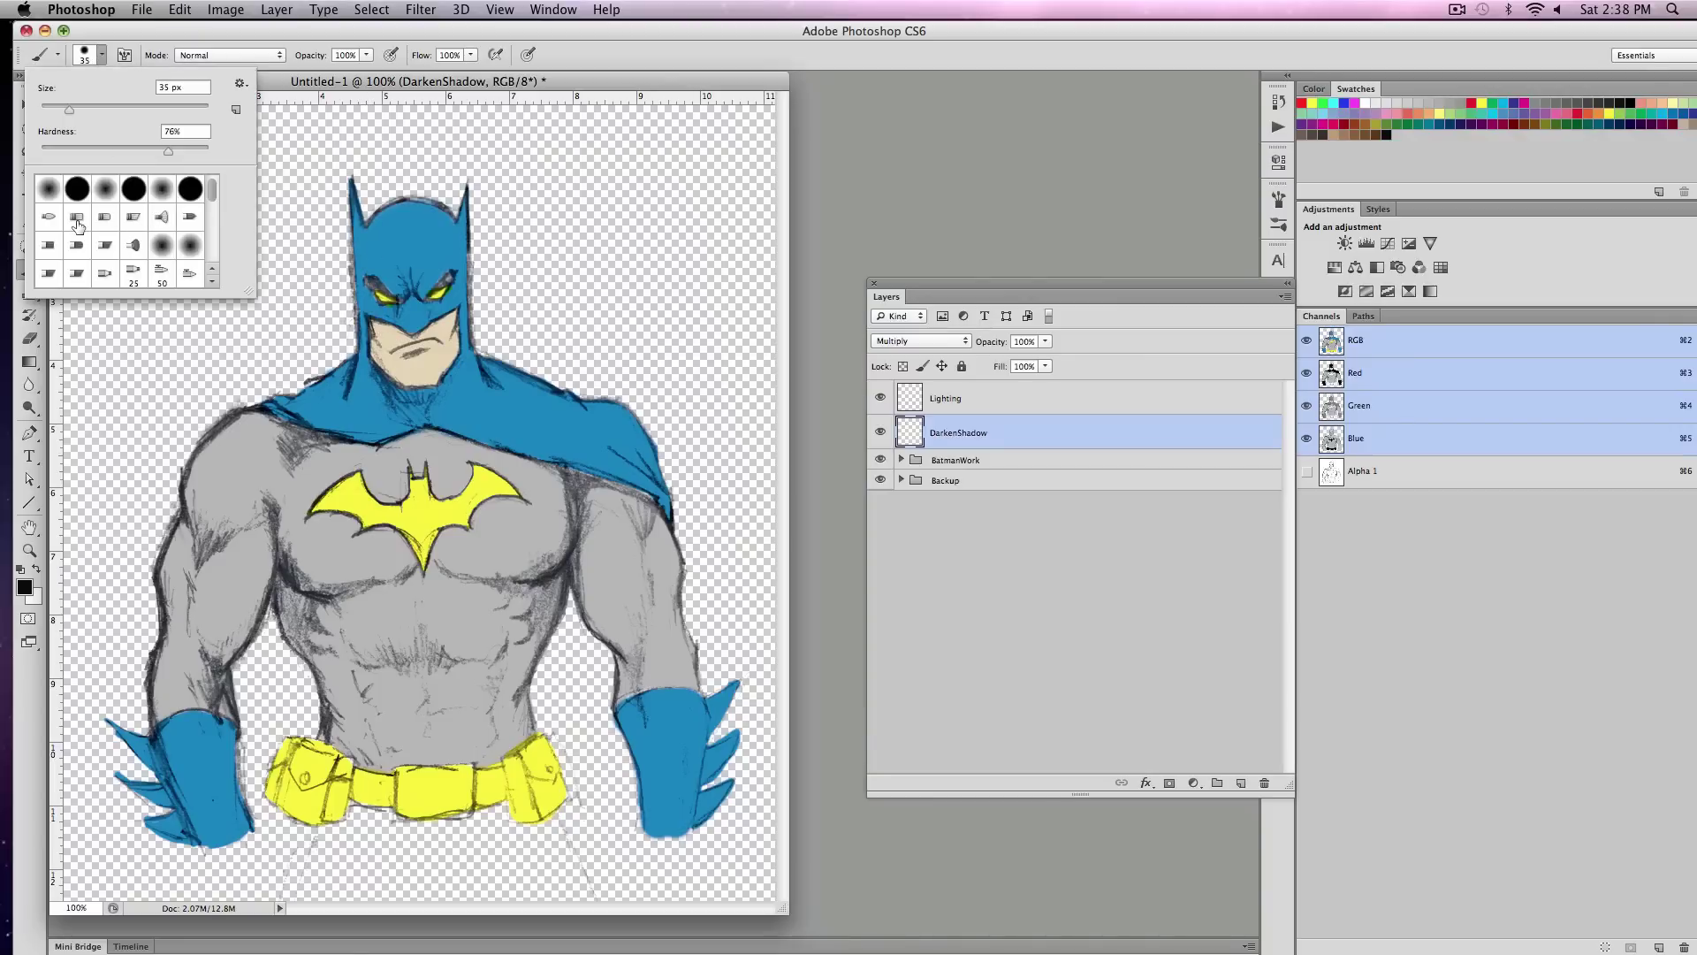
click(105, 247)
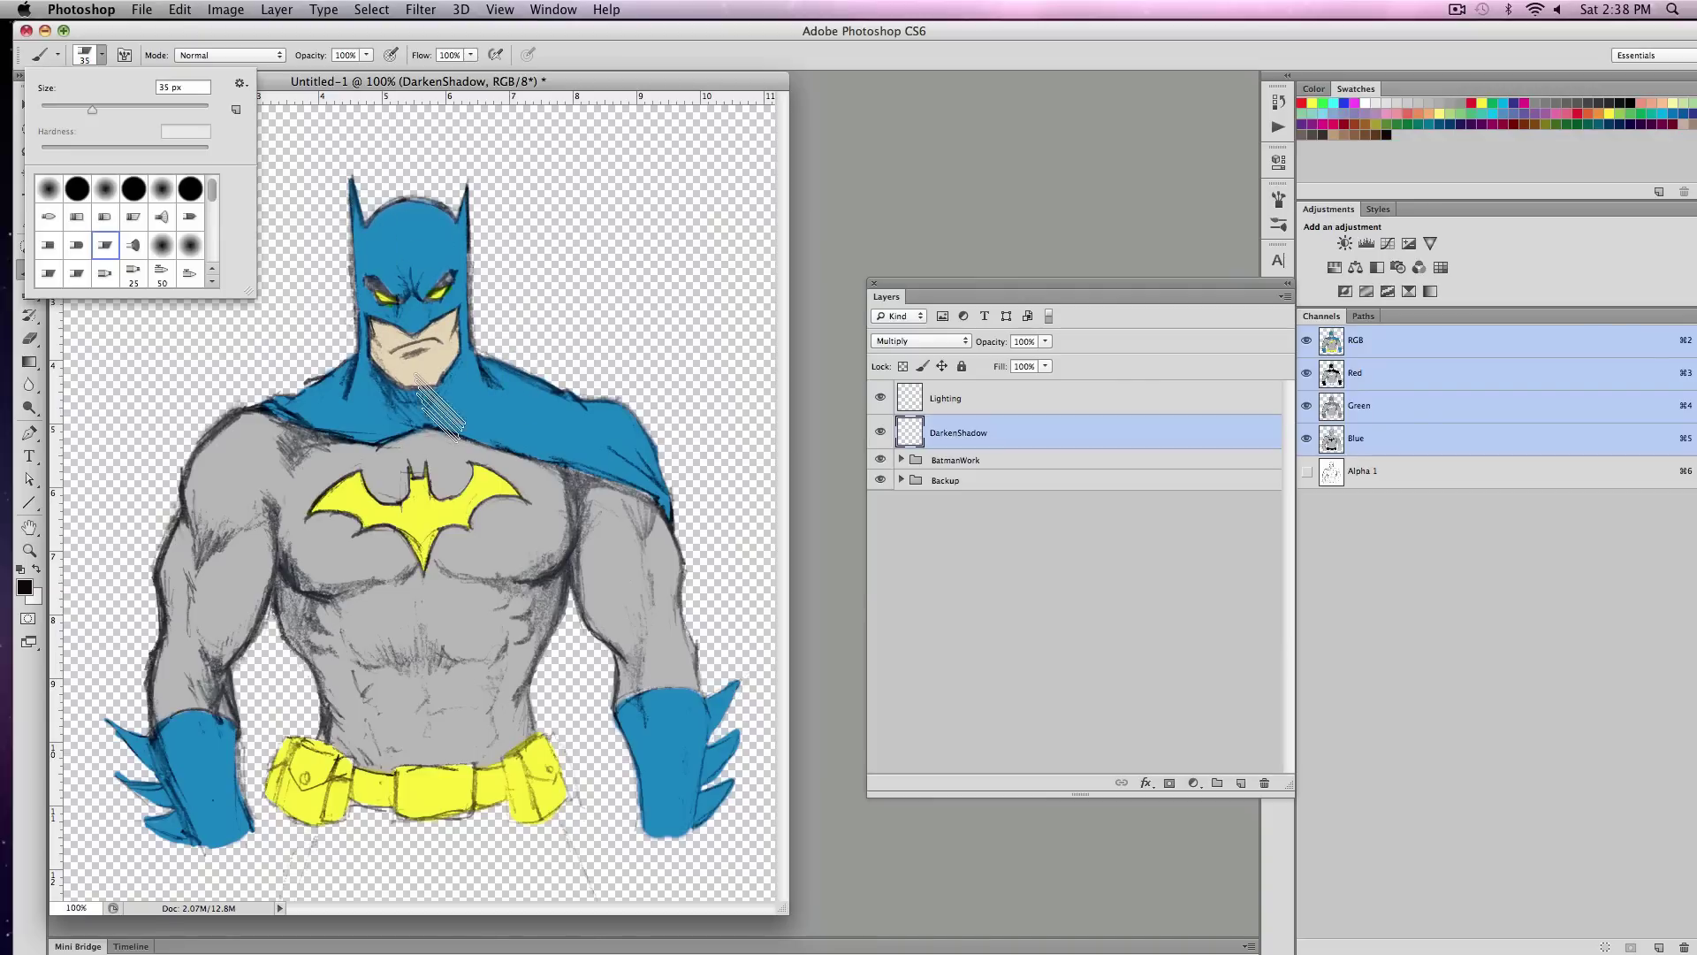
mouse_move(338, 189)
mouse_down()
mouse_move(353, 245)
mouse_move(355, 202)
mouse_move(369, 239)
mouse_move(357, 228)
mouse_move(353, 283)
mouse_move(354, 201)
mouse_move(348, 385)
mouse_move(365, 331)
mouse_up()
key(super+z)
key(super+alt+z)
key(super+alt+z)
key(super+alt+z)
key(super+alt+z)
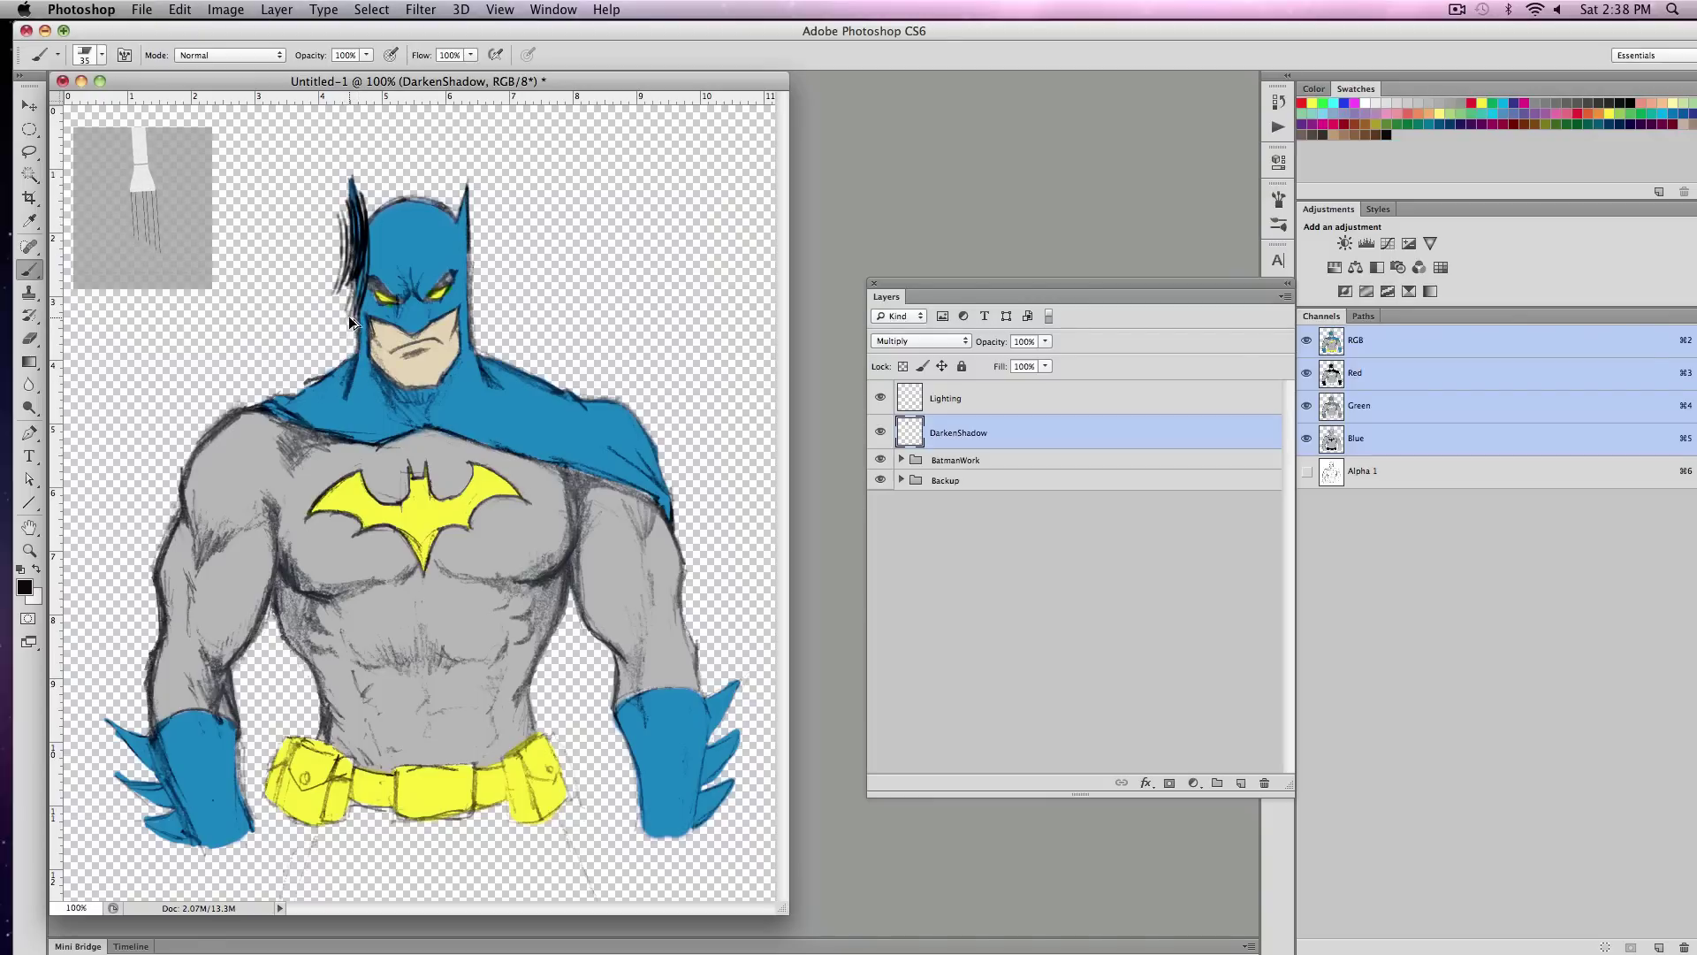
- Pick a bristle preset and shade the cowl's left side, forehead and neck in black
click(92, 58)
click(135, 222)
click(358, 215)
mouse_move(352, 196)
mouse_down()
mouse_move(355, 299)
mouse_move(352, 195)
mouse_move(352, 391)
mouse_up()
drag(369, 263, 352, 394)
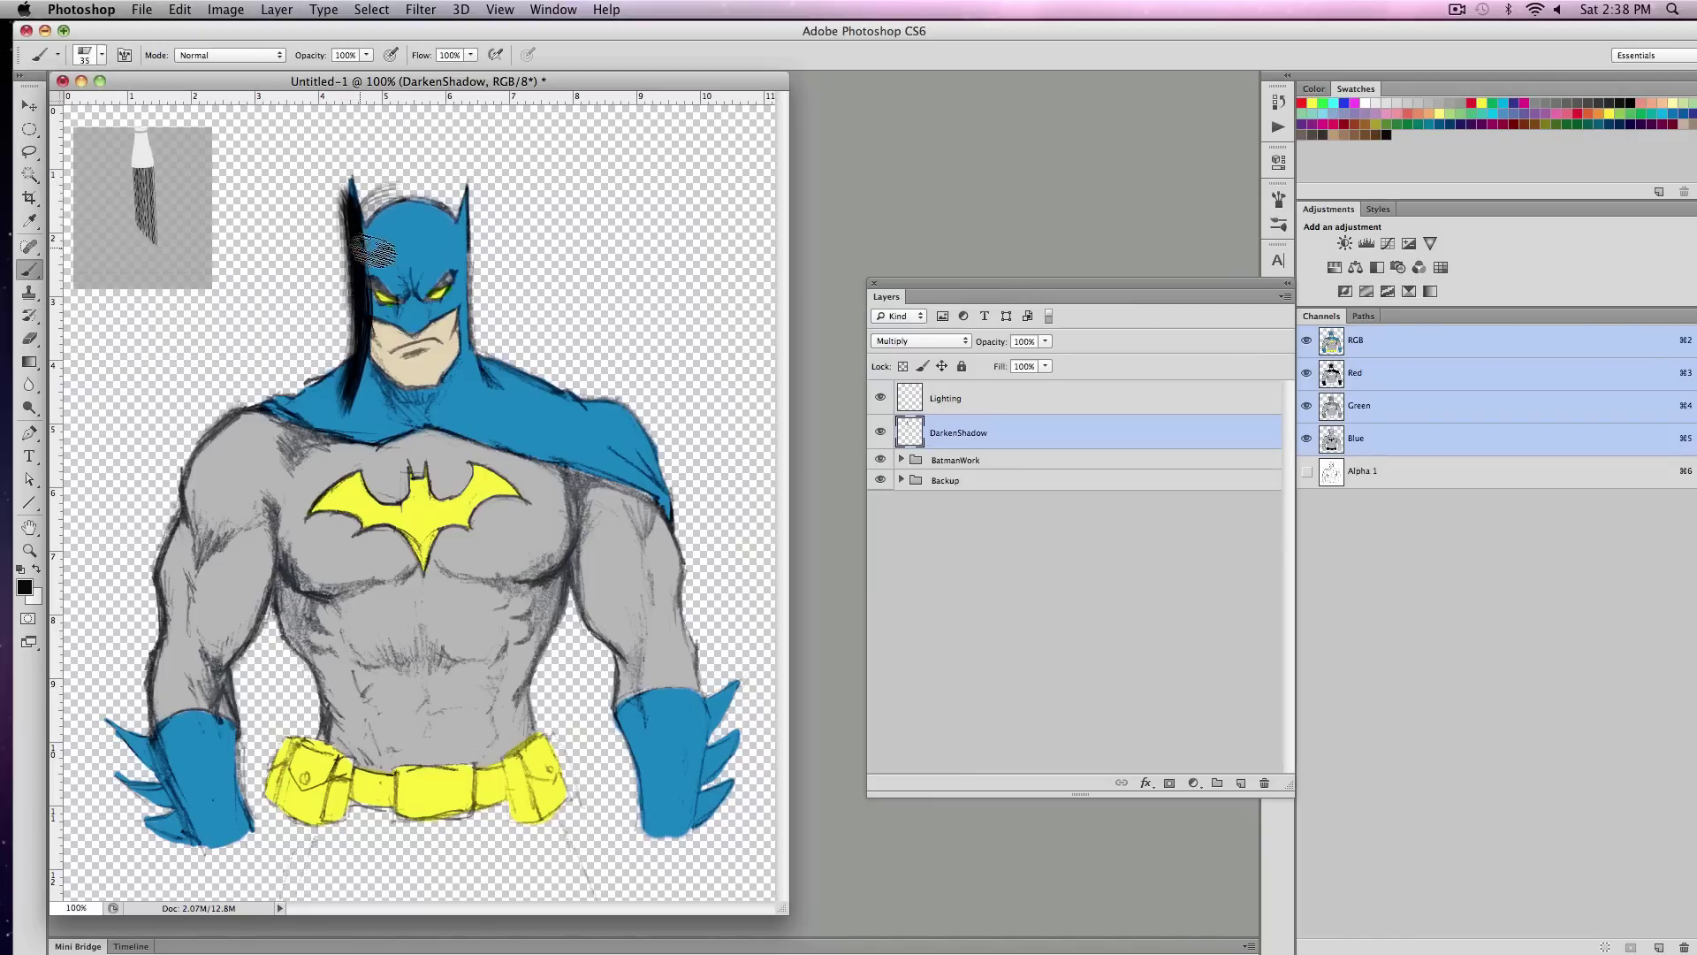
key(bracketleft)
key(bracketleft)
key(bracketleft)
mouse_move(367, 236)
mouse_down()
mouse_move(429, 222)
mouse_move(393, 220)
mouse_move(358, 260)
mouse_move(407, 222)
mouse_move(364, 235)
mouse_up()
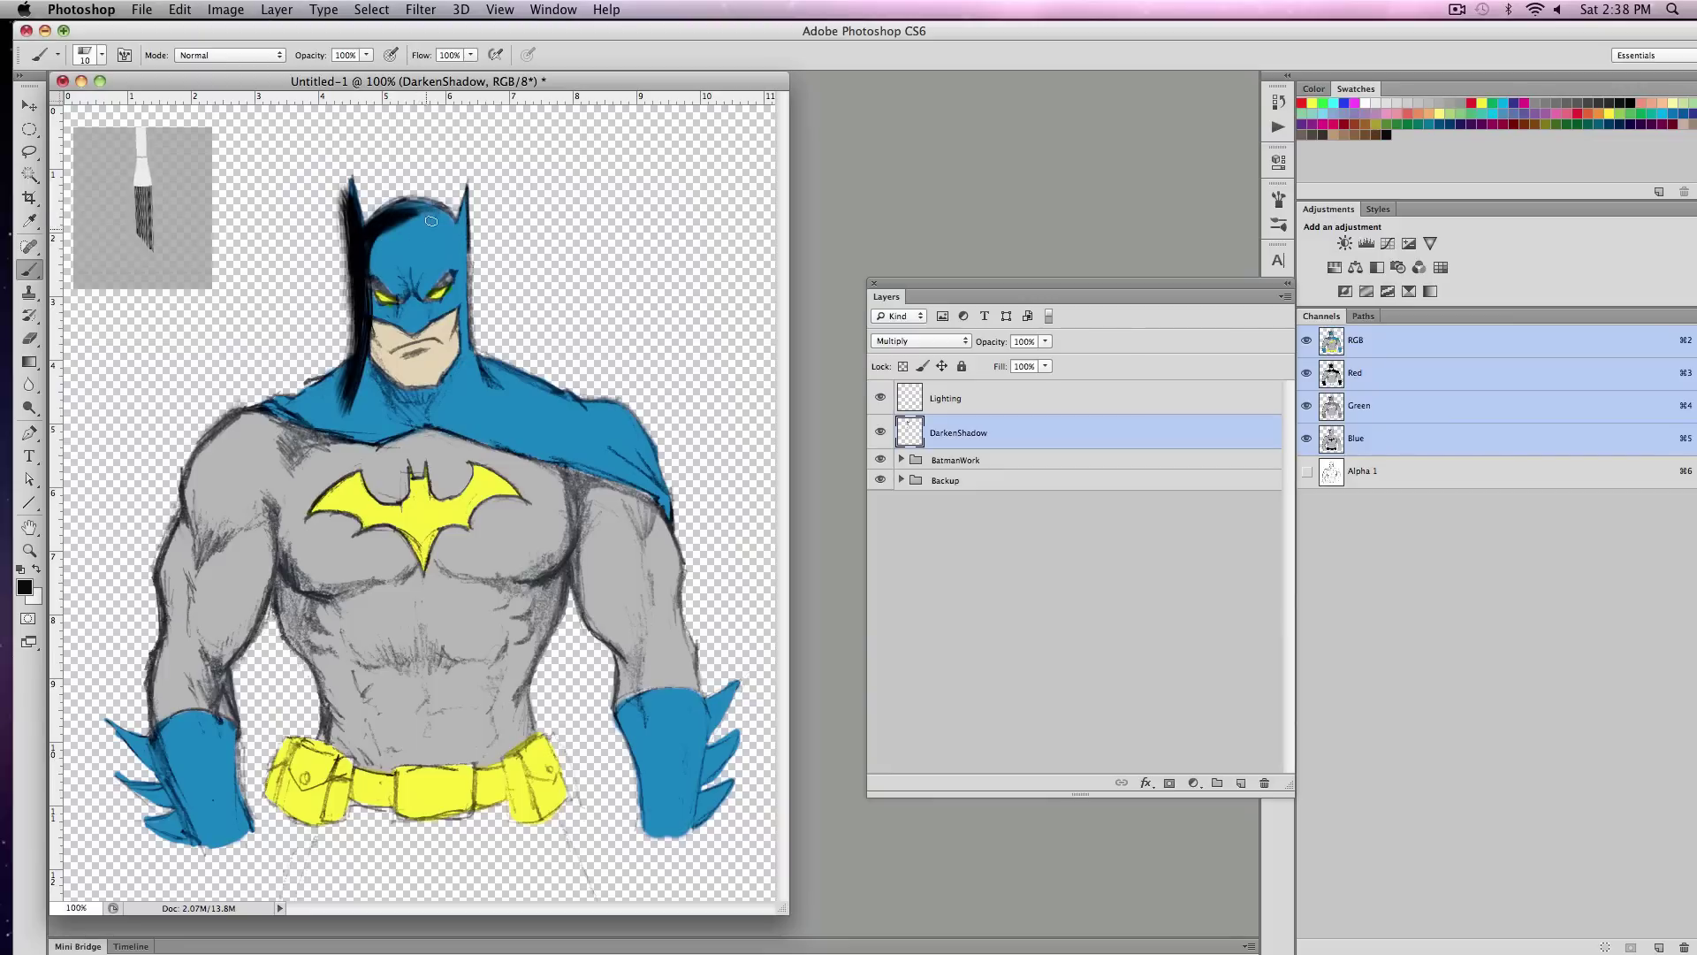
drag(373, 246, 414, 285)
mouse_move(352, 395)
mouse_down()
mouse_move(397, 401)
mouse_move(384, 366)
mouse_move(416, 392)
mouse_up()
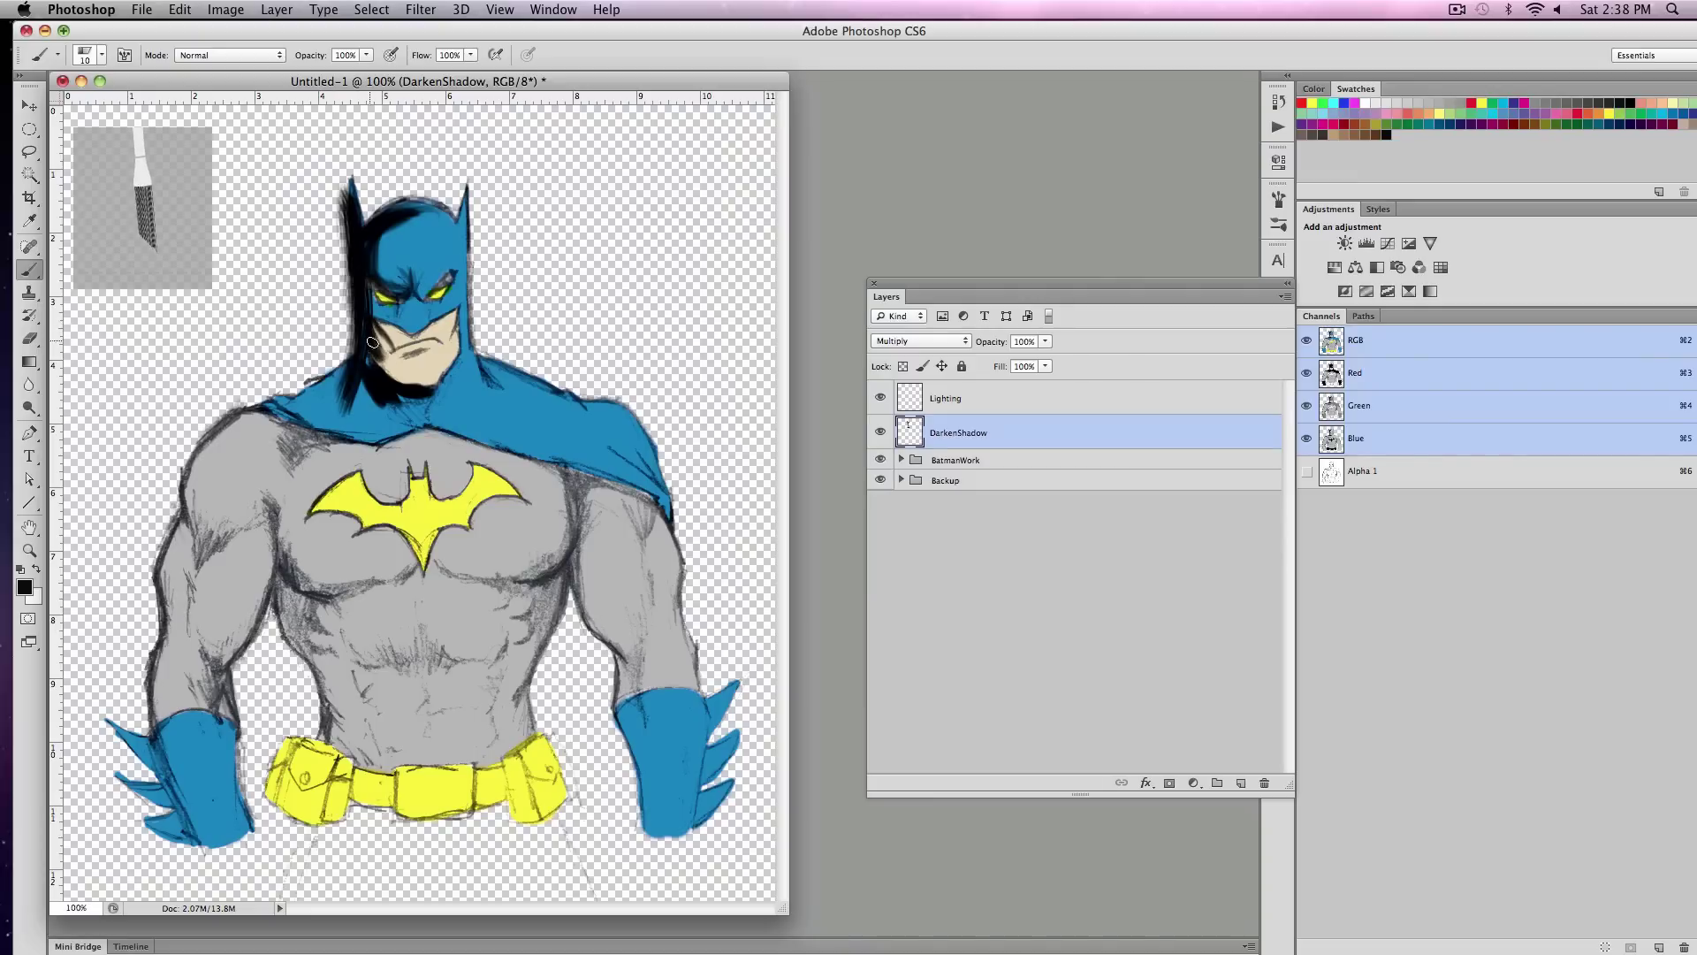
- Shade the left shoulder edge, left chest, belt end and cape edge with 30-size bristle strokes
mouse_move(282, 406)
mouse_down()
mouse_move(299, 415)
mouse_move(281, 398)
mouse_move(320, 382)
mouse_up()
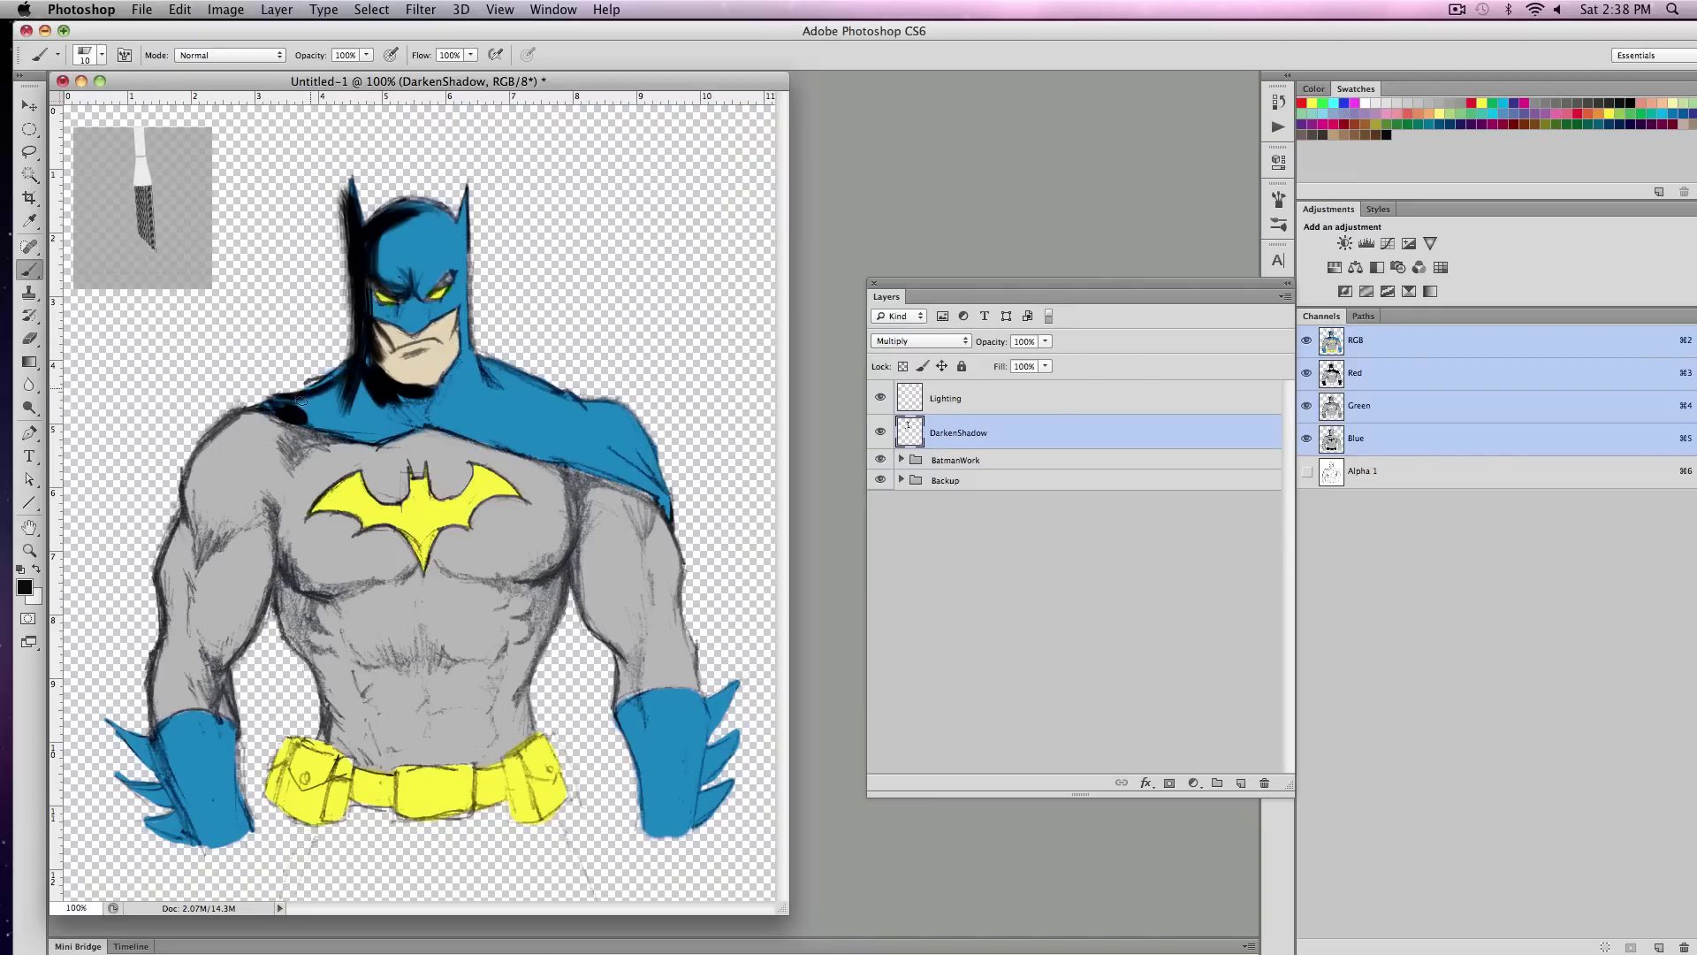
key(bracketright)
key(bracketright)
key(bracketright)
drag(260, 423, 184, 473)
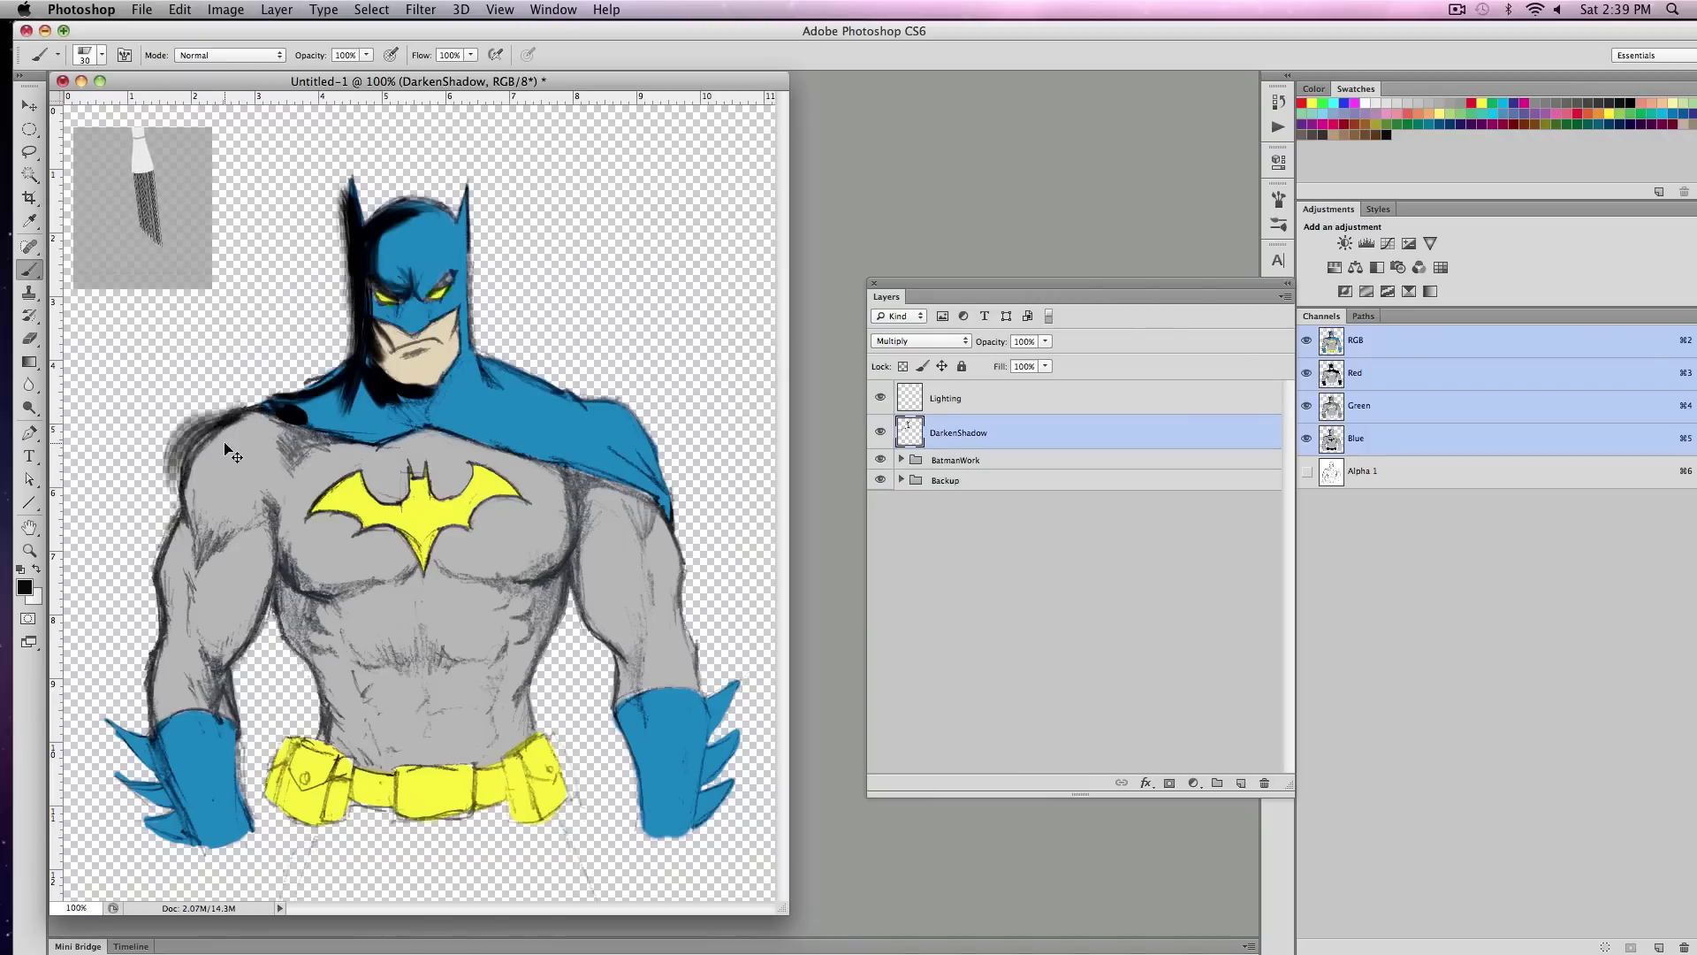
key(super+z)
mouse_move(261, 431)
mouse_down()
mouse_move(208, 492)
mouse_move(260, 432)
mouse_move(223, 454)
mouse_move(282, 449)
mouse_move(218, 504)
mouse_move(262, 439)
mouse_move(237, 535)
mouse_move(209, 526)
mouse_move(194, 559)
mouse_move(193, 544)
mouse_move(194, 643)
mouse_move(184, 664)
mouse_move(172, 646)
mouse_move(155, 730)
mouse_move(164, 701)
mouse_move(197, 712)
mouse_move(168, 753)
mouse_move(143, 750)
mouse_move(187, 790)
mouse_move(172, 715)
mouse_move(216, 830)
mouse_move(161, 807)
mouse_move(181, 803)
mouse_move(196, 836)
mouse_up()
mouse_move(282, 506)
mouse_down()
mouse_move(355, 616)
mouse_move(294, 585)
mouse_move(327, 585)
mouse_move(347, 733)
mouse_move(325, 656)
mouse_move(350, 689)
mouse_up()
mouse_move(294, 769)
mouse_down()
mouse_move(305, 760)
mouse_move(291, 800)
mouse_move(313, 761)
mouse_move(308, 800)
mouse_up()
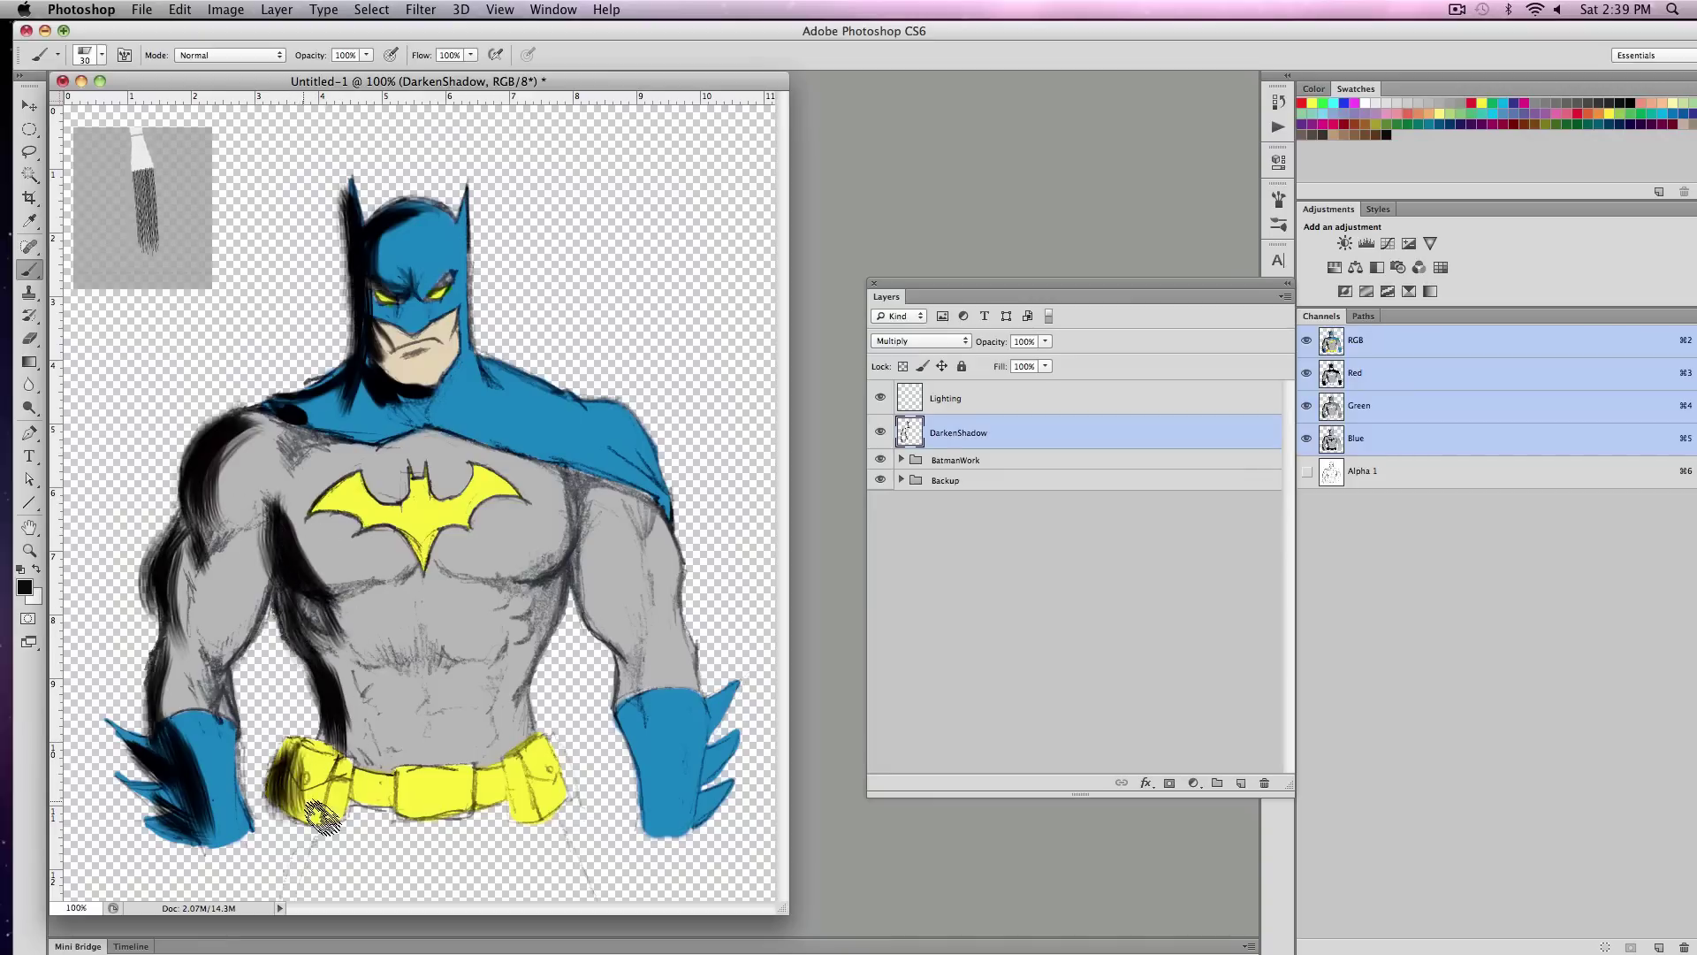
drag(301, 420, 398, 426)
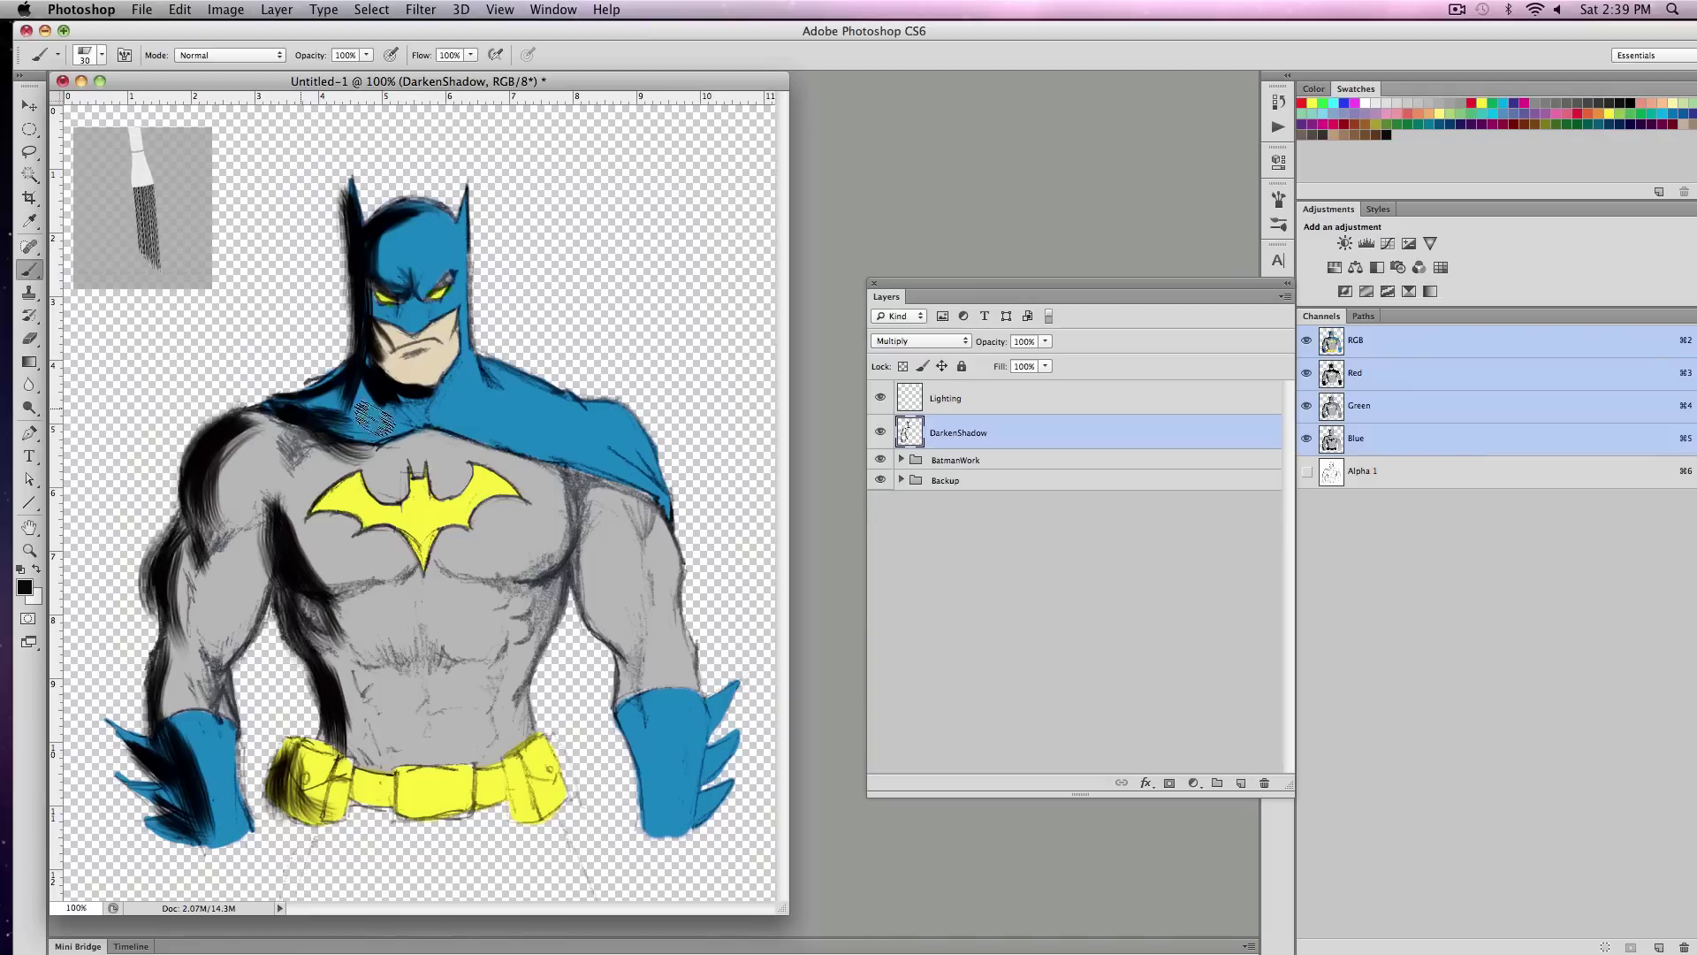
- Darken the forehead and cowl top, then lower DarkenShadow's opacity to 31%
mouse_move(419, 221)
mouse_down()
mouse_move(397, 265)
mouse_move(415, 218)
mouse_move(428, 279)
mouse_move(401, 240)
mouse_move(414, 271)
mouse_move(381, 292)
mouse_move(391, 337)
mouse_move(382, 294)
mouse_move(379, 318)
mouse_move(424, 384)
mouse_move(358, 396)
mouse_up()
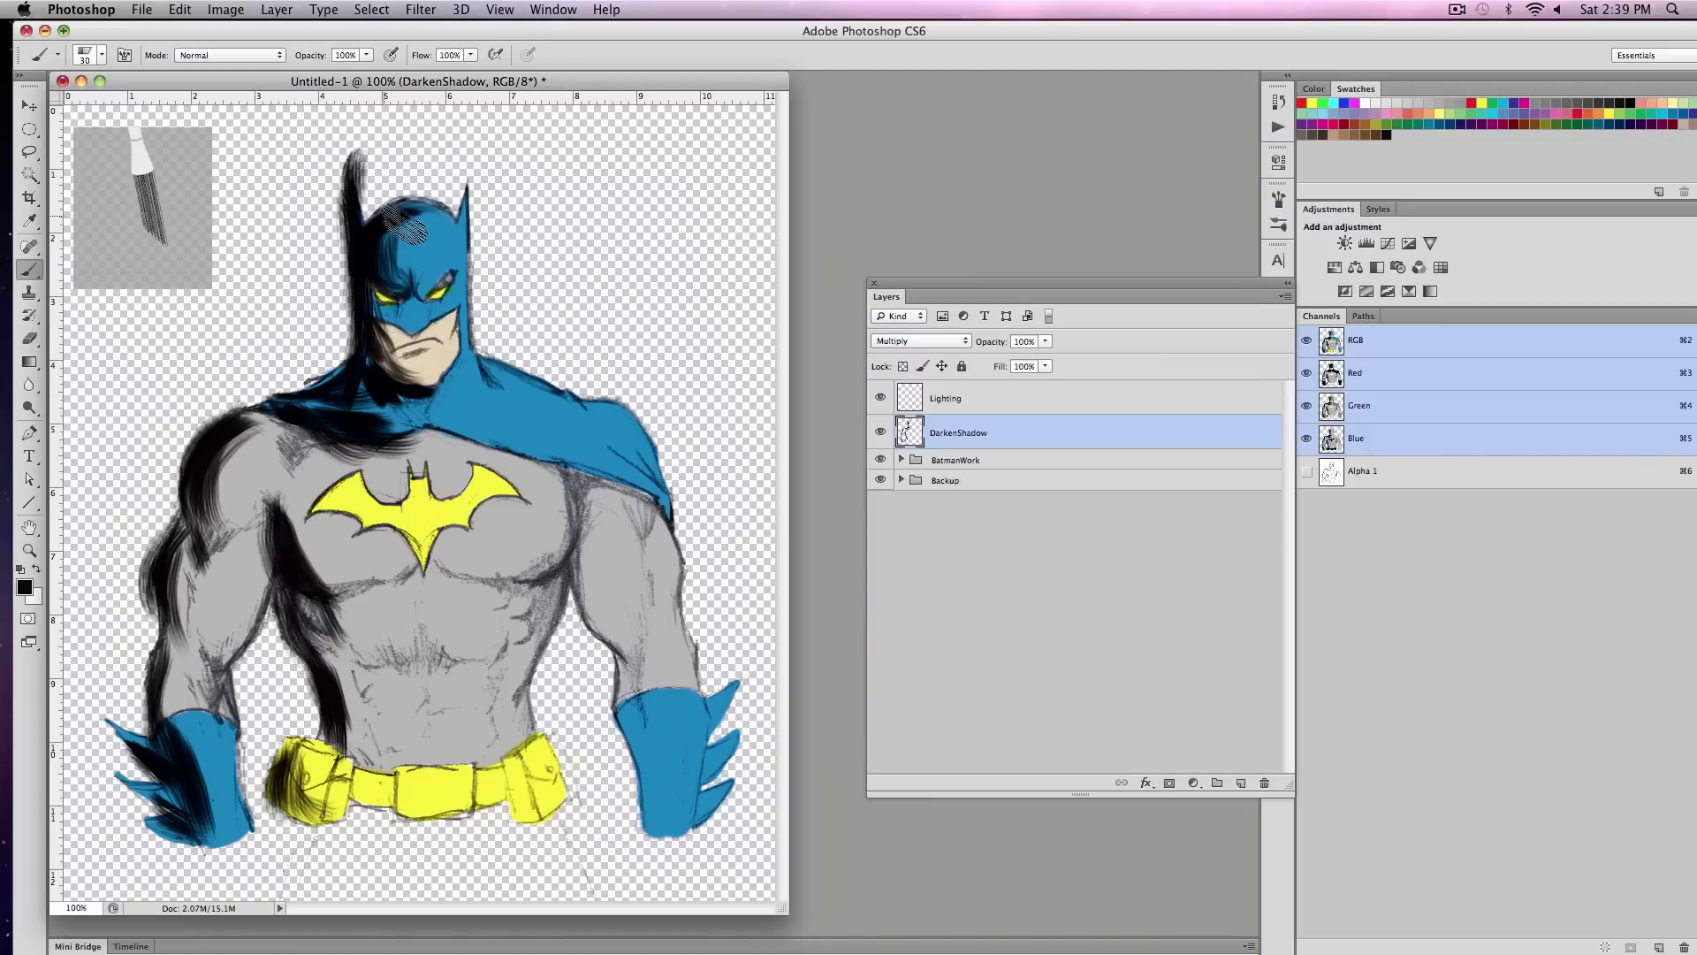
drag(388, 219, 442, 209)
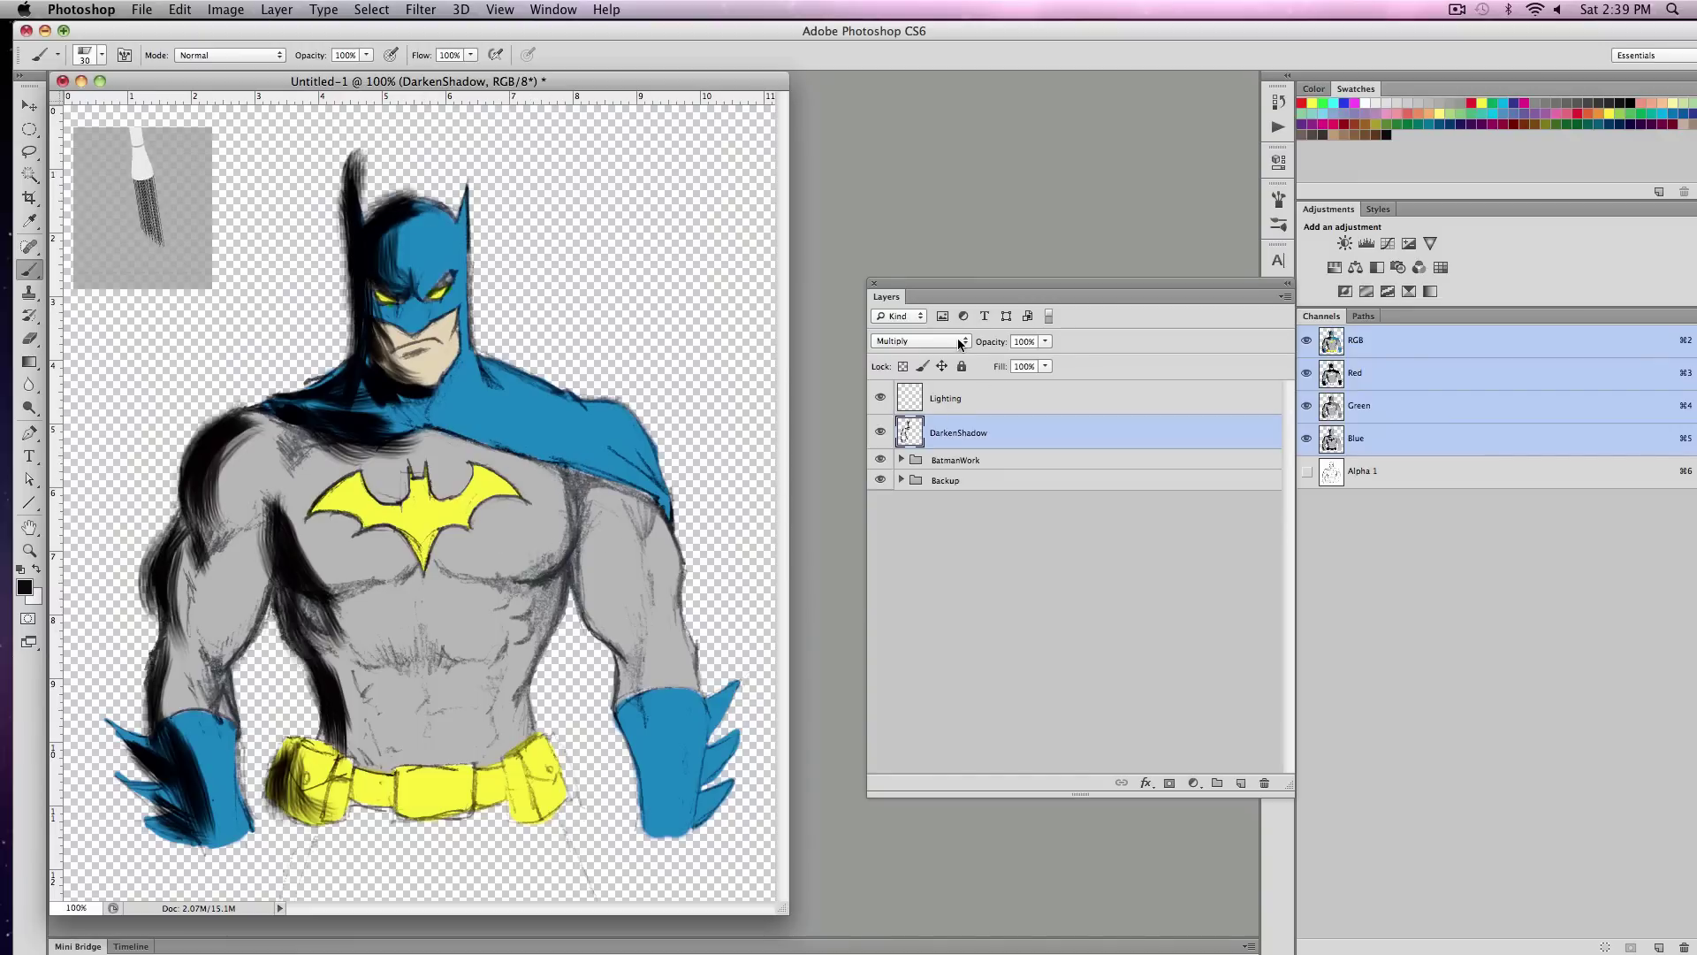
drag(1046, 341, 991, 365)
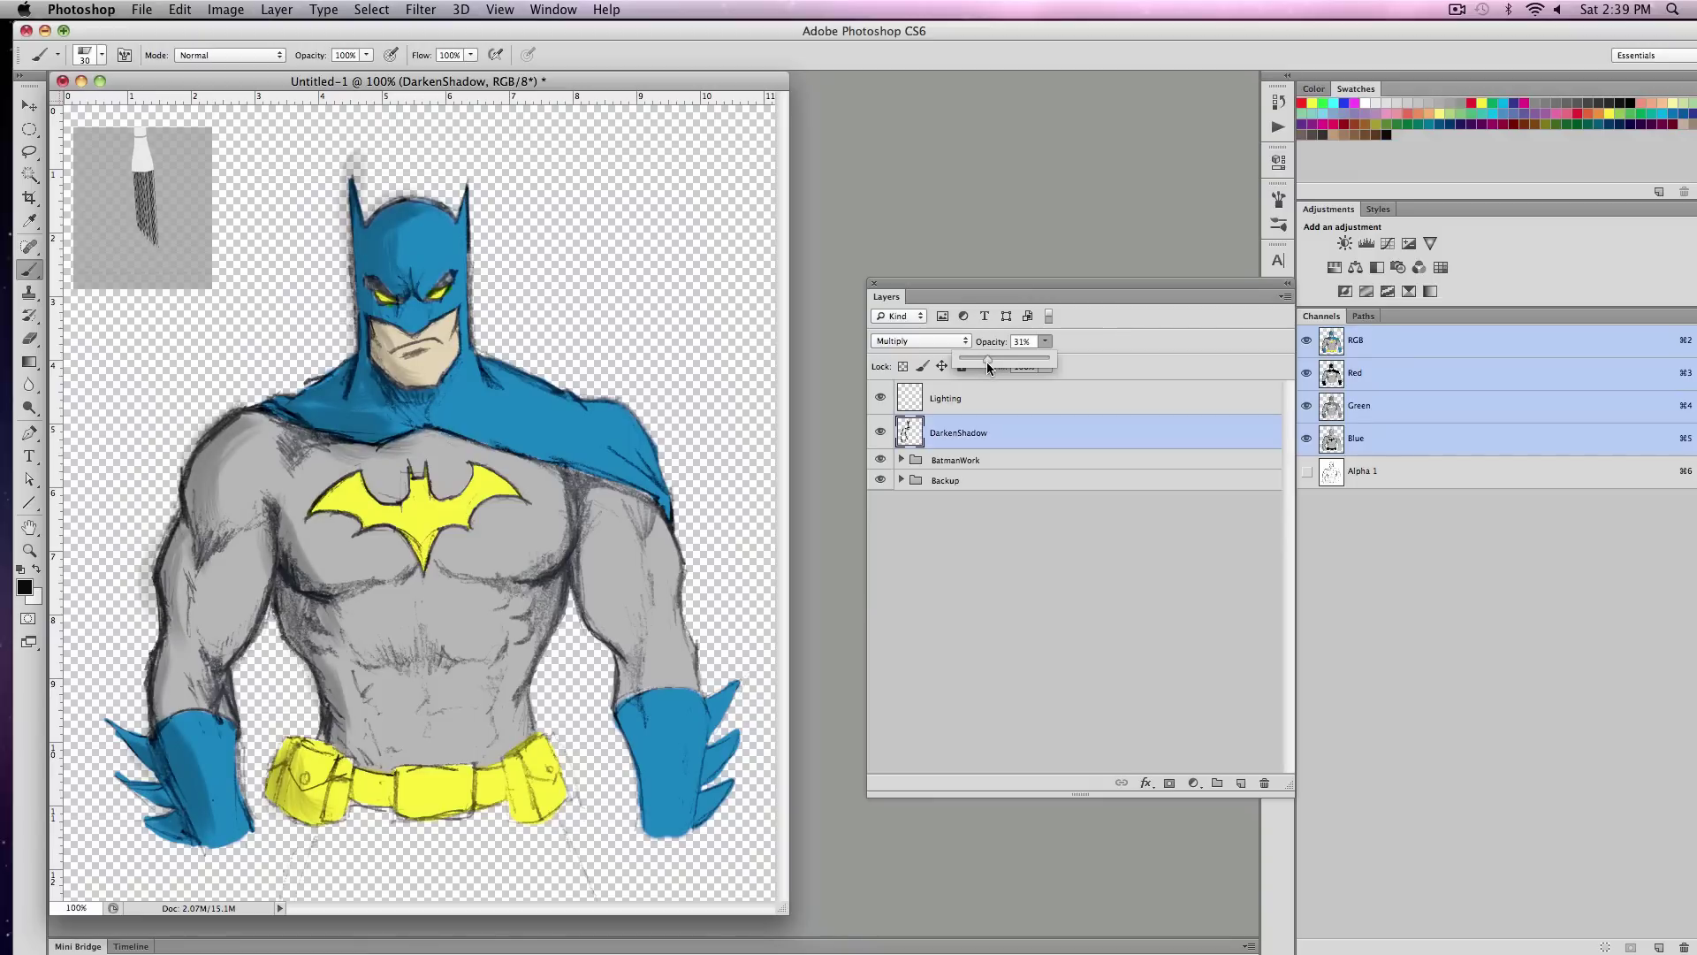
- Add faint shading at the left chest edge and erase grey smudges above the left ear and beside the right arm
click(268, 537)
mouse_move(276, 526)
mouse_down()
mouse_move(320, 562)
mouse_move(279, 508)
mouse_move(333, 530)
mouse_up()
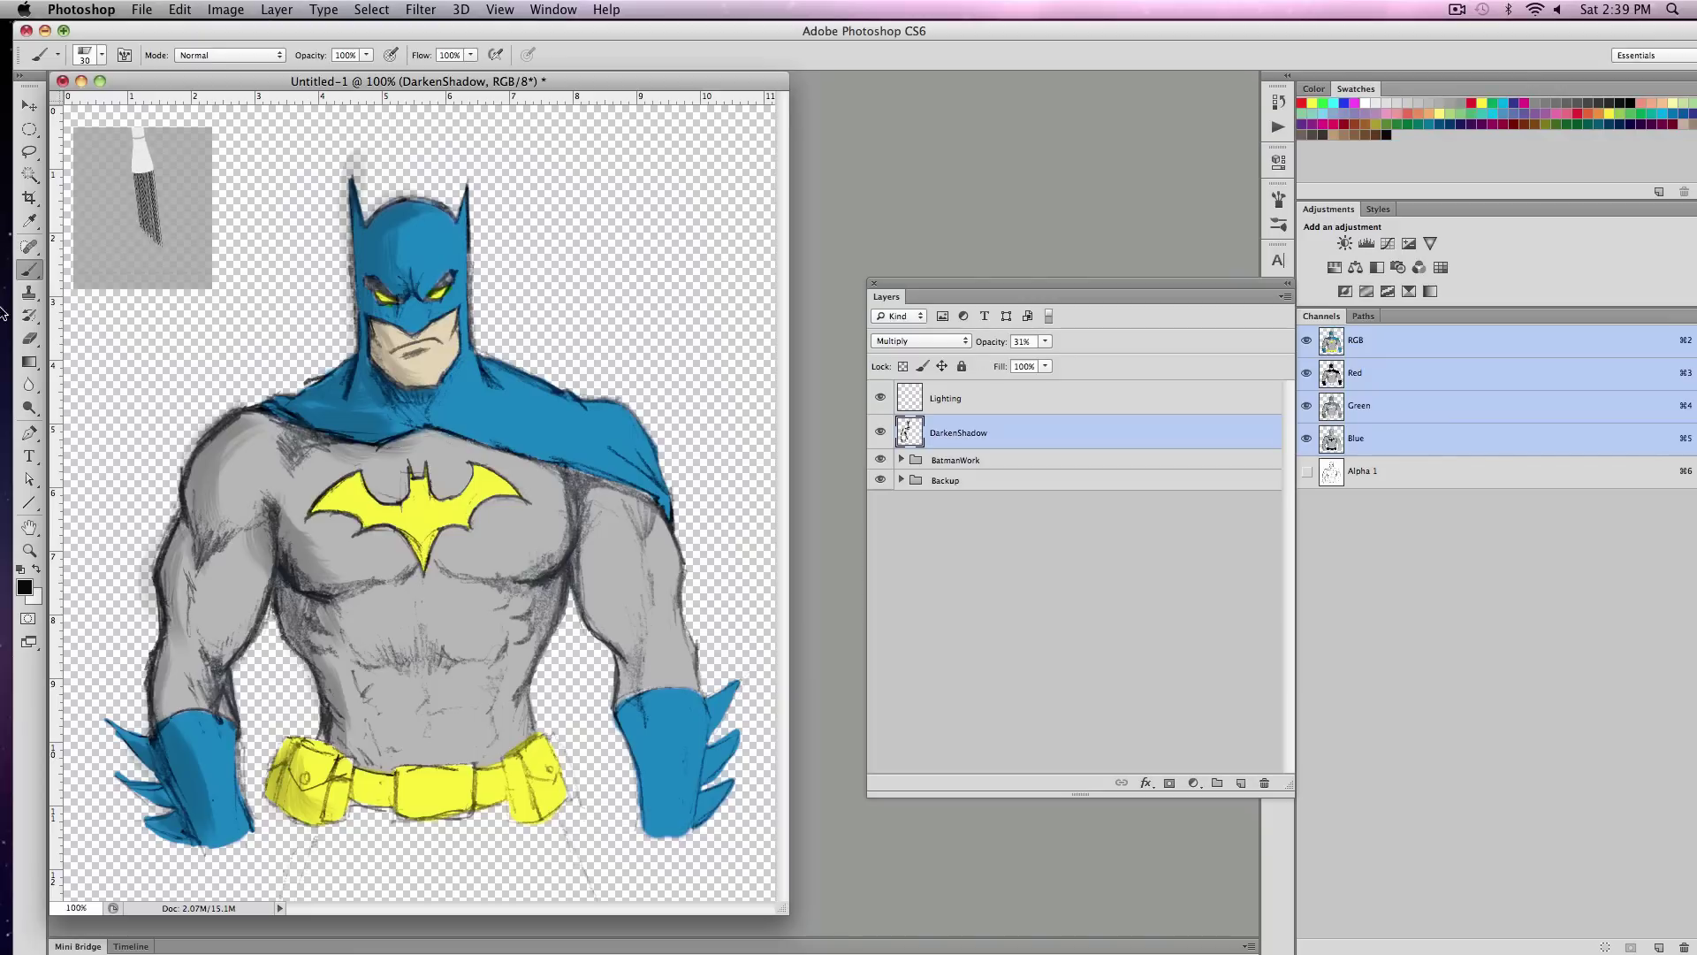
click(30, 342)
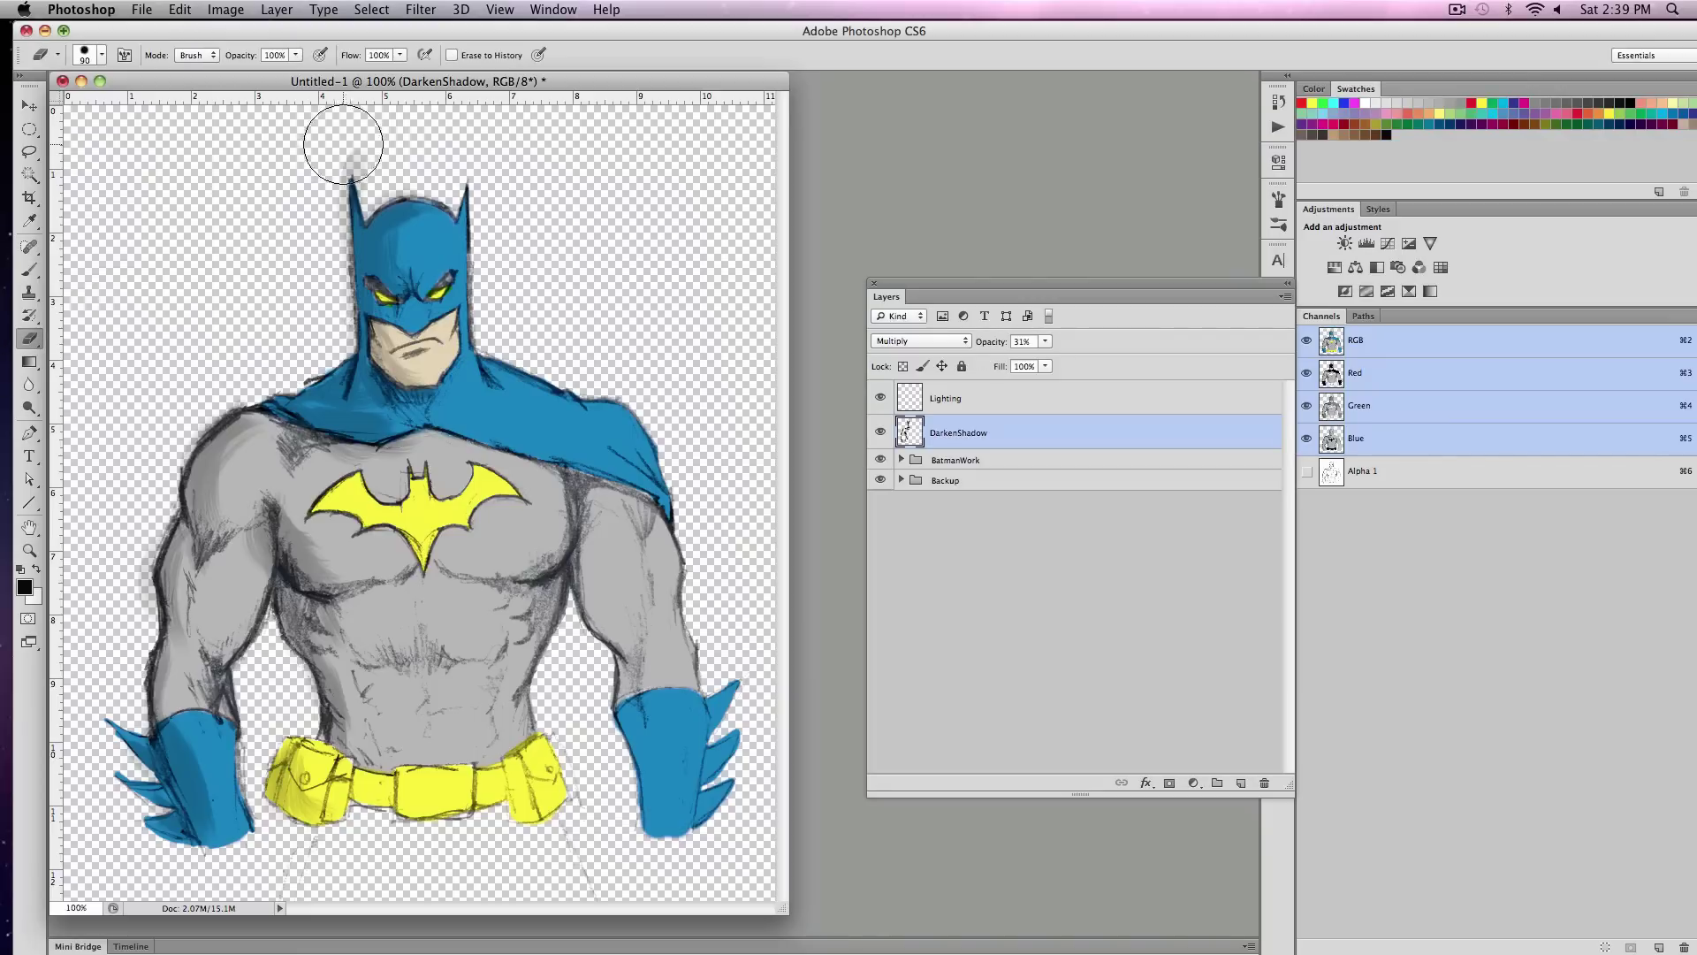
mouse_move(349, 141)
mouse_down()
mouse_move(356, 164)
mouse_move(320, 226)
mouse_up()
mouse_move(155, 452)
mouse_down()
mouse_move(122, 569)
mouse_move(134, 534)
mouse_move(132, 649)
mouse_move(123, 632)
mouse_move(196, 656)
mouse_up()
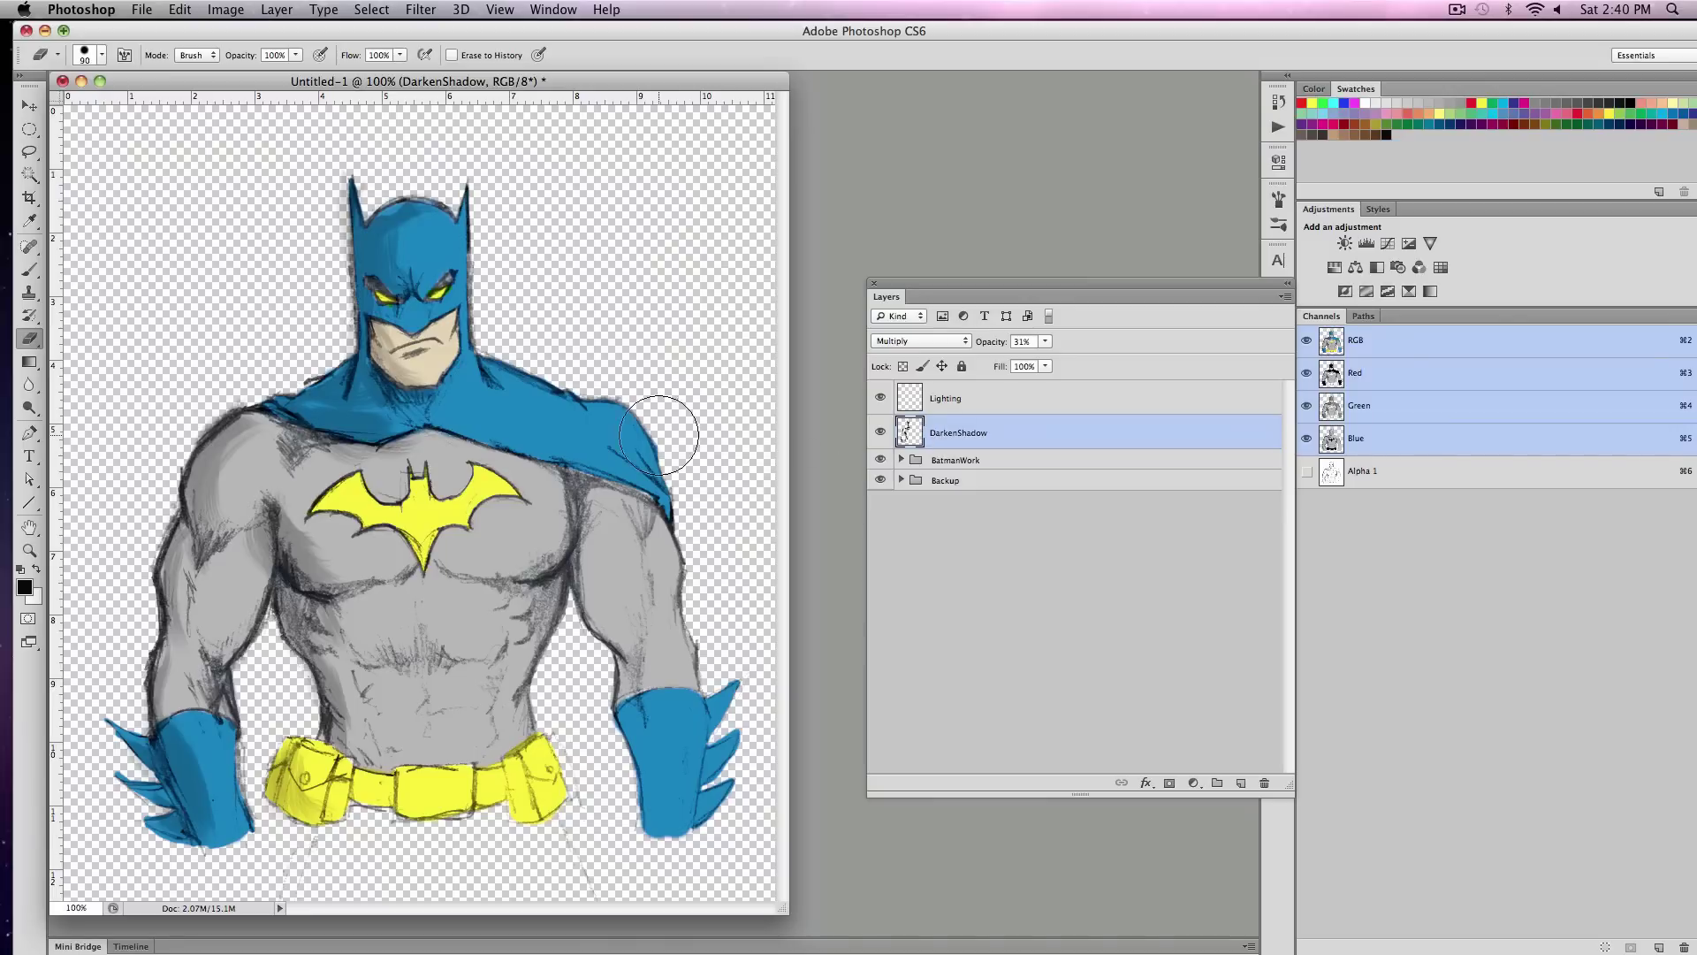
- Add faint shading on top of the cowl, then lower DarkenShadow's opacity toward 13%
key(b)
mouse_move(387, 226)
mouse_down()
mouse_move(440, 230)
mouse_move(406, 237)
mouse_up()
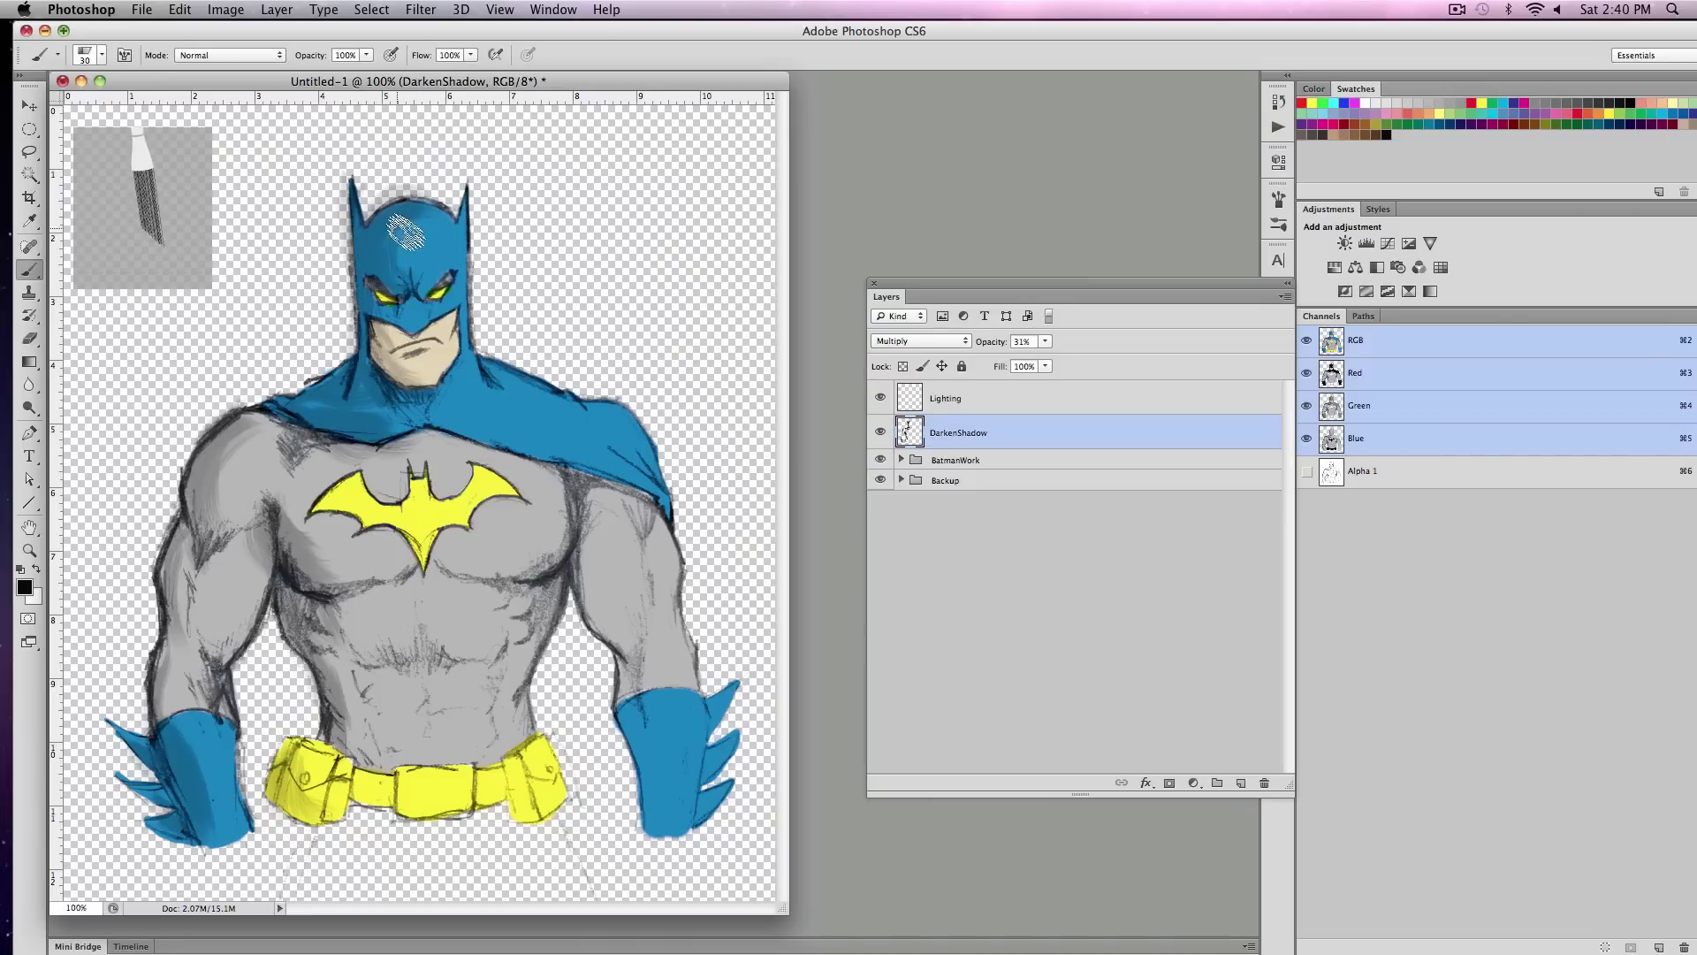
key(e)
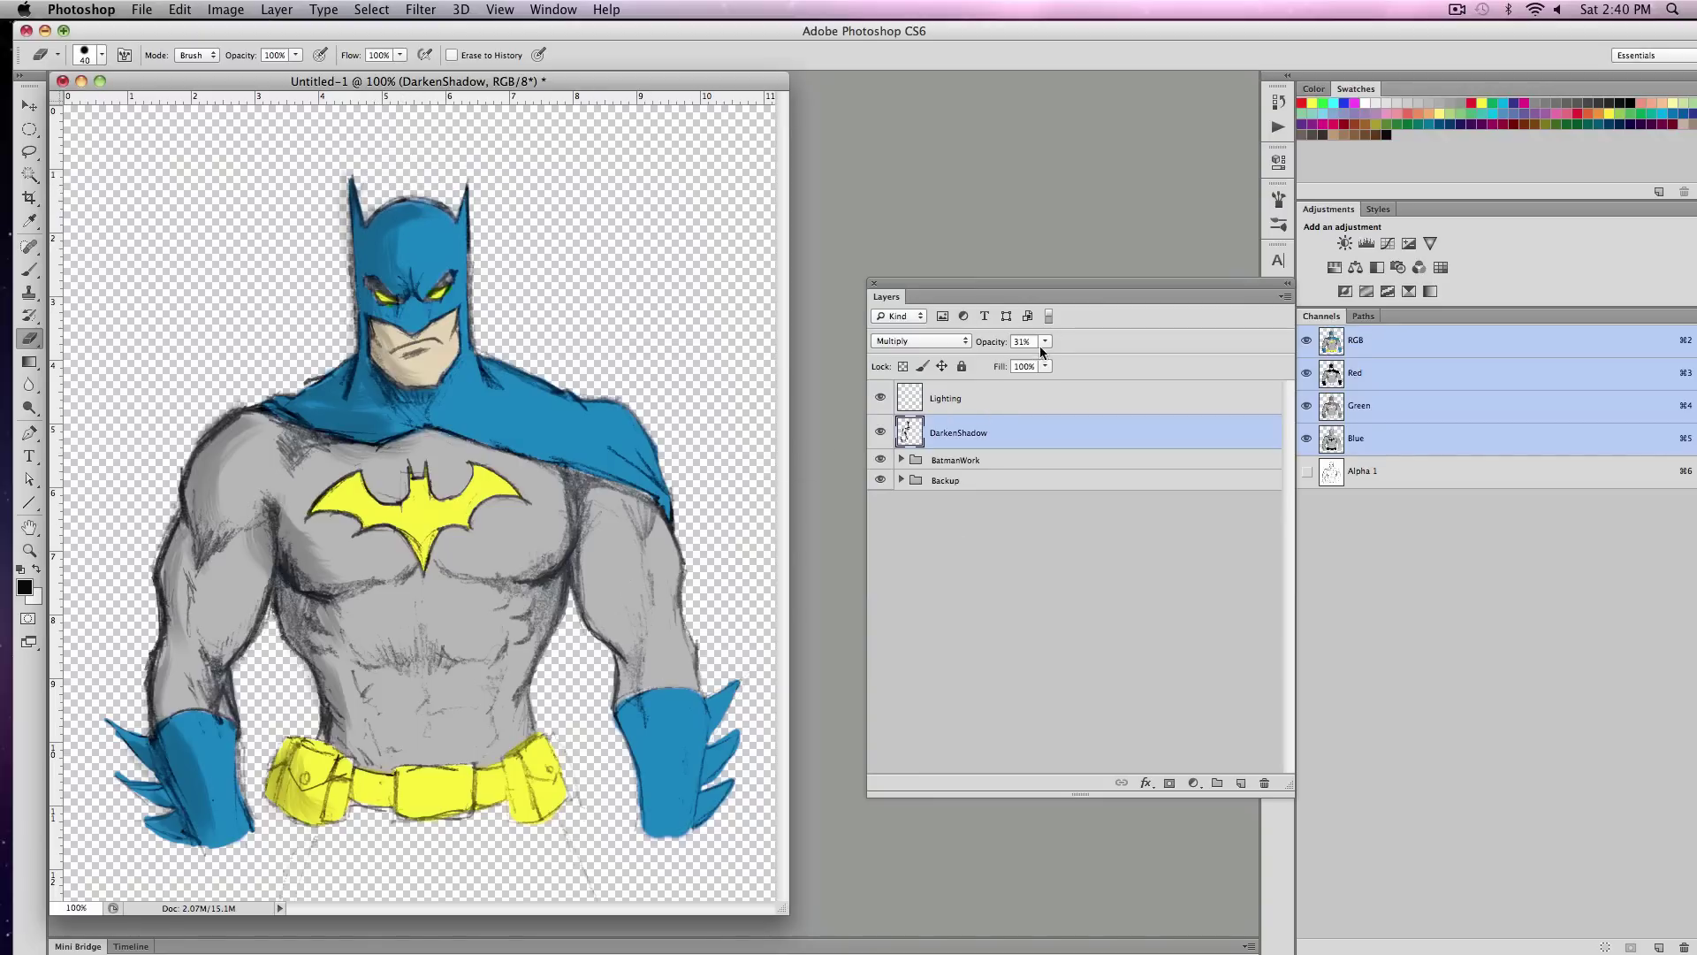
drag(1038, 366, 1050, 364)
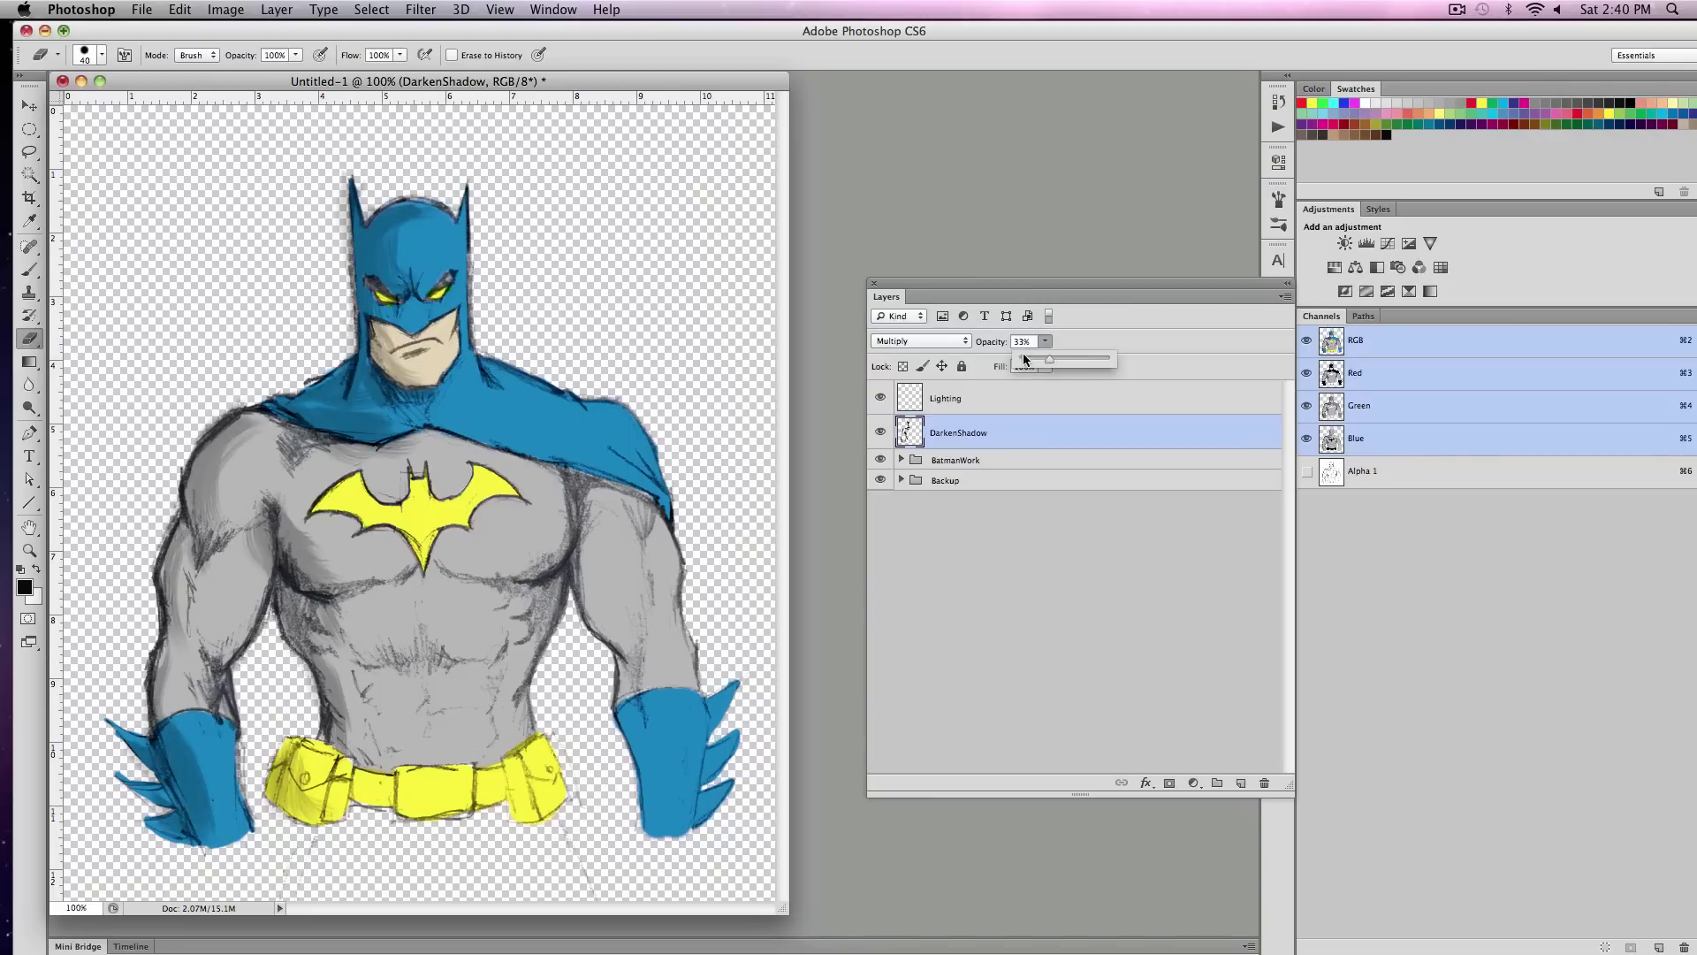
- Set the Lighting layer to Screen and test a bristle brush stroke on the cowl's forehead
click(956, 400)
click(945, 336)
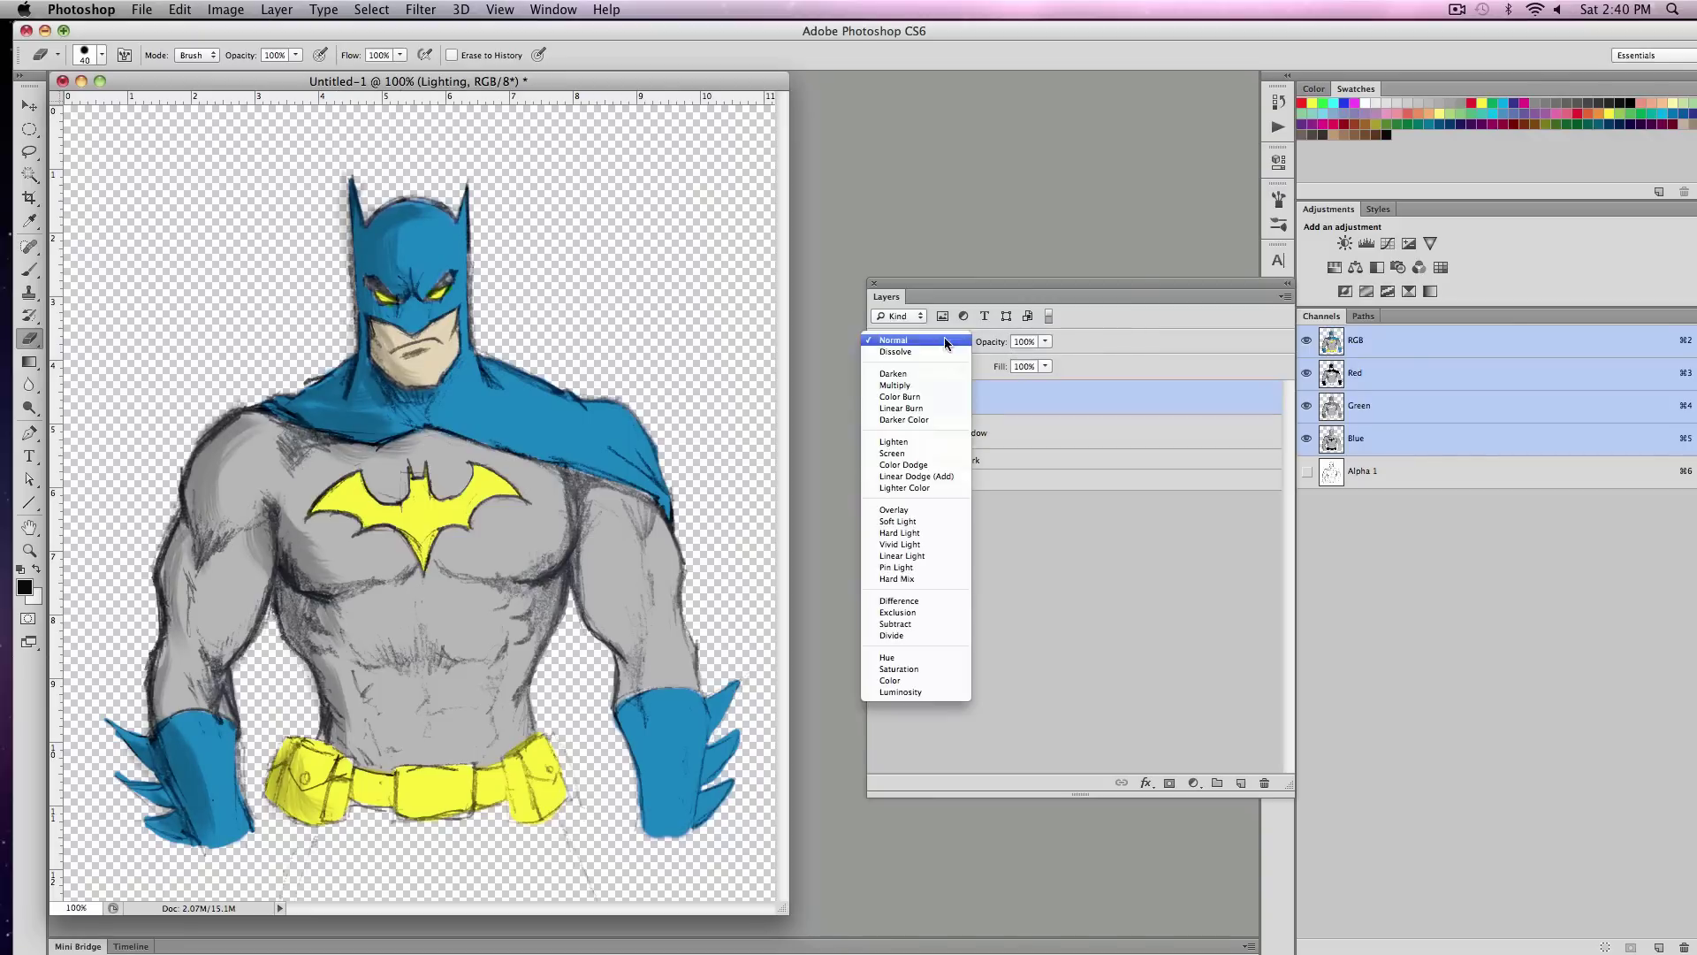
click(946, 456)
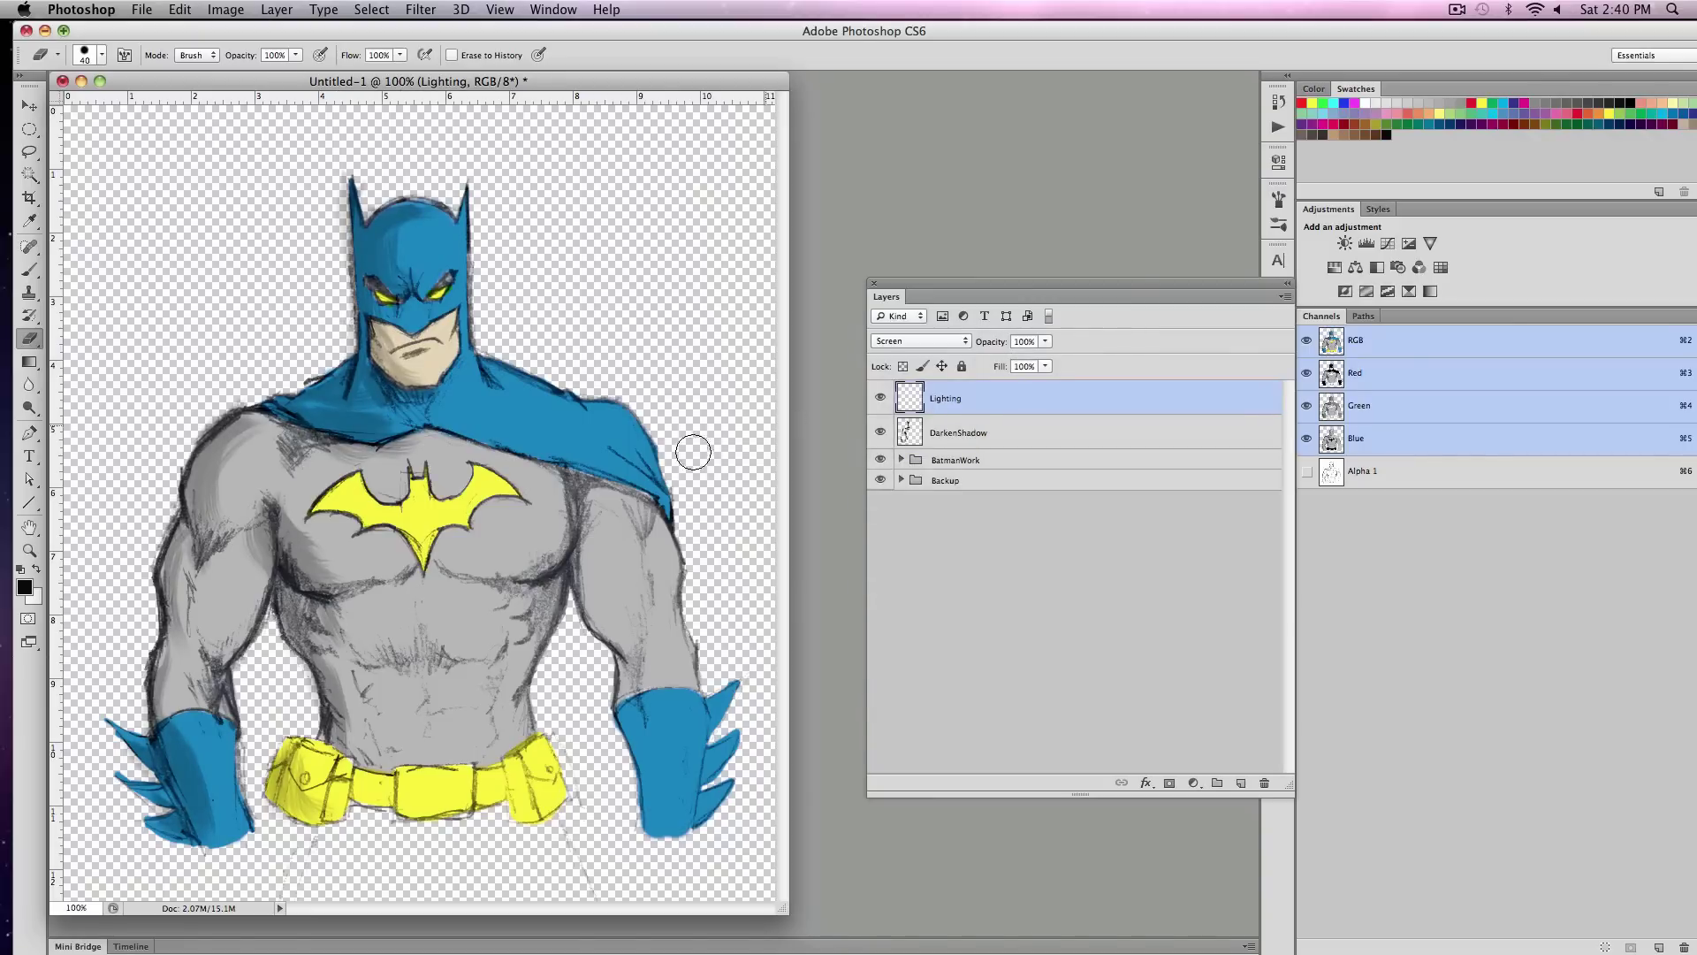
click(29, 270)
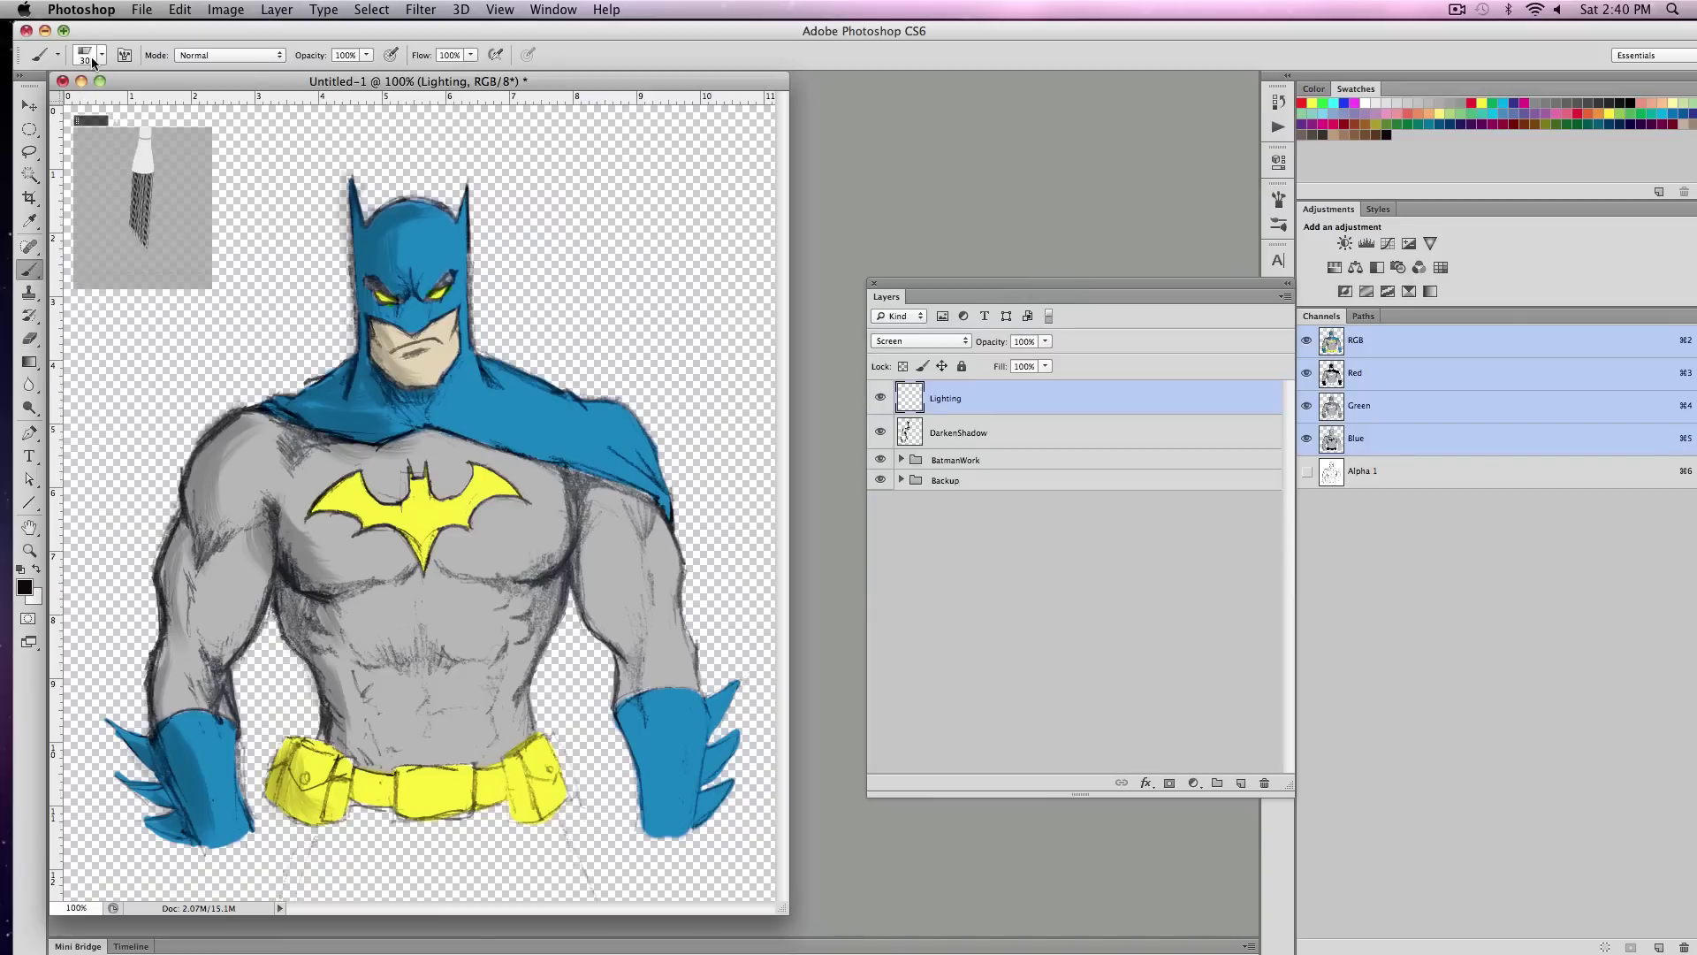
right_click(172, 243)
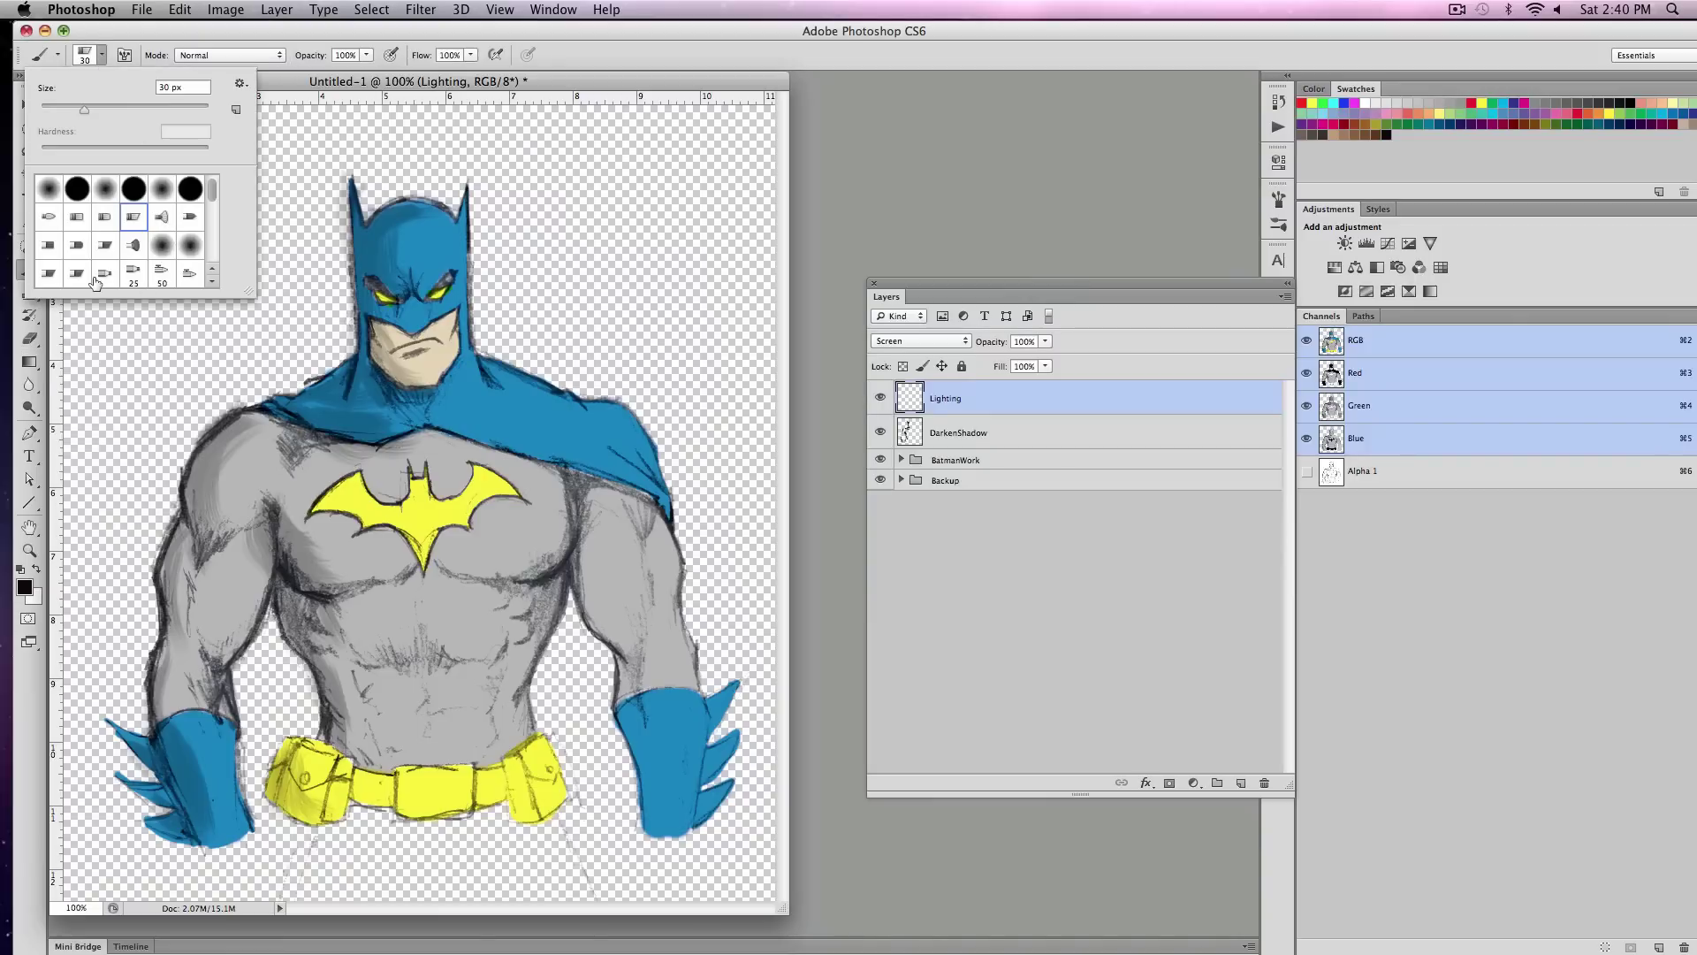
click(446, 237)
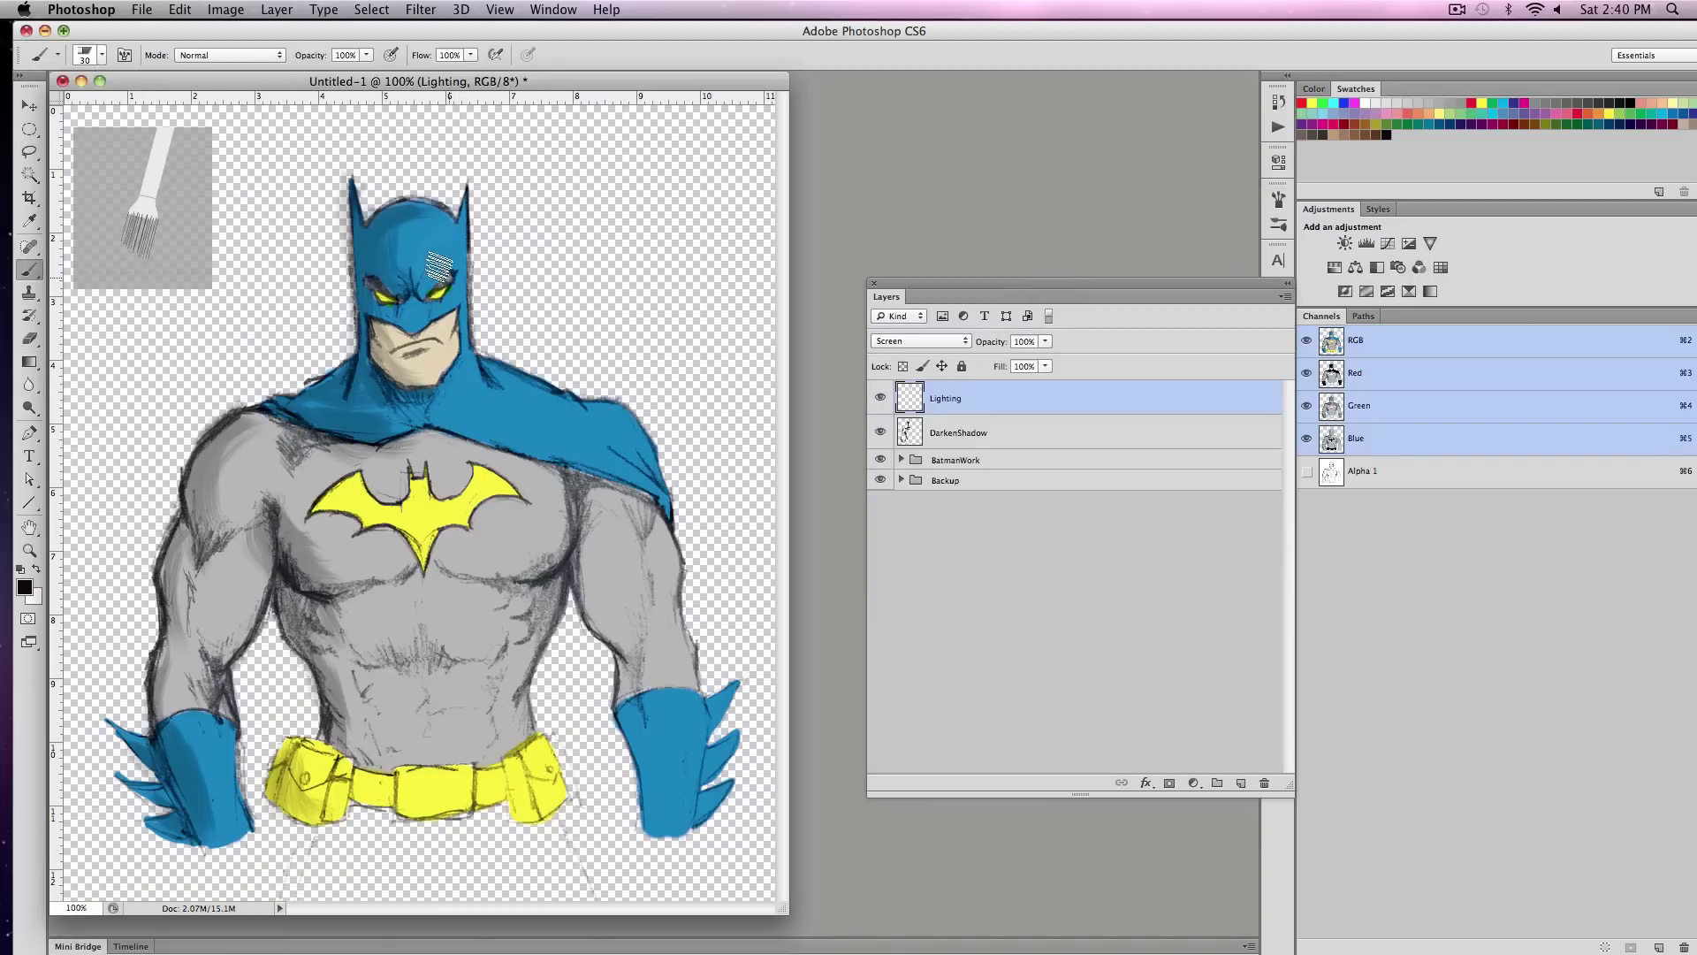
drag(438, 230, 422, 259)
- Try several brush tips and settle on the fan-shaped bristle tip
click(102, 55)
scroll(212, 225, down, 3)
scroll(212, 212, up, 3)
scroll(205, 207, down, 2)
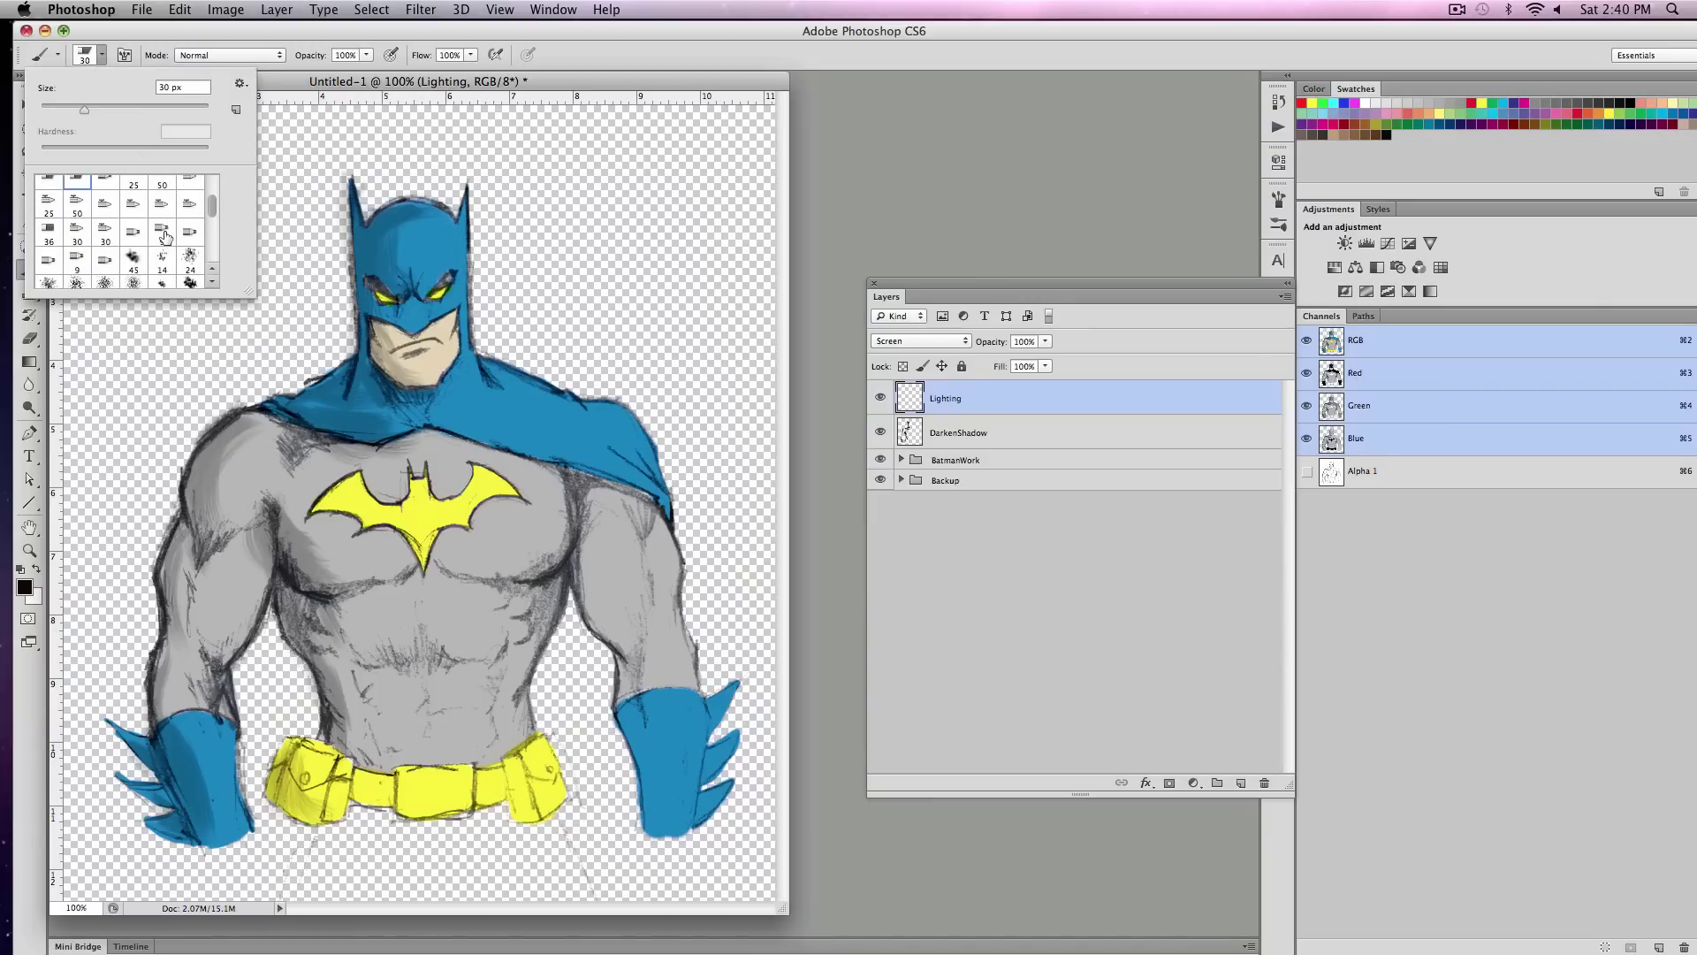
click(418, 233)
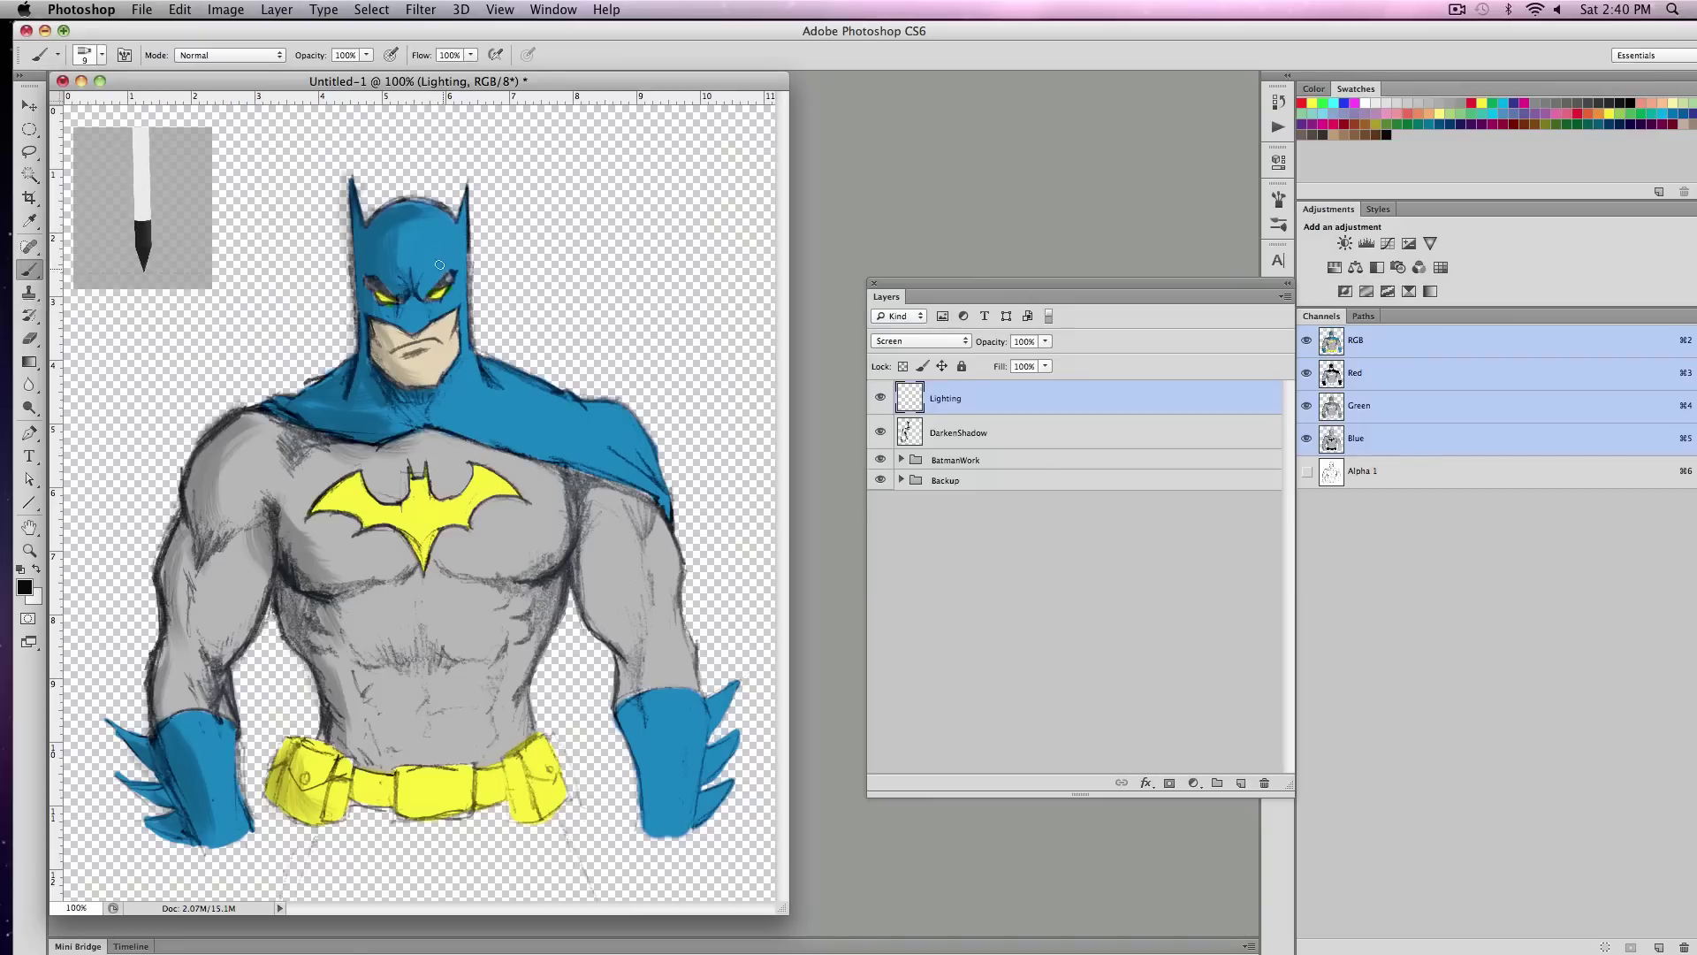
click(99, 56)
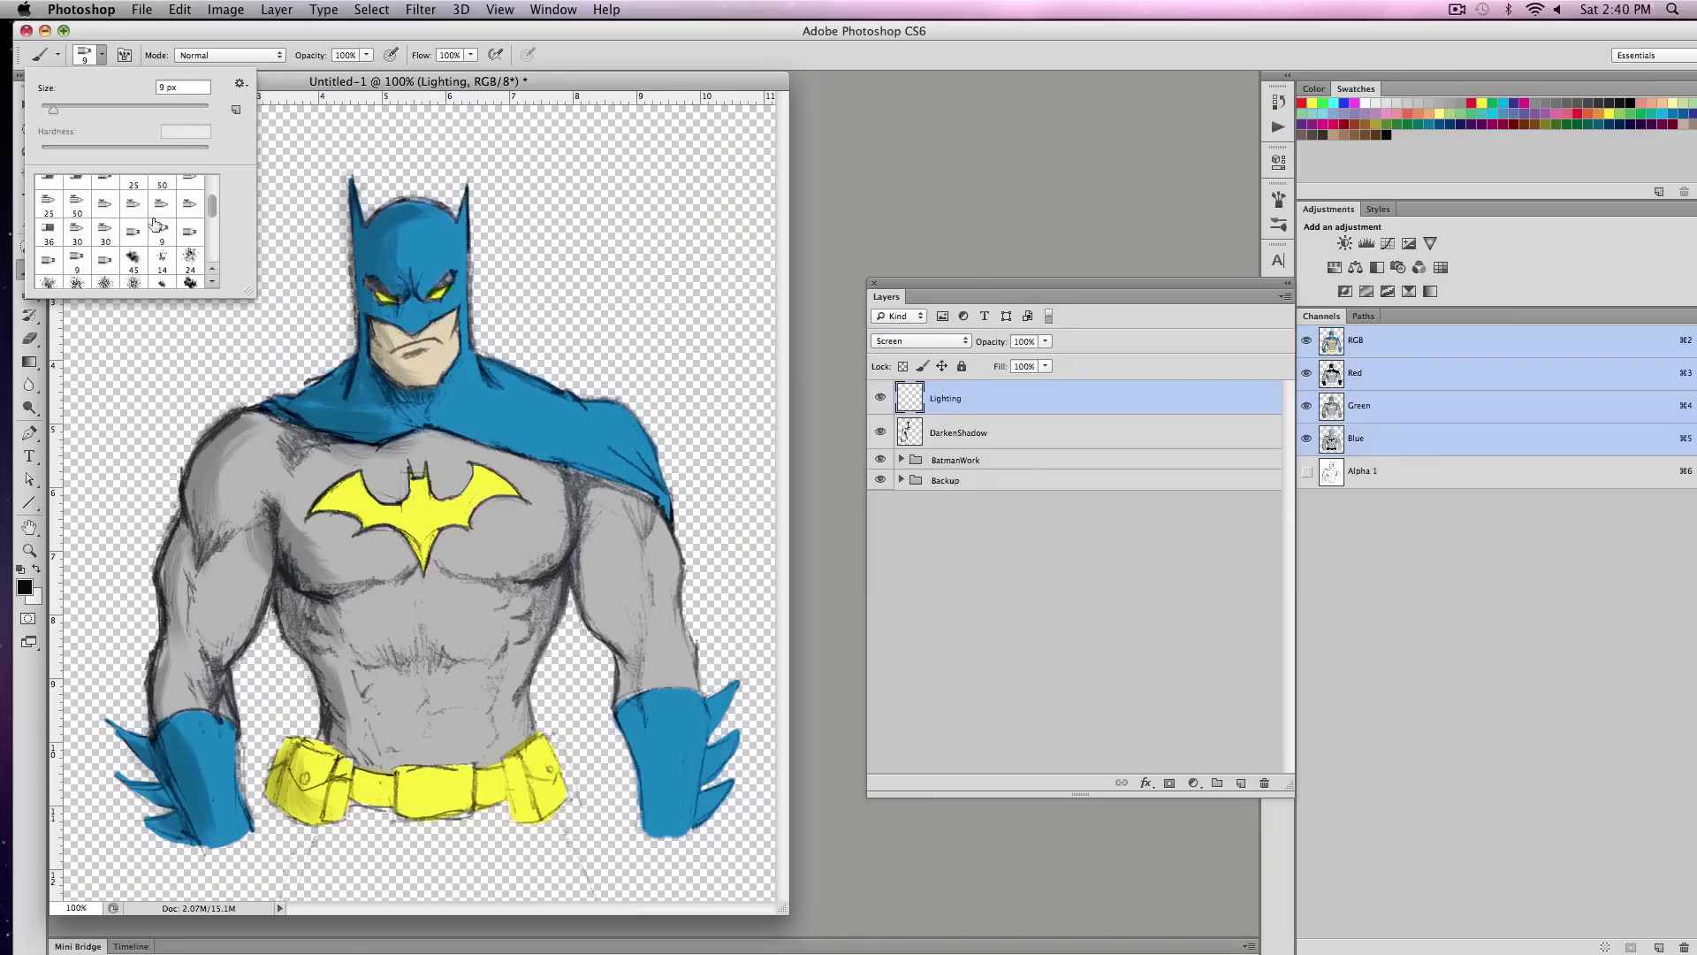
mouse_move(212, 203)
mouse_down()
mouse_move(212, 187)
mouse_move(214, 218)
mouse_up()
scroll(214, 219, up, 2)
click(429, 250)
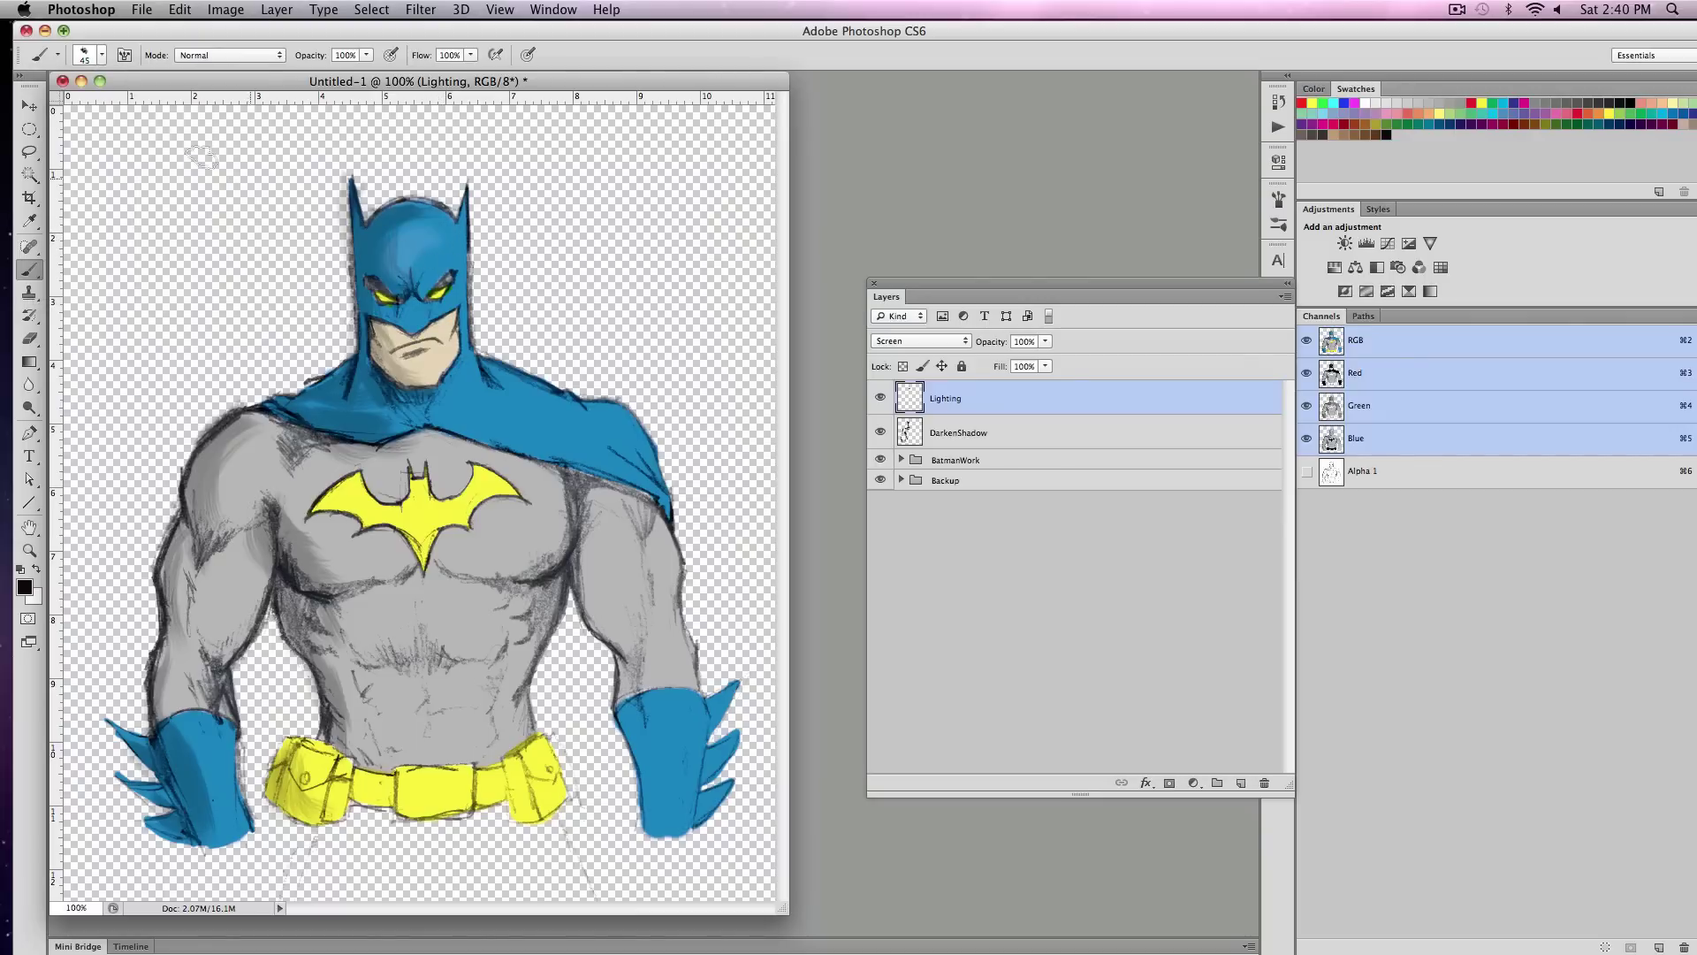
click(101, 55)
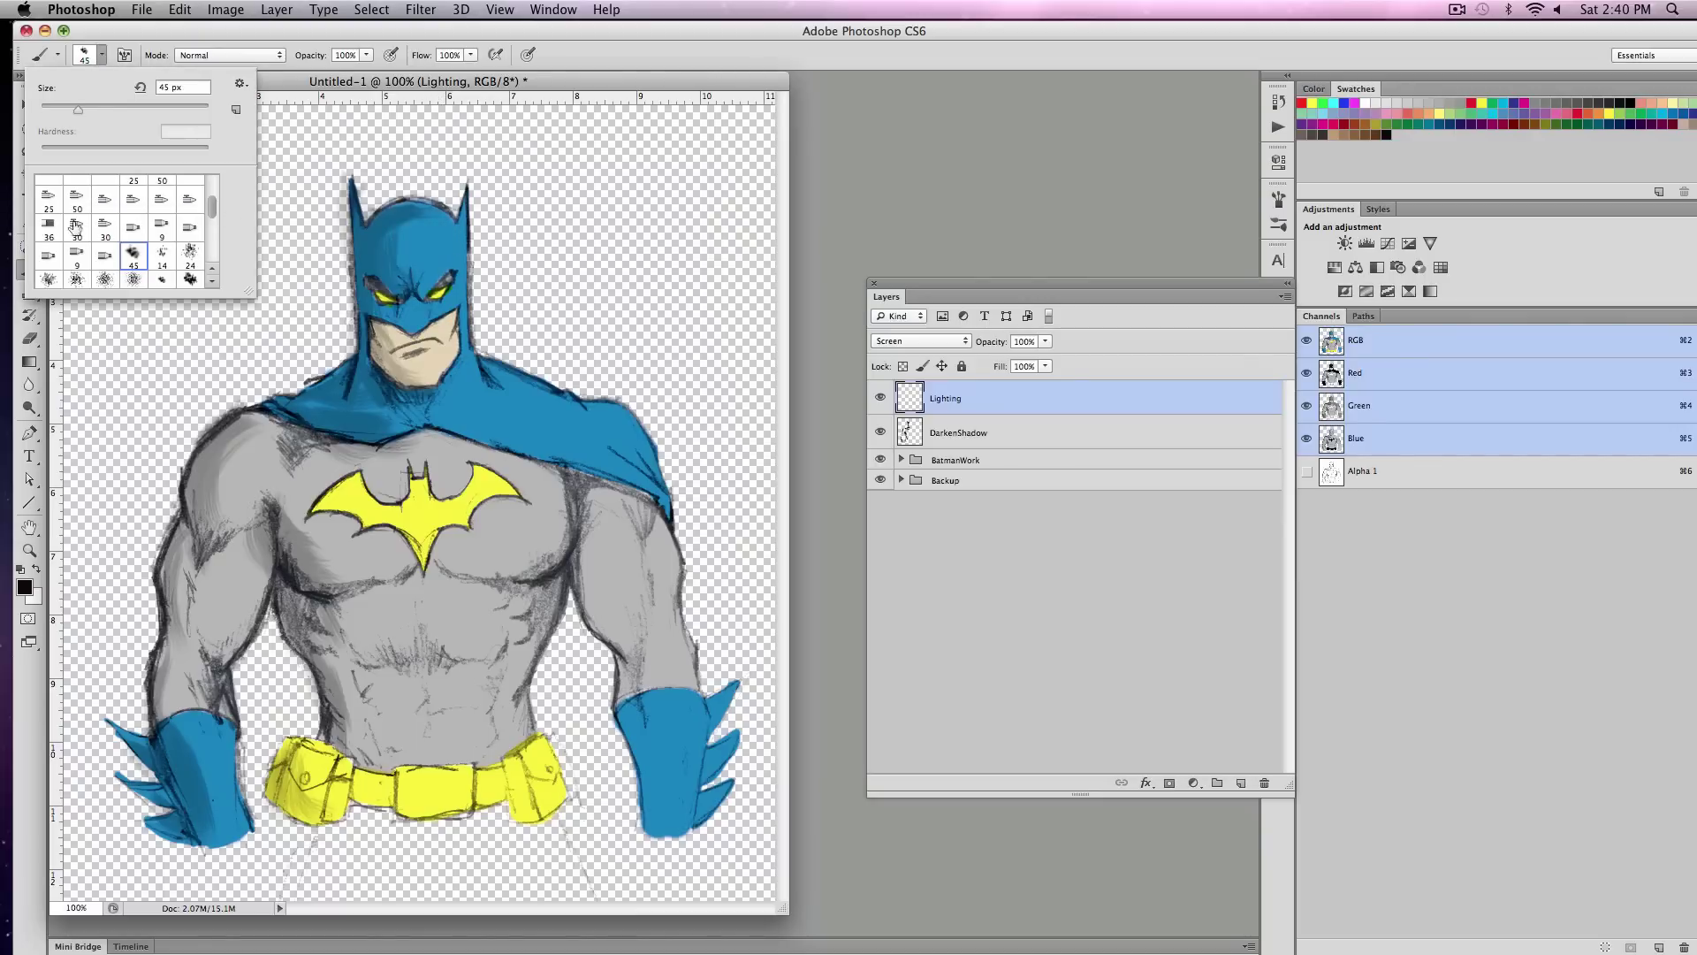
click(421, 237)
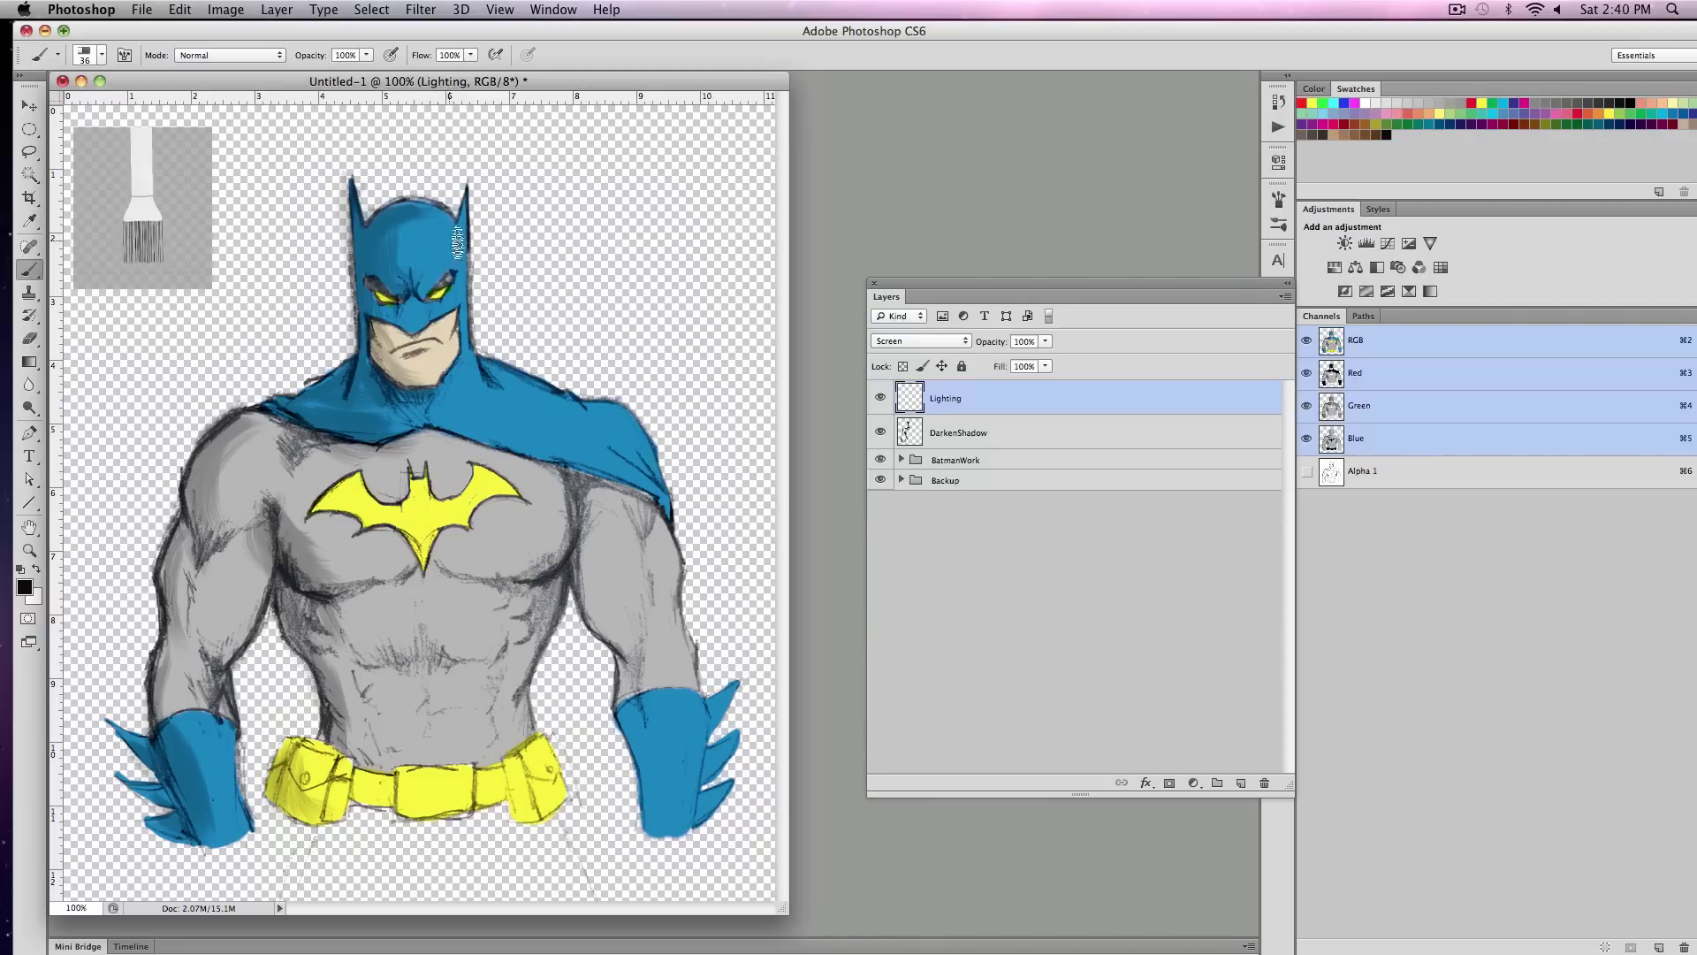
- Switch the Lighting layer to Overlay and paint white hatching strokes on the cowl
click(967, 341)
click(910, 397)
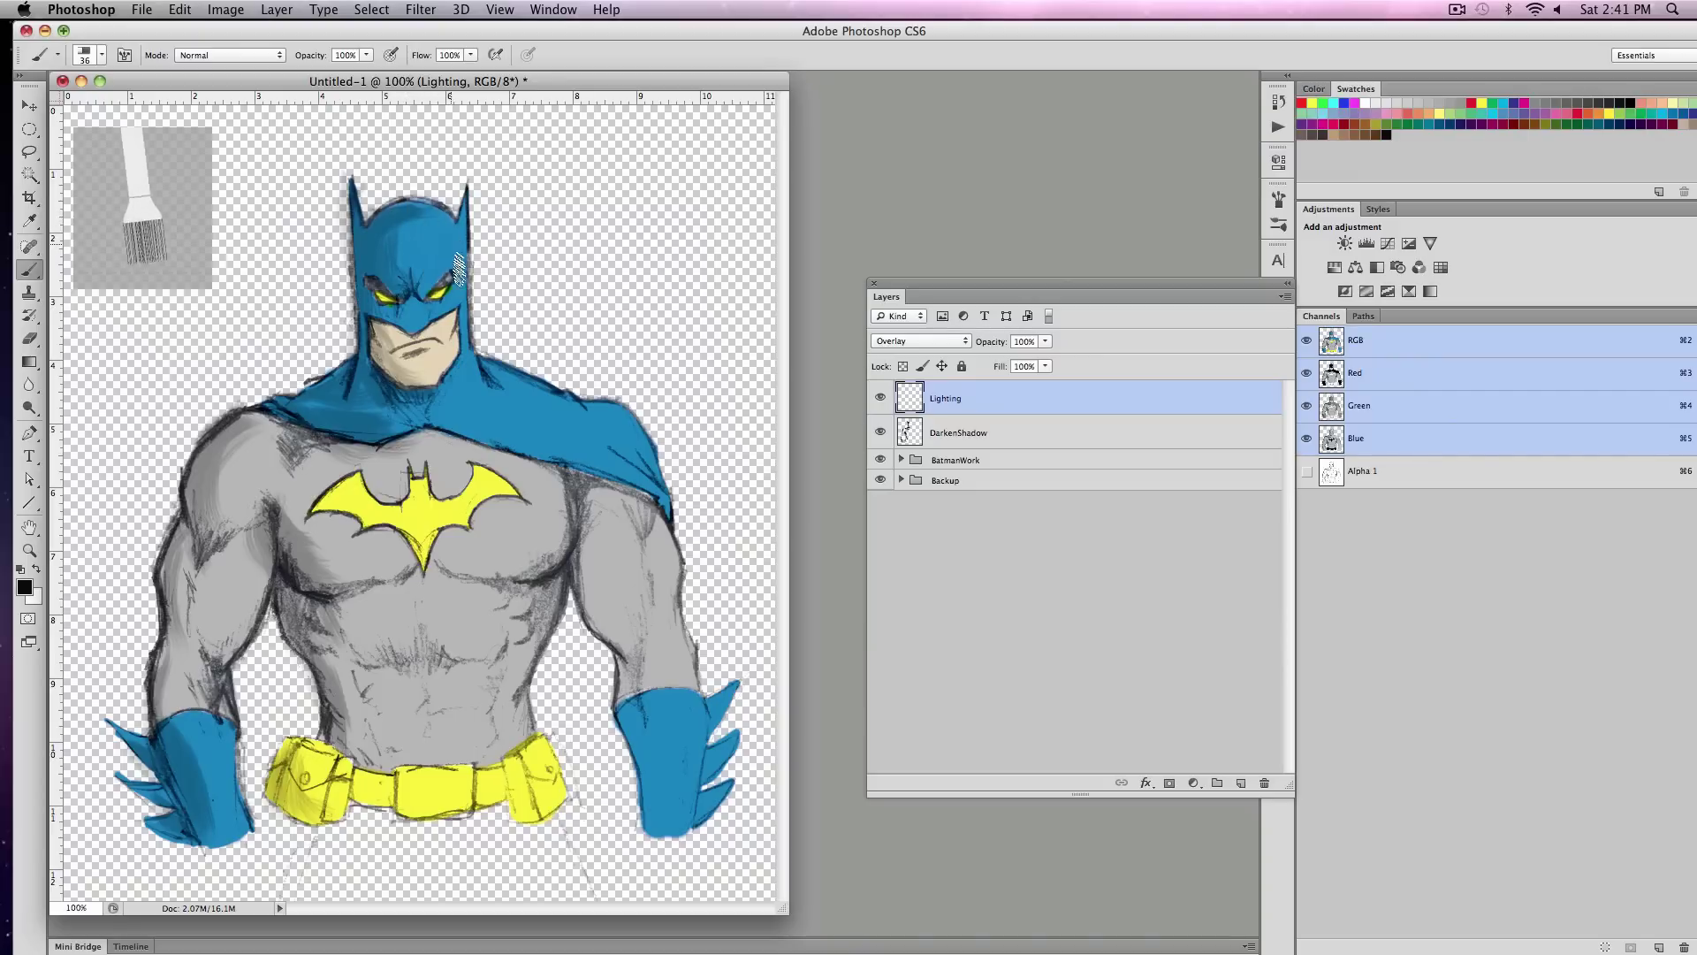
key(x)
drag(405, 258, 412, 282)
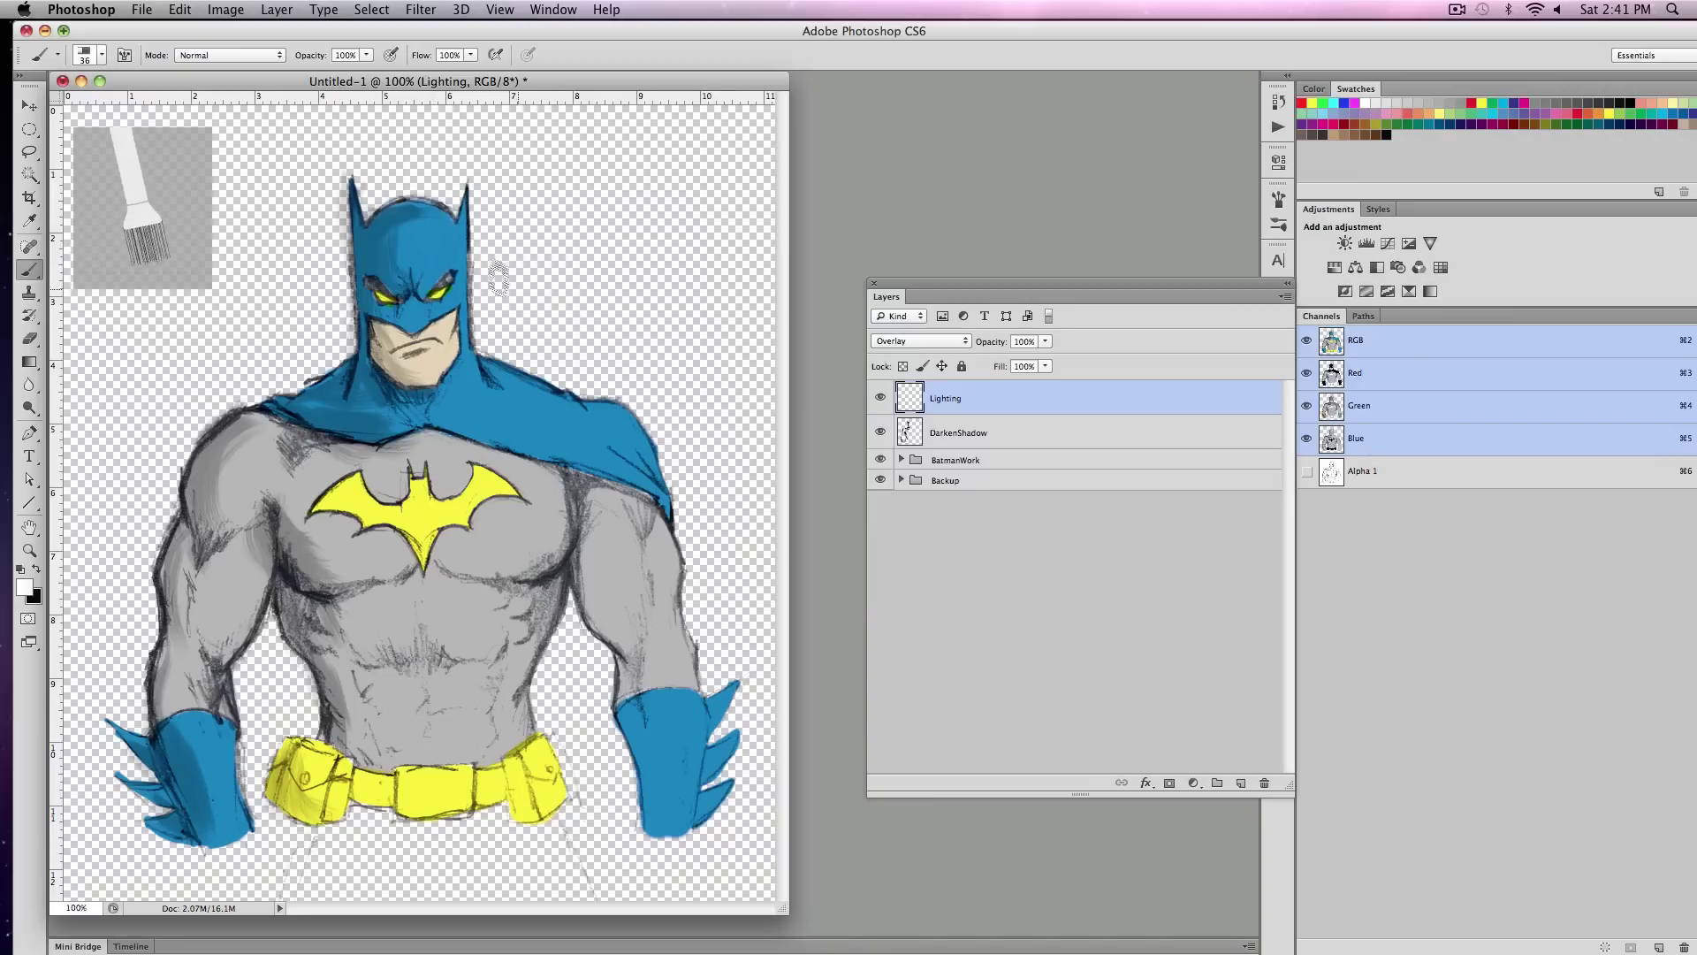
- Try a soft round brush tip, then choose a flat bristle tip
click(101, 56)
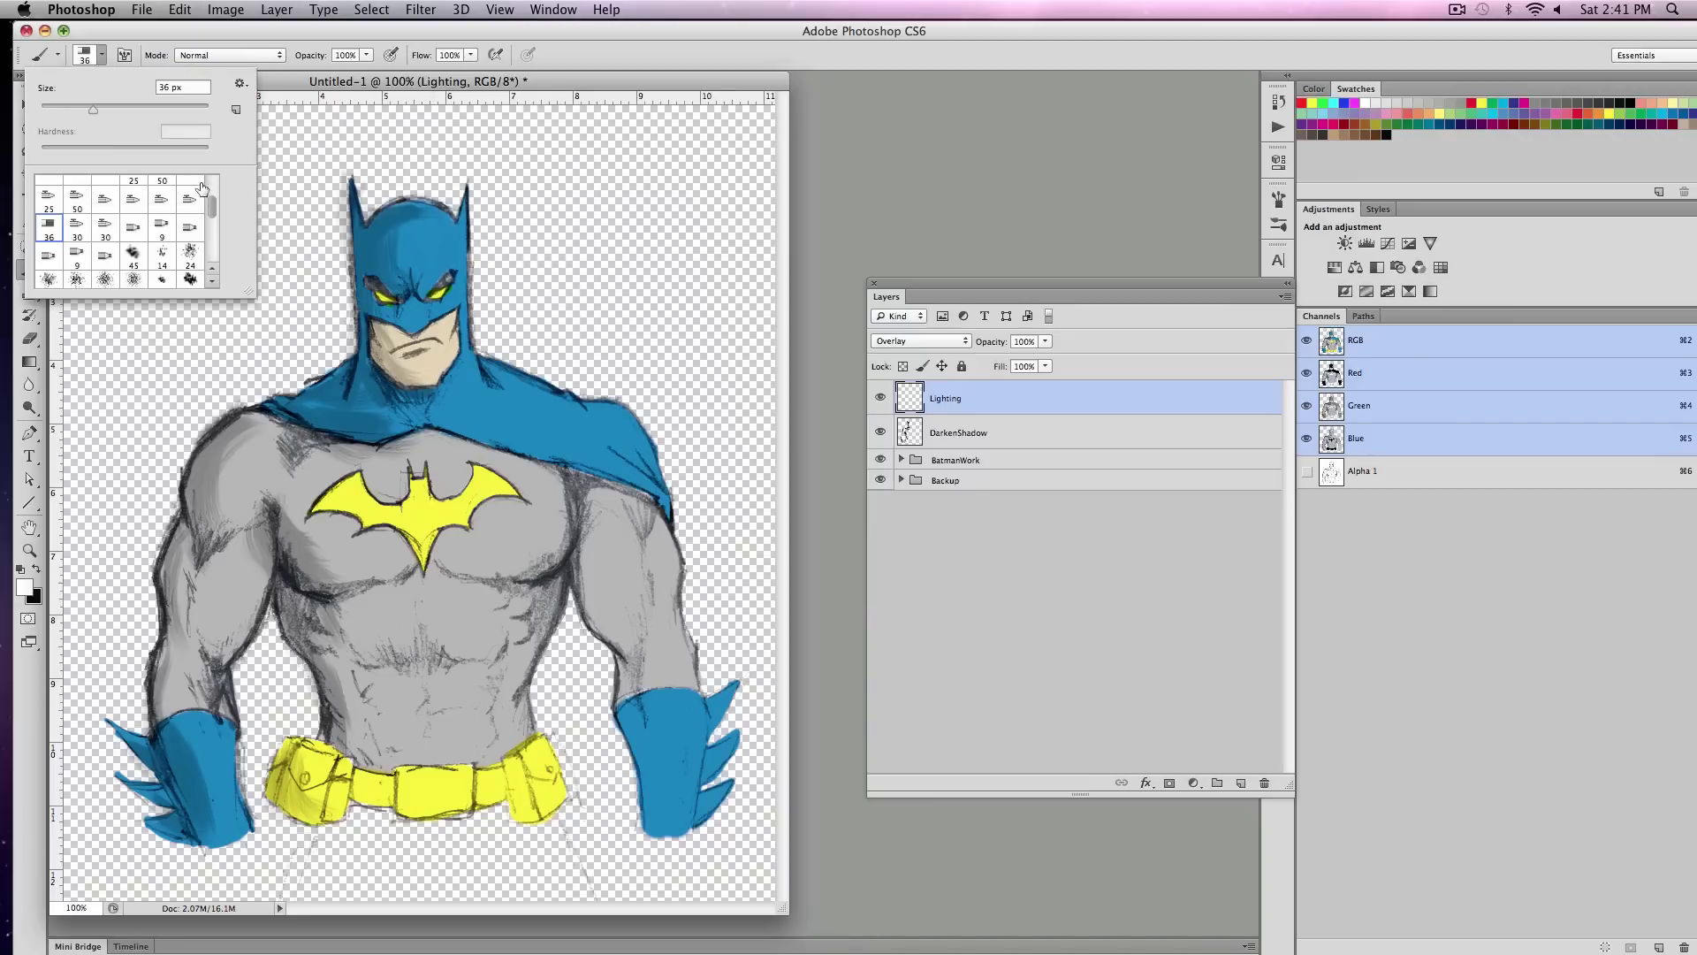
drag(211, 204, 210, 186)
click(106, 190)
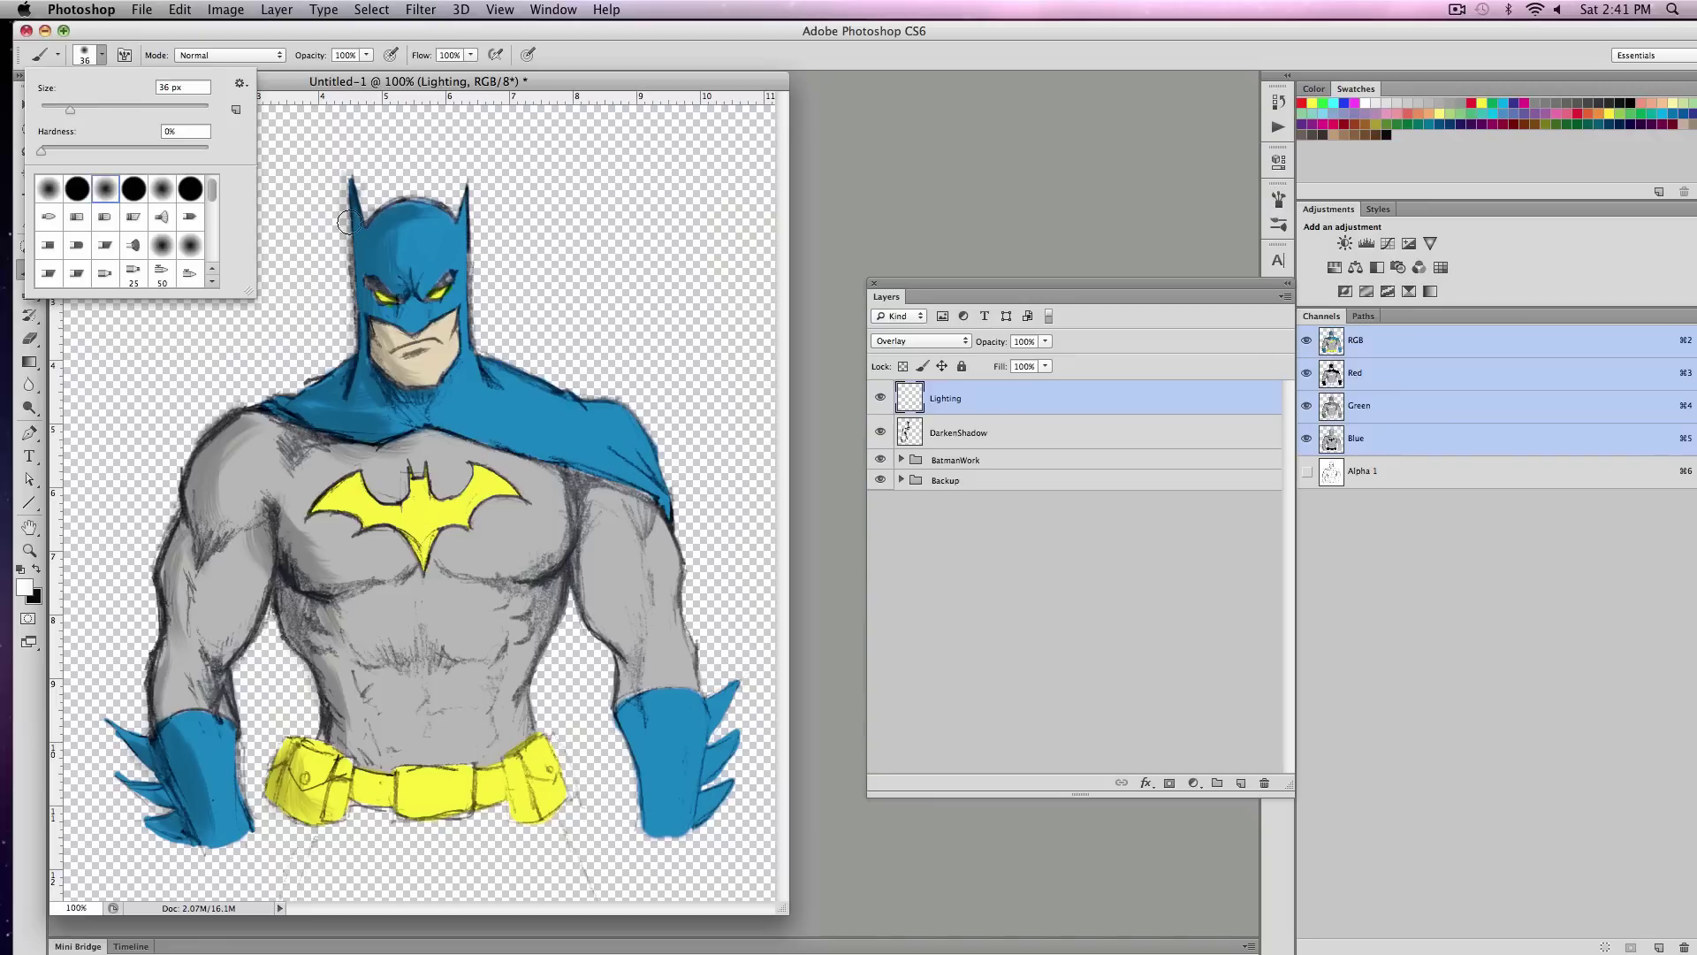
click(413, 228)
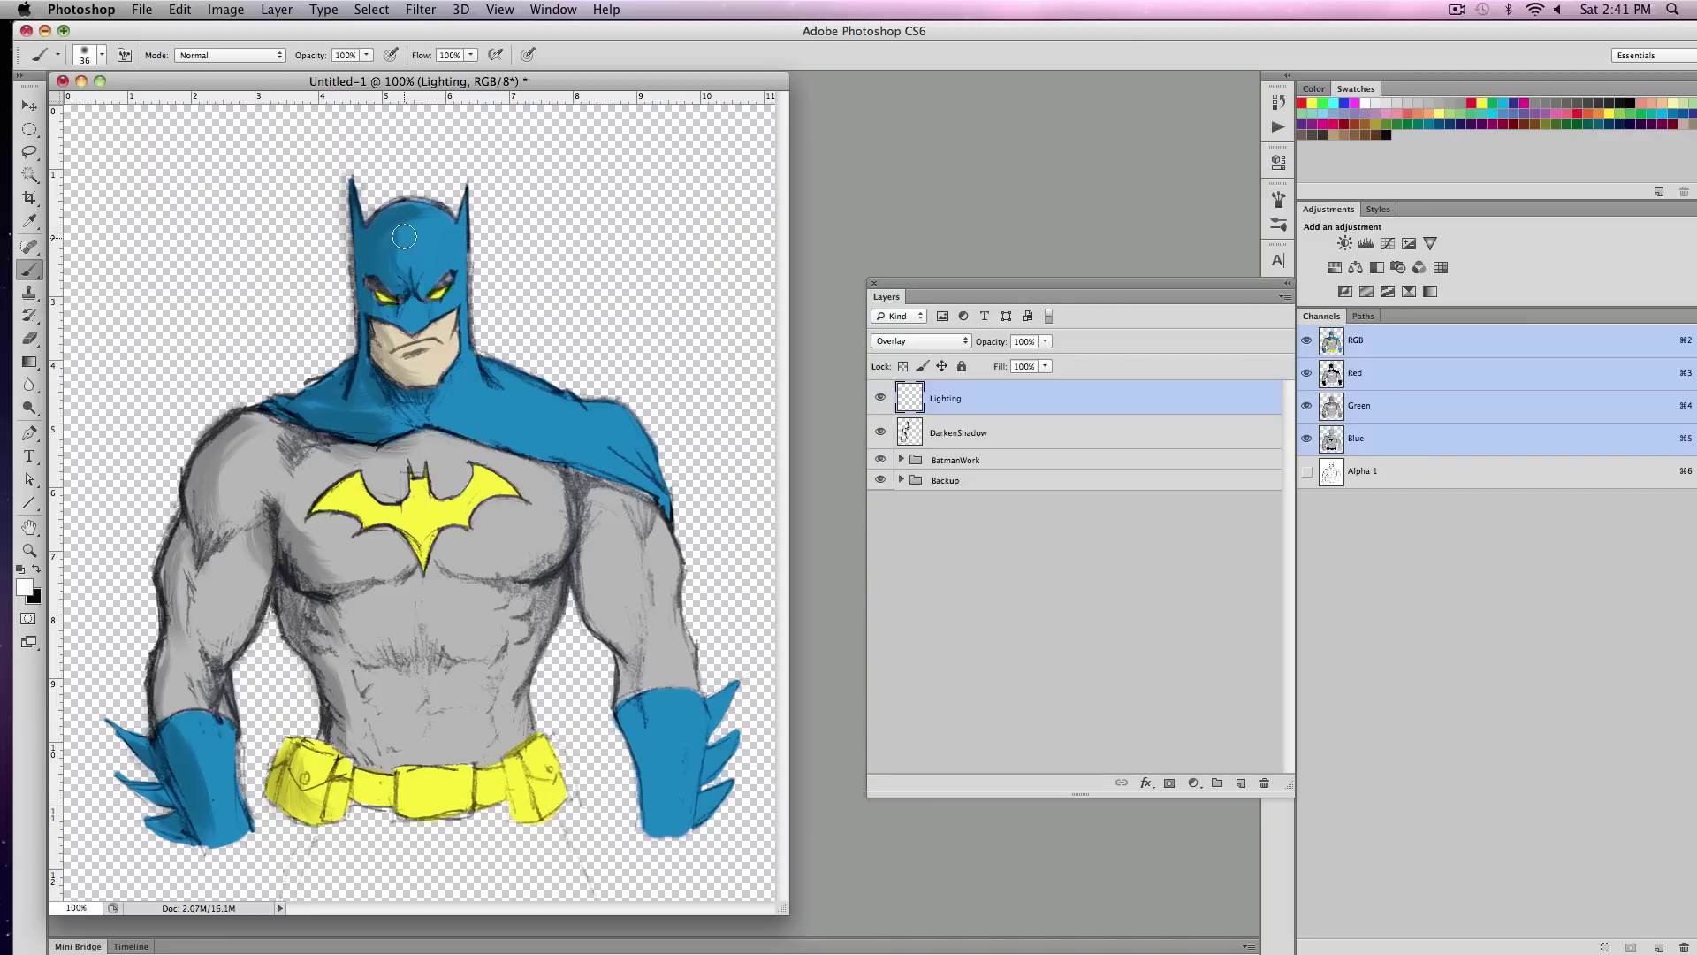
click(85, 57)
click(104, 217)
click(434, 228)
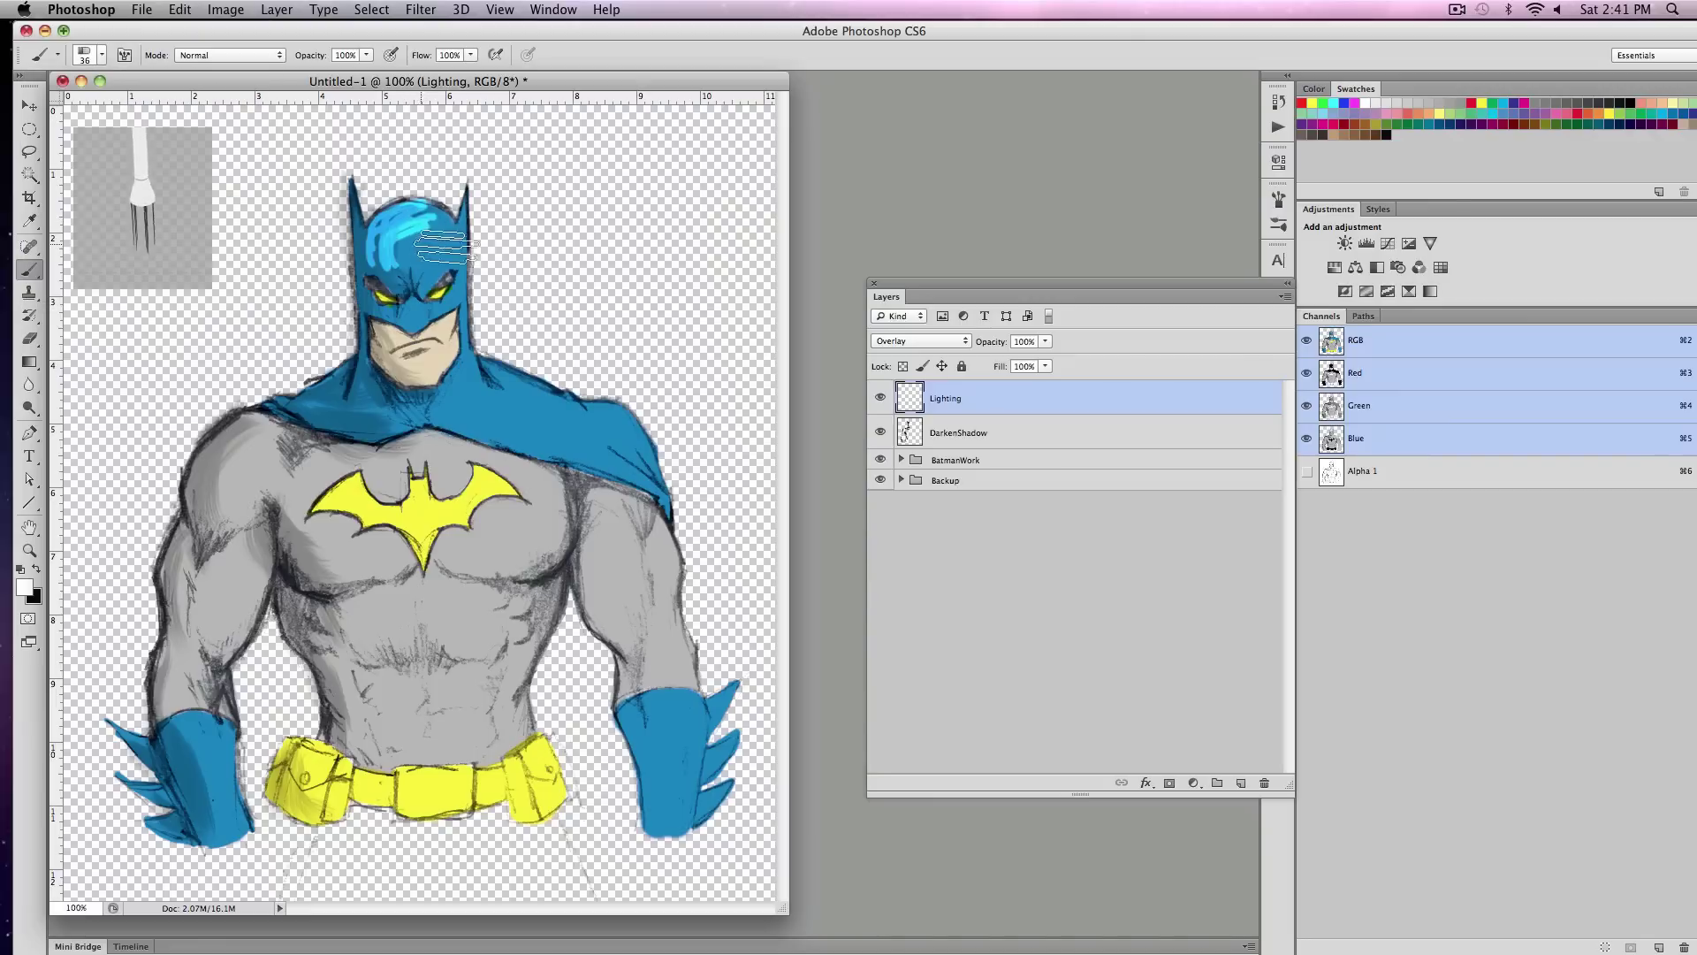
- Return the Lighting layer to Screen, paint a white forehead stroke, then undo it
click(910, 341)
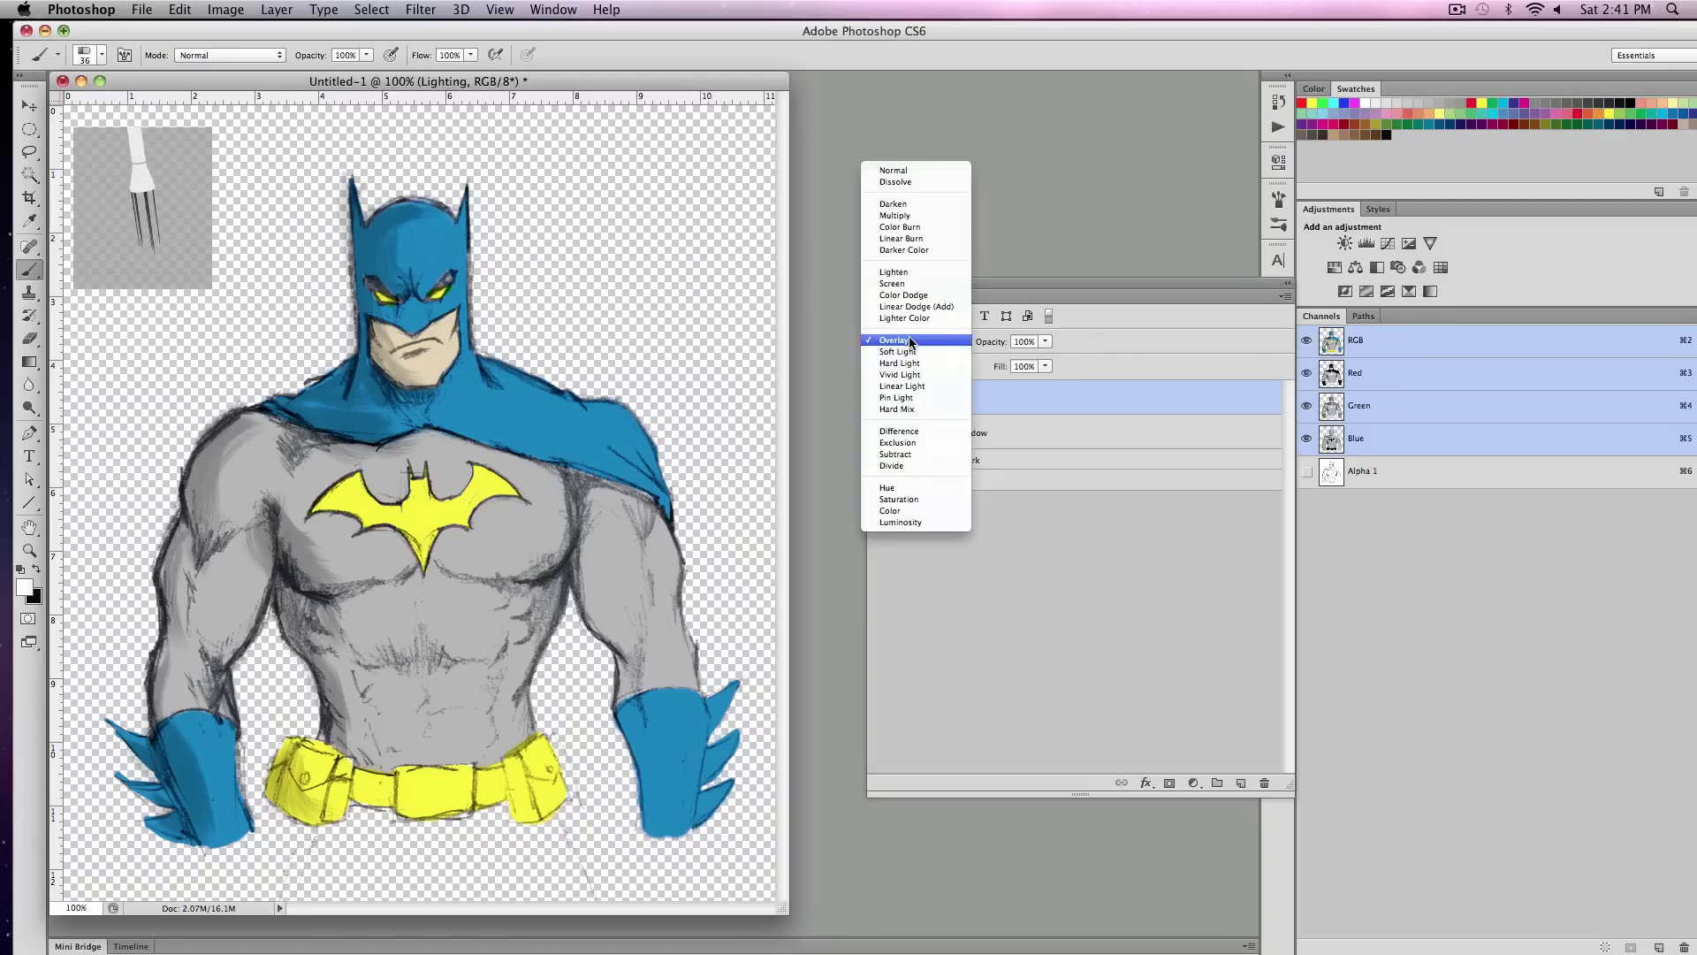
click(906, 287)
drag(381, 254, 424, 233)
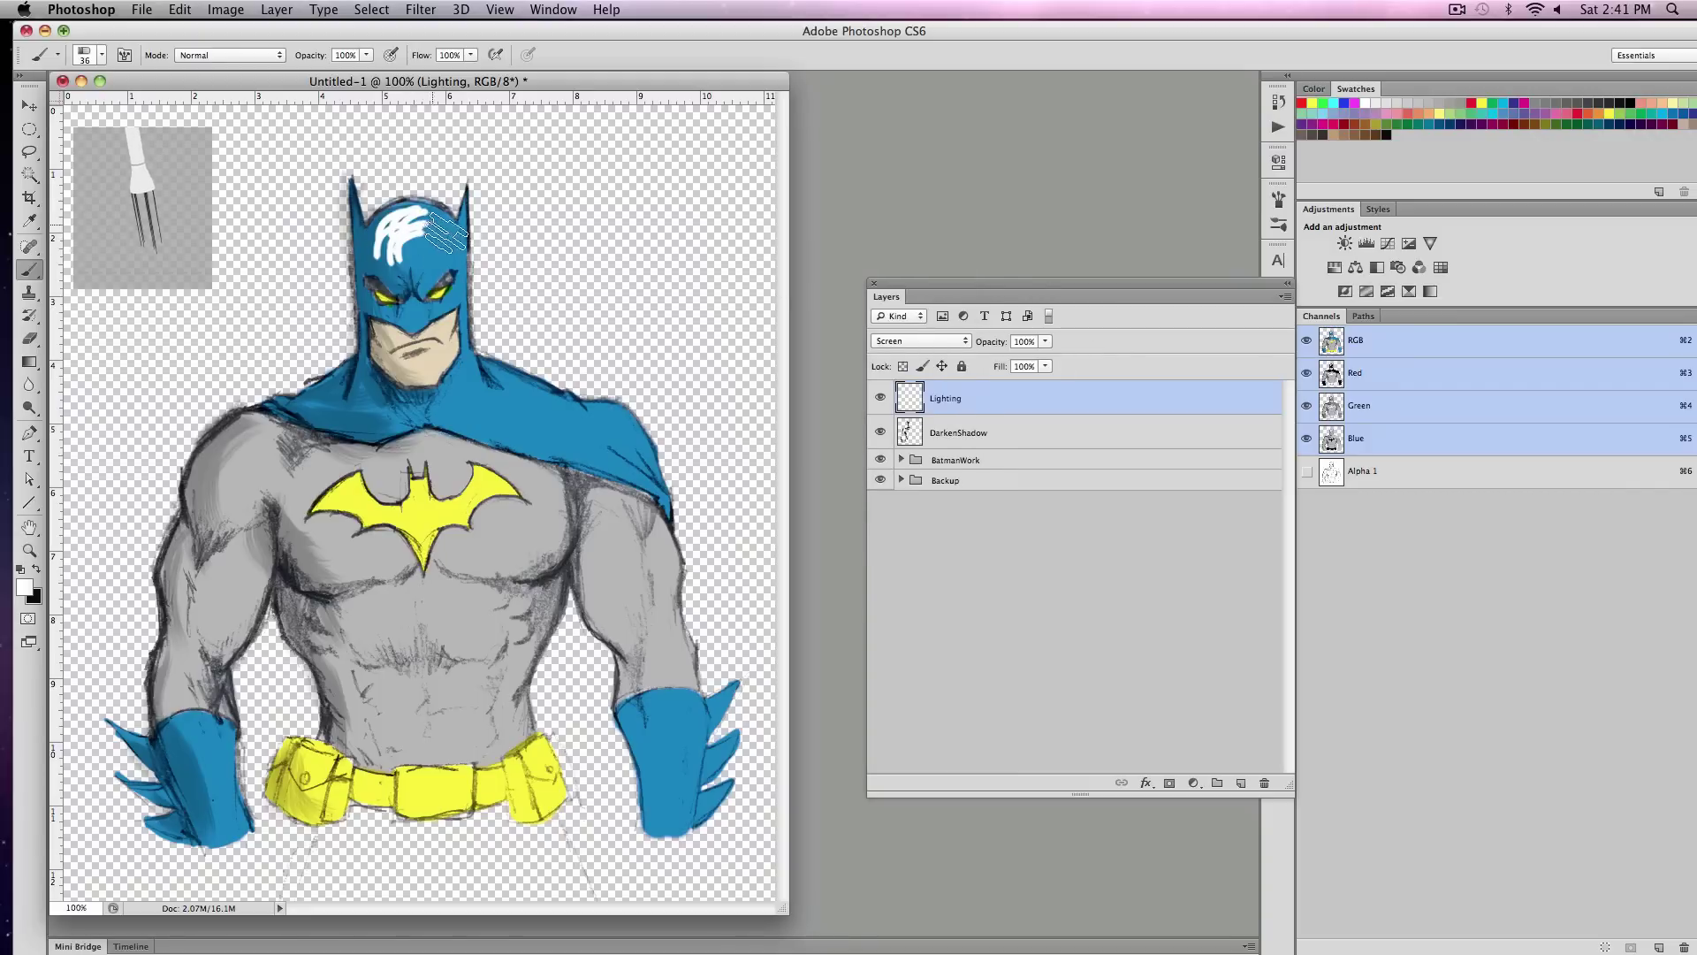
key(super+z)
- Lower the Lighting layer's opacity to 22% and paint faint light strokes on the forehead
click(1045, 341)
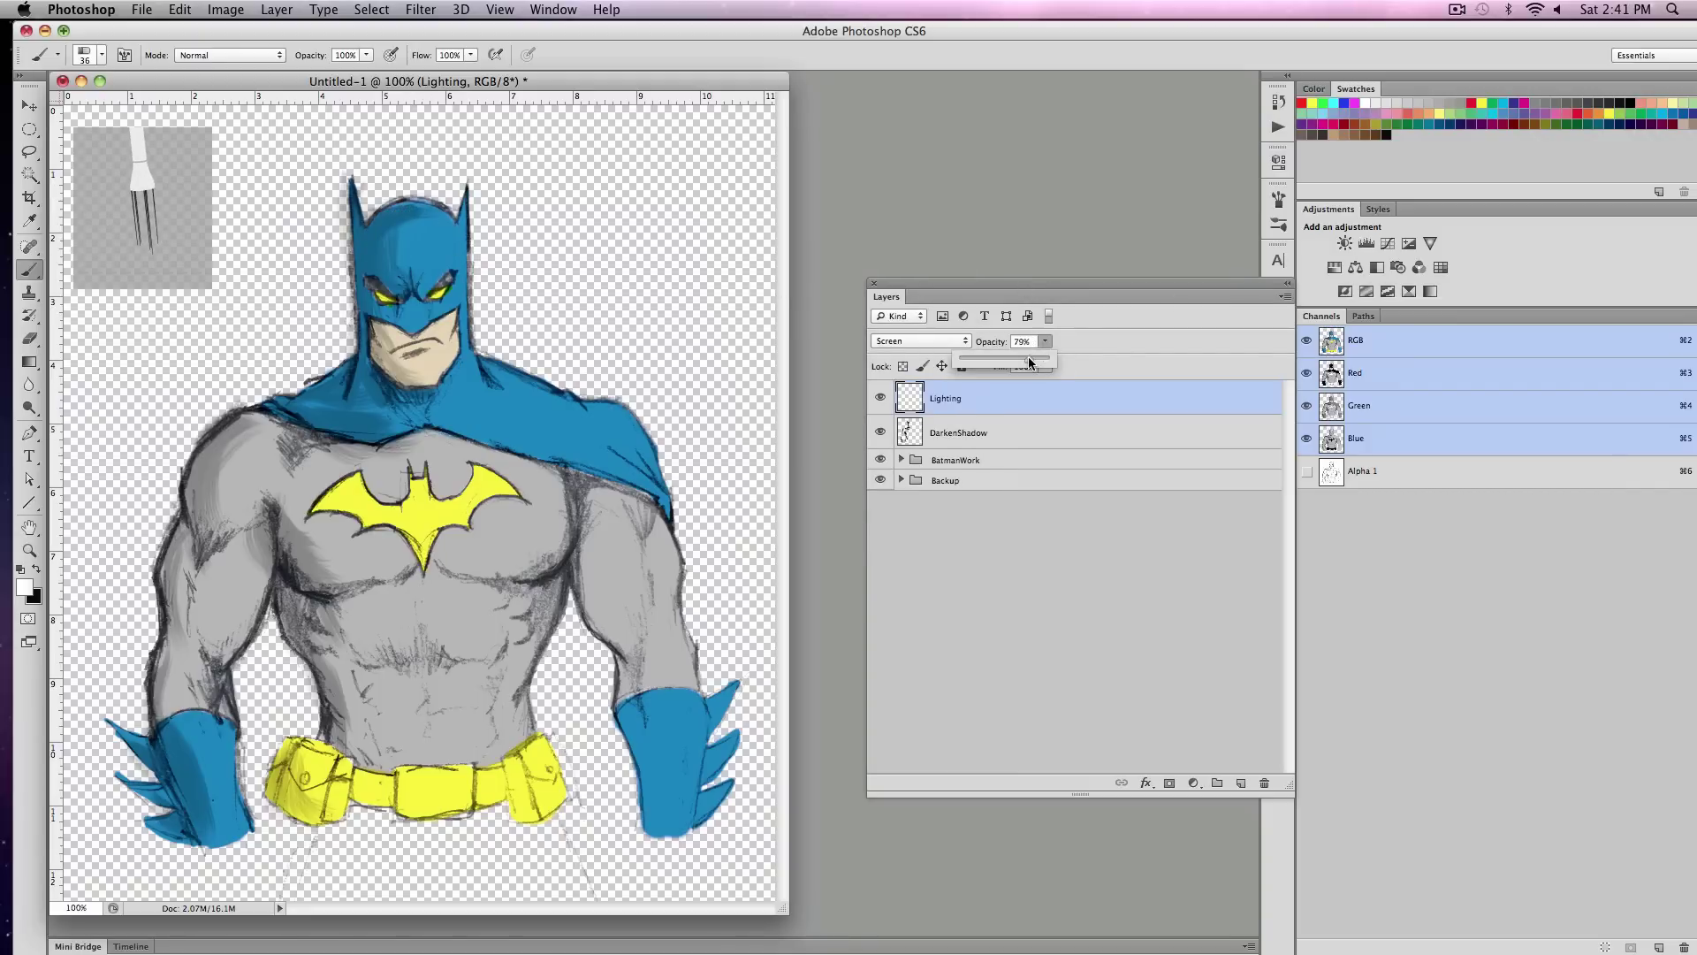
drag(981, 362, 981, 362)
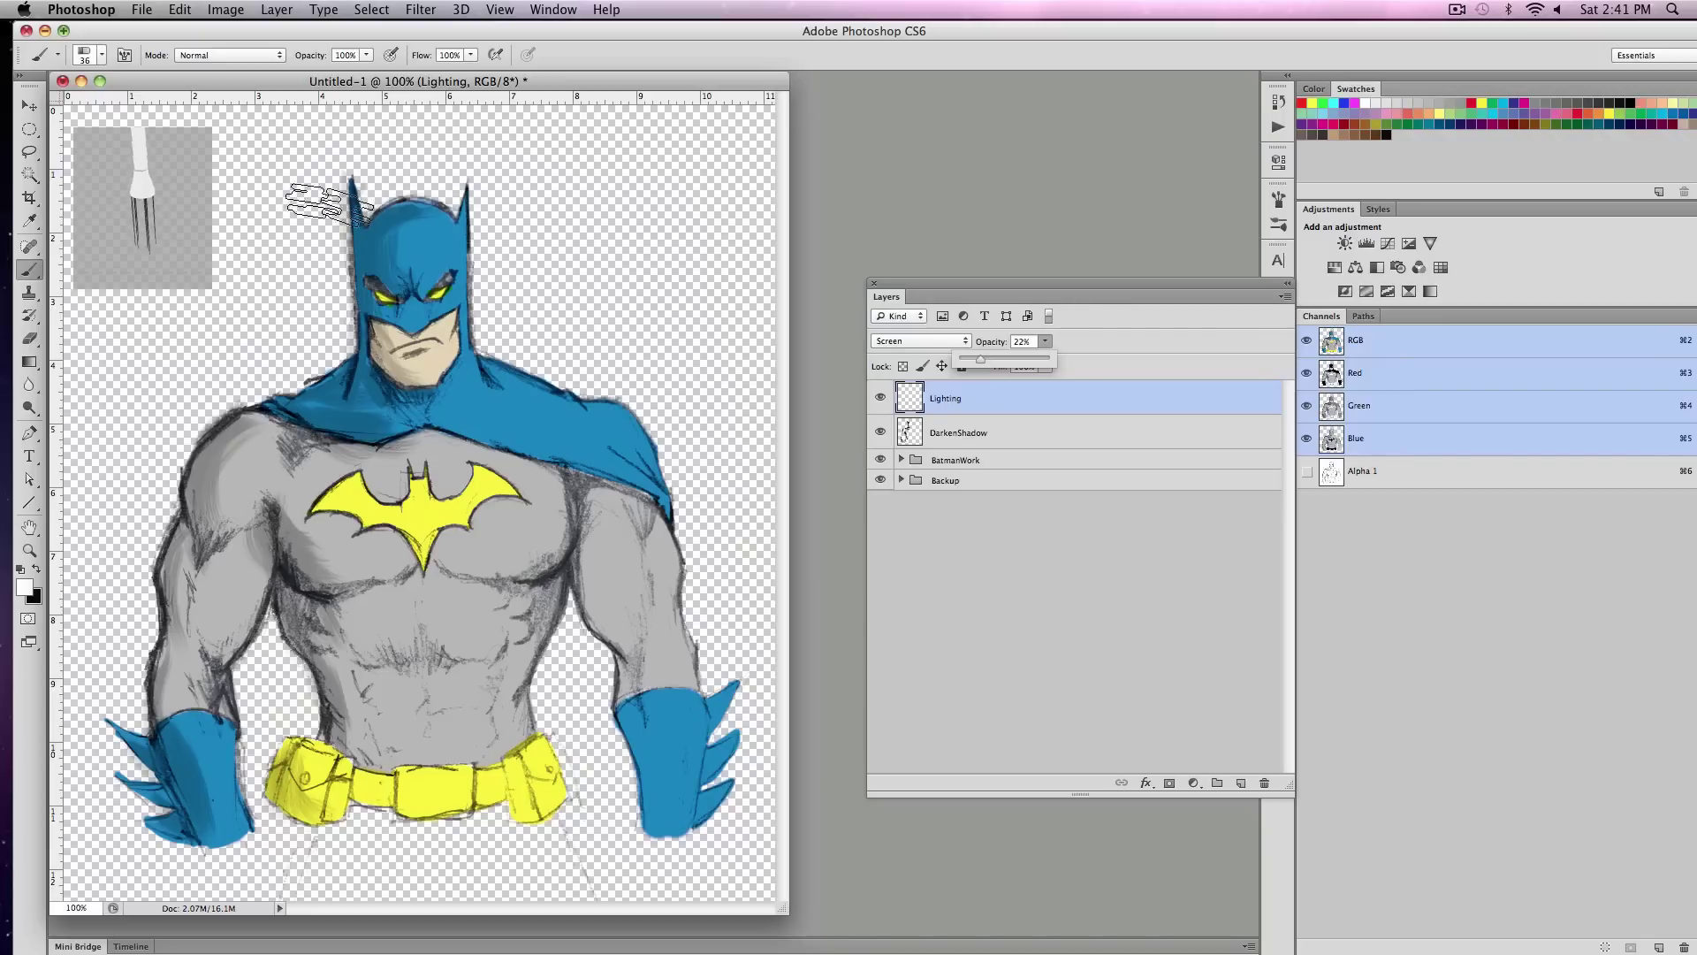
drag(381, 238, 426, 225)
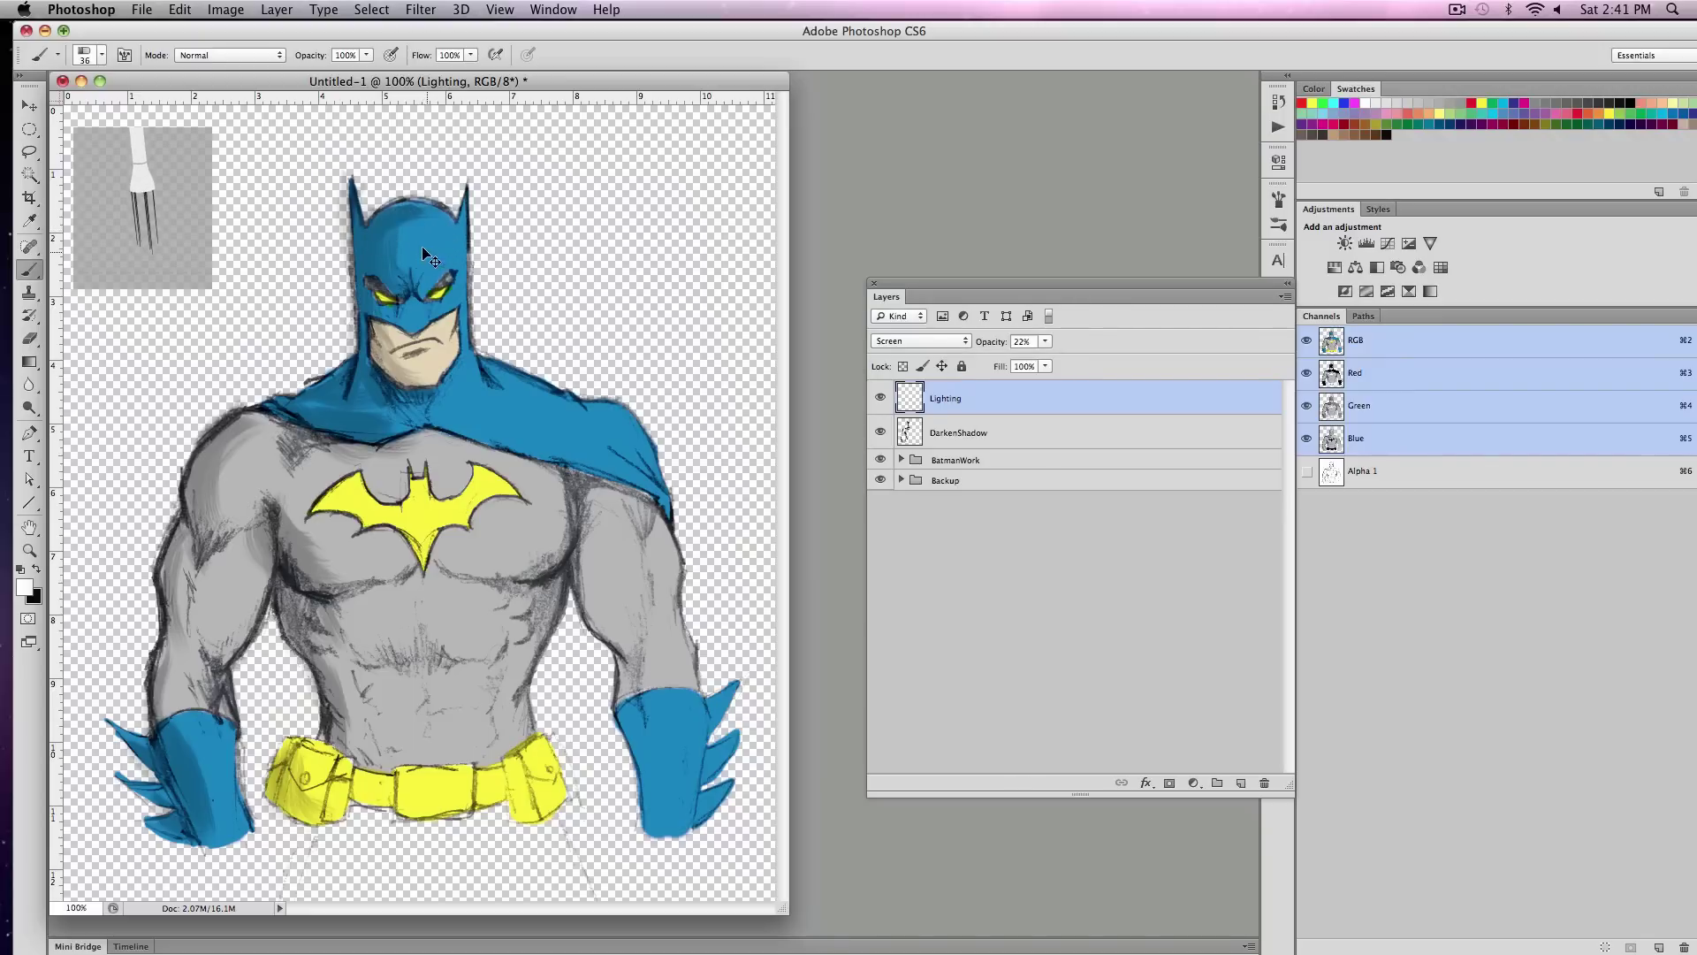
click(102, 55)
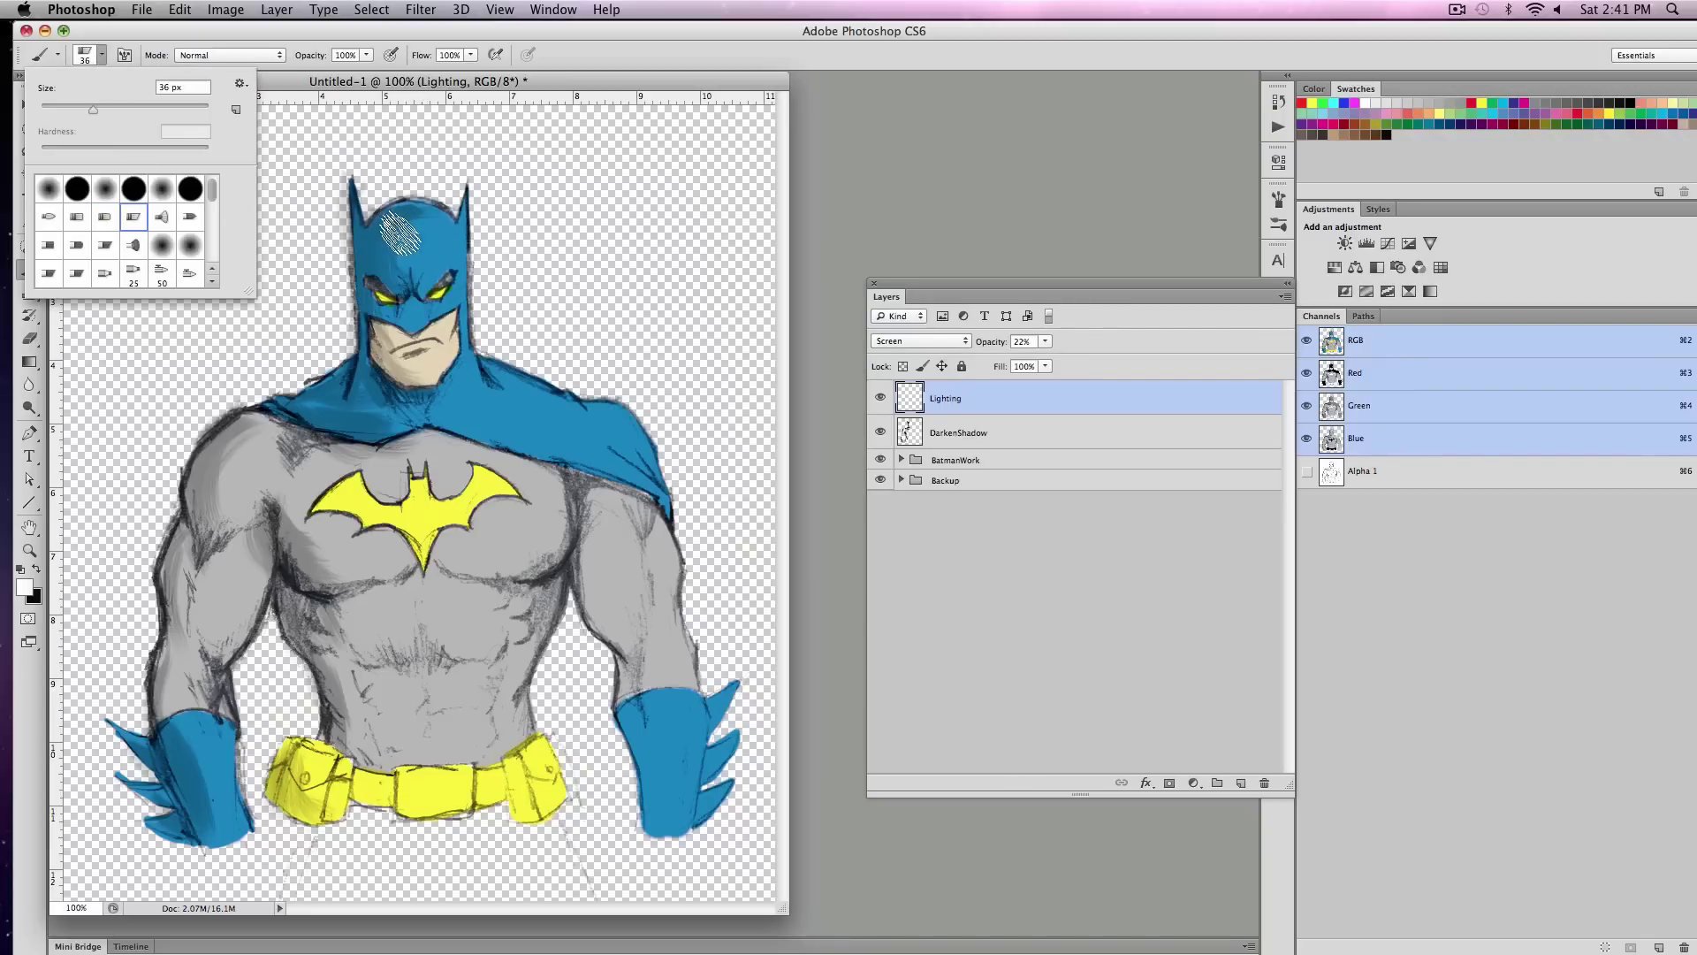
mouse_move(430, 235)
mouse_down()
mouse_move(450, 267)
mouse_move(446, 229)
mouse_move(470, 221)
mouse_move(424, 256)
mouse_move(455, 212)
mouse_move(435, 277)
mouse_move(468, 232)
mouse_move(469, 316)
mouse_move(466, 251)
mouse_move(424, 326)
mouse_move(461, 287)
mouse_move(452, 305)
mouse_move(470, 301)
mouse_move(488, 337)
mouse_move(469, 332)
mouse_move(457, 410)
mouse_move(479, 364)
mouse_move(510, 395)
mouse_move(487, 424)
mouse_move(482, 383)
mouse_move(533, 427)
mouse_move(516, 447)
mouse_move(483, 378)
mouse_move(497, 370)
mouse_move(559, 456)
mouse_move(529, 444)
mouse_move(515, 389)
mouse_move(573, 473)
mouse_move(603, 465)
mouse_move(597, 407)
mouse_move(569, 401)
mouse_move(611, 436)
mouse_move(584, 444)
mouse_move(680, 505)
mouse_move(644, 519)
mouse_move(505, 481)
mouse_move(444, 543)
mouse_up()
- Brush faint light strokes on the chest by the logo, right glove, left shoulder and bicep, abdomen, belt pouches and left glove
mouse_move(550, 548)
mouse_down()
mouse_move(515, 467)
mouse_move(508, 553)
mouse_move(548, 541)
mouse_move(501, 455)
mouse_move(472, 584)
mouse_move(461, 512)
mouse_move(502, 459)
mouse_move(519, 476)
mouse_move(424, 460)
mouse_move(470, 451)
mouse_move(519, 473)
mouse_move(414, 443)
mouse_move(533, 477)
mouse_move(574, 508)
mouse_move(544, 528)
mouse_move(644, 532)
mouse_move(611, 510)
mouse_move(627, 595)
mouse_move(603, 538)
mouse_move(614, 523)
mouse_move(681, 581)
mouse_move(672, 568)
mouse_move(669, 794)
mouse_move(705, 778)
mouse_up()
drag(692, 692, 672, 810)
mouse_move(225, 537)
mouse_down()
mouse_move(218, 646)
mouse_move(249, 592)
mouse_move(247, 628)
mouse_up()
drag(260, 455, 257, 486)
mouse_move(378, 616)
mouse_down()
mouse_move(419, 603)
mouse_move(447, 672)
mouse_move(512, 650)
mouse_move(385, 707)
mouse_move(416, 707)
mouse_move(320, 769)
mouse_move(334, 790)
mouse_up()
mouse_move(484, 762)
mouse_down()
mouse_move(432, 801)
mouse_move(462, 799)
mouse_up()
mouse_move(574, 782)
mouse_down()
mouse_move(531, 777)
mouse_move(557, 764)
mouse_up()
mouse_move(177, 732)
mouse_down()
mouse_move(216, 806)
mouse_move(216, 721)
mouse_move(235, 802)
mouse_up()
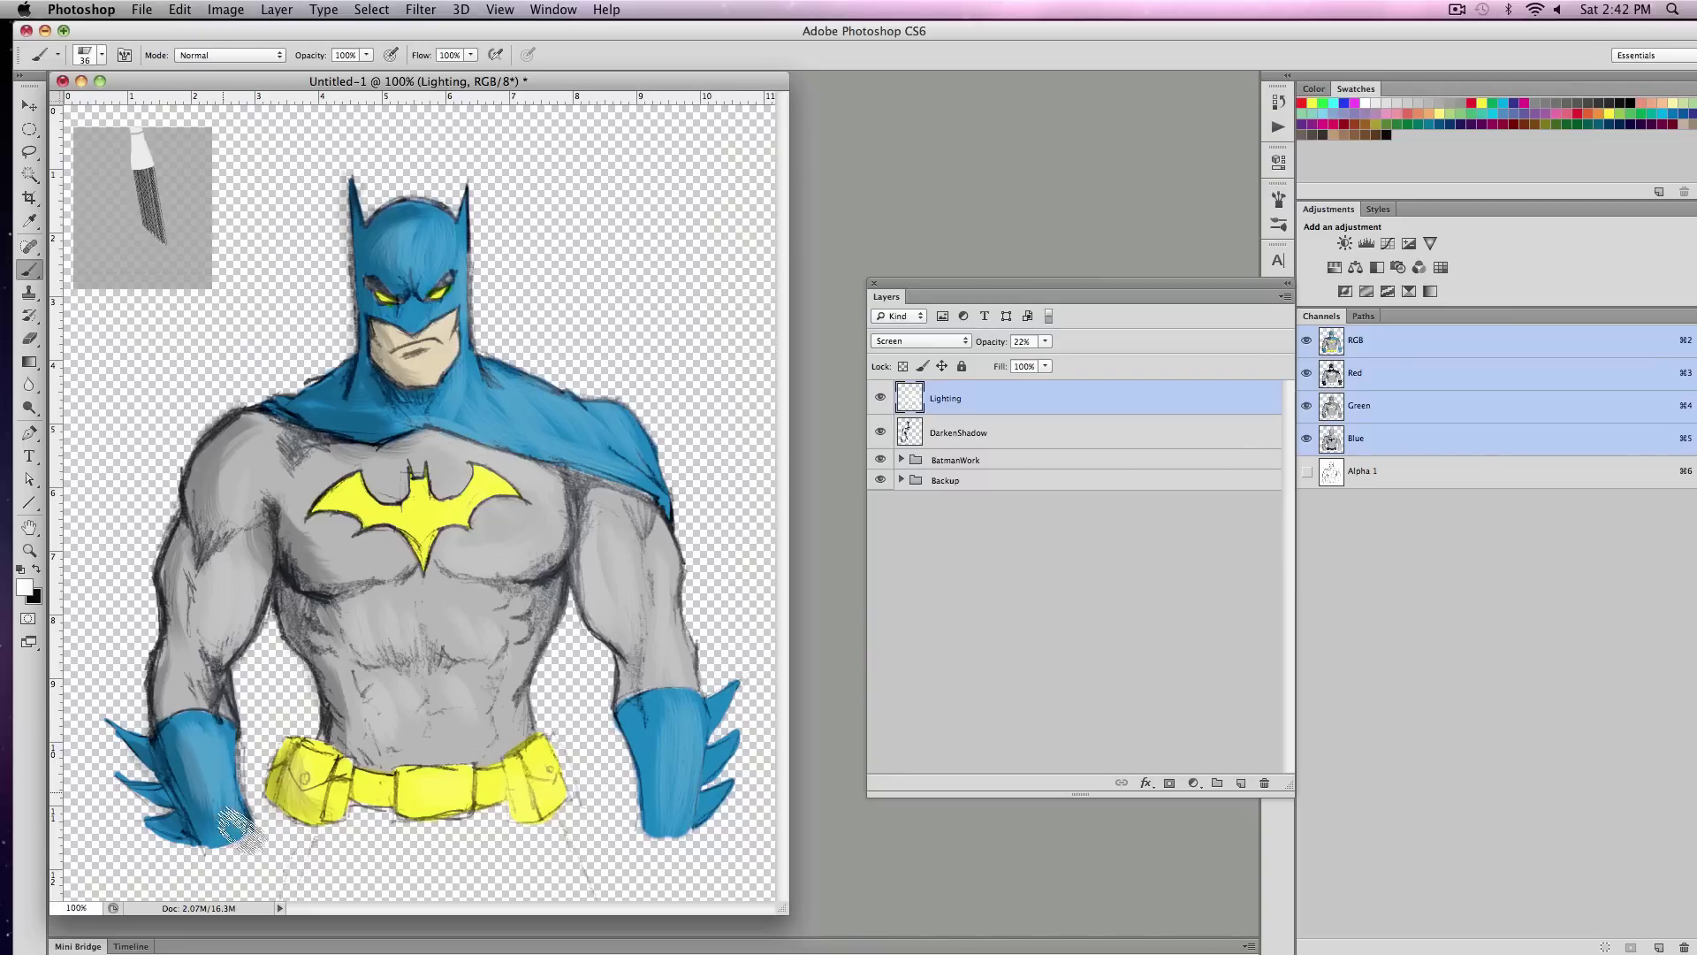
click(1006, 433)
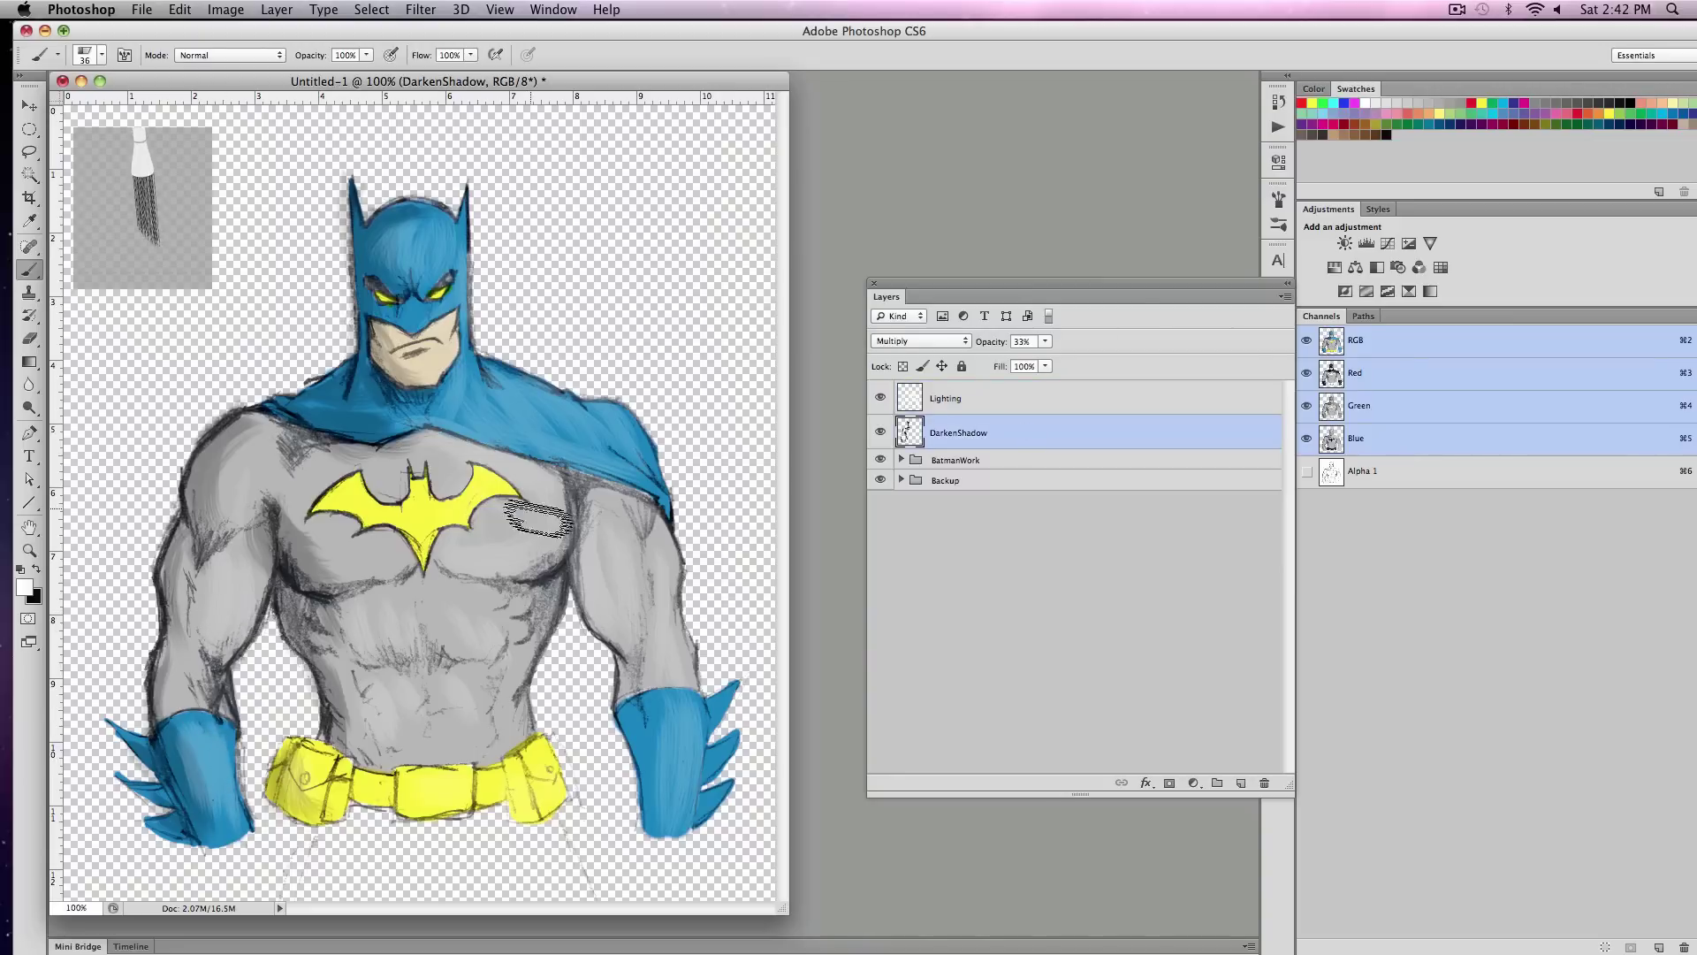
- Brush grey shadows along the left arm in black and shrink the brush to 10 px
click(37, 570)
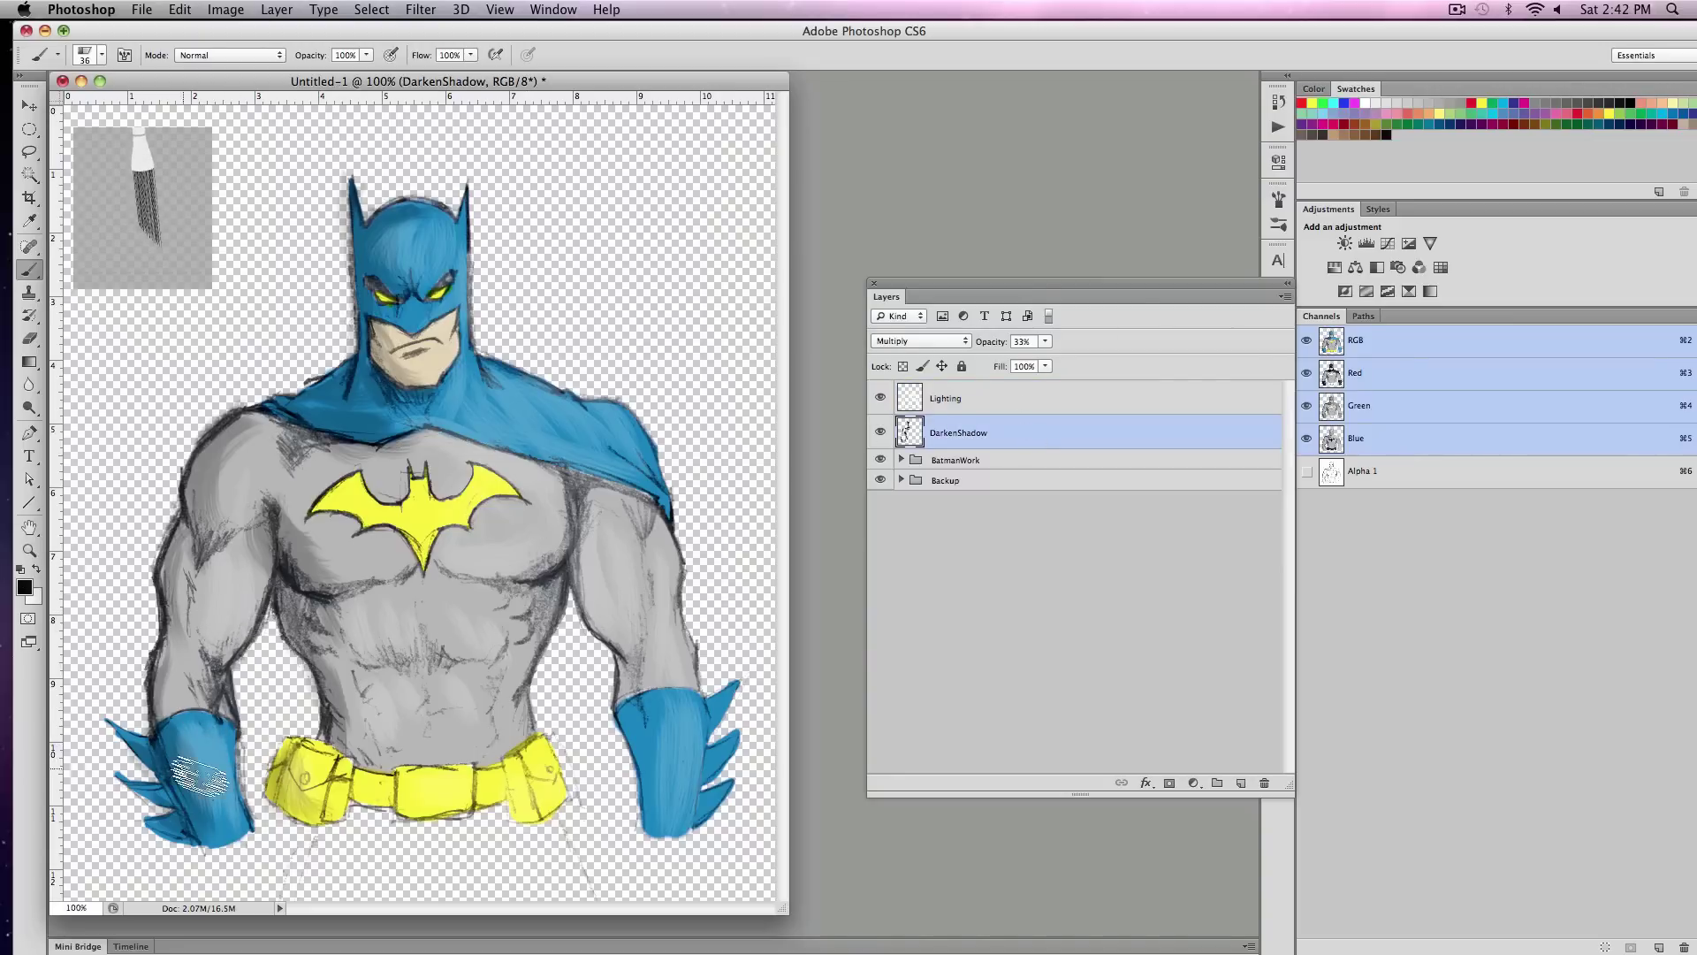
mouse_move(172, 628)
mouse_down()
mouse_move(184, 711)
mouse_move(171, 592)
mouse_up()
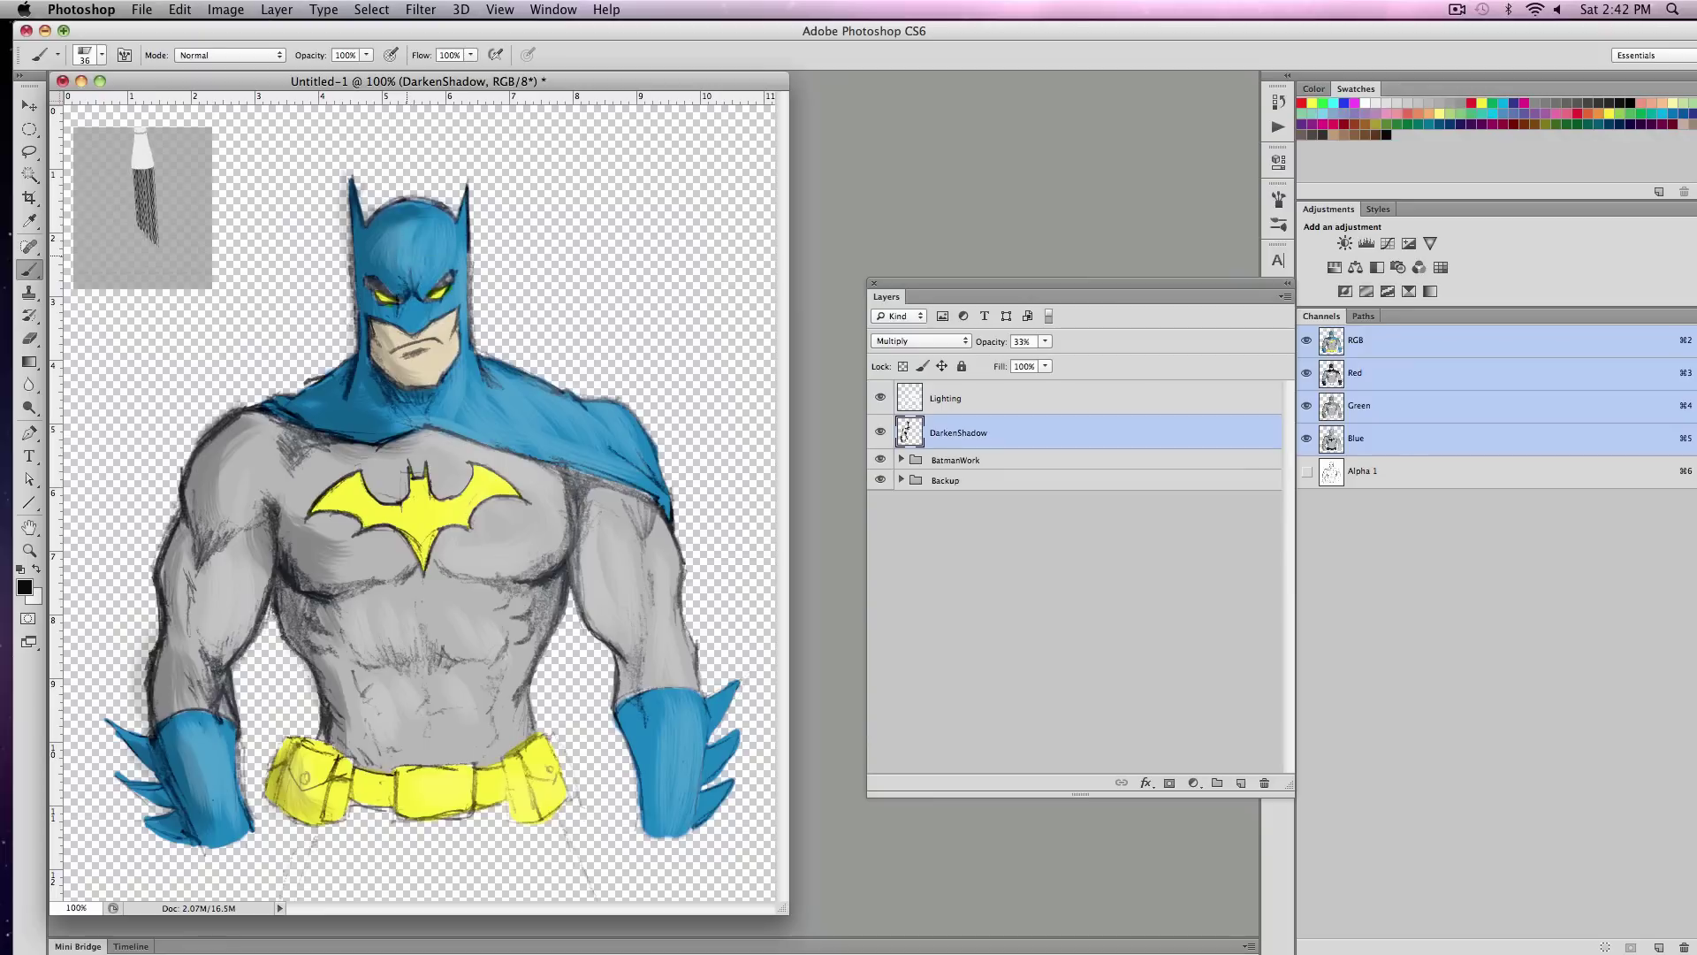
key(bracketleft)
key(bracketleft)
key(bracketleft)
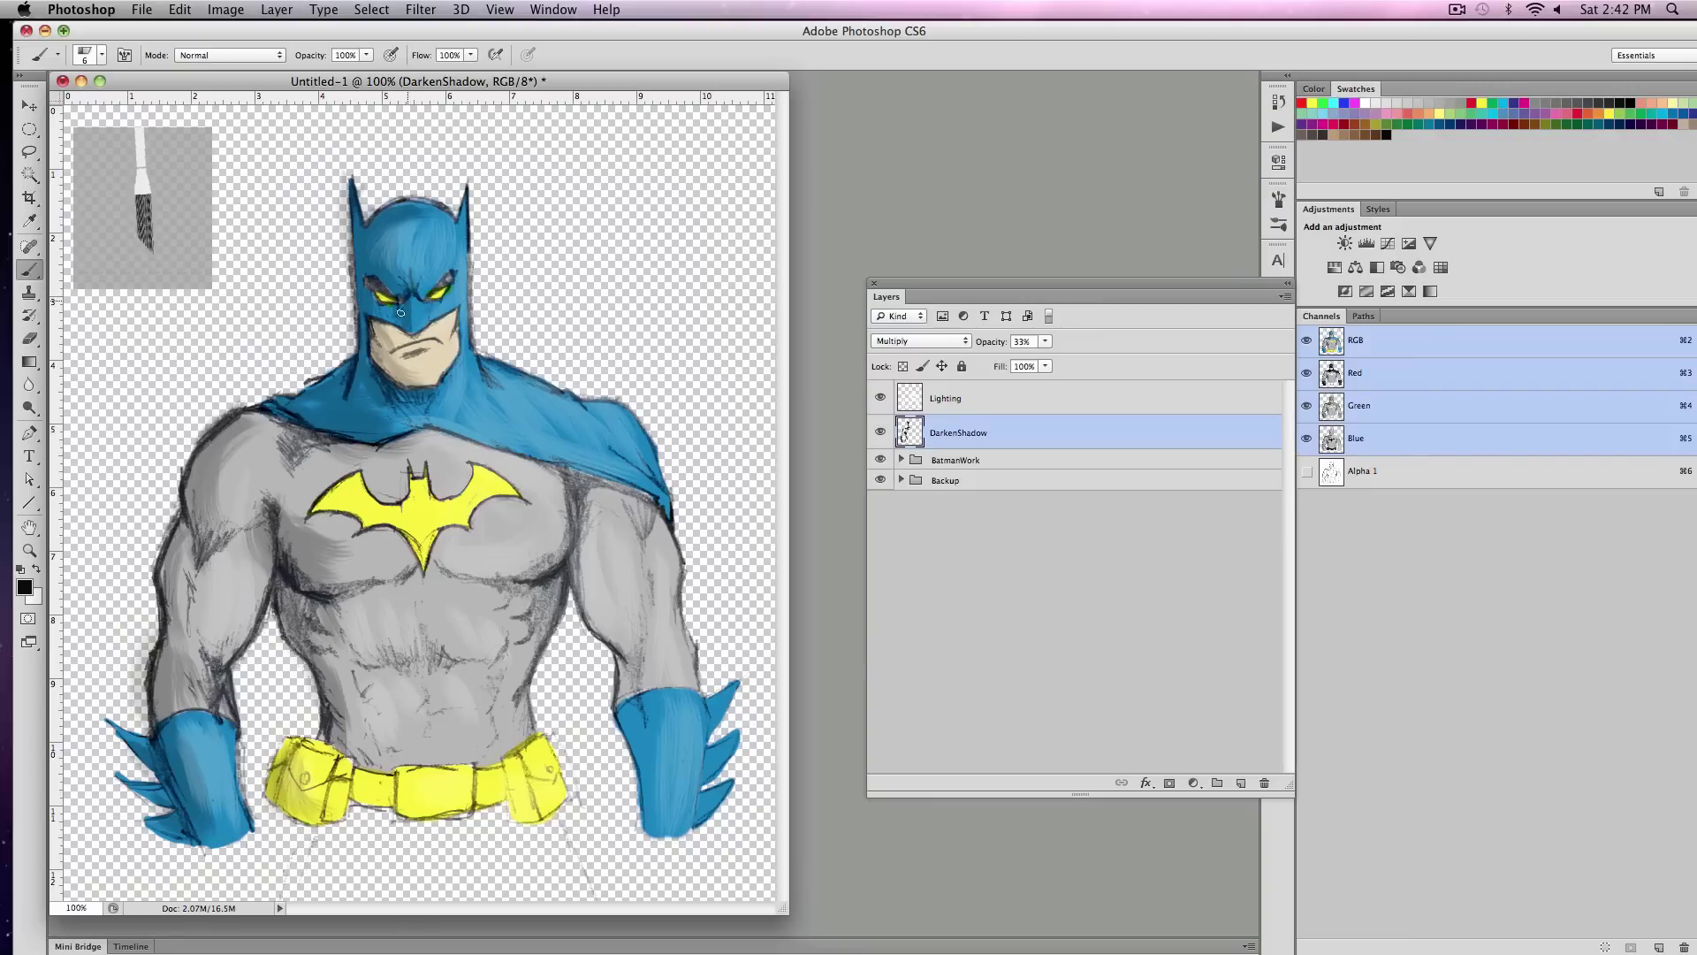
- Return to the Lighting layer, toggle visibility to compare with and without lighting, and zoom out to 66.7%
click(934, 397)
key(XF86AudioRaiseVolume)
key(x)
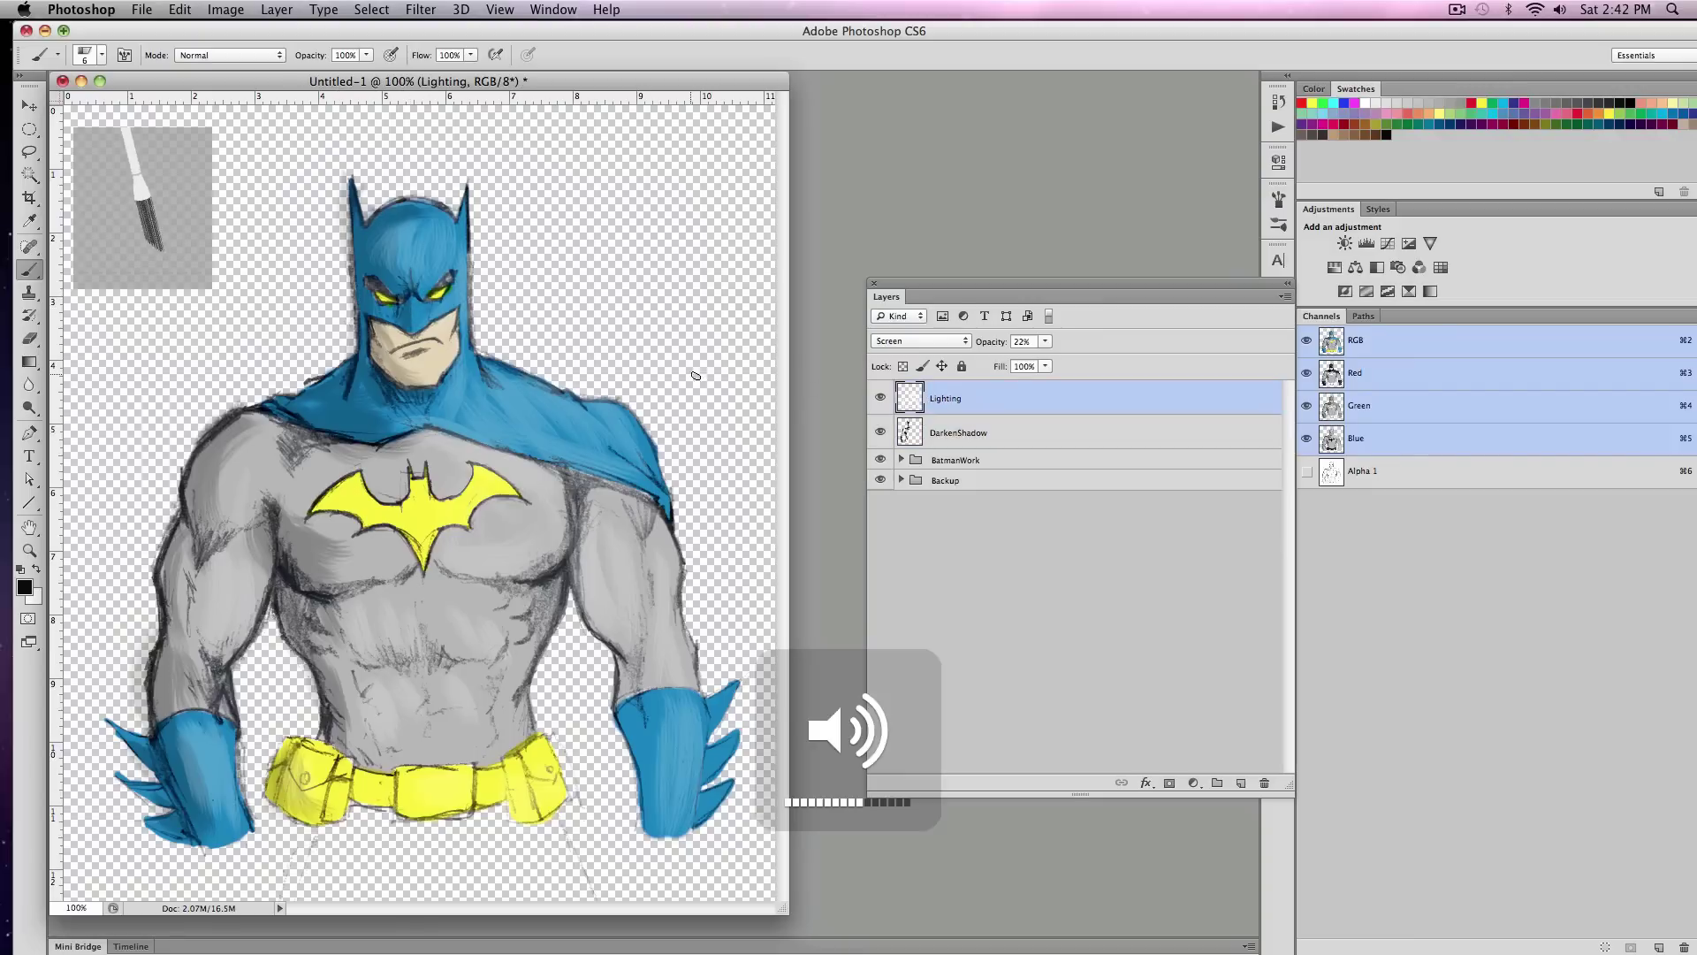
key(x)
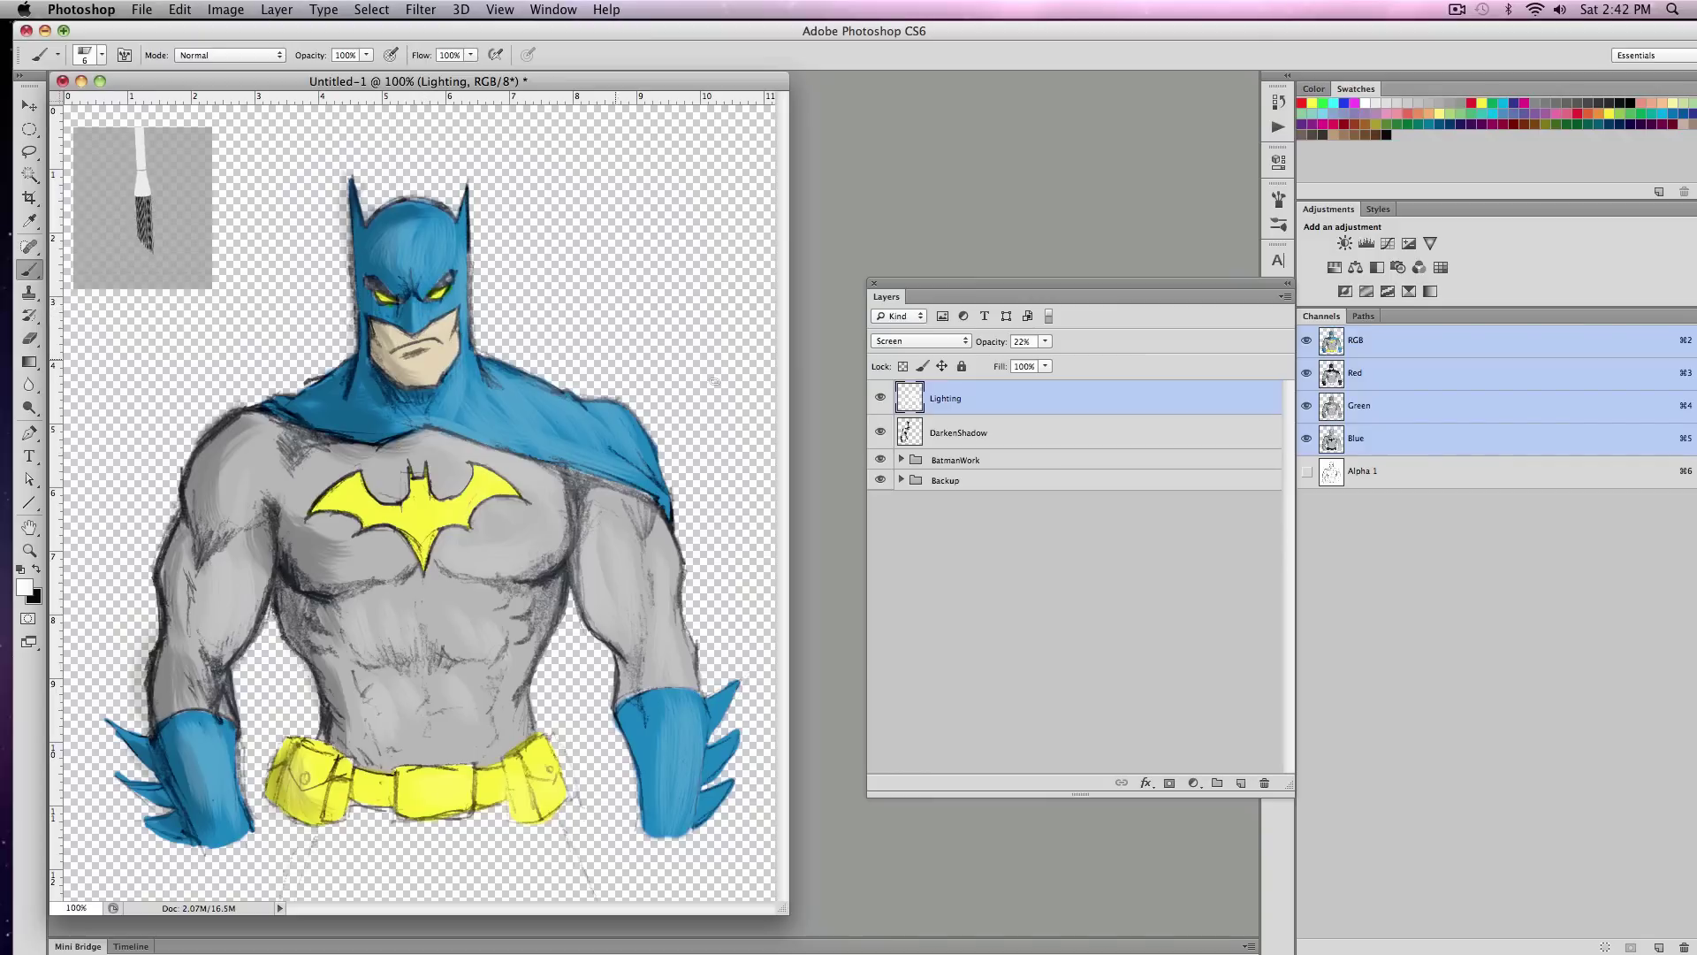
click(881, 398)
click(882, 433)
click(883, 433)
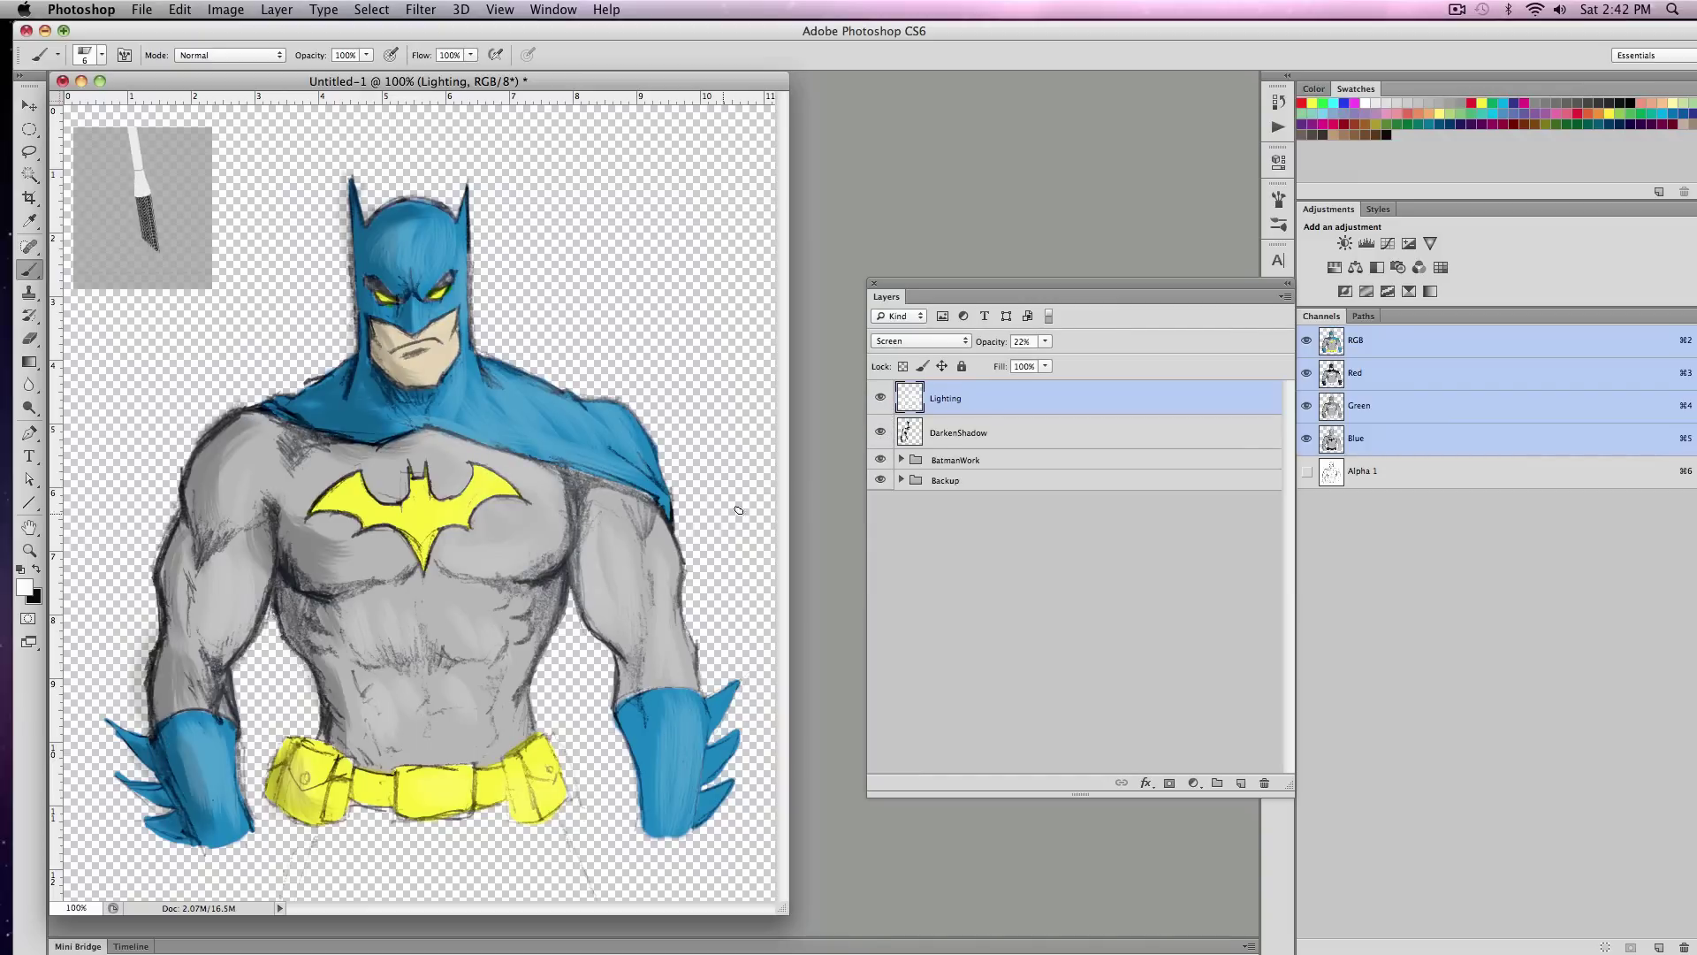
key(z)
alt+click(642, 550)
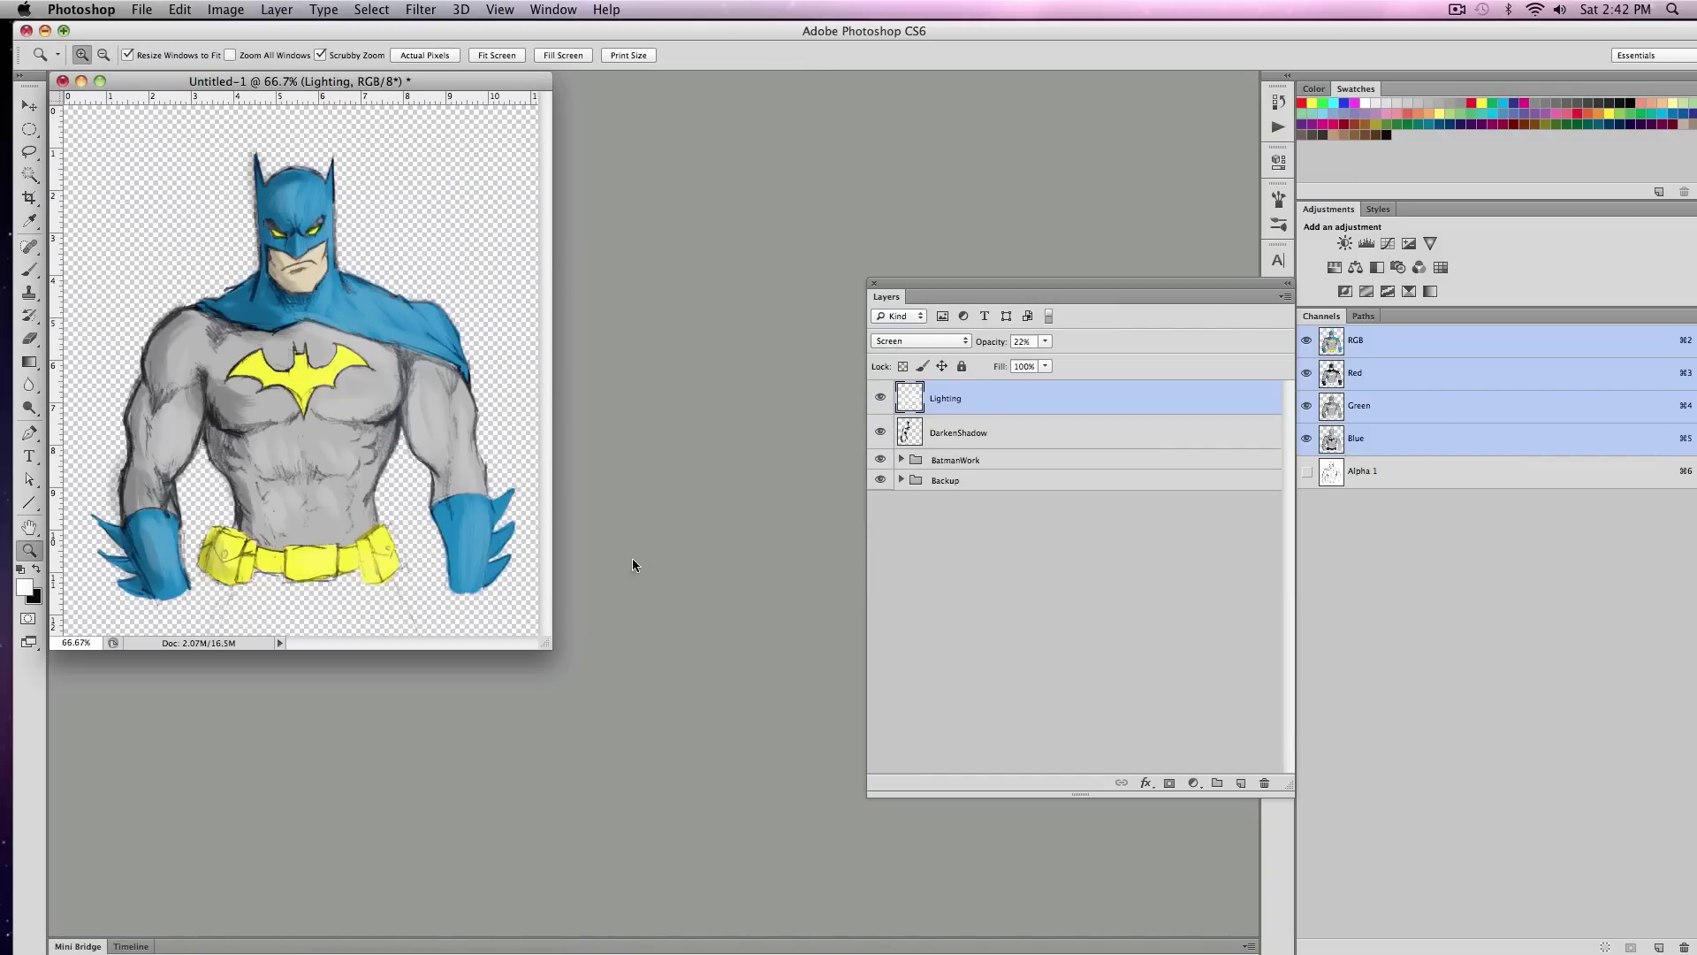
- On the DarkenShadow layer, test broad black shading strokes over the right glove
click(457, 562)
click(477, 543)
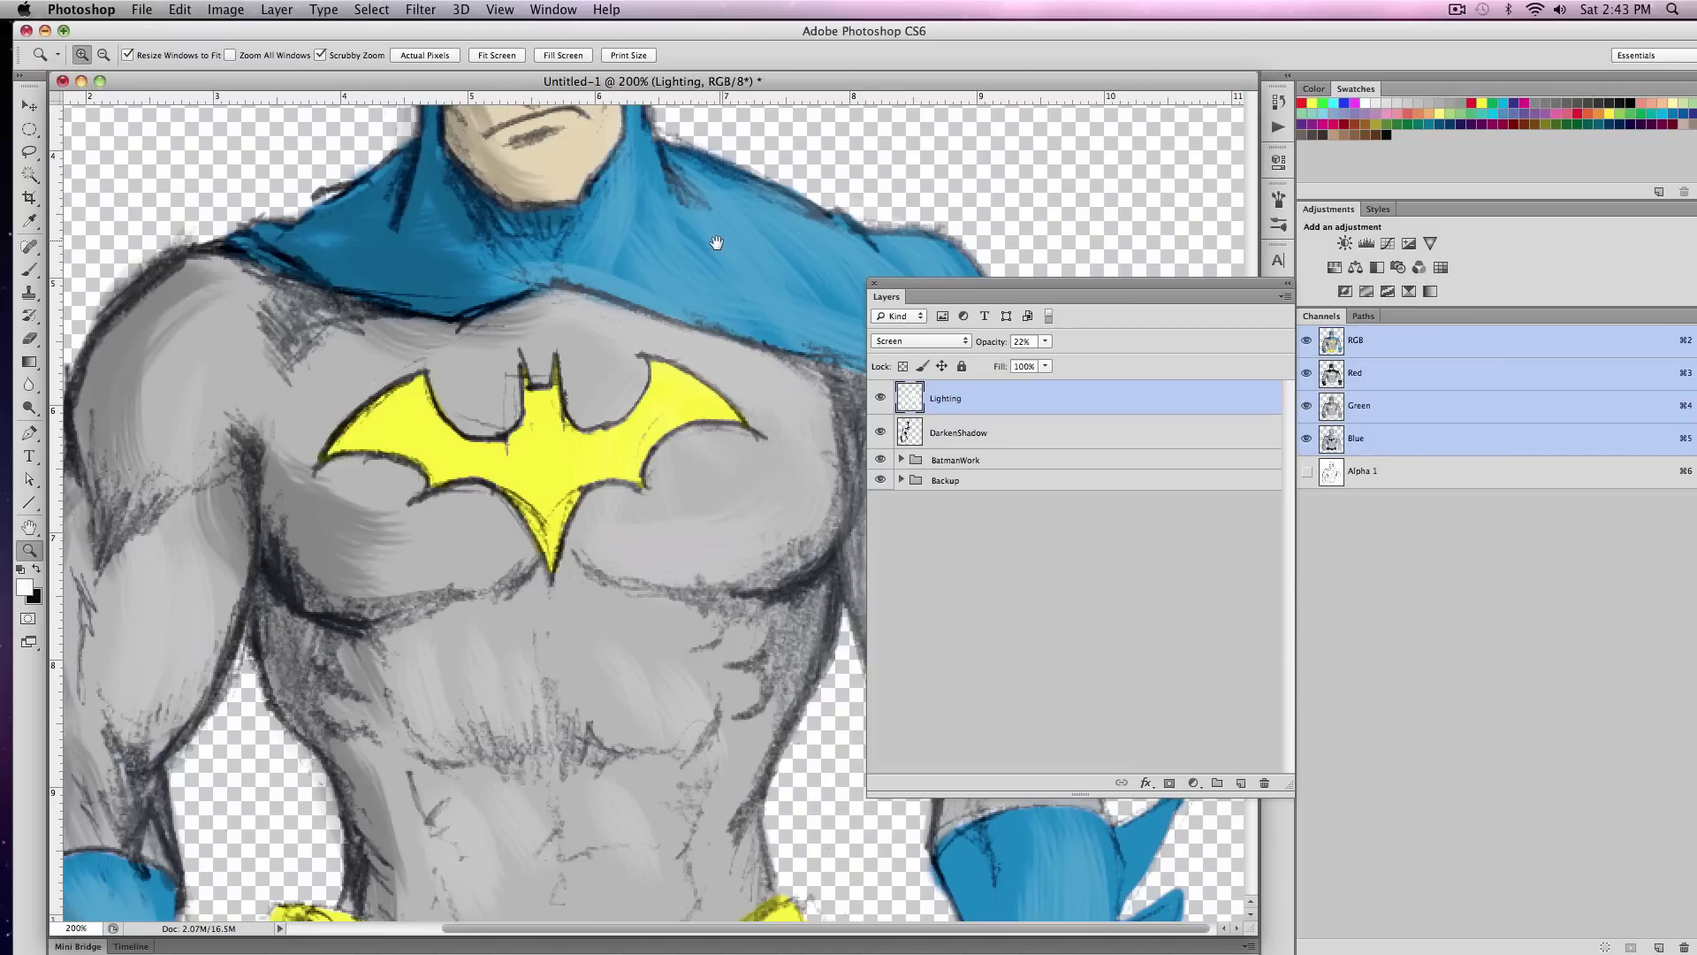
scroll(712, 235, up, 5)
alt+click(691, 493)
alt+click(690, 497)
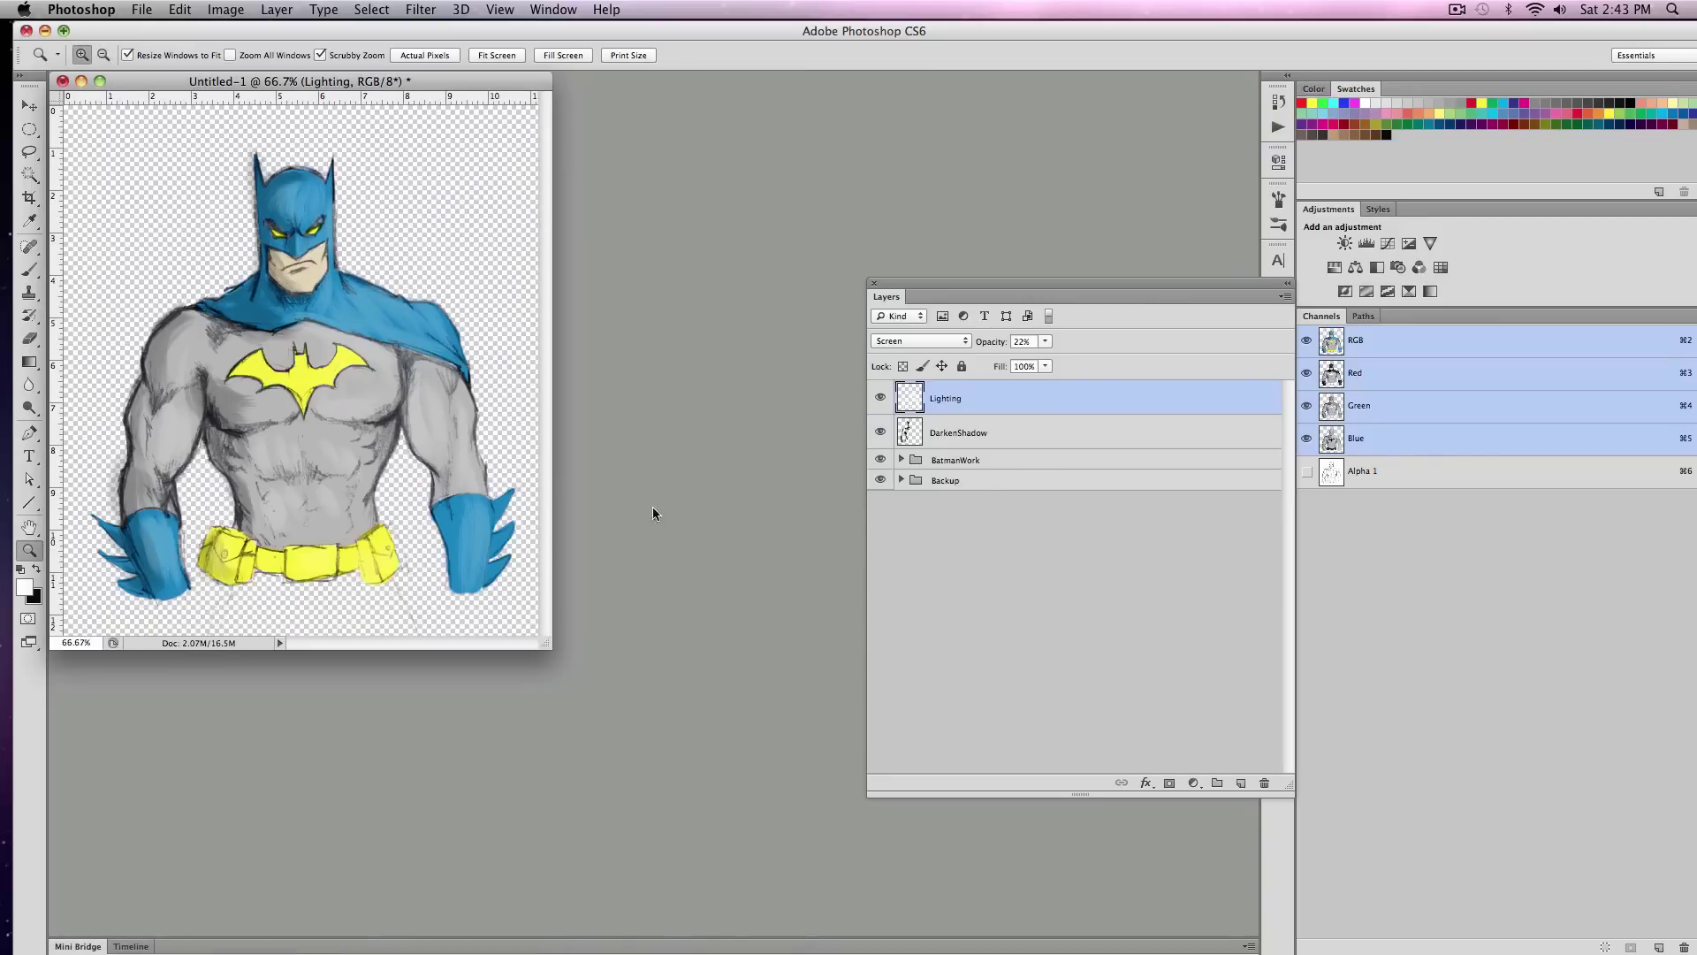
click(686, 504)
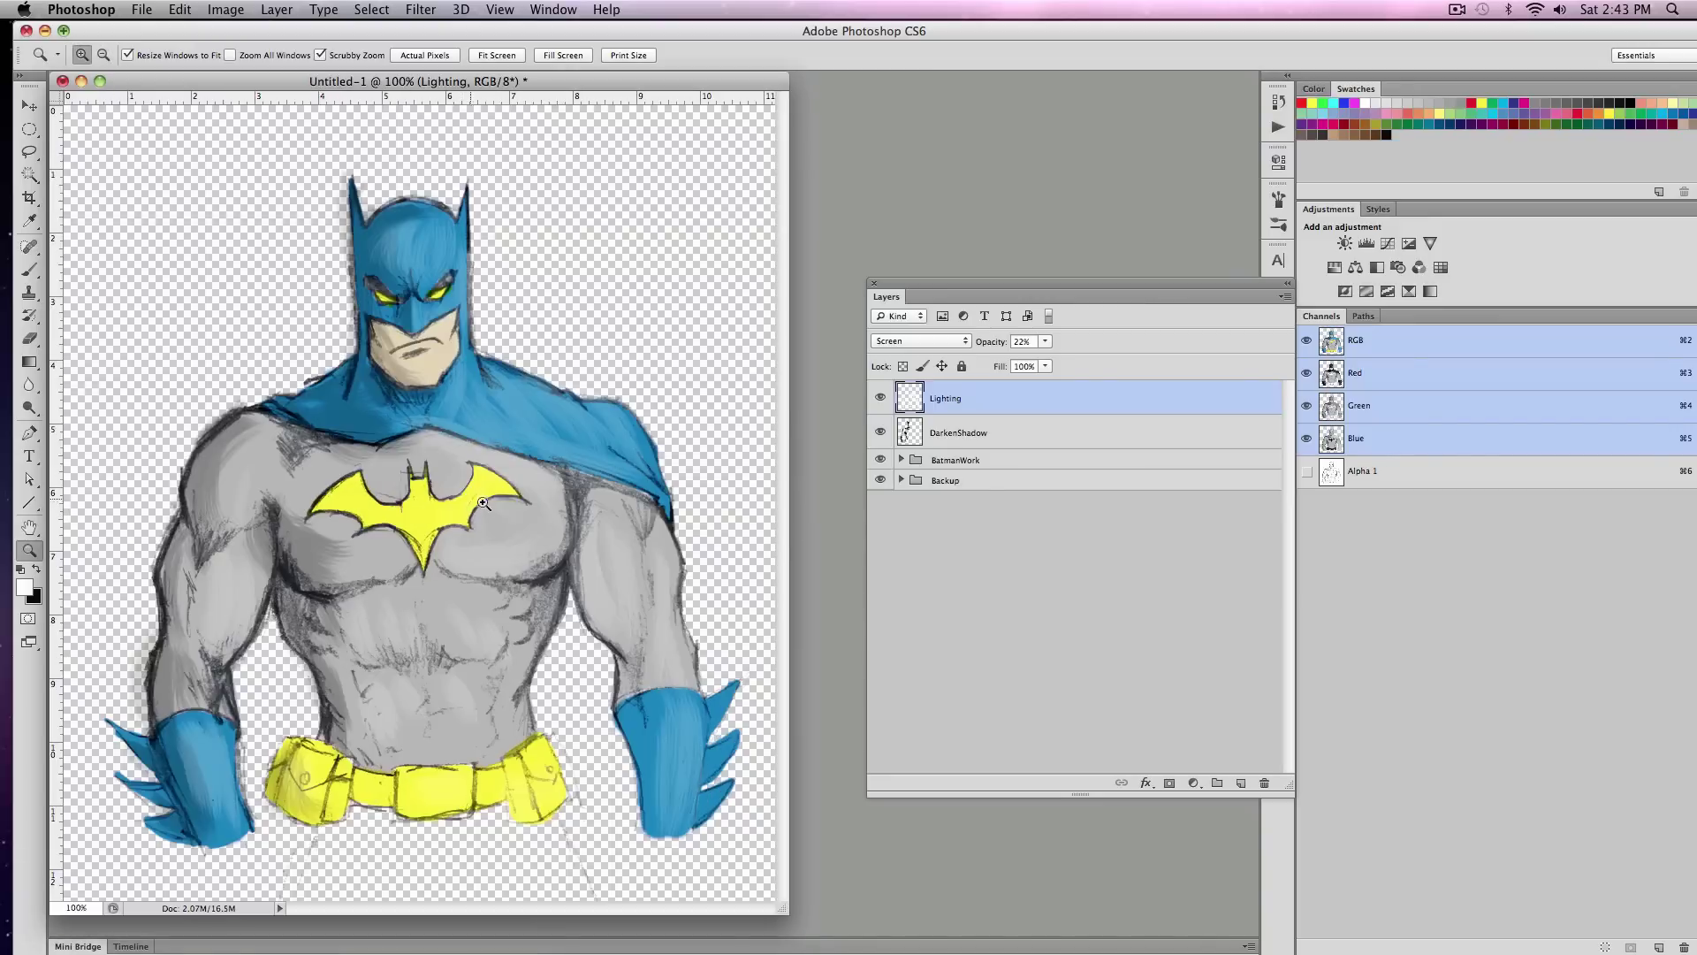
click(922, 429)
key(x)
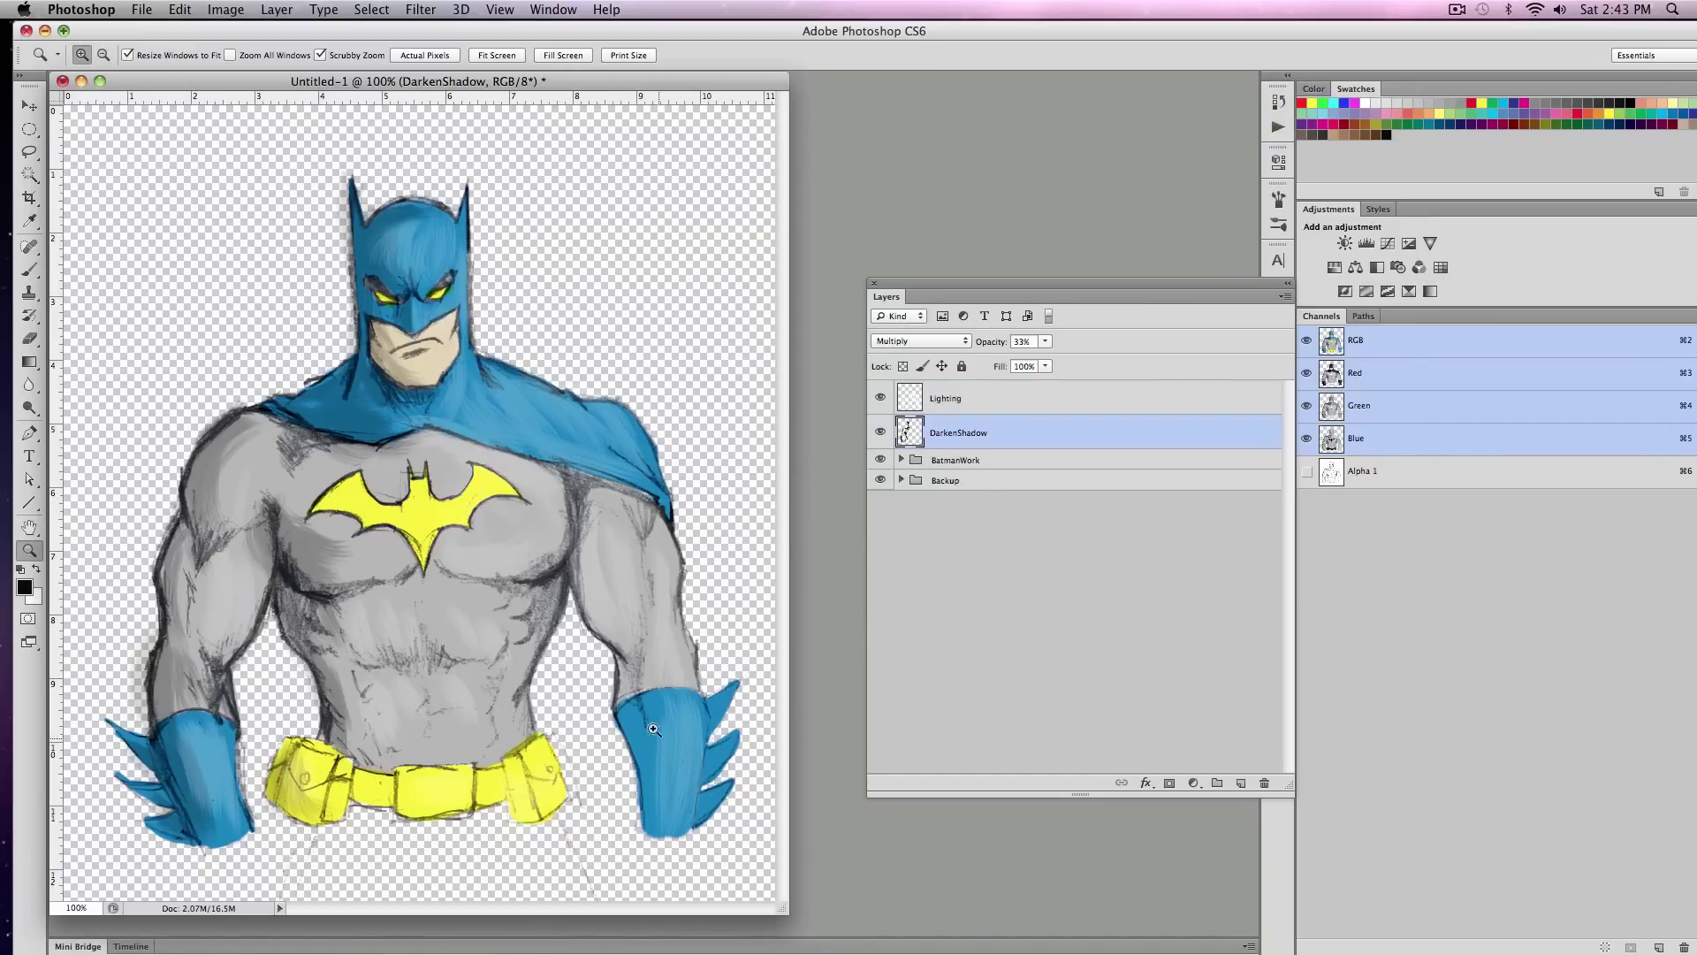
key(b)
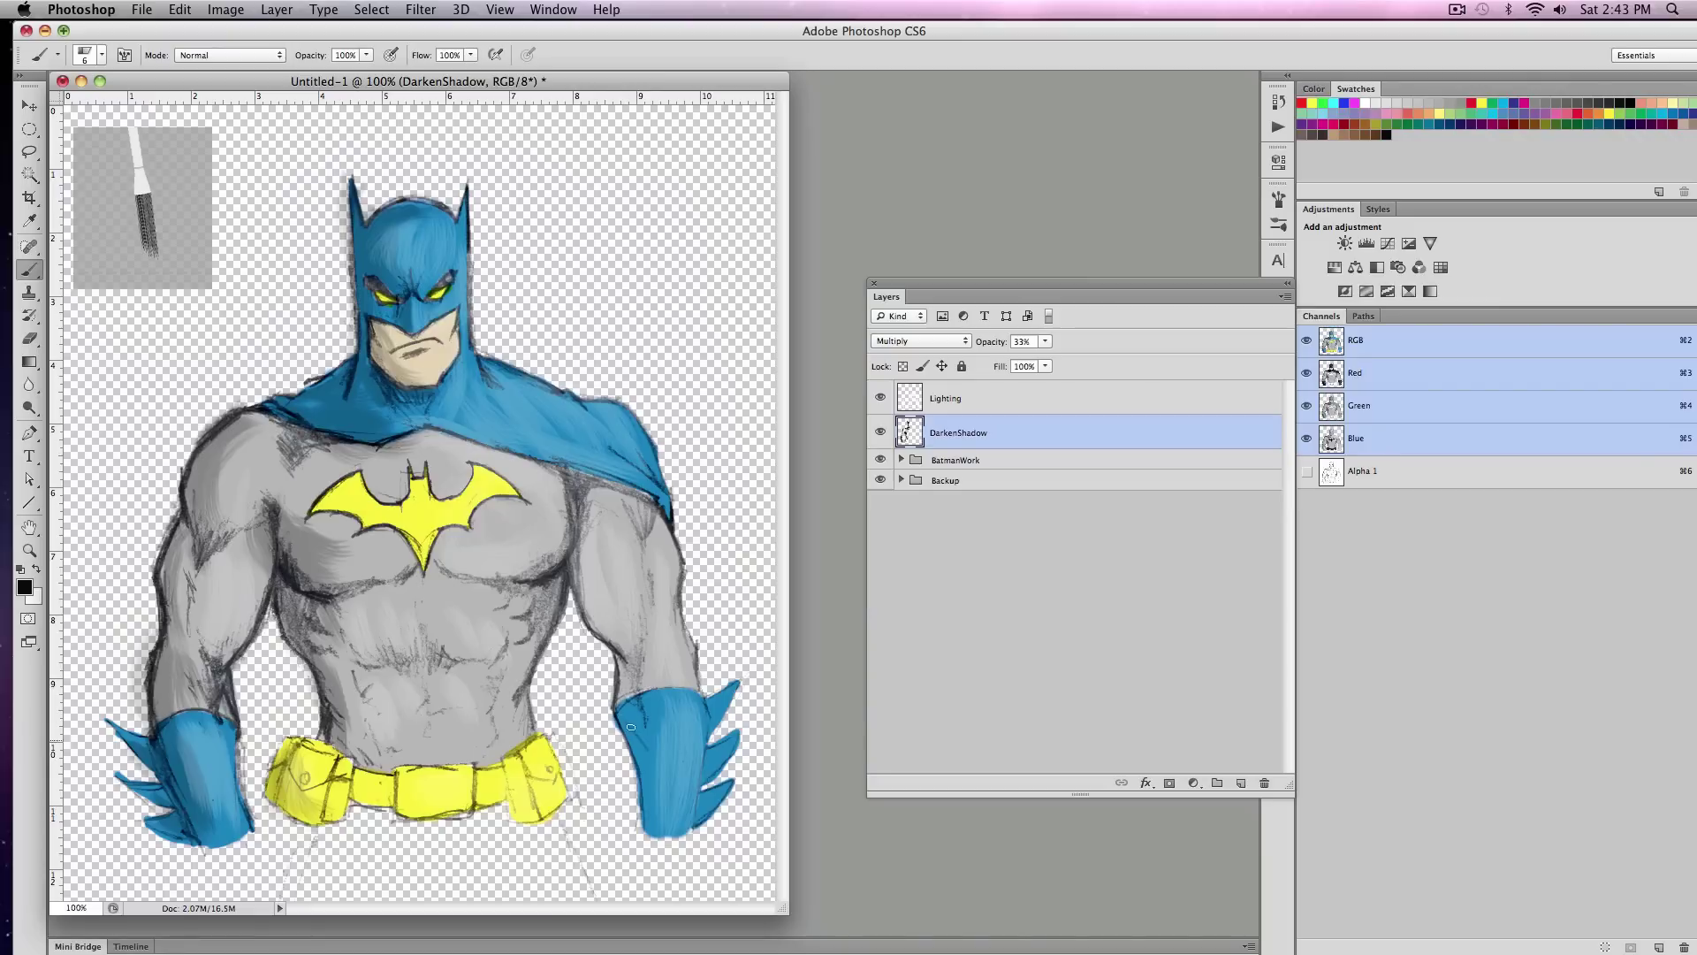
key(bracketright)
key(bracketright)
key(bracketright)
key(bracketright)
key(bracketright)
key(bracketright)
key(bracketright)
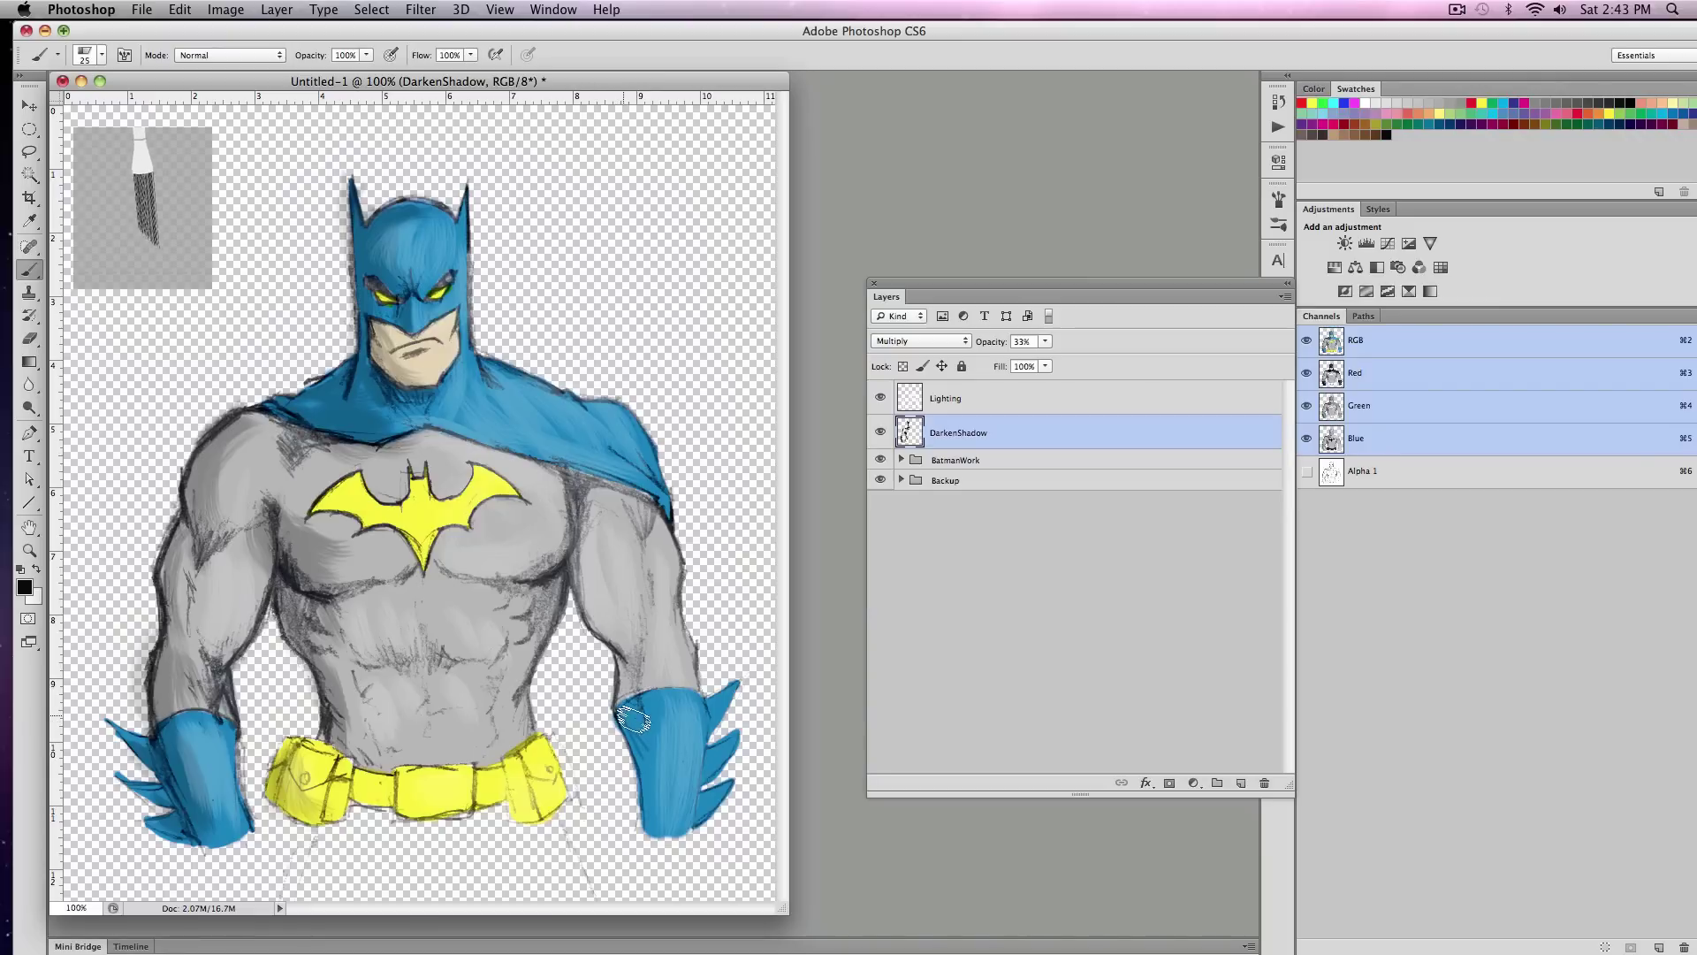
mouse_move(631, 714)
mouse_down()
mouse_move(666, 782)
mouse_move(652, 699)
mouse_move(667, 824)
mouse_move(622, 710)
mouse_move(652, 754)
mouse_move(657, 697)
mouse_move(672, 819)
mouse_up()
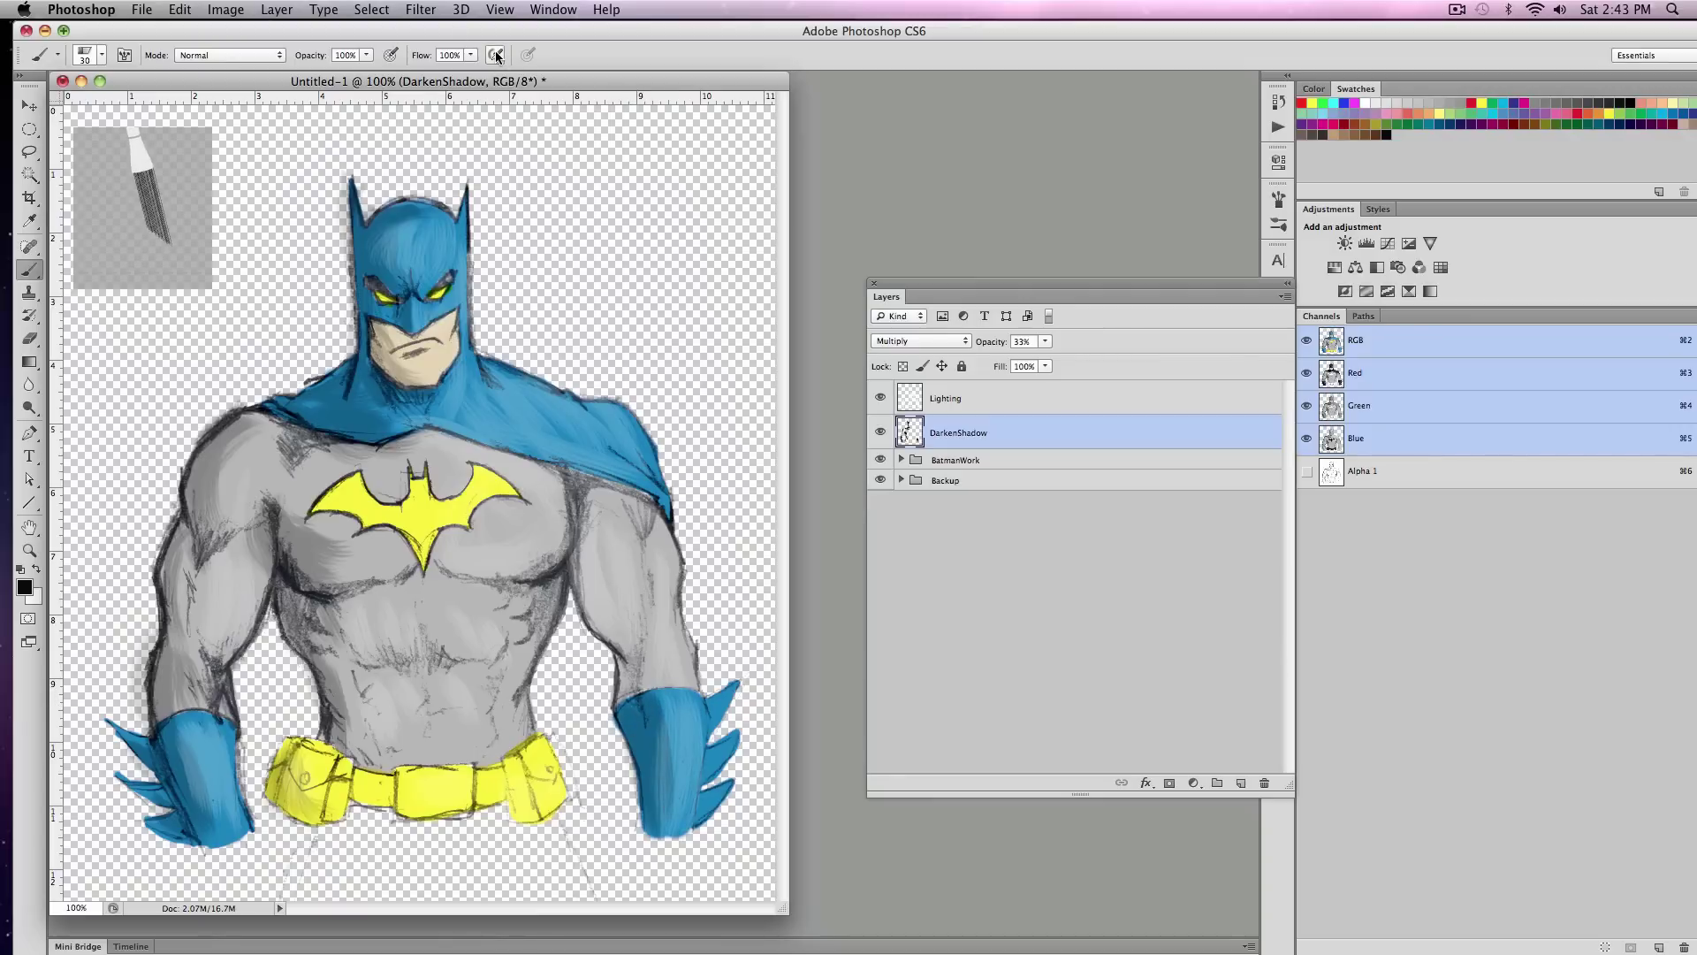
- Enable pen-pressure opacity, shade the right glove's left side, and undo a dark blob on the arm
click(390, 56)
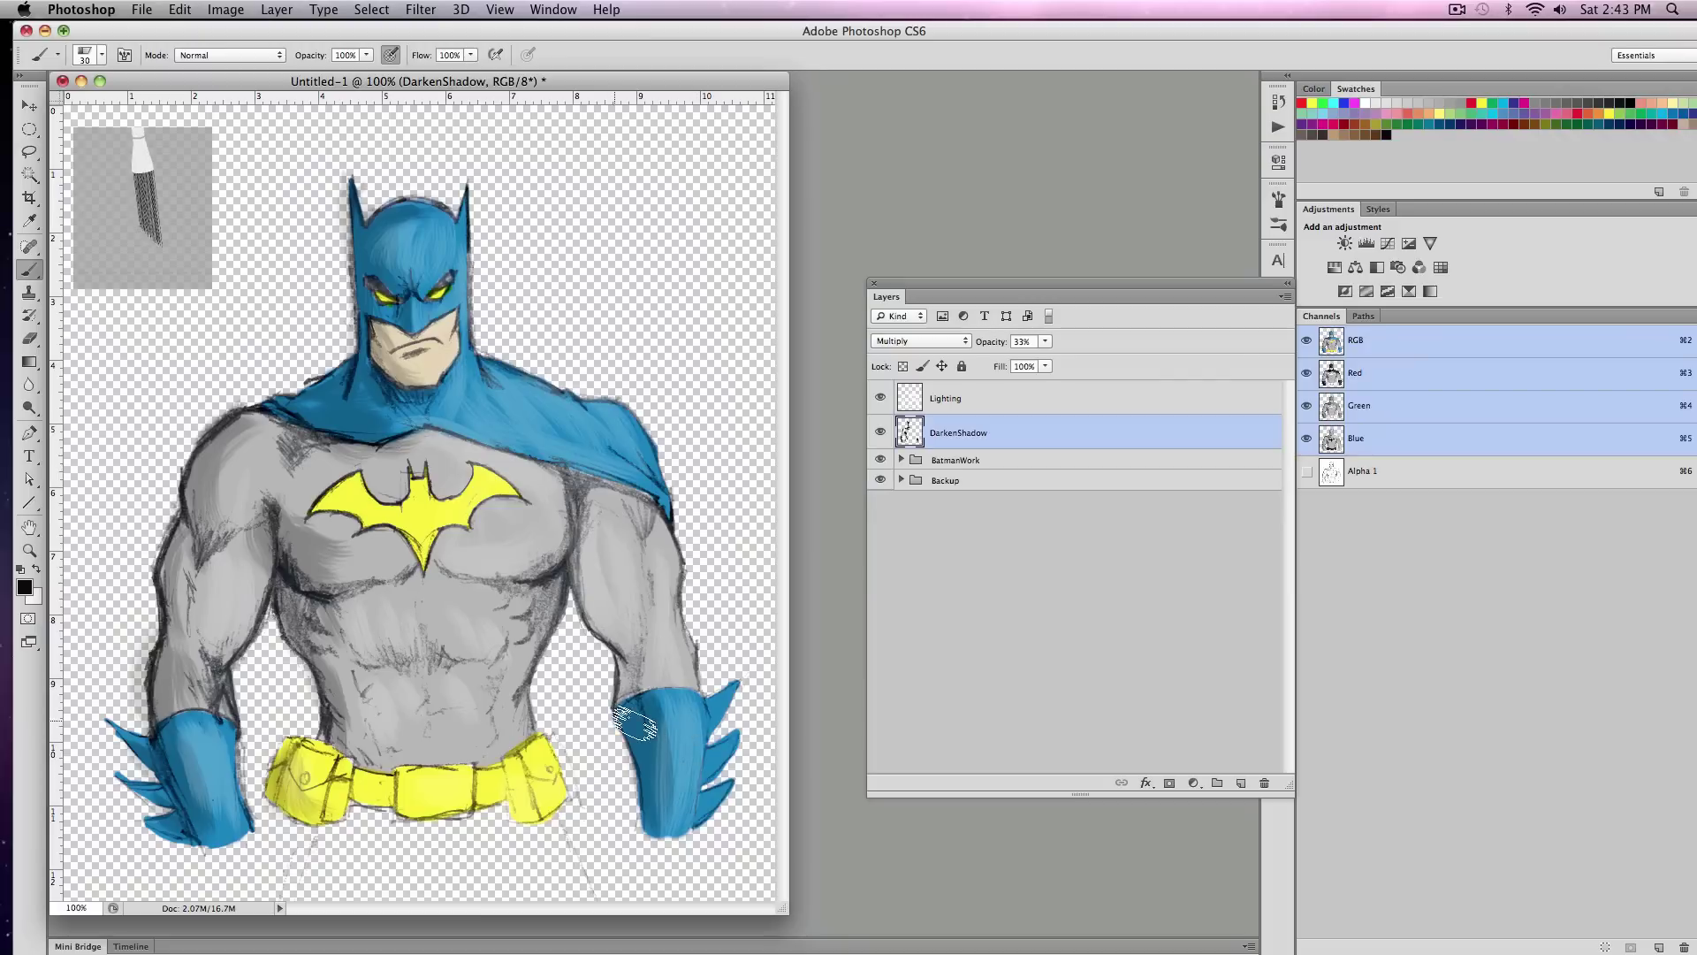
drag(654, 753, 671, 808)
drag(654, 700, 678, 822)
drag(596, 574, 605, 632)
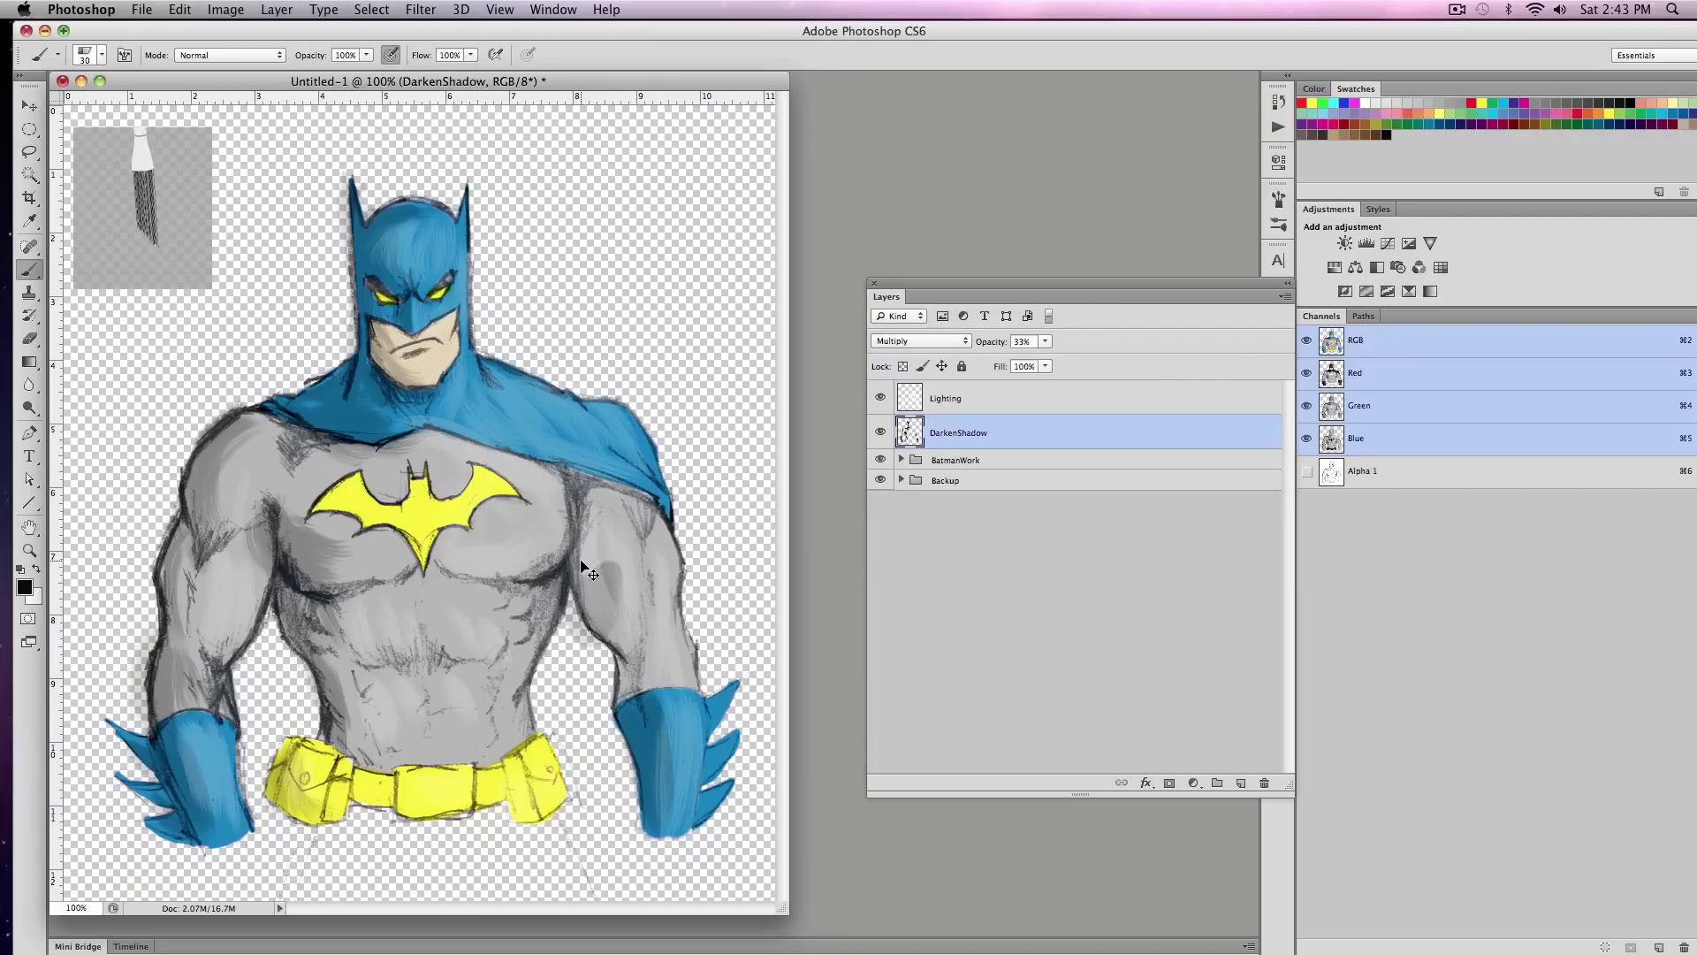
key(super+z)
key(bracketleft)
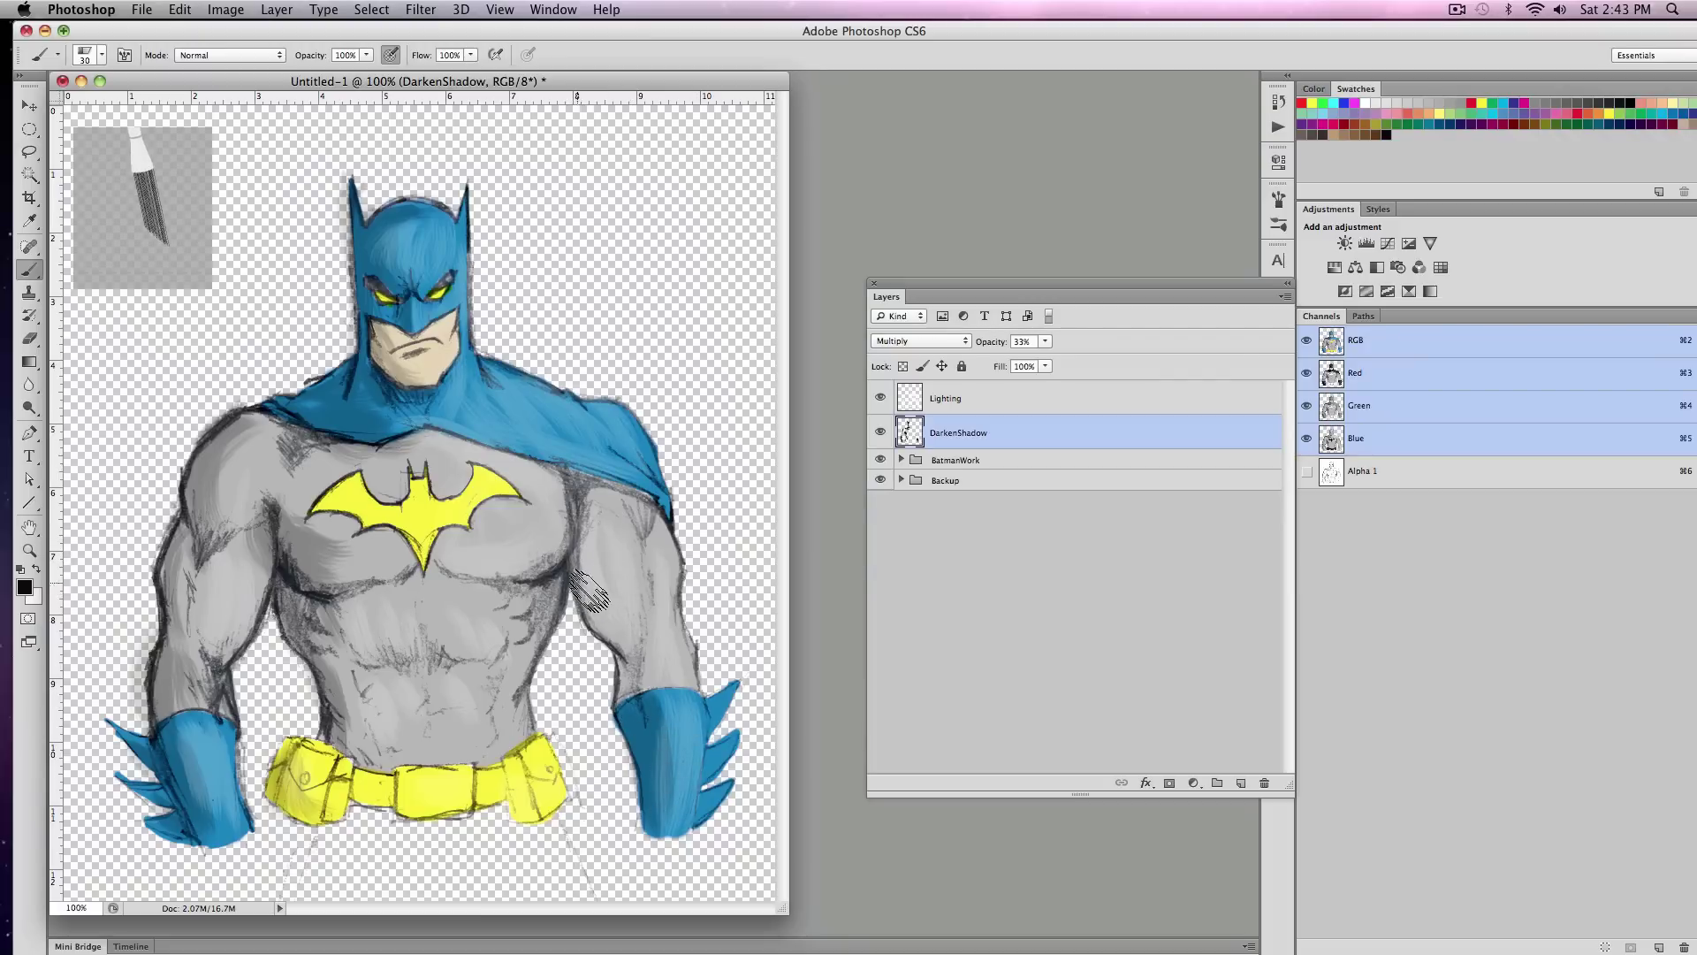
key(bracketleft)
key(bracketleft)
key(bracketleft)
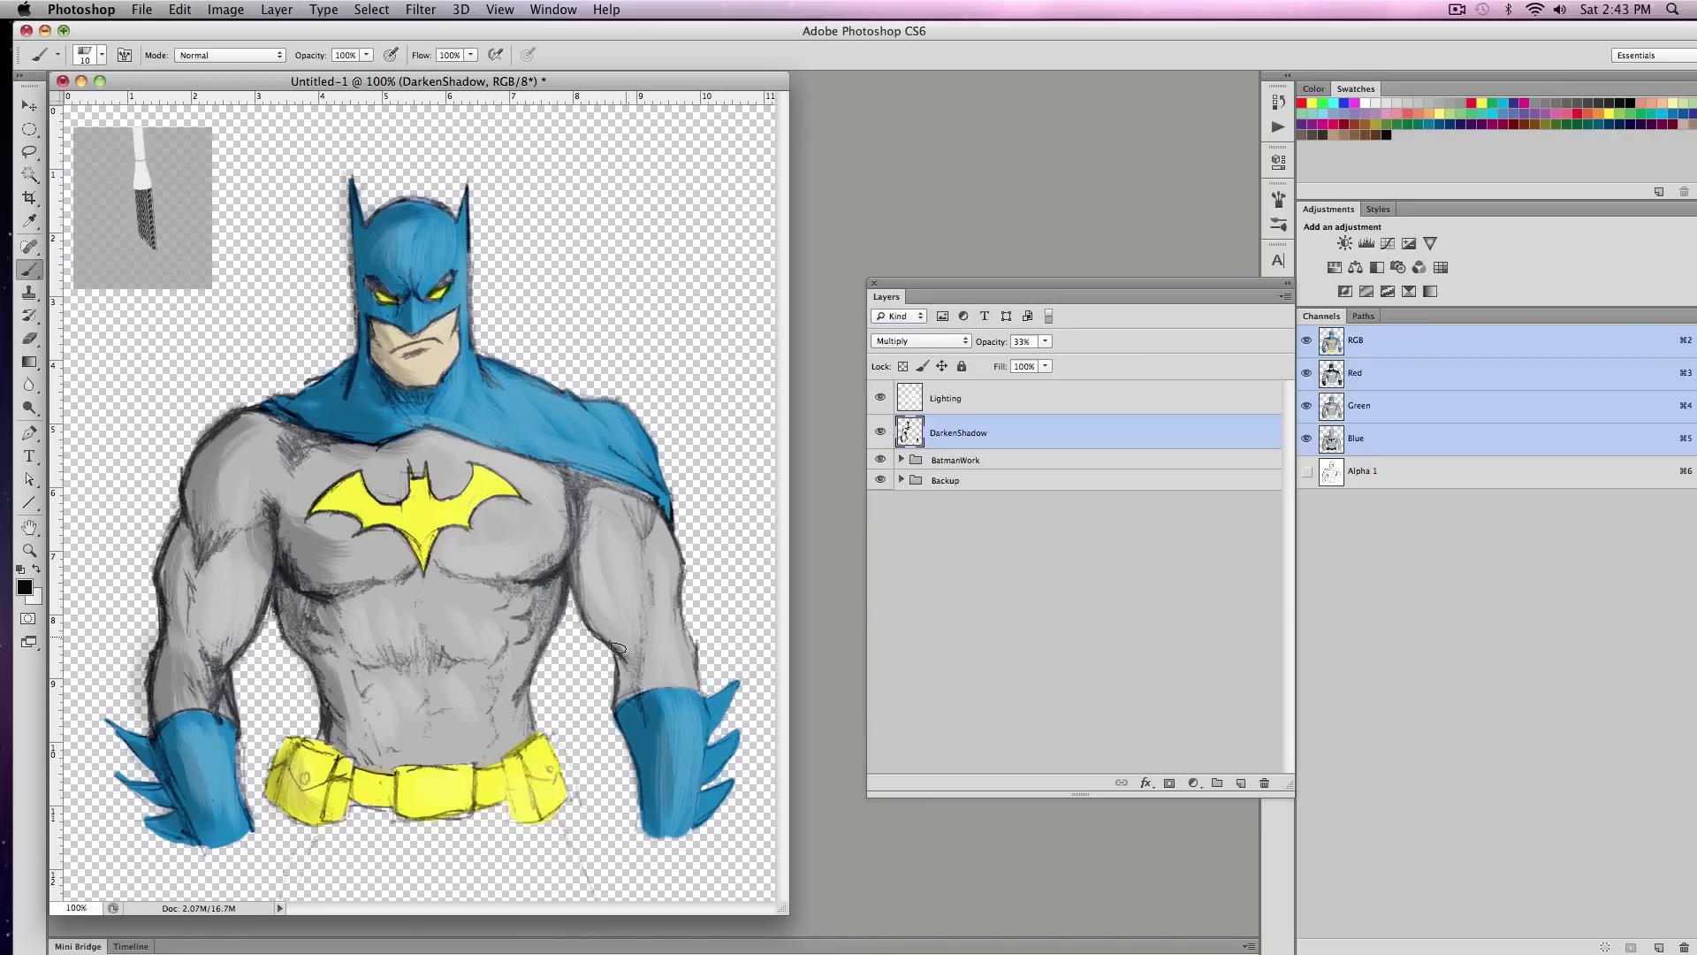
- Shade the right torso, inner right arm, shoulder, under the left pectoral and upper abdomen
mouse_move(563, 580)
mouse_down()
mouse_move(524, 689)
mouse_move(547, 637)
mouse_move(622, 644)
mouse_up()
drag(567, 555, 637, 628)
drag(586, 566, 634, 587)
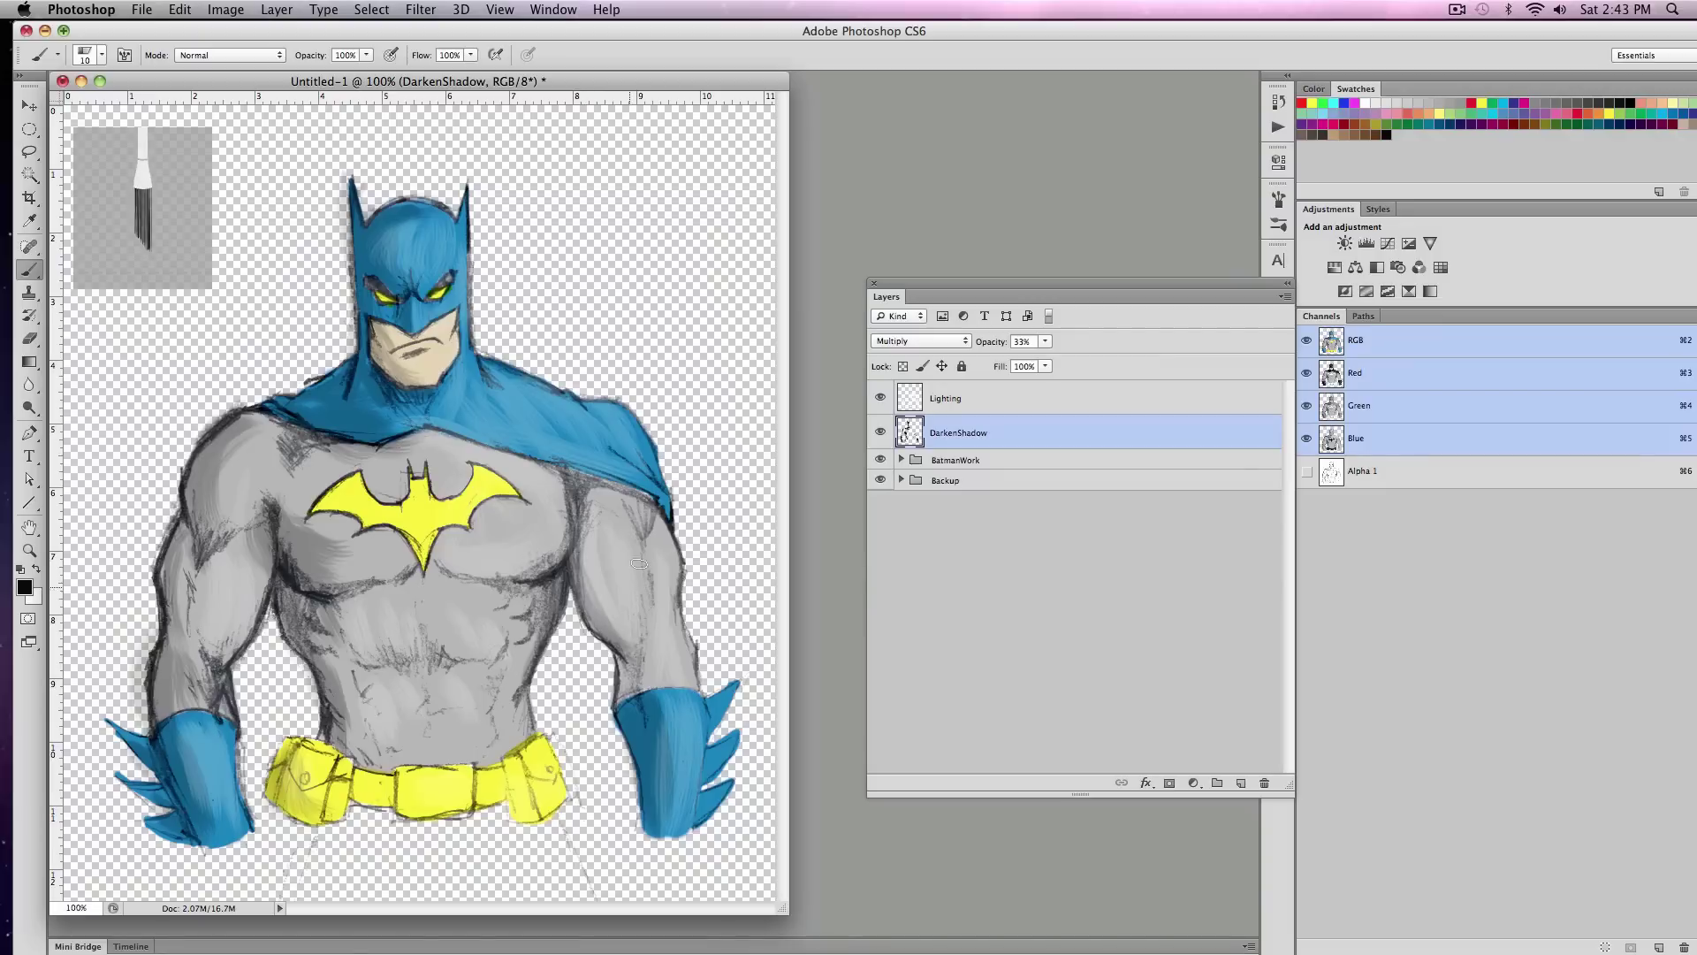
drag(620, 510, 651, 555)
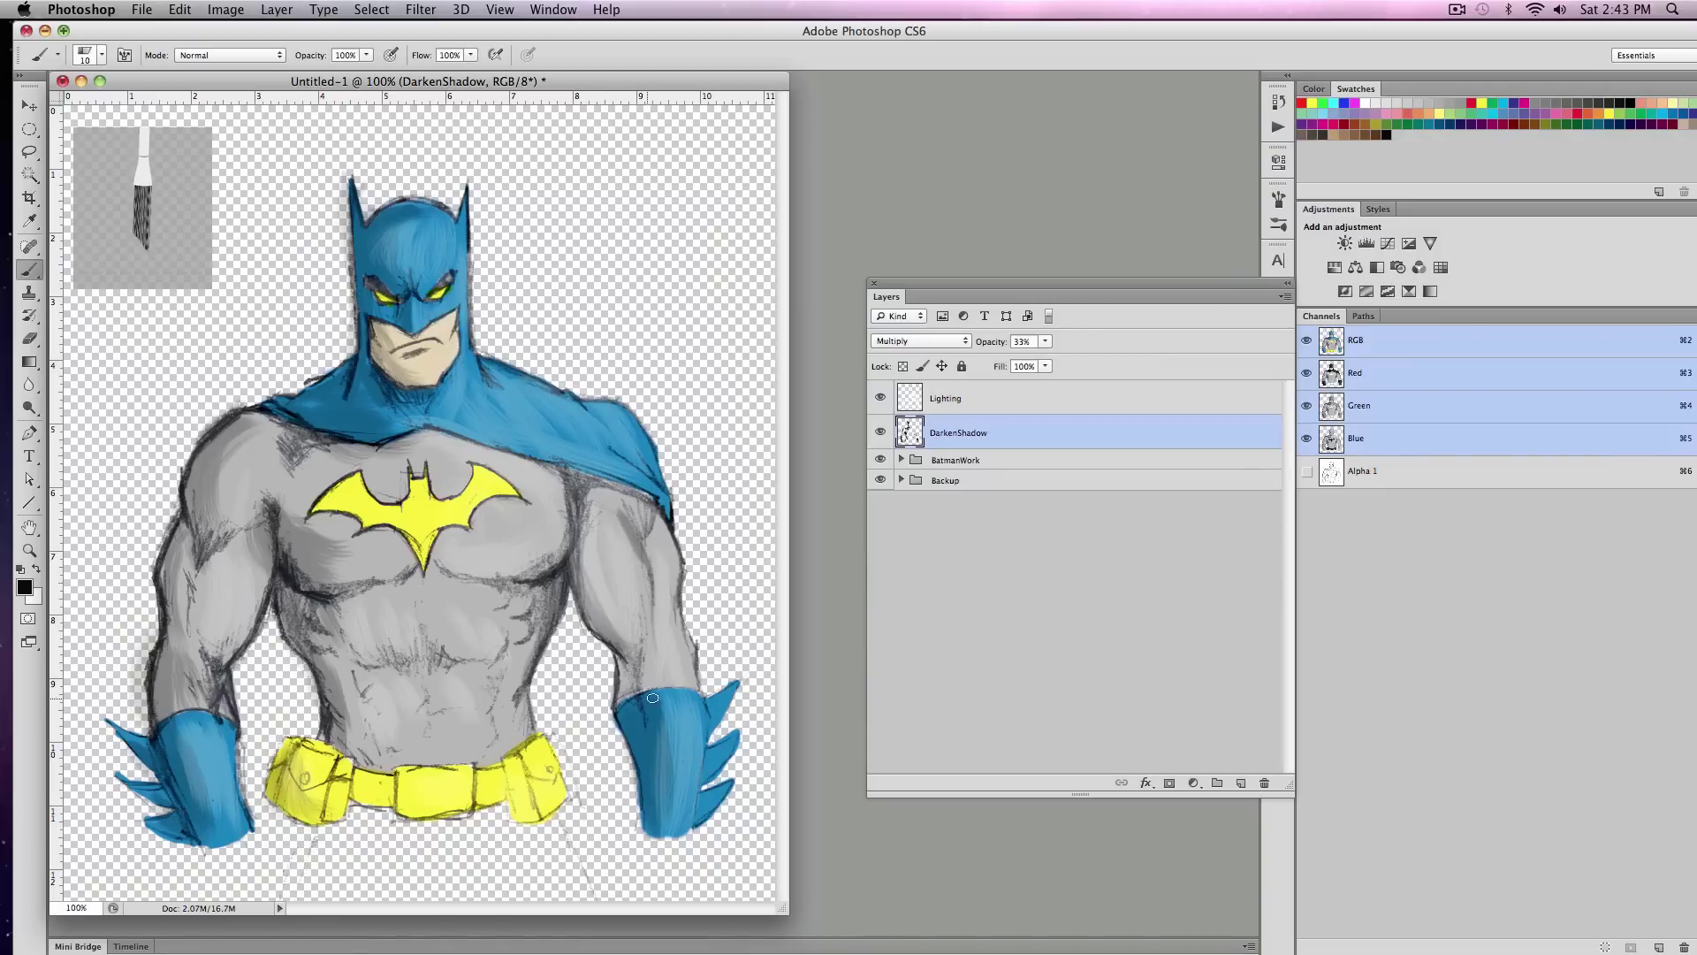
drag(434, 559, 437, 558)
drag(304, 599, 421, 572)
drag(316, 595, 409, 570)
drag(342, 595, 403, 580)
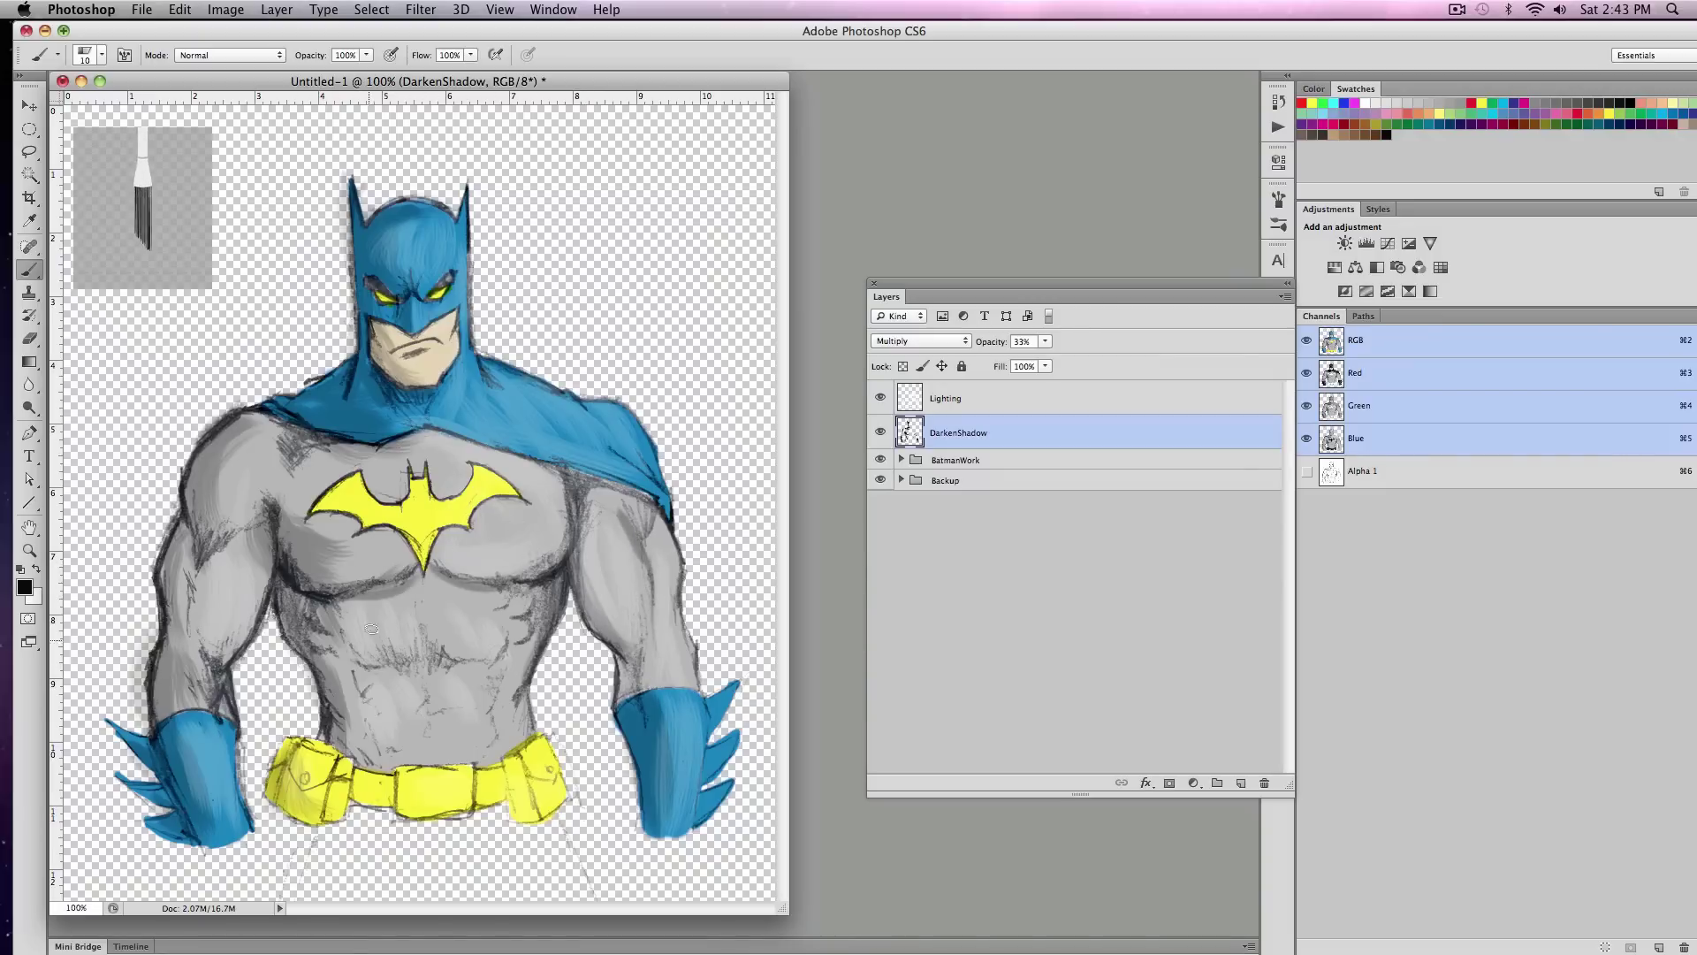
mouse_move(298, 564)
mouse_down()
mouse_move(323, 623)
mouse_move(380, 589)
mouse_up()
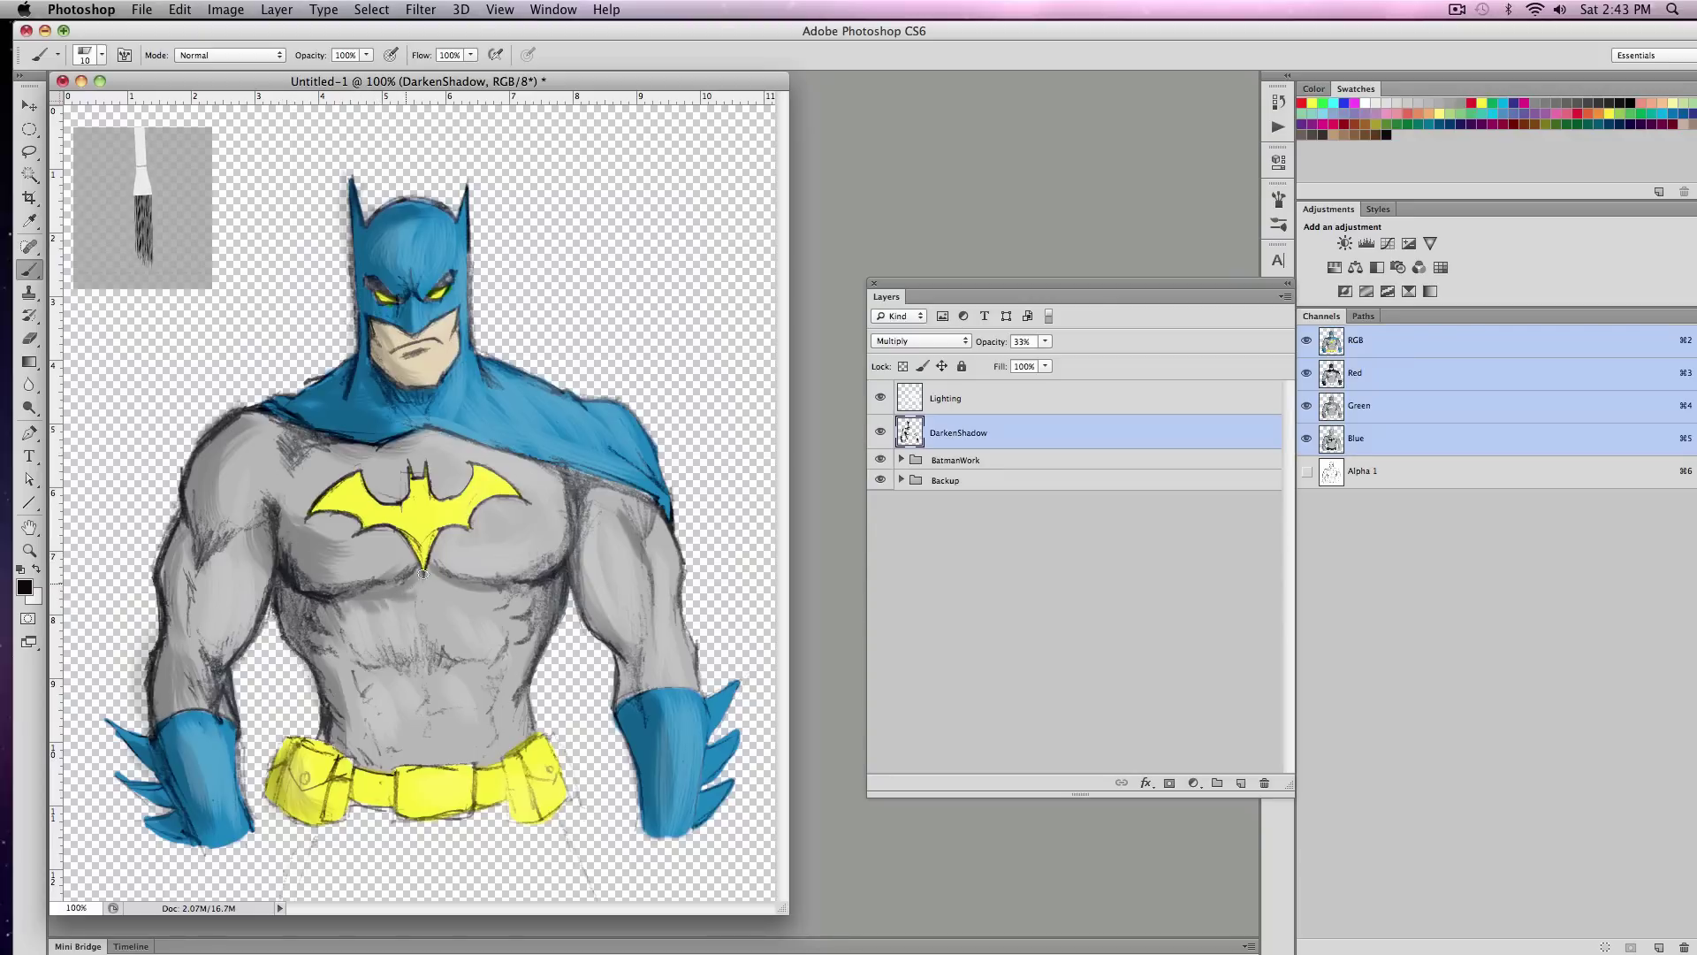
- Add a soft shadow below the bat emblem, erase shading off the emblem, and zoom out
key(bracketright)
key(bracketright)
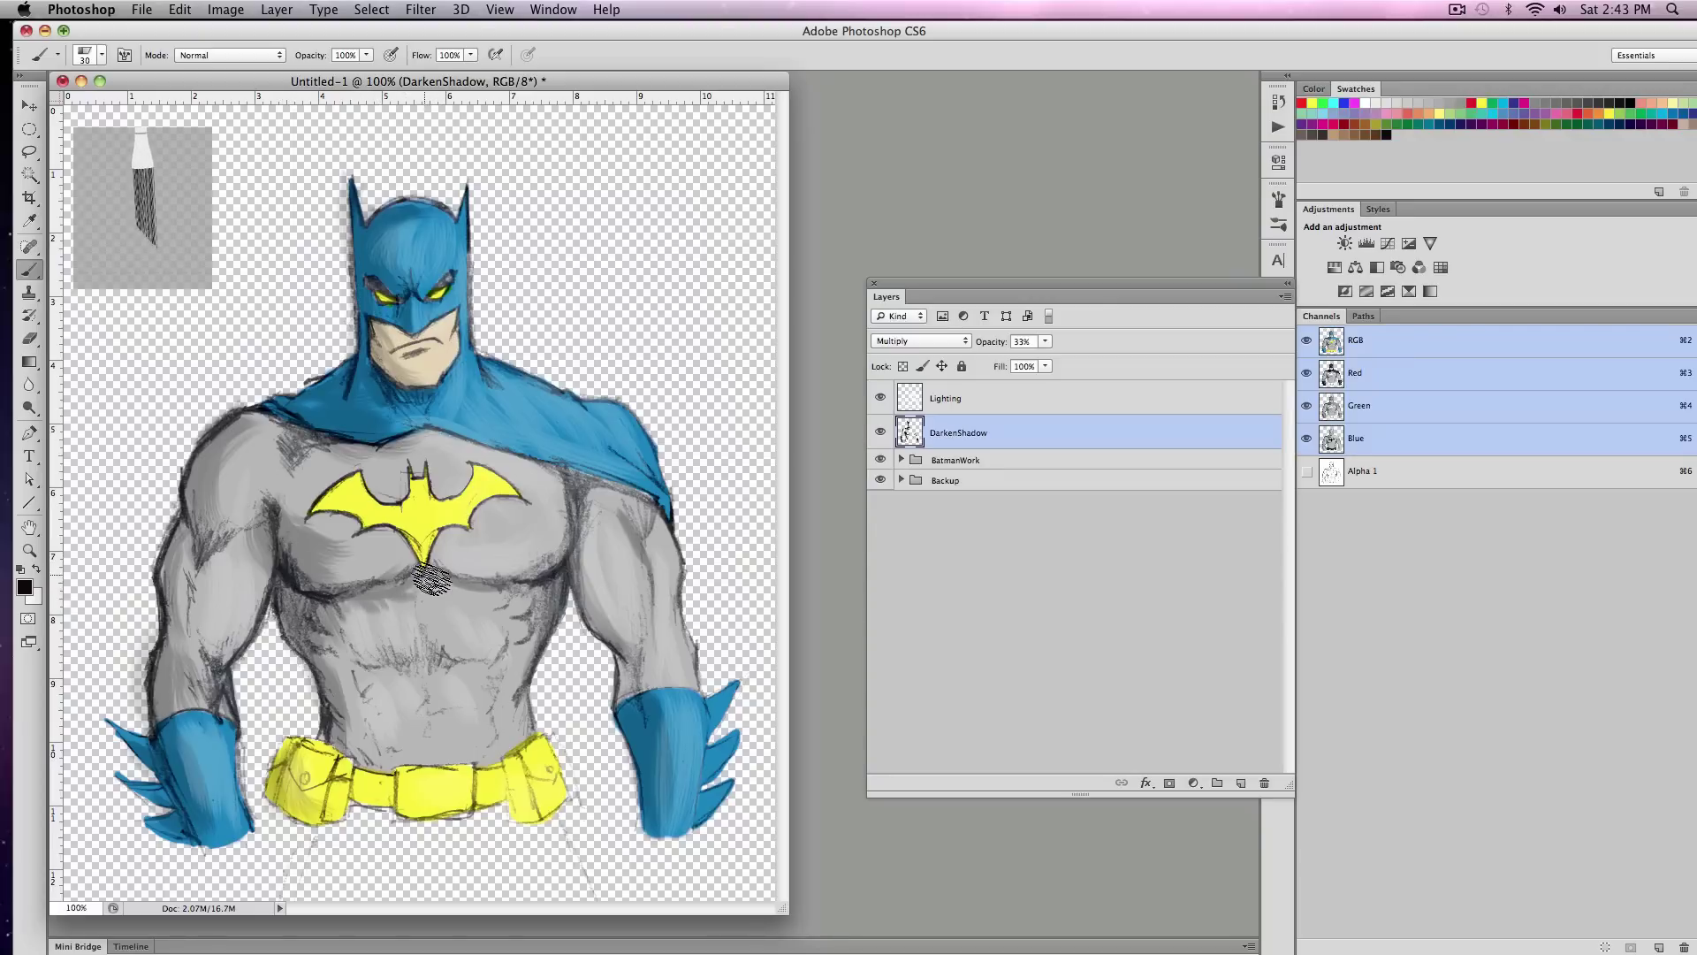
mouse_move(436, 589)
mouse_down()
mouse_move(421, 646)
mouse_move(398, 615)
mouse_move(406, 593)
mouse_move(378, 609)
mouse_move(455, 584)
mouse_move(520, 618)
mouse_move(515, 589)
mouse_move(447, 566)
mouse_move(526, 587)
mouse_move(447, 523)
mouse_move(521, 539)
mouse_move(522, 579)
mouse_move(474, 541)
mouse_move(341, 580)
mouse_move(404, 556)
mouse_move(392, 572)
mouse_move(368, 541)
mouse_move(430, 579)
mouse_move(374, 521)
mouse_move(417, 564)
mouse_move(460, 549)
mouse_up()
key(e)
mouse_move(369, 520)
mouse_down()
mouse_move(433, 545)
mouse_move(435, 571)
mouse_up()
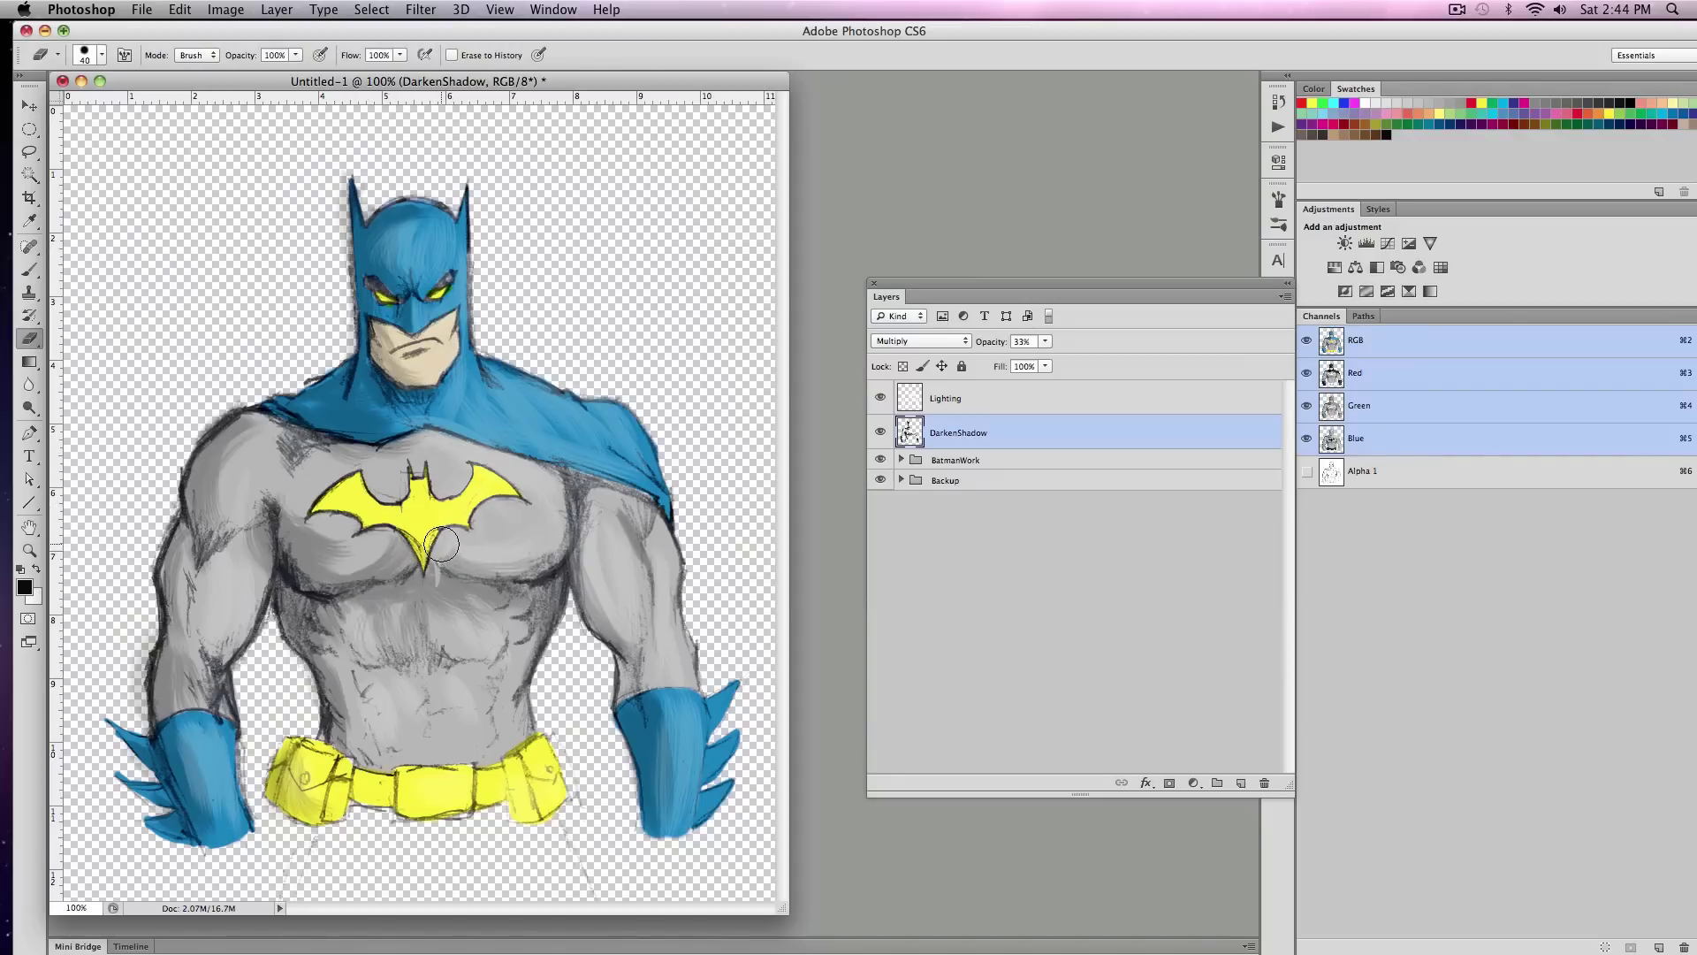
key(z)
alt+click(480, 535)
drag(427, 511, 609, 698)
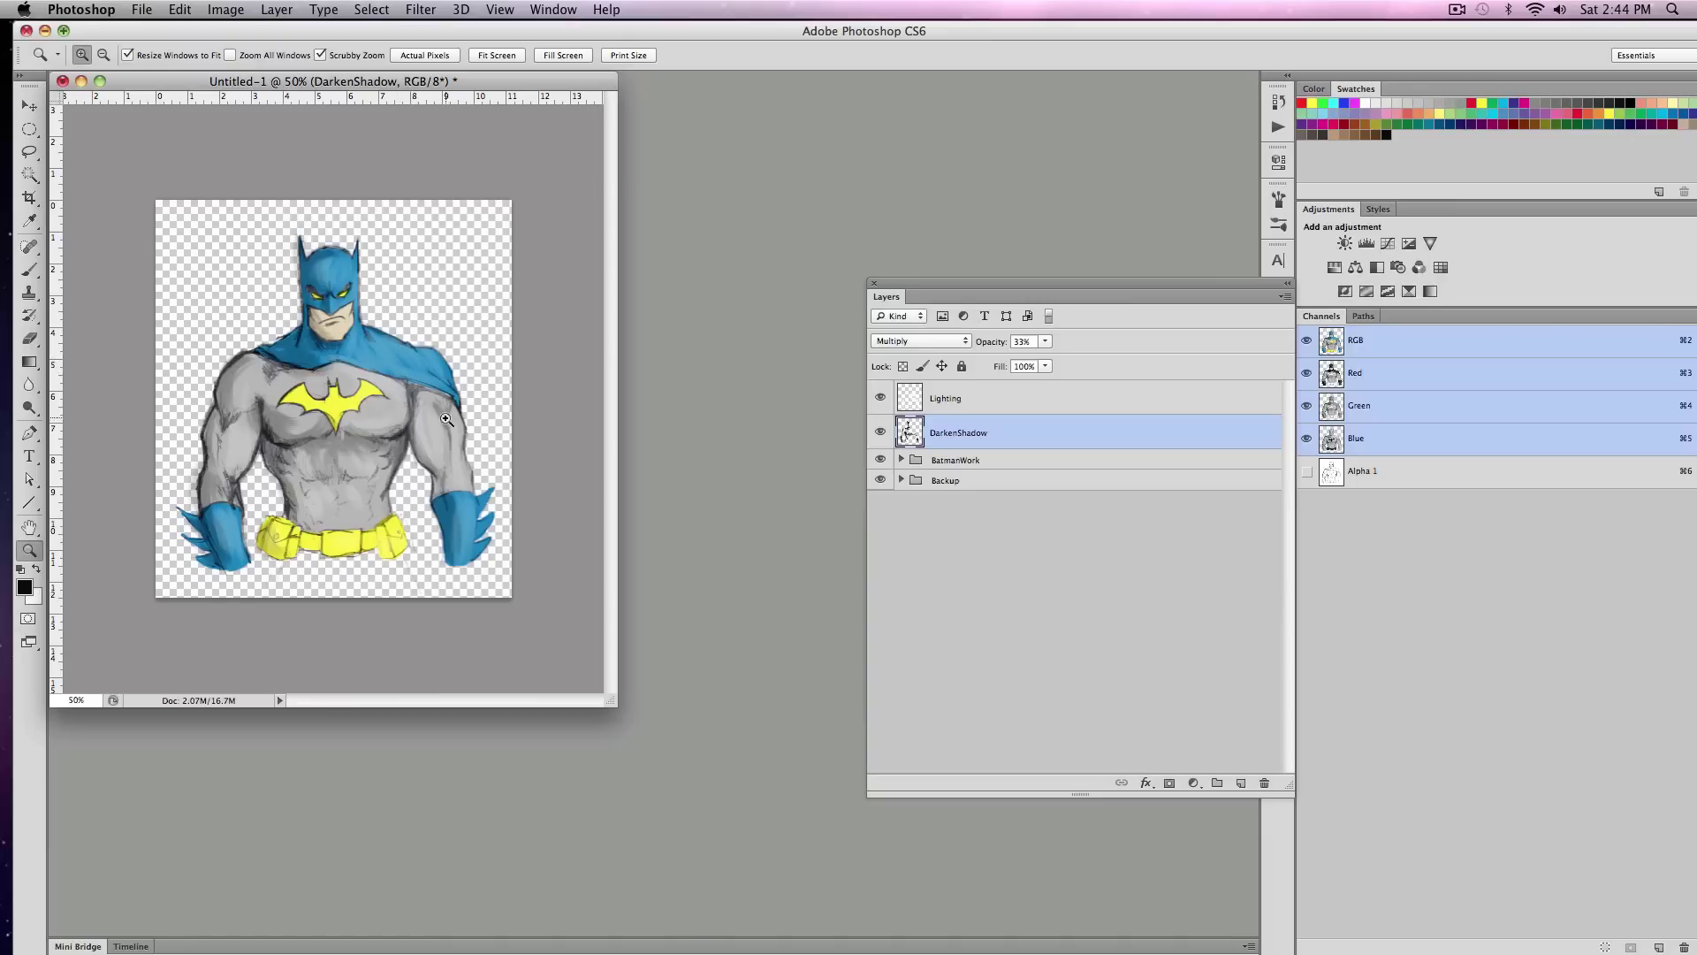
- Toggle the Lighting, DarkenShadow and BatmanSketch layers on and off to compare the shading
click(880, 398)
click(880, 397)
click(881, 433)
click(881, 432)
alt+click(881, 479)
click(901, 480)
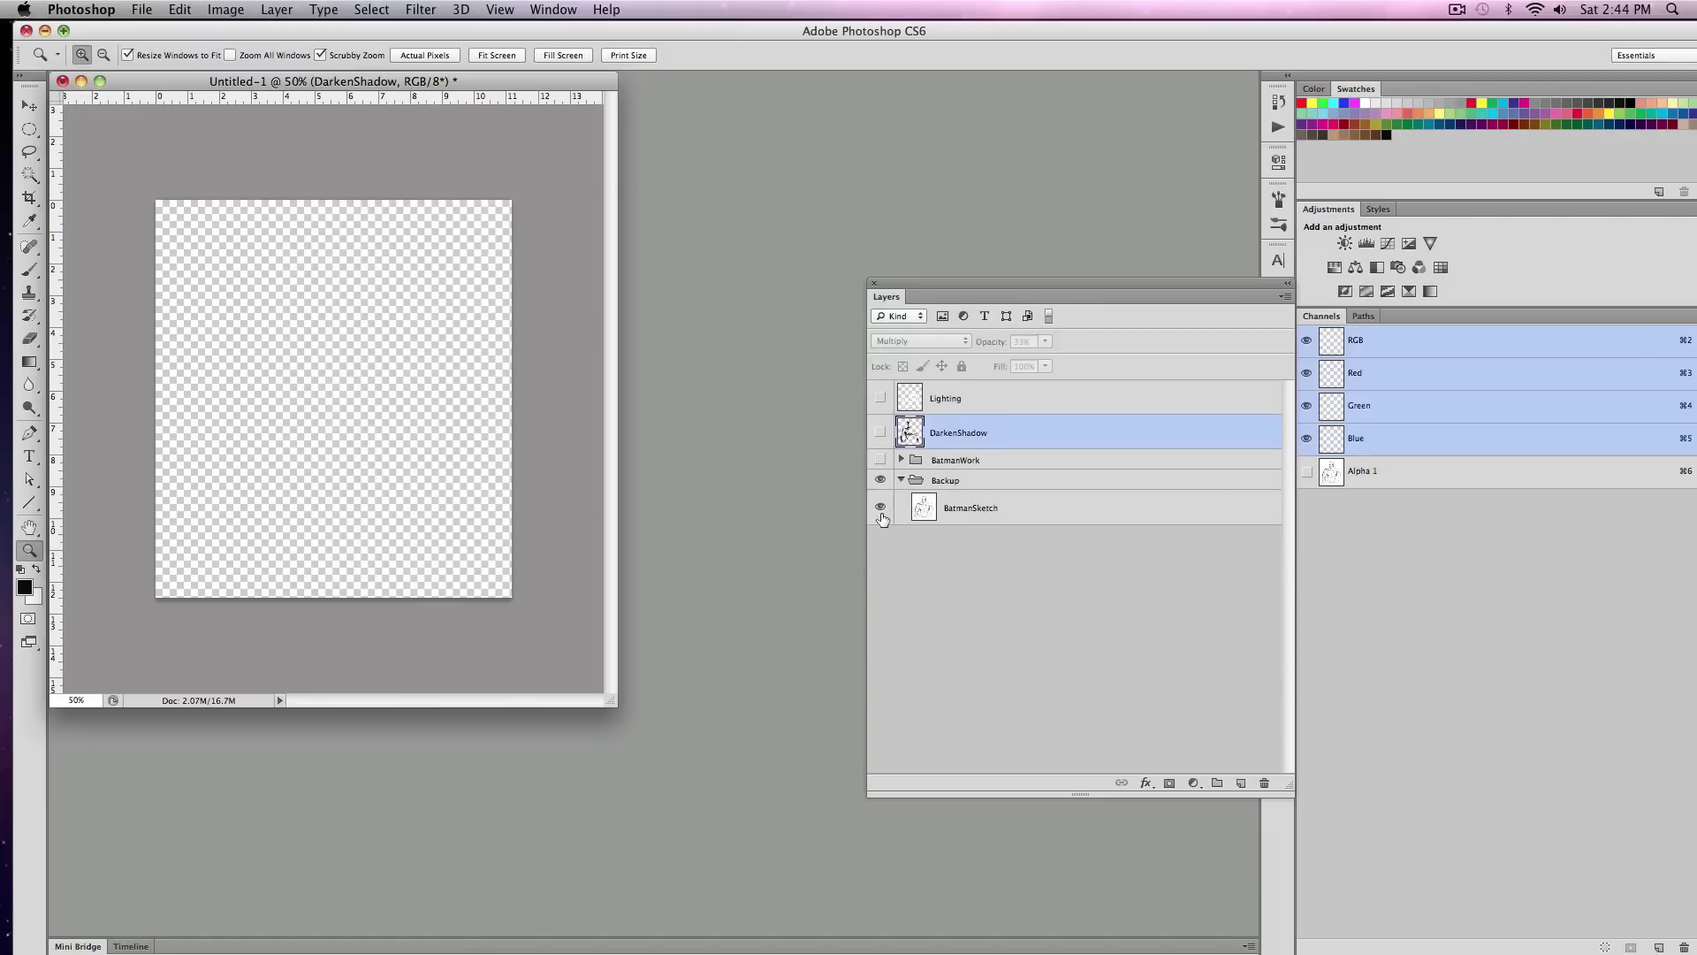
click(880, 507)
drag(884, 462, 886, 403)
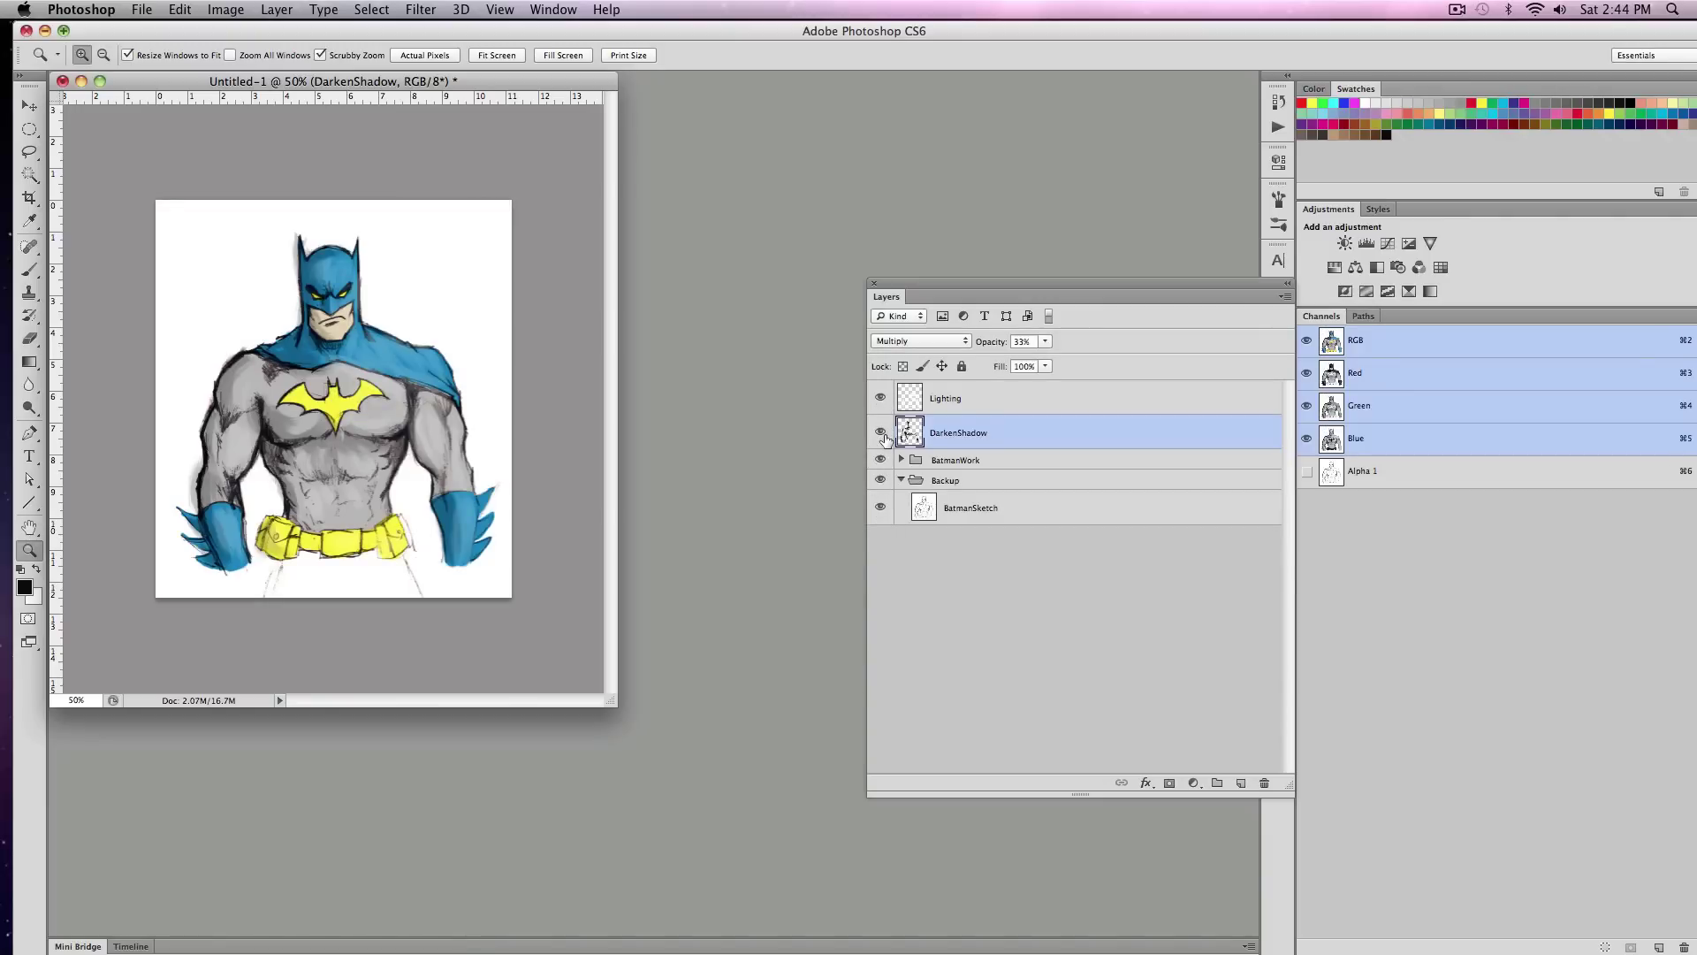
click(881, 507)
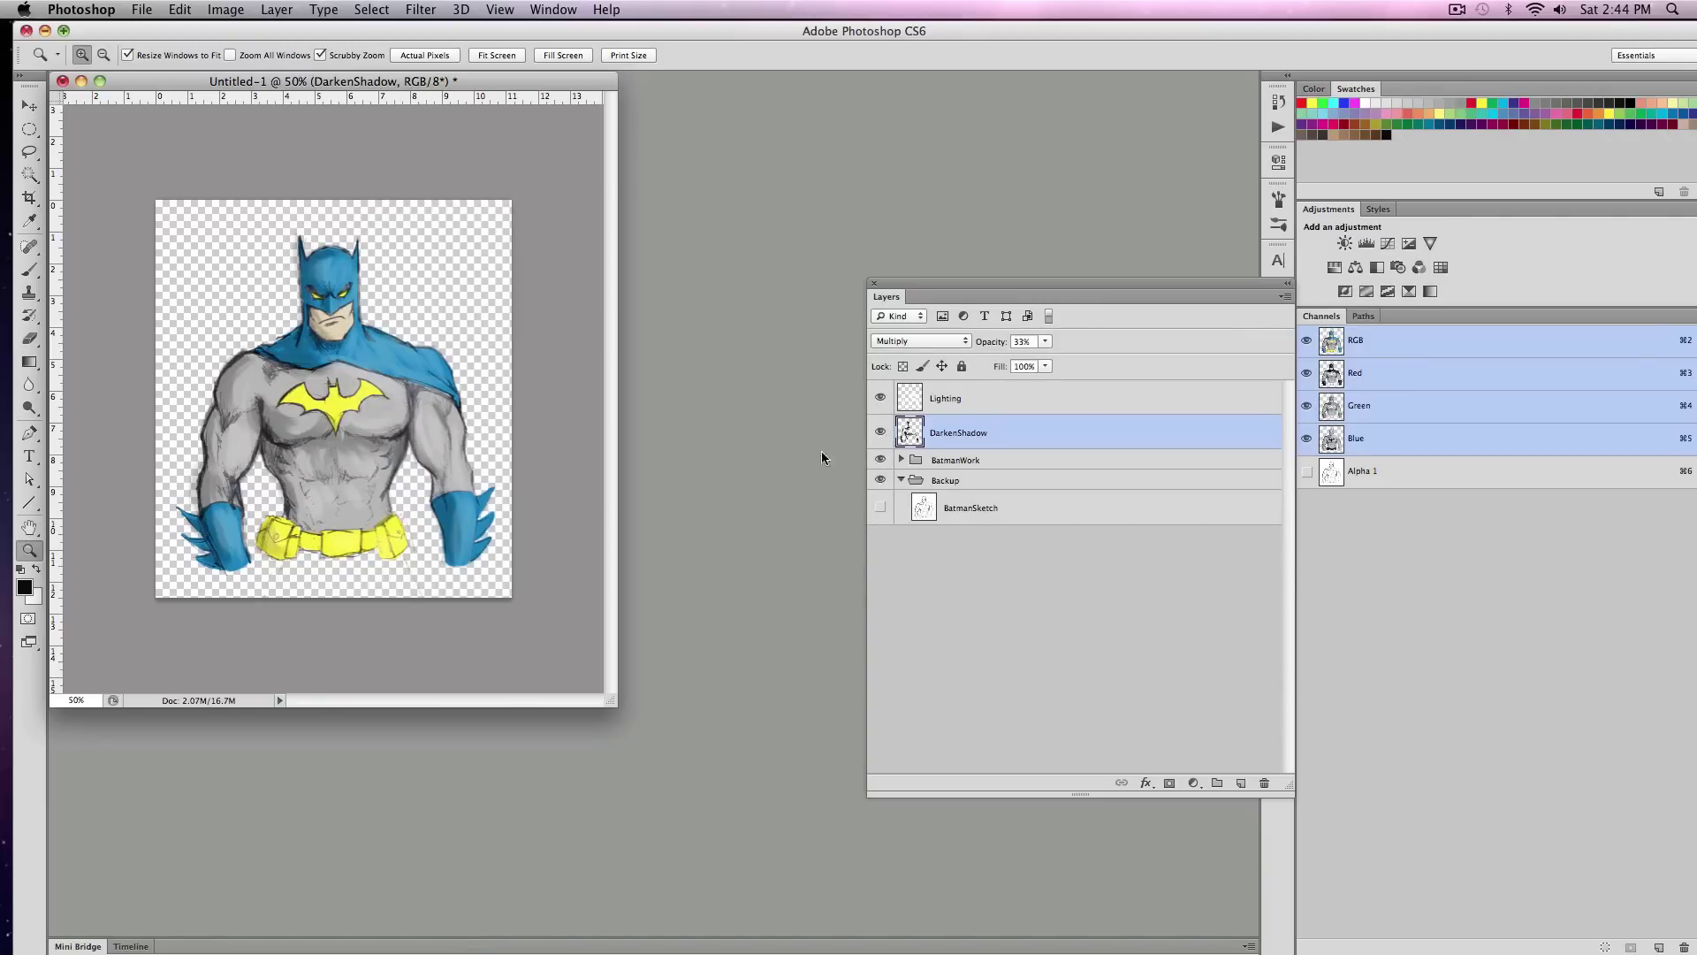
- Free-transform DarkenShadow from a top-left reference point, shrinking it, then undo the shrink
key(super+t)
alt+click(186, 235)
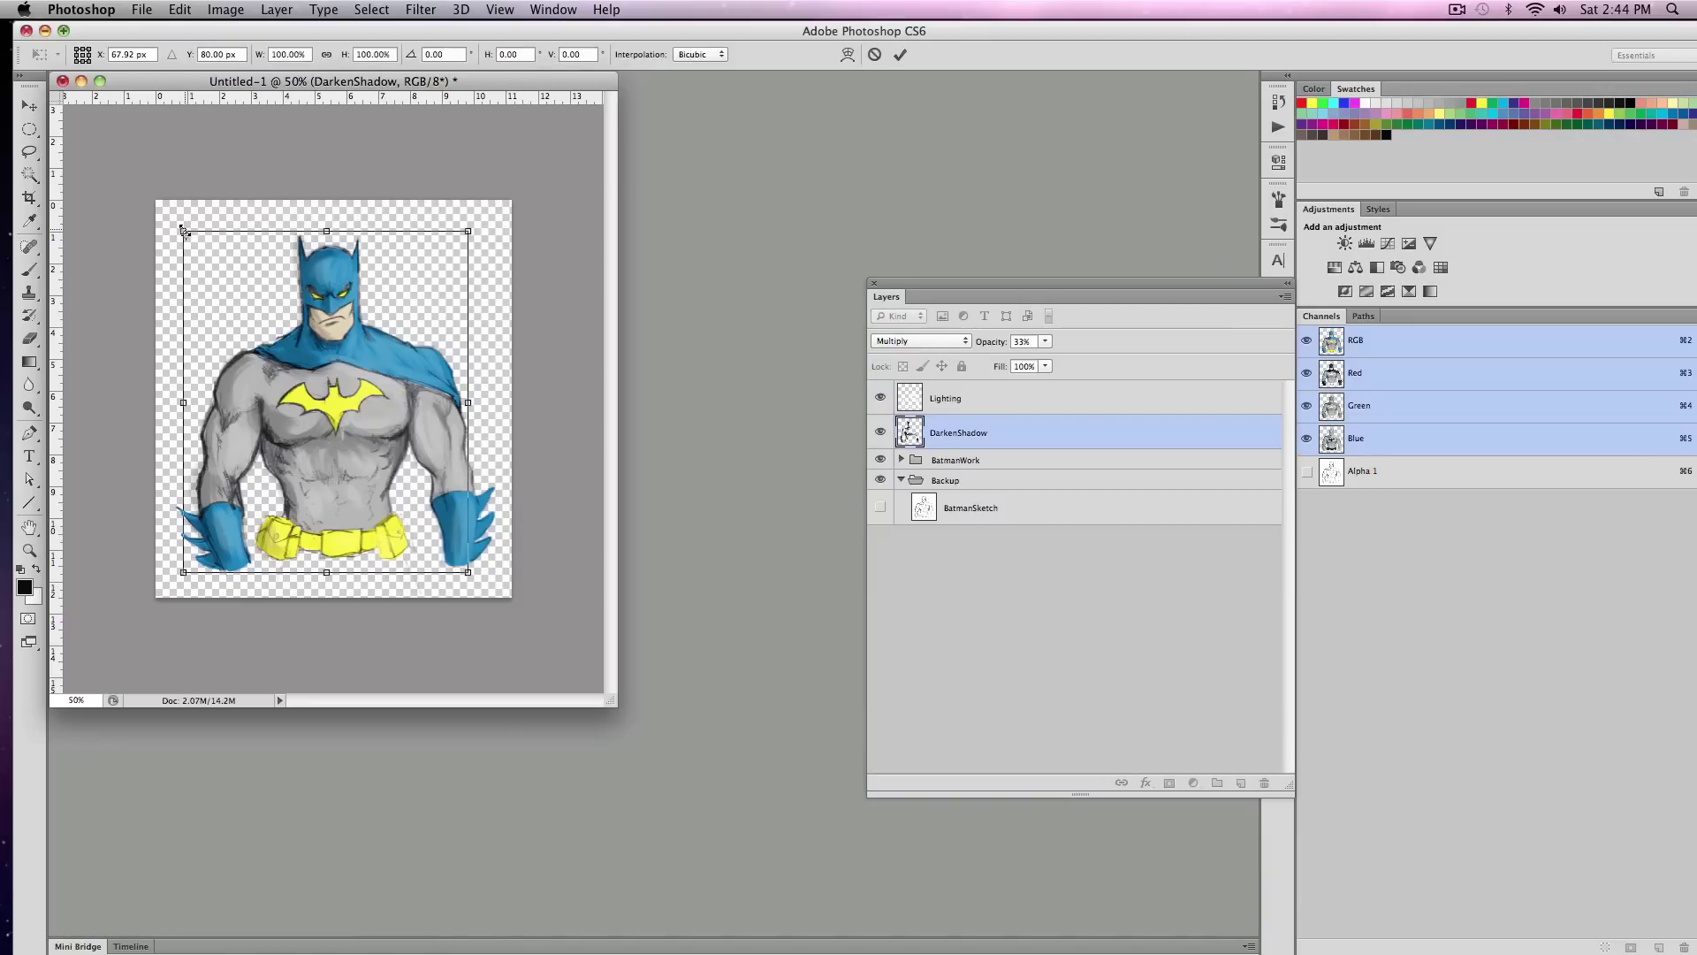
drag(184, 232, 314, 350)
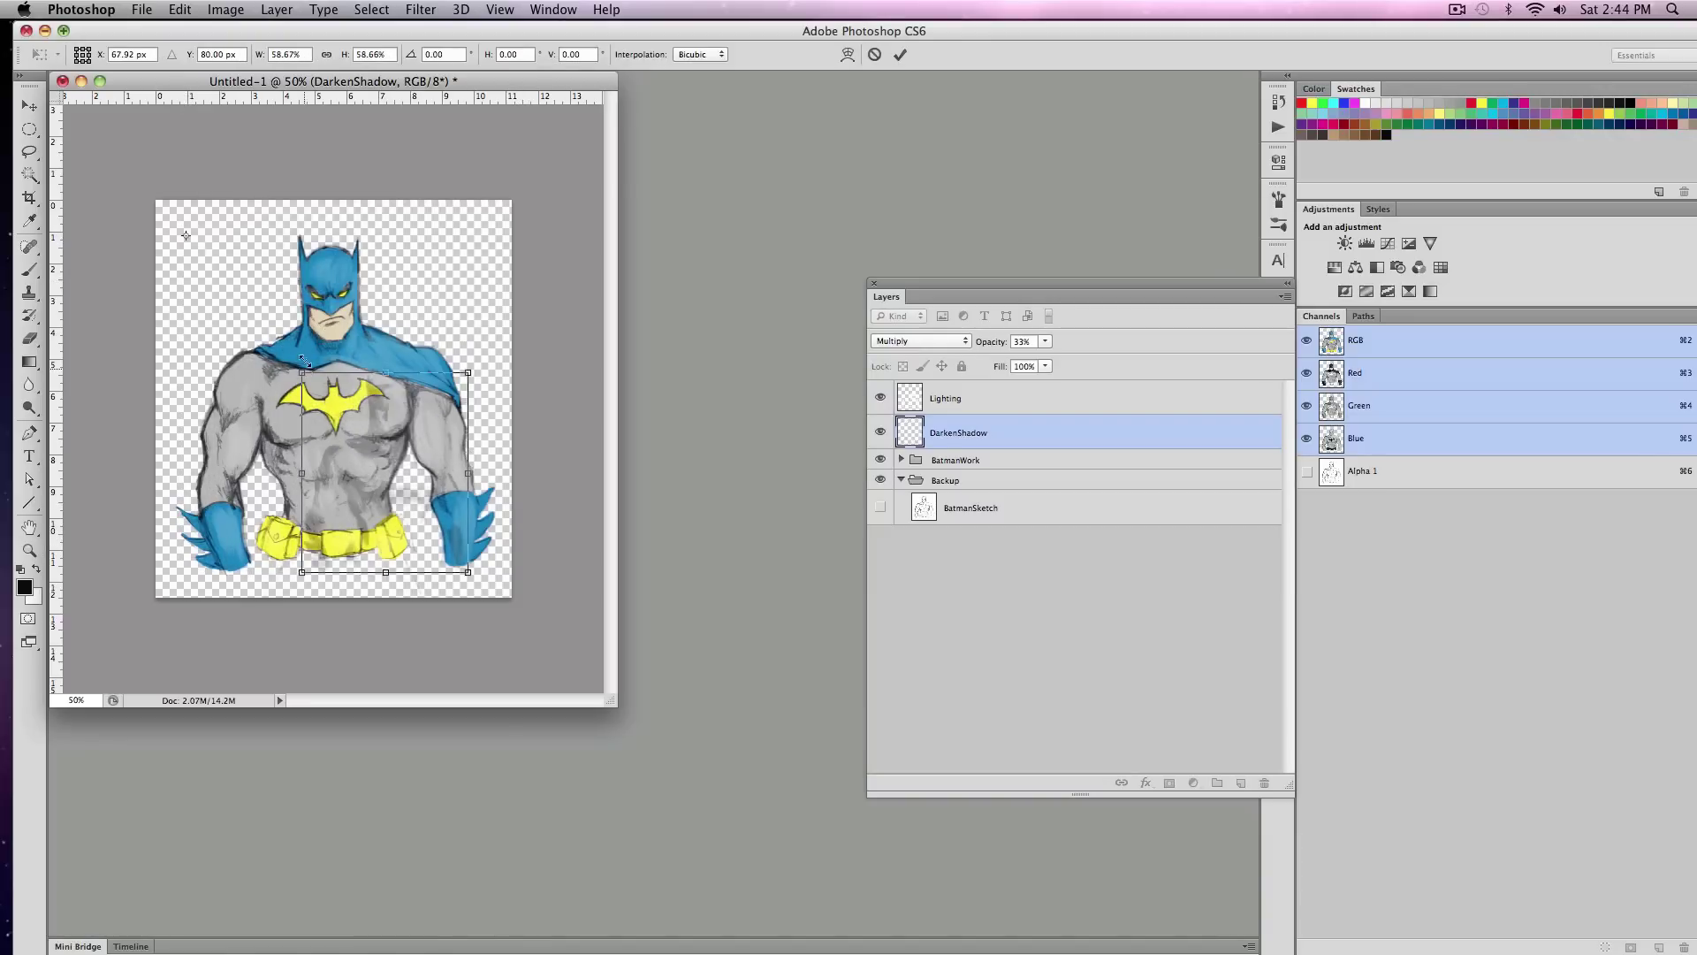
key(super+z)
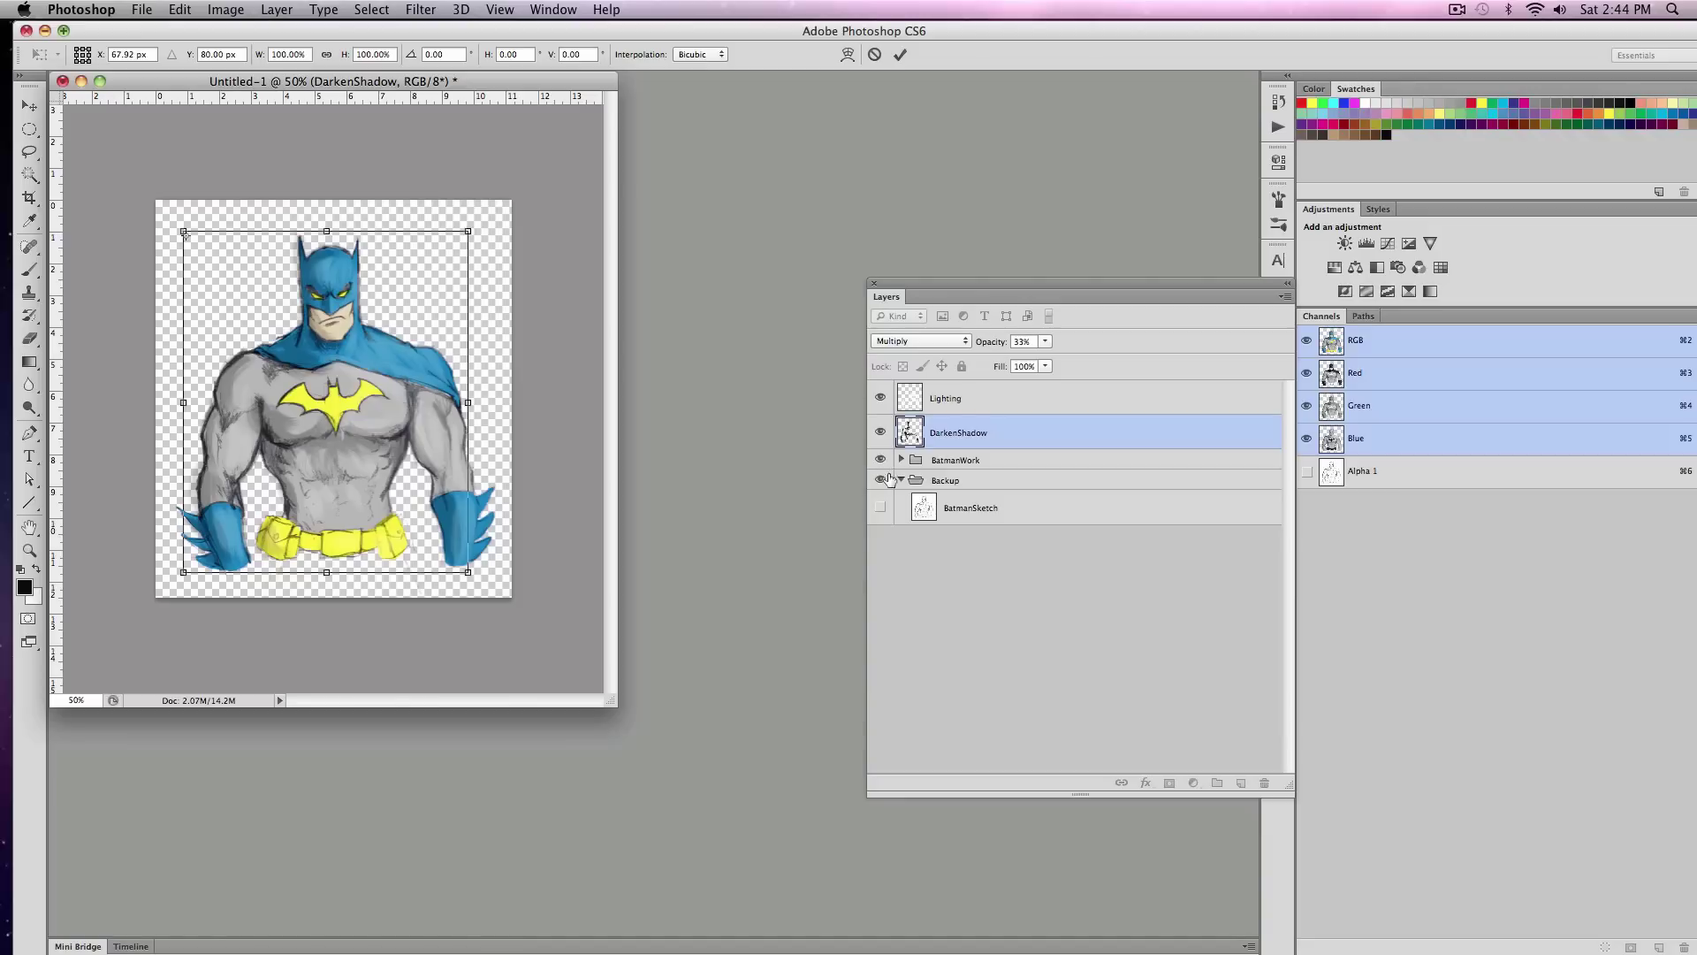